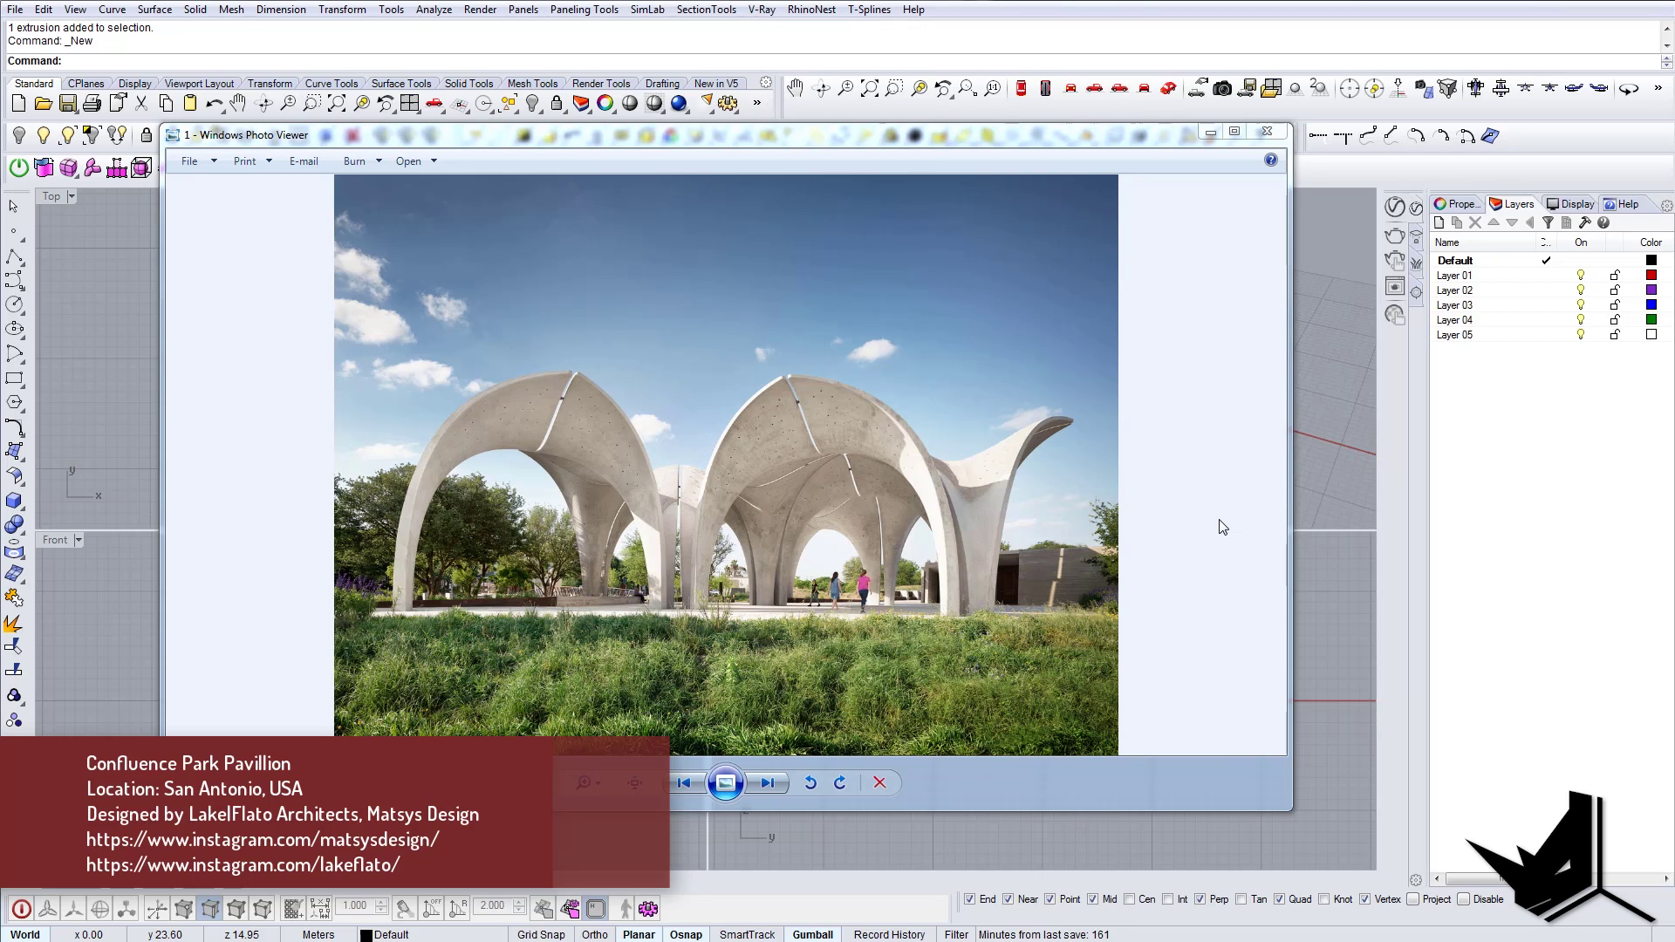
Step: Browse the Confluence Park Pavilion reference photos to examine the vault shapes, joints and supports
click(769, 783)
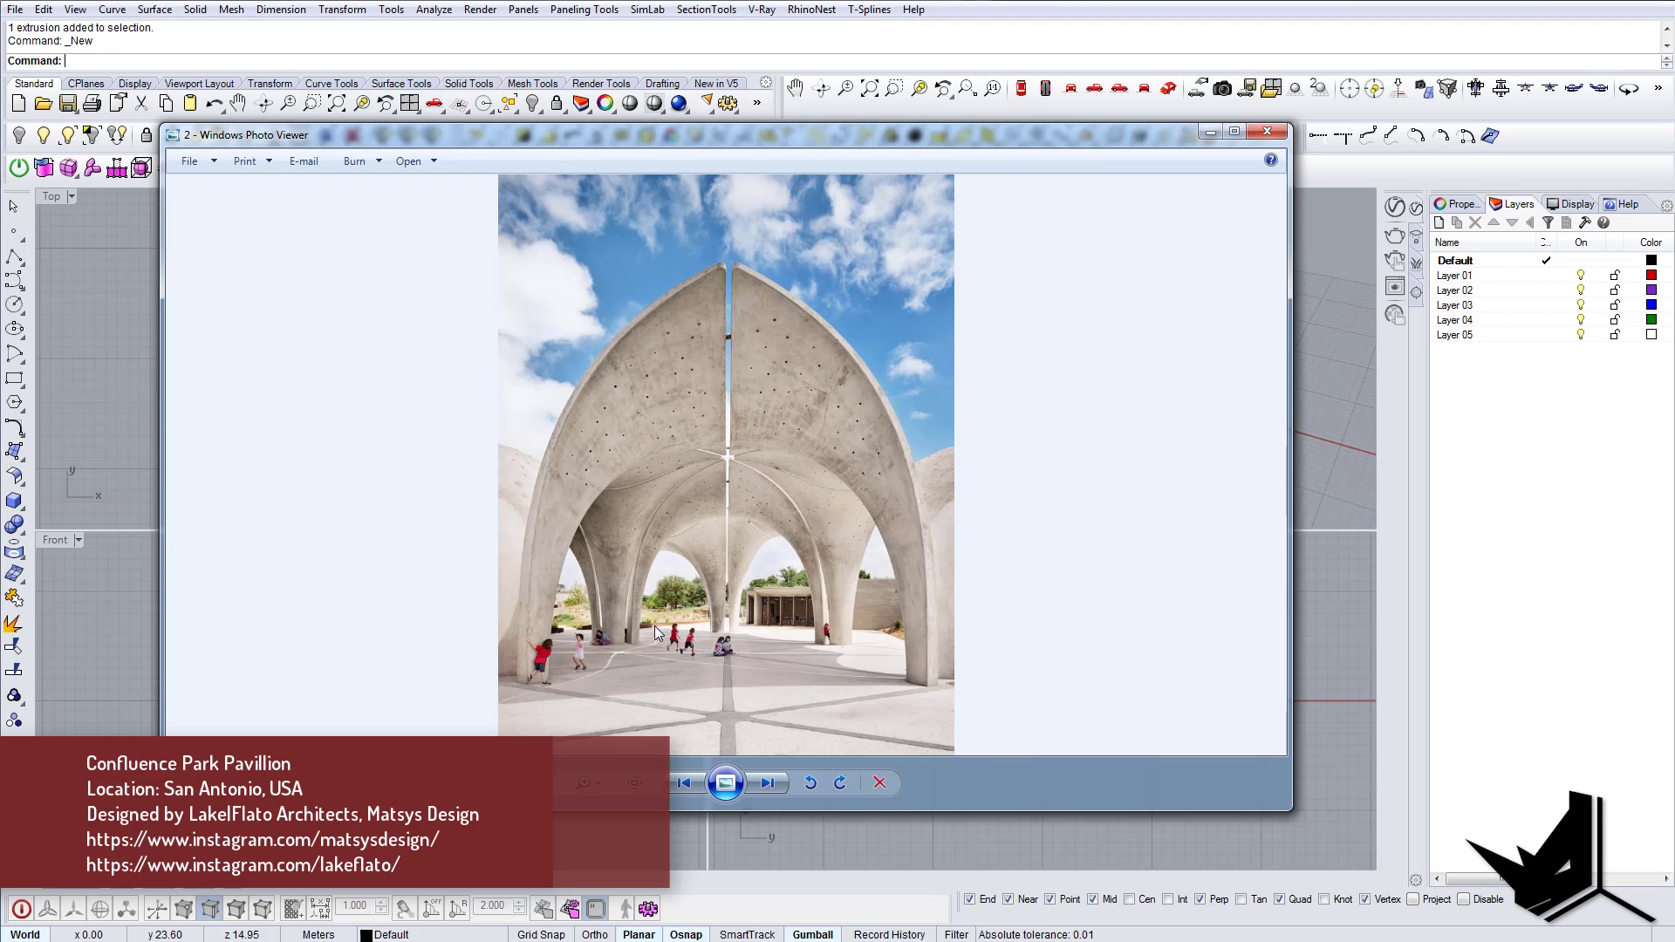
click(769, 784)
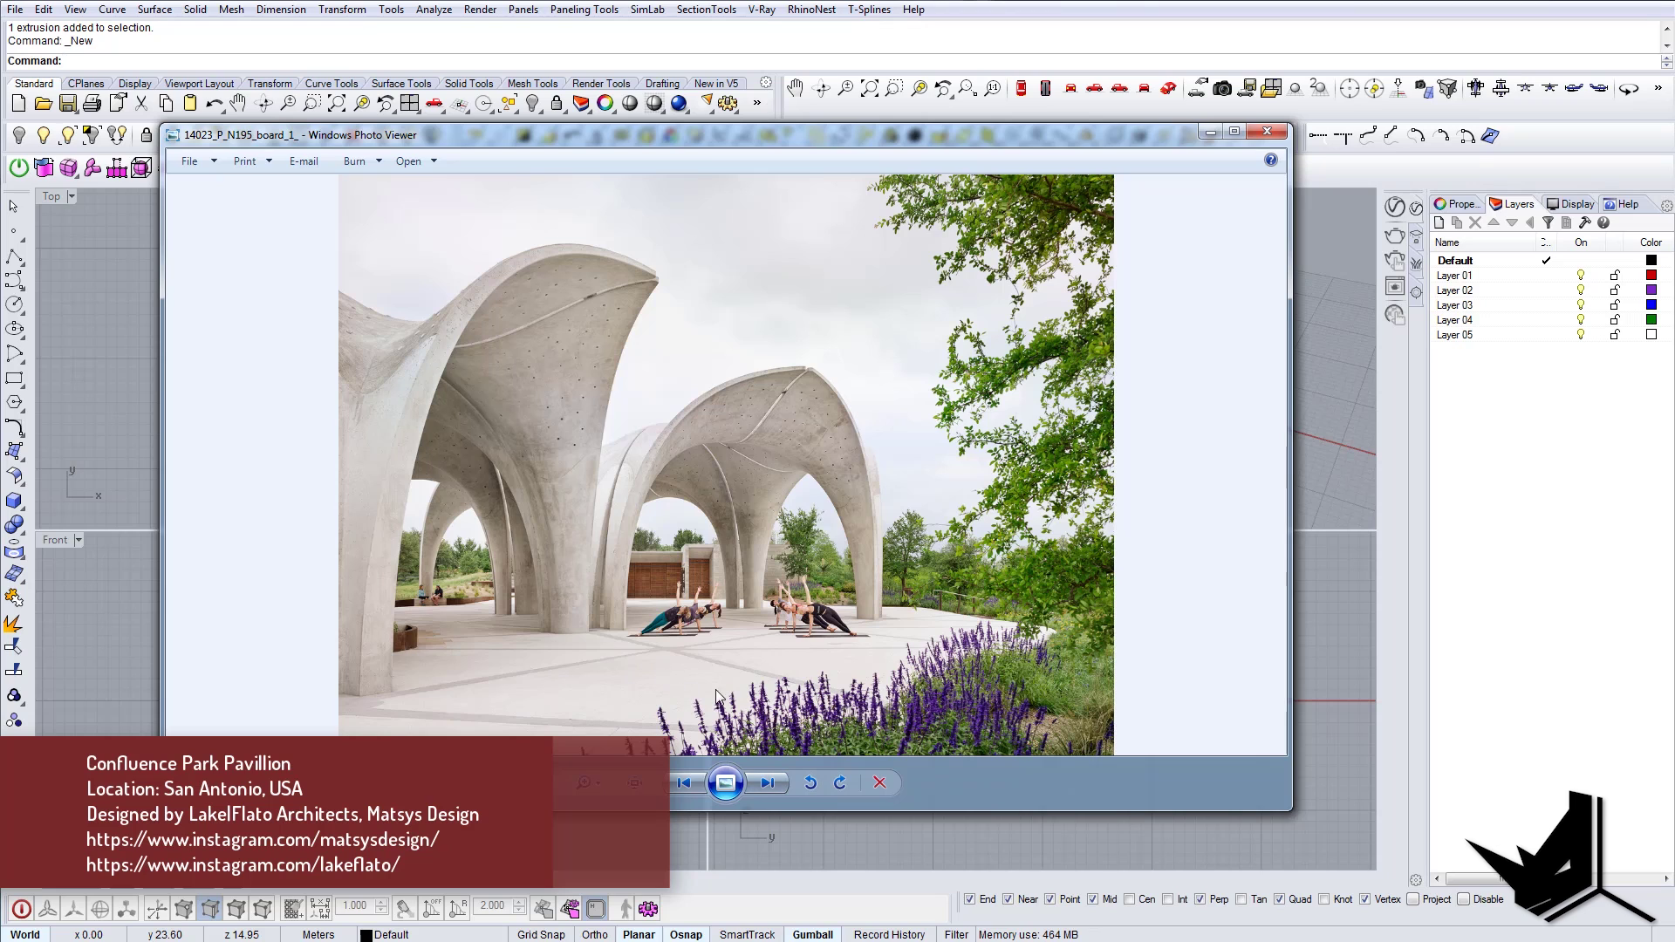
click(767, 783)
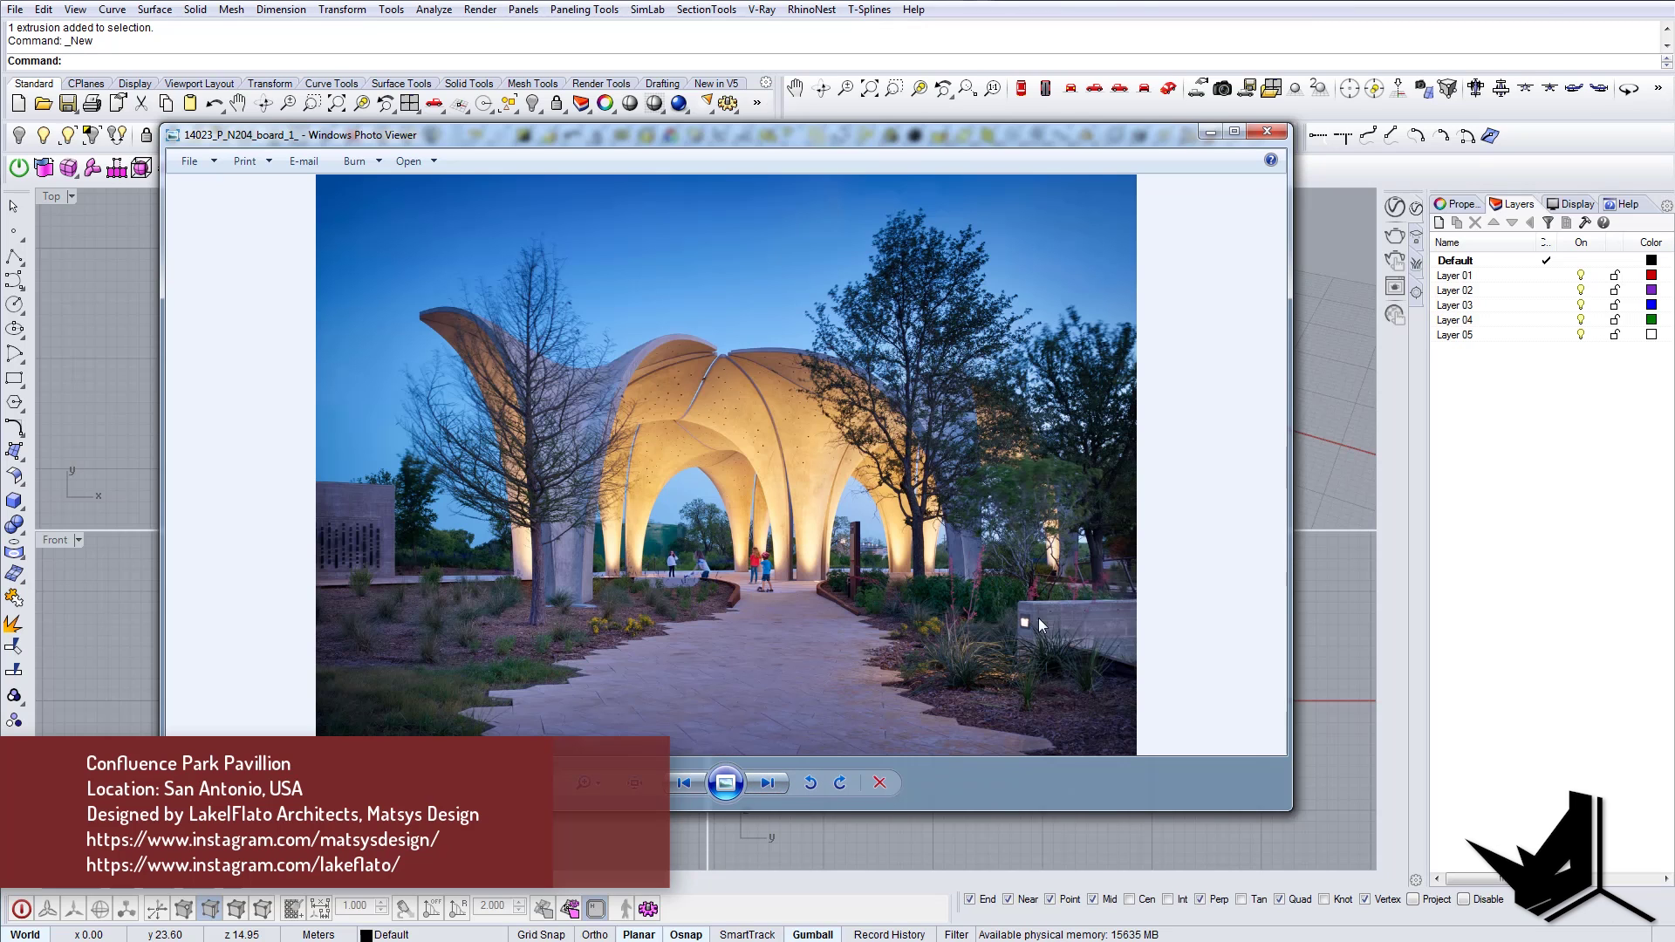
click(775, 787)
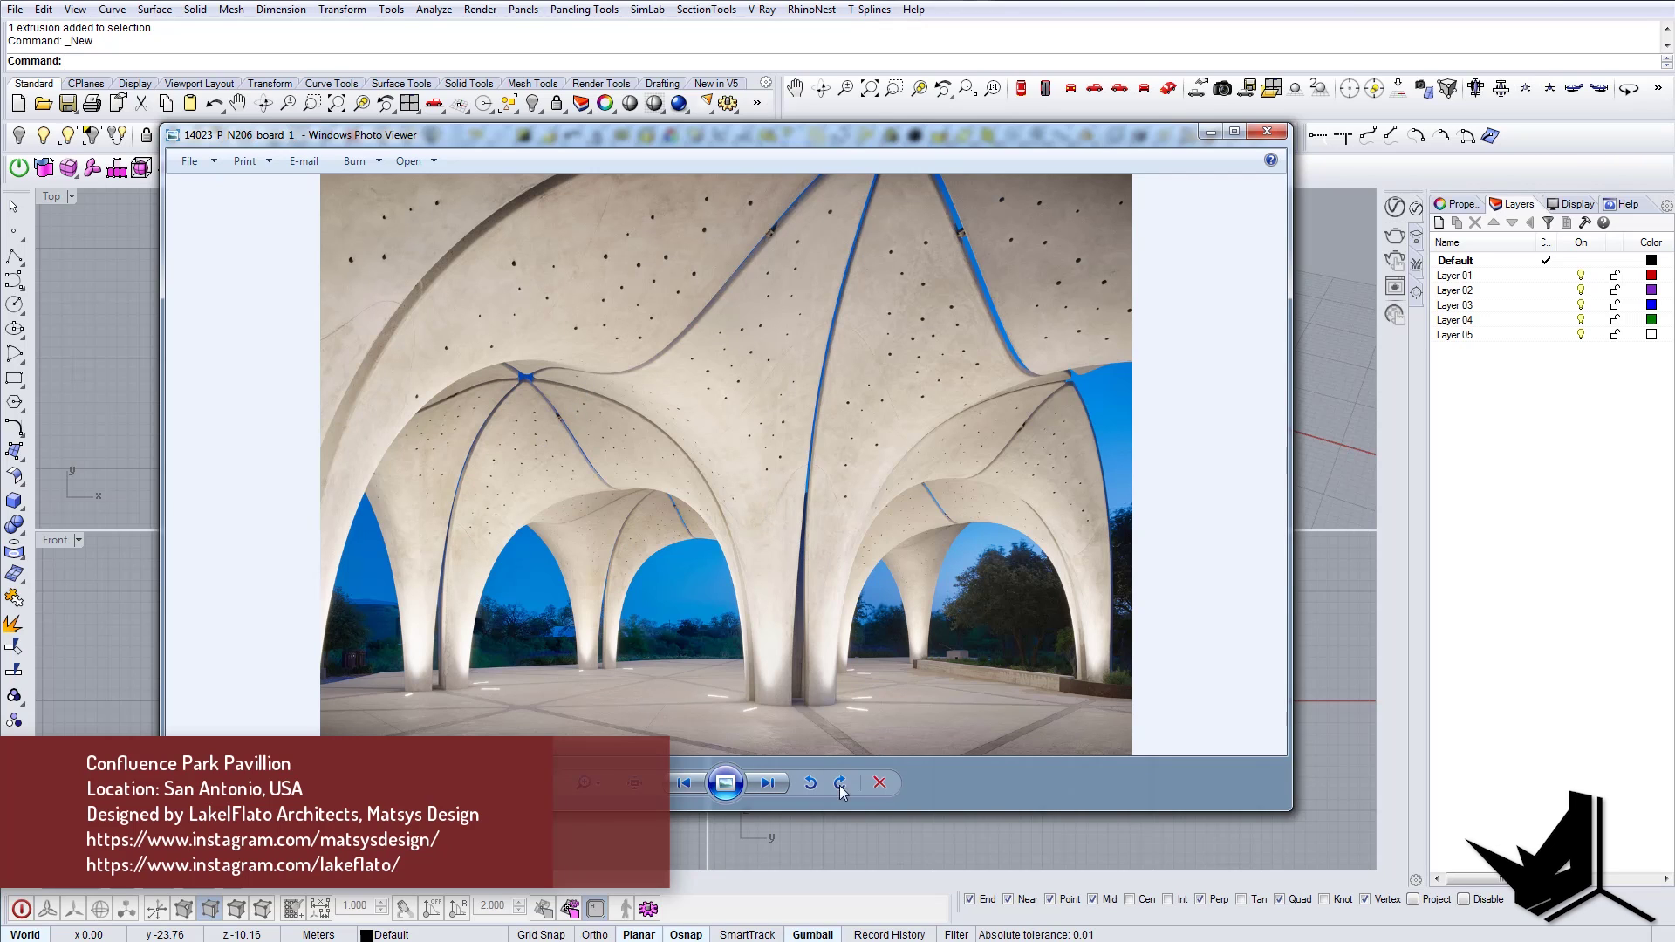
click(770, 784)
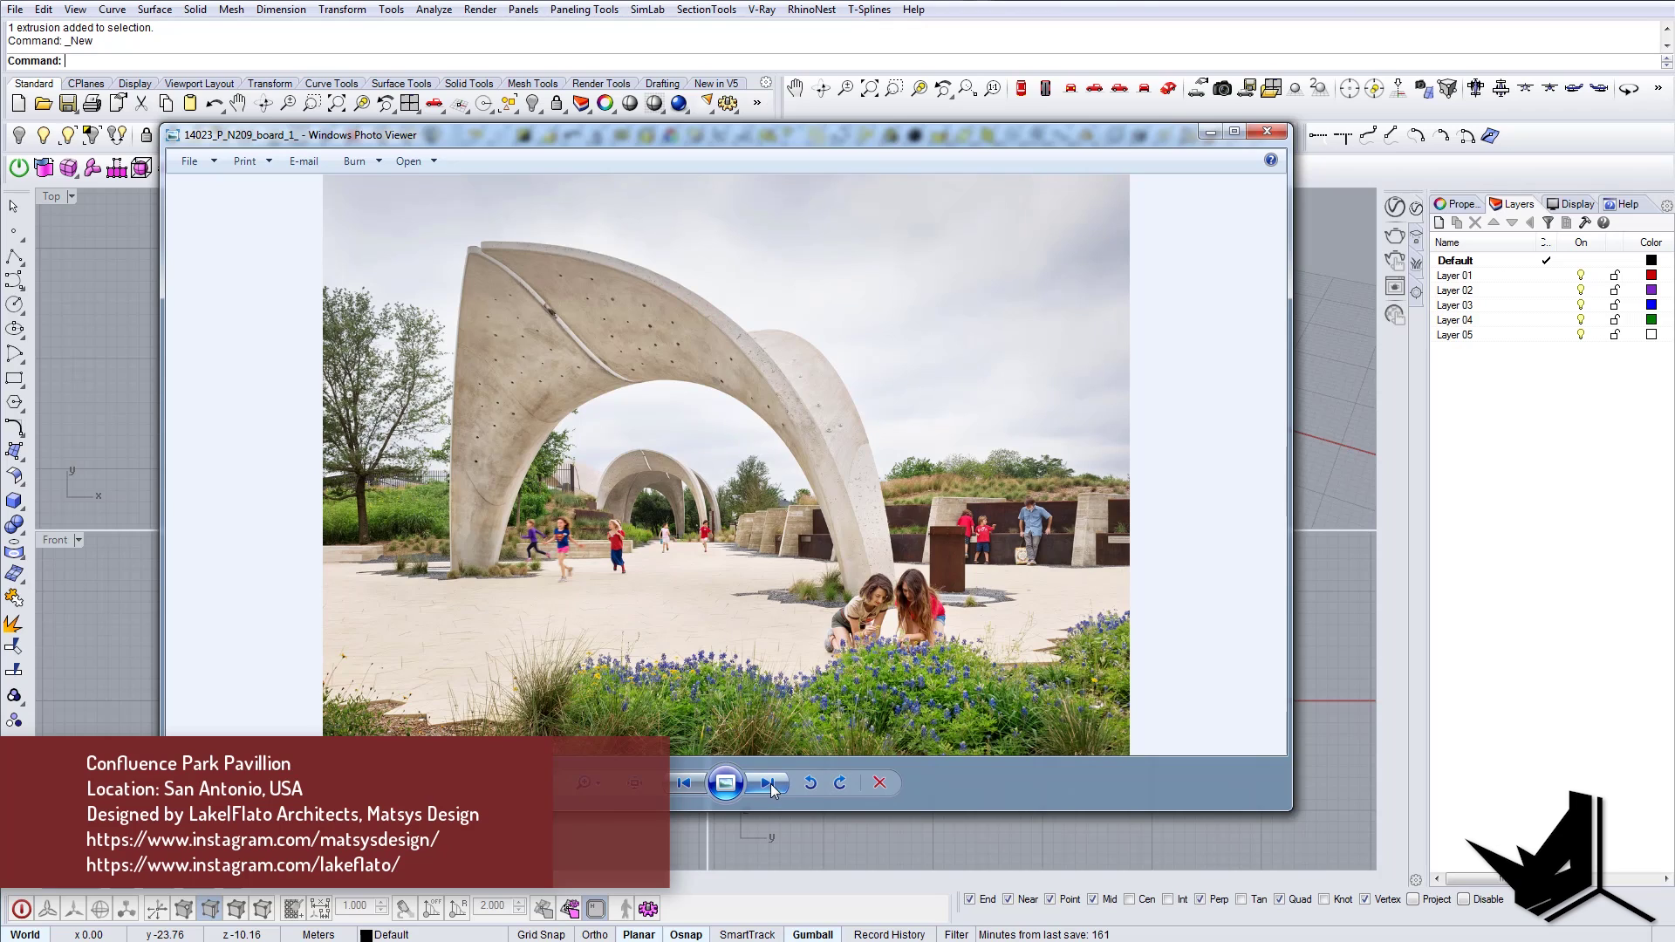
click(771, 784)
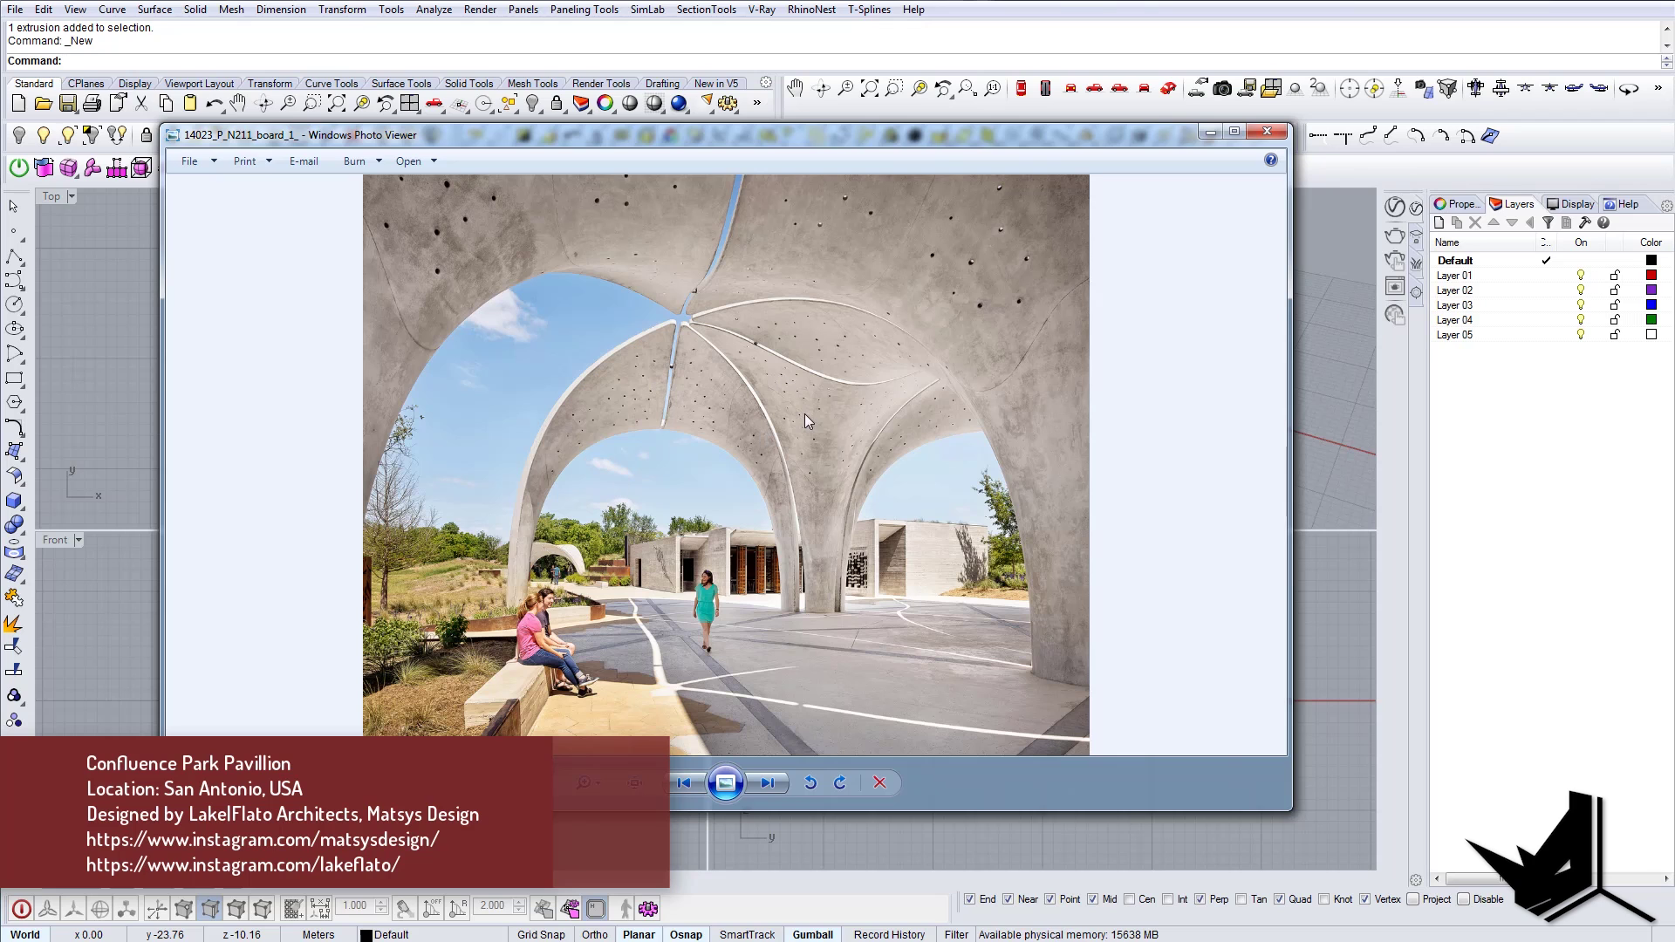
click(772, 783)
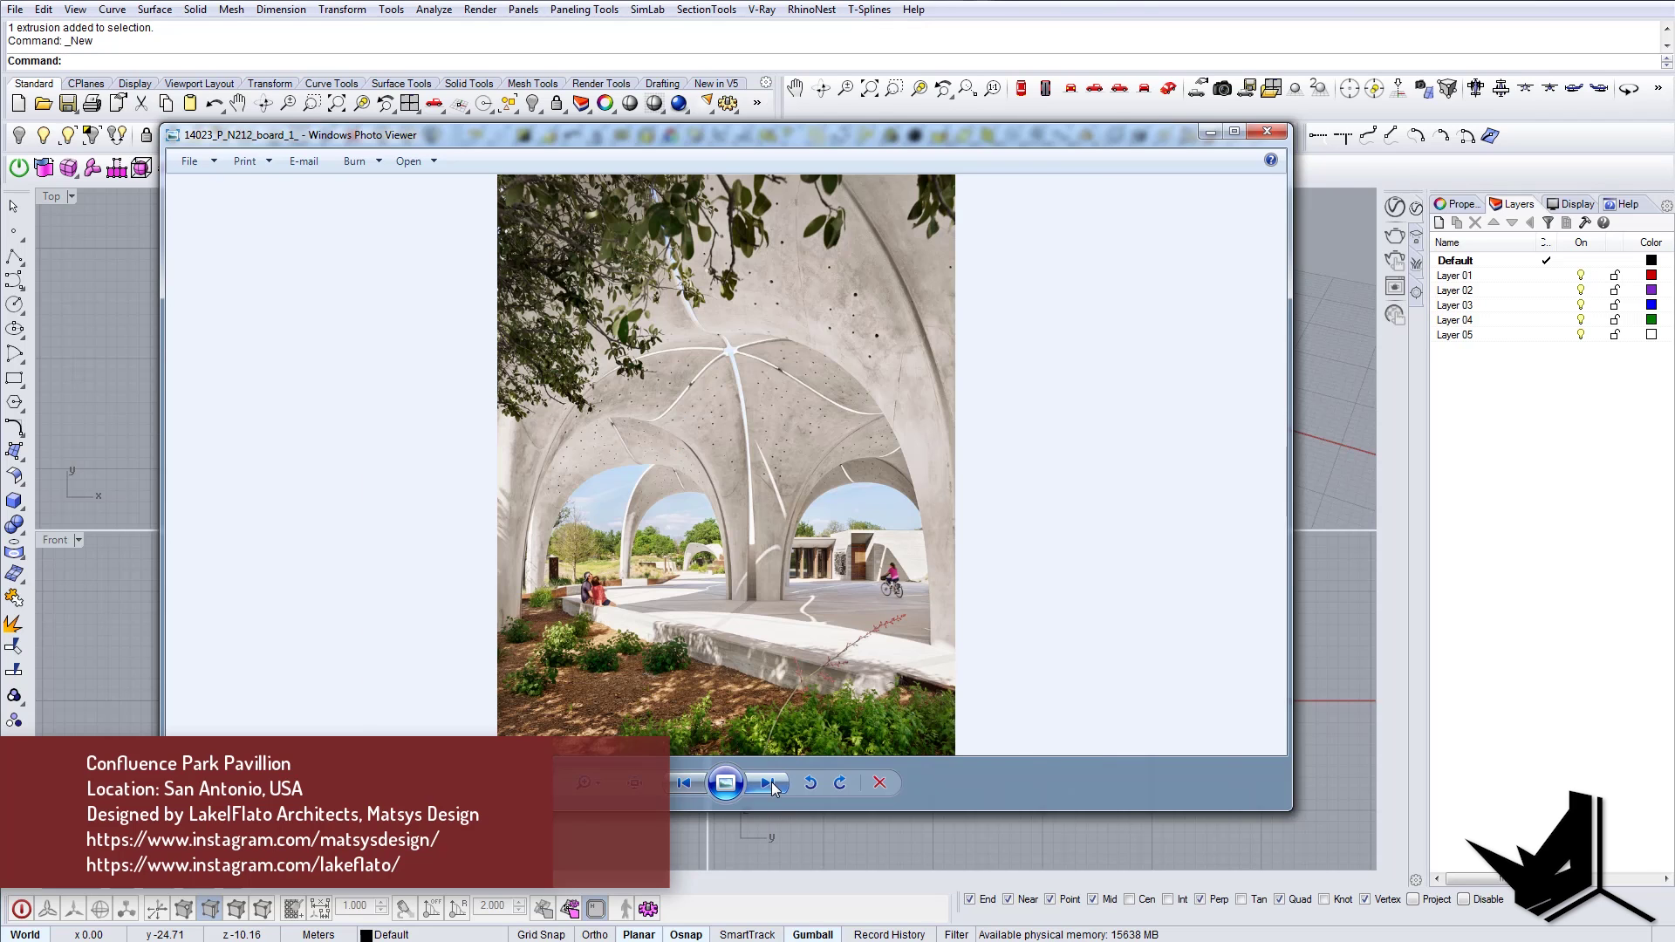
click(771, 782)
click(772, 783)
click(772, 783)
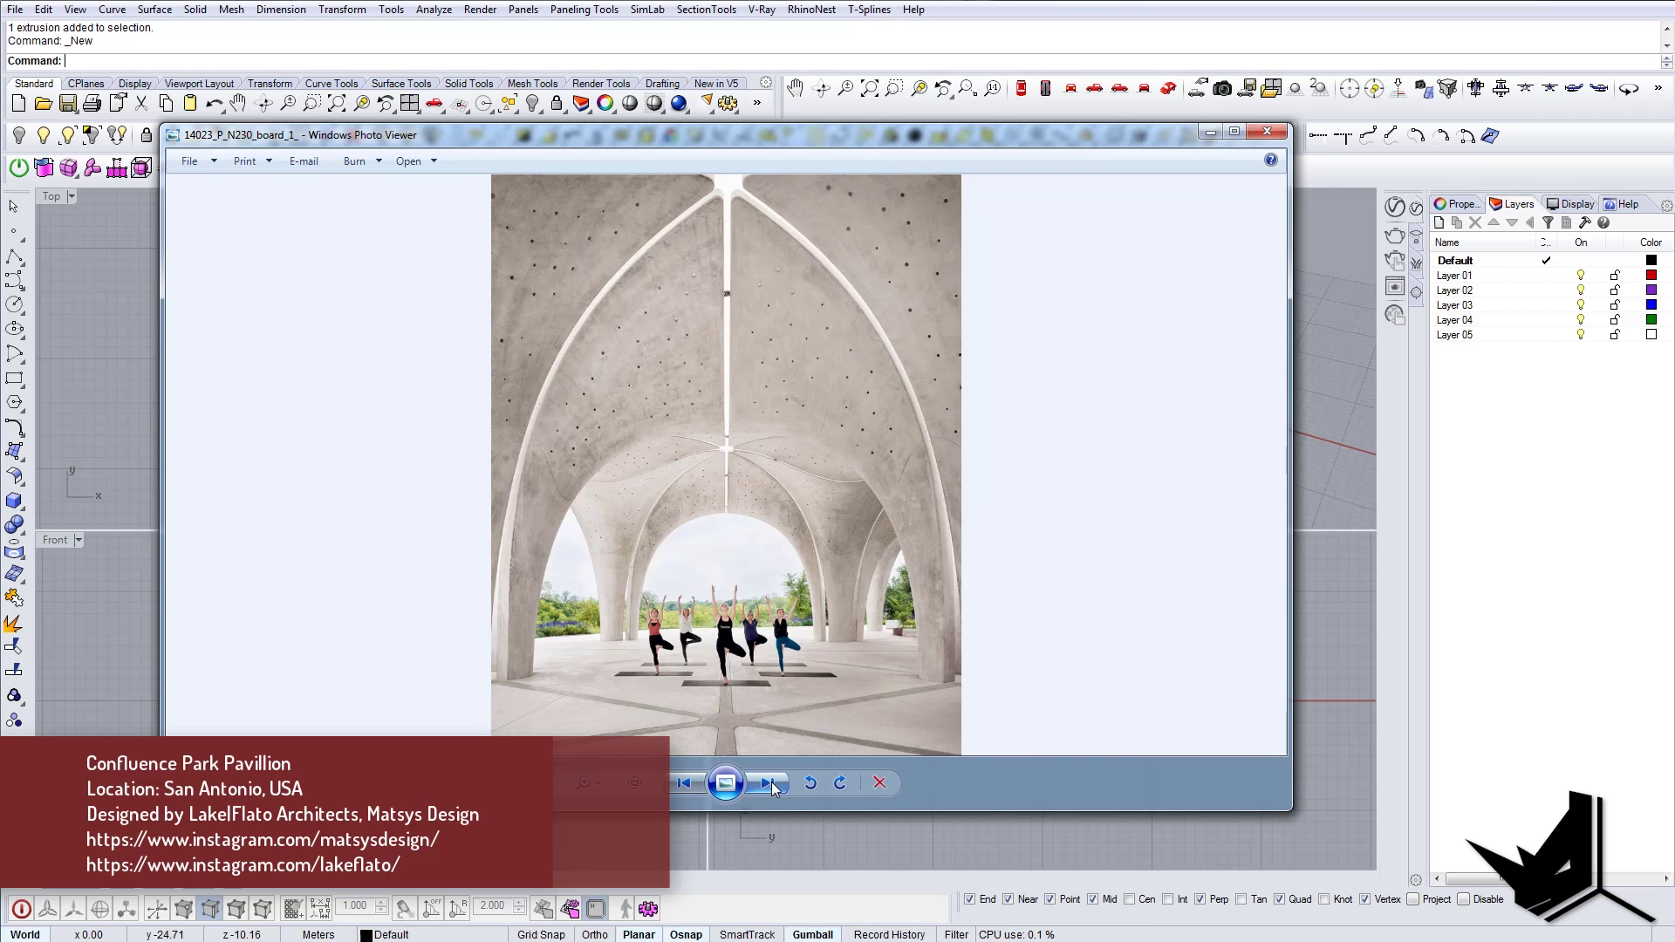
click(771, 782)
click(771, 783)
click(772, 783)
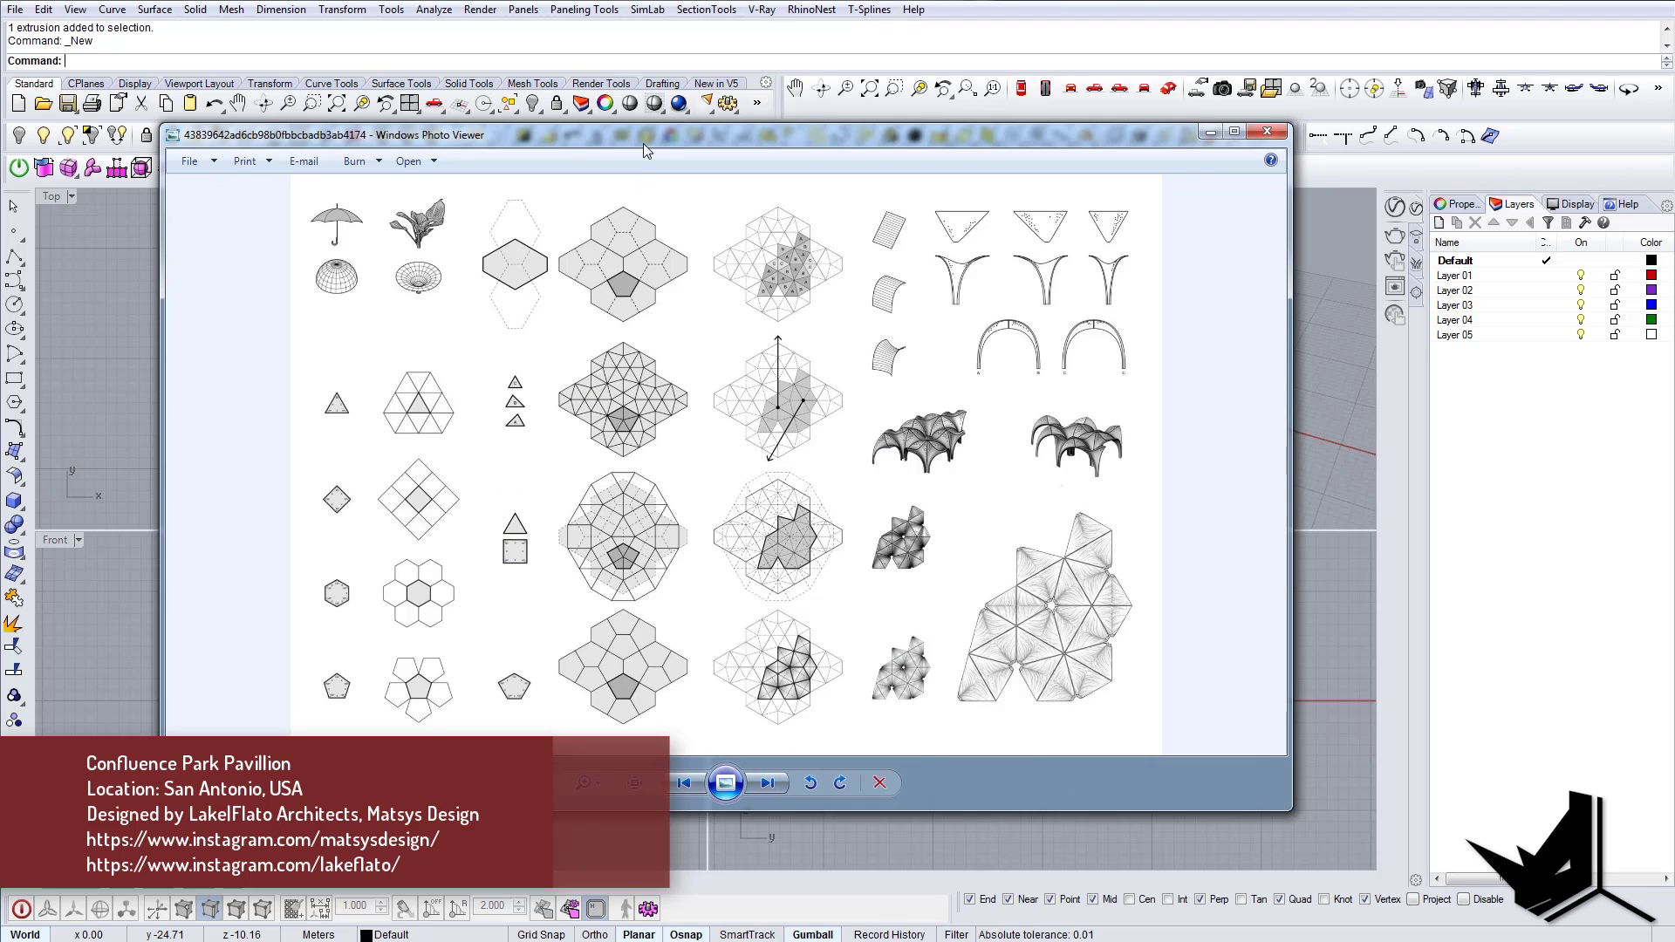
Step: Examine the pavilion's geometry diagrams and roof plan, and close the image viewer
drag(644, 150, 647, 182)
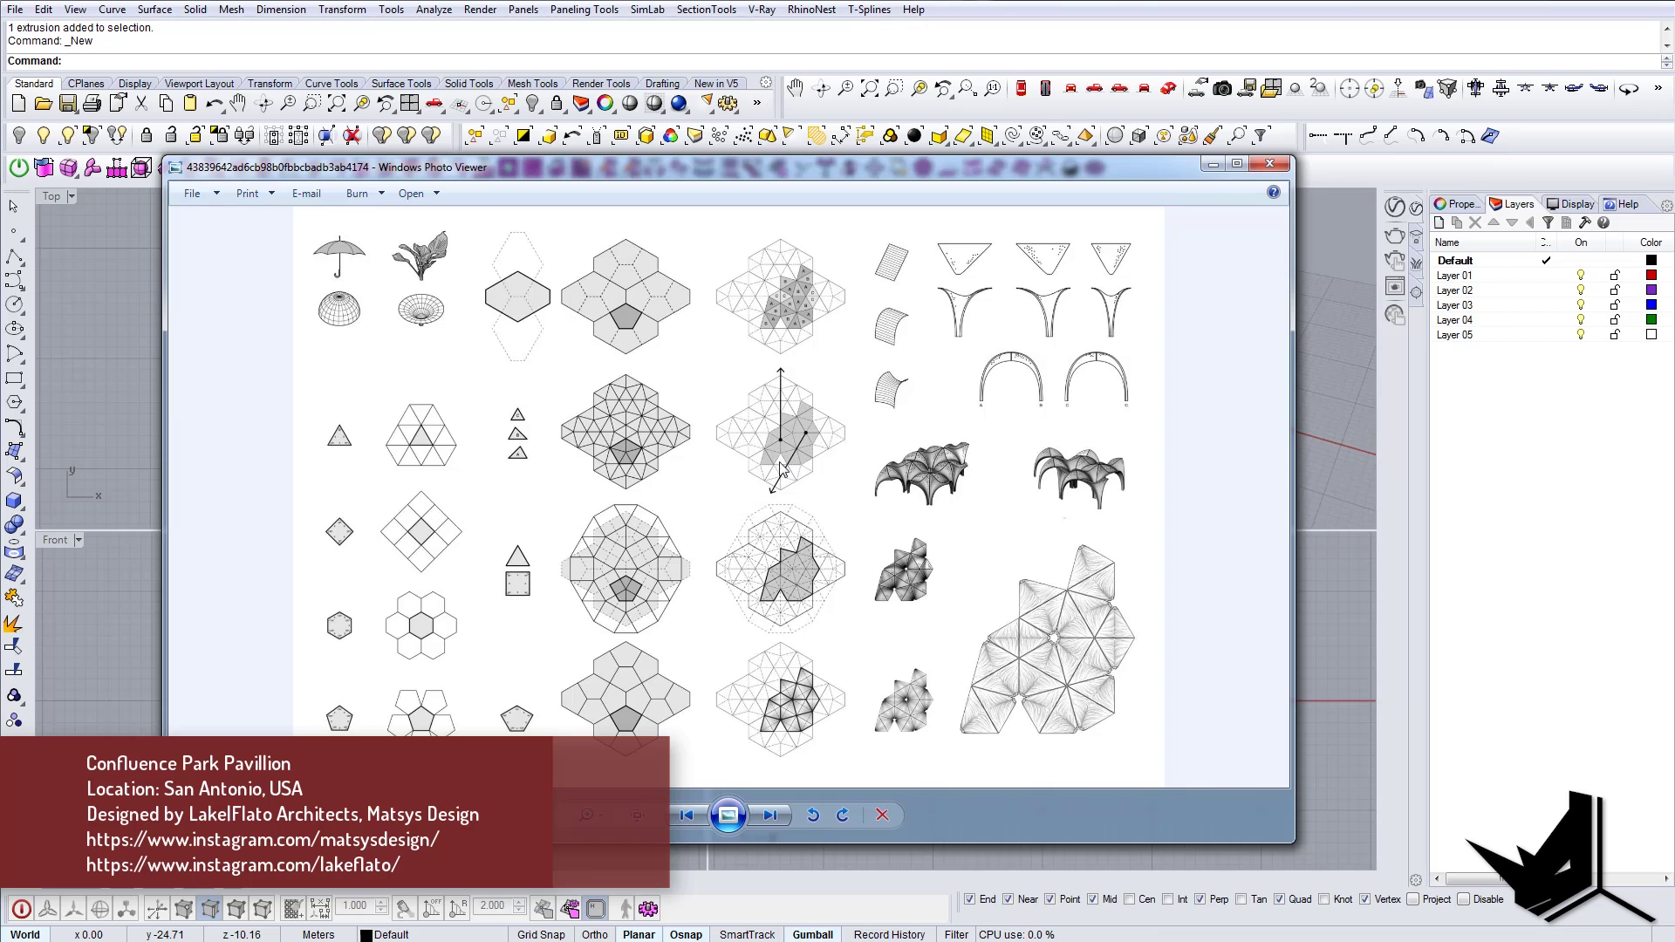
click(769, 815)
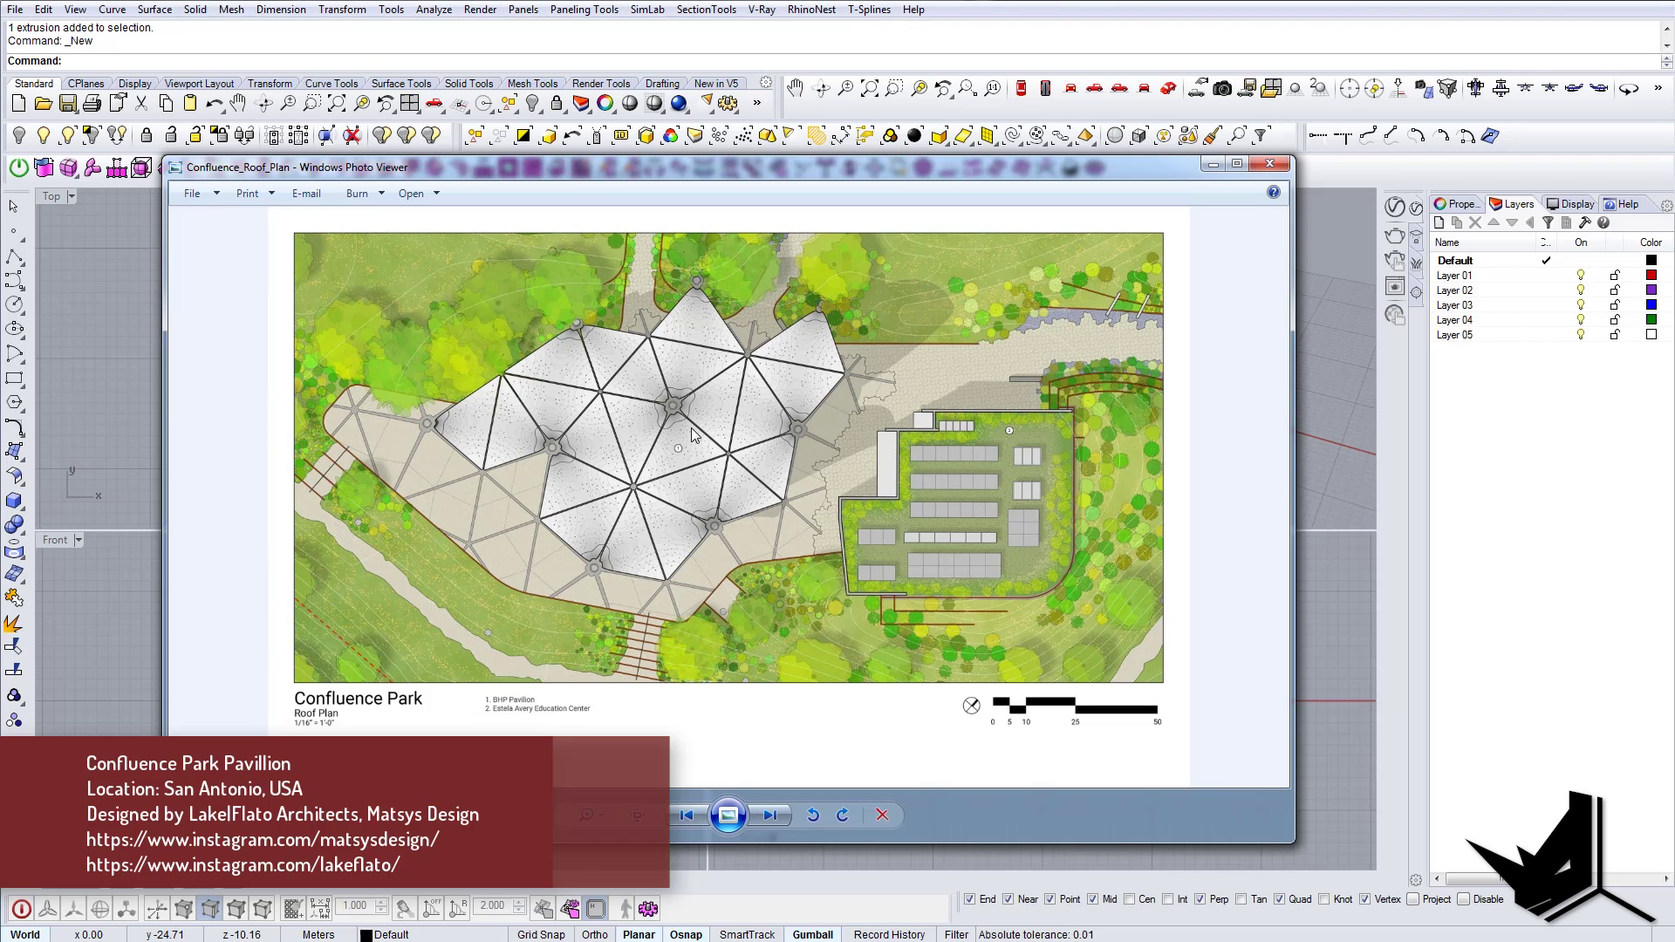
click(772, 816)
click(772, 816)
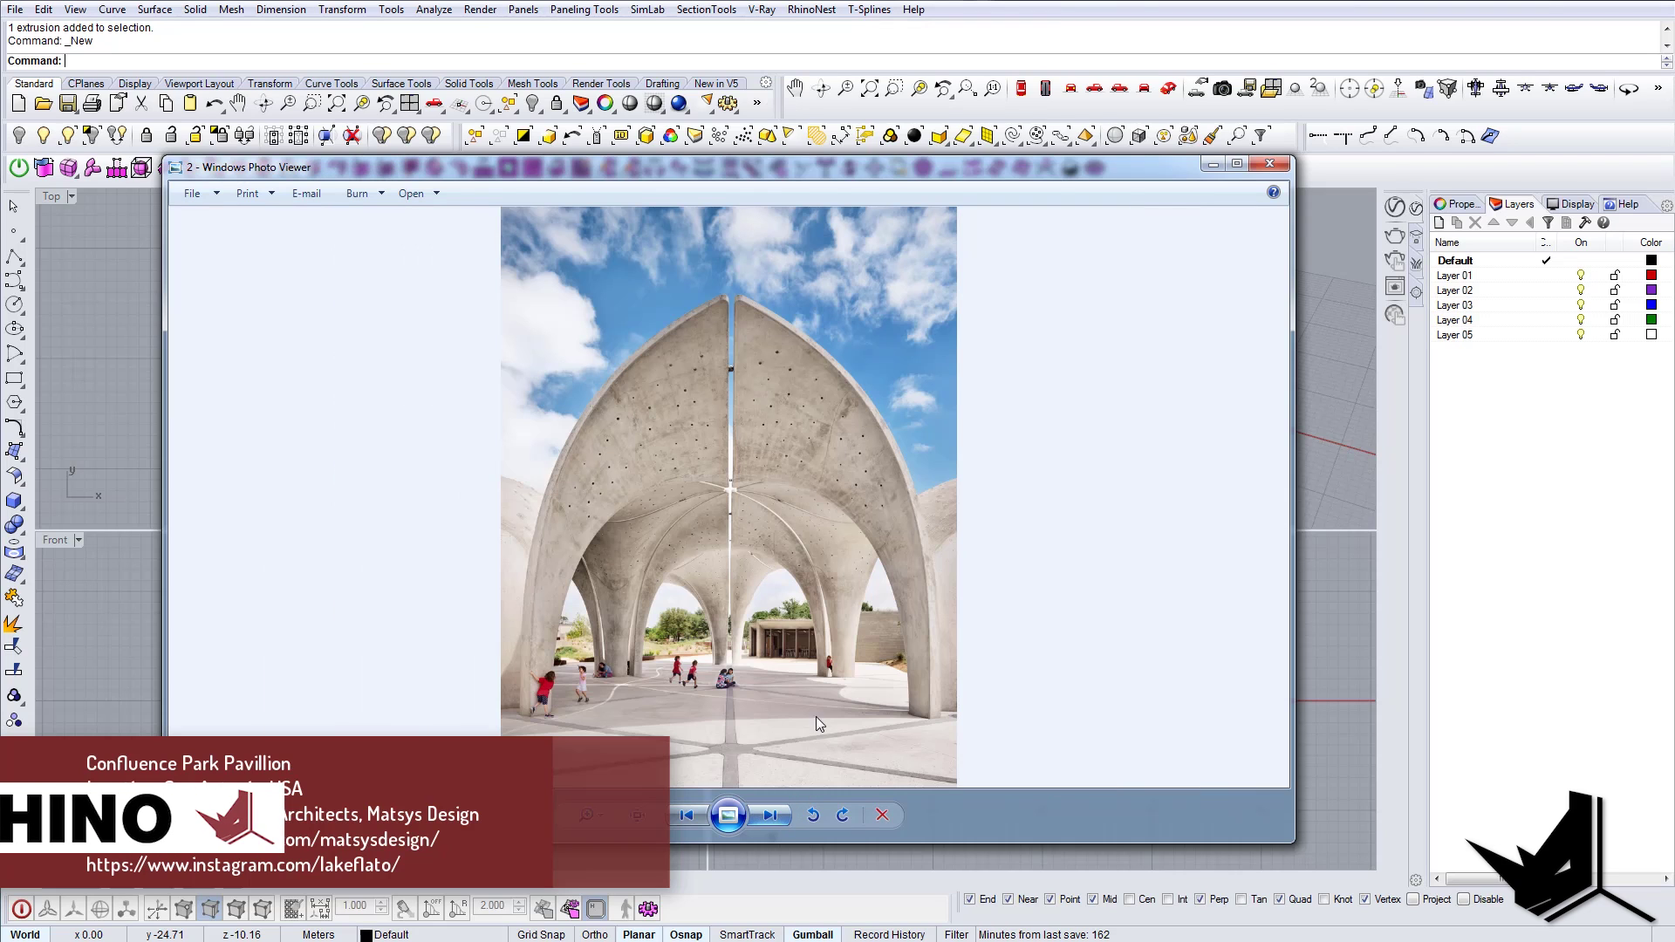
click(1269, 163)
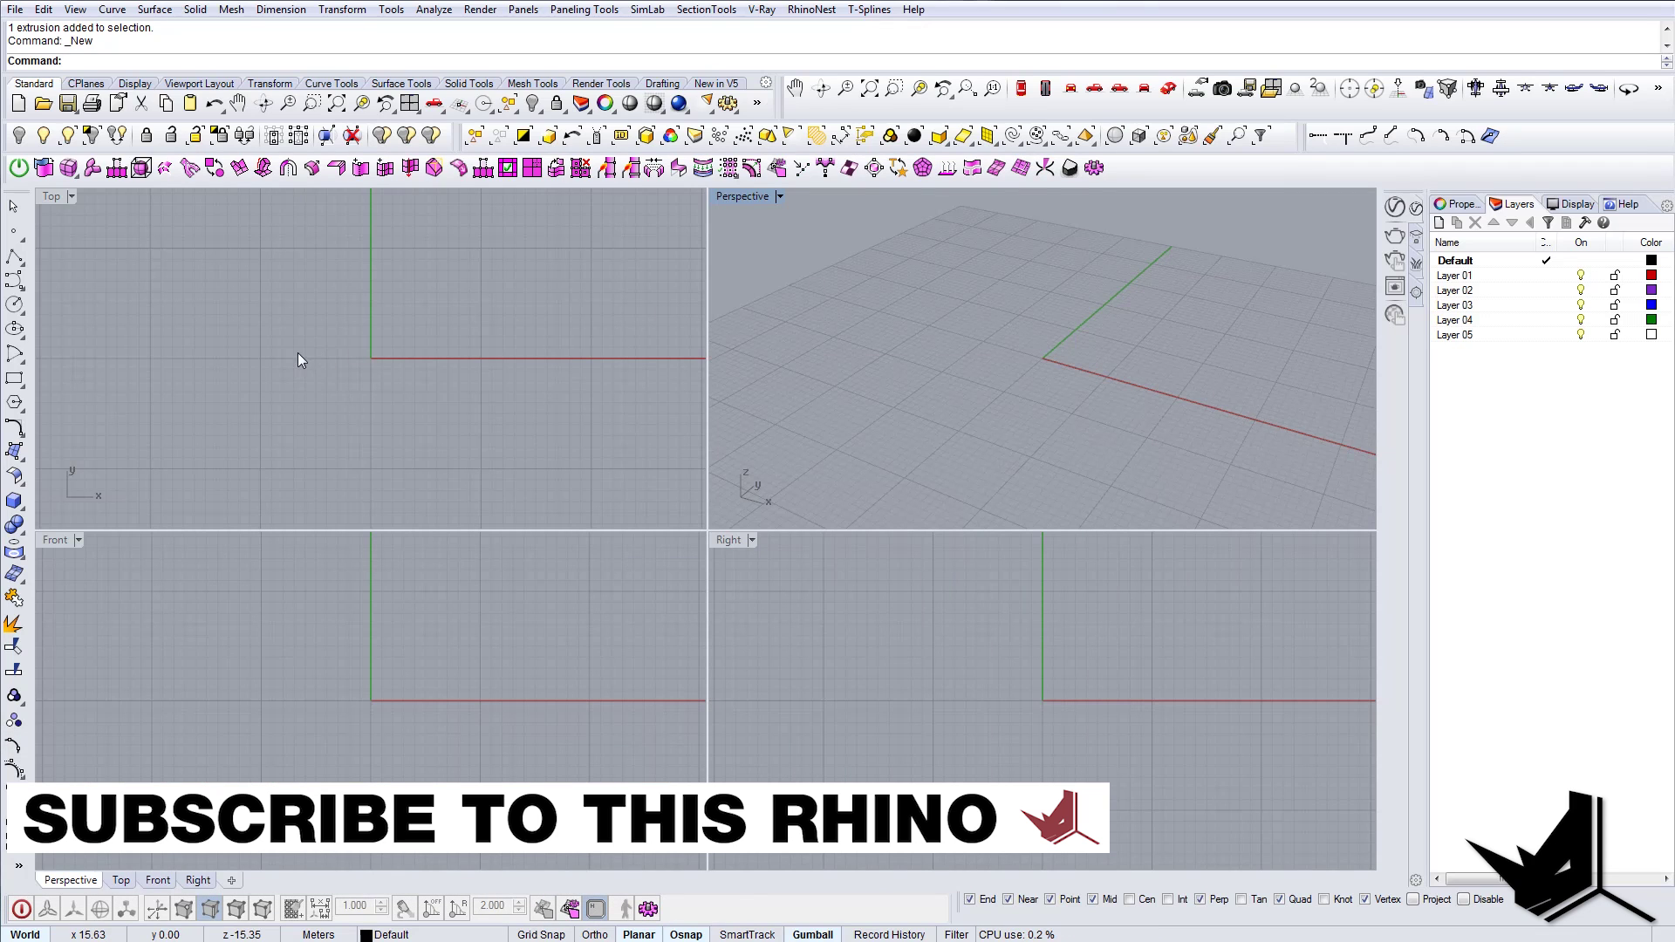
Step: Place Confluence_Roof_Plan.jpg as a picture frame in the Top view and maximize that view
click(445, 393)
click(123, 454)
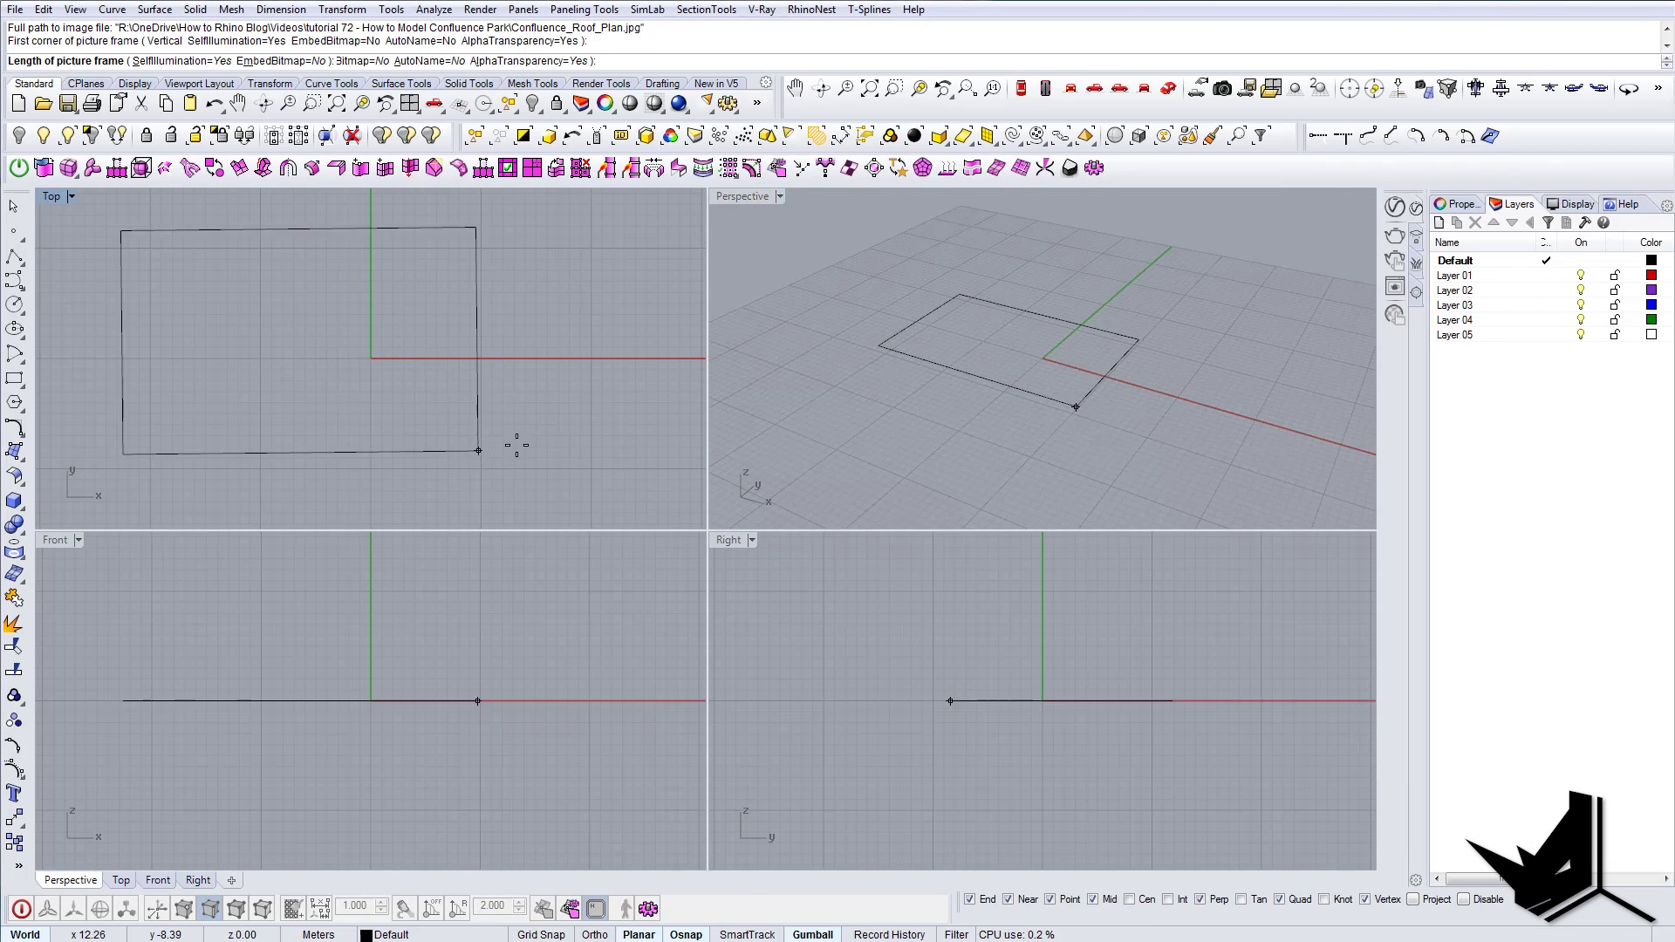
click(599, 448)
double_click(51, 197)
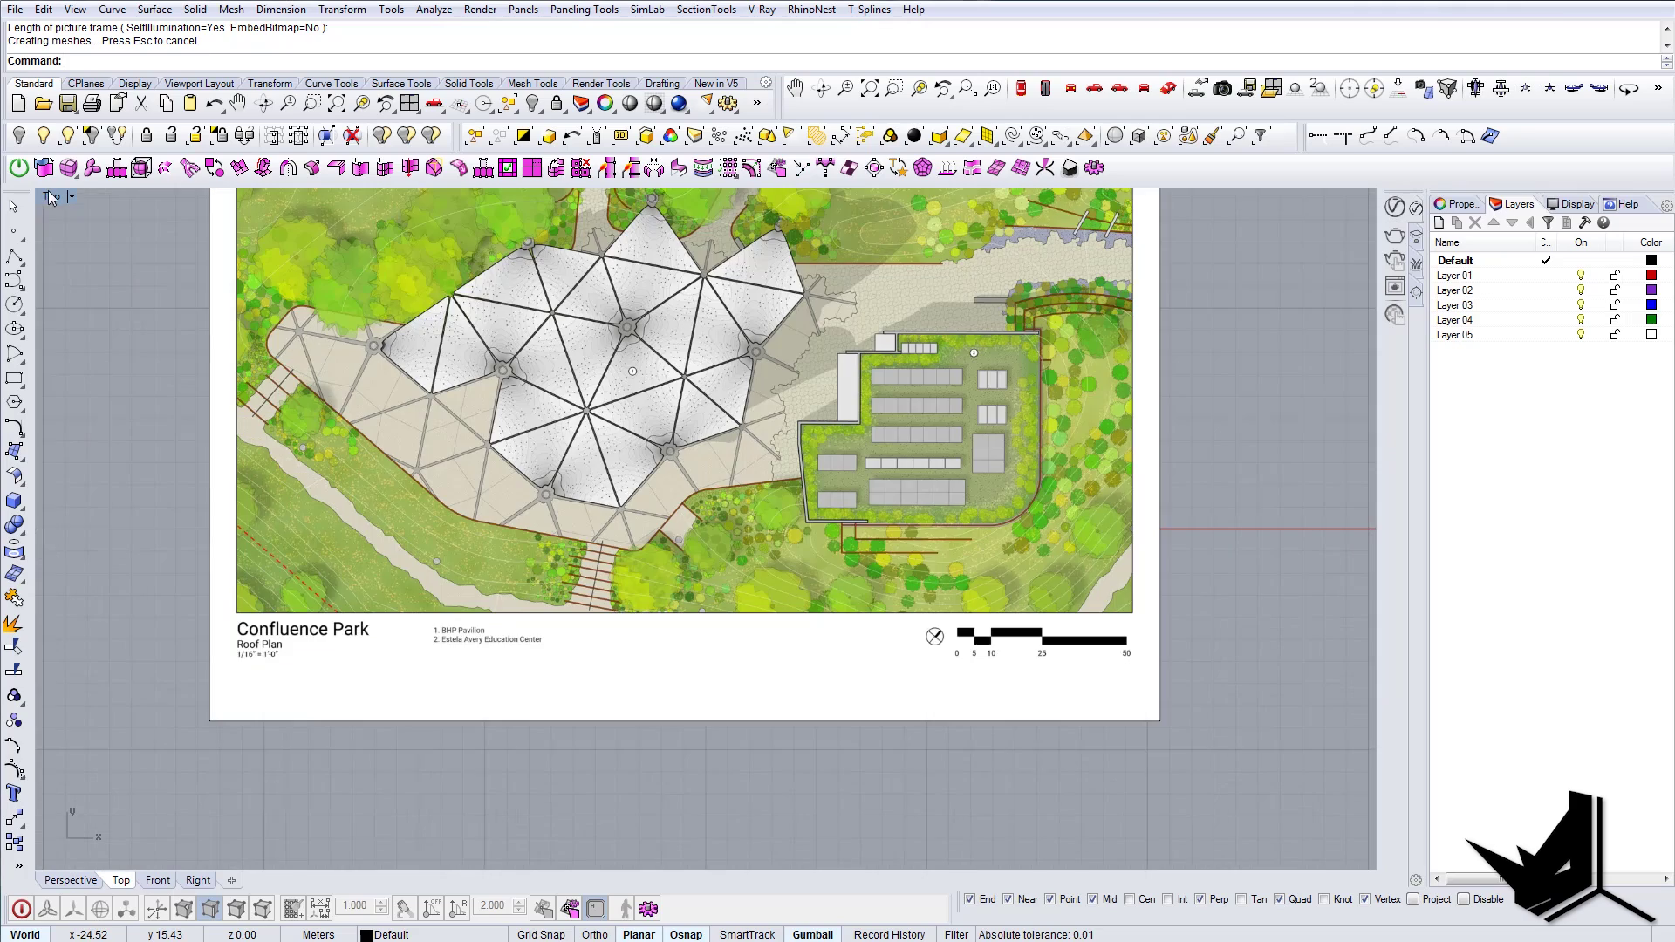
Step: Draw a vertical line downward from the 0 mark of the roof plan's scale bar
scroll(593, 629, down, 3)
scroll(905, 694, up, 3)
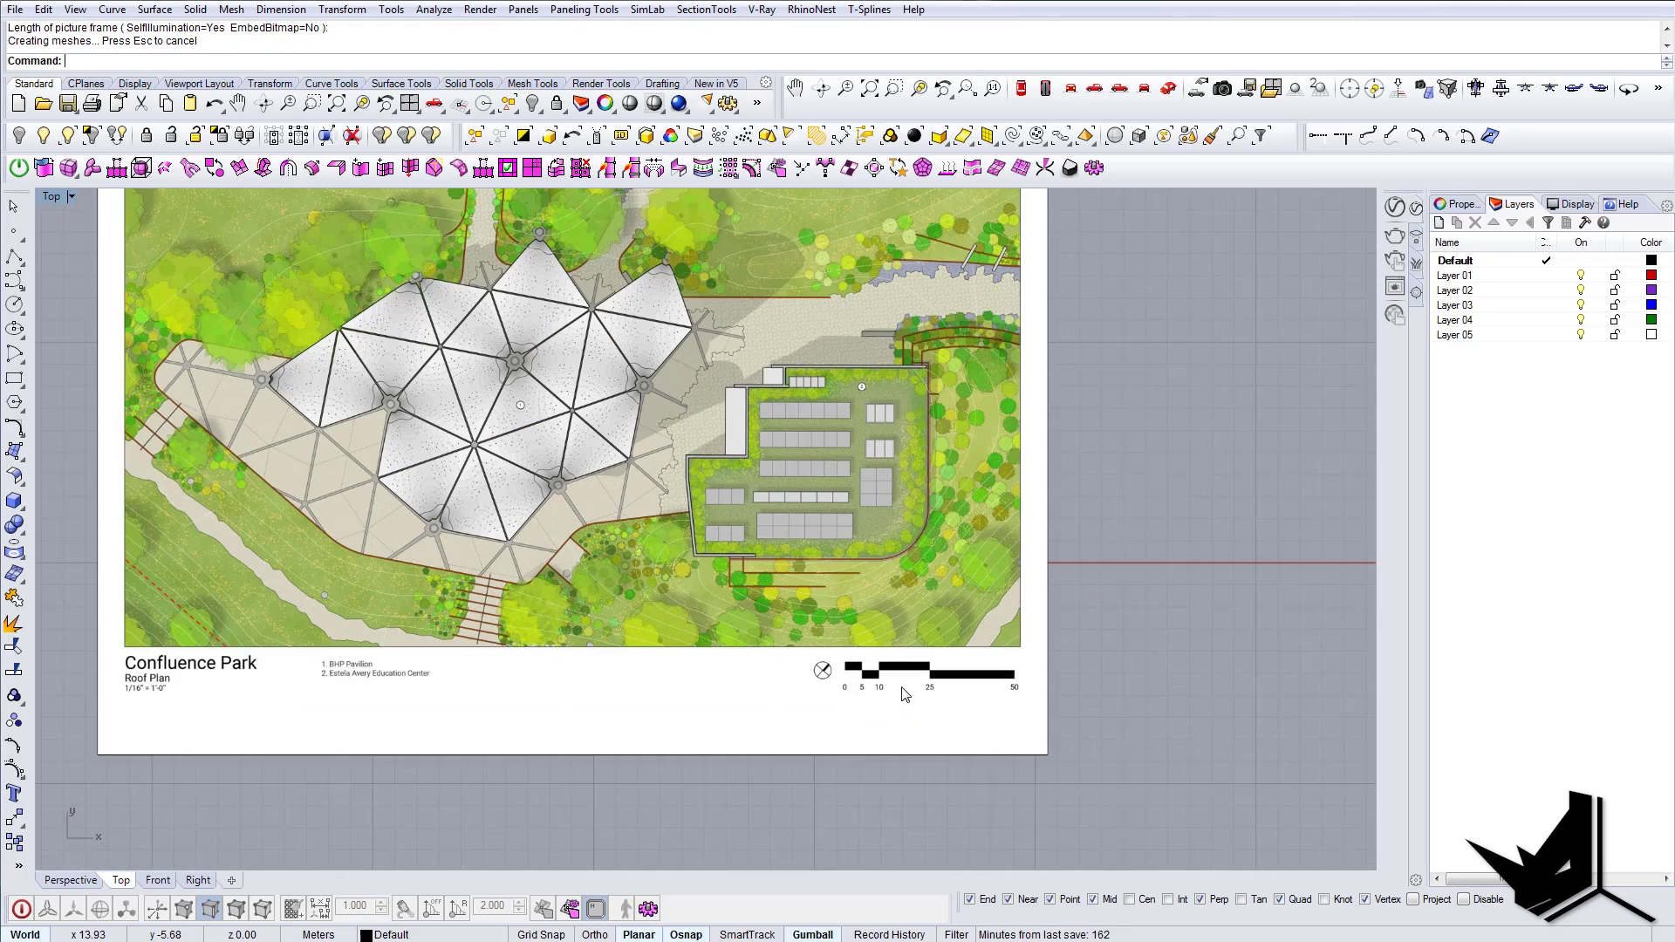
scroll(905, 694, down, 5)
scroll(750, 639, up, 2)
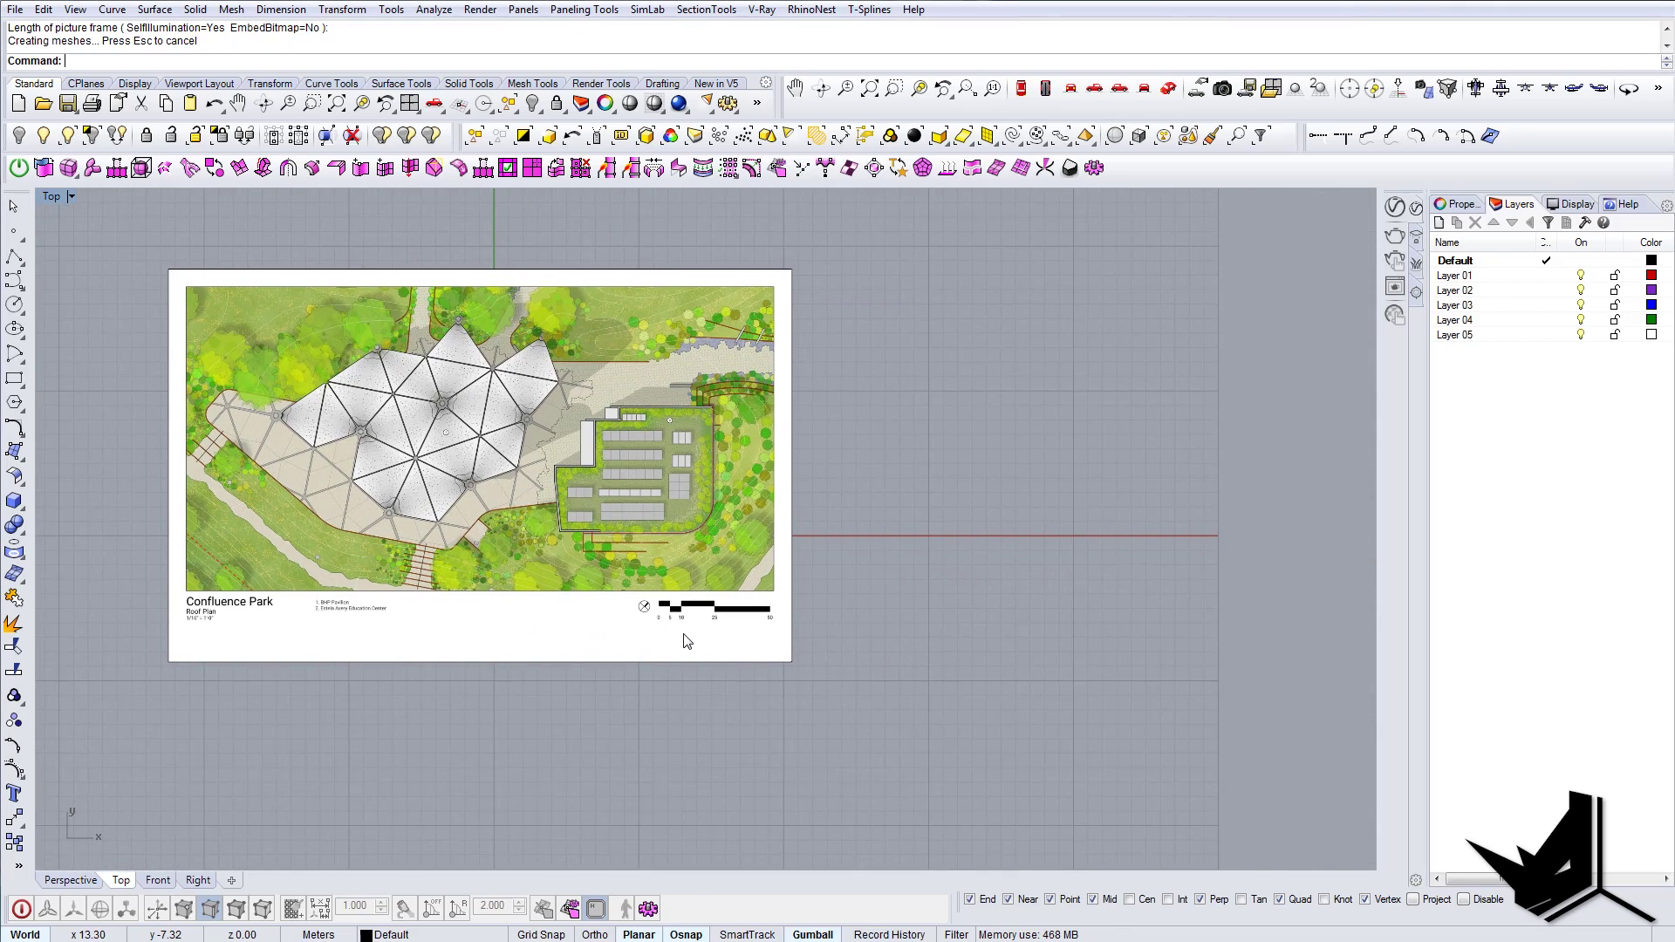
text(L)
key(Return)
scroll(656, 602, up, 5)
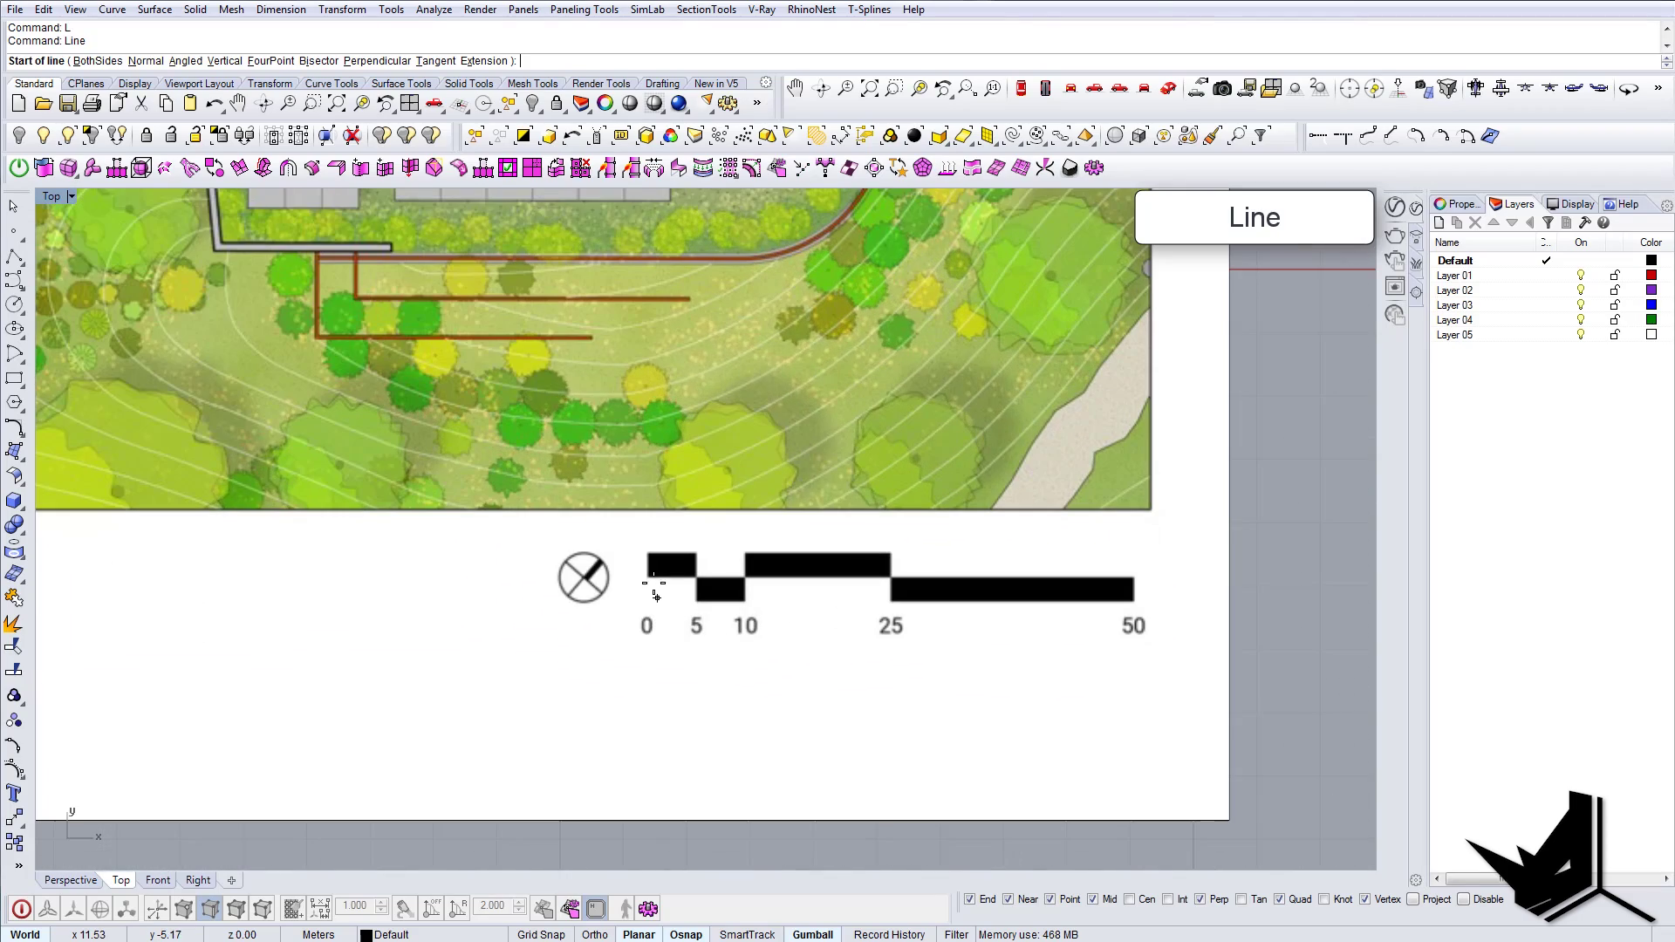
click(646, 576)
scroll(646, 593, down, 5)
click(650, 698)
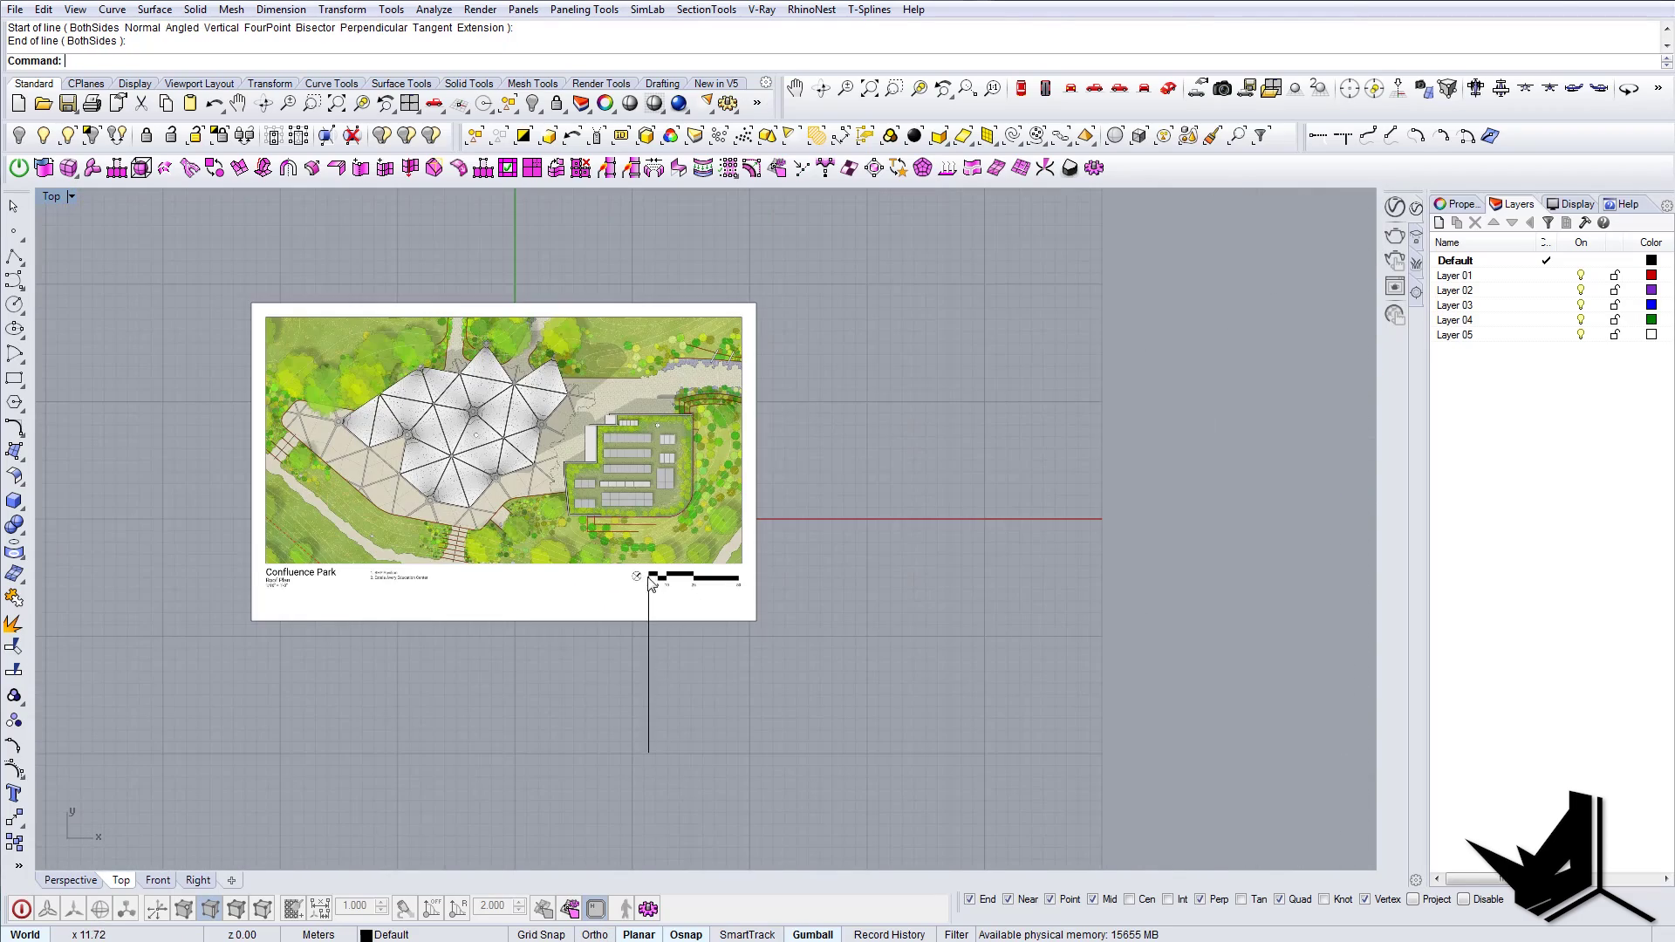
Step: Draw a vertical line downward from the 5 mark of the scale bar
scroll(683, 634, up, 5)
text(L)
key(Return)
click(698, 642)
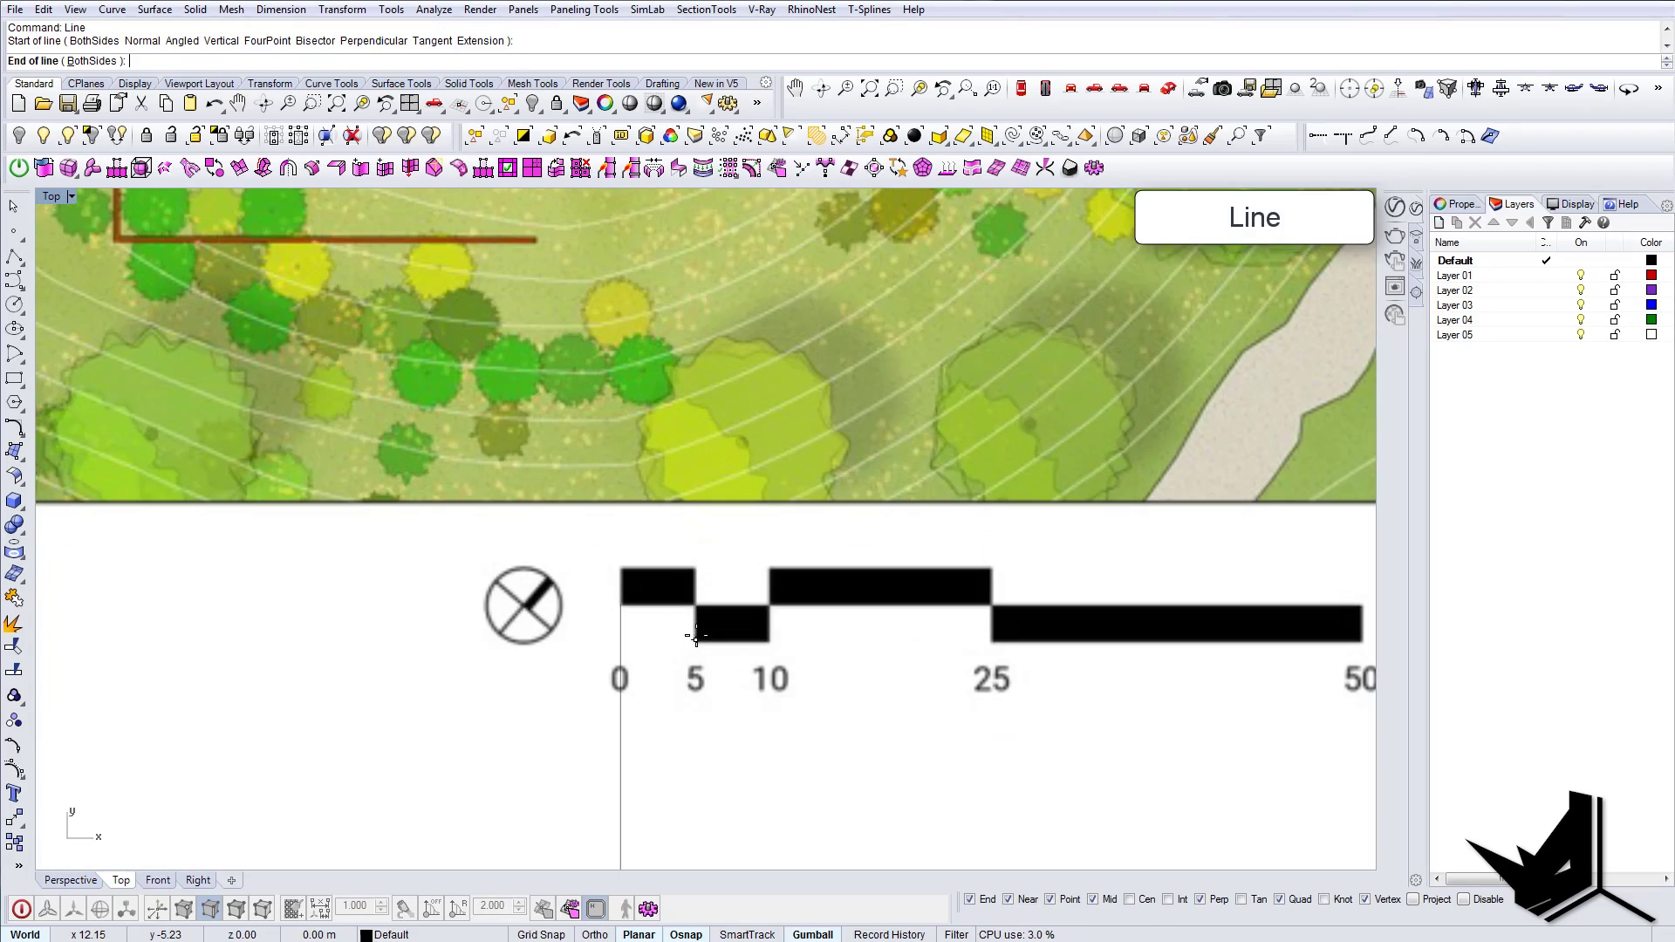
scroll(698, 646, down, 5)
click(693, 804)
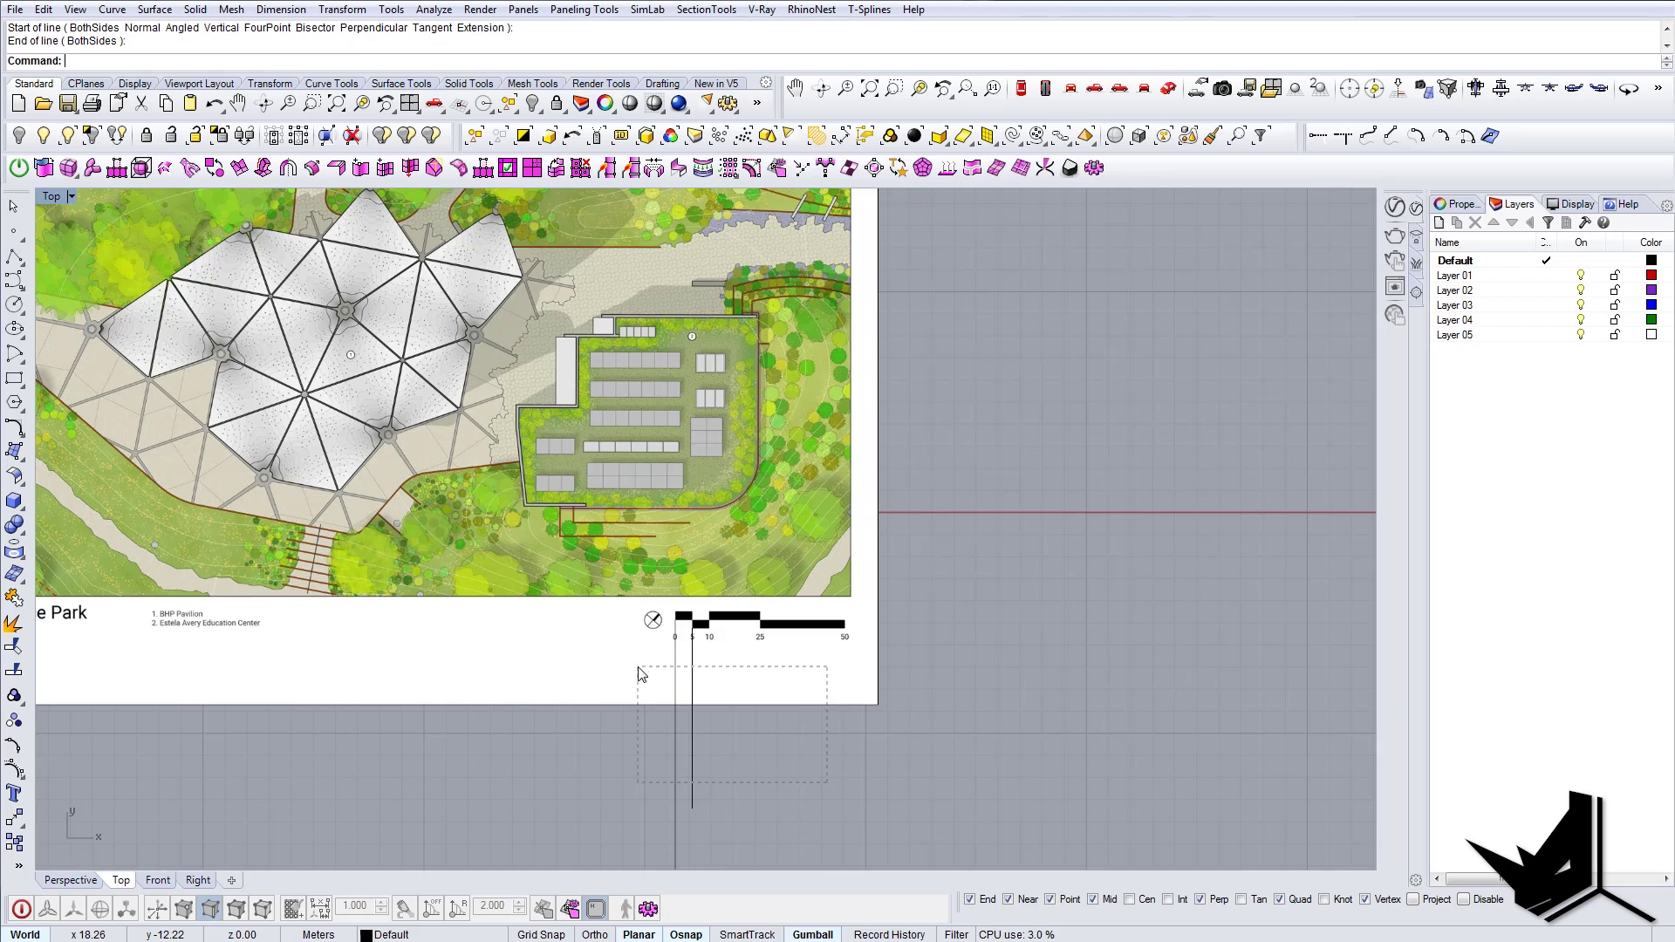
right_drag(743, 733, 699, 723)
Step: Draw a horizontal 5 m line starting on the vertical line at the scale bar's 0 mark
text(L)
key(Return)
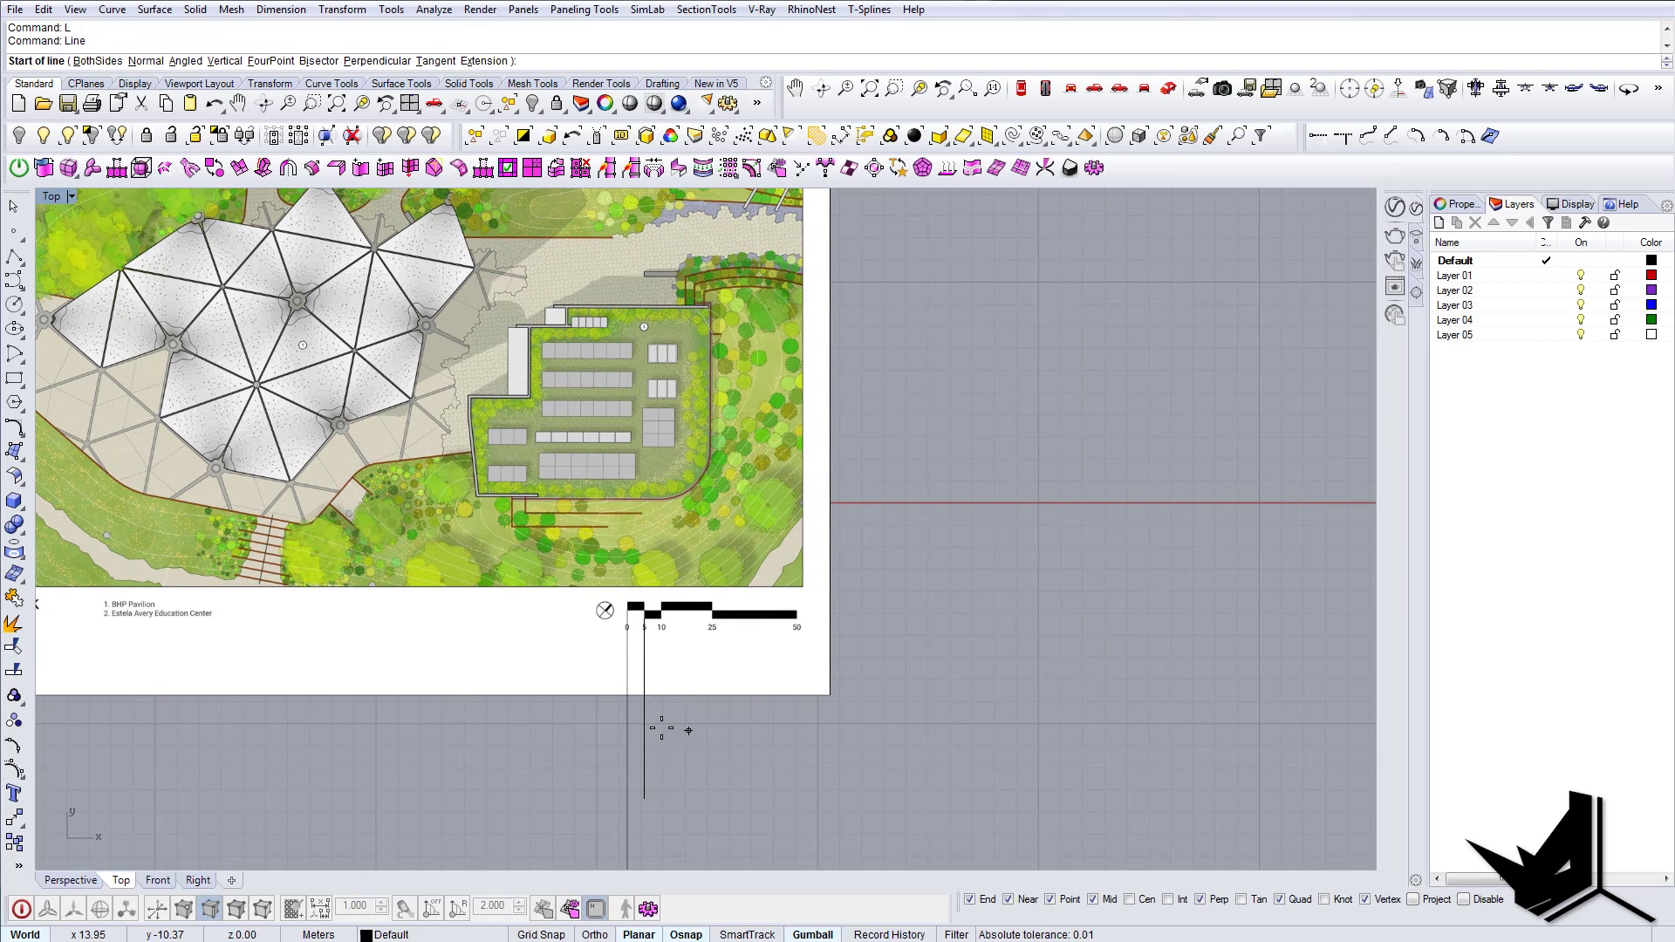
click(625, 729)
text(5)
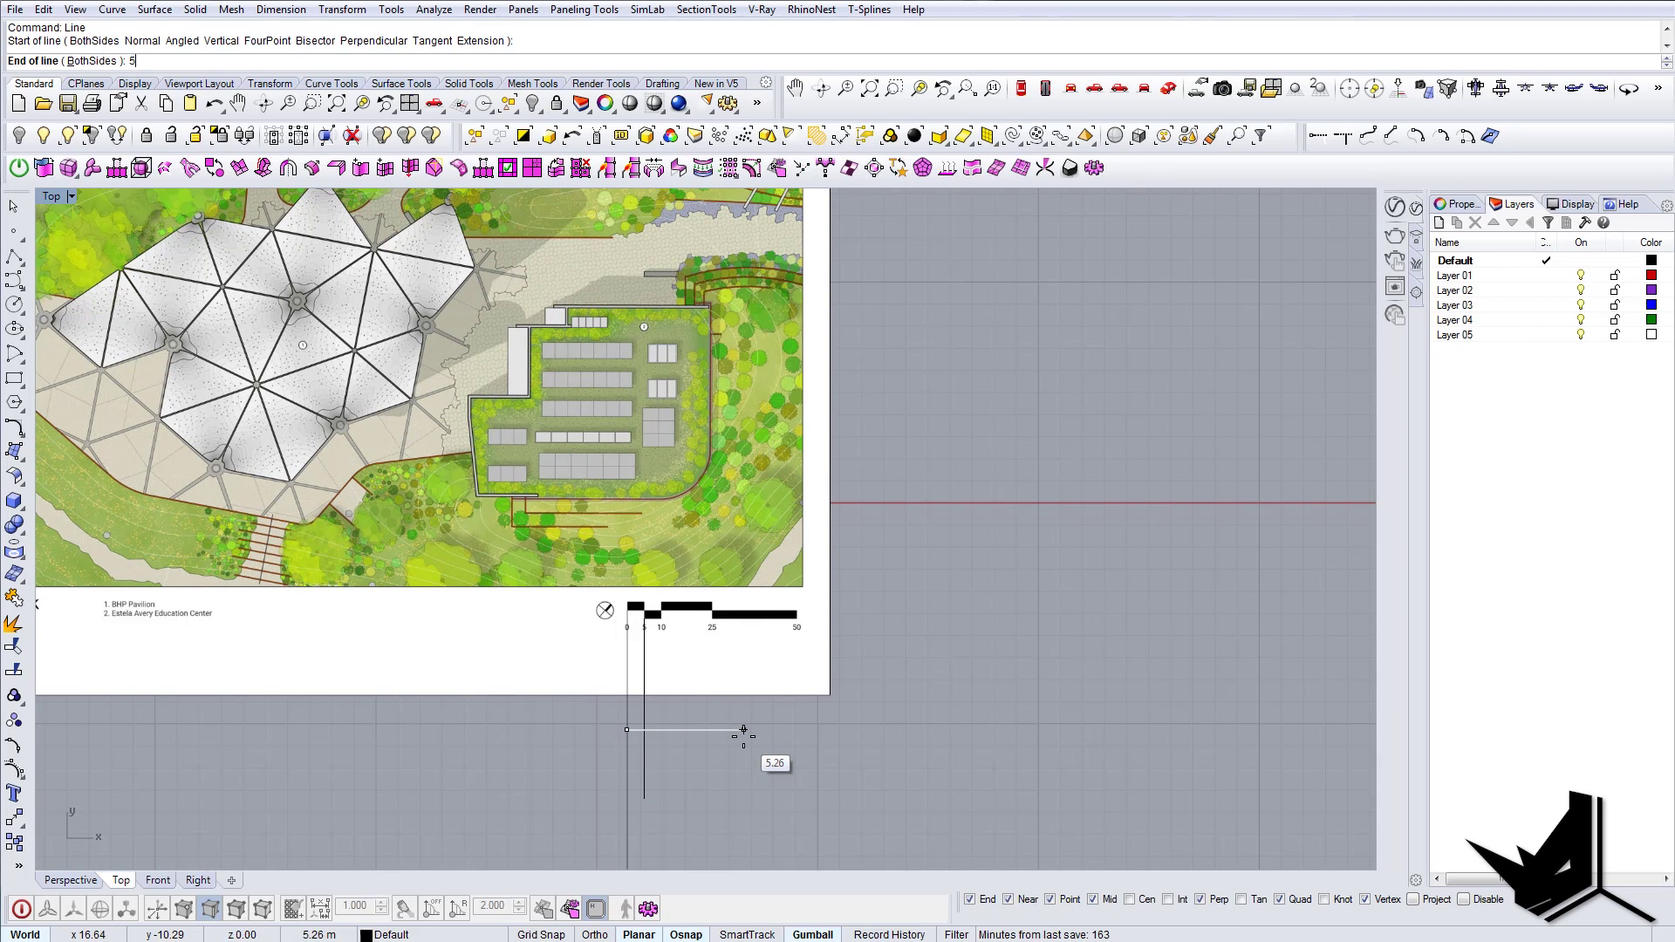
key(Return)
scroll(651, 731, up, 3)
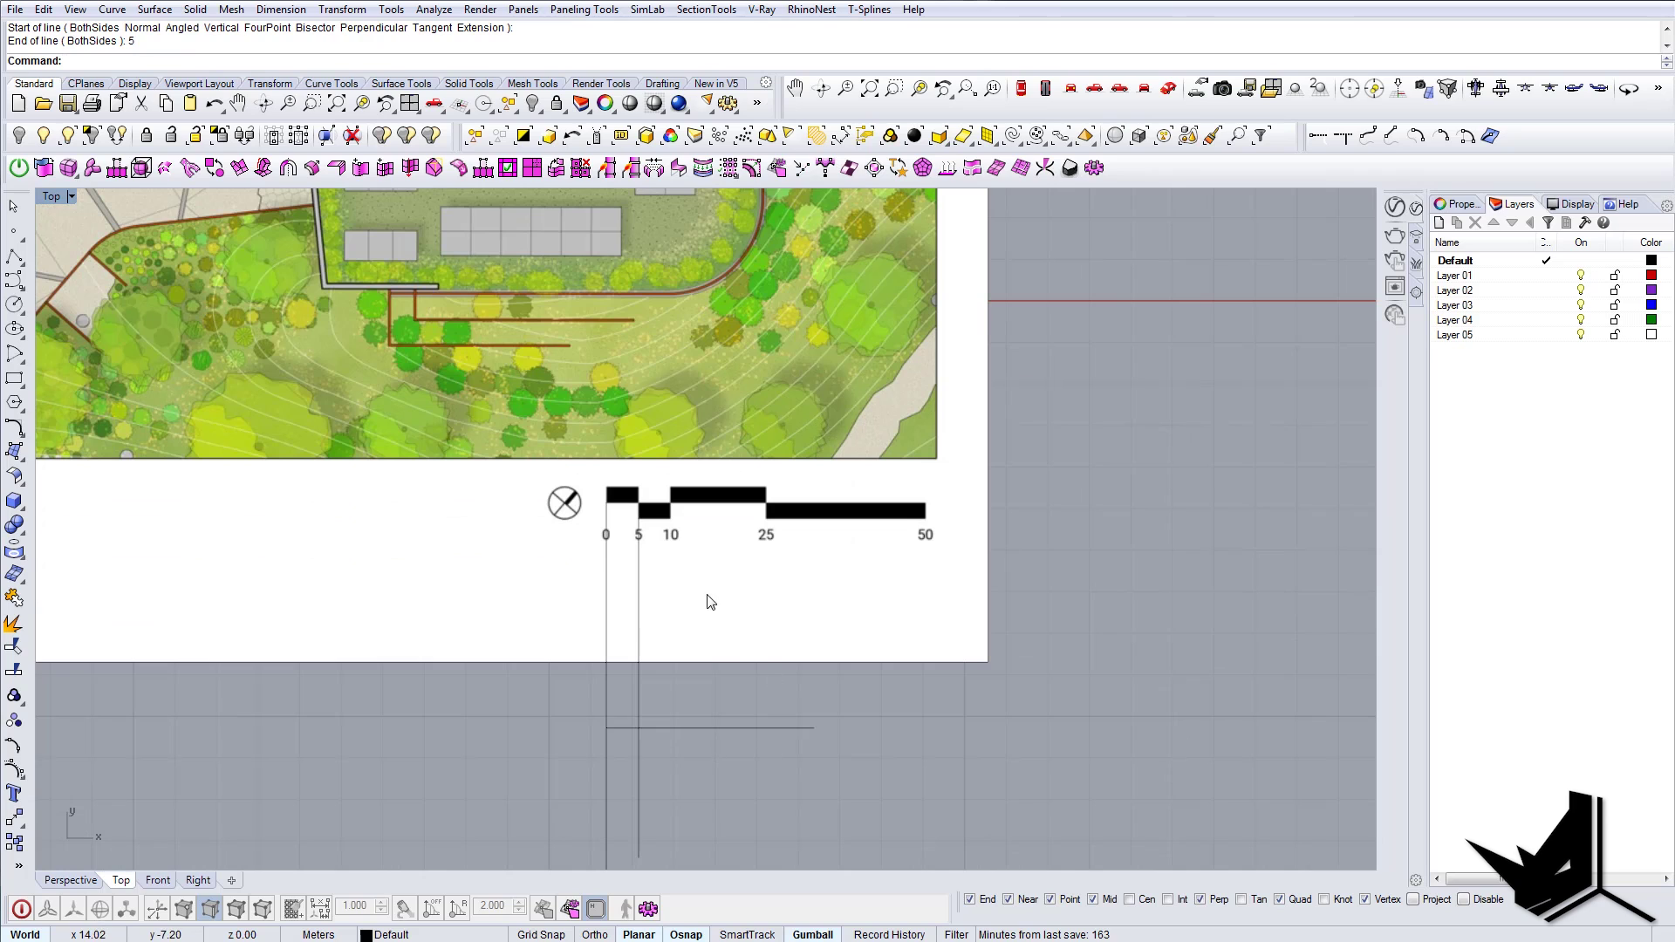
drag(701, 710, 698, 704)
right_drag(672, 700, 646, 701)
text(M)
key(Return)
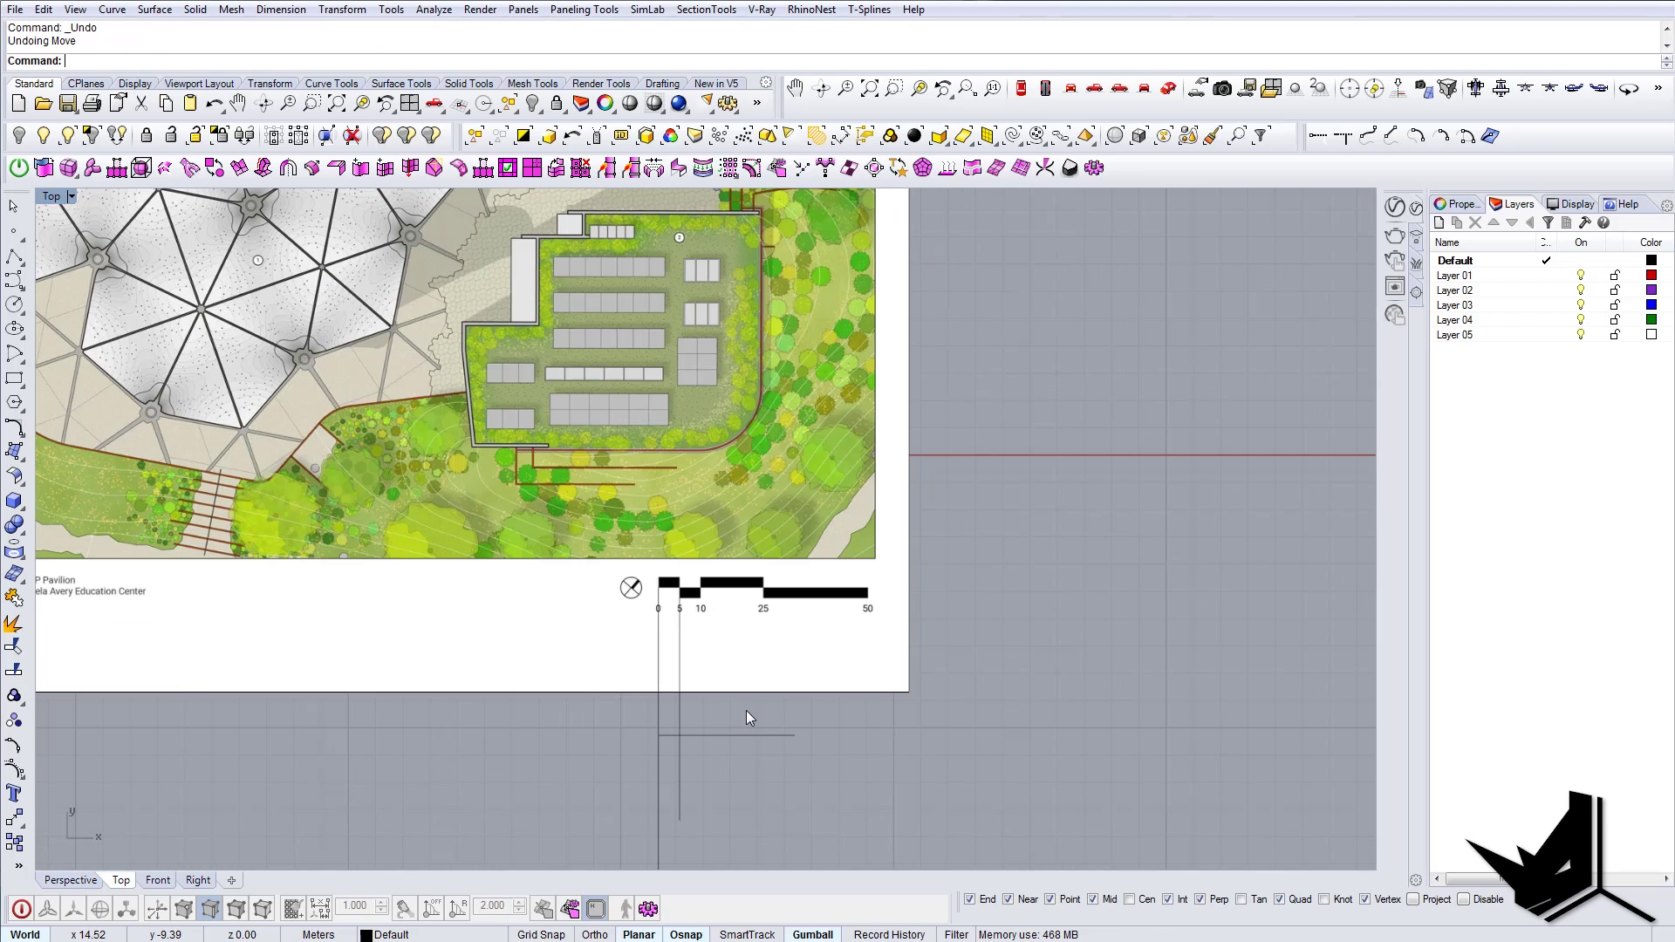
Step: Move the 5 m line by its start point up along the 0 line to just below the scale bar
drag(750, 707, 731, 754)
right_drag(696, 746, 683, 748)
text(M)
key(Return)
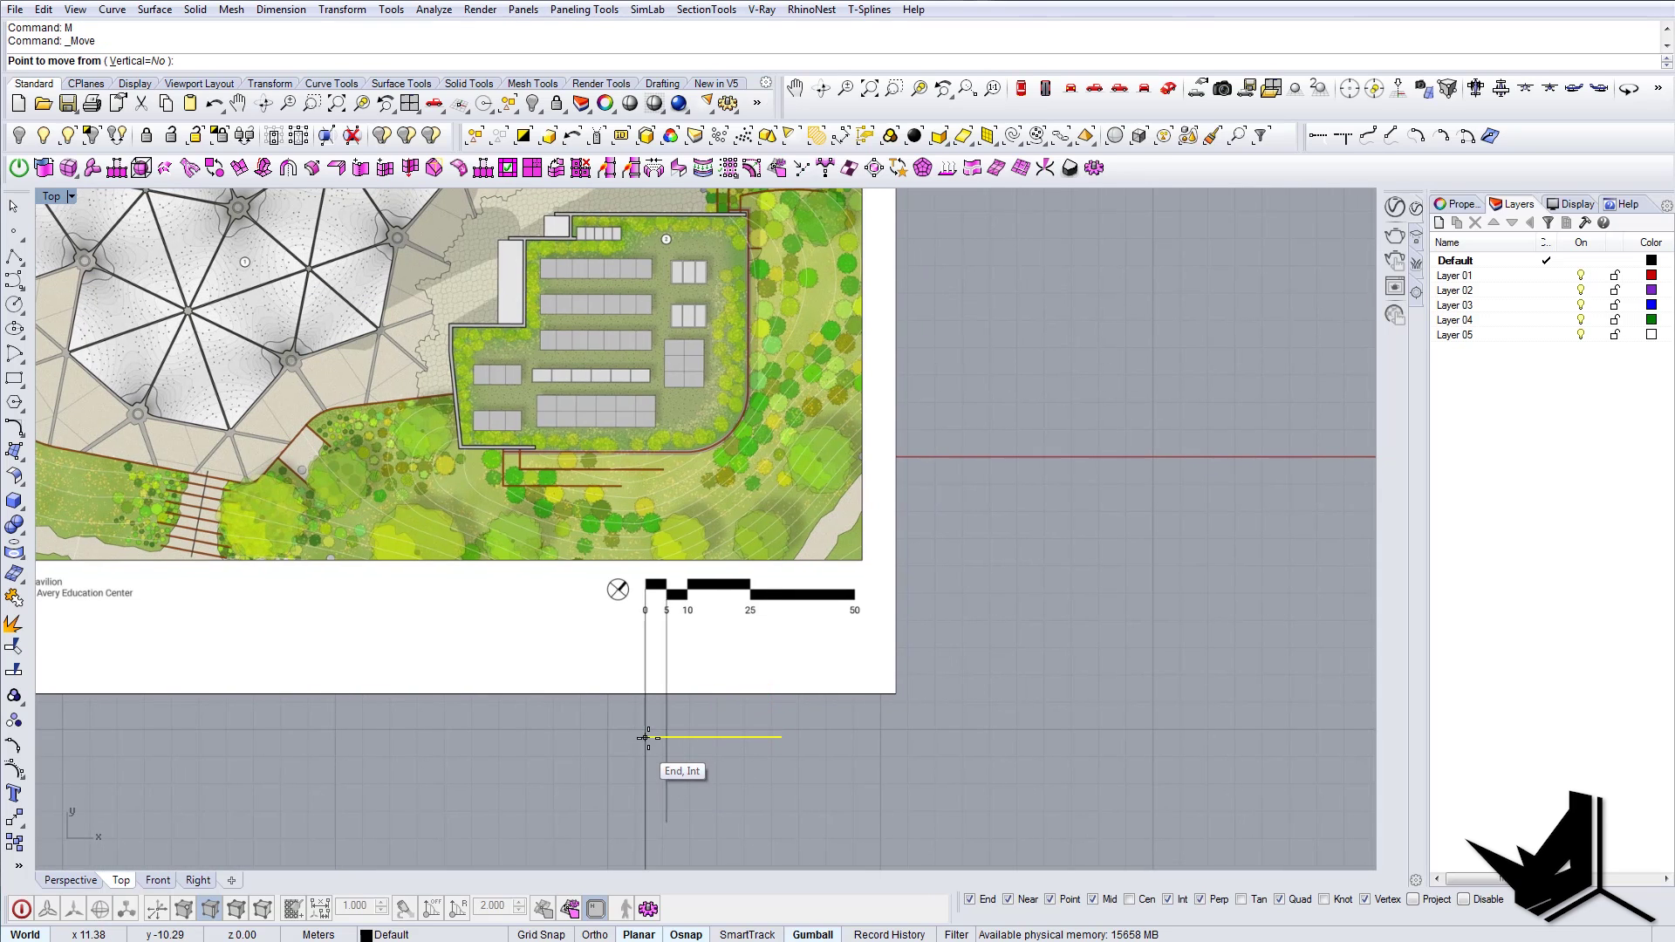
click(645, 738)
click(645, 634)
scroll(688, 655, up, 2)
Step: Scale the roof plan image from the 5 m line's start point, taking the 5-mark line as reference and the line's end as target
click(730, 667)
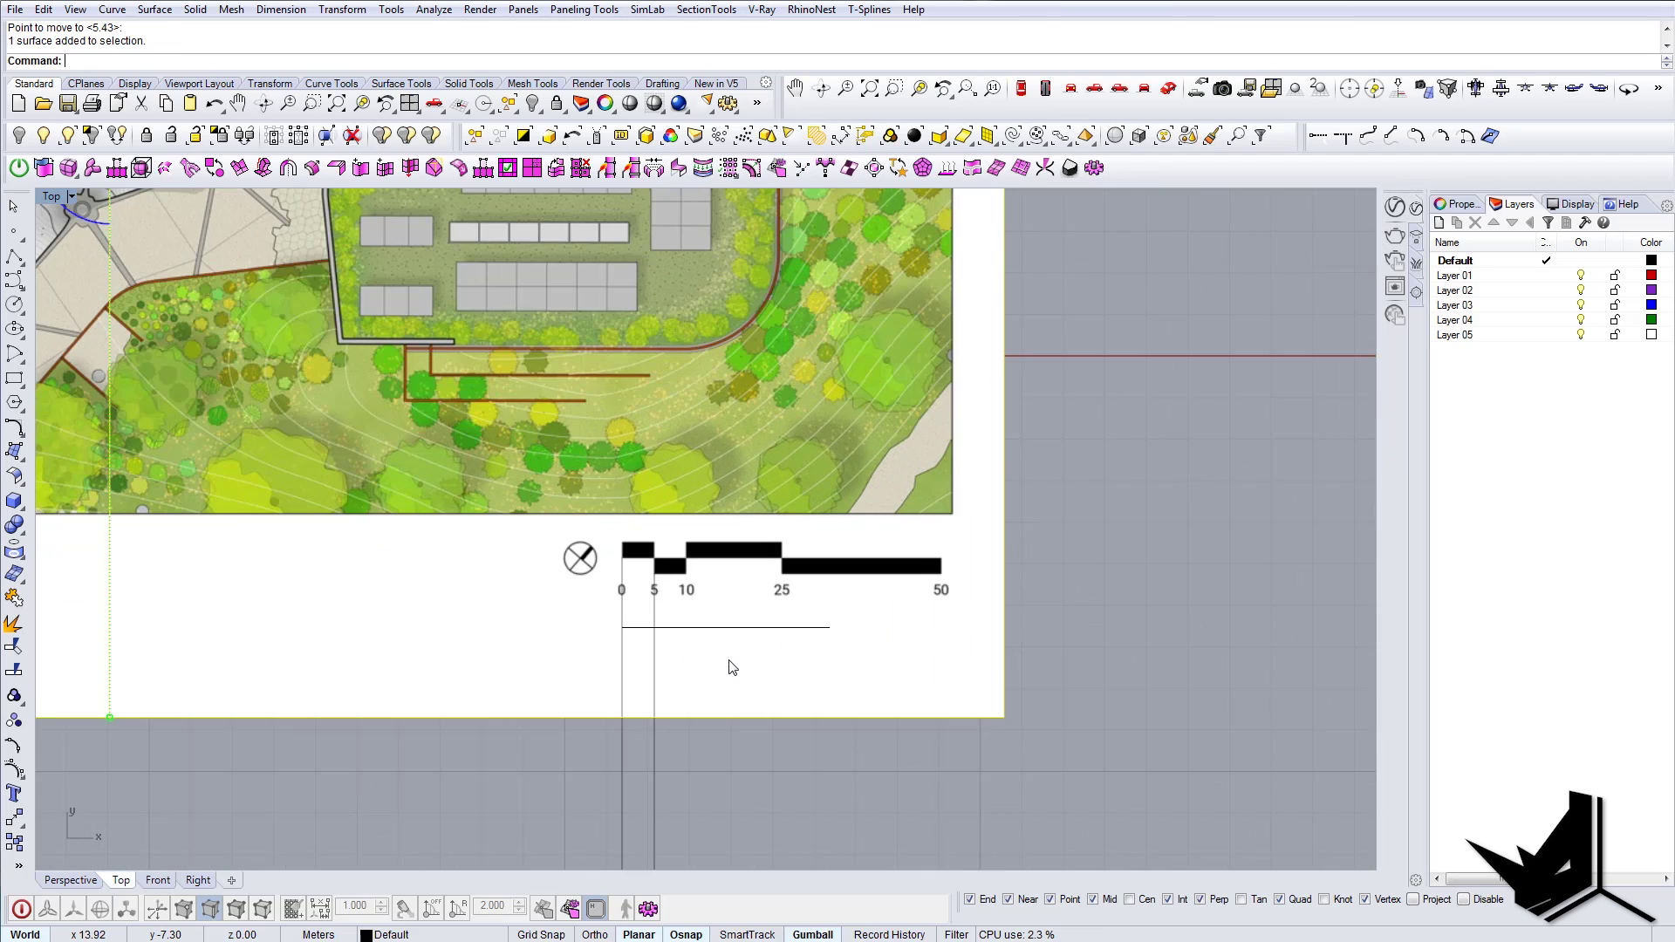
text(Scale)
key(Return)
click(621, 627)
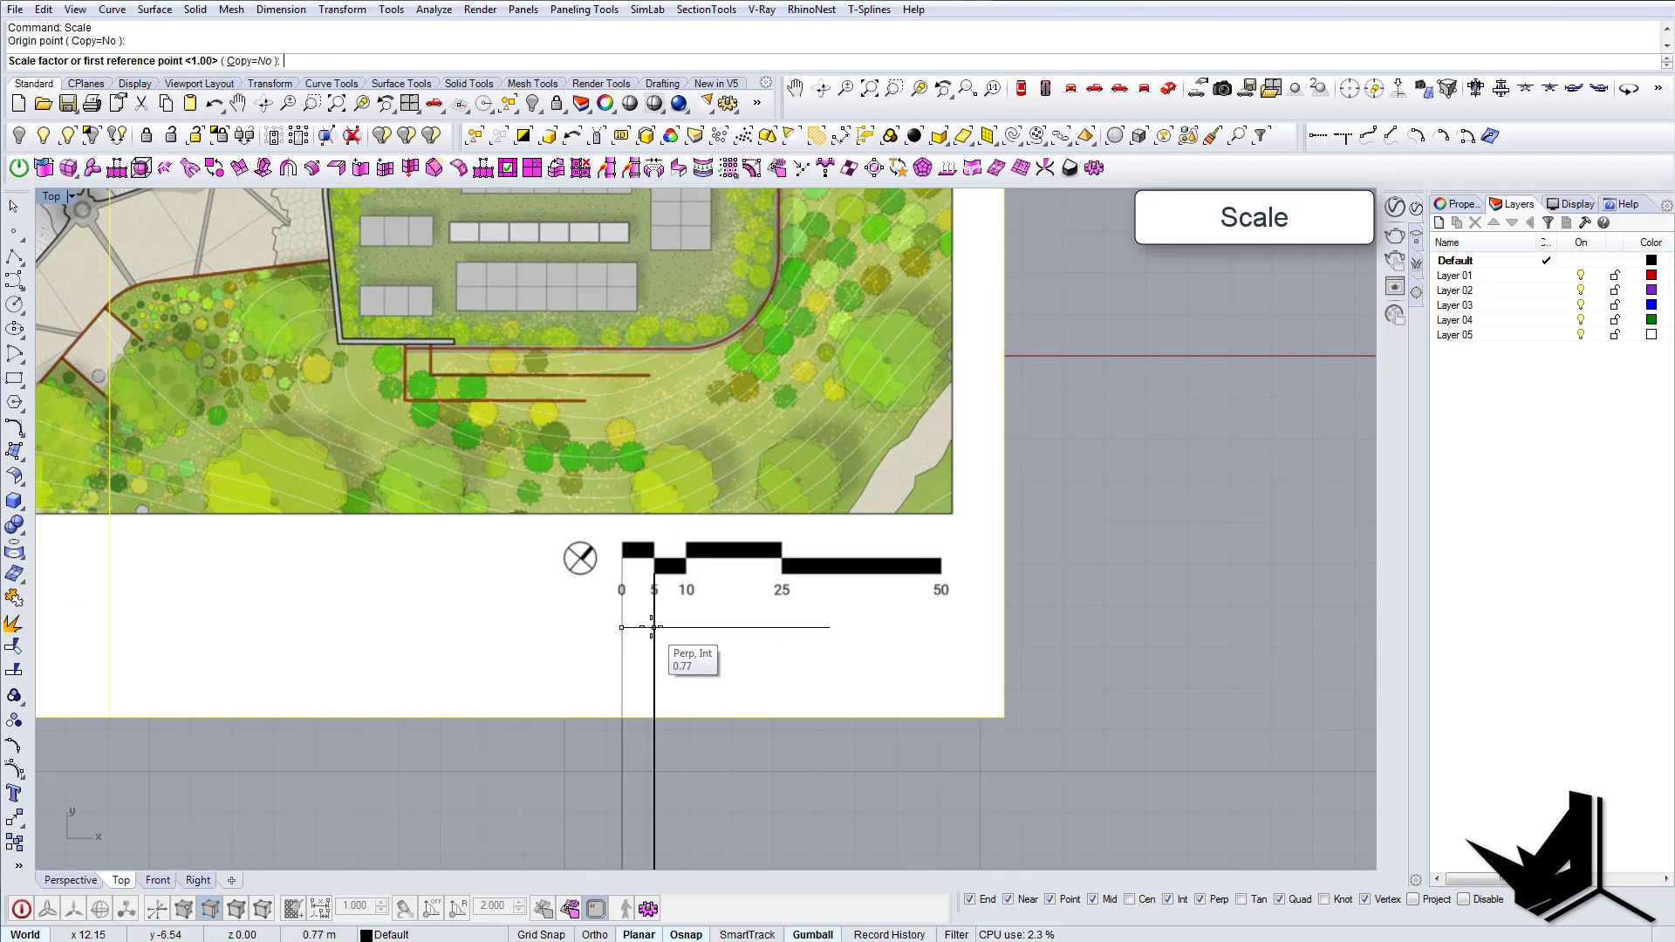
click(655, 628)
click(829, 628)
scroll(711, 642, down, 8)
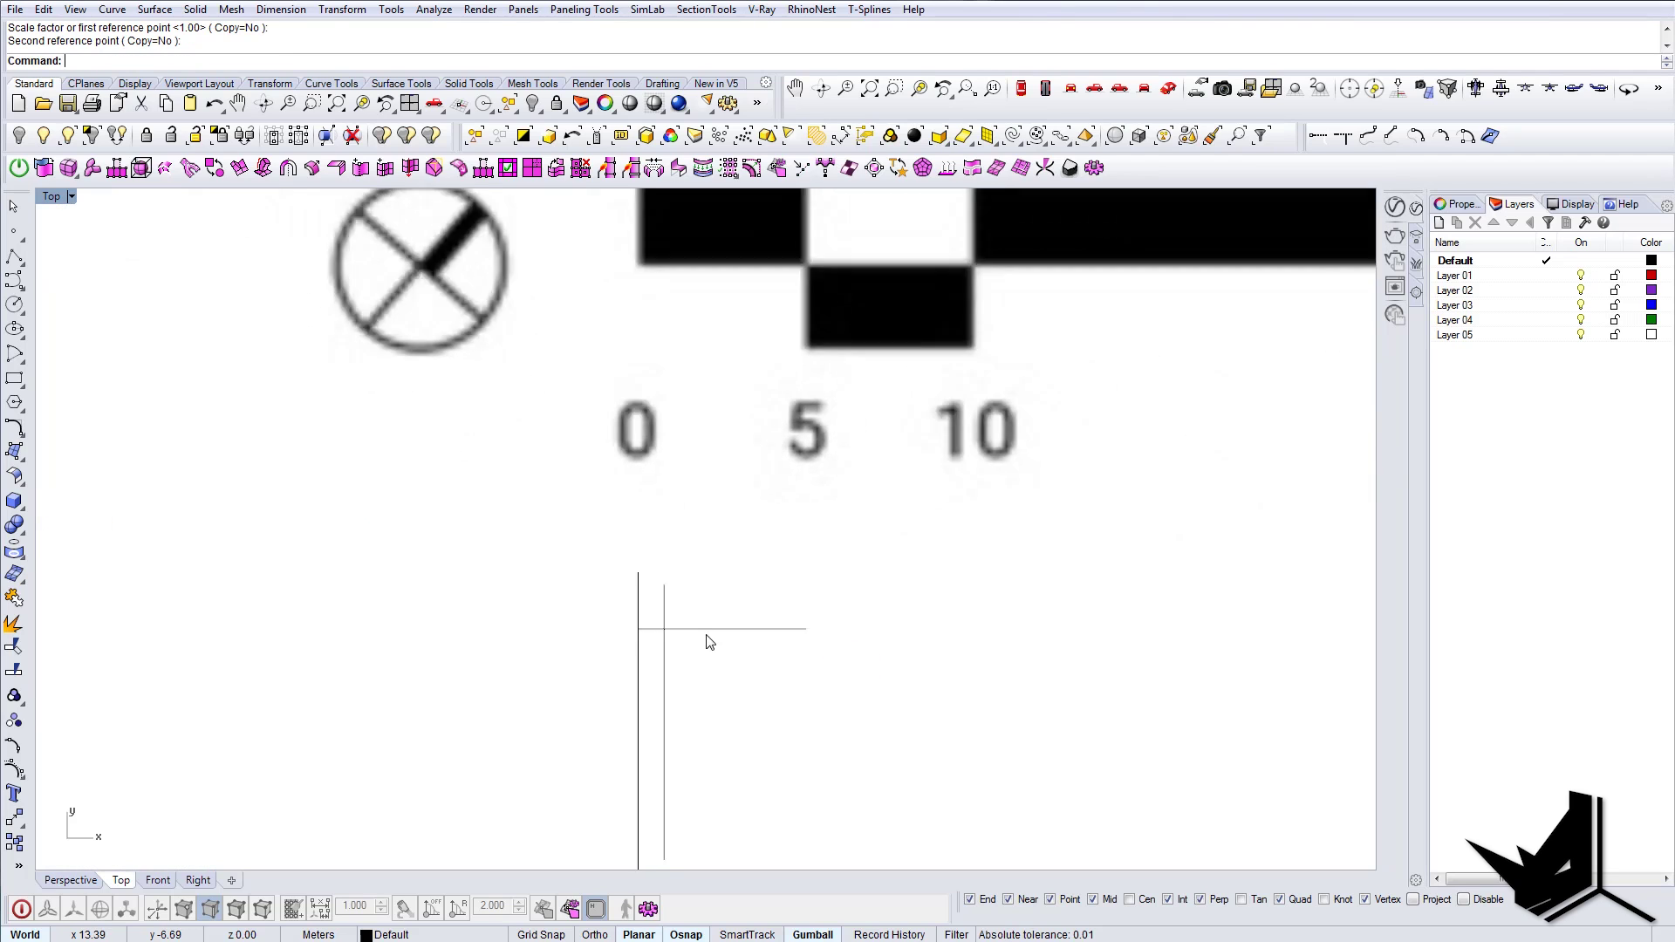
Step: Draw a vertical check line from the upper end of the 0 line up past the scale bar's 0 mark
right_drag(723, 640, 703, 635)
text(Line)
key(Return)
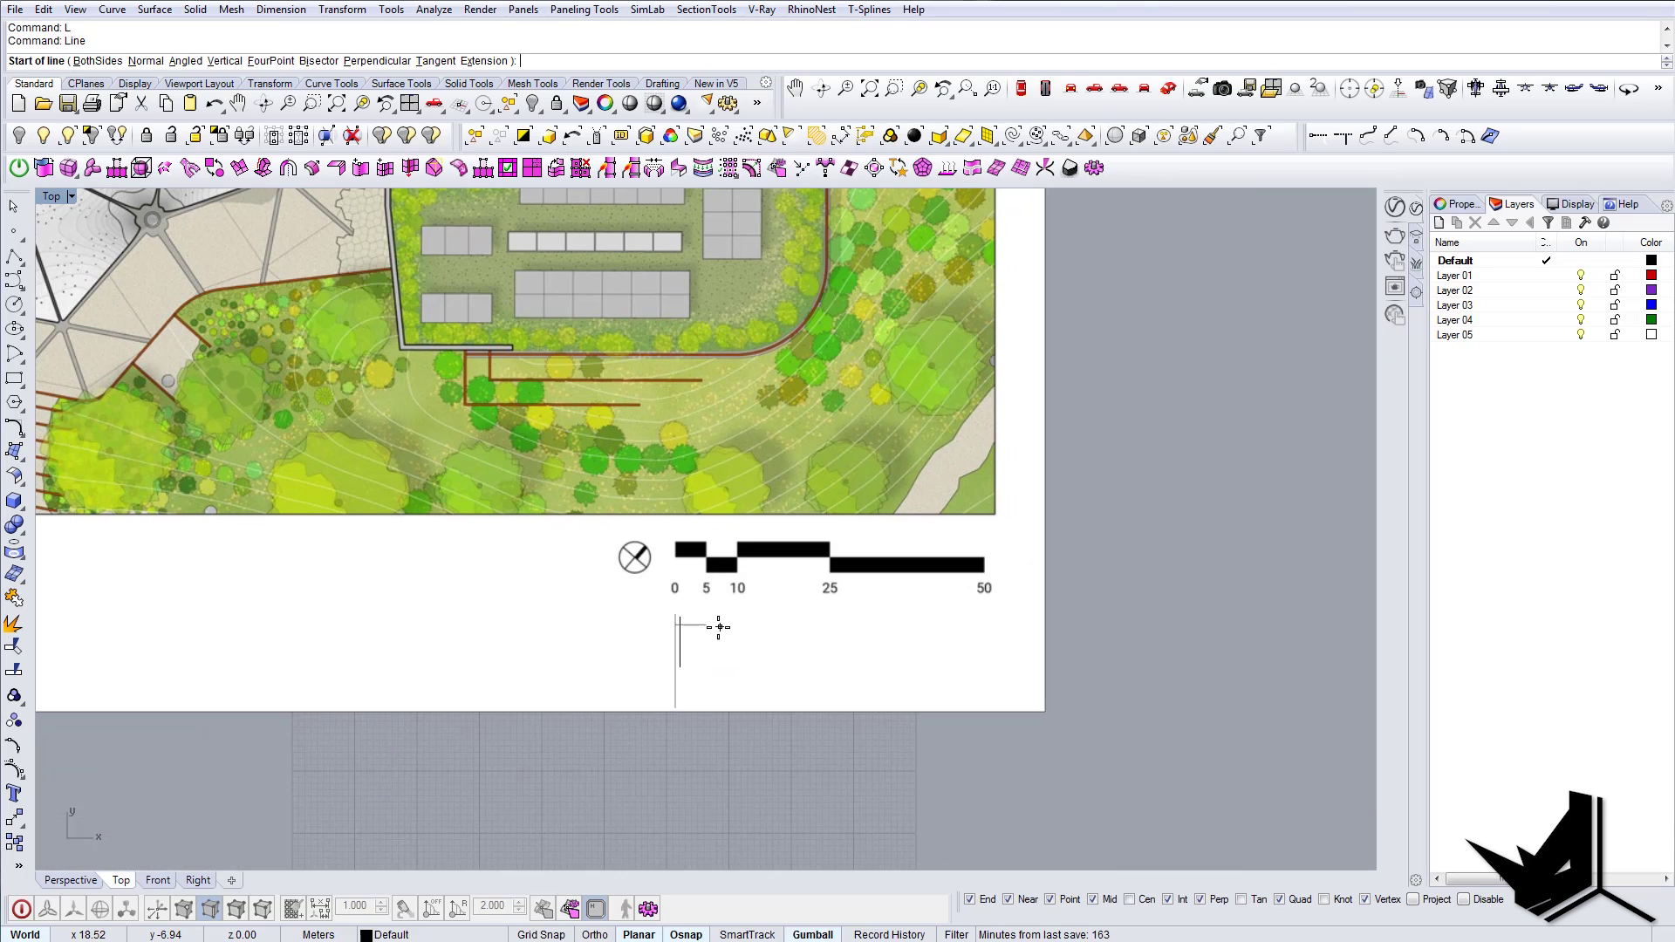
click(708, 626)
key(Escape)
key(Return)
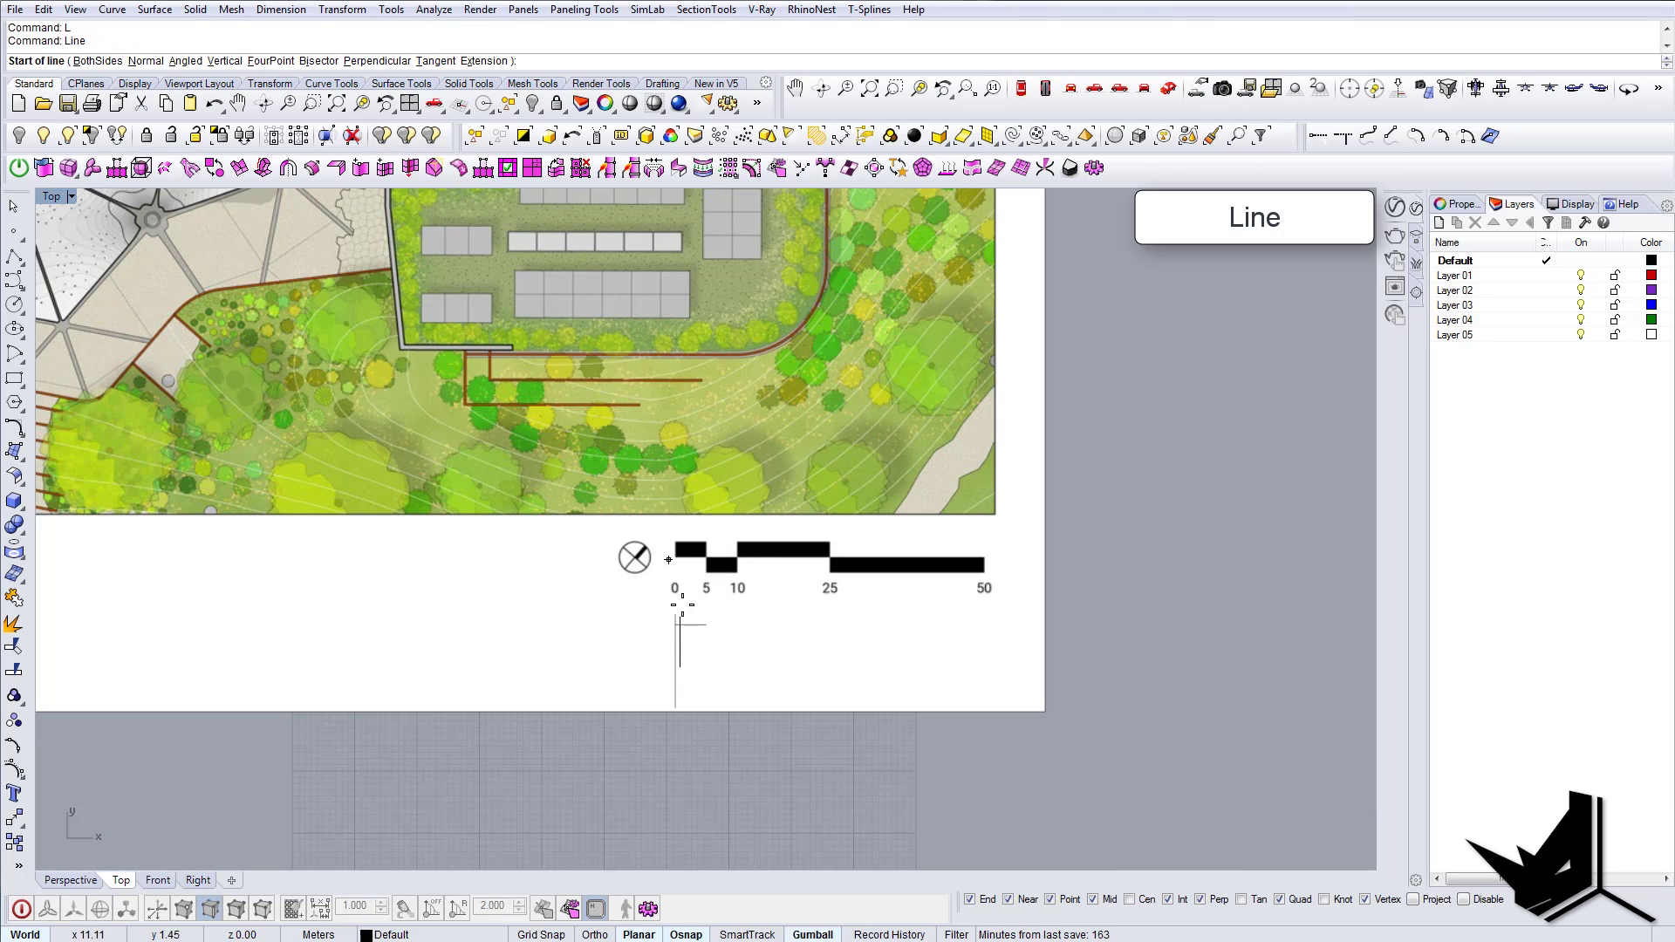
click(676, 614)
shift+click(678, 512)
Step: Delete all helper lines around the scale bar, keeping the roof plan image
scroll(703, 589, down, 14)
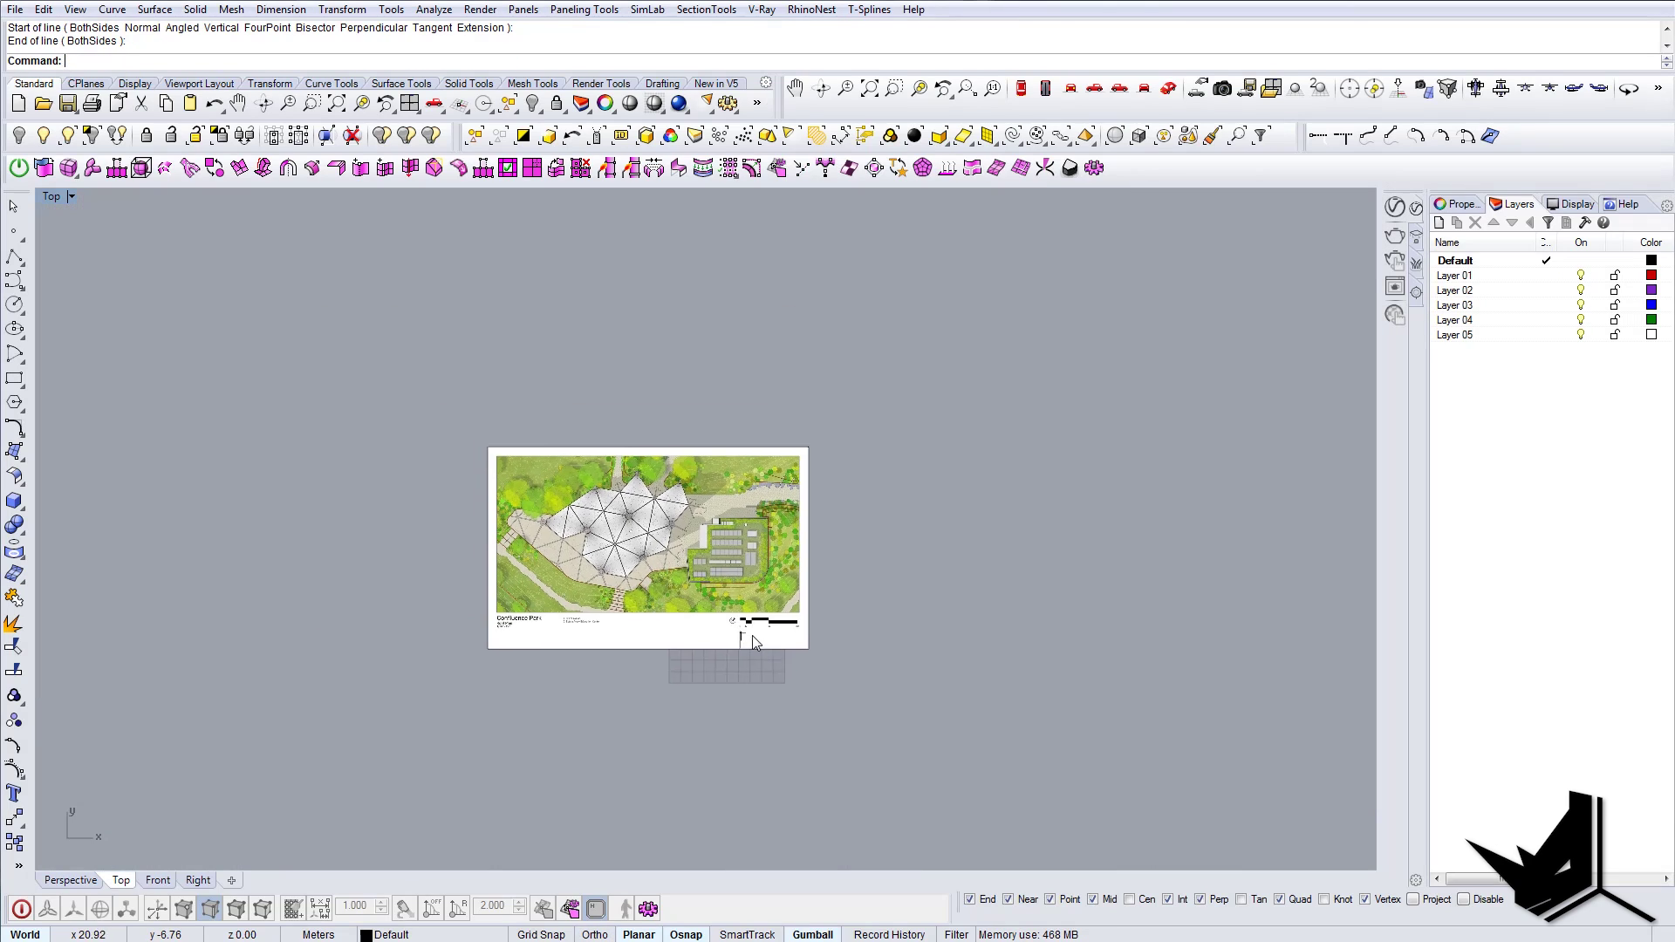
scroll(749, 639, up, 2)
drag(292, 493, 934, 701)
key(Delete)
Step: Move the roof plan image along the positive X axis, away from its current place, and deselect it
click(719, 611)
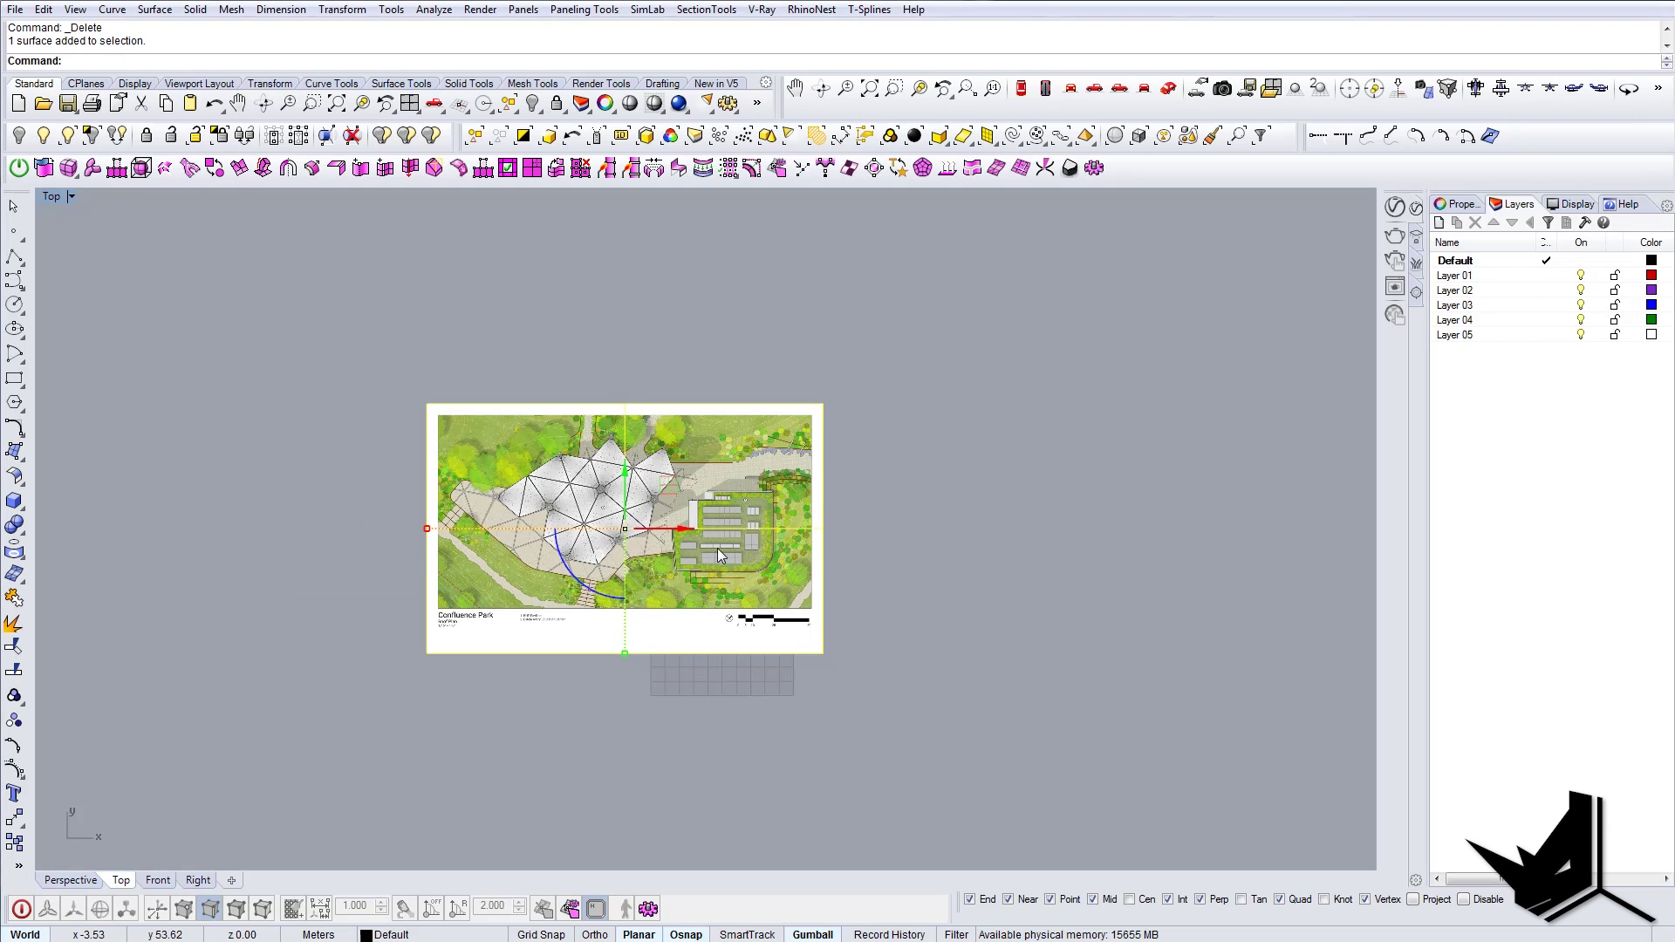
drag(685, 528, 949, 537)
right_drag(947, 539, 734, 574)
key(Escape)
scroll(611, 543, up, 6)
right_drag(602, 534, 515, 544)
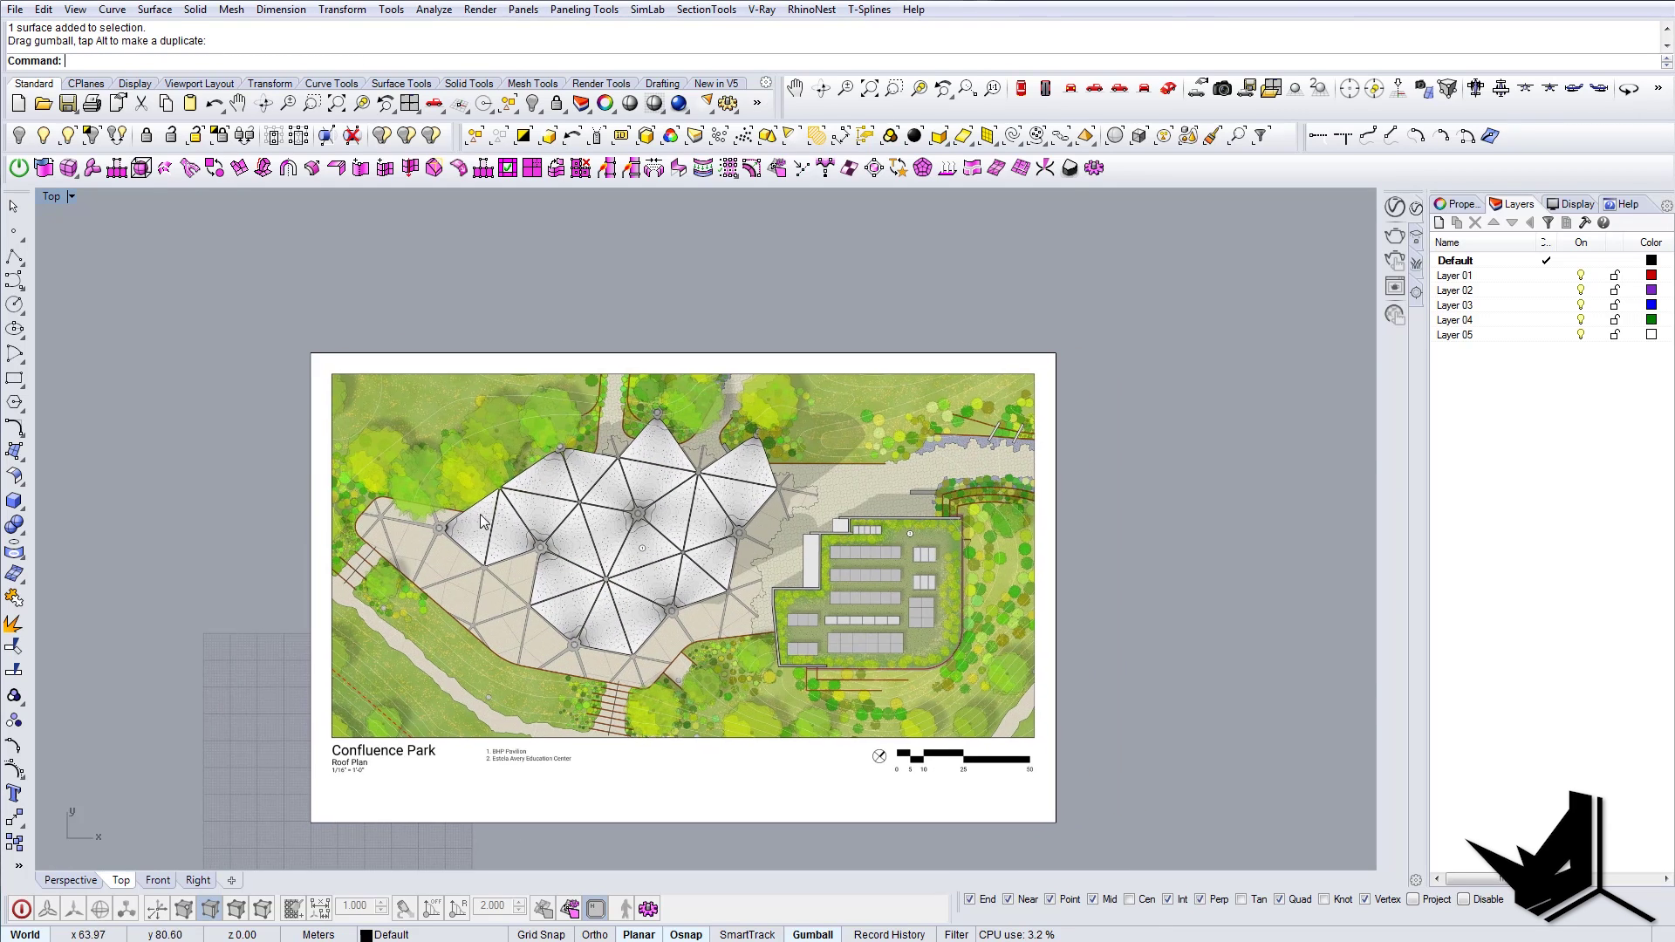
Step: Draw a rectangle over the coloured site drawing's frame, from its upper-left corner to its lower-right corner
text(Rectangle)
key(Return)
scroll(316, 390, up, 3)
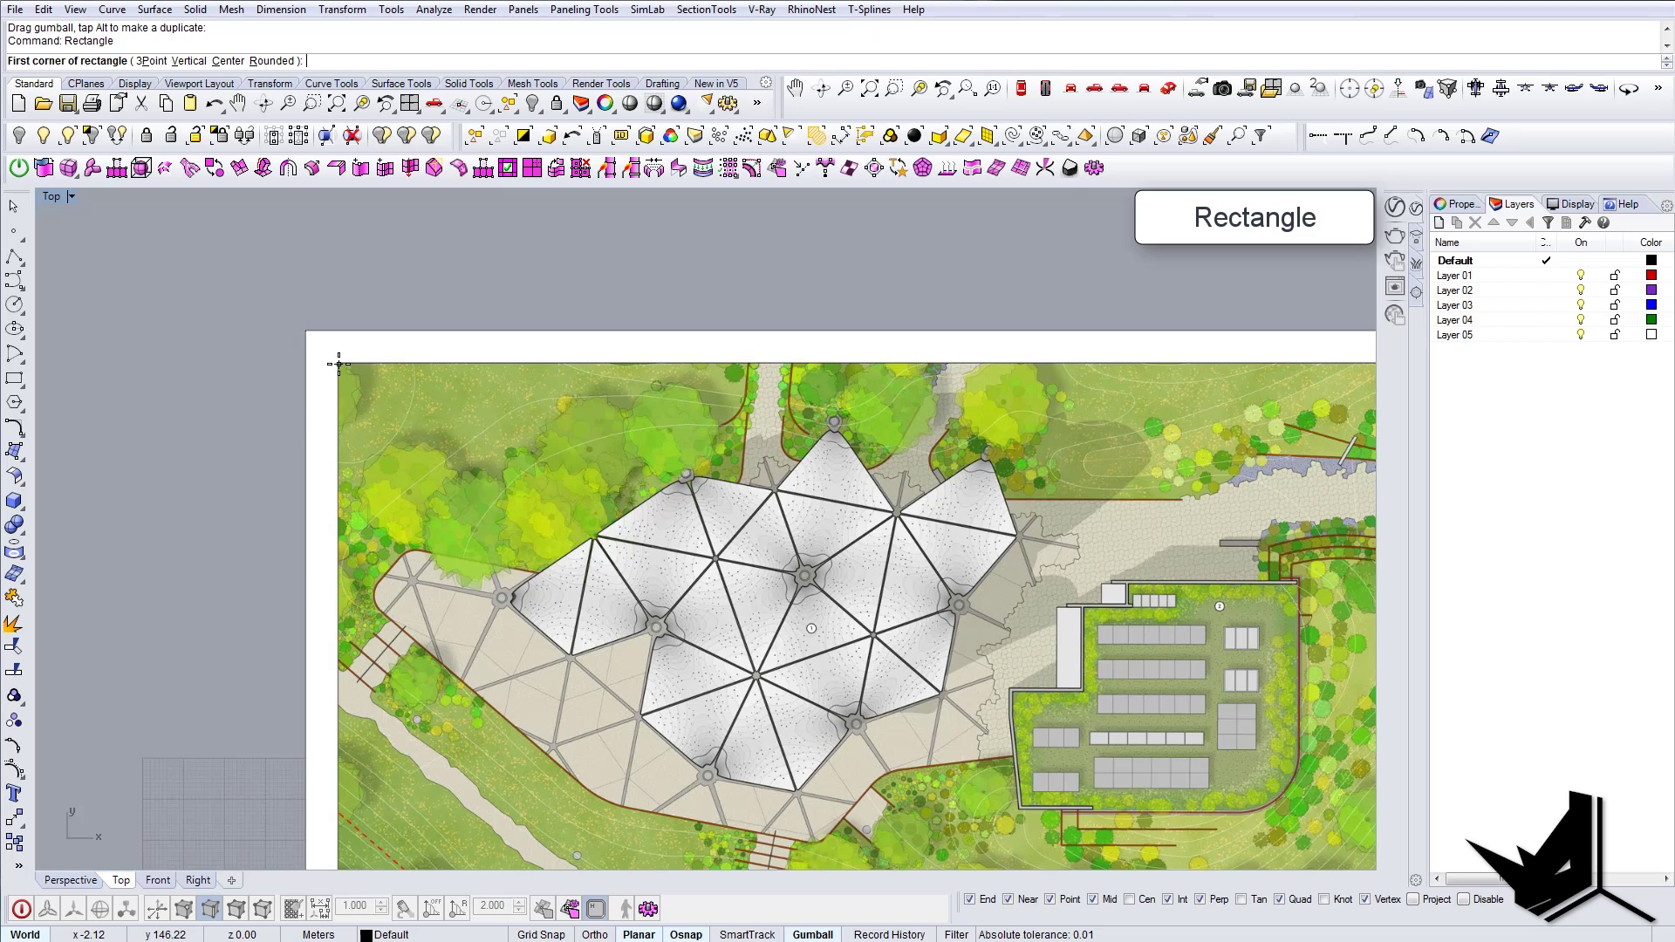
click(338, 364)
scroll(339, 364, down, 3)
scroll(1078, 764, up, 4)
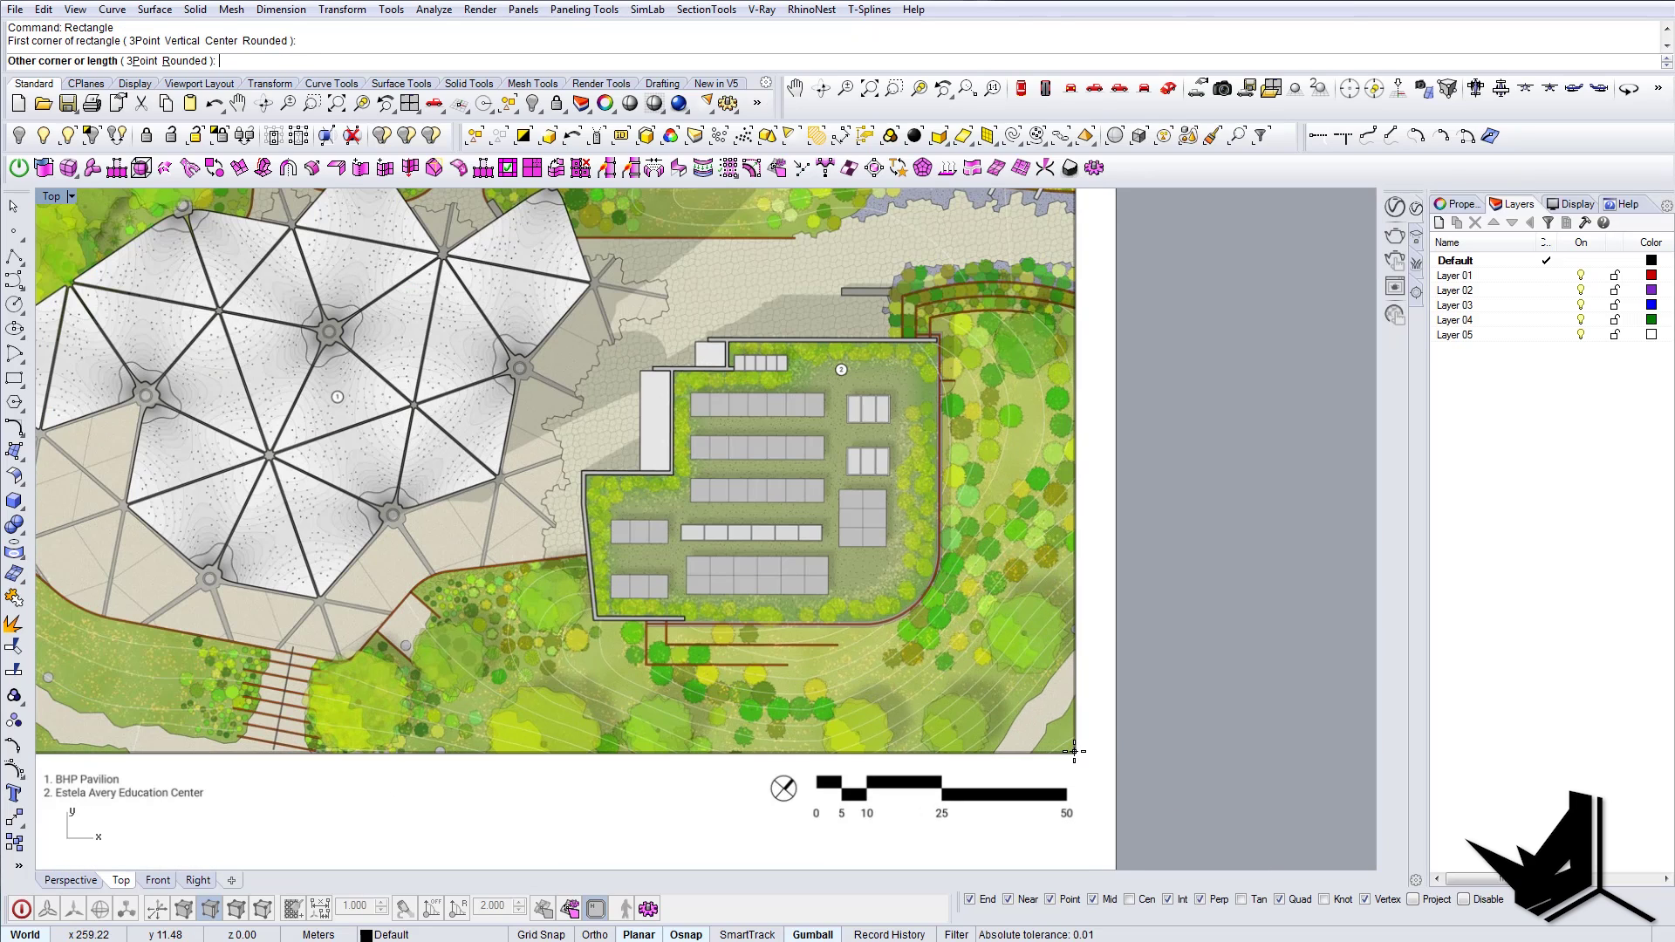
click(1075, 752)
scroll(1074, 751, down, 4)
Step: Trim away the white border with title and scale bar from the roof plan image, using the rectangle as cutting object
text(tr)
key(Return)
click(1074, 749)
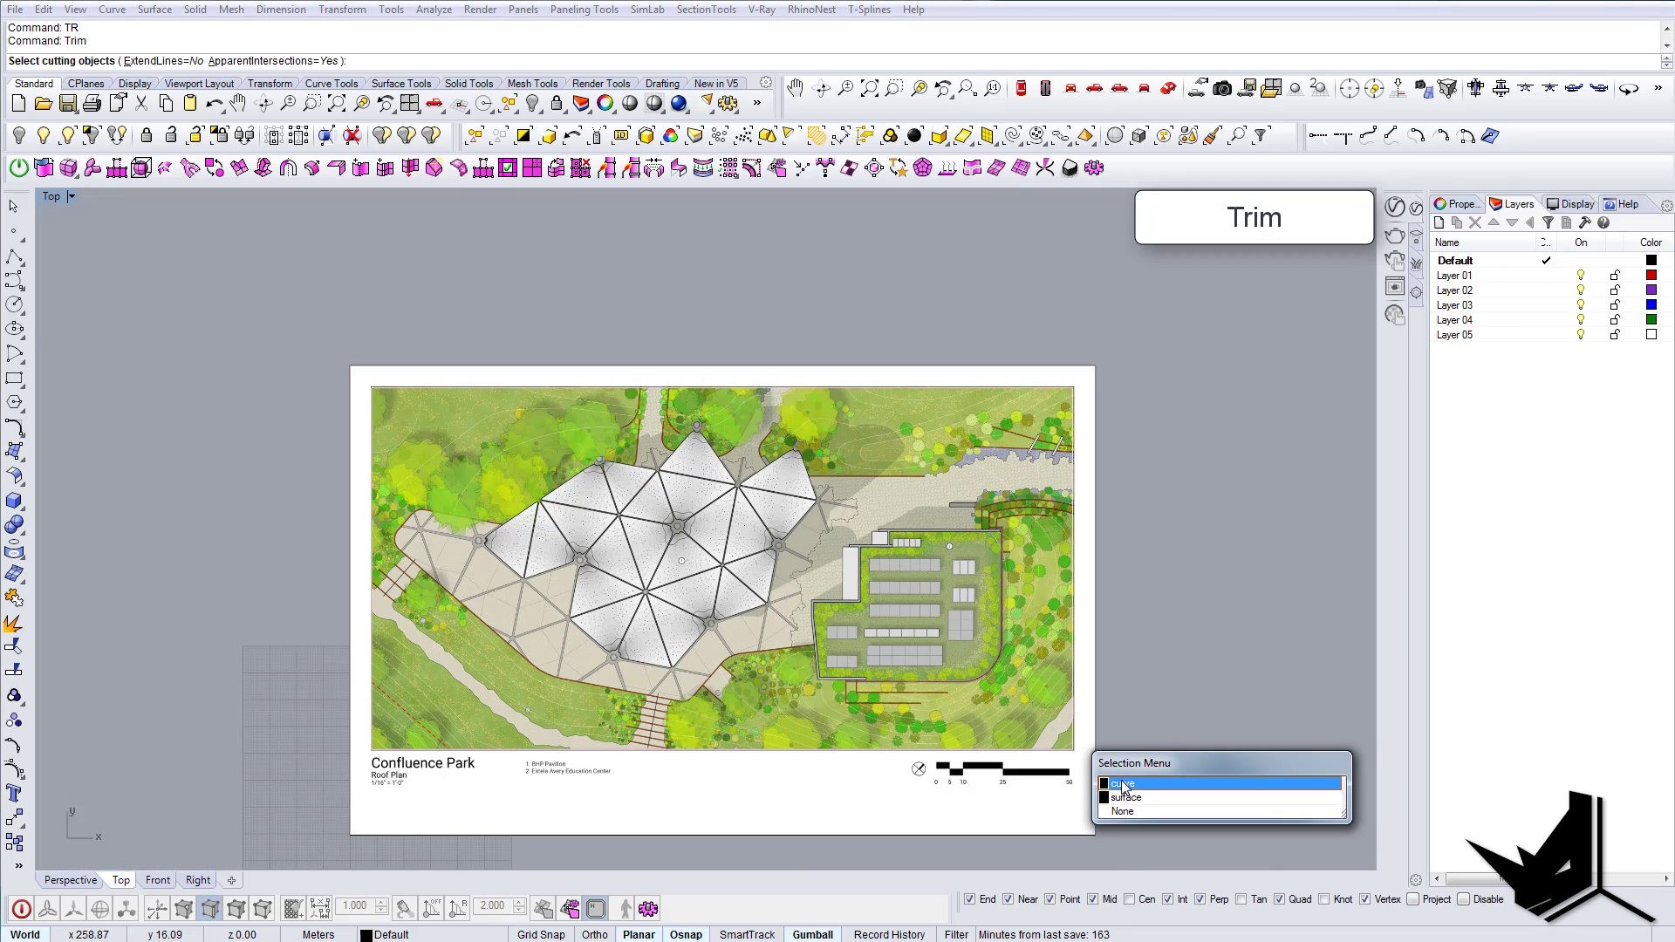
click(1123, 784)
key(Return)
click(1086, 803)
key(Return)
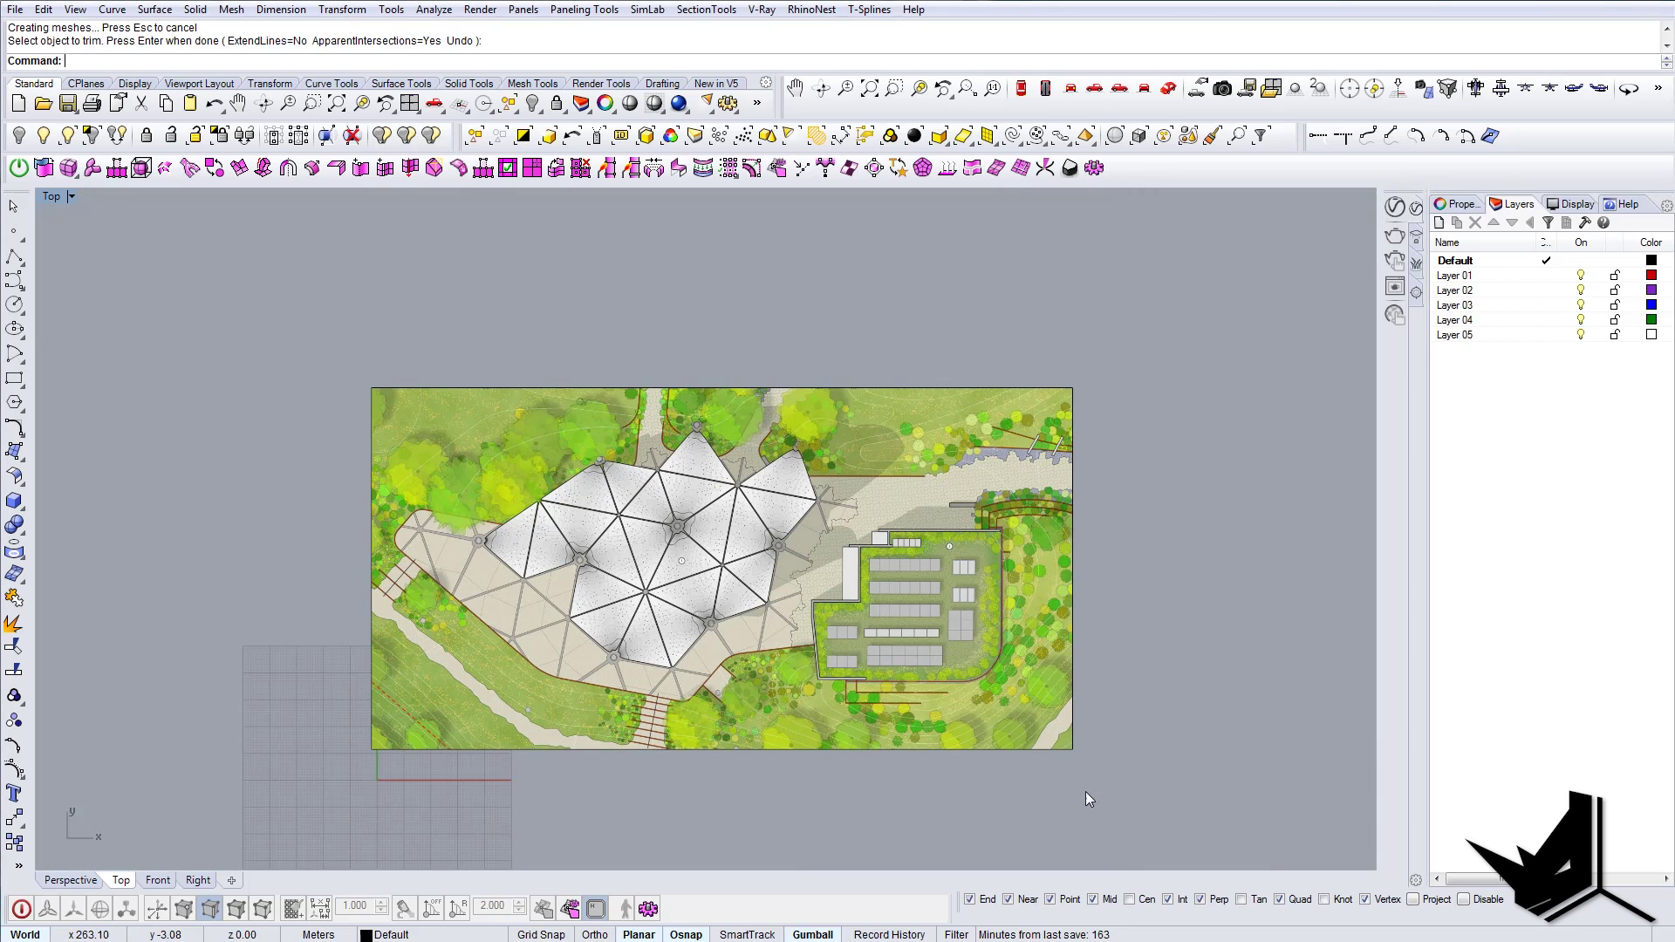
Step: Delete the rectangle curve around the trimmed roof plan image
click(398, 389)
click(448, 438)
key(Delete)
scroll(543, 513, down, 4)
right_drag(632, 575, 750, 546)
Step: Move the roof plan image from the centre of the middle column's circle to the origin 0,0,0 and deselect it
click(667, 589)
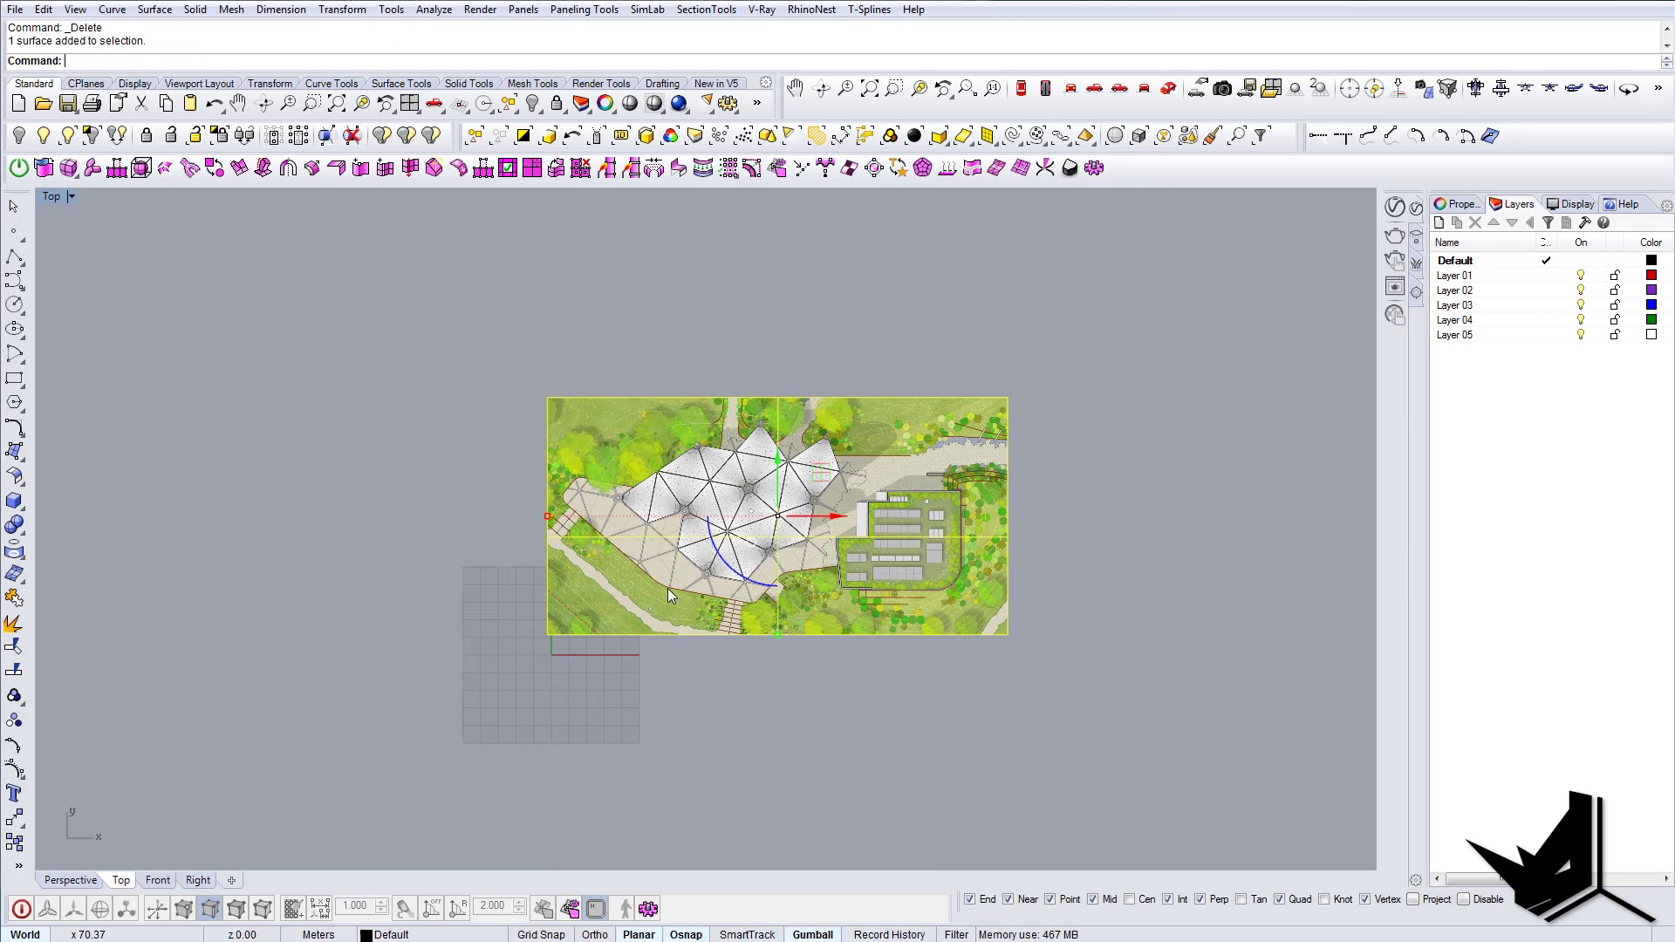
right_drag(668, 588, 733, 536)
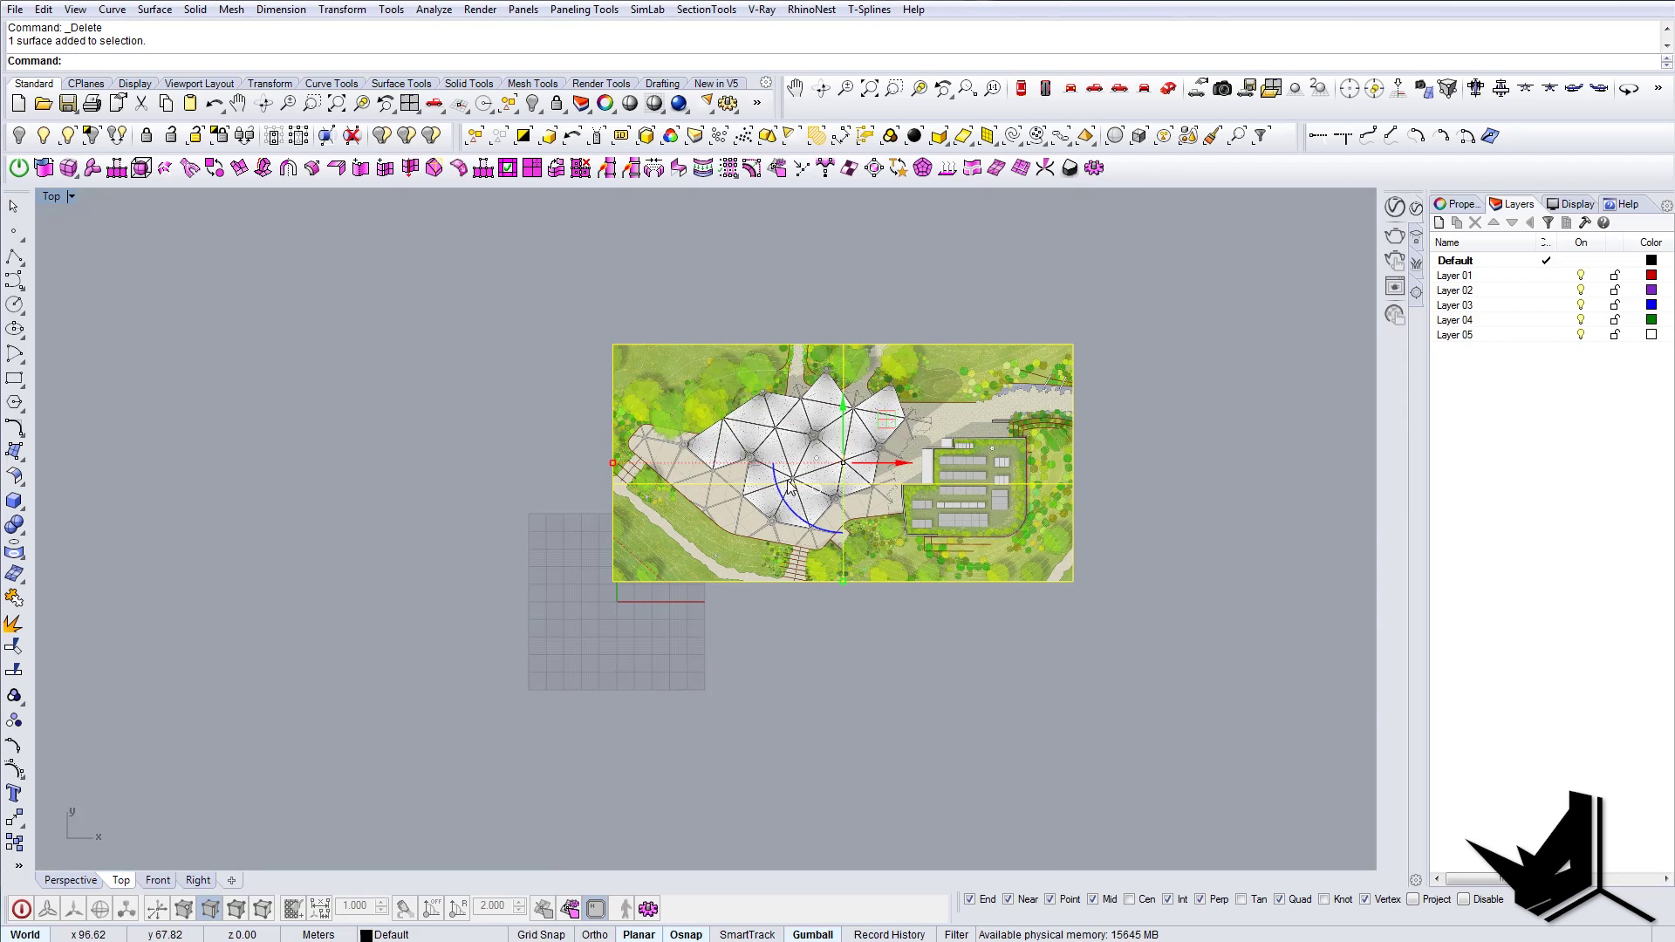
text(M)
key(Return)
scroll(795, 461, up, 8)
scroll(796, 462, up, 6)
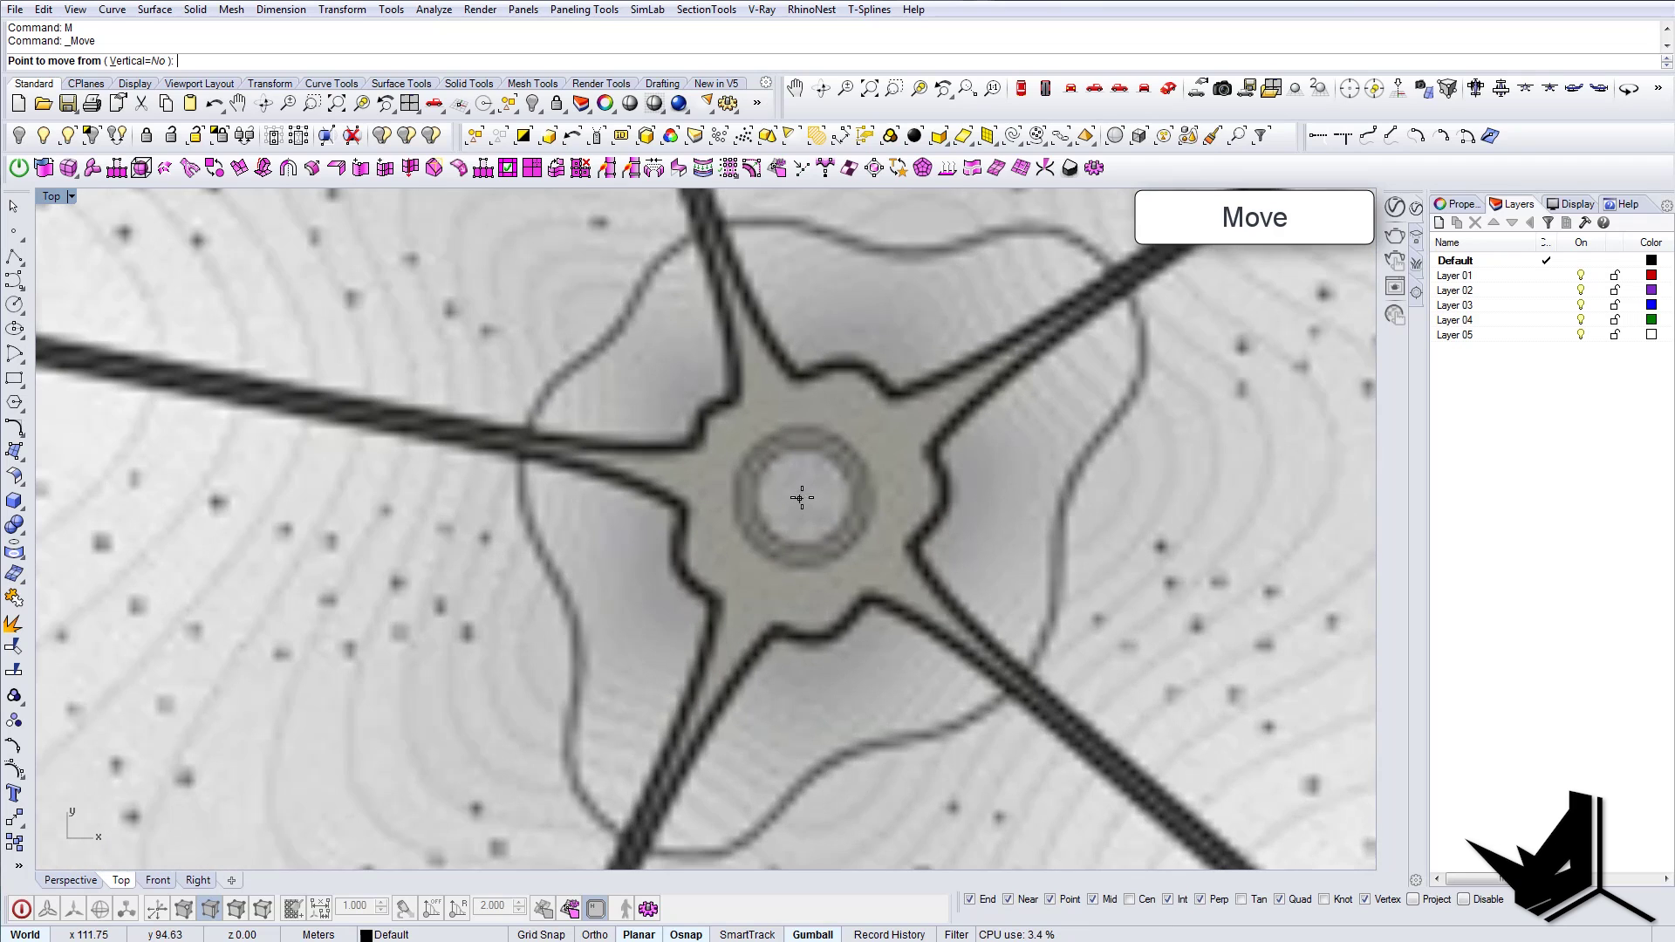
click(799, 497)
scroll(797, 502, down, 5)
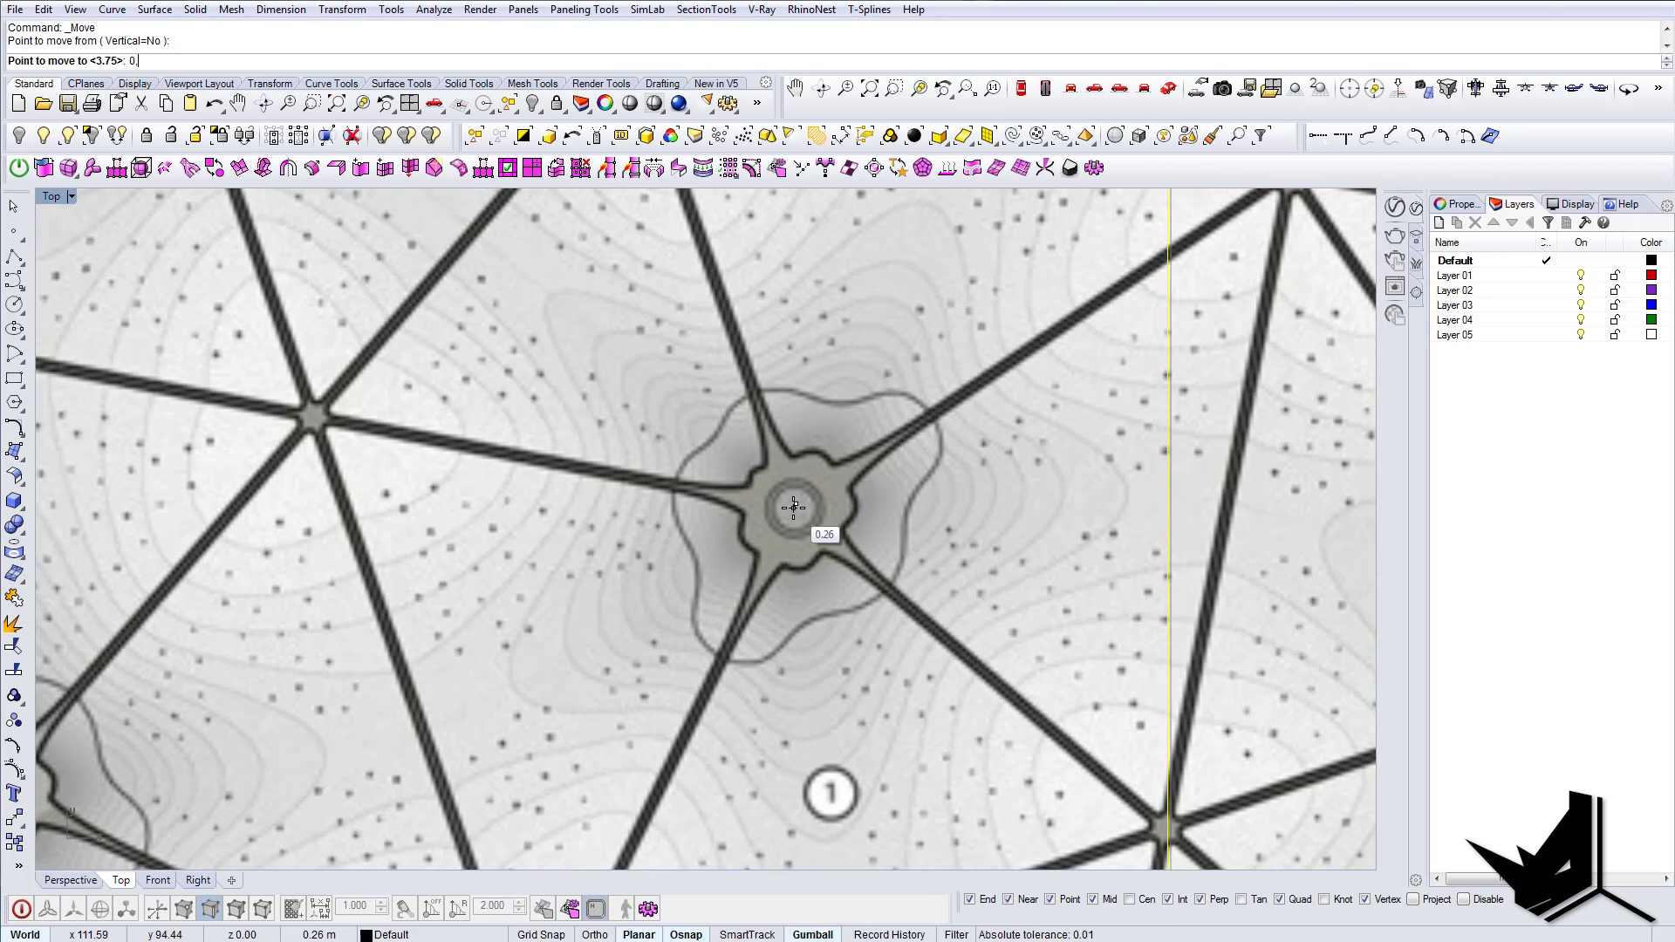
key(Return)
scroll(792, 496, down, 10)
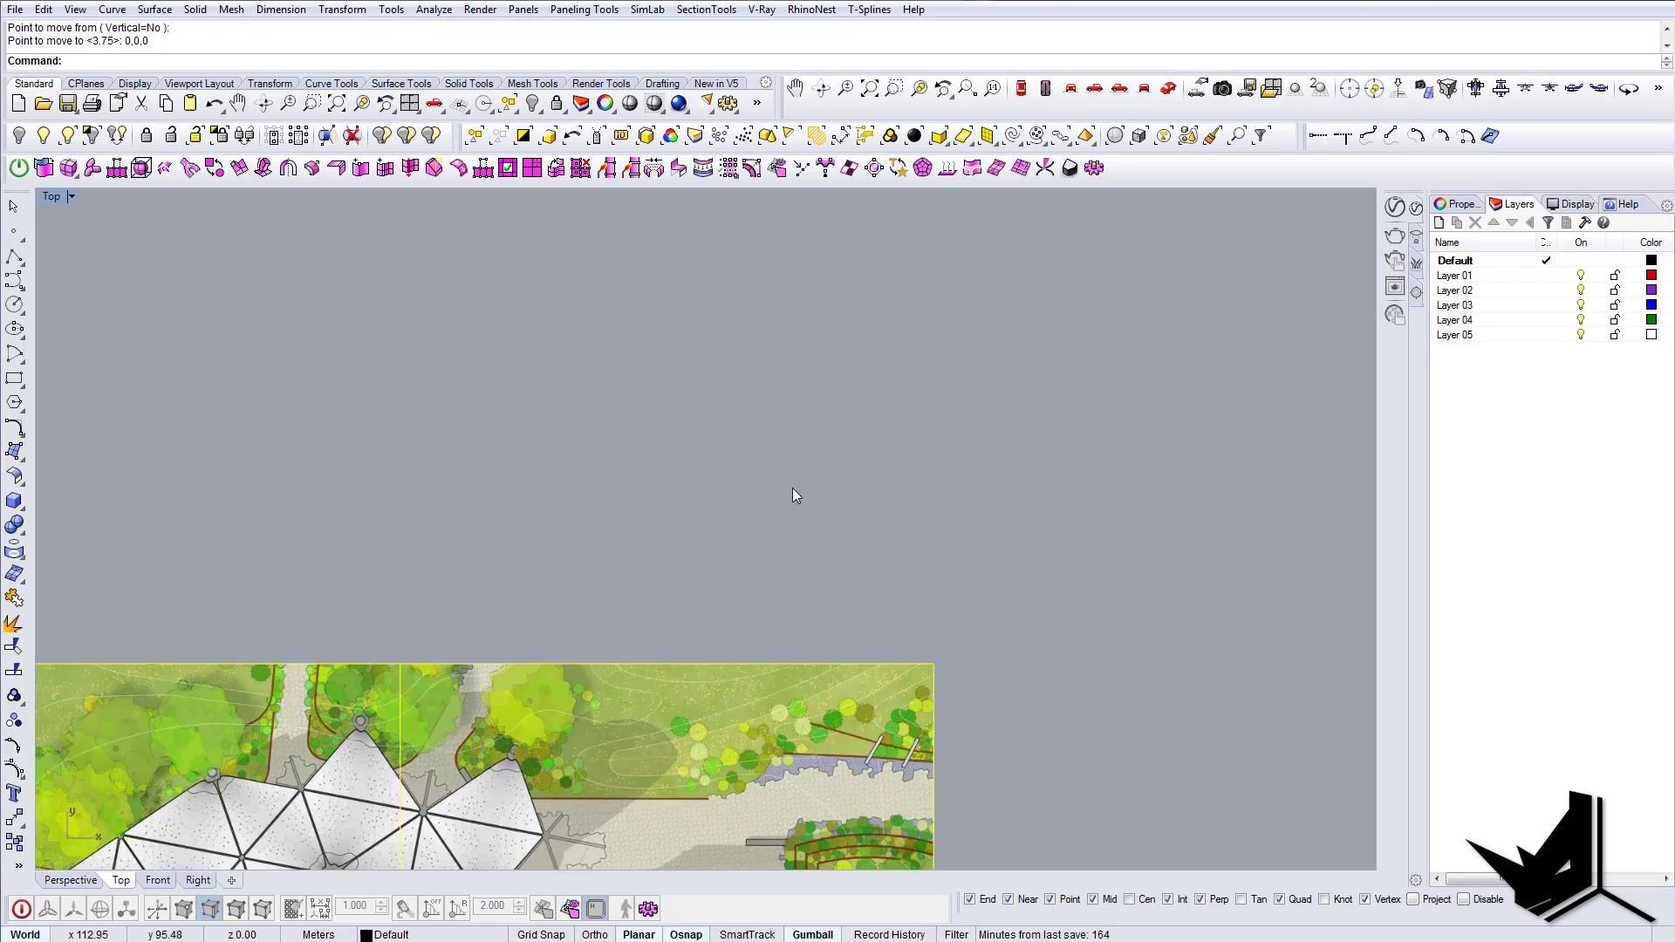
right_drag(796, 499, 757, 472)
scroll(757, 471, up, 5)
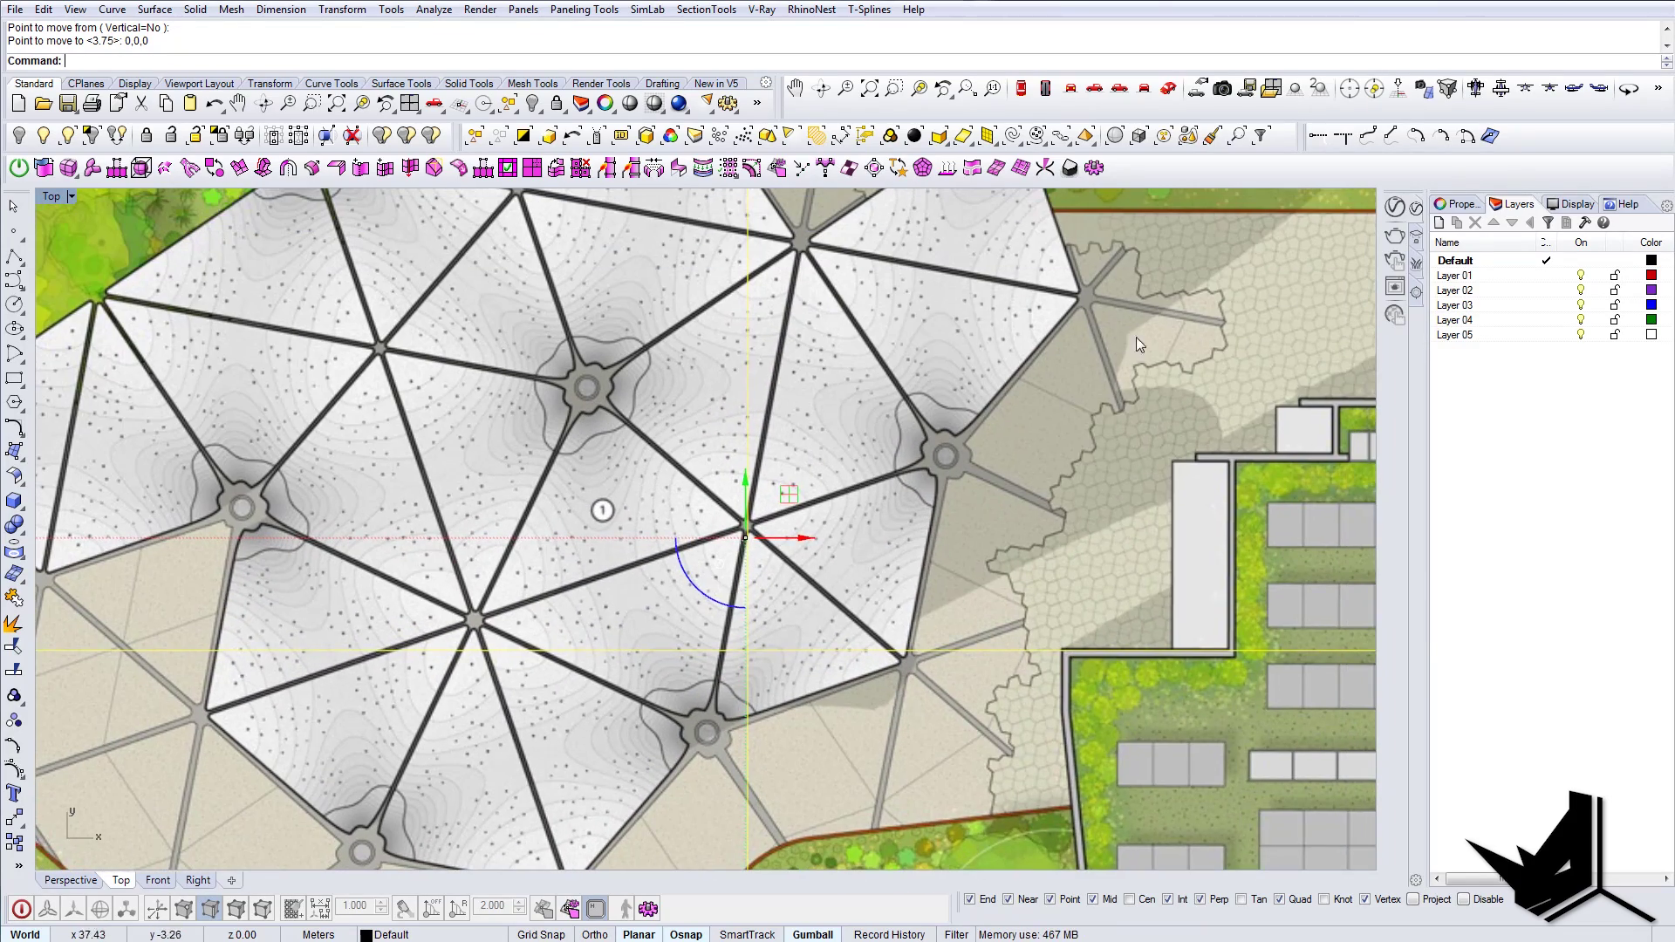
key(Escape)
Step: Raise the roof plan image's Picture Frame material transparency until the plan is faint, and lock the image
click(874, 537)
scroll(874, 537, down, 3)
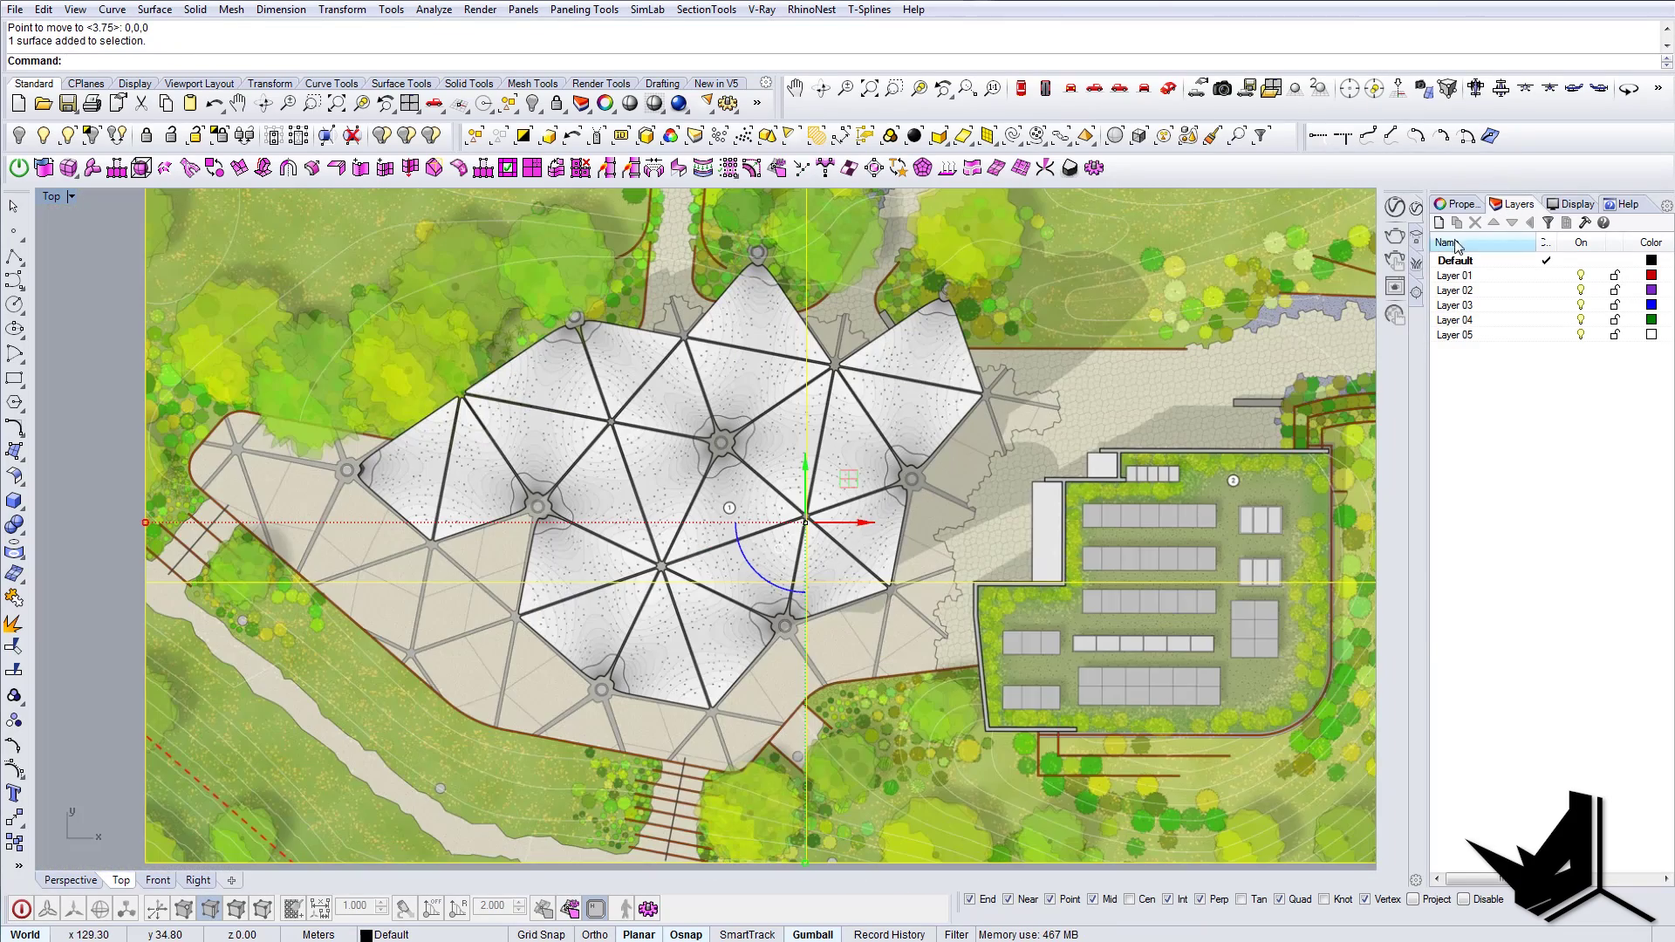
click(1458, 204)
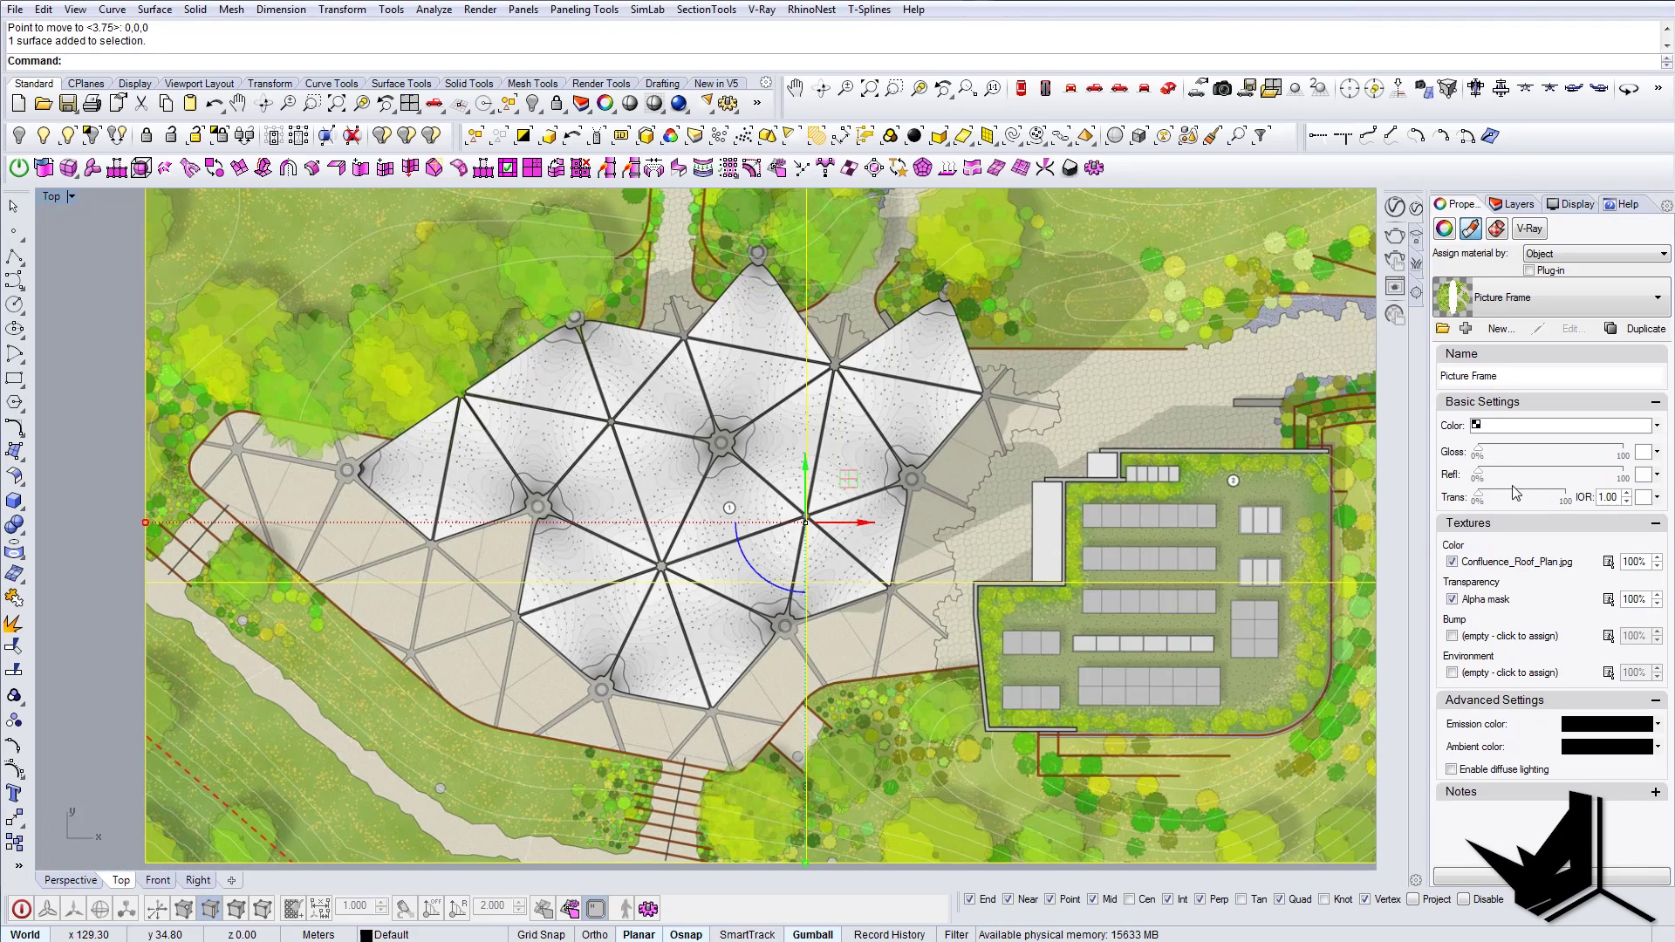
drag(1515, 493, 1559, 504)
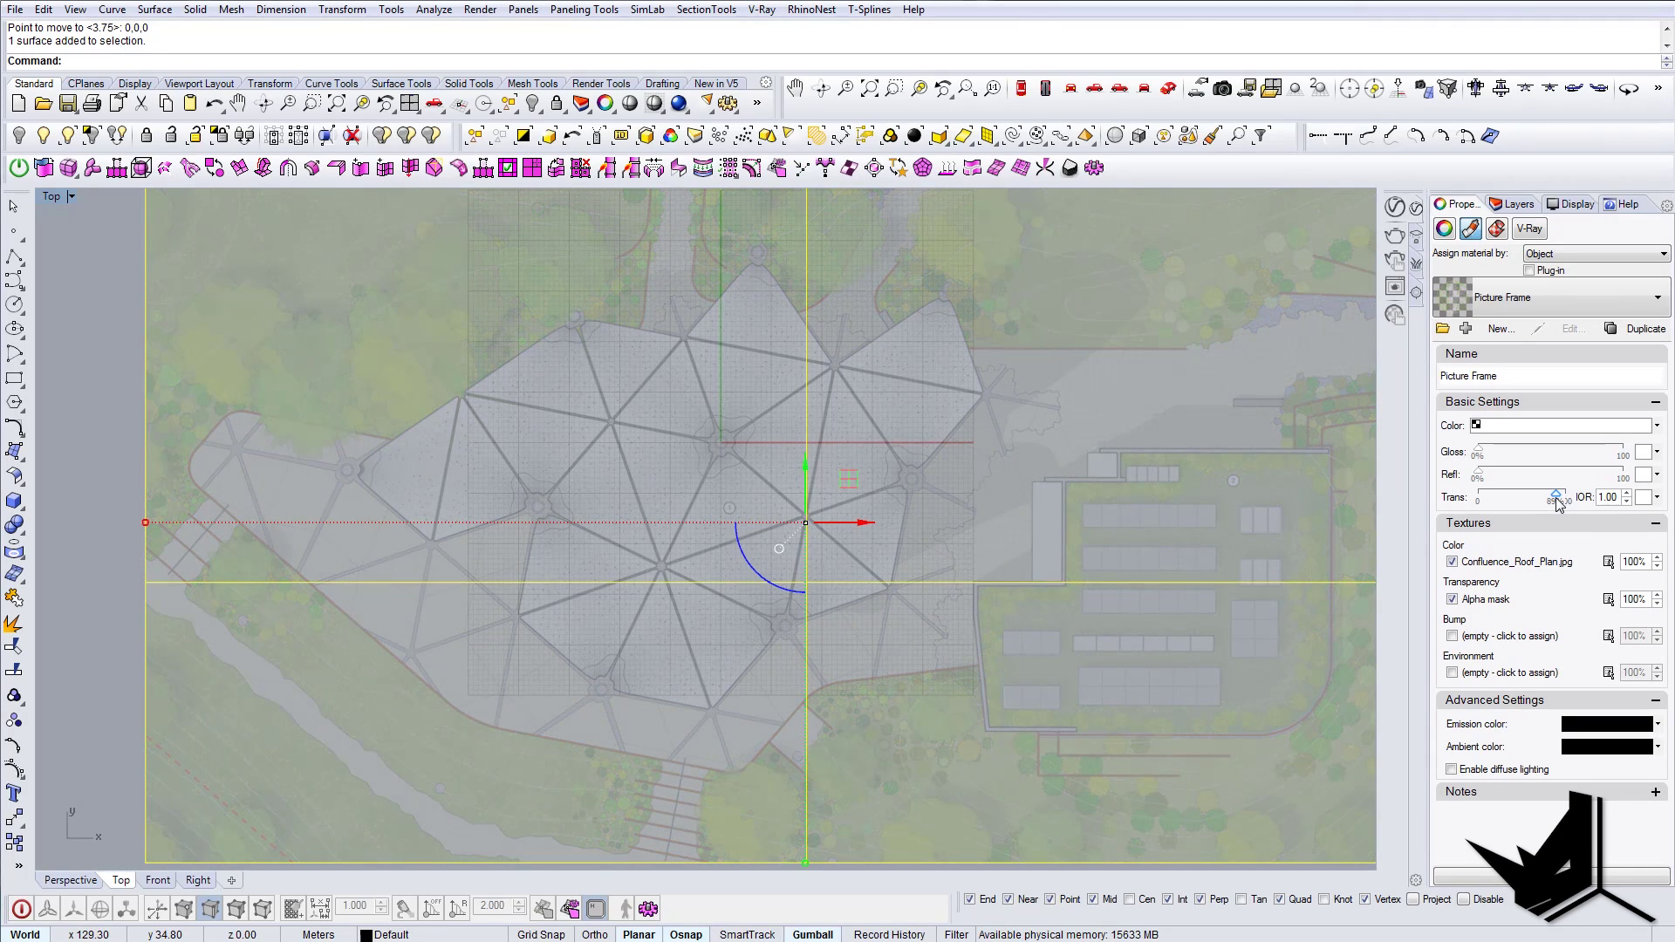
right_drag(1151, 586, 903, 445)
scroll(899, 454, down, 12)
key(Escape)
scroll(746, 407, up, 8)
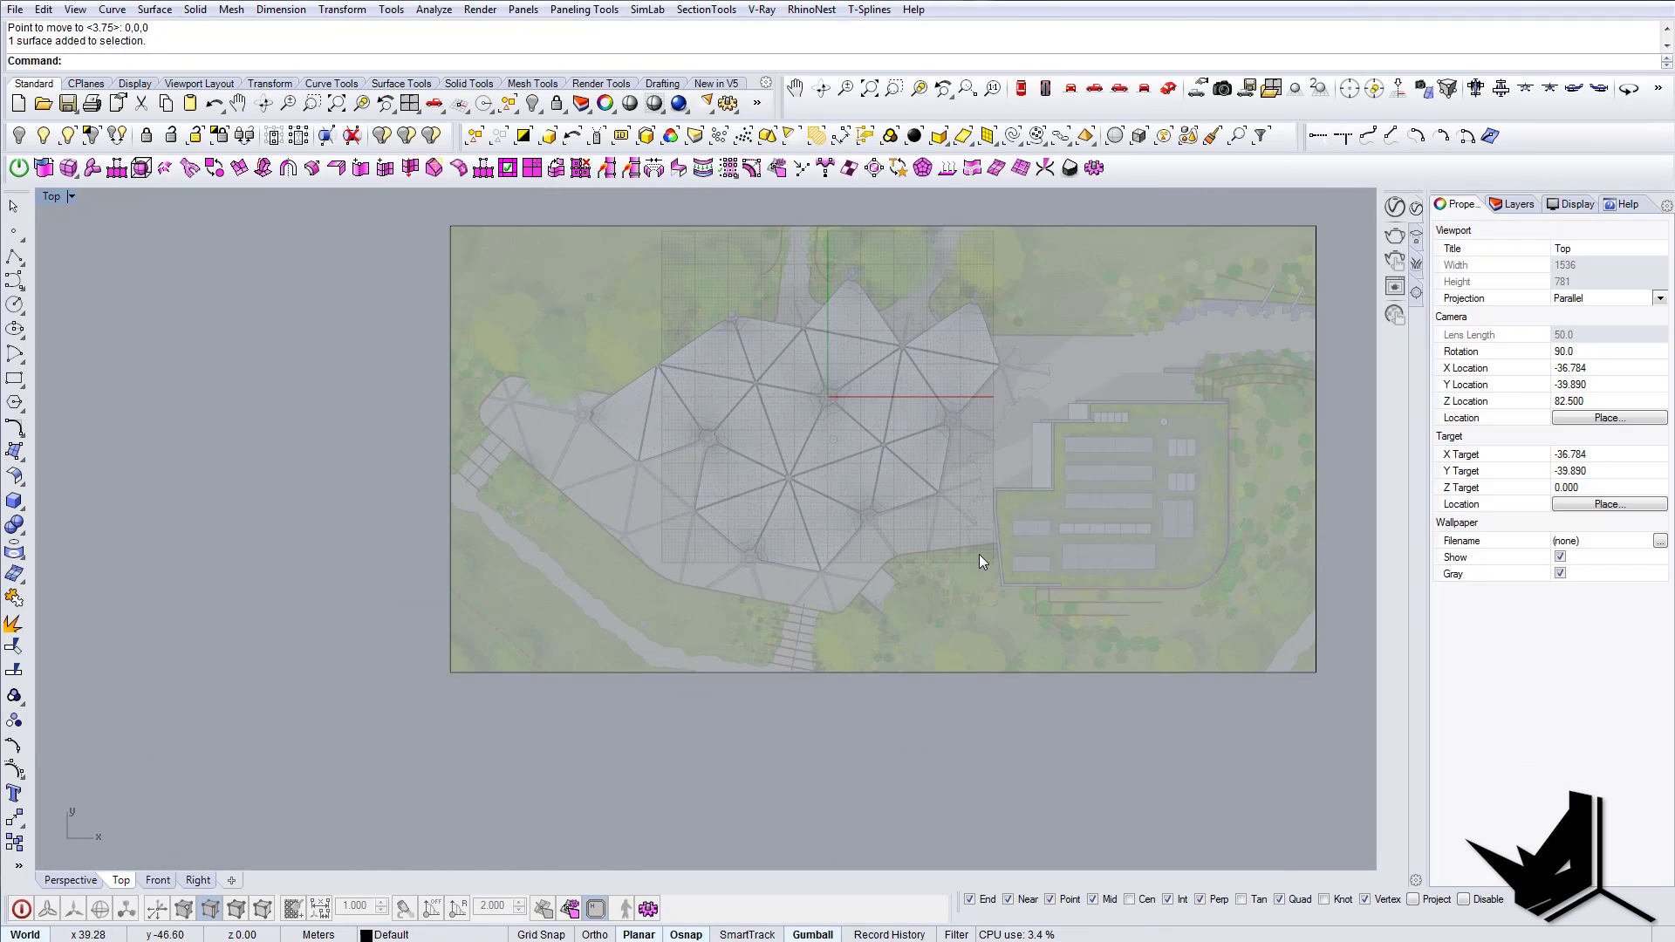
click(979, 553)
key(ctrl+l)
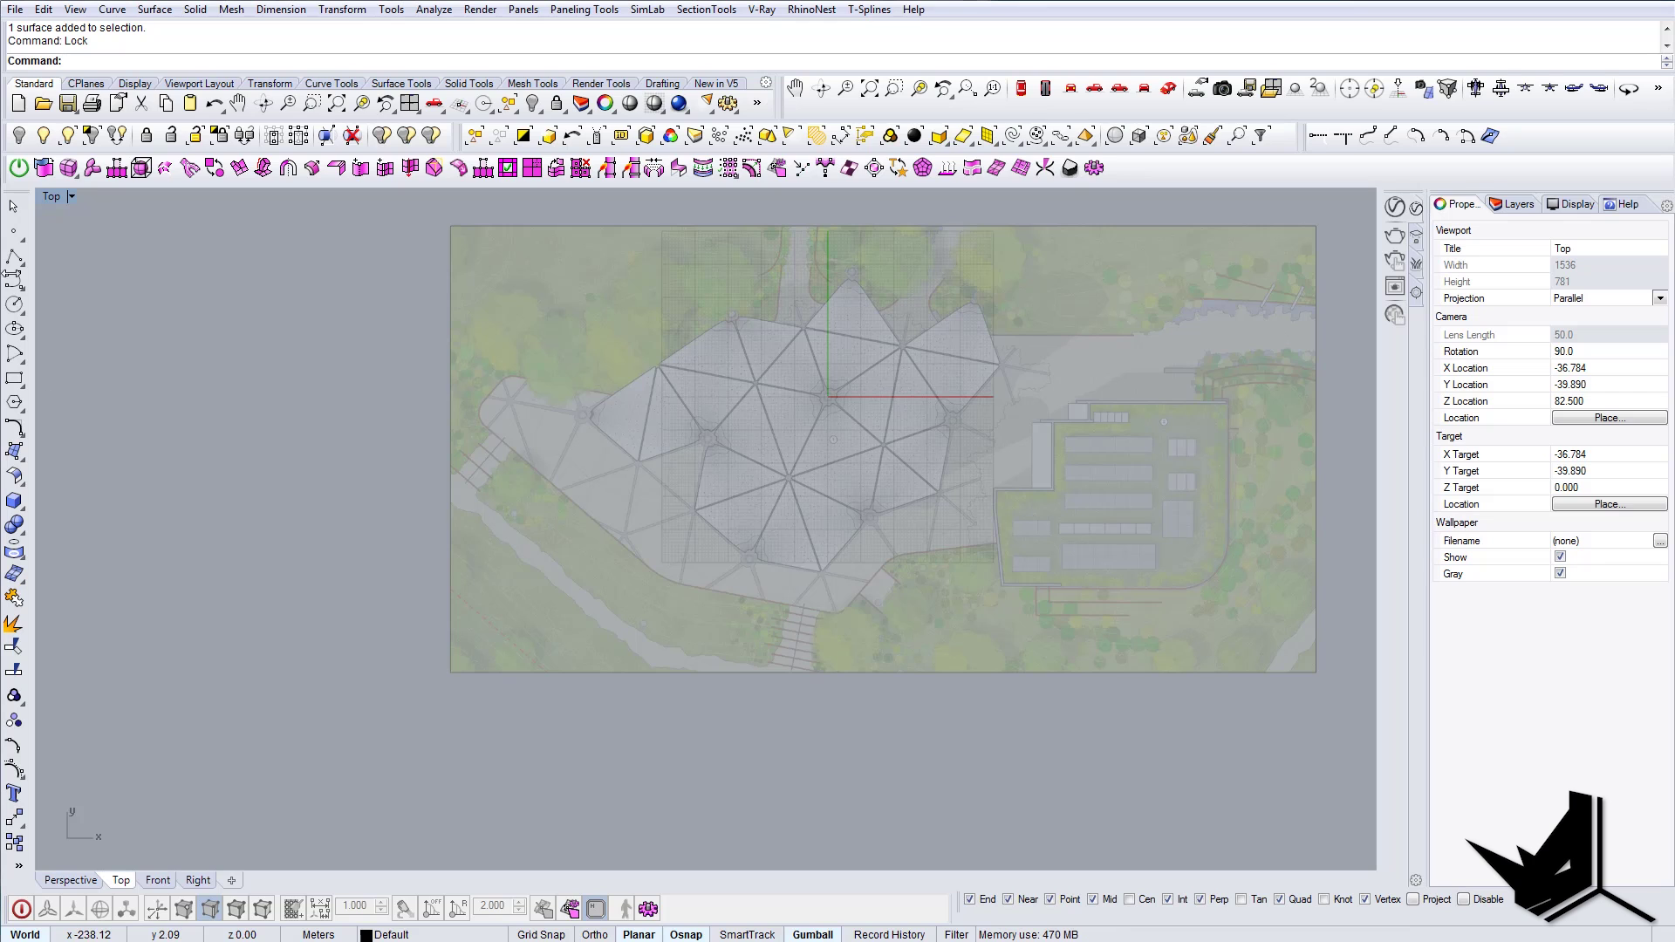
Step: Place a point object at 0,0,0, in the centre of the middle column
click(14, 232)
scroll(847, 383, up, 5)
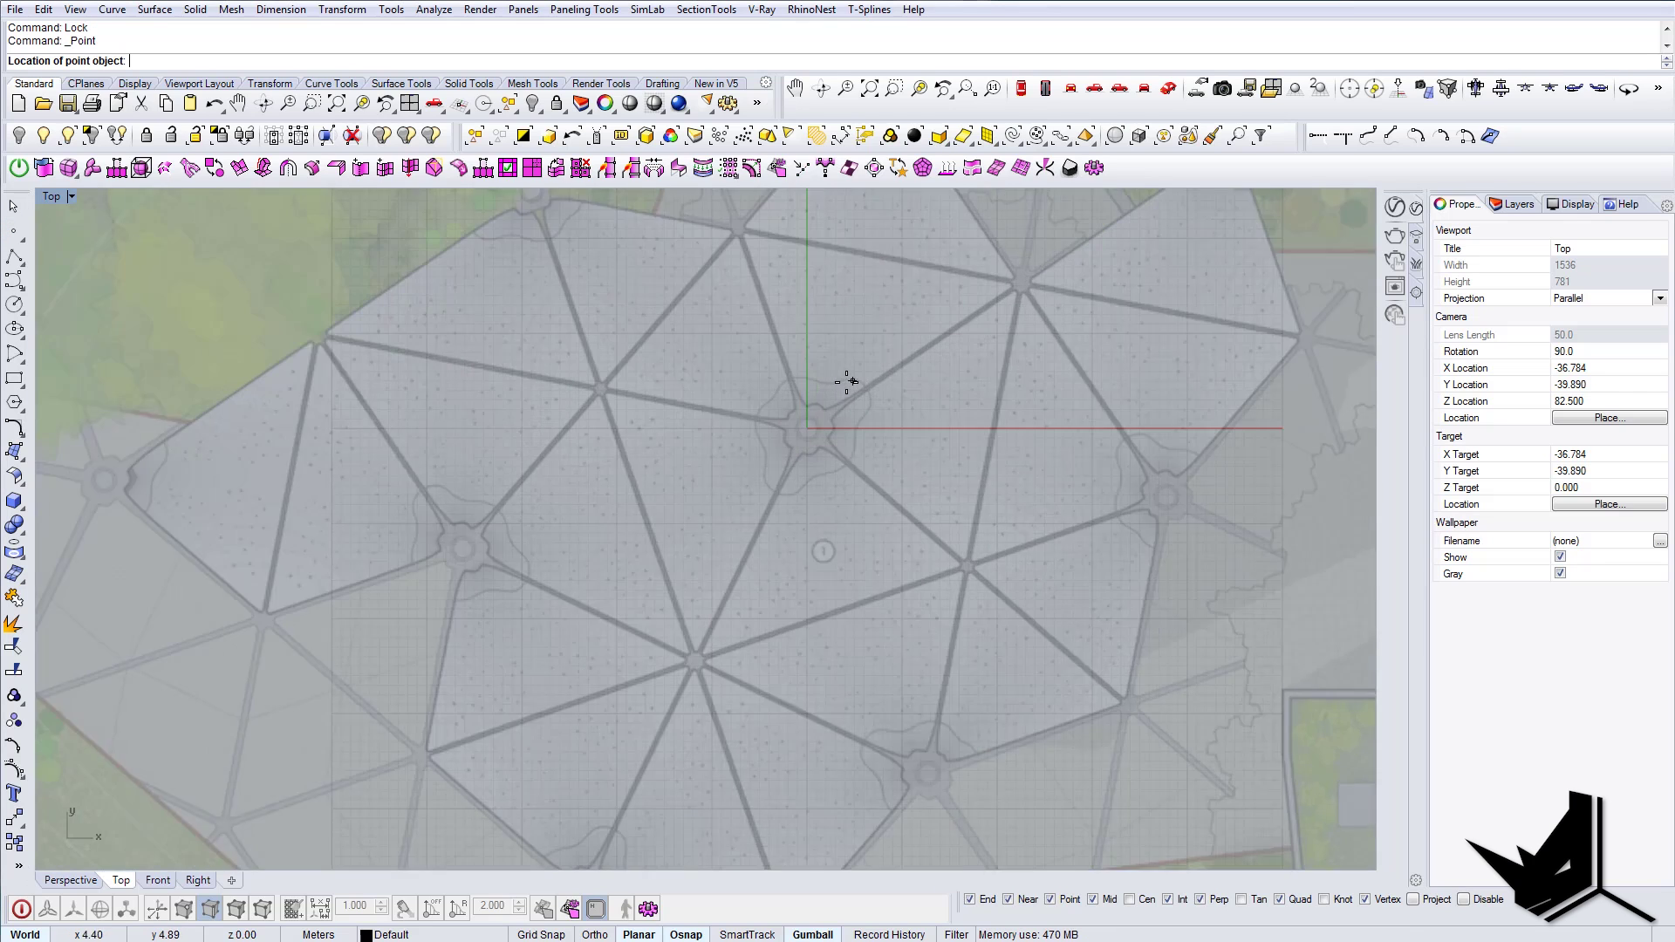
scroll(801, 436, up, 6)
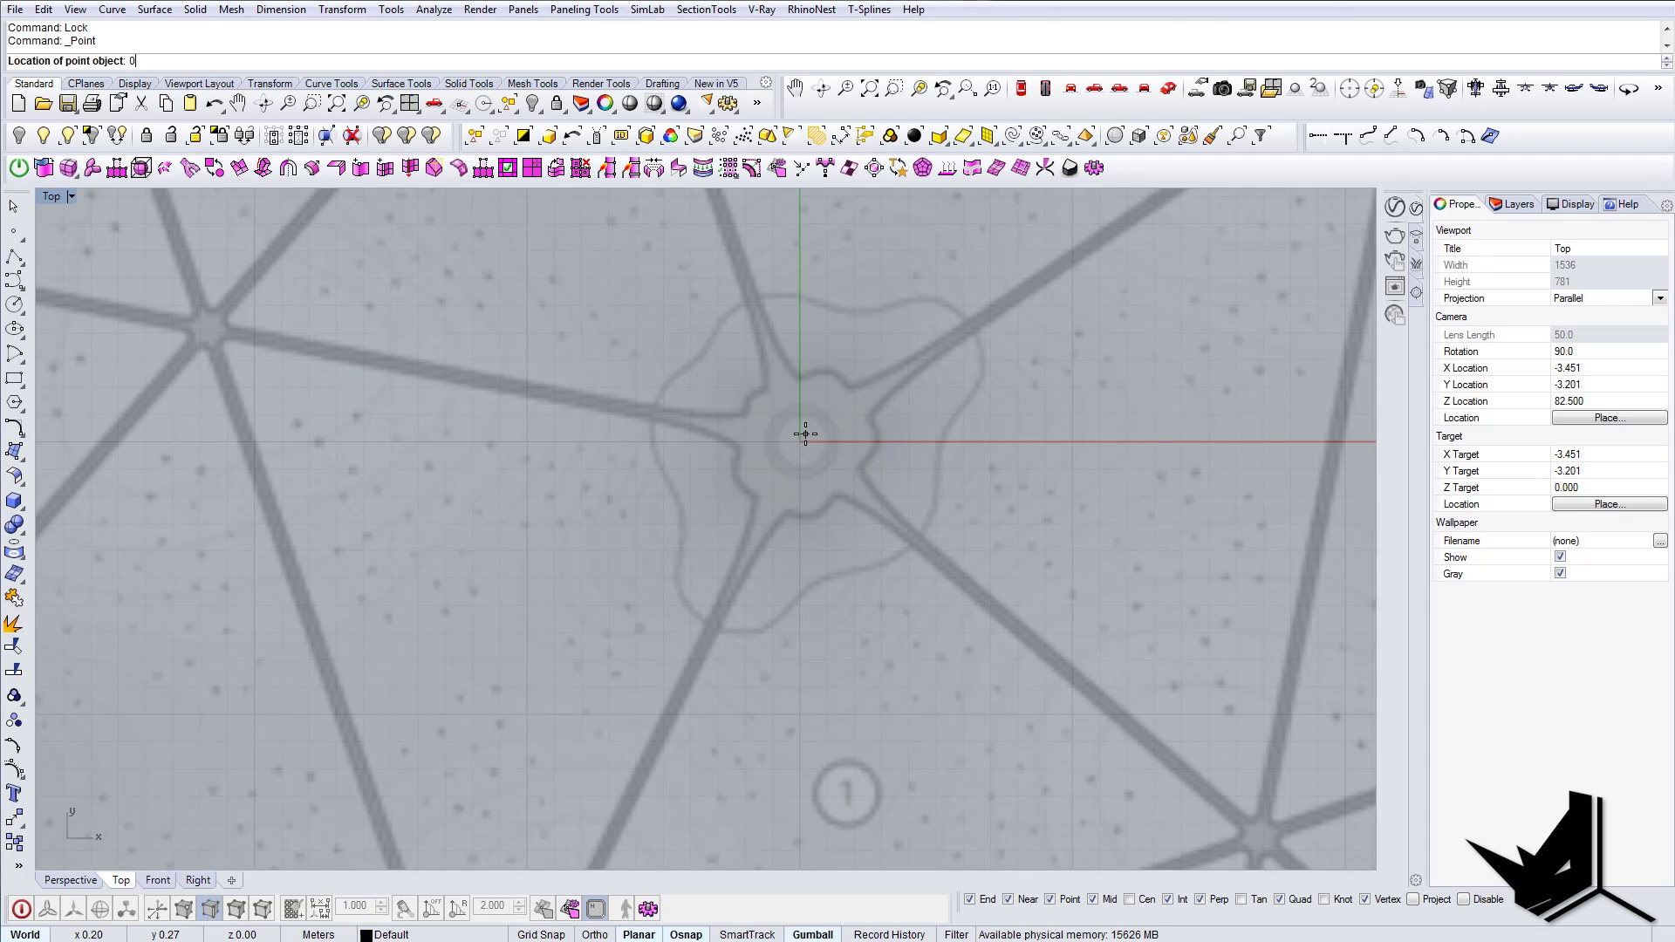
text(0,0,0)
key(Return)
scroll(776, 443, down, 5)
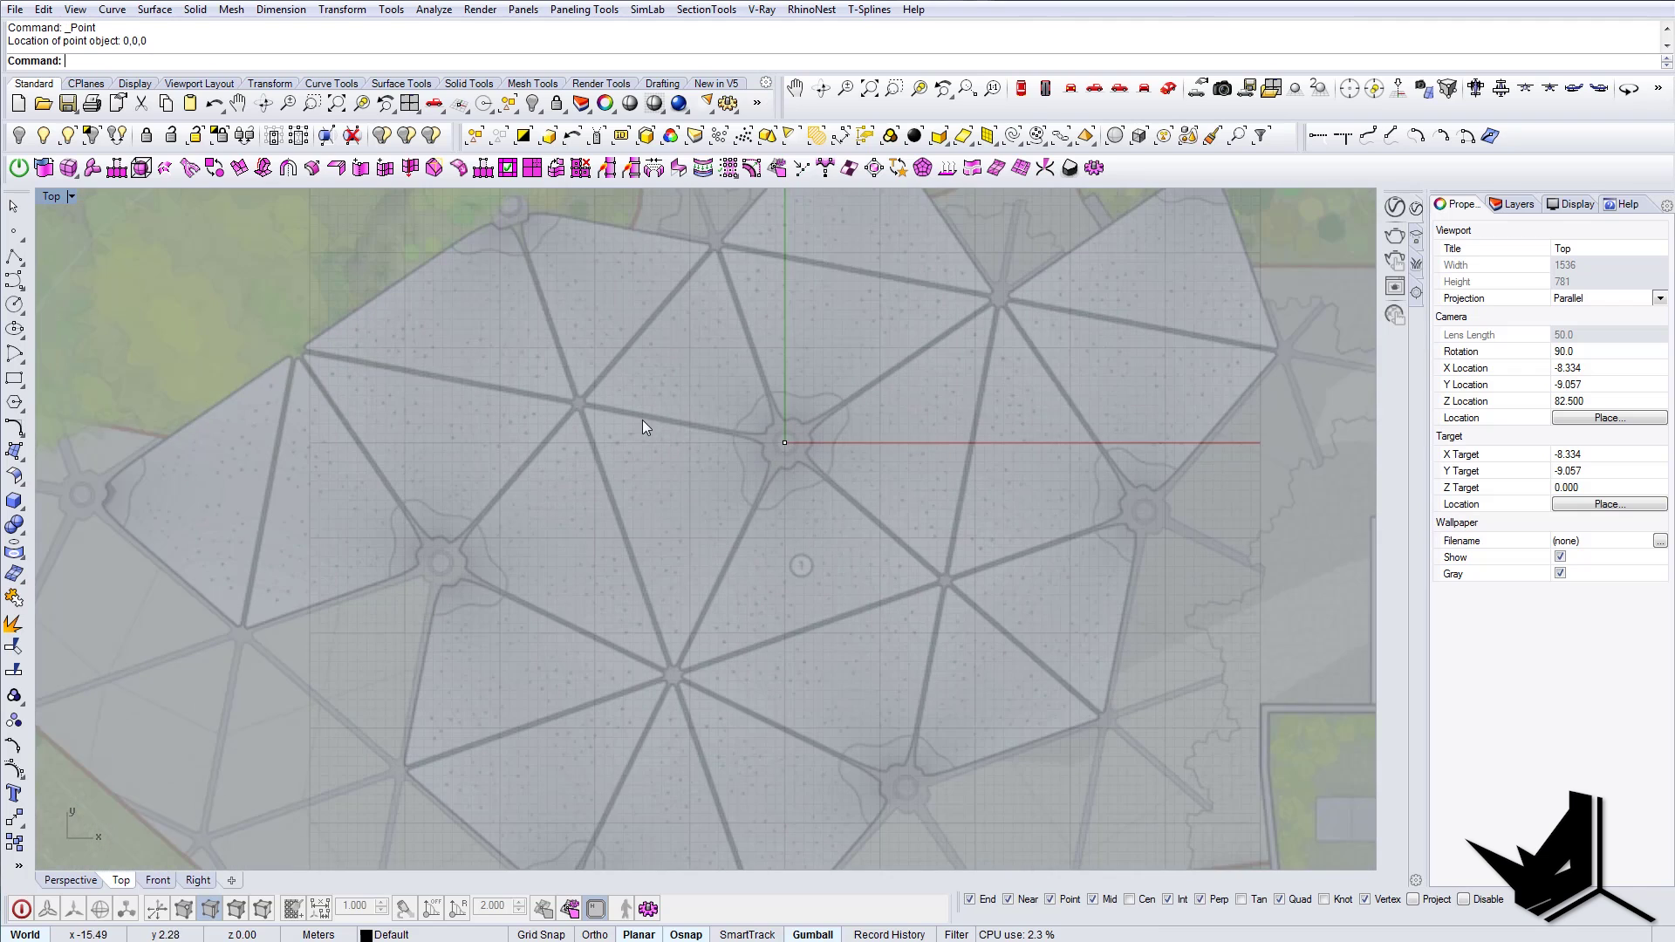
Step: Place point objects at the roof beam junctions west and north of the middle column
scroll(610, 406, up, 5)
key(Return)
scroll(557, 387, up, 5)
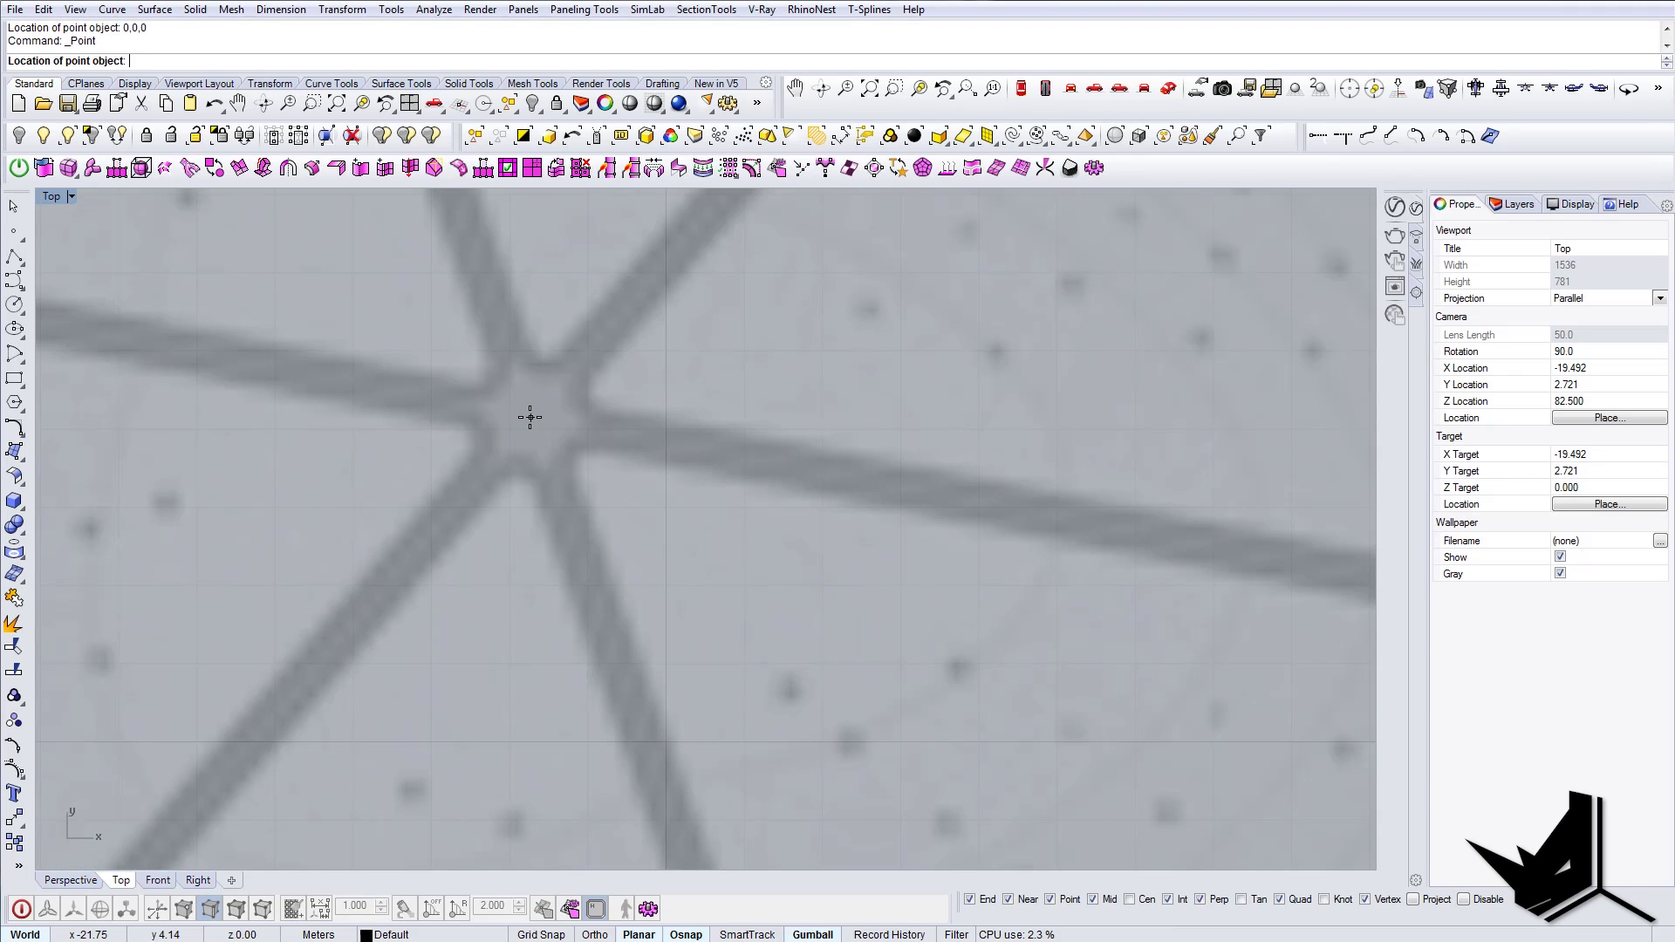
scroll(529, 418, down, 5)
scroll(730, 297, up, 5)
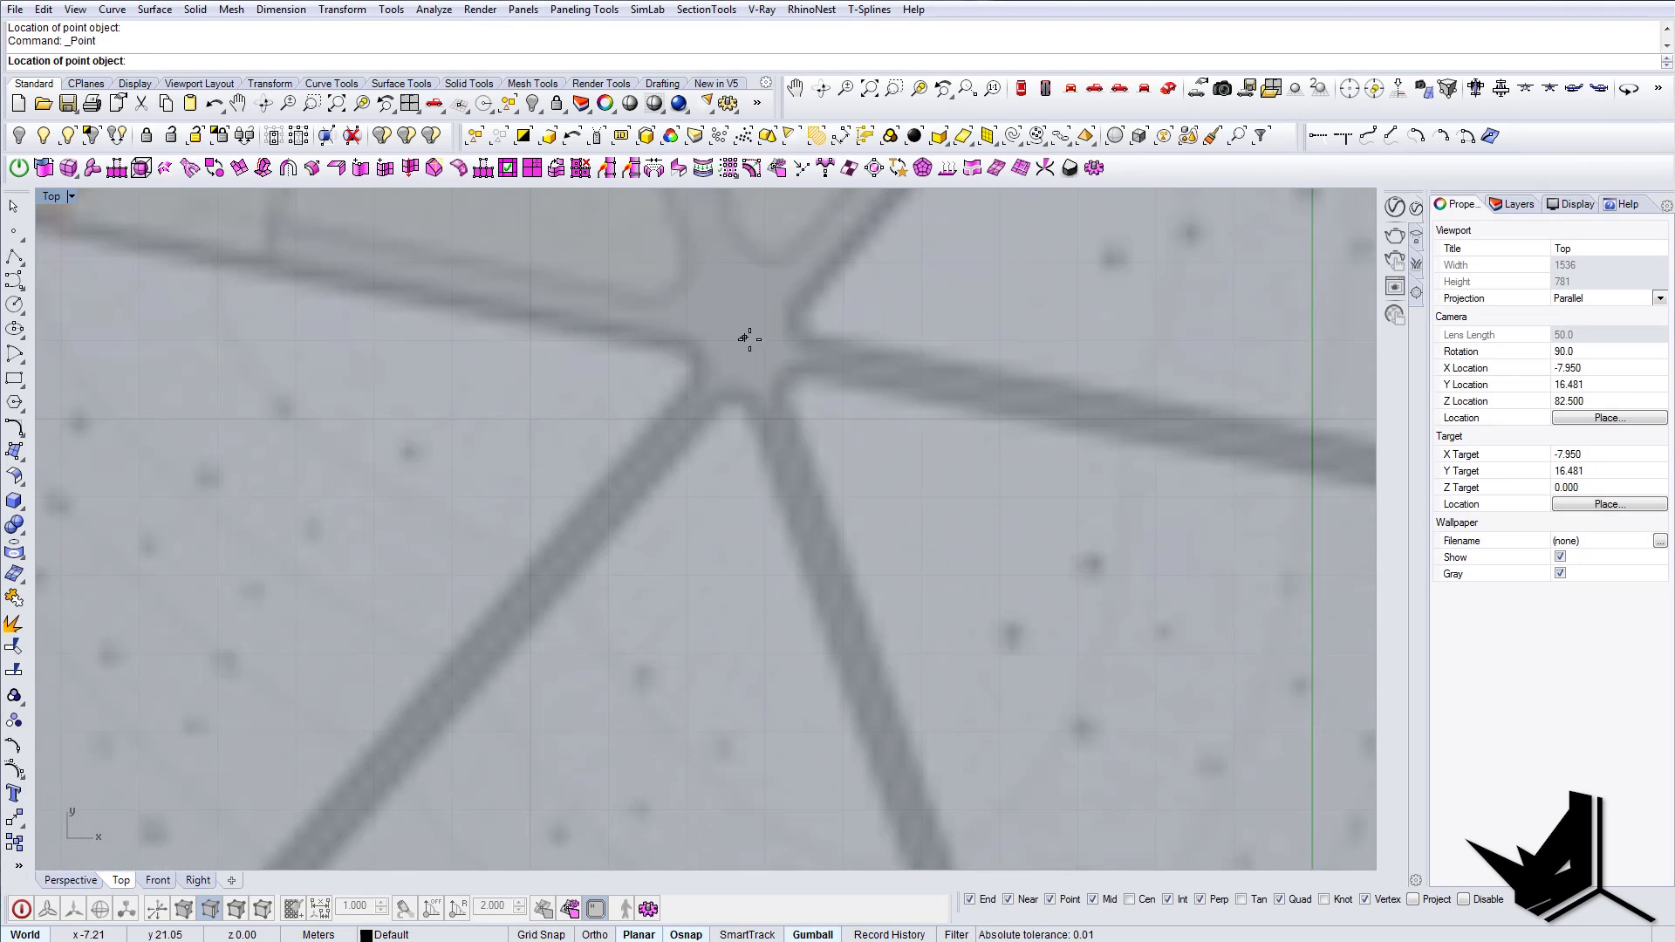
click(746, 349)
scroll(737, 350, down, 5)
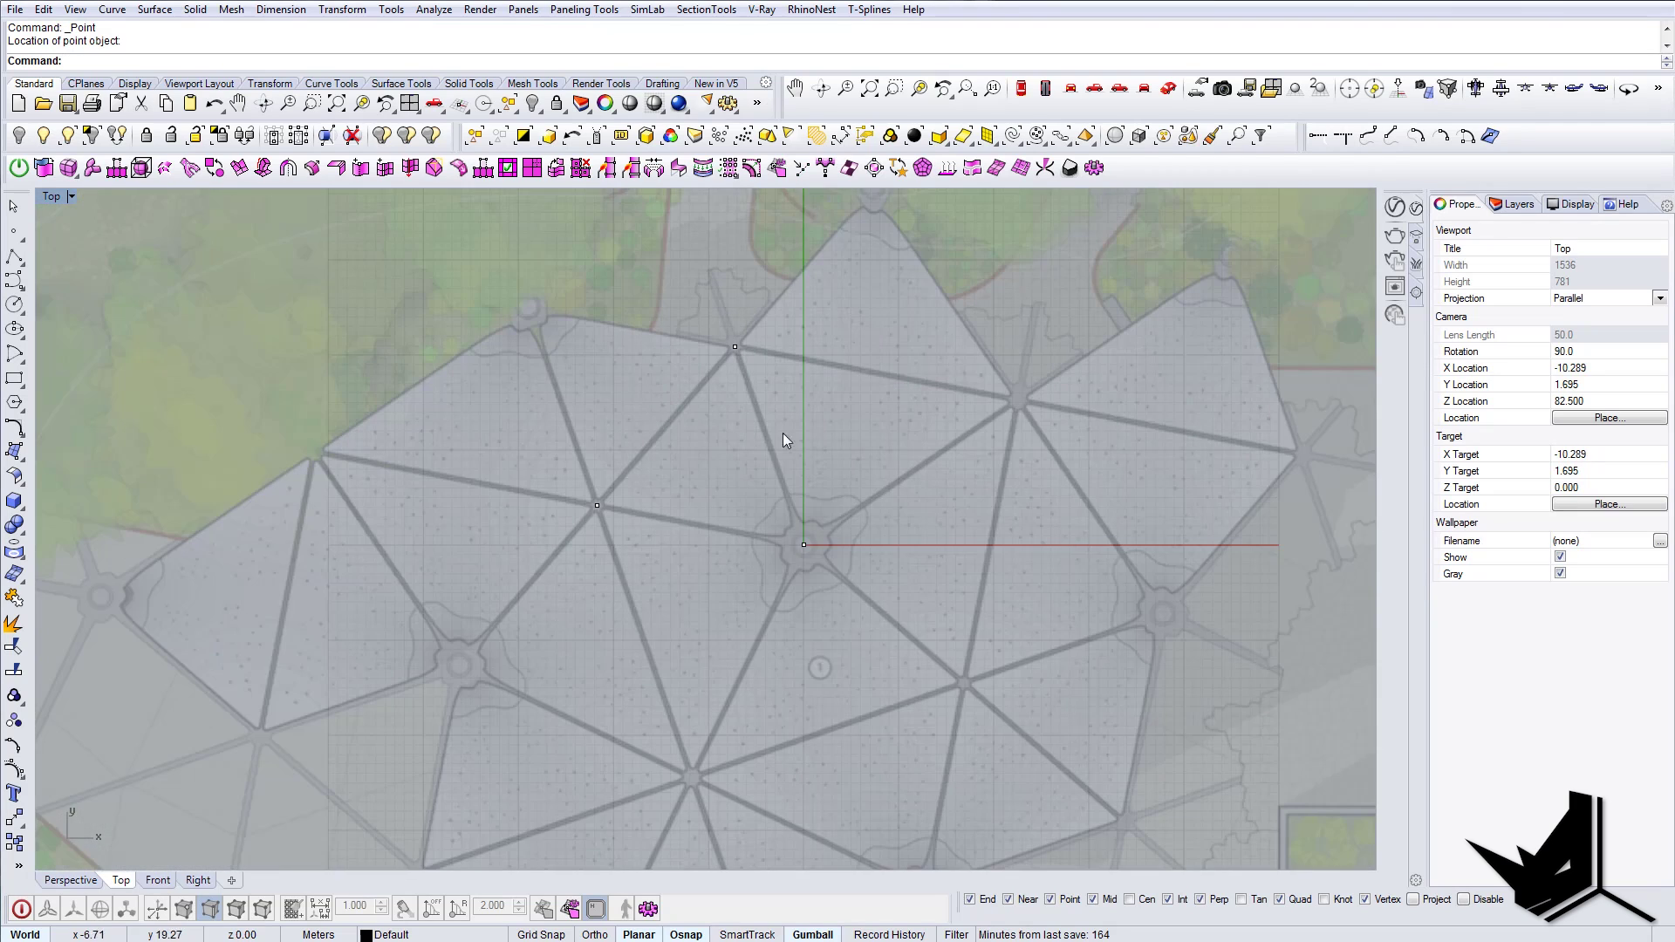
Step: Place point objects at the roof beam junctions northeast and southeast of the middle column
key(Return)
scroll(956, 340, up, 5)
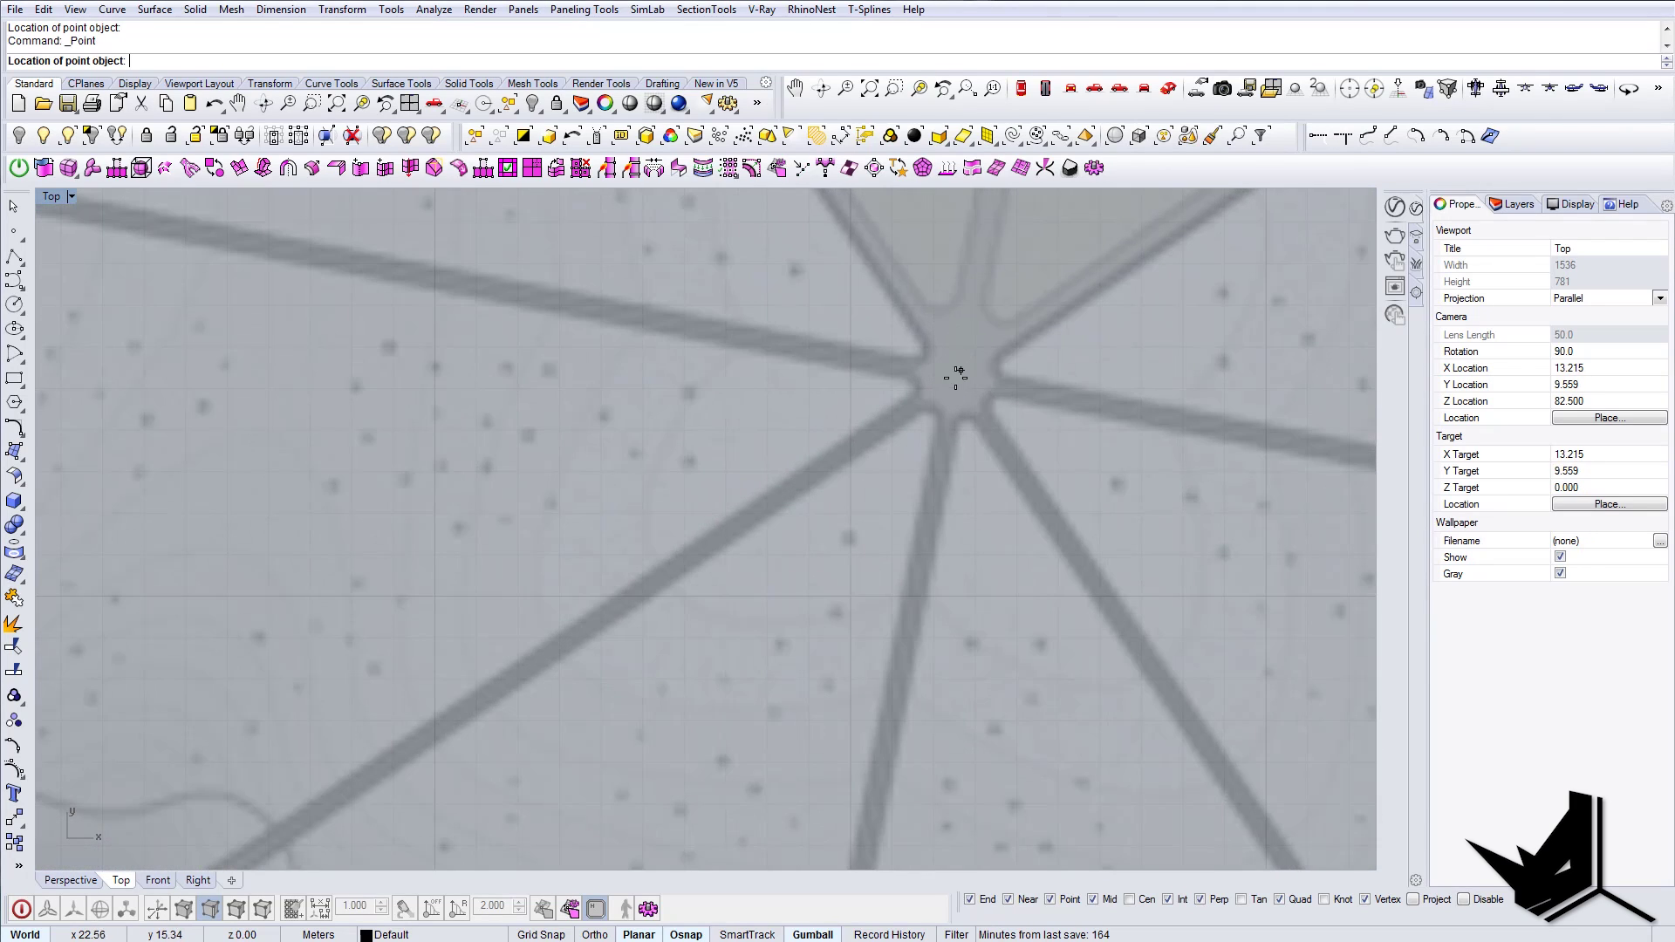
click(951, 362)
scroll(914, 553, down, 5)
key(Return)
scroll(910, 585, up, 5)
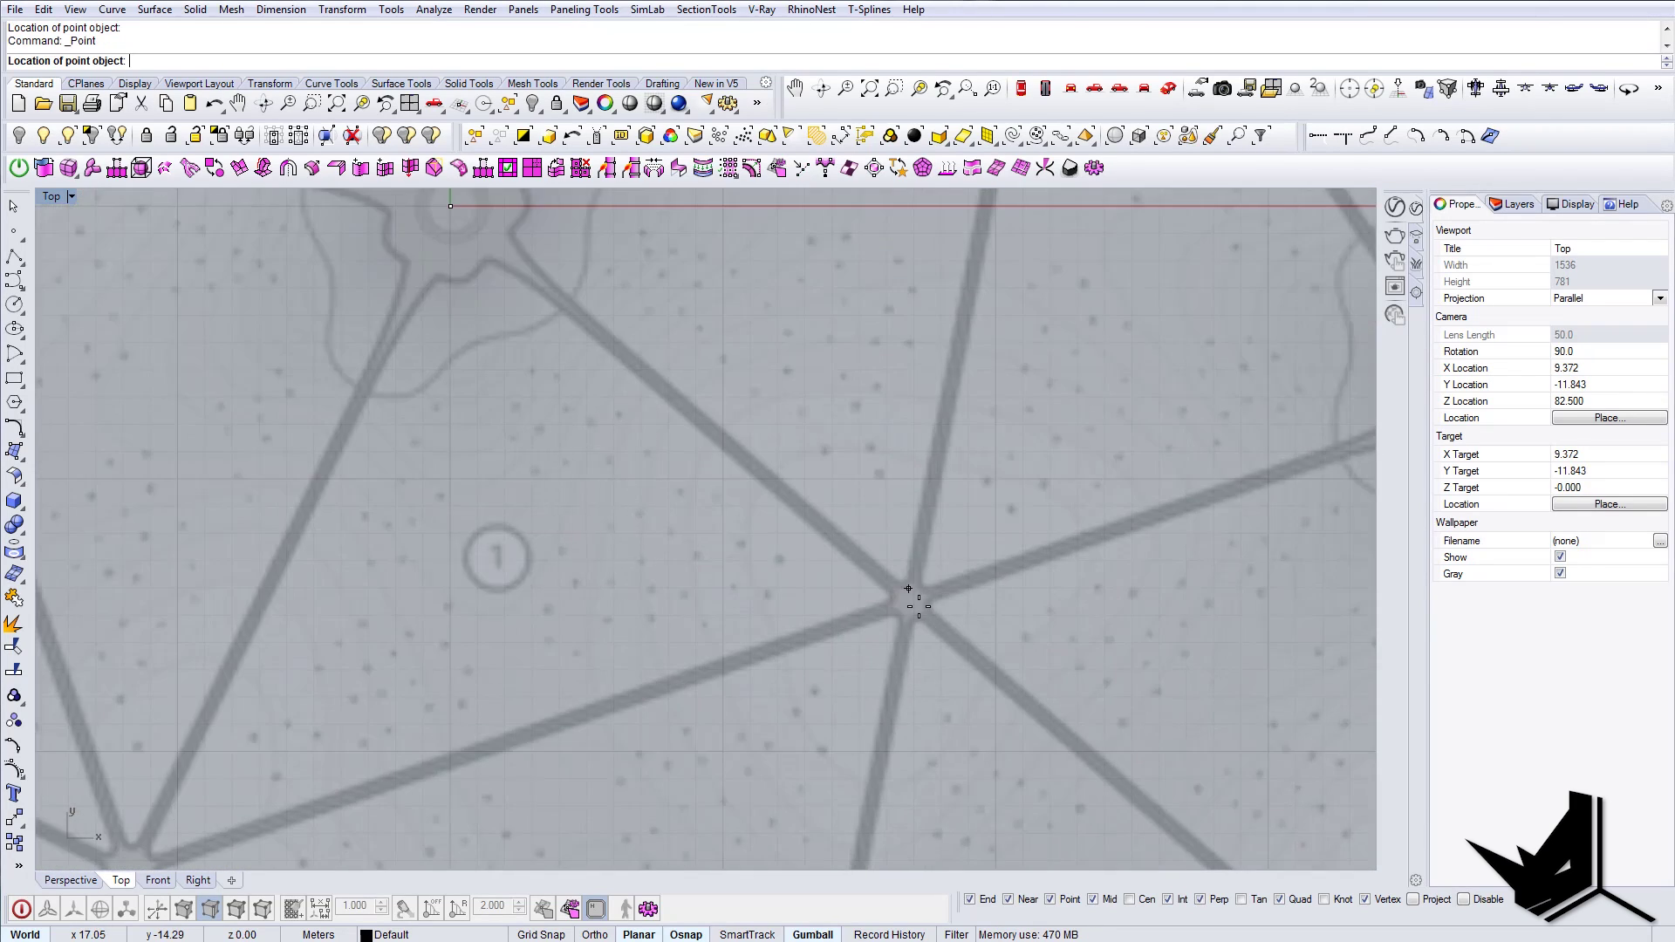
click(901, 591)
scroll(909, 558, down, 5)
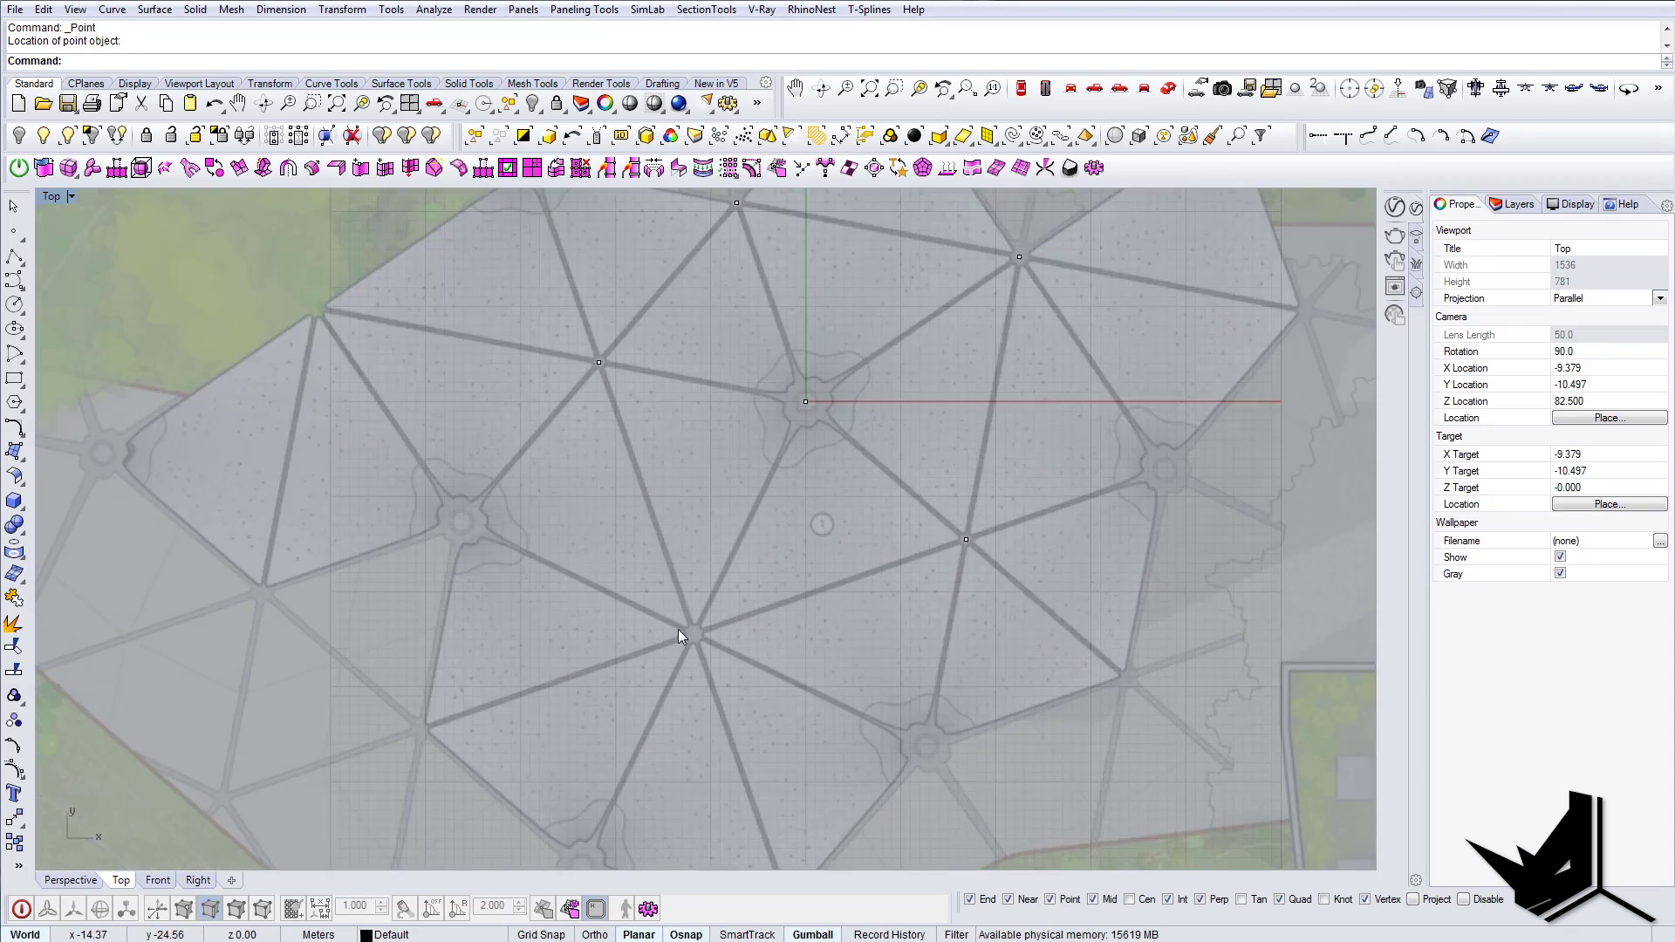
Step: Place a point object at the roof beam junction southwest of the middle column
scroll(690, 642, up, 5)
key(Return)
click(703, 651)
scroll(709, 645, down, 5)
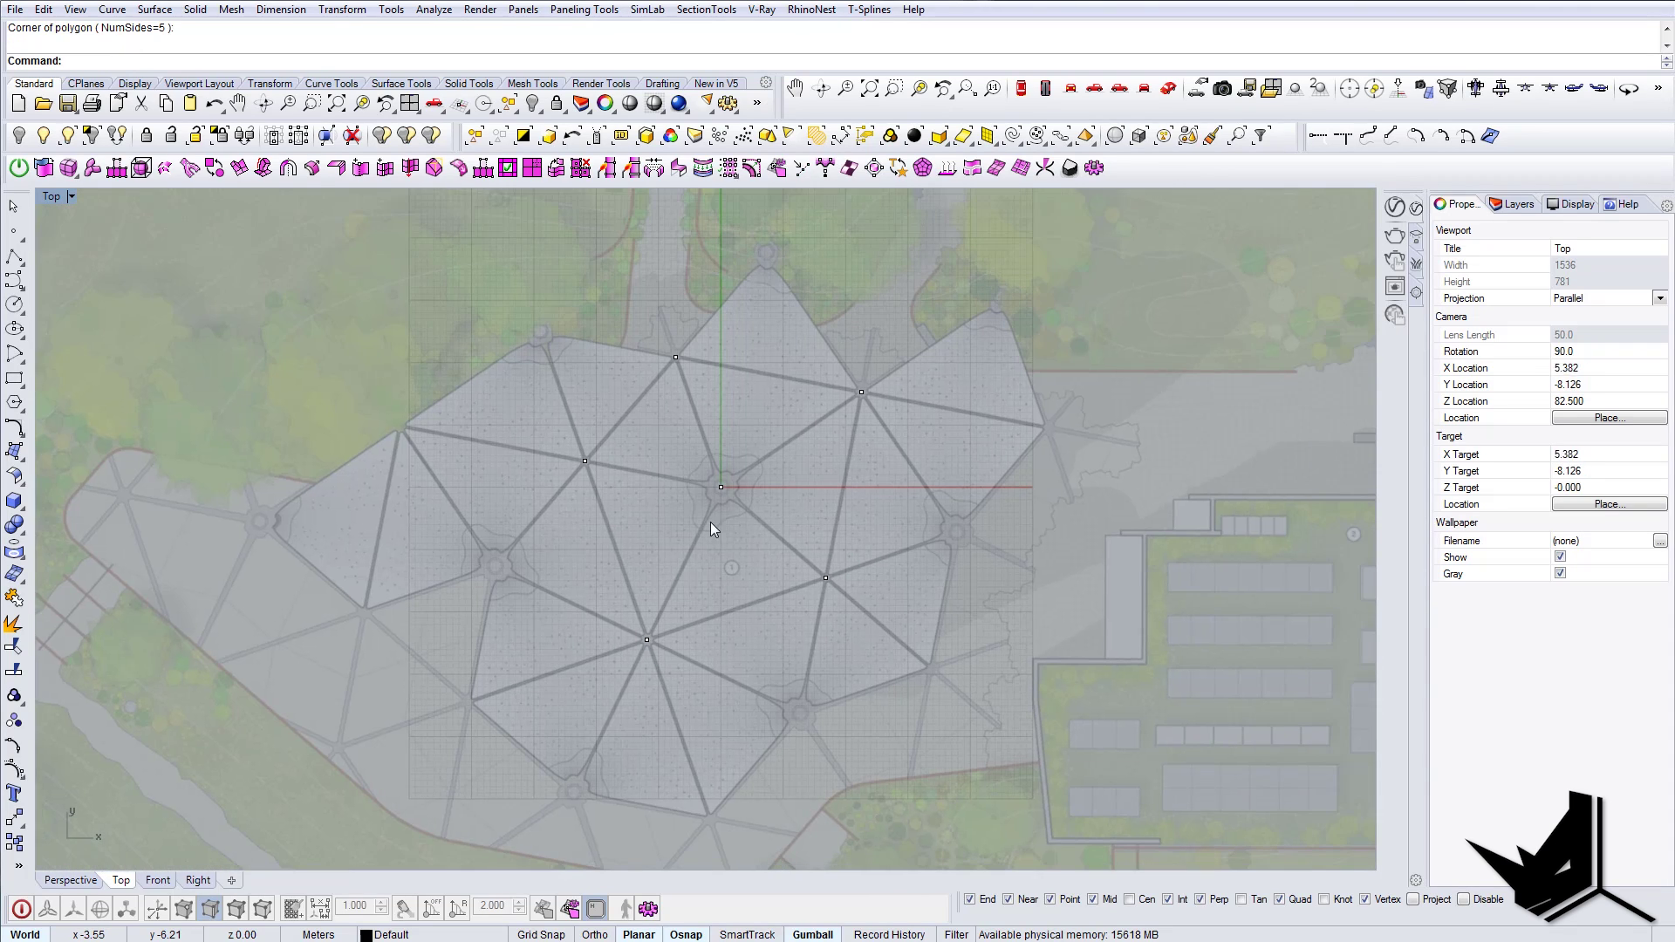
Step: Draw a closed triangular polyline through the west point, the southwest point and the middle column point
text(polyline)
key(Return)
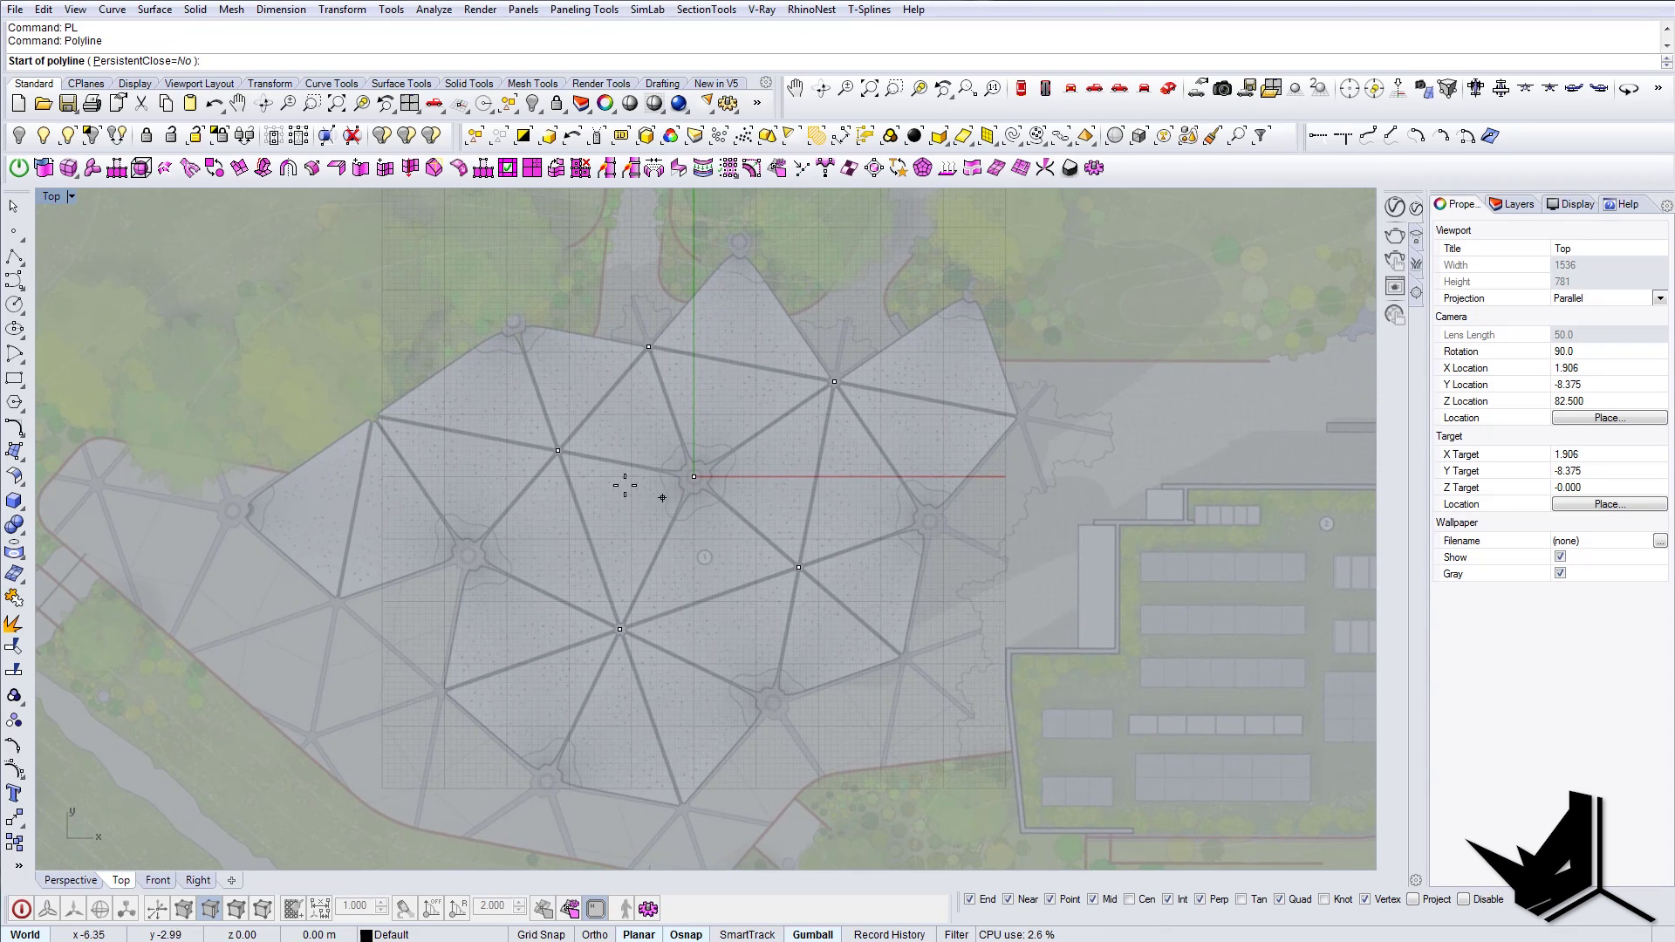
click(558, 452)
click(619, 629)
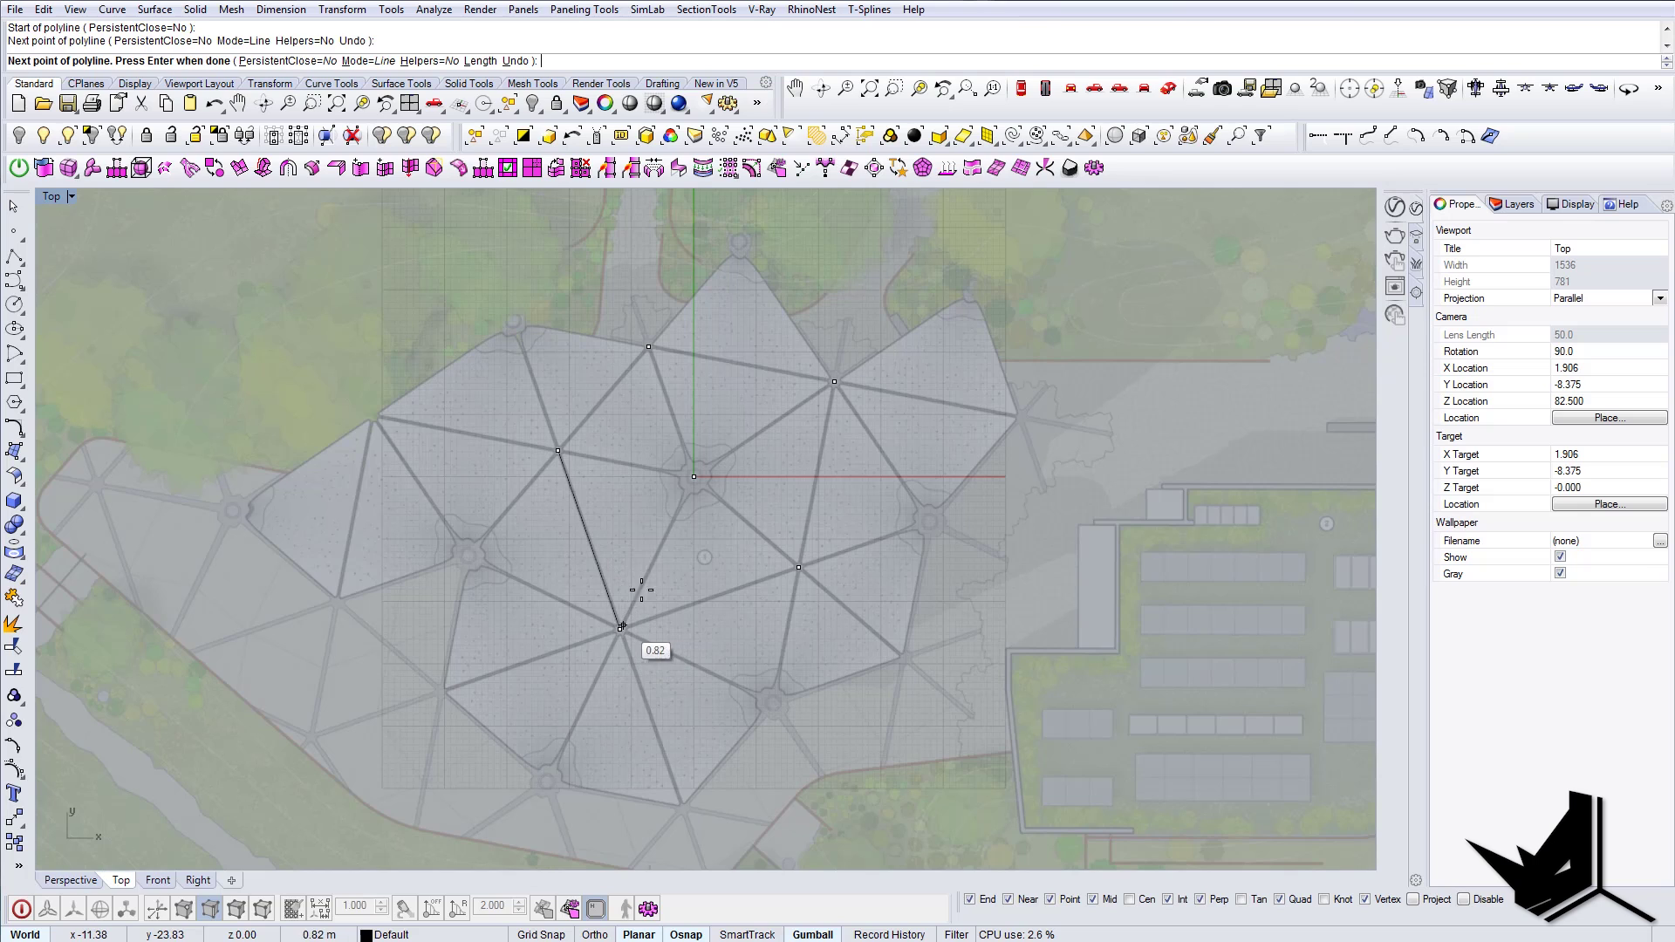
click(694, 478)
text(c)
key(Return)
Step: Draw a closed triangular polyline through the middle column point, the southwest point and the southeast point
text(PL)
key(Return)
click(694, 477)
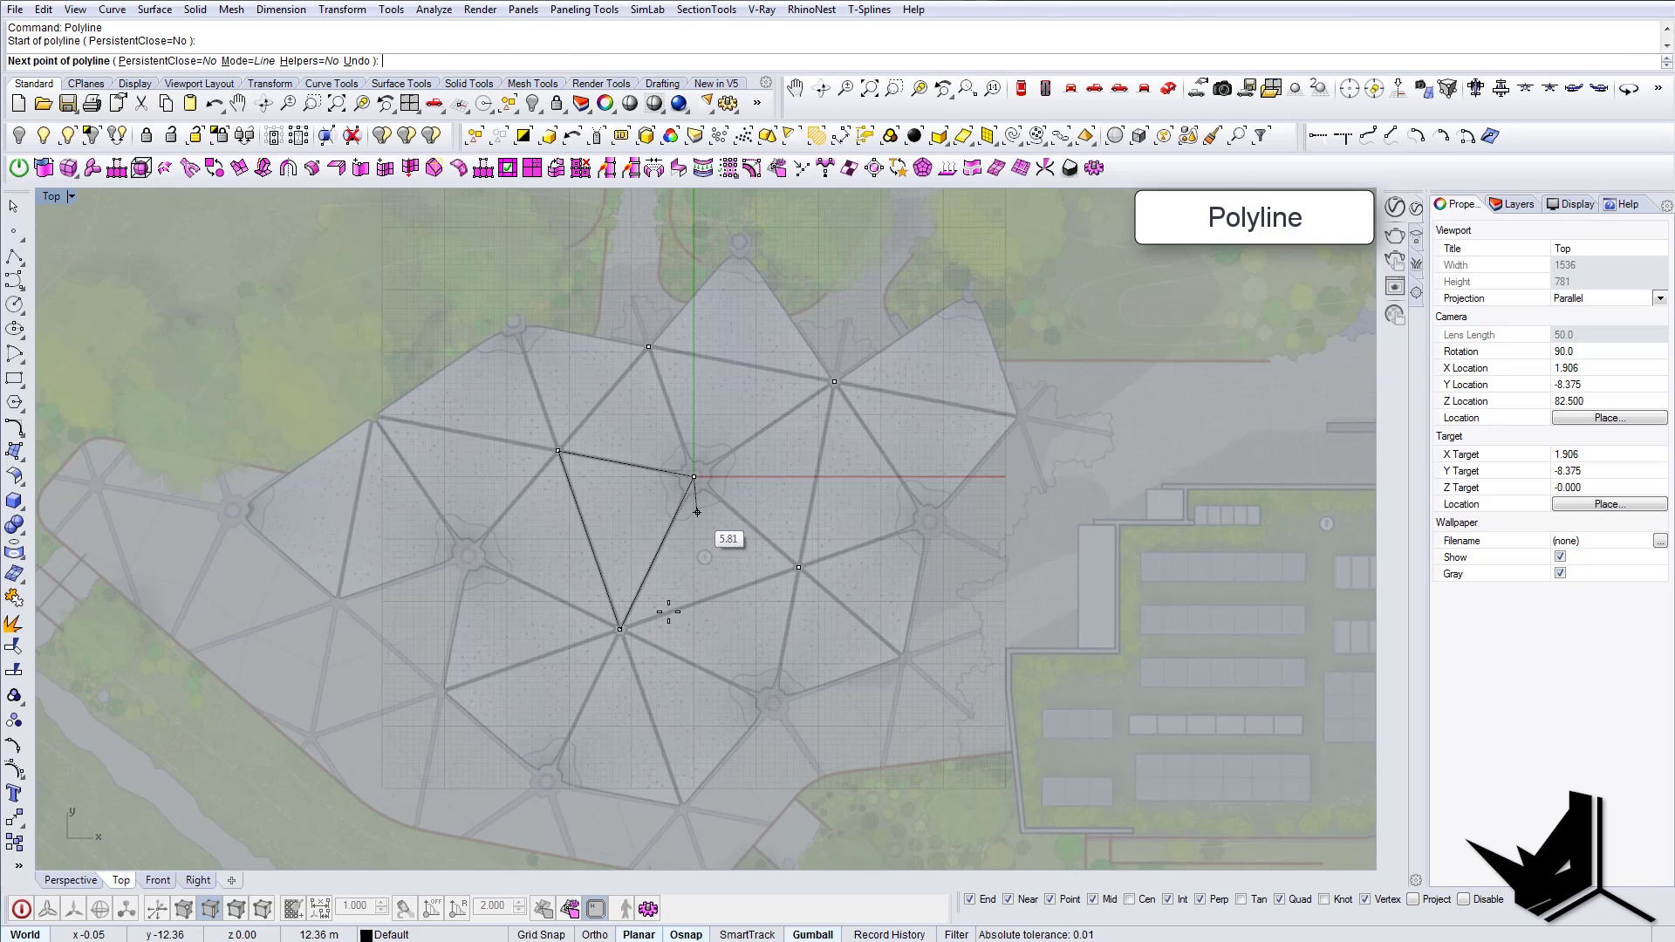
click(619, 629)
click(798, 568)
text(c)
key(Return)
Step: Draw a closed triangular polyline through the middle column point, the southeast point and the northeast point
text(PL)
key(Return)
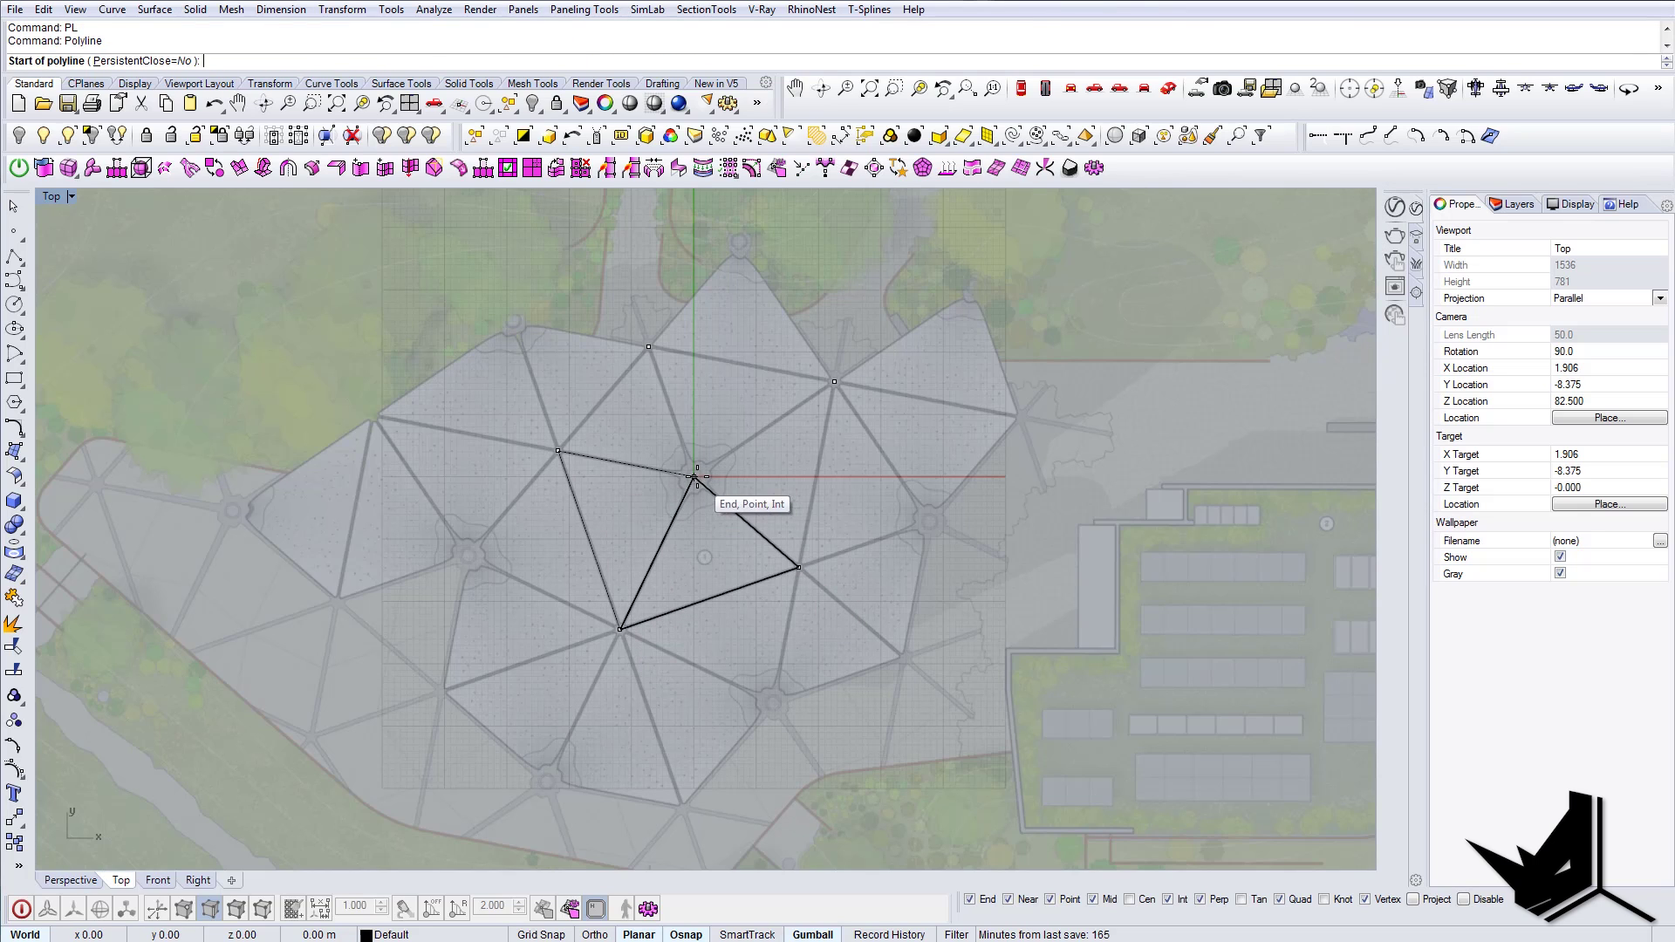
click(694, 478)
click(799, 568)
click(835, 381)
text(c)
key(Return)
text(PL)
key(Return)
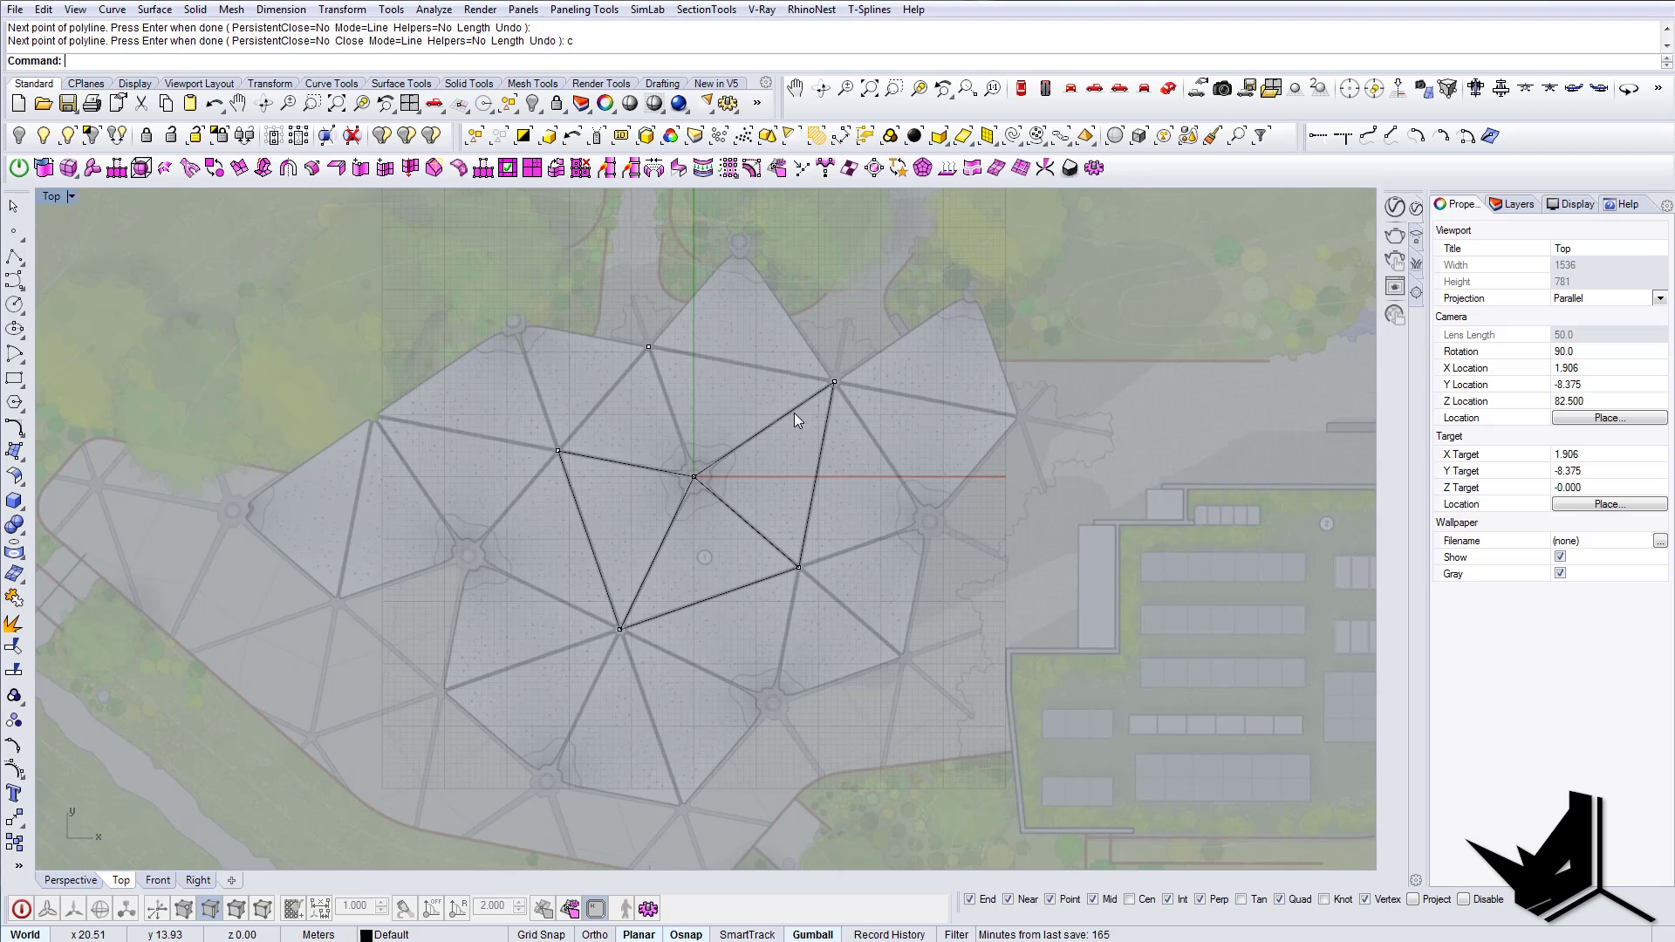
click(558, 452)
click(693, 478)
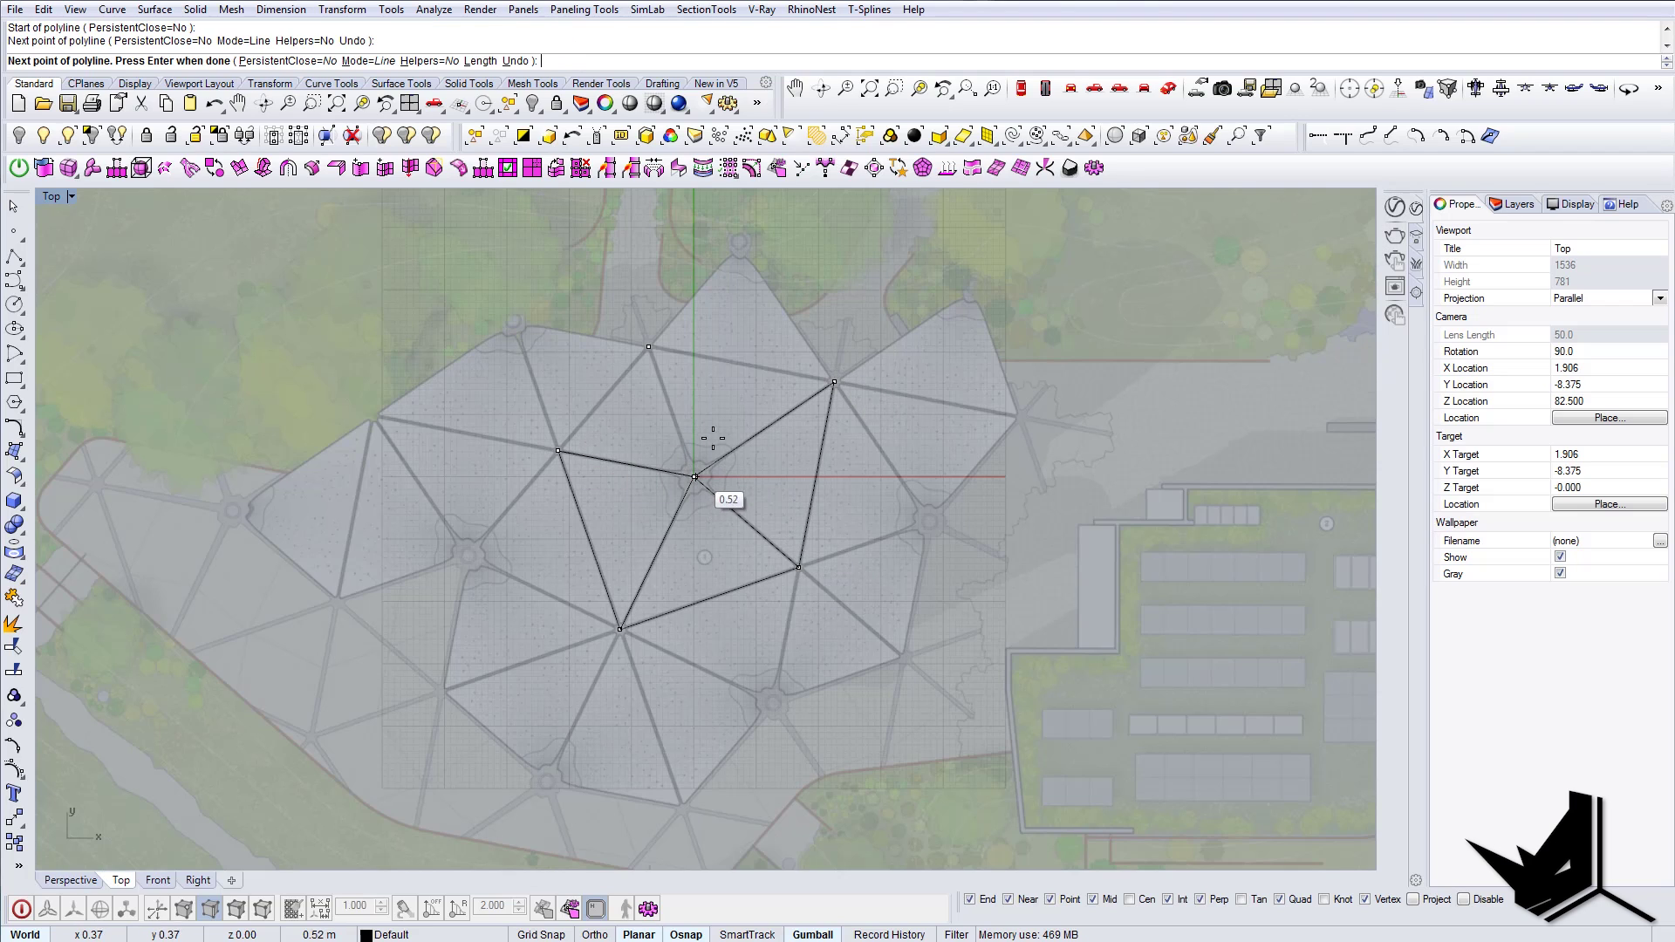
click(834, 381)
click(648, 346)
text(c)
key(Return)
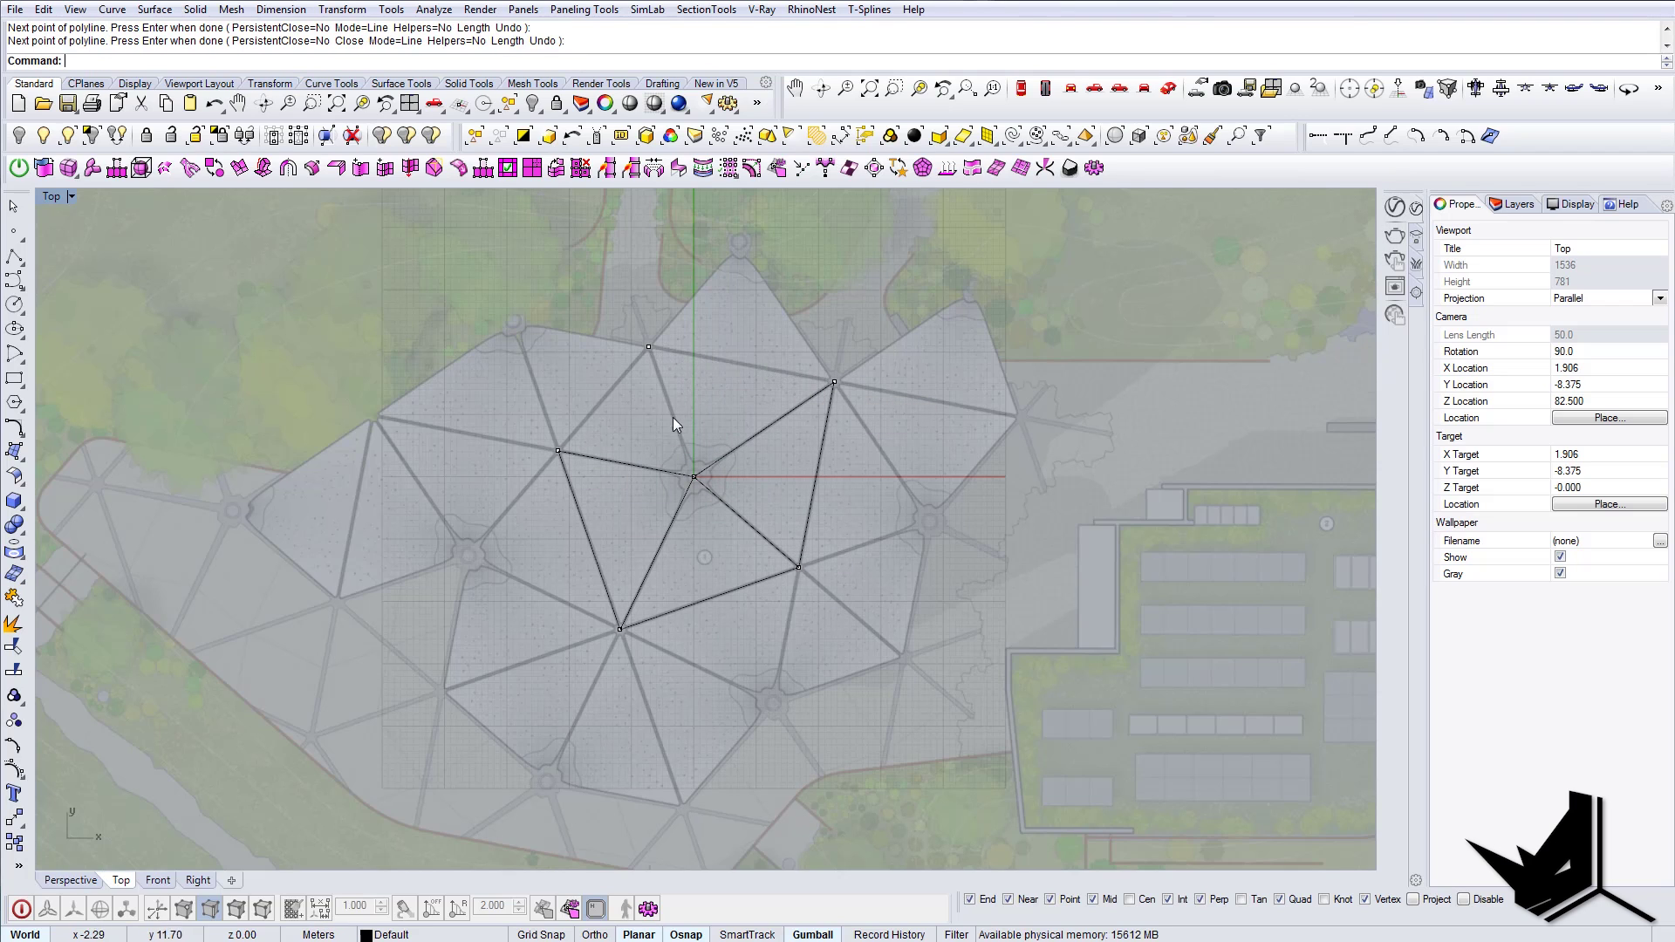
Step: Draw a closed triangular polyline through the west point, the middle column point and the north point
text(PL)
key(Return)
click(558, 451)
click(694, 478)
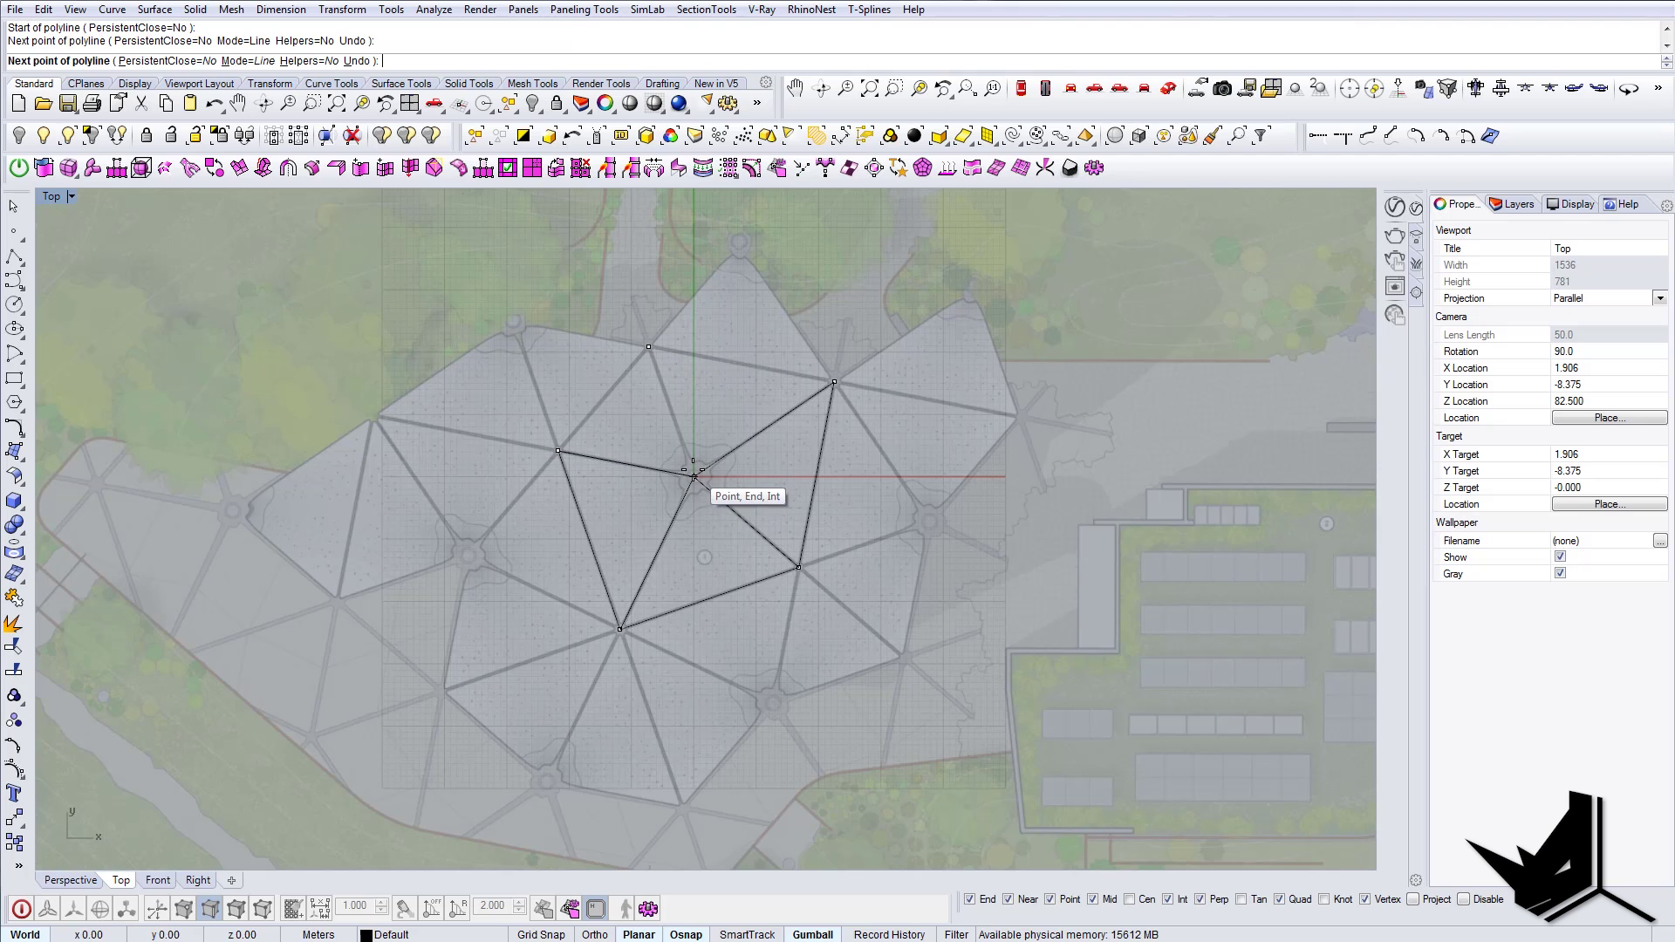
click(649, 347)
text(c)
key(Return)
Step: Draw a closed triangular polyline through the north point, the middle column point and the northeast point
text(PL)
key(Return)
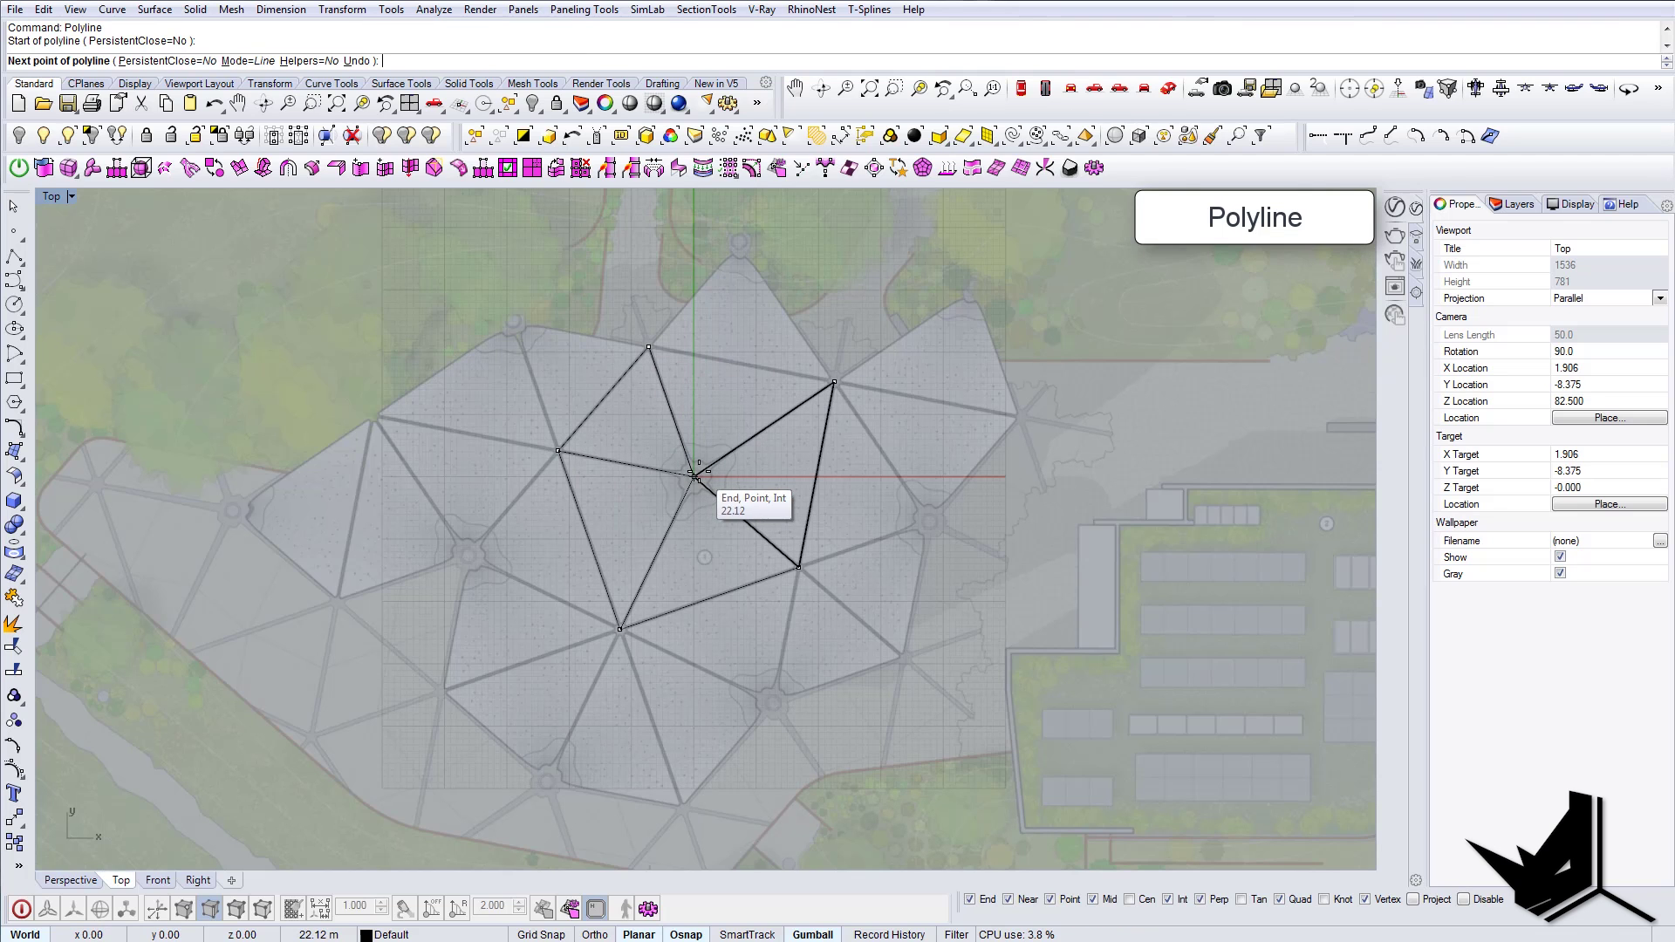
click(695, 477)
click(834, 381)
text(c)
key(Return)
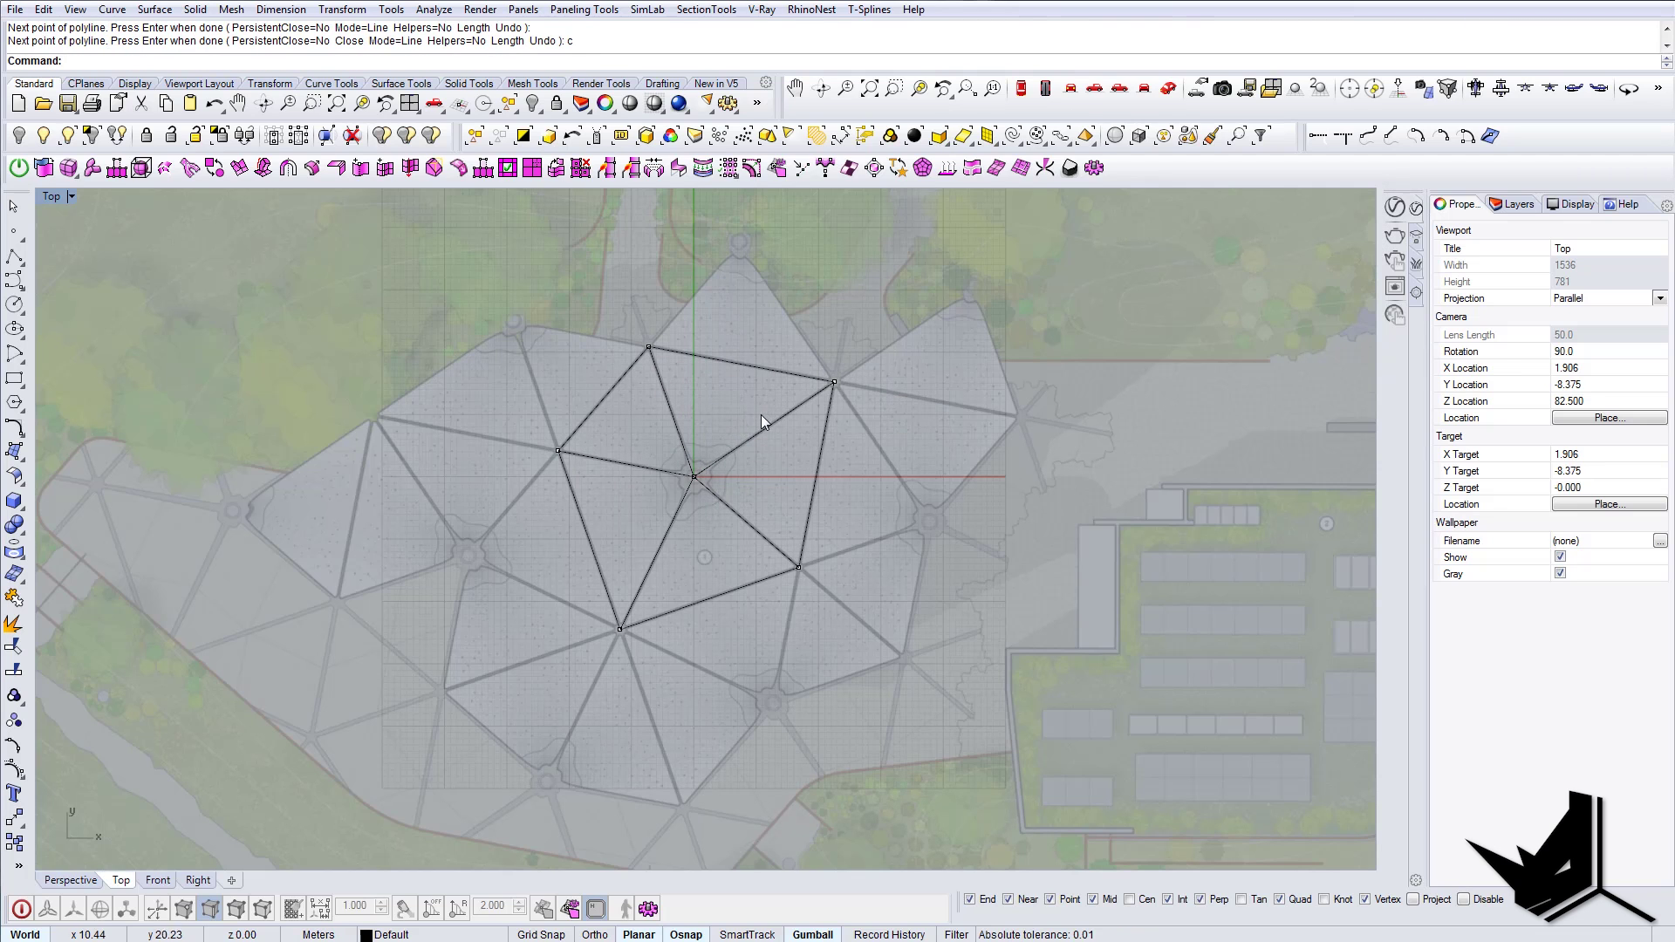
Step: Examine the traced triangular polylines around the middle column point in the perspective view
scroll(761, 415, up, 3)
scroll(772, 420, down, 4)
scroll(783, 400, up, 3)
click(1121, 90)
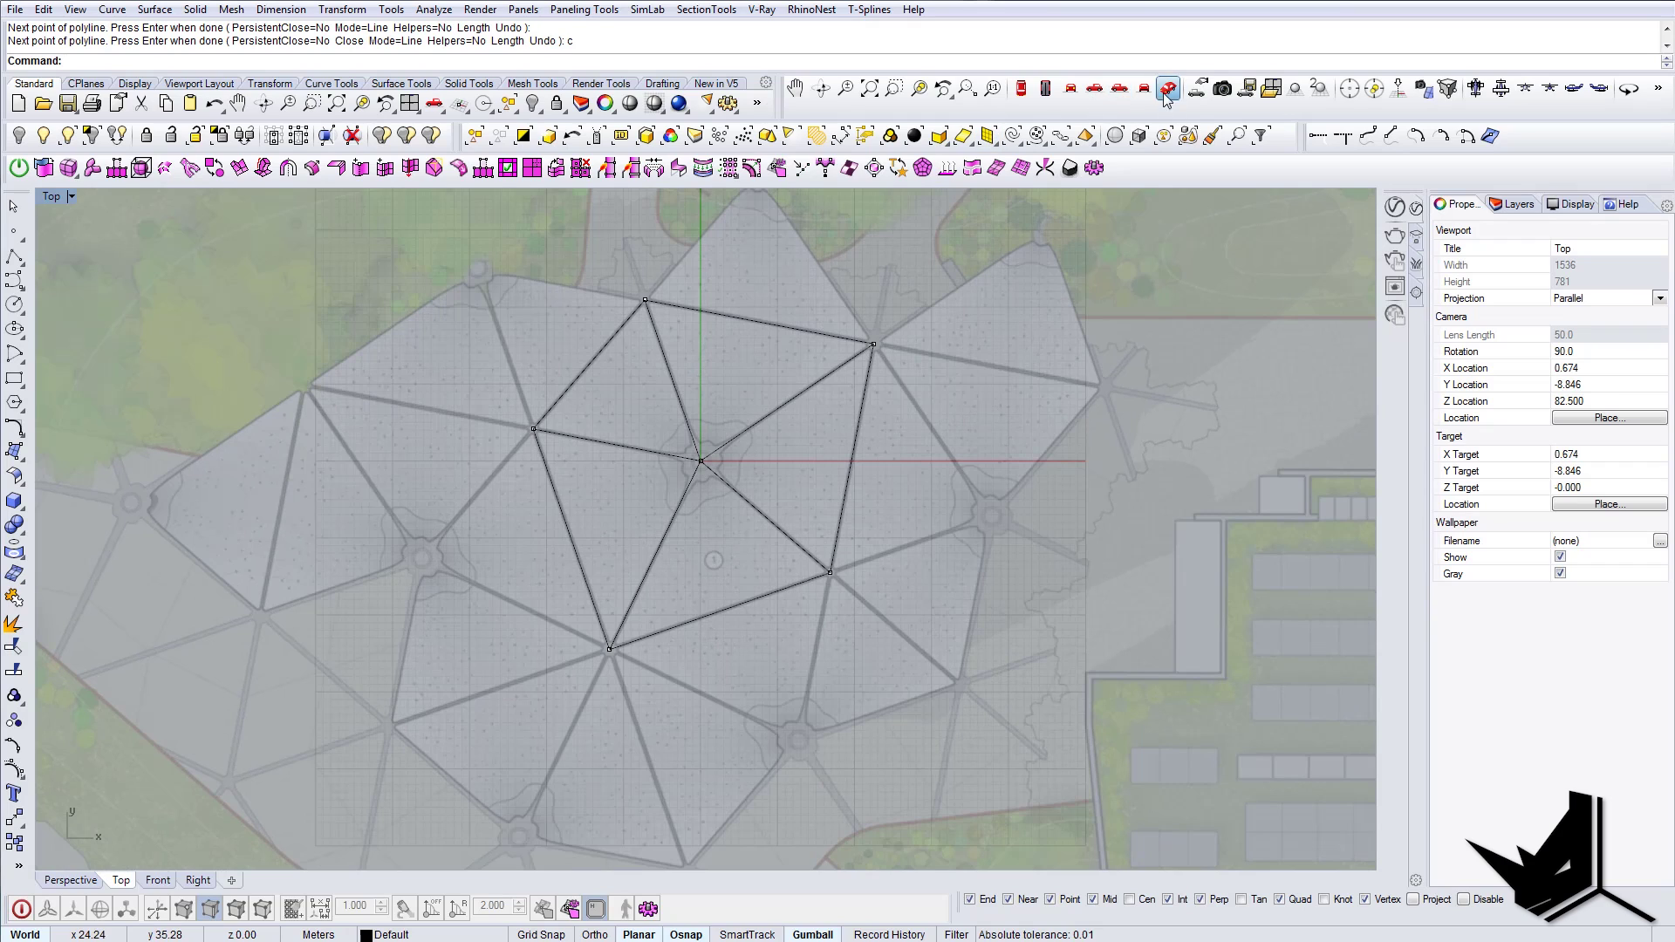
click(673, 504)
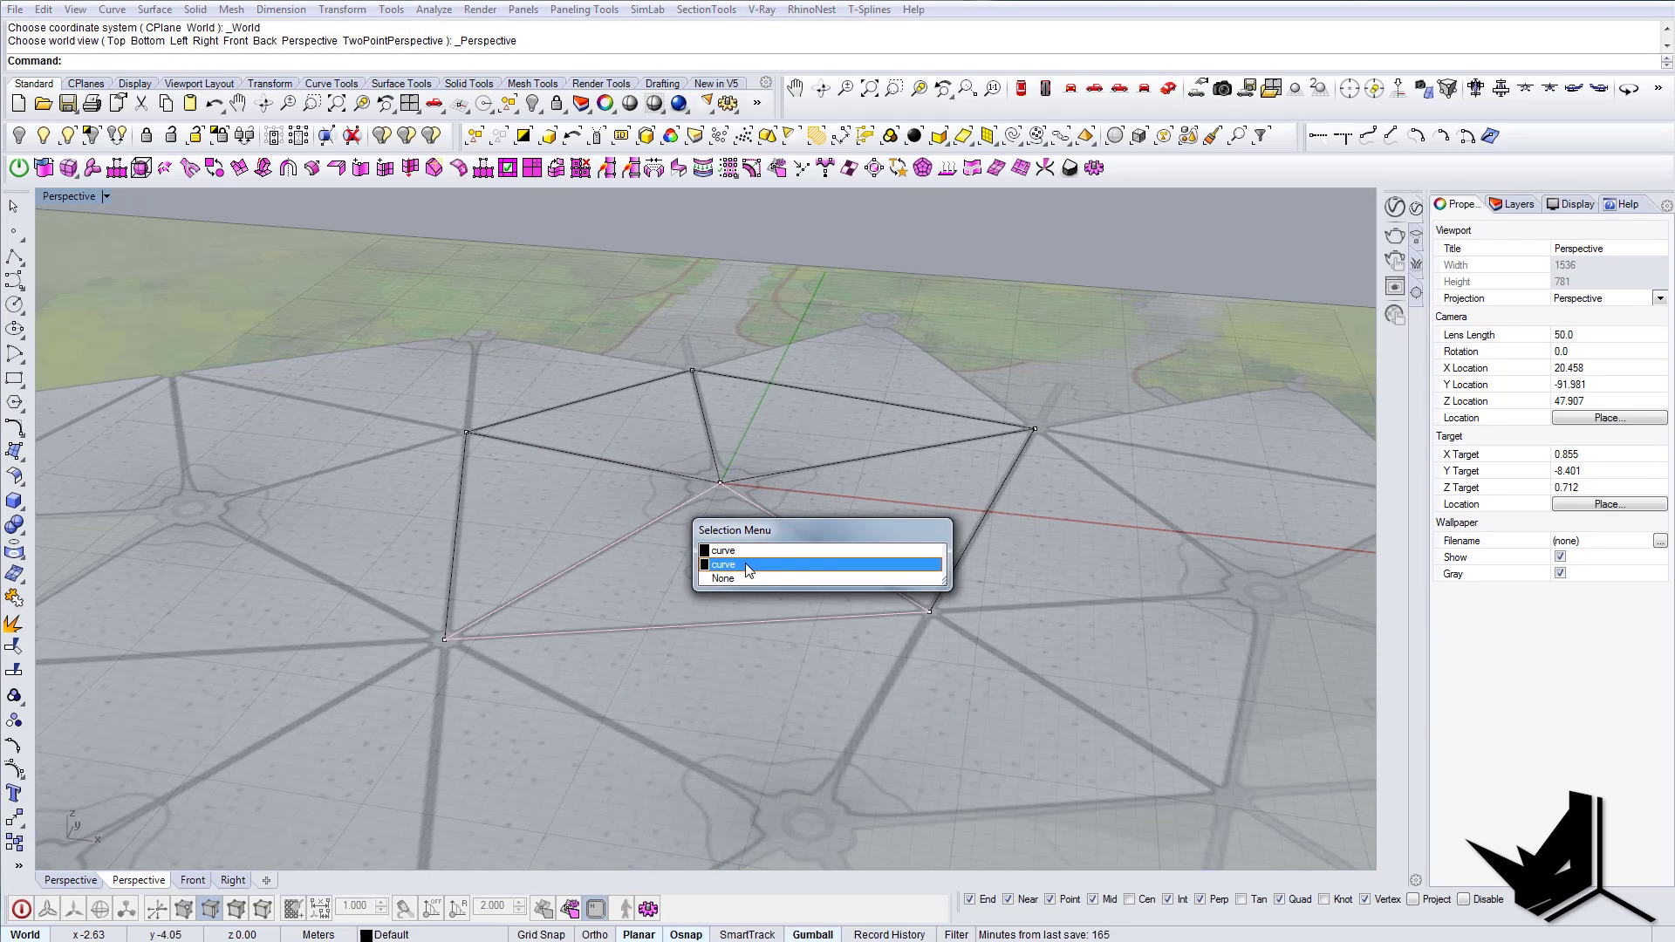
right_drag(843, 486, 757, 669)
drag(724, 471, 715, 395)
scroll(695, 498, down, 6)
key(Escape)
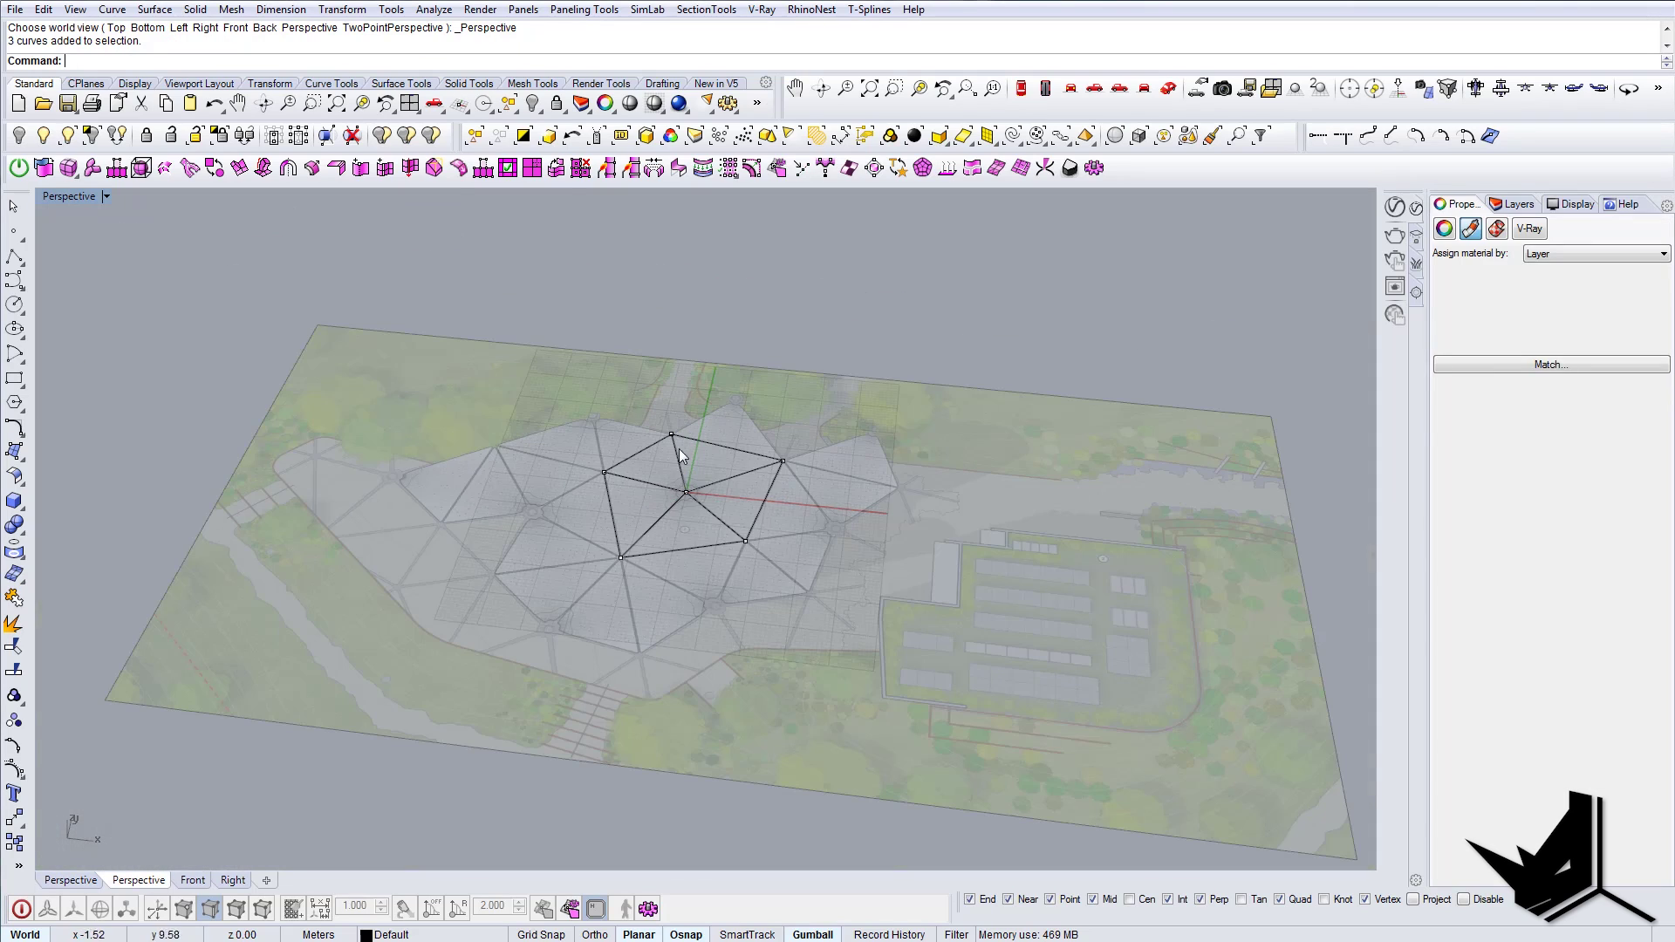
Step: Select all the traced triangular polylines together with their points and lock them
drag(478, 273, 876, 616)
text(Lock)
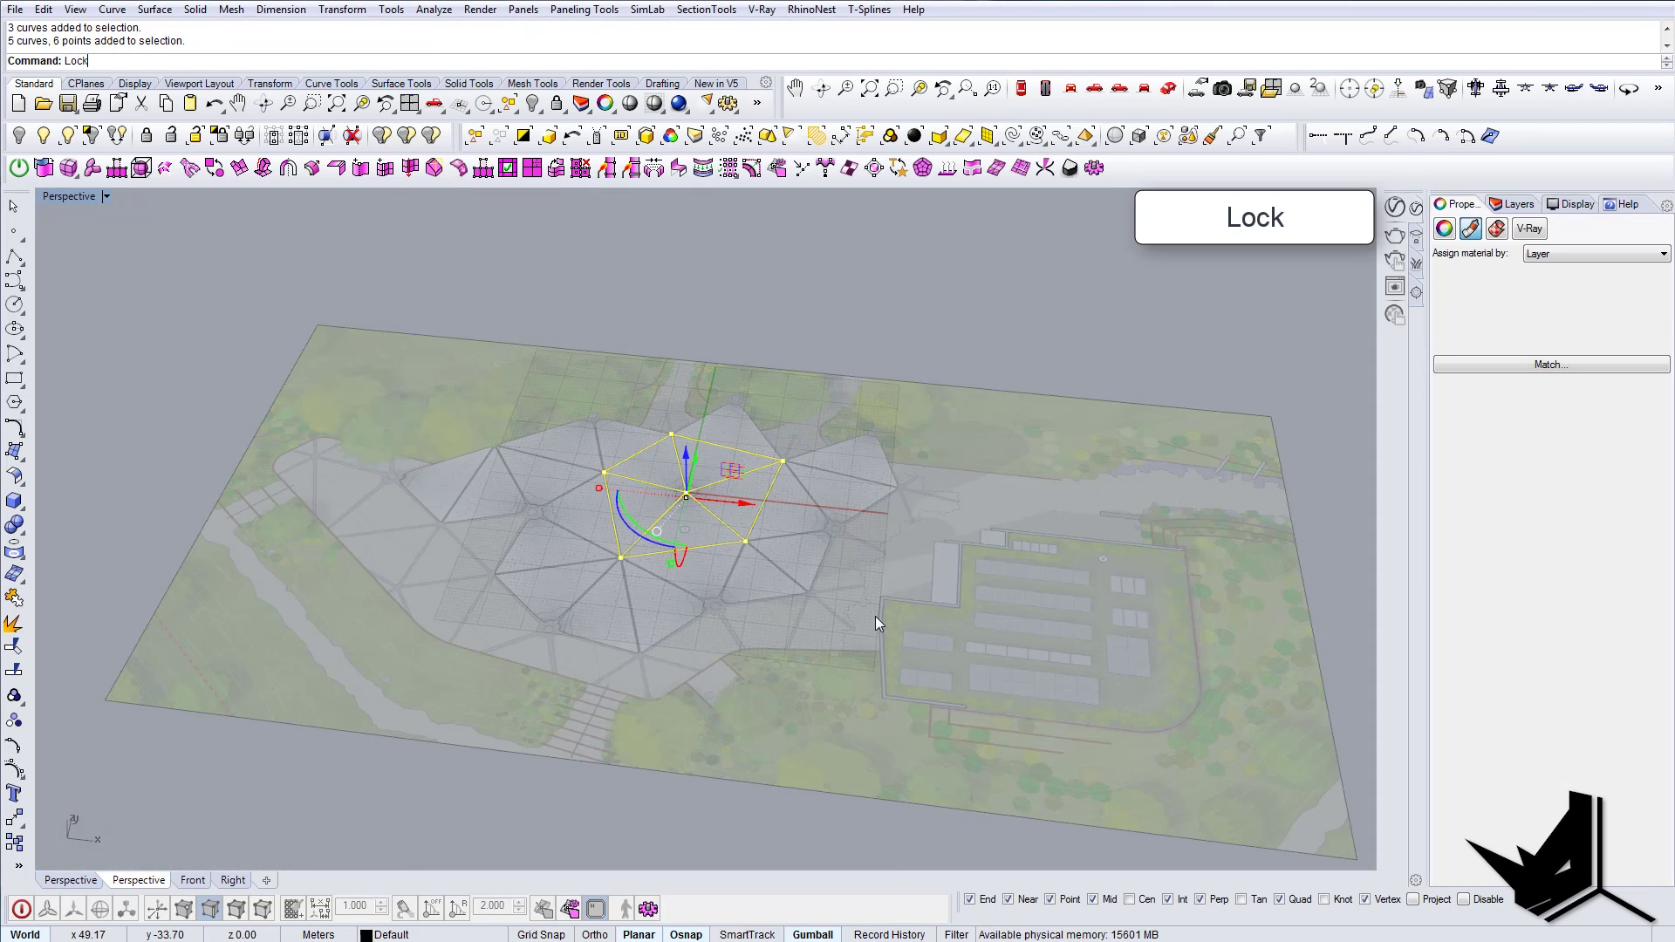
key(Return)
Step: In the top view, draw a circle centred on the middle column point and passing through the southwest point
scroll(730, 468, up, 5)
shift+right_drag(638, 491, 703, 470)
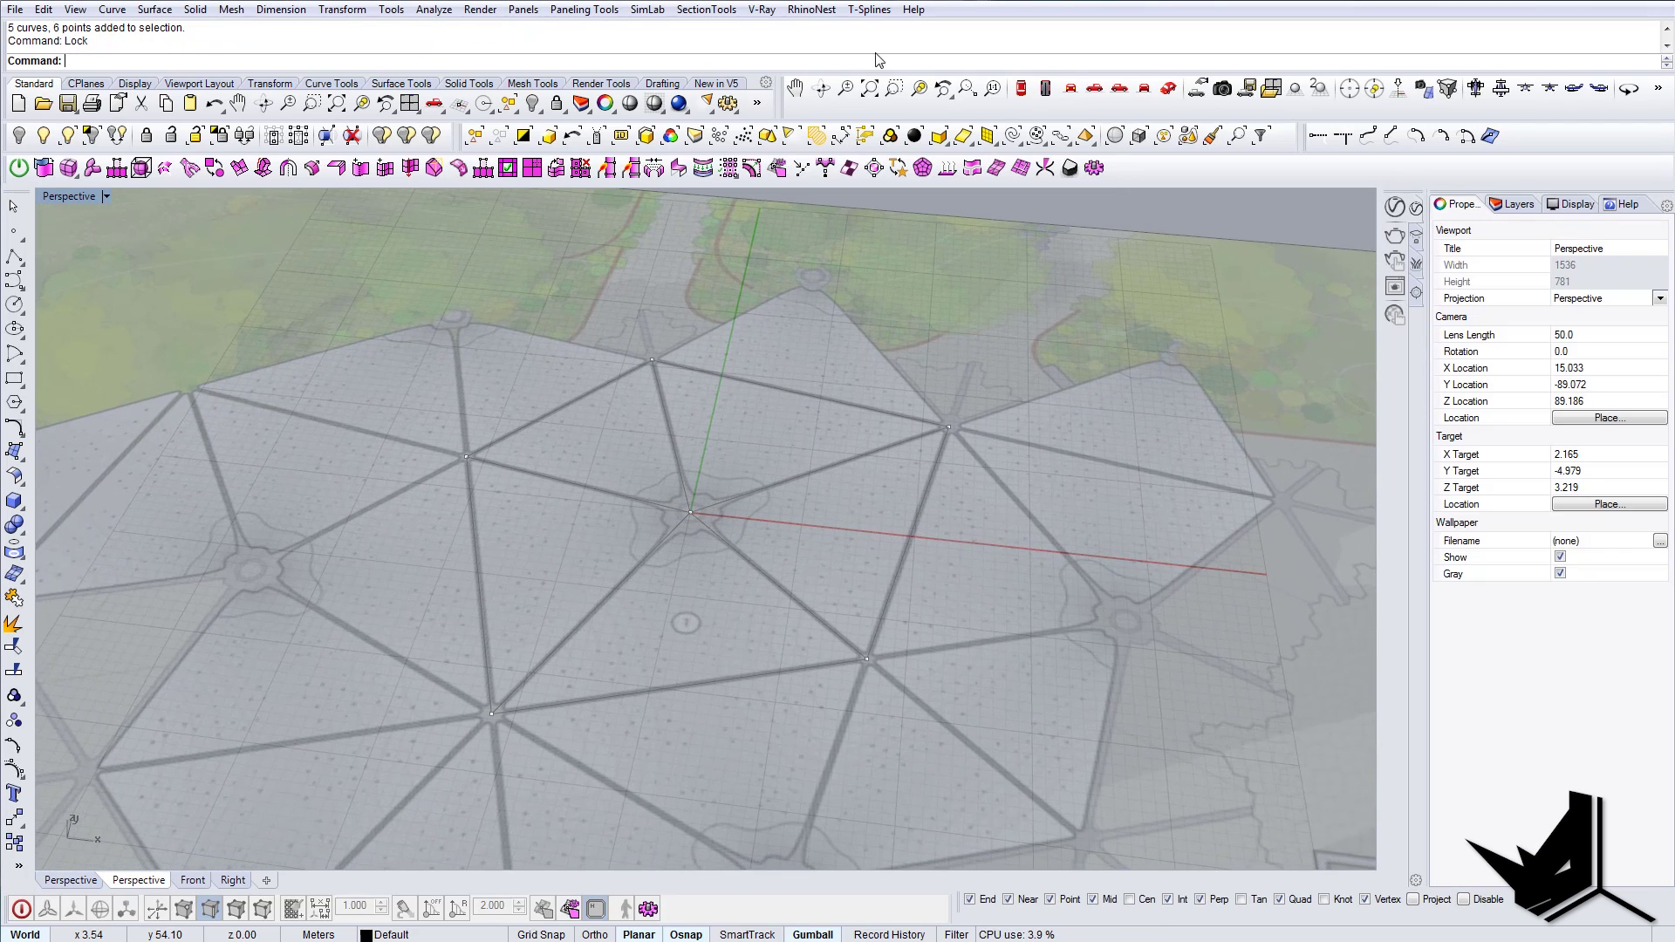
click(1022, 89)
scroll(663, 523, down, 6)
right_drag(654, 530, 665, 495)
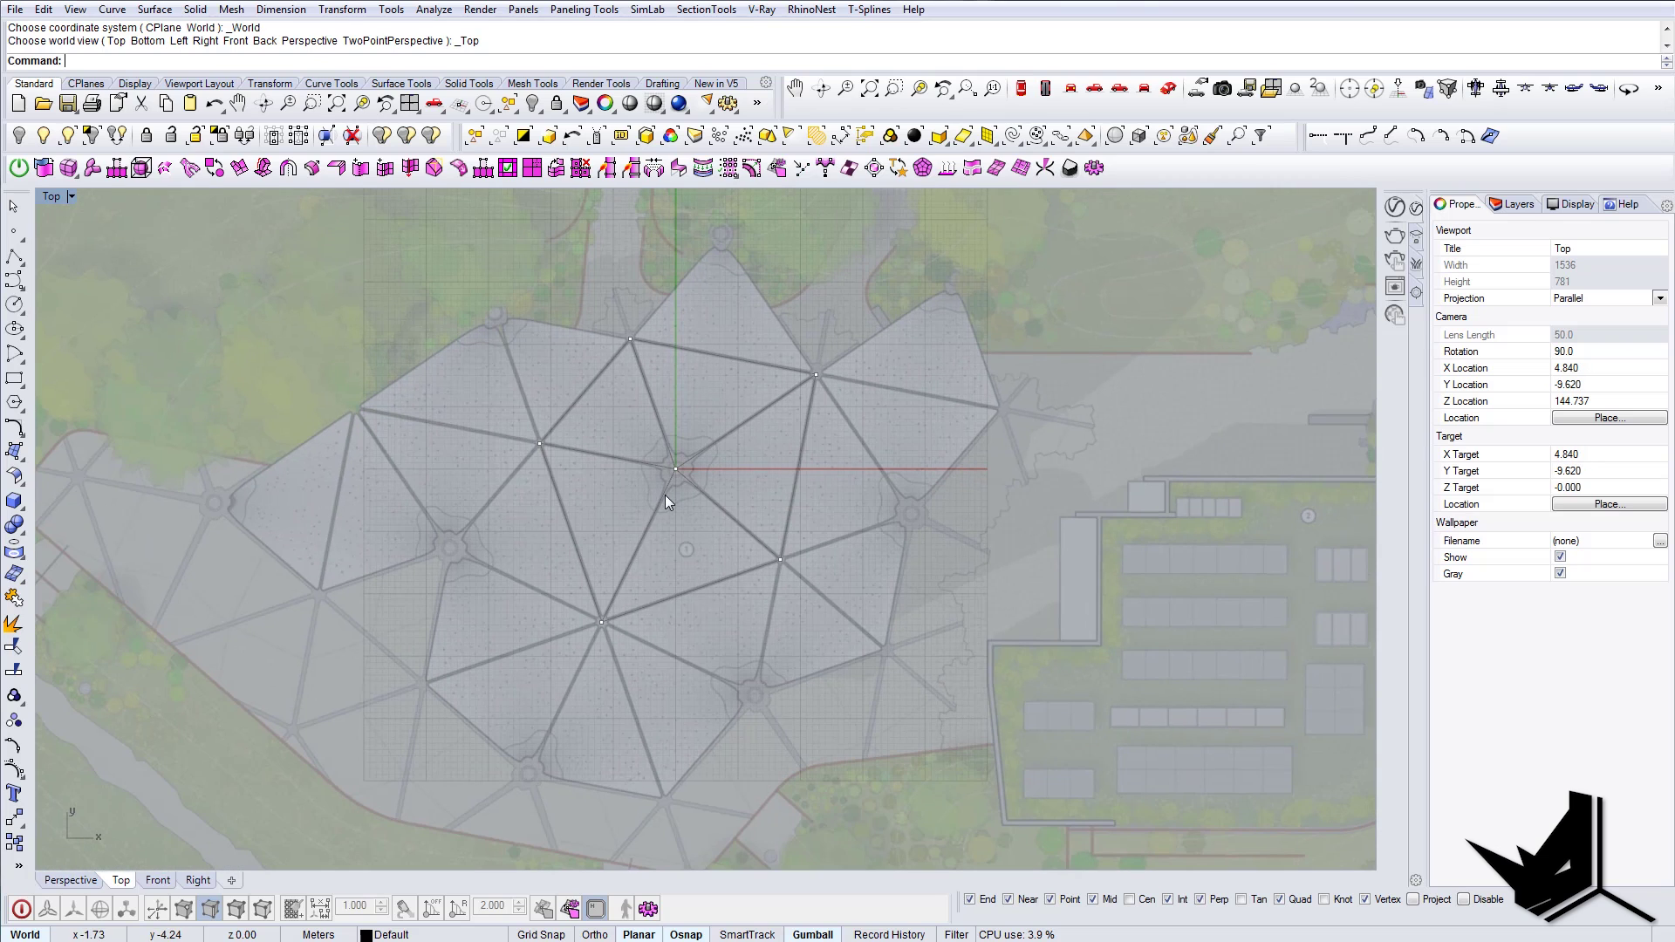
text(Circle)
key(Return)
click(674, 471)
scroll(674, 470, up, 1)
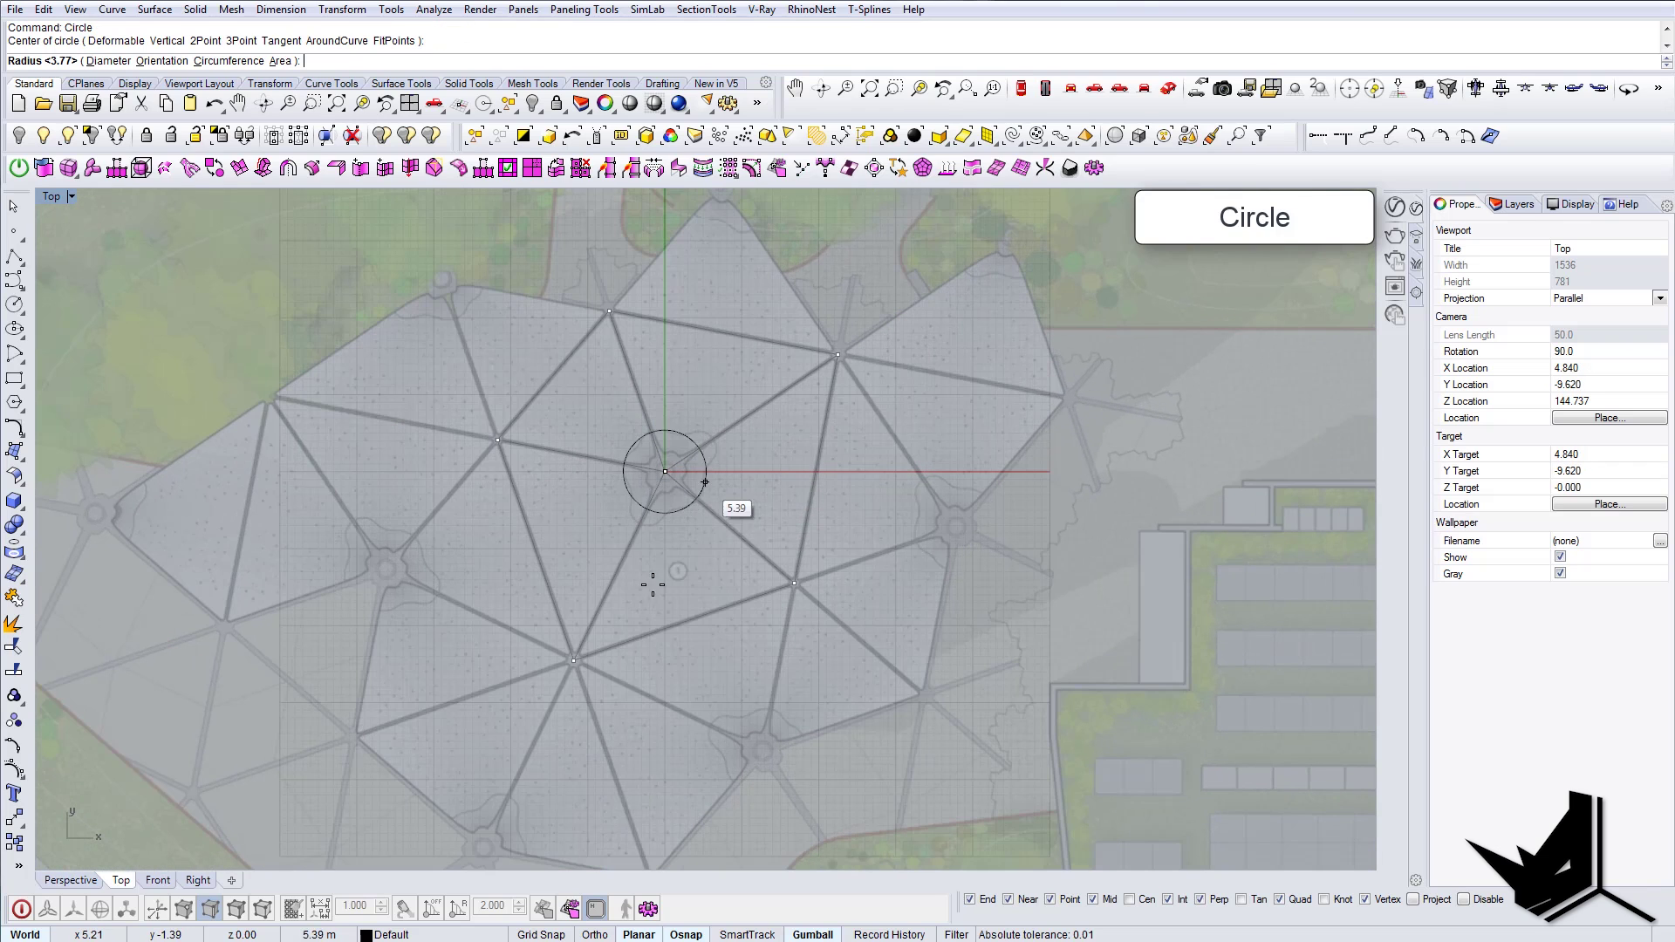
click(574, 660)
scroll(700, 530, down, 2)
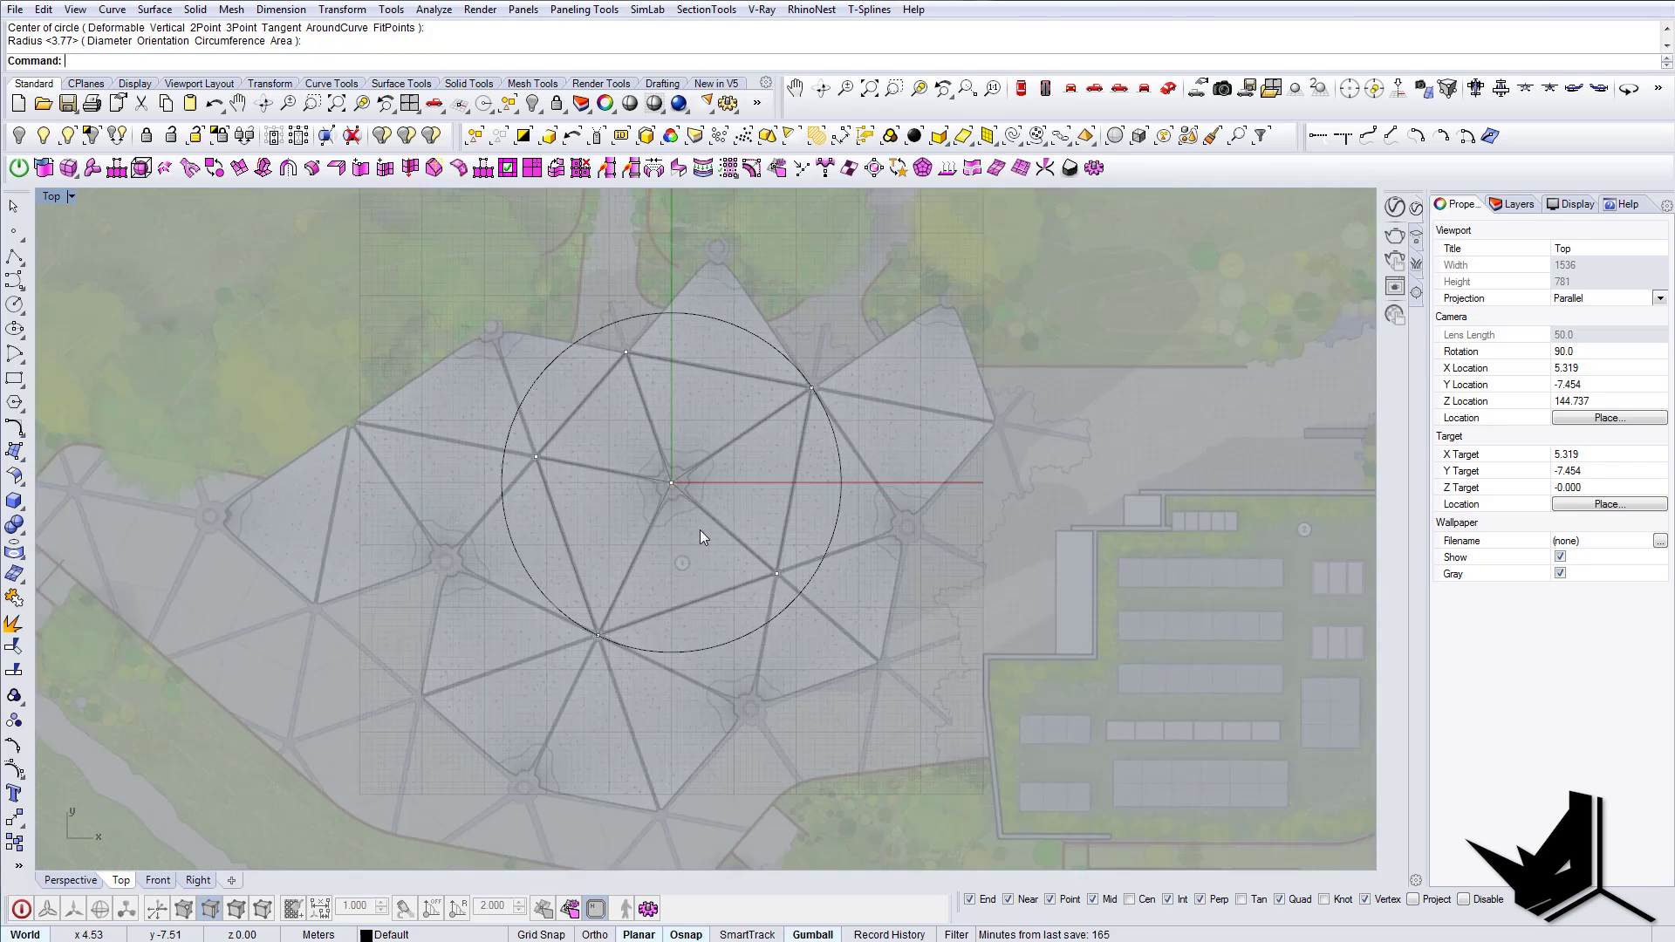
Step: Draw a second, smaller circle of about 14.41 m radius centred on the middle column point
scroll(666, 506, up, 2)
right_click(667, 506)
click(713, 478)
scroll(811, 519, up, 1)
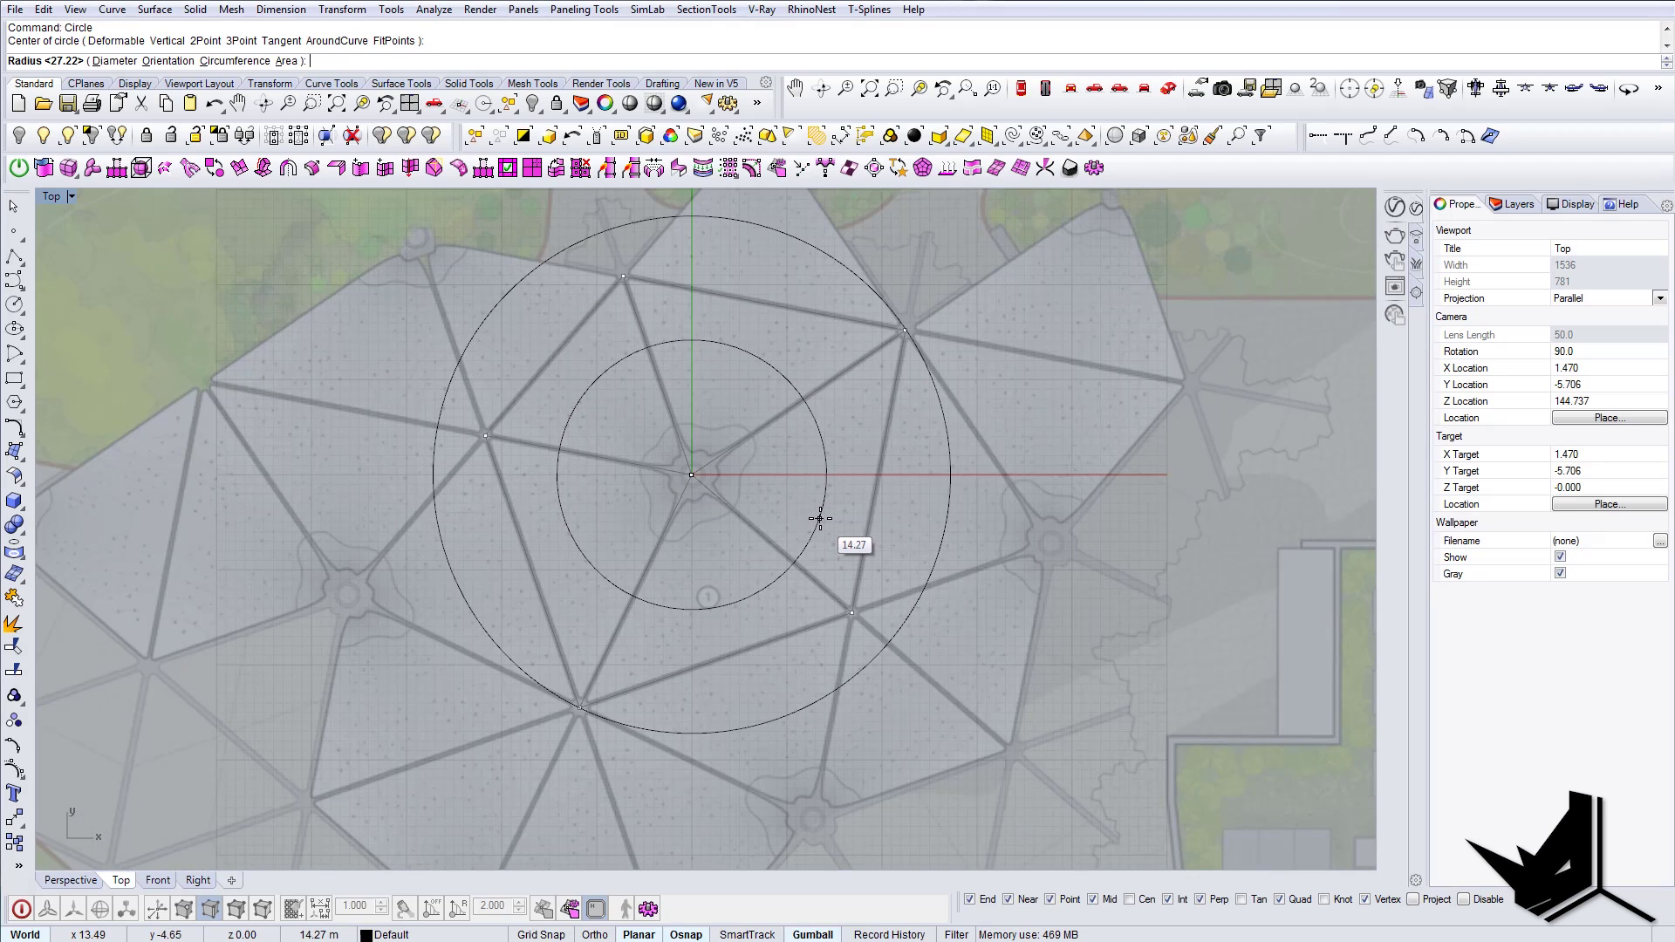
click(822, 520)
scroll(824, 517, down, 3)
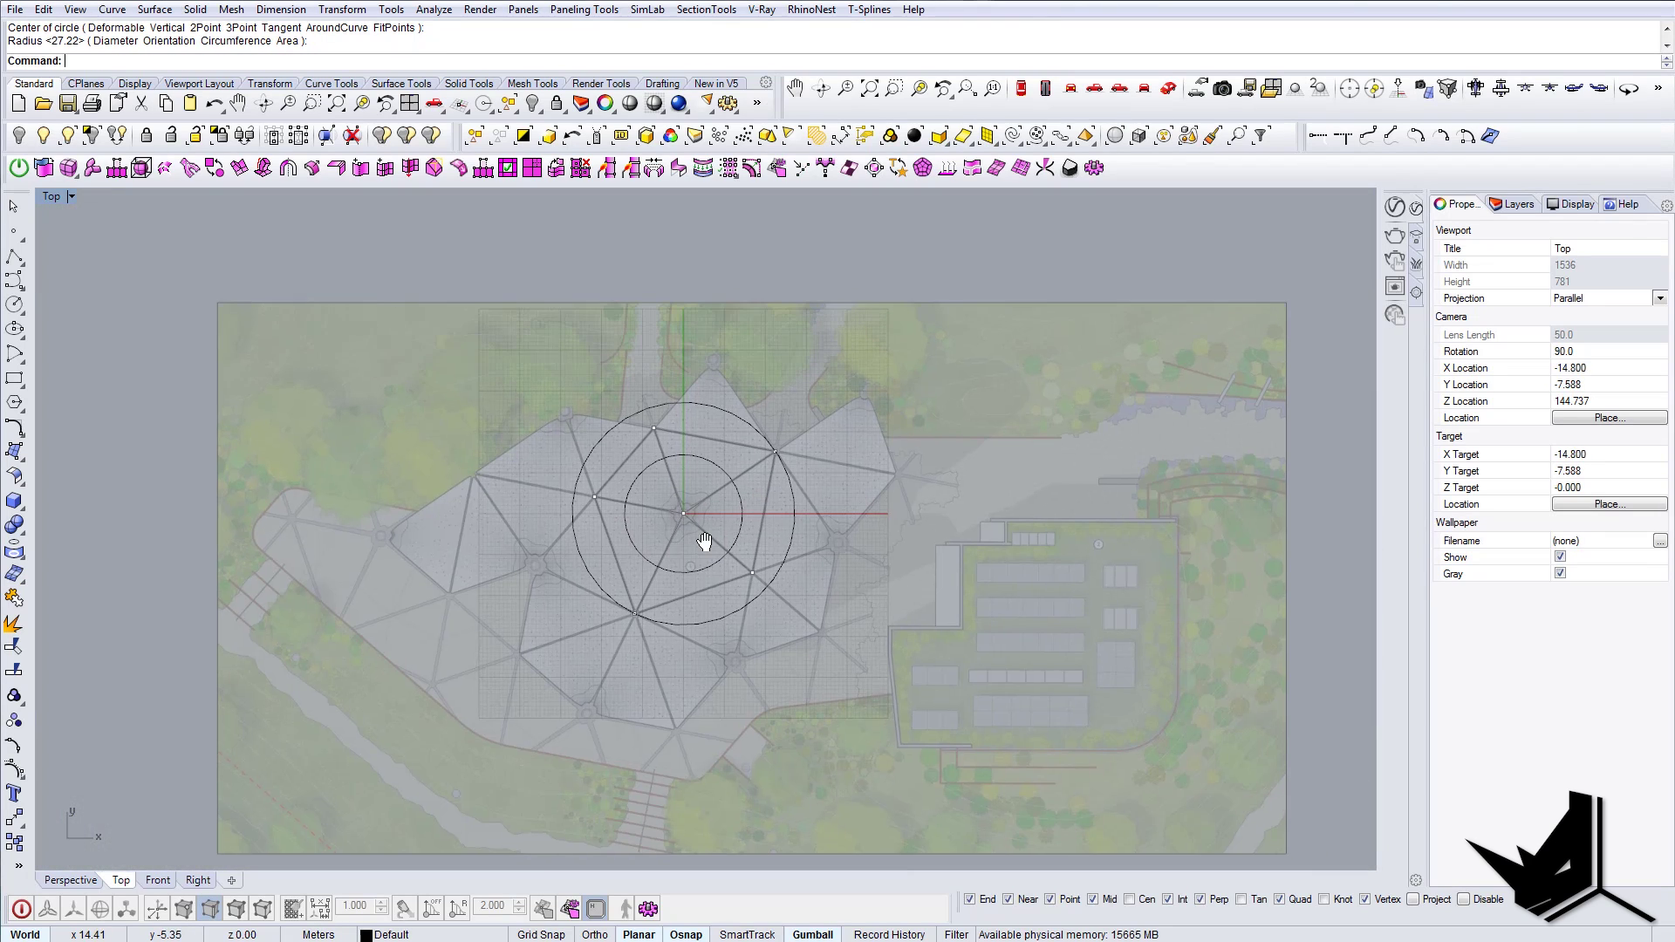
scroll(688, 490, up, 3)
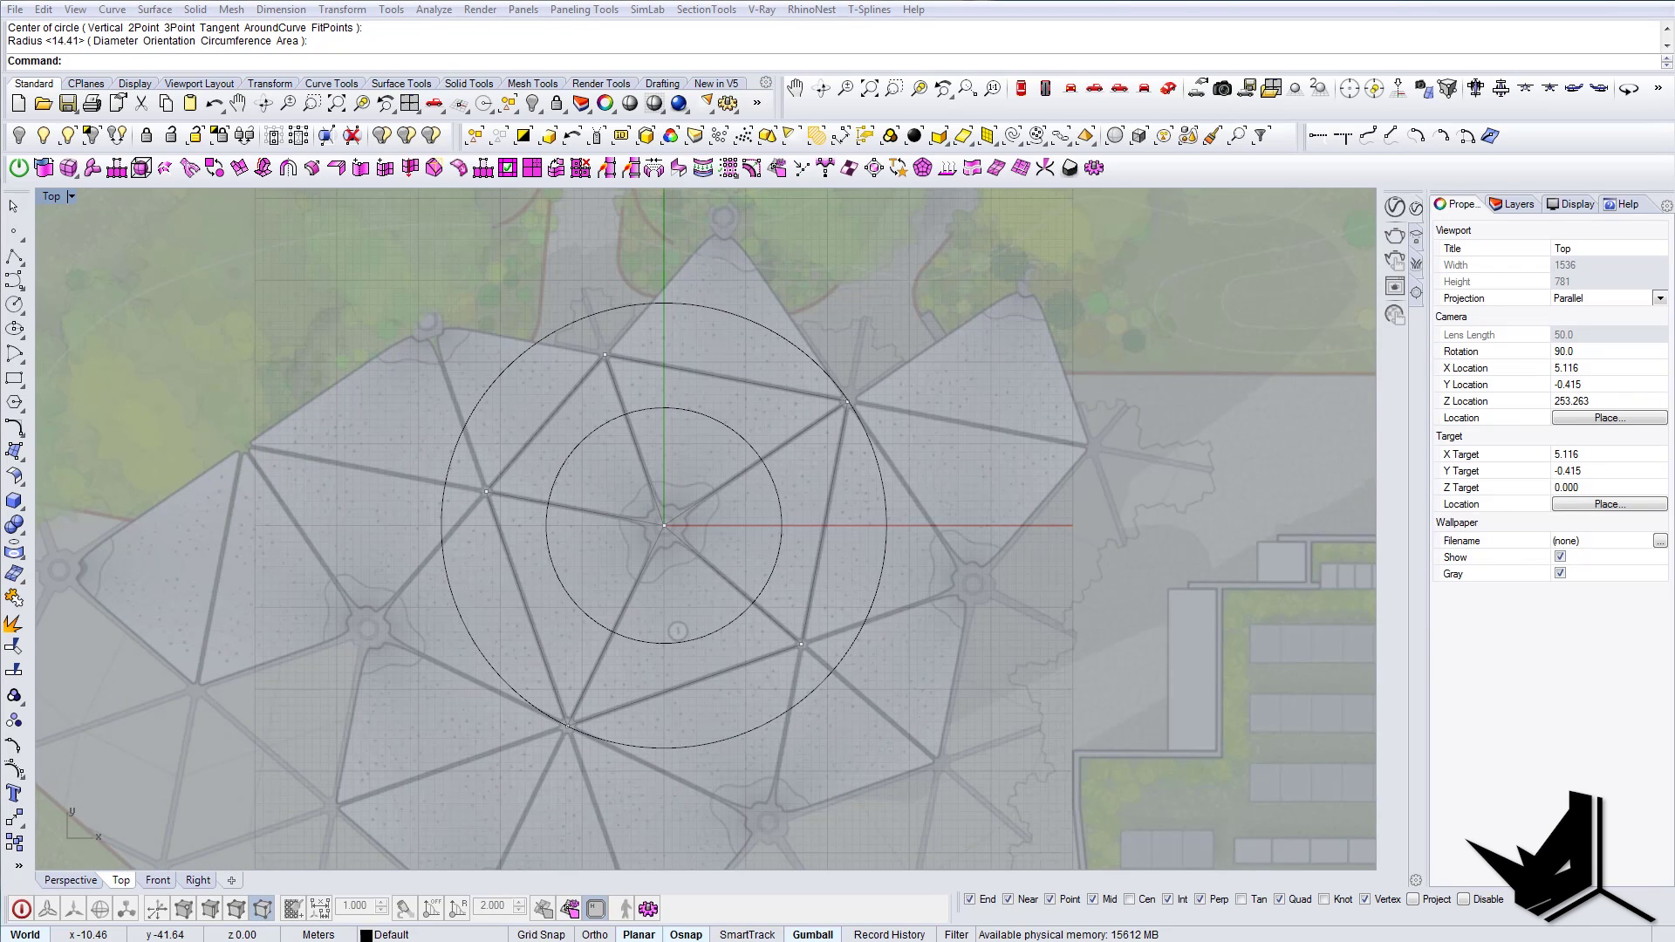
Step: Switch to Windows Photo Viewer and move and resize its window to show the whole pavilion diagram sheet
key(alt+Tab)
scroll(781, 726, down, 5)
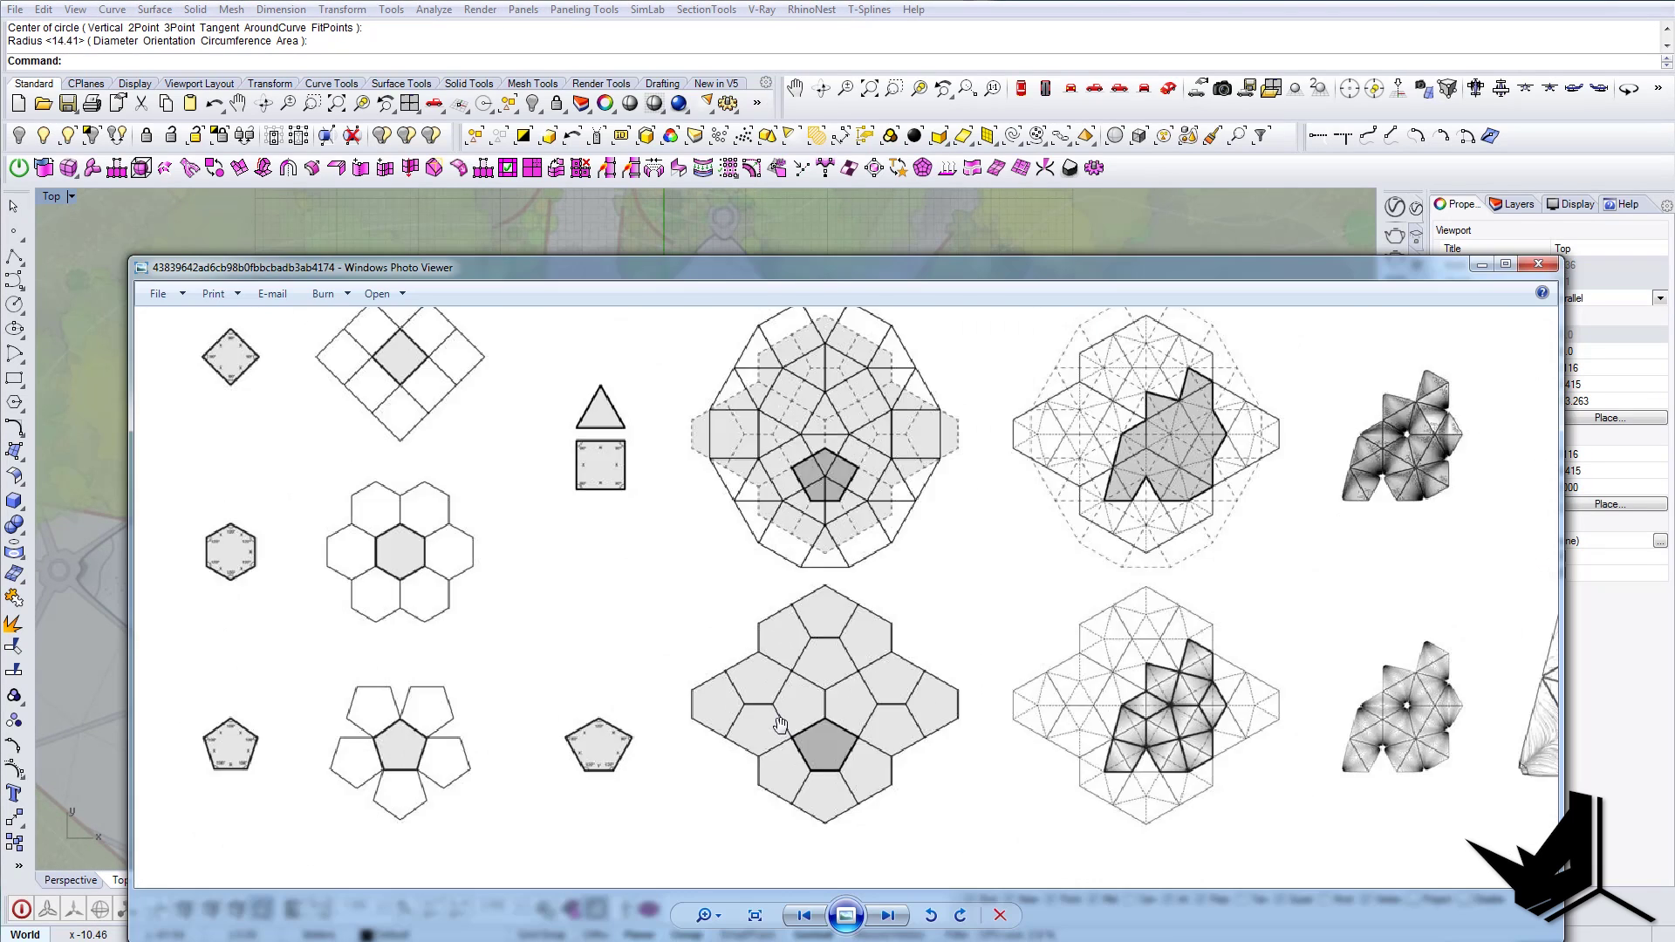
drag(843, 267, 781, 129)
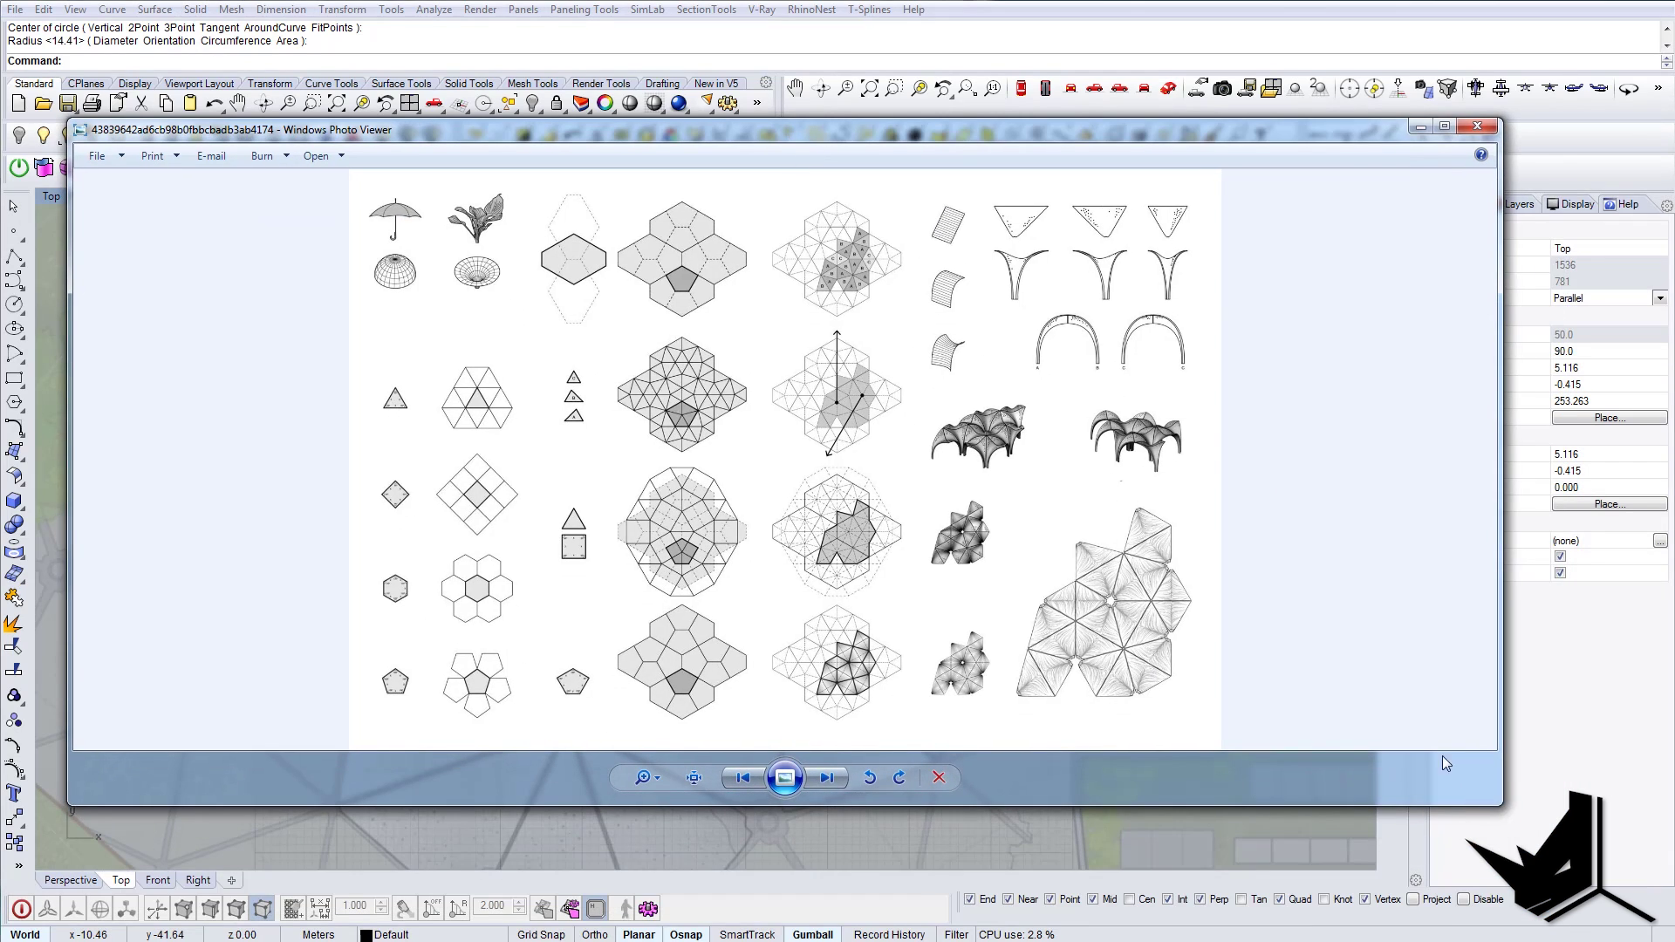
drag(1499, 807, 1264, 872)
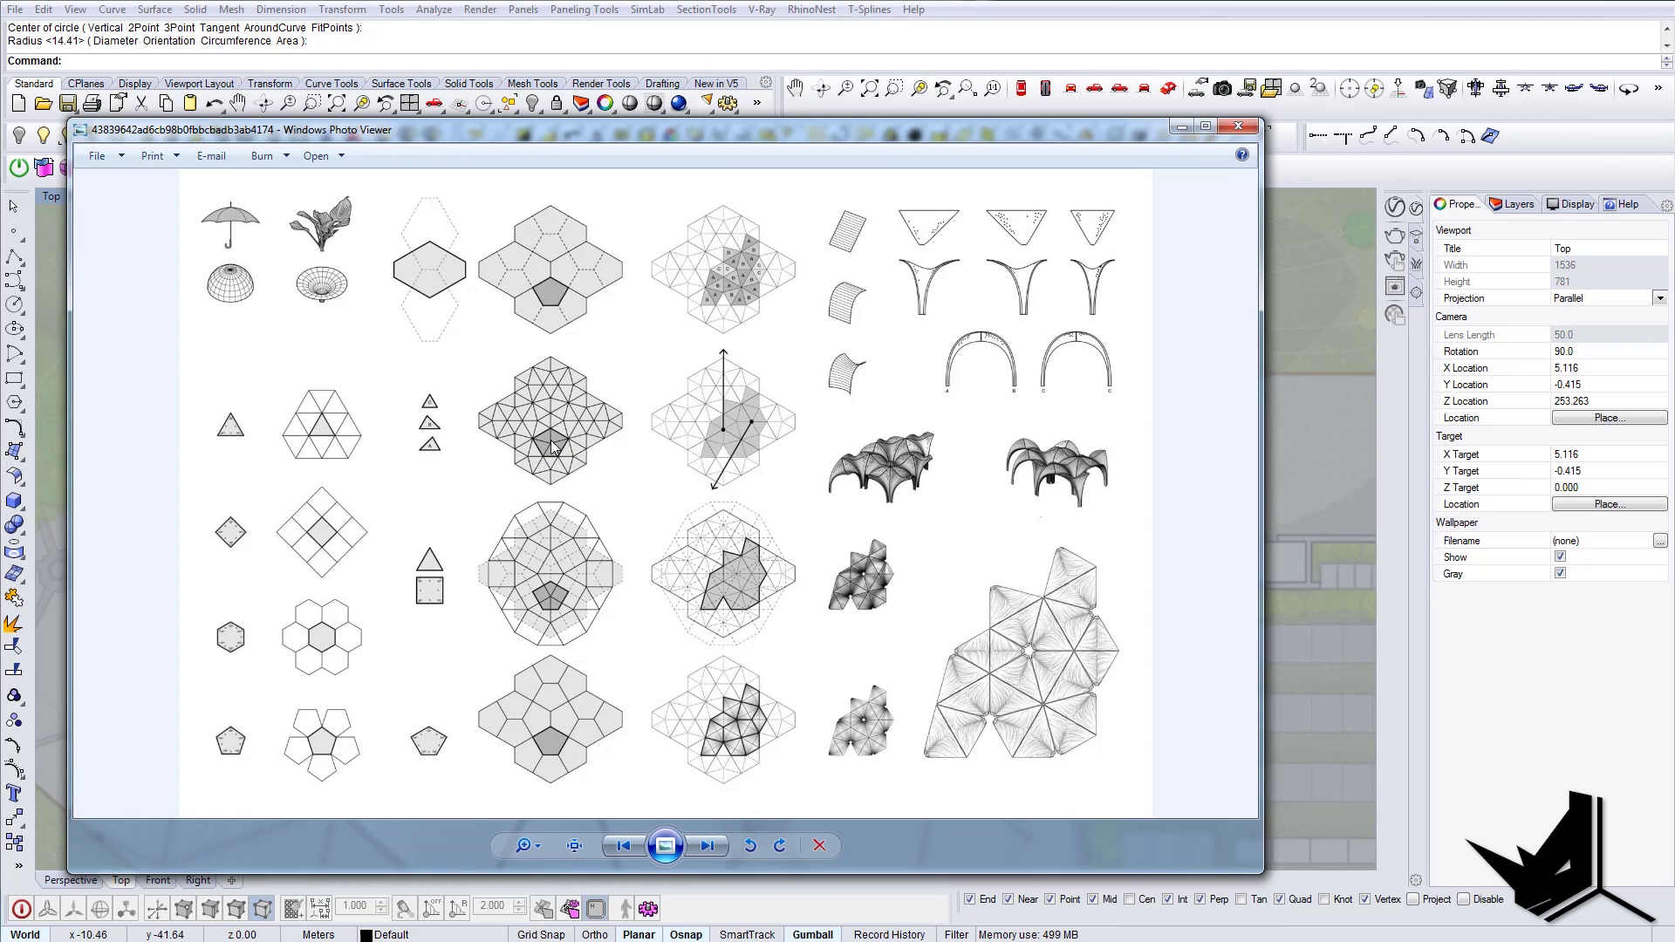
Step: Examine the pentagonal tiling, the A, B and C triangle modules and the roof layout diagrams, and minimise the reference image
scroll(474, 453, up, 5)
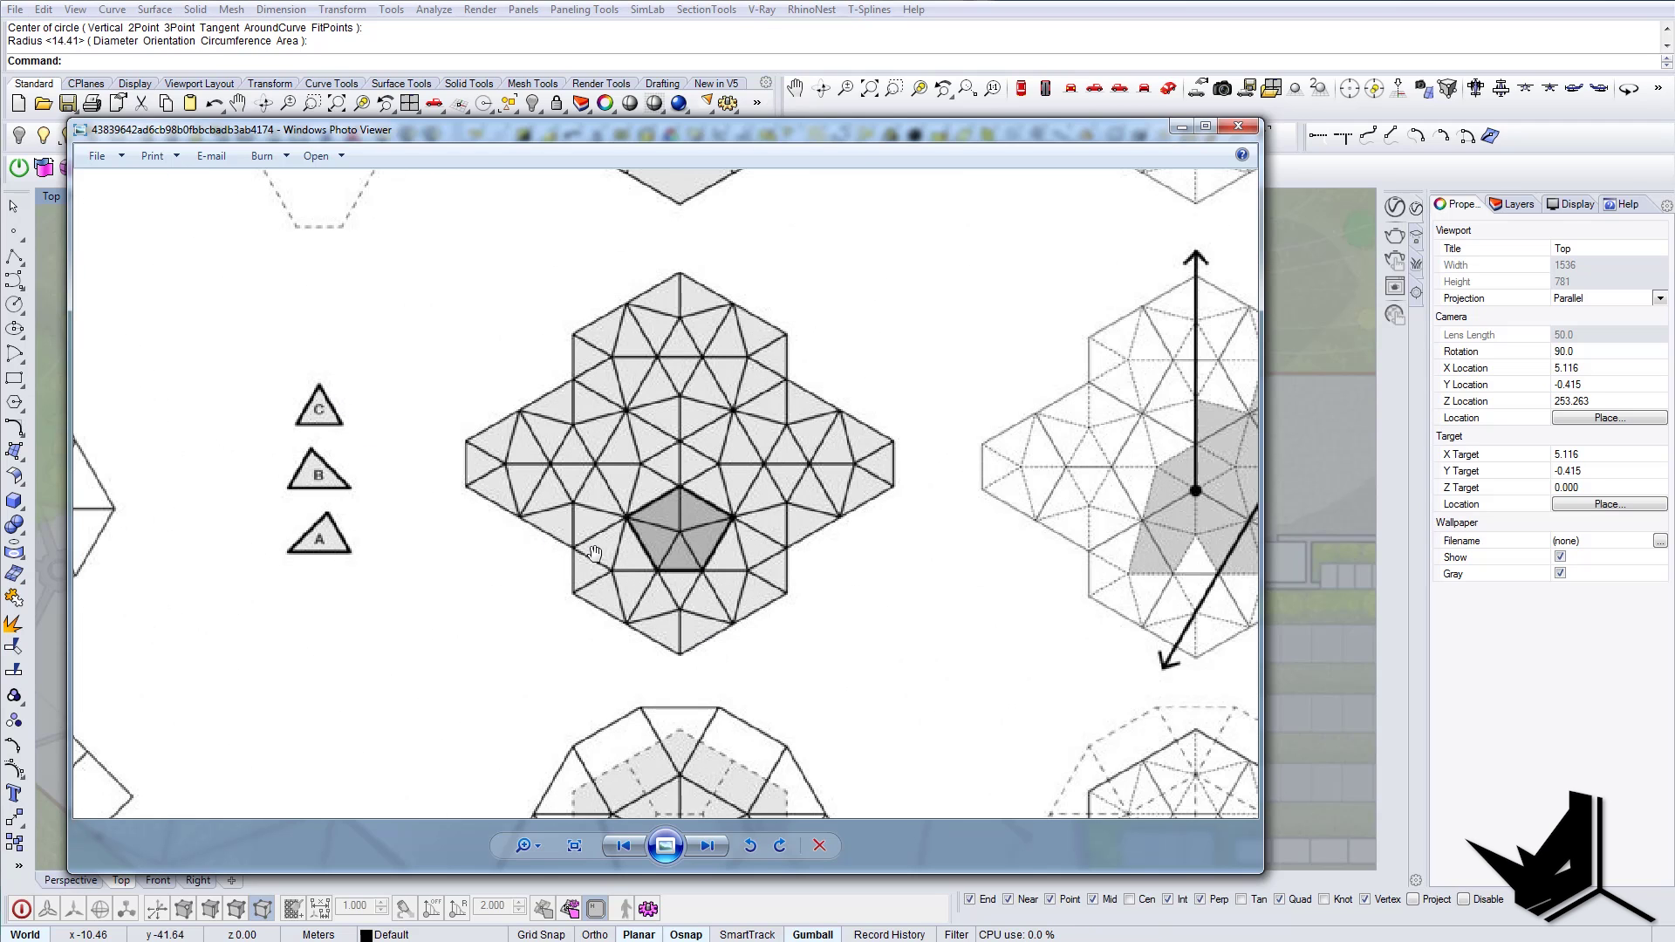
scroll(348, 493, down, 2)
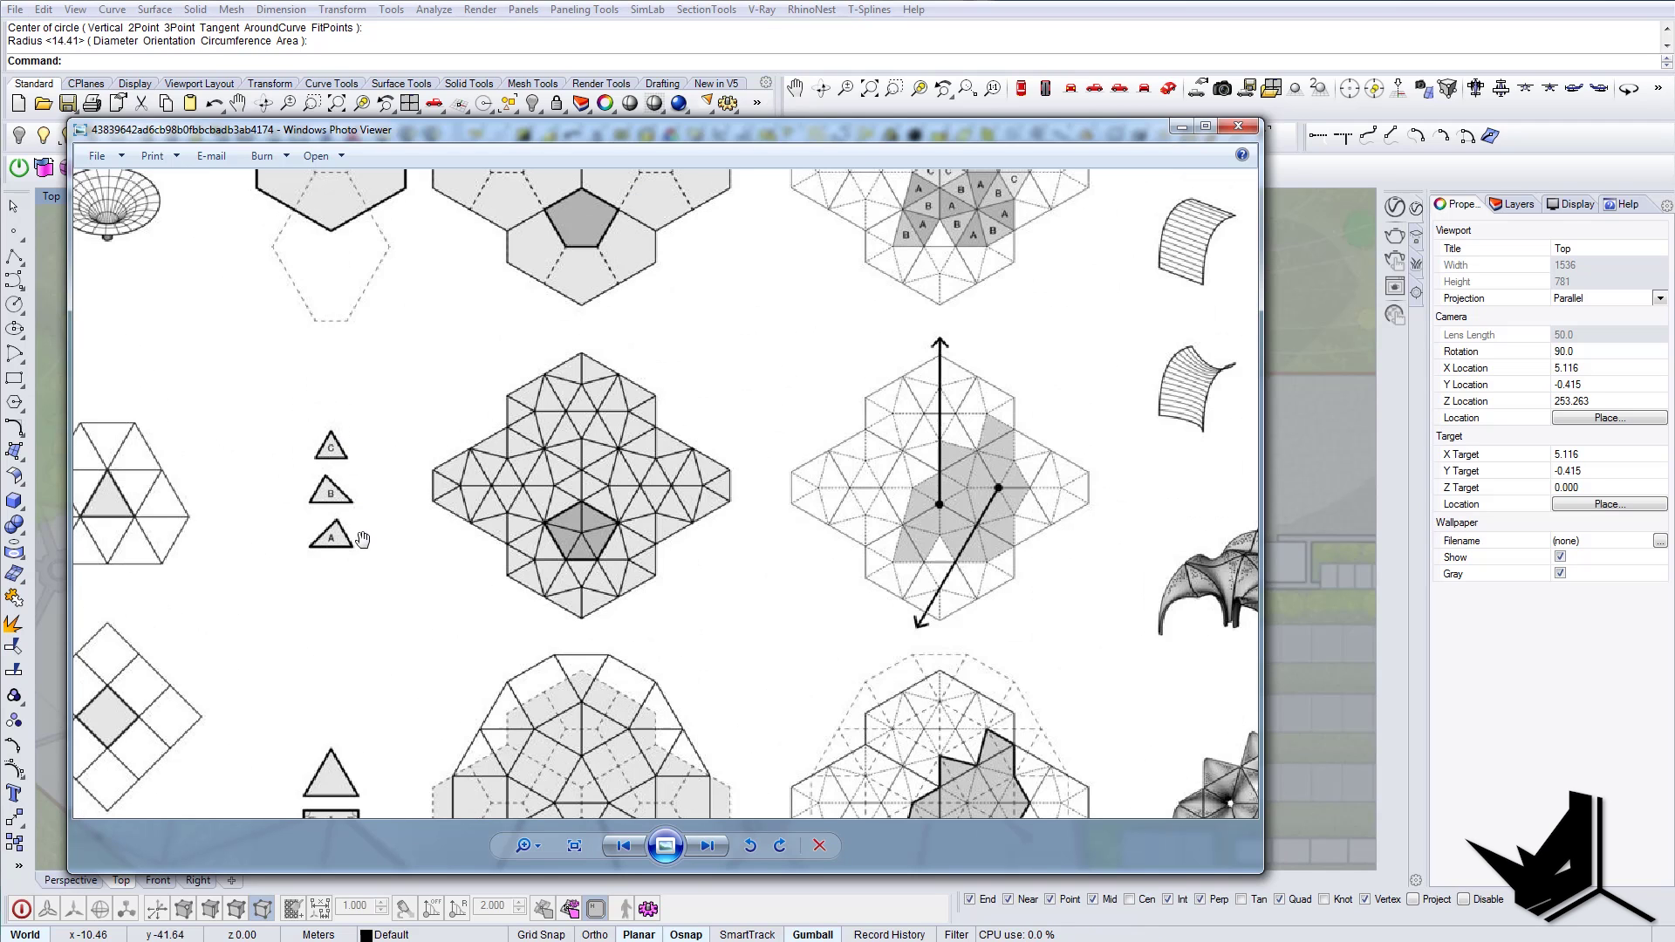
scroll(571, 548, down, 3)
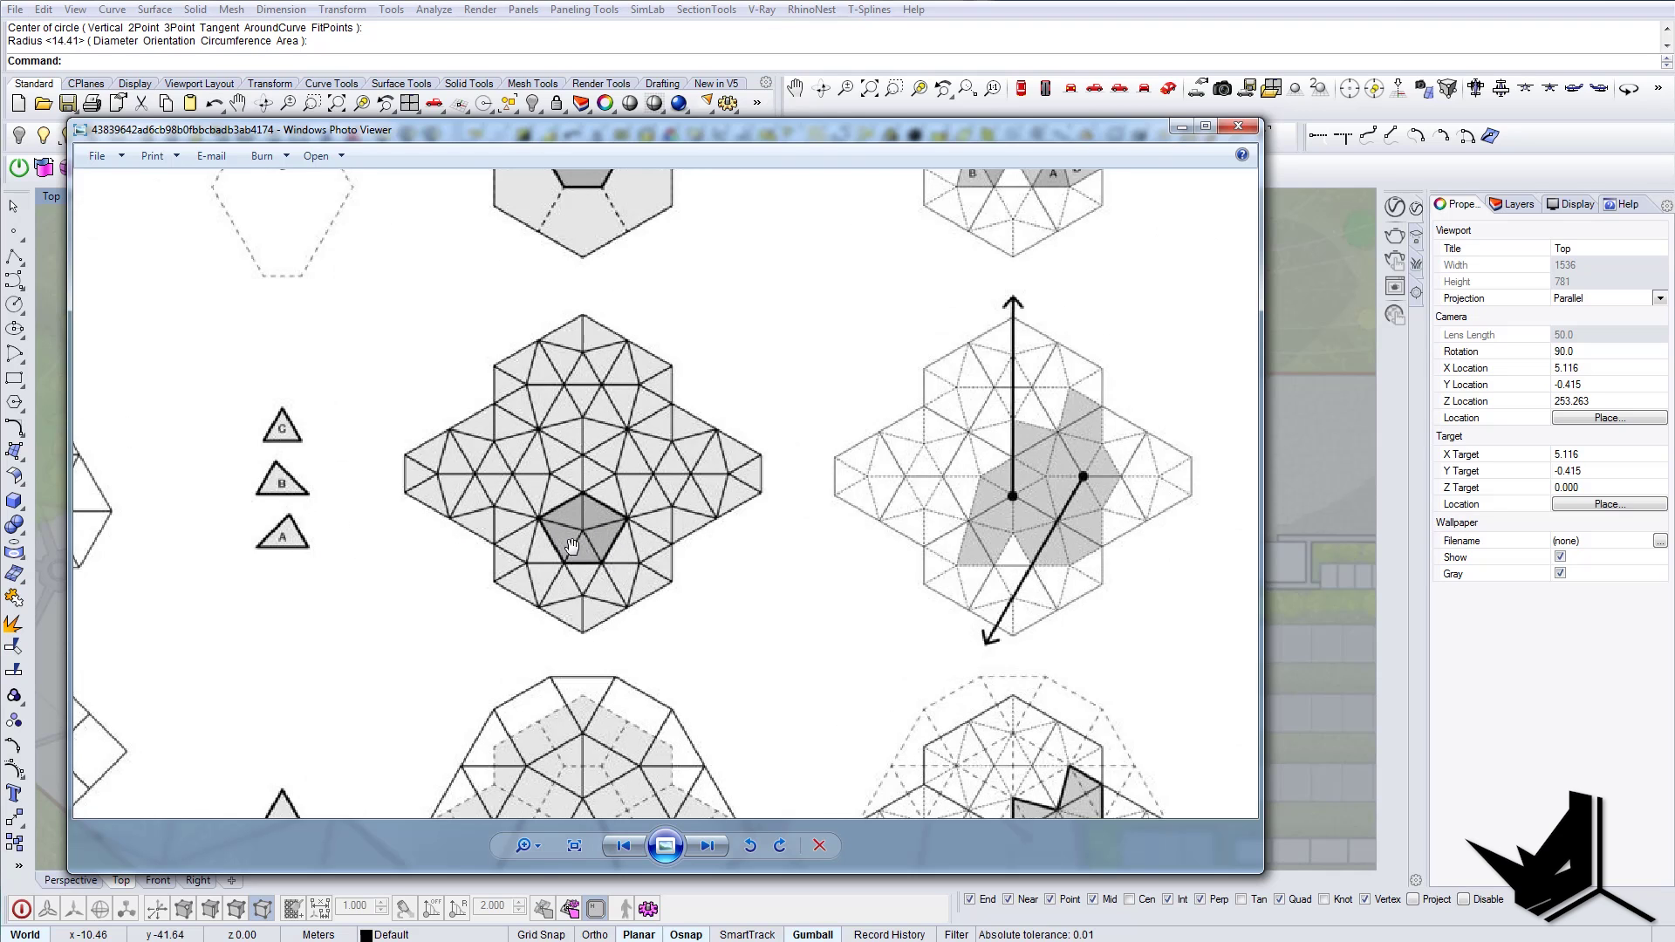
scroll(822, 585, up, 1)
scroll(731, 524, down, 2)
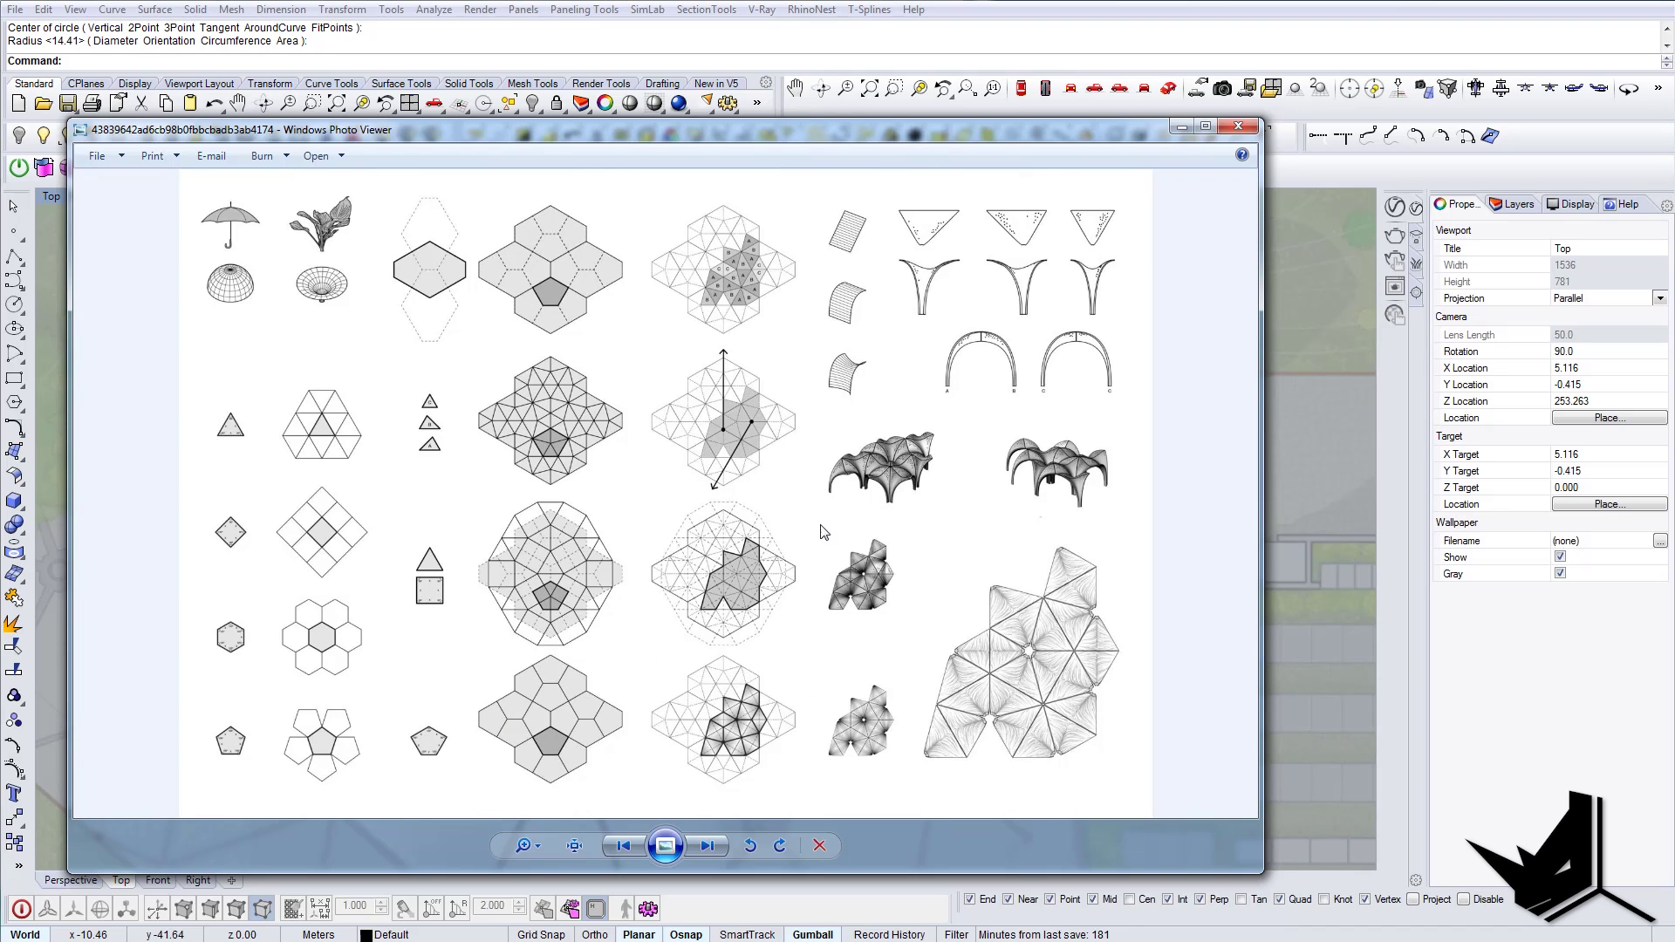
scroll(755, 310, up, 4)
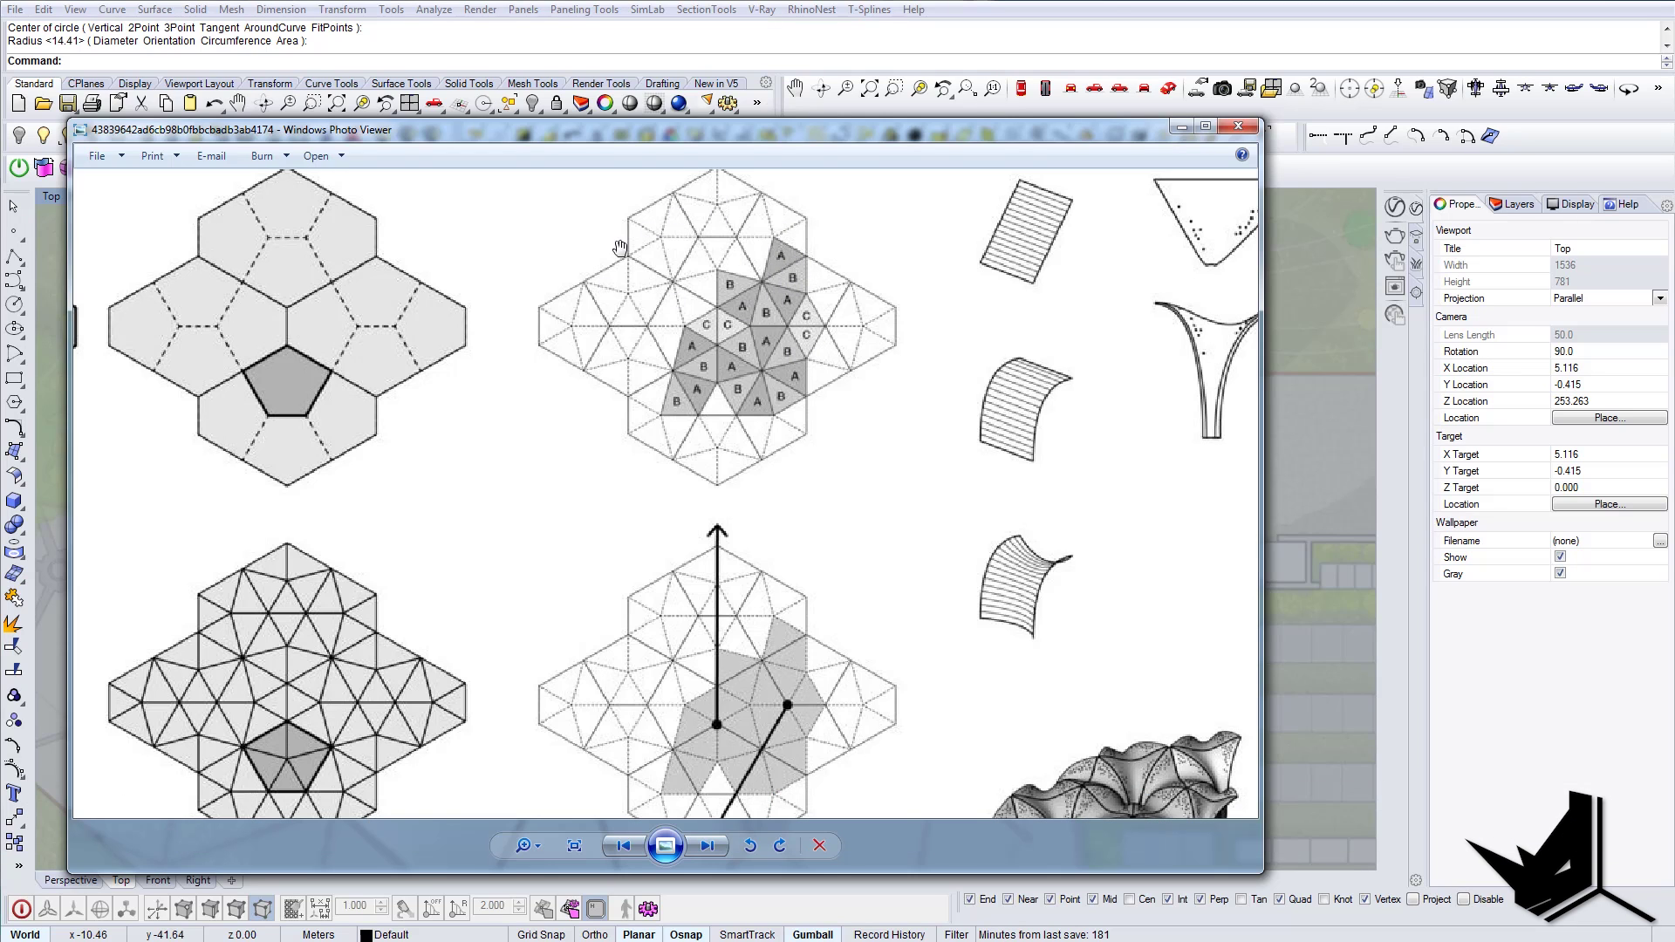
drag(735, 566, 735, 563)
scroll(734, 563, down, 3)
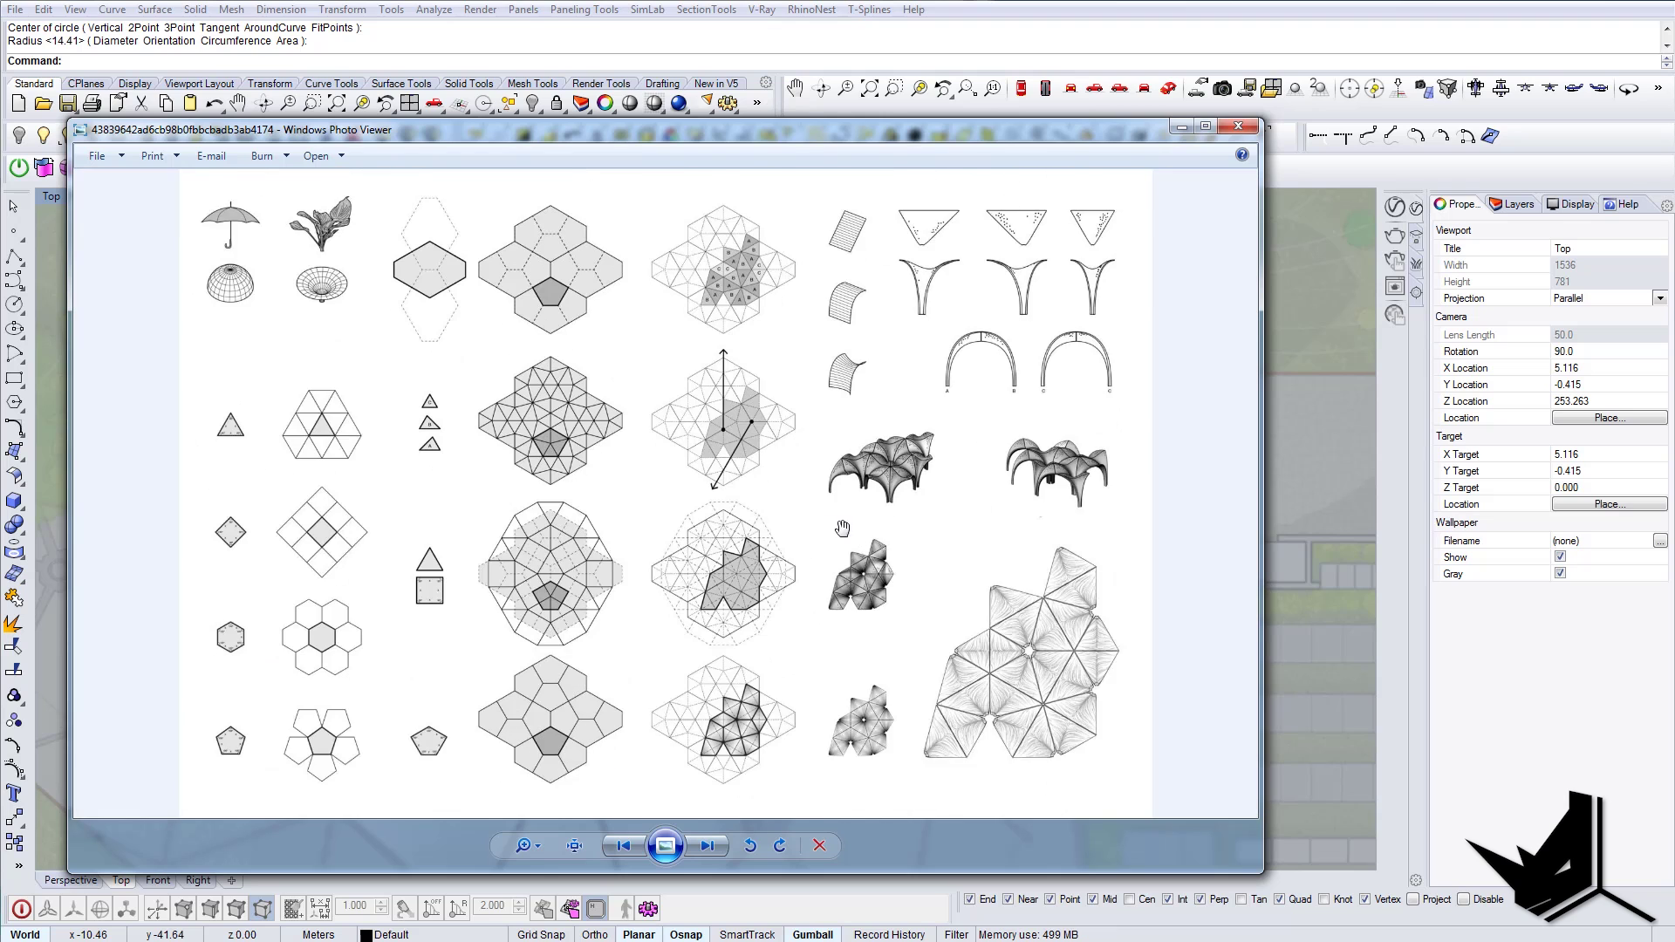
drag(630, 654, 697, 555)
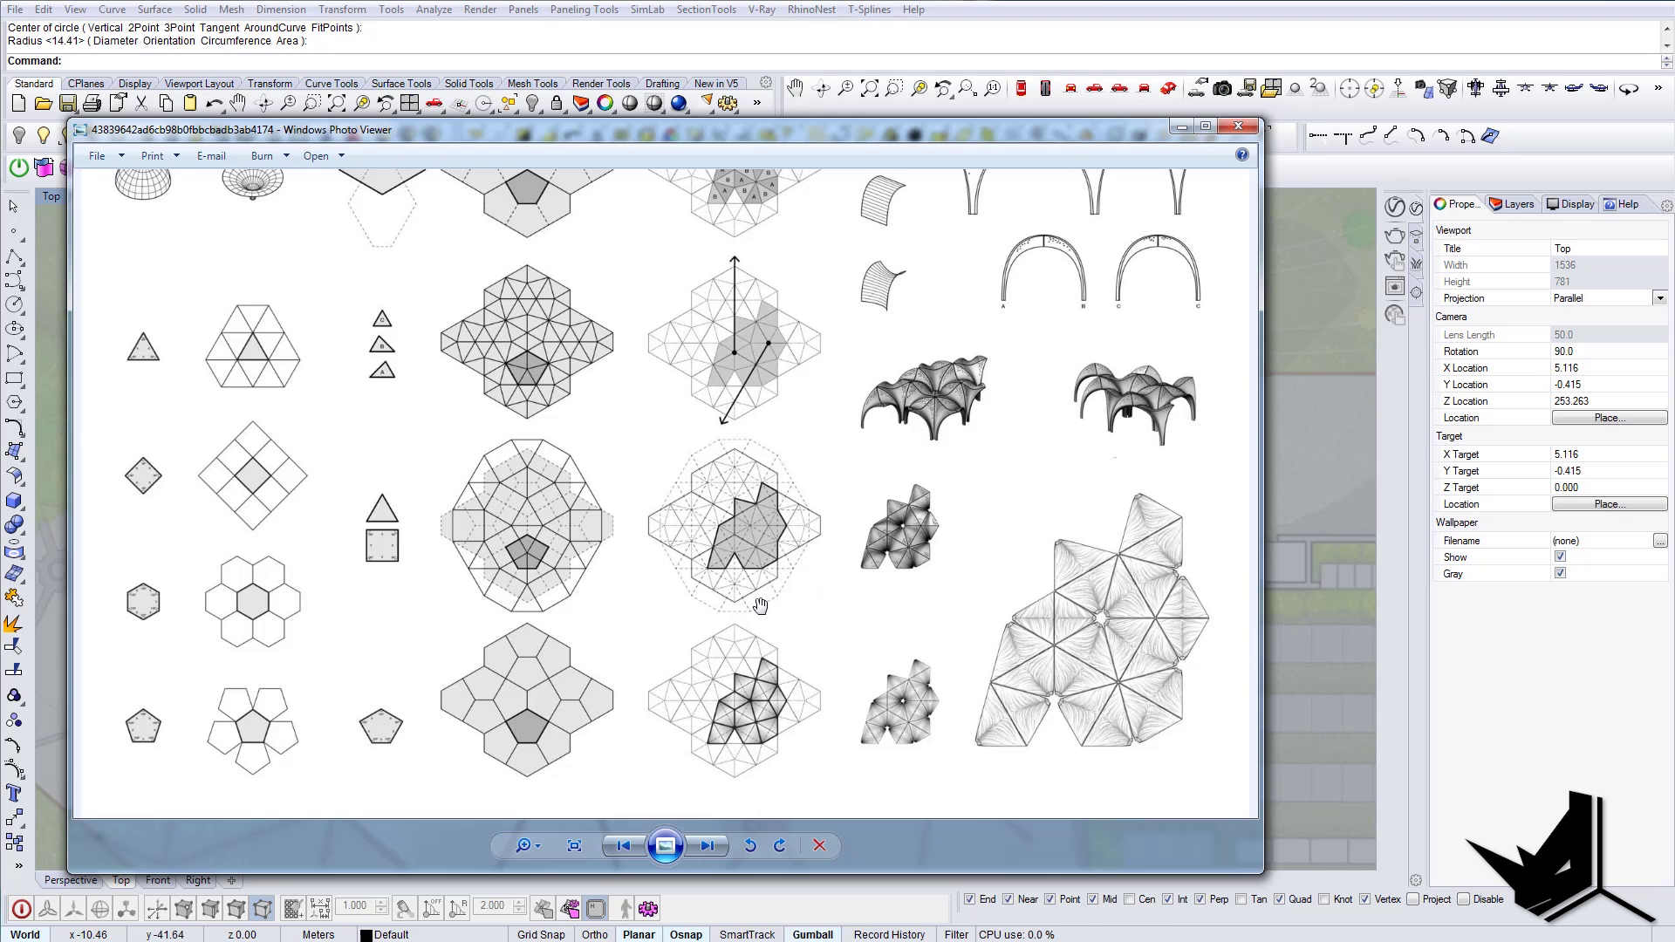
click(1182, 129)
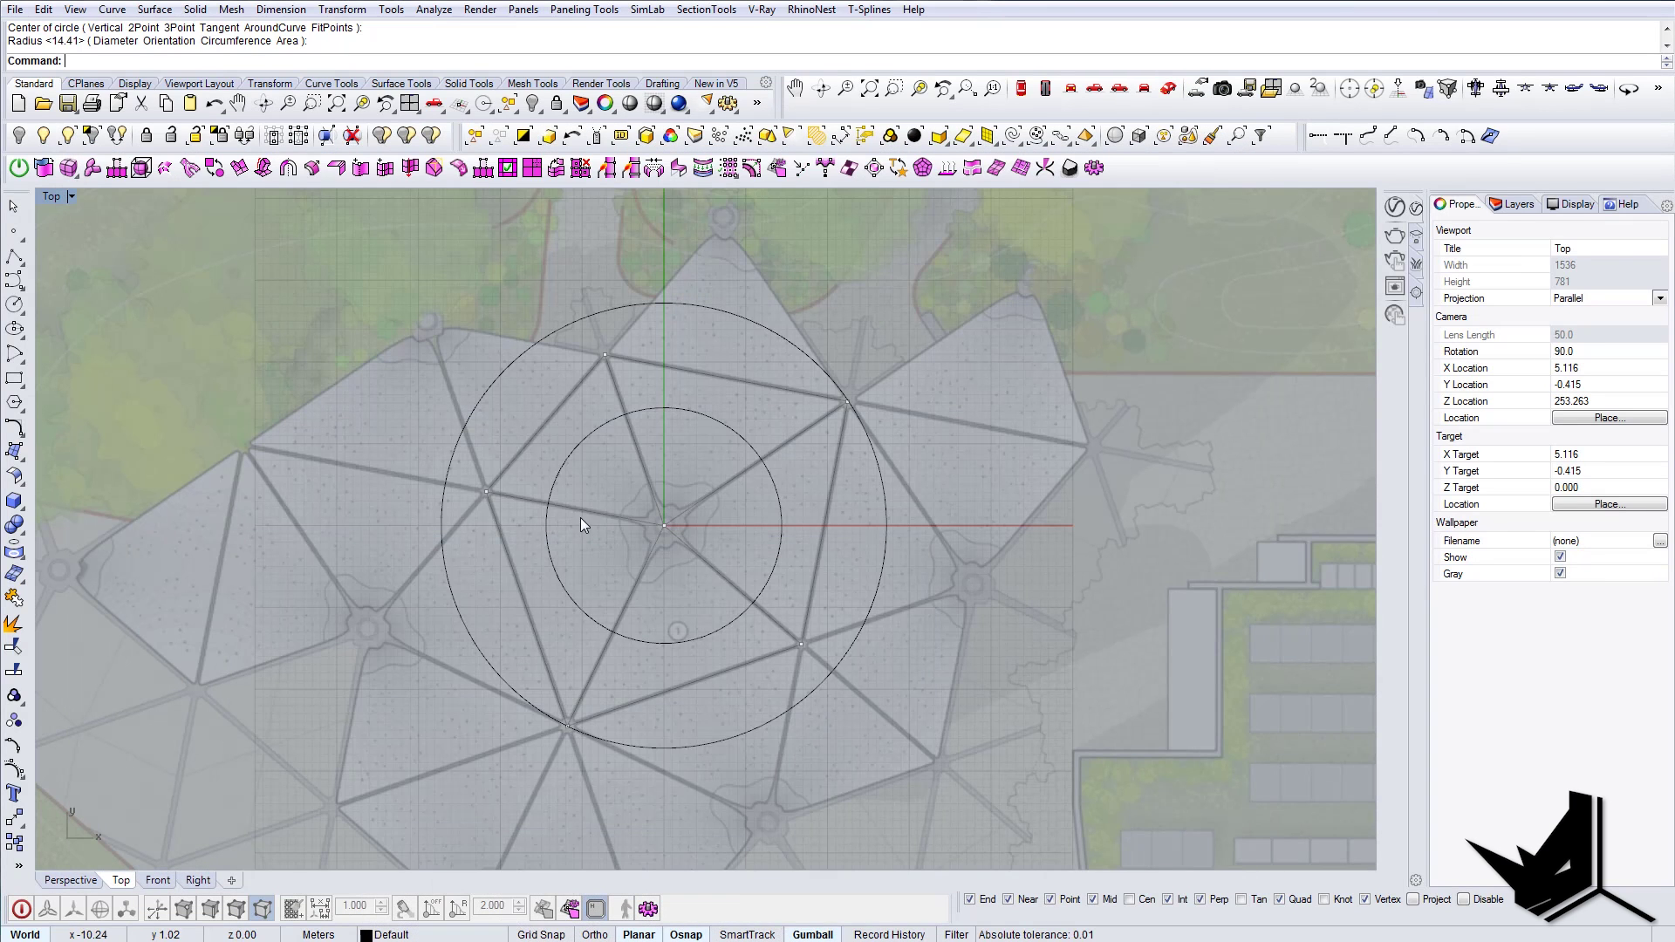
Step: Create a smooth T-spline torus centred on the middle column point, 14.41 m radius, 10 vertical and 5 around faces, reaching the outer circle
right_drag(701, 463, 751, 463)
right_drag(743, 582, 762, 522)
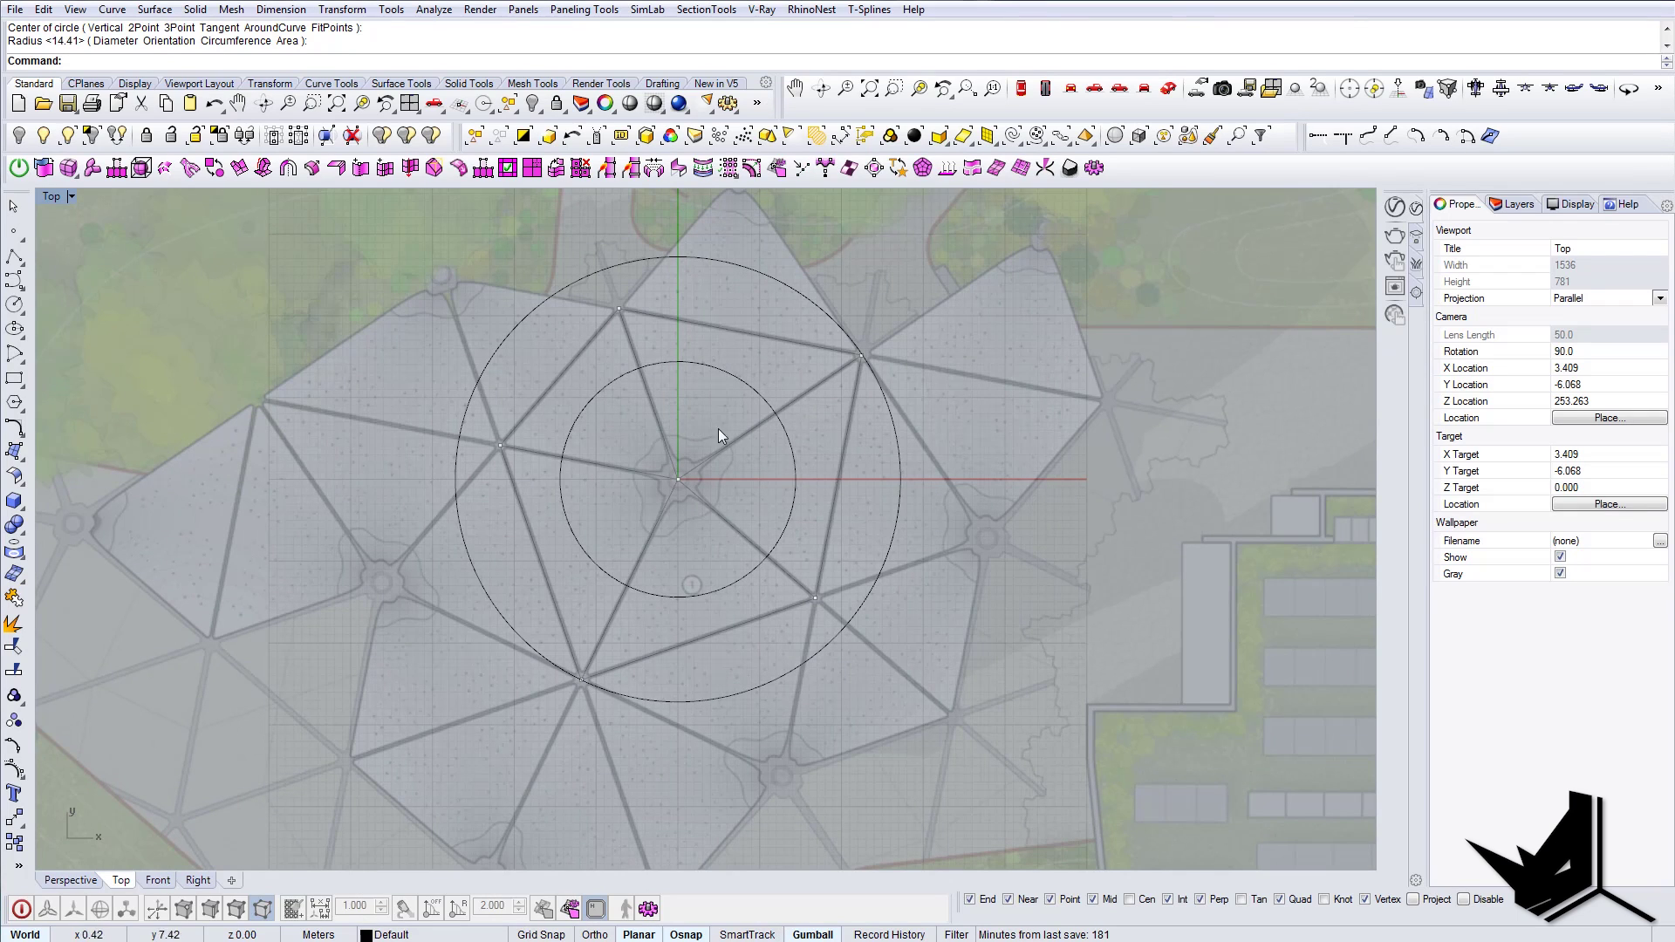
right_drag(719, 430, 701, 445)
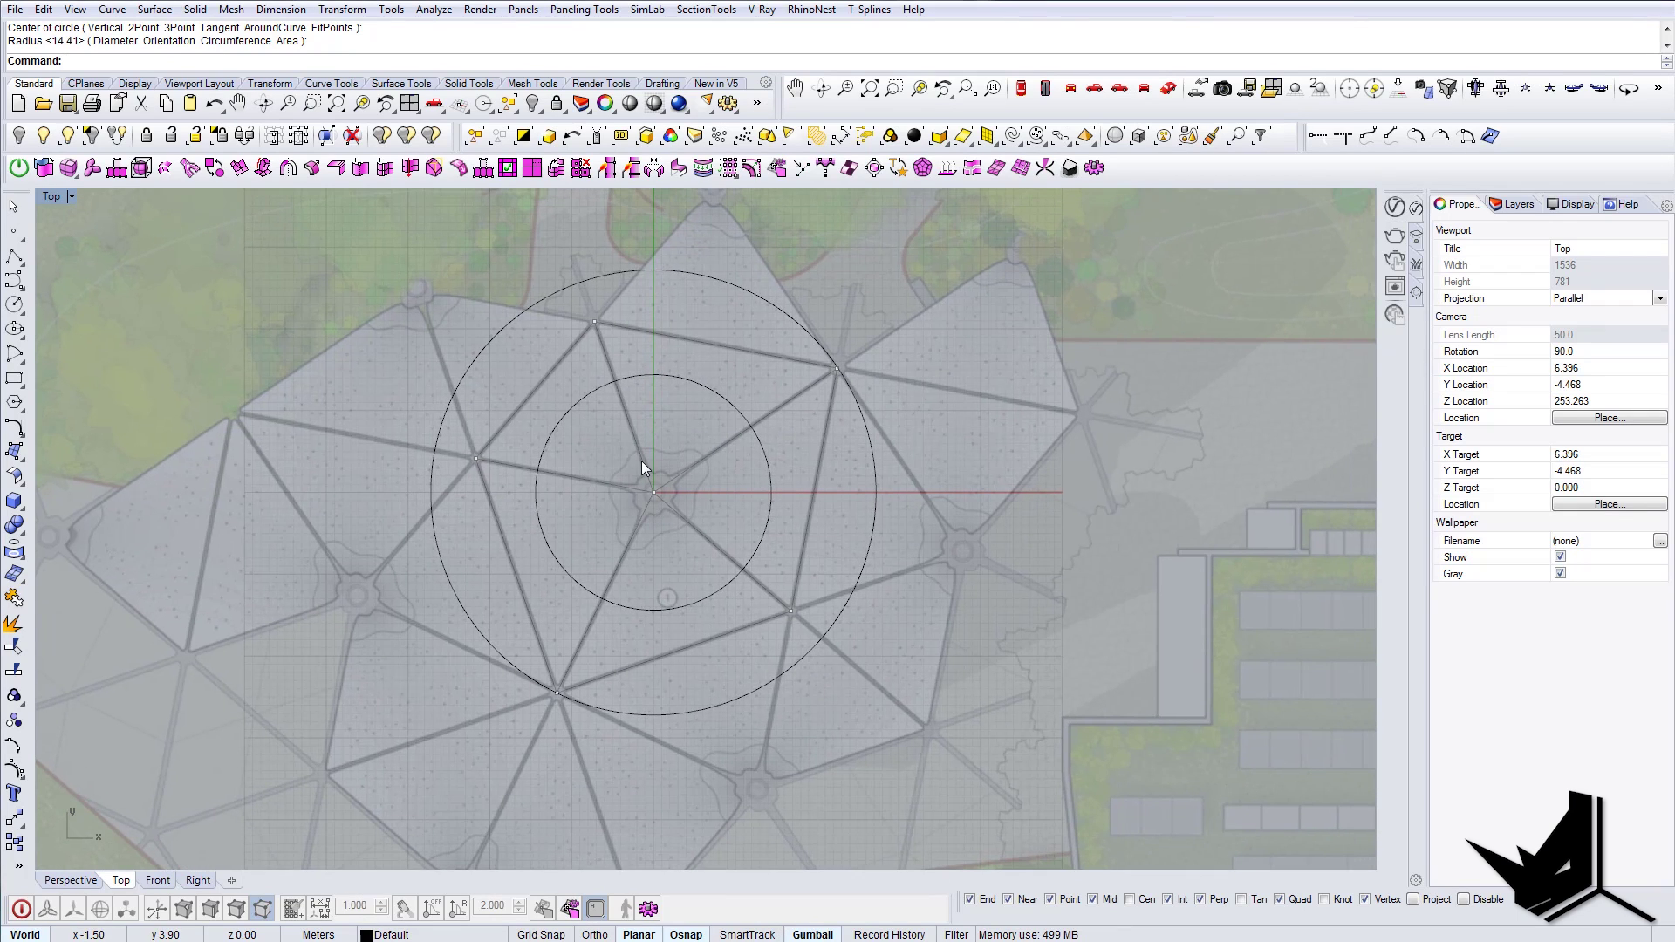
click(69, 168)
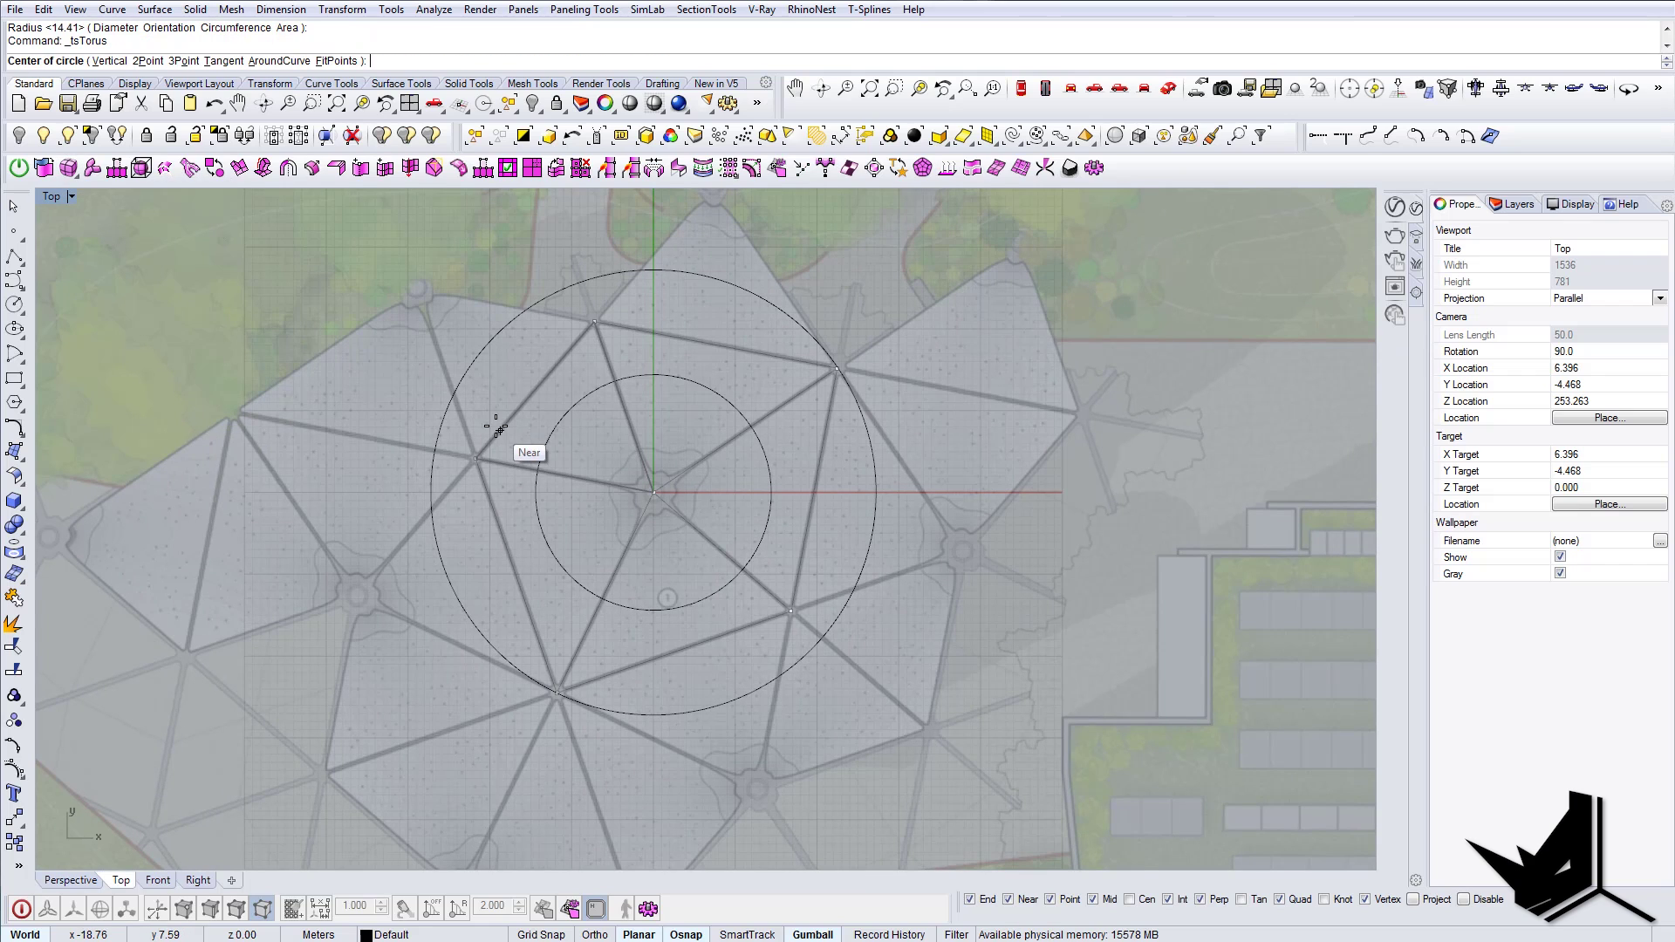
click(654, 492)
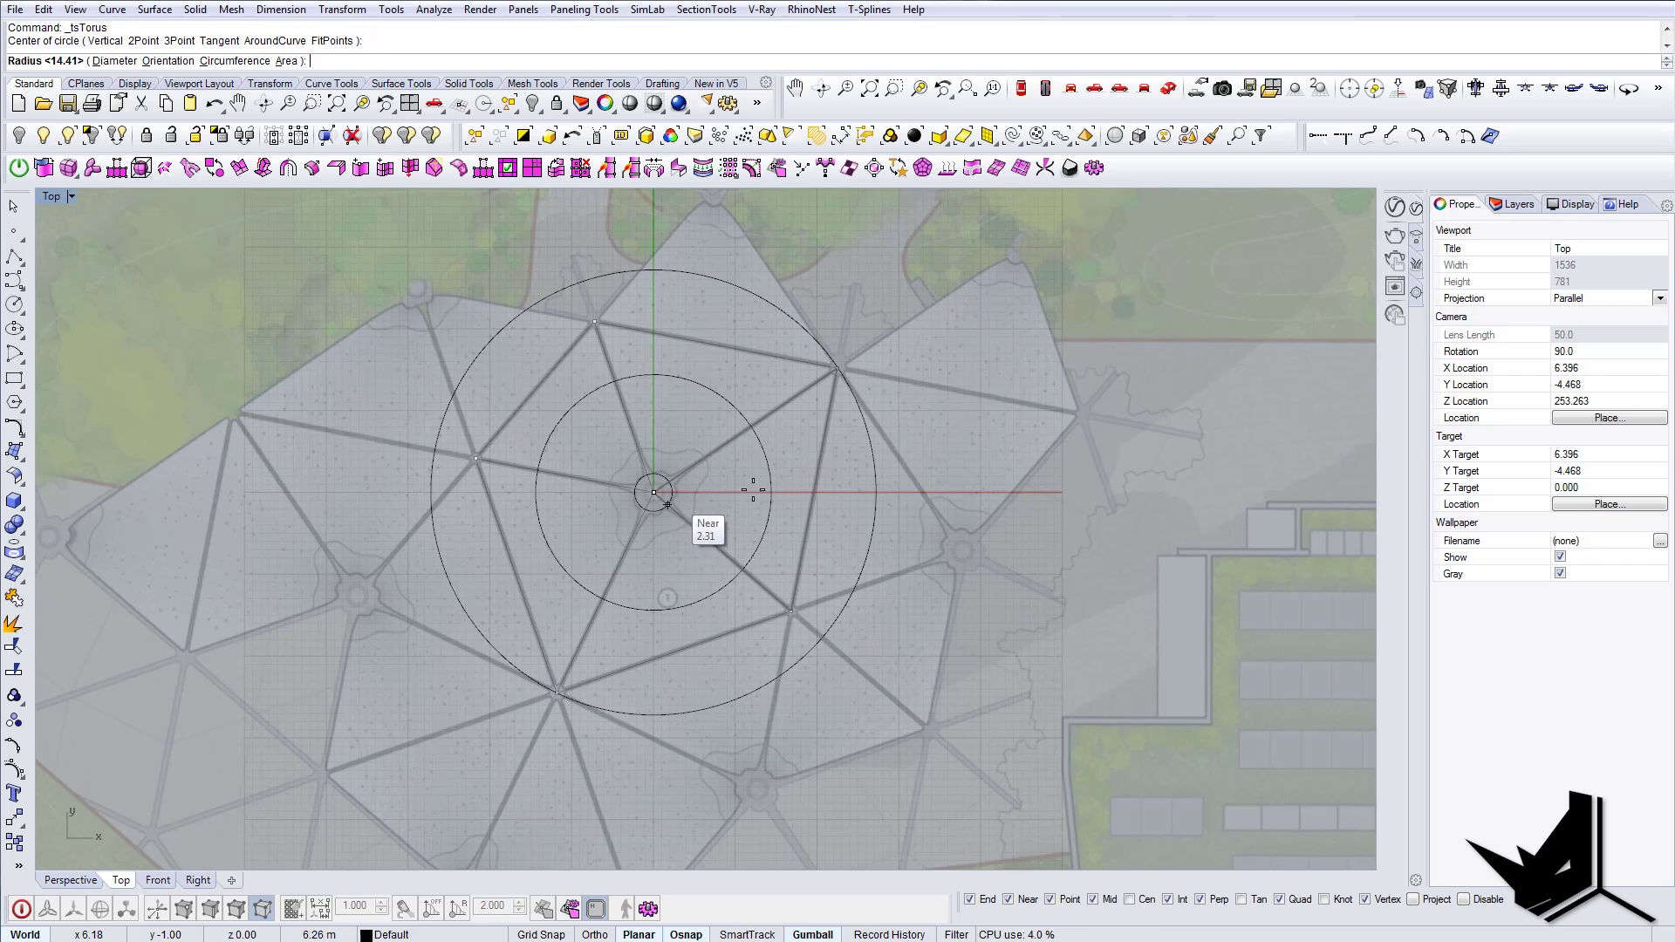
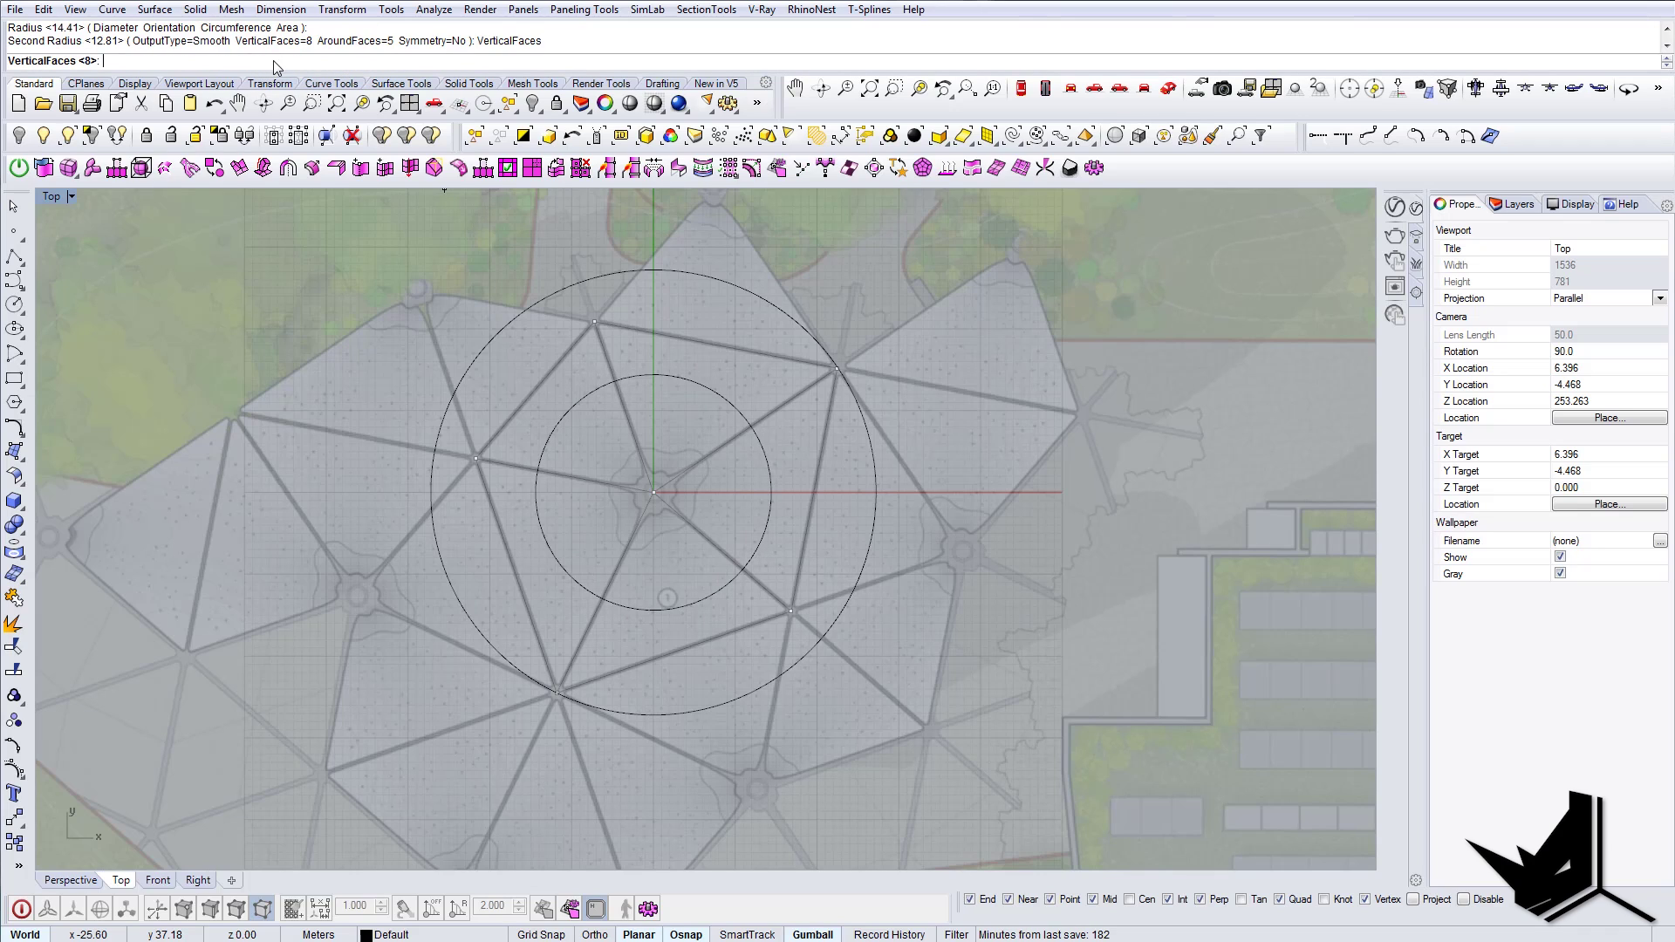
key(Return)
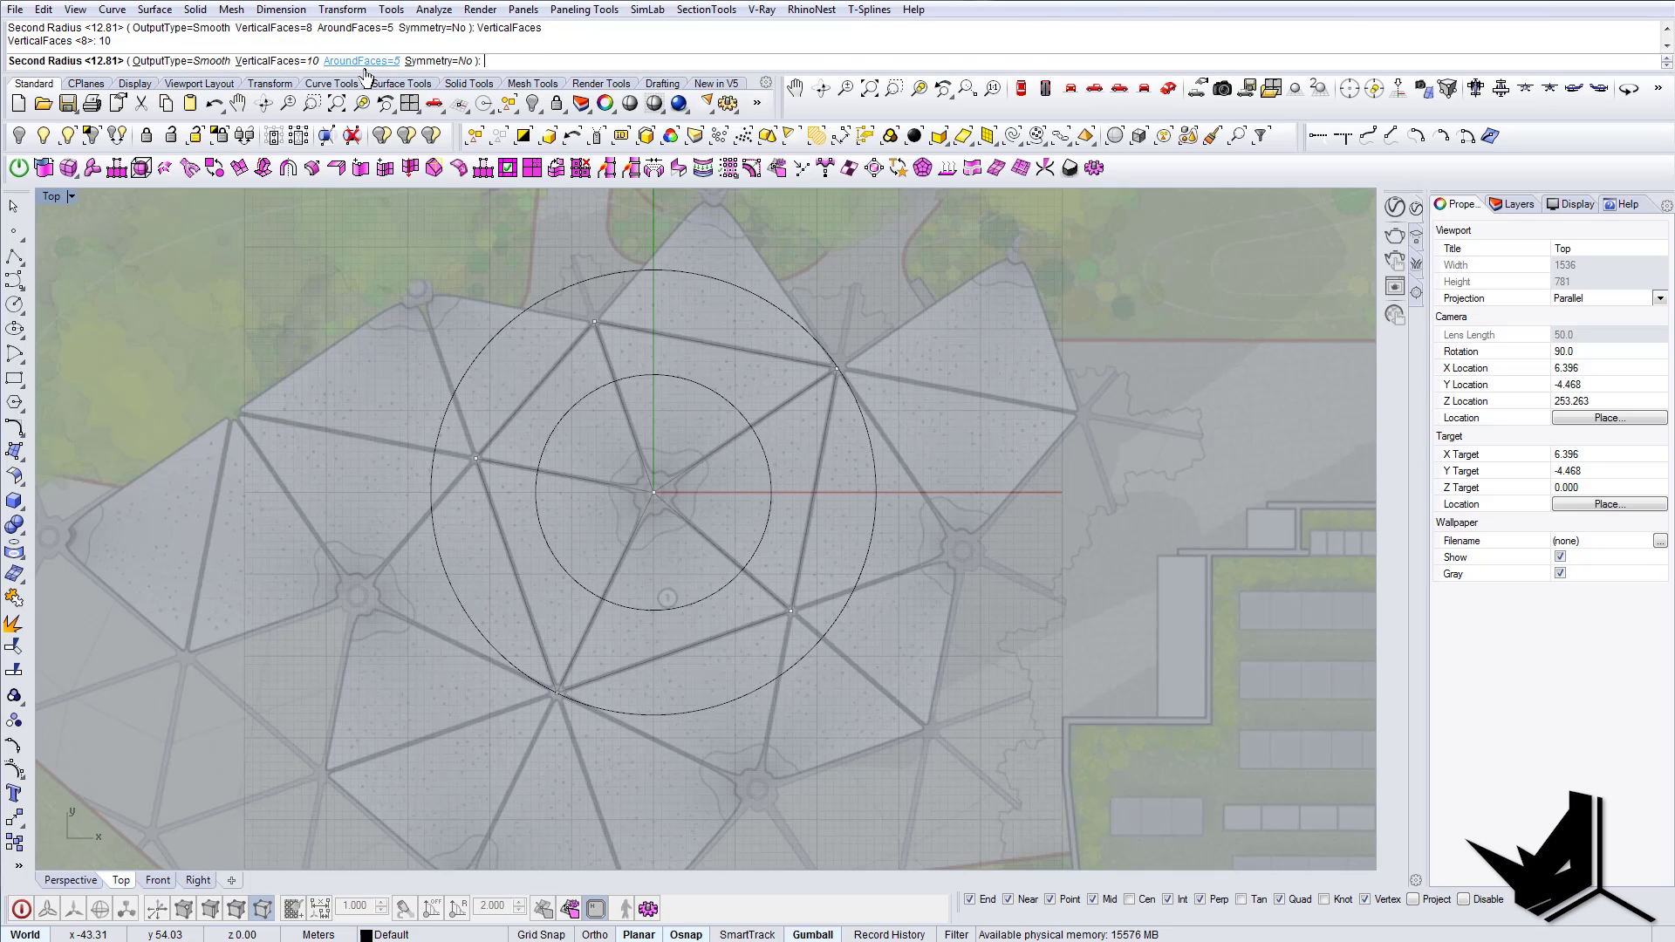
click(871, 531)
Step: Enable T-Splines face editing in the perspective view and delete the faces on the torus's underside
click(768, 489)
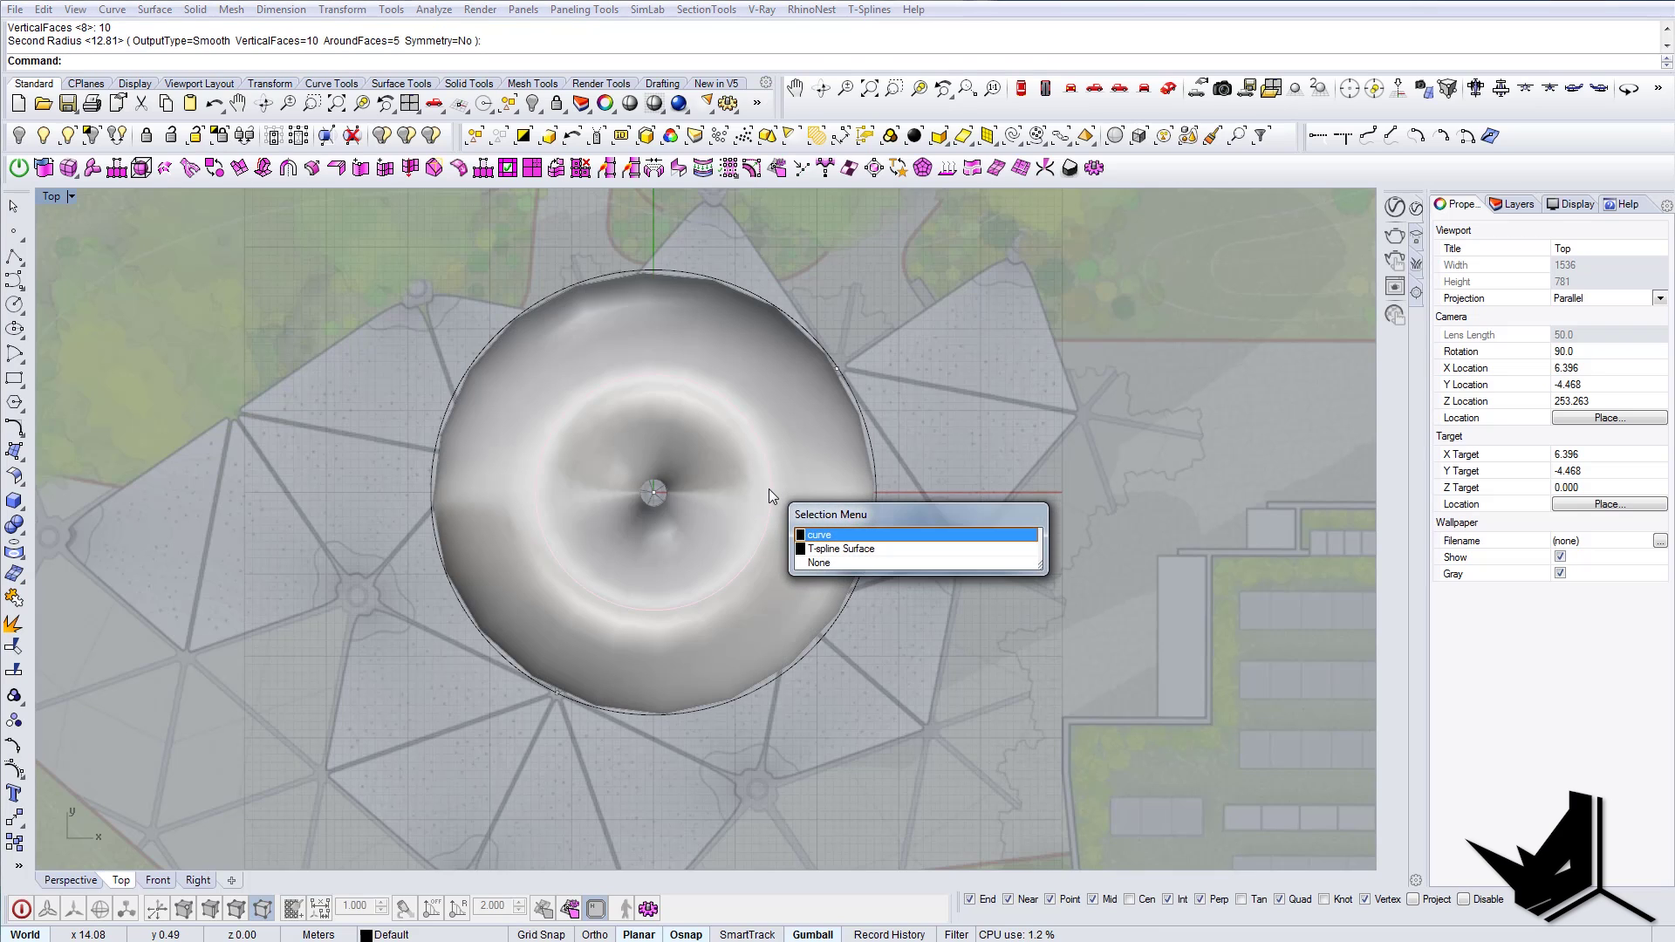
click(851, 554)
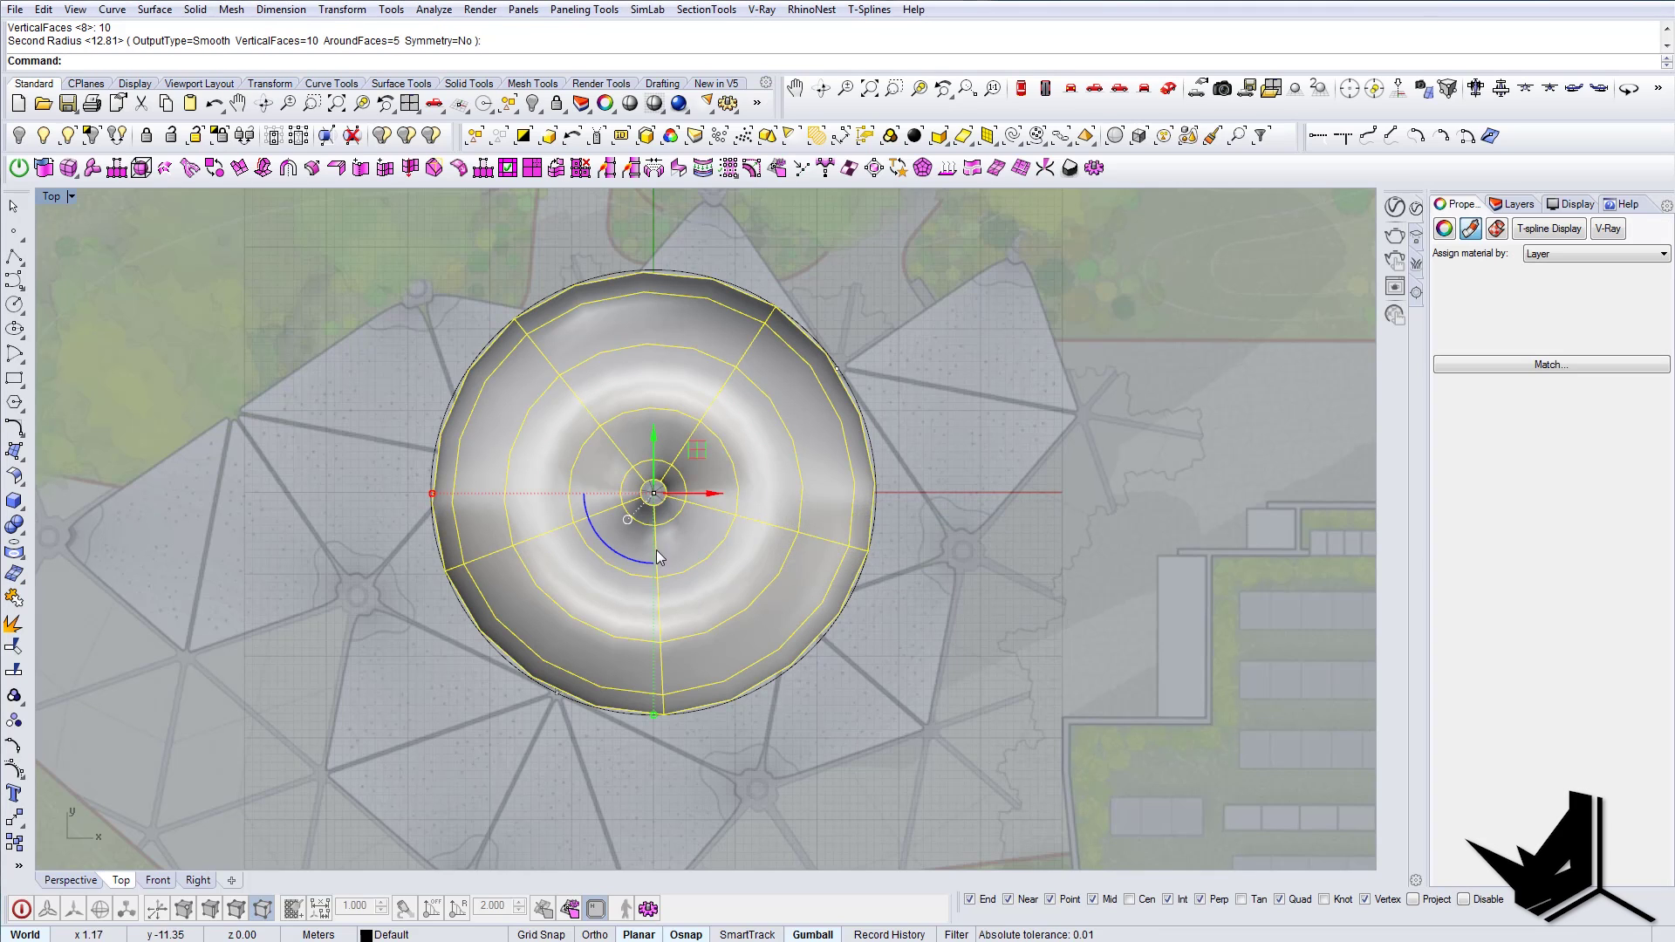
right_drag(658, 571, 646, 496)
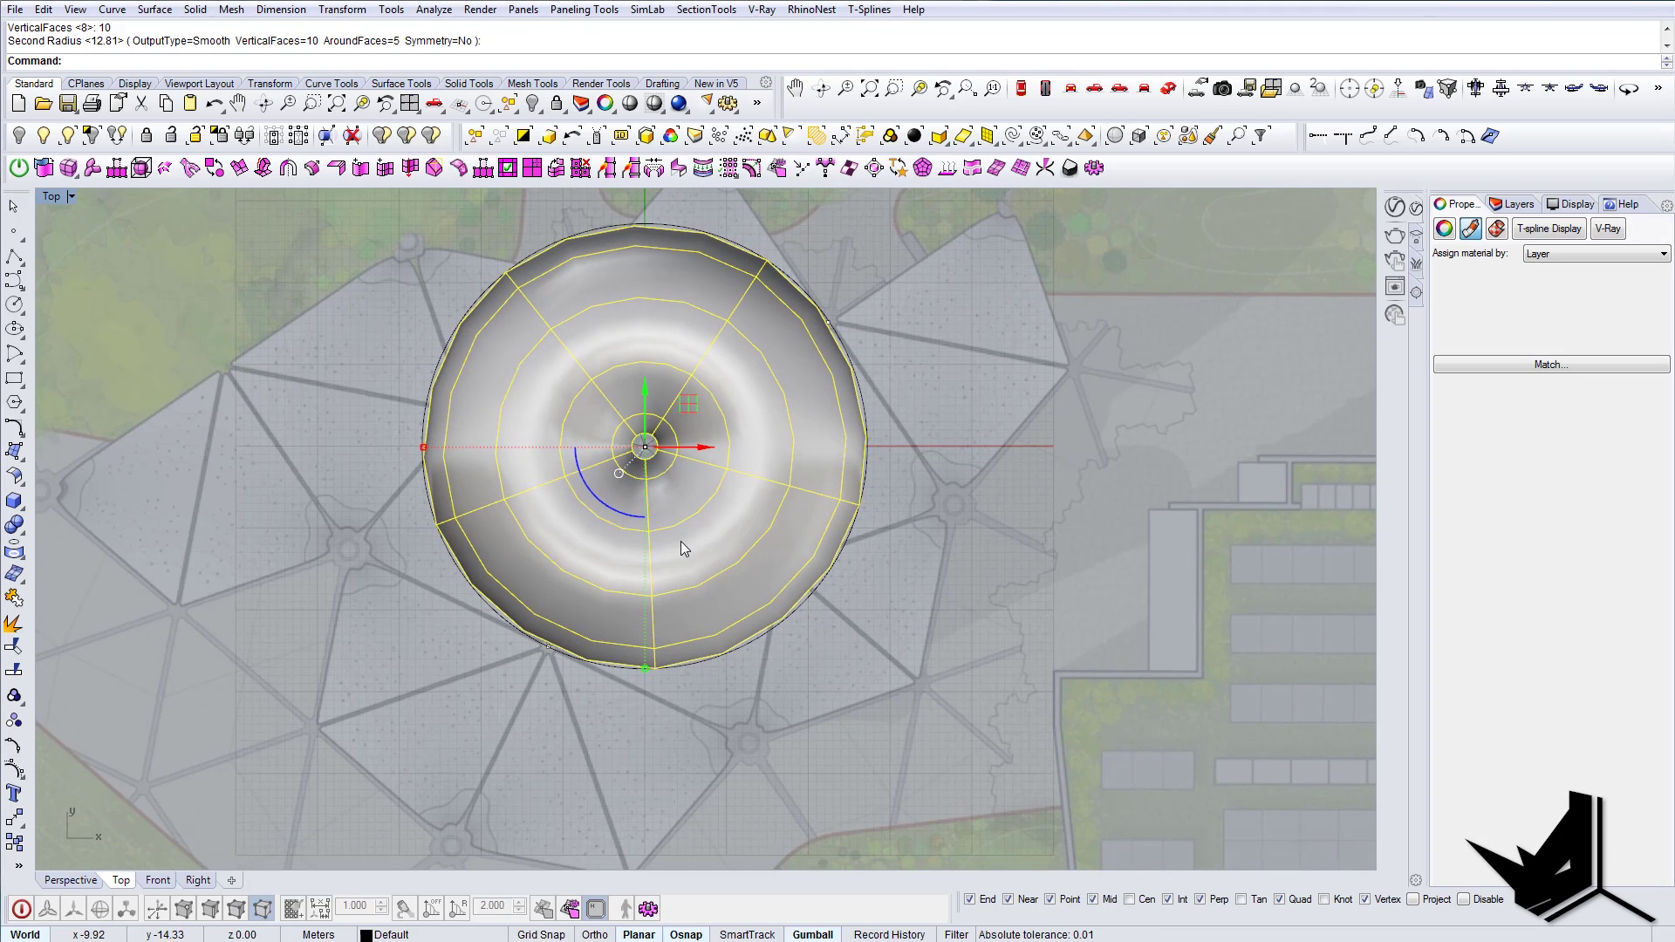
click(1144, 89)
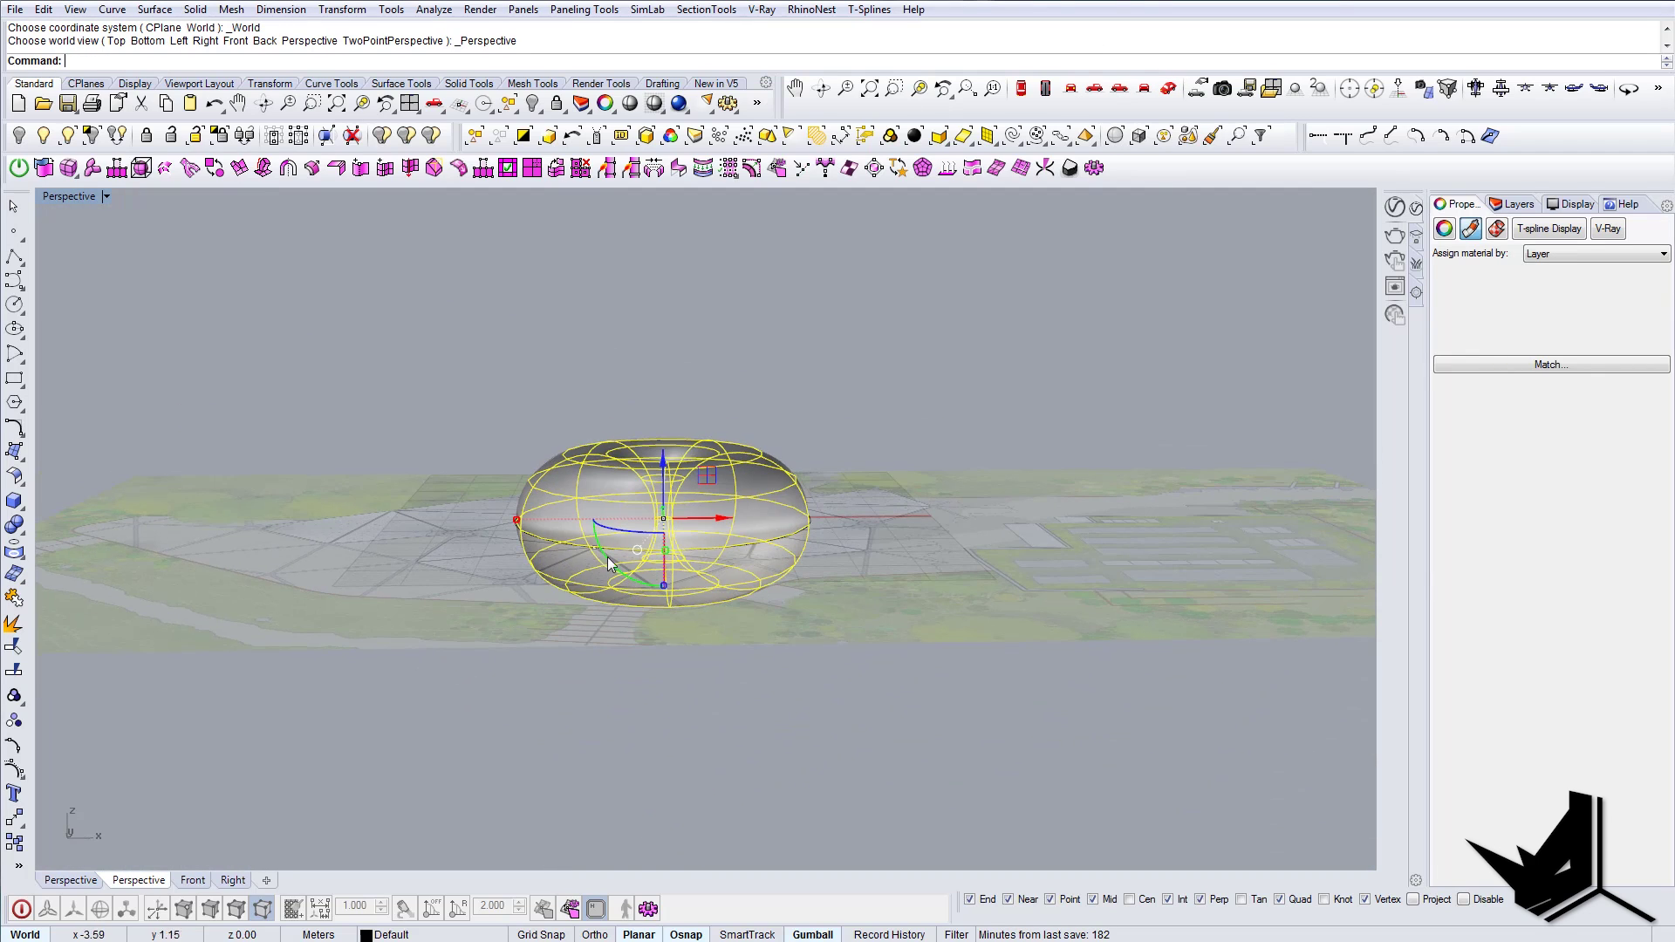
click(21, 909)
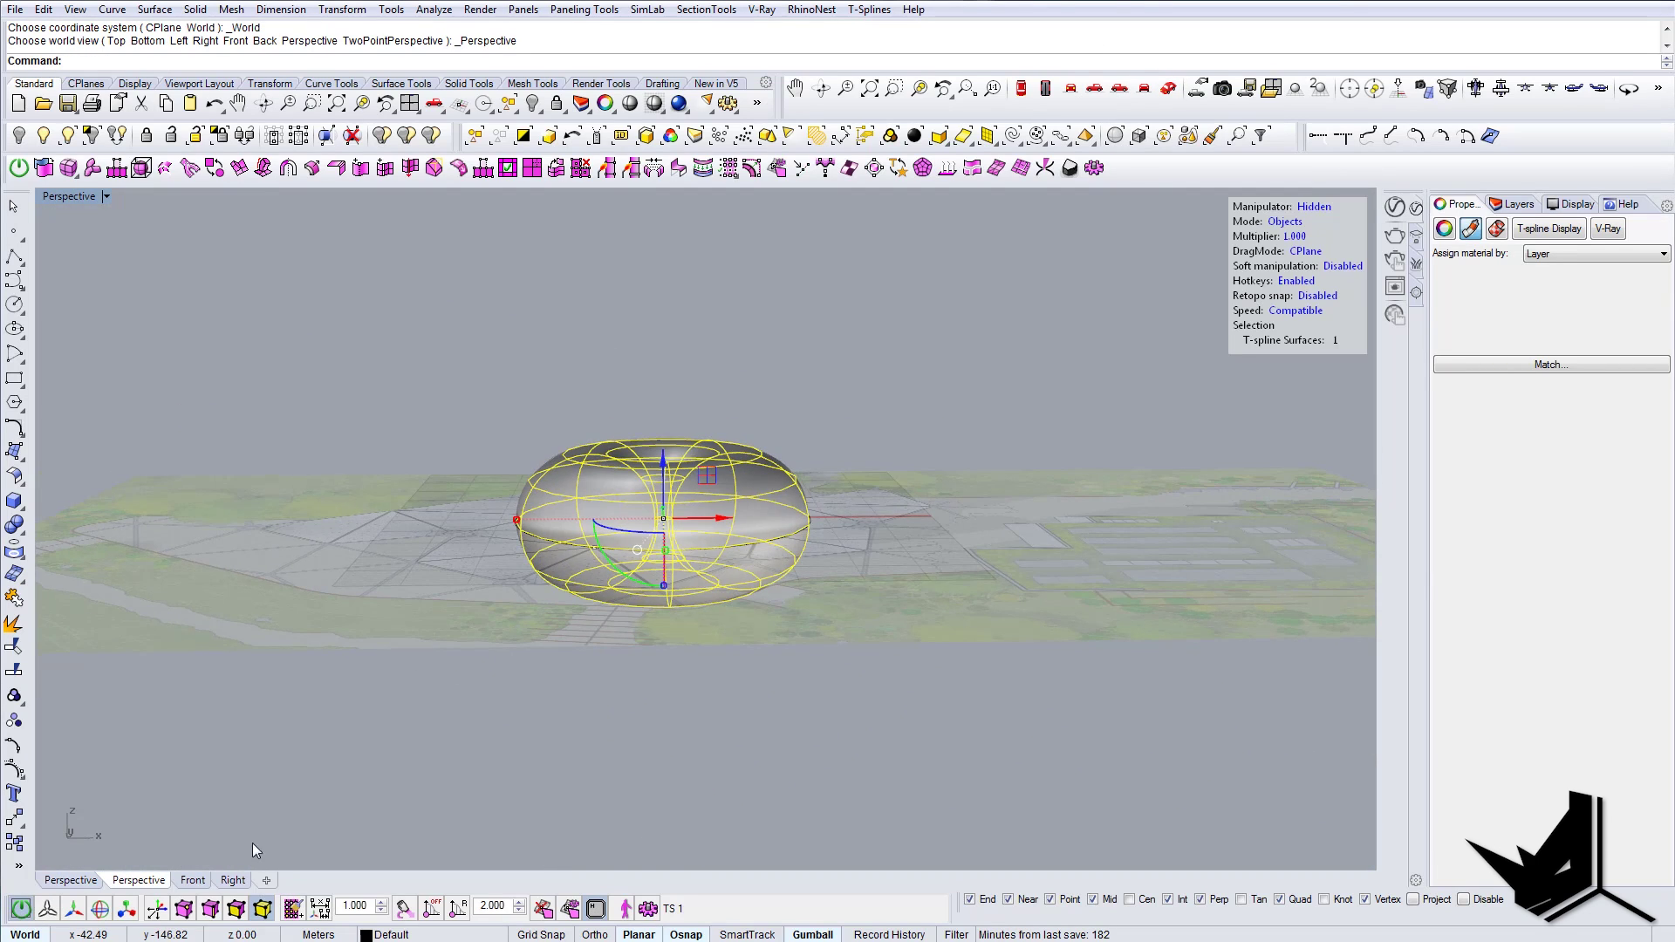
click(236, 909)
right_drag(475, 652, 760, 650)
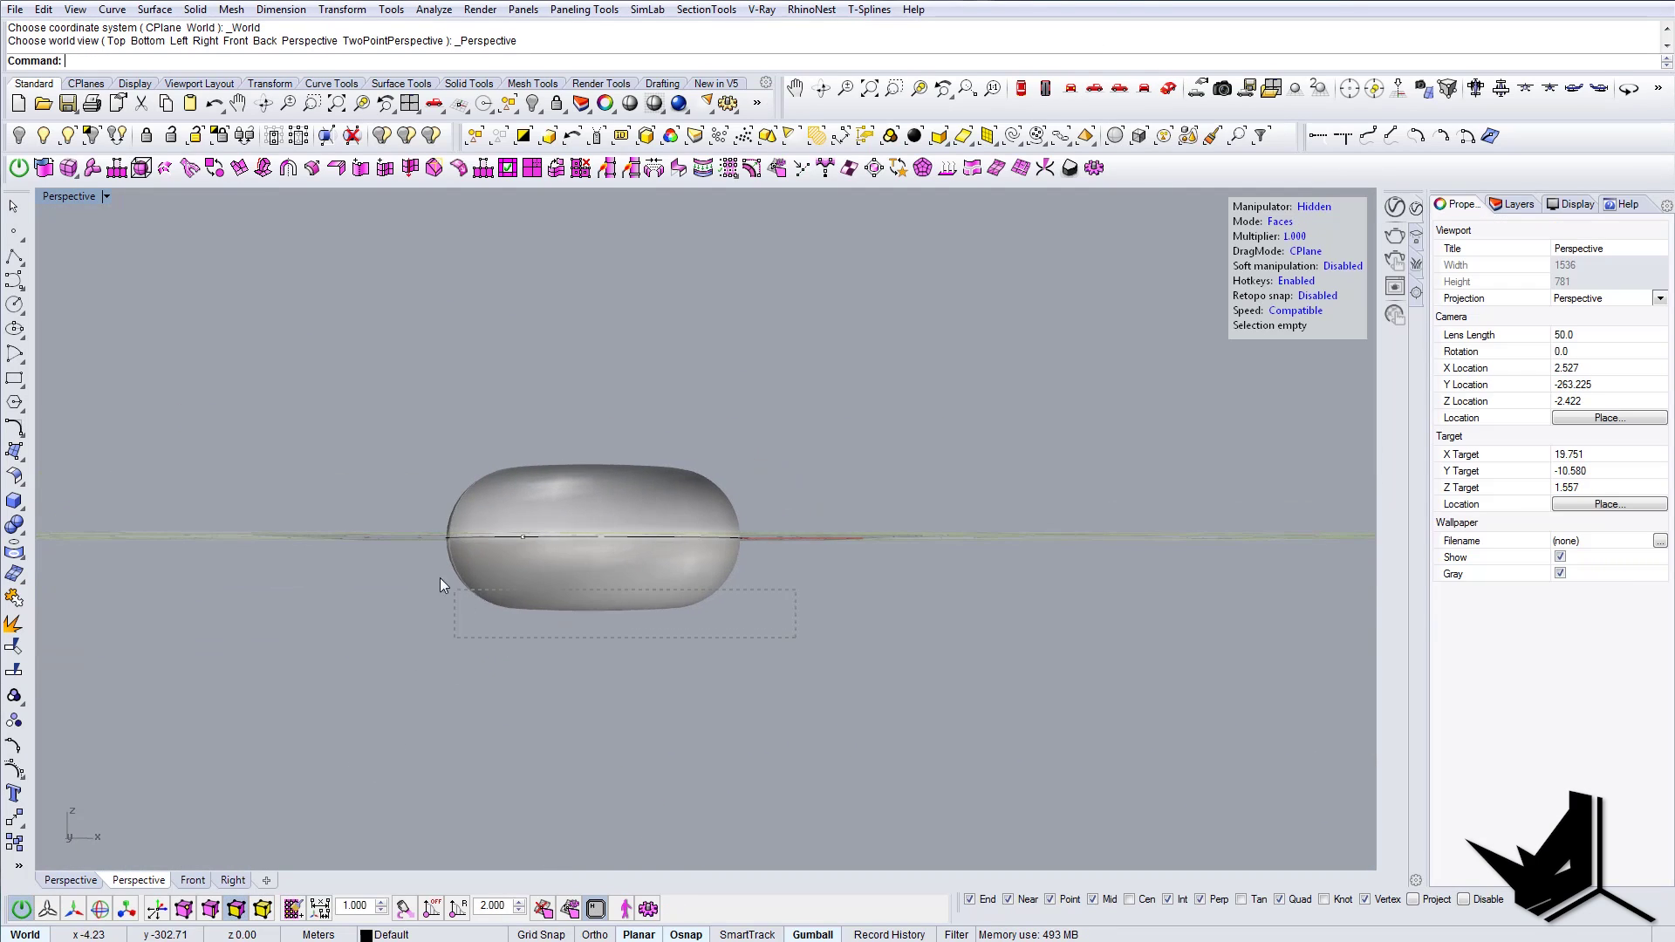
drag(445, 589, 447, 590)
key(Delete)
Step: Switch the T-spline surface to box display with vertex editing and show it in the top view
right_drag(696, 590, 591, 618)
scroll(625, 546, up, 6)
key(a)
key(b)
click(1023, 91)
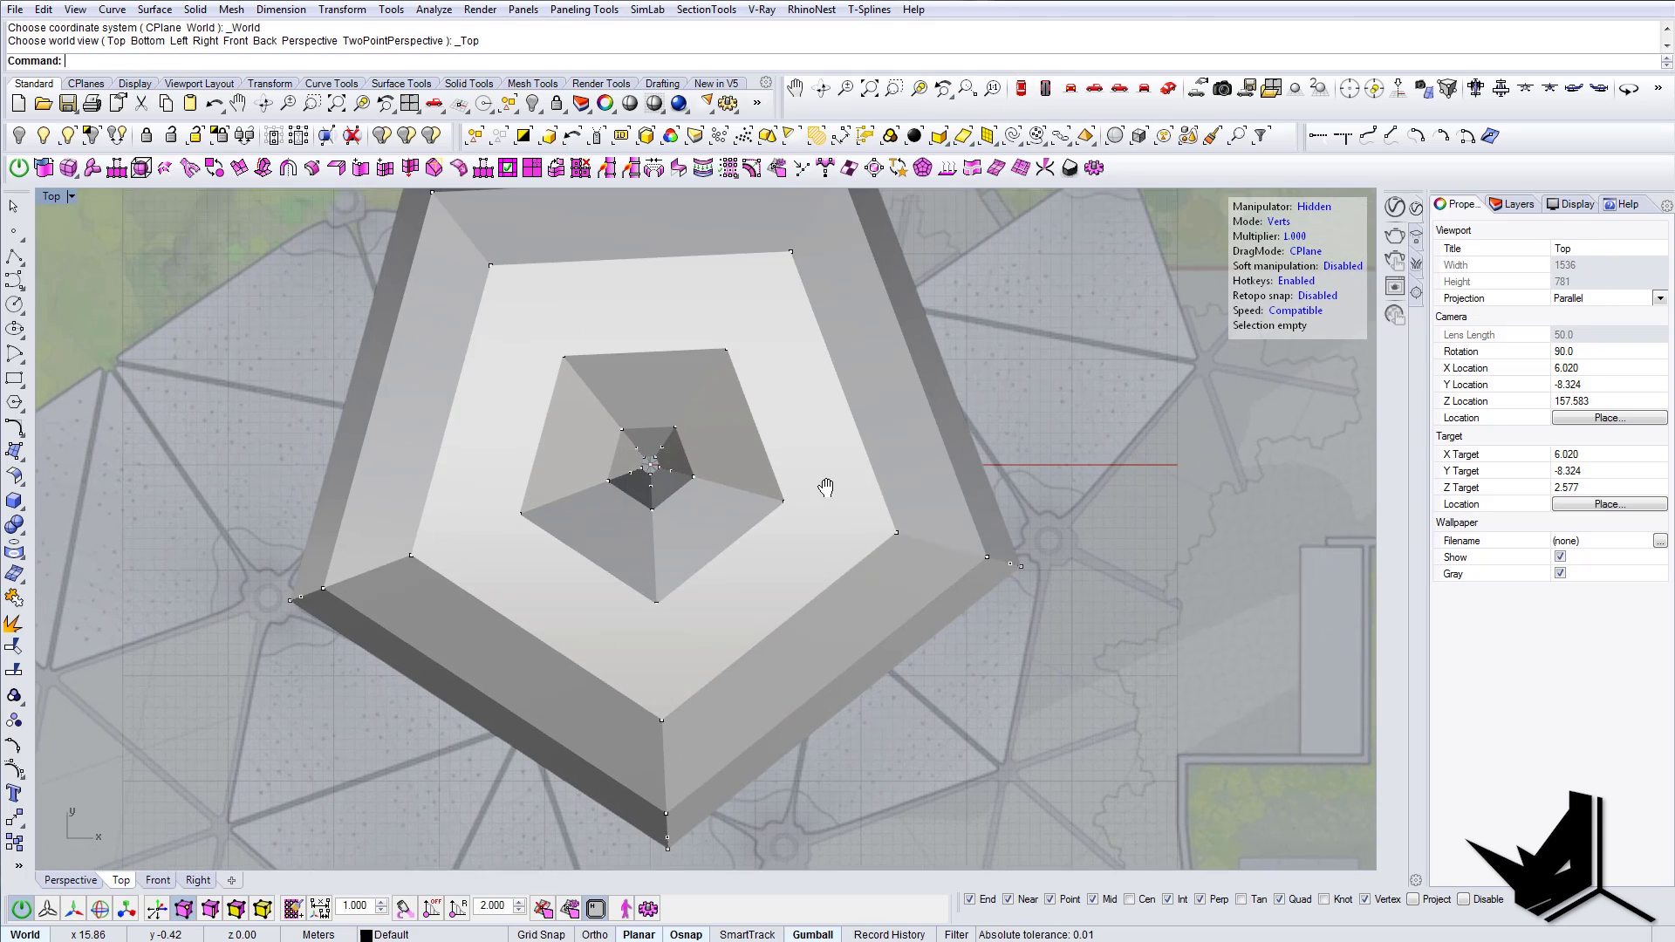
Step: Turn off T-Splines editing and set the top view's display mode to Wireframe
click(22, 910)
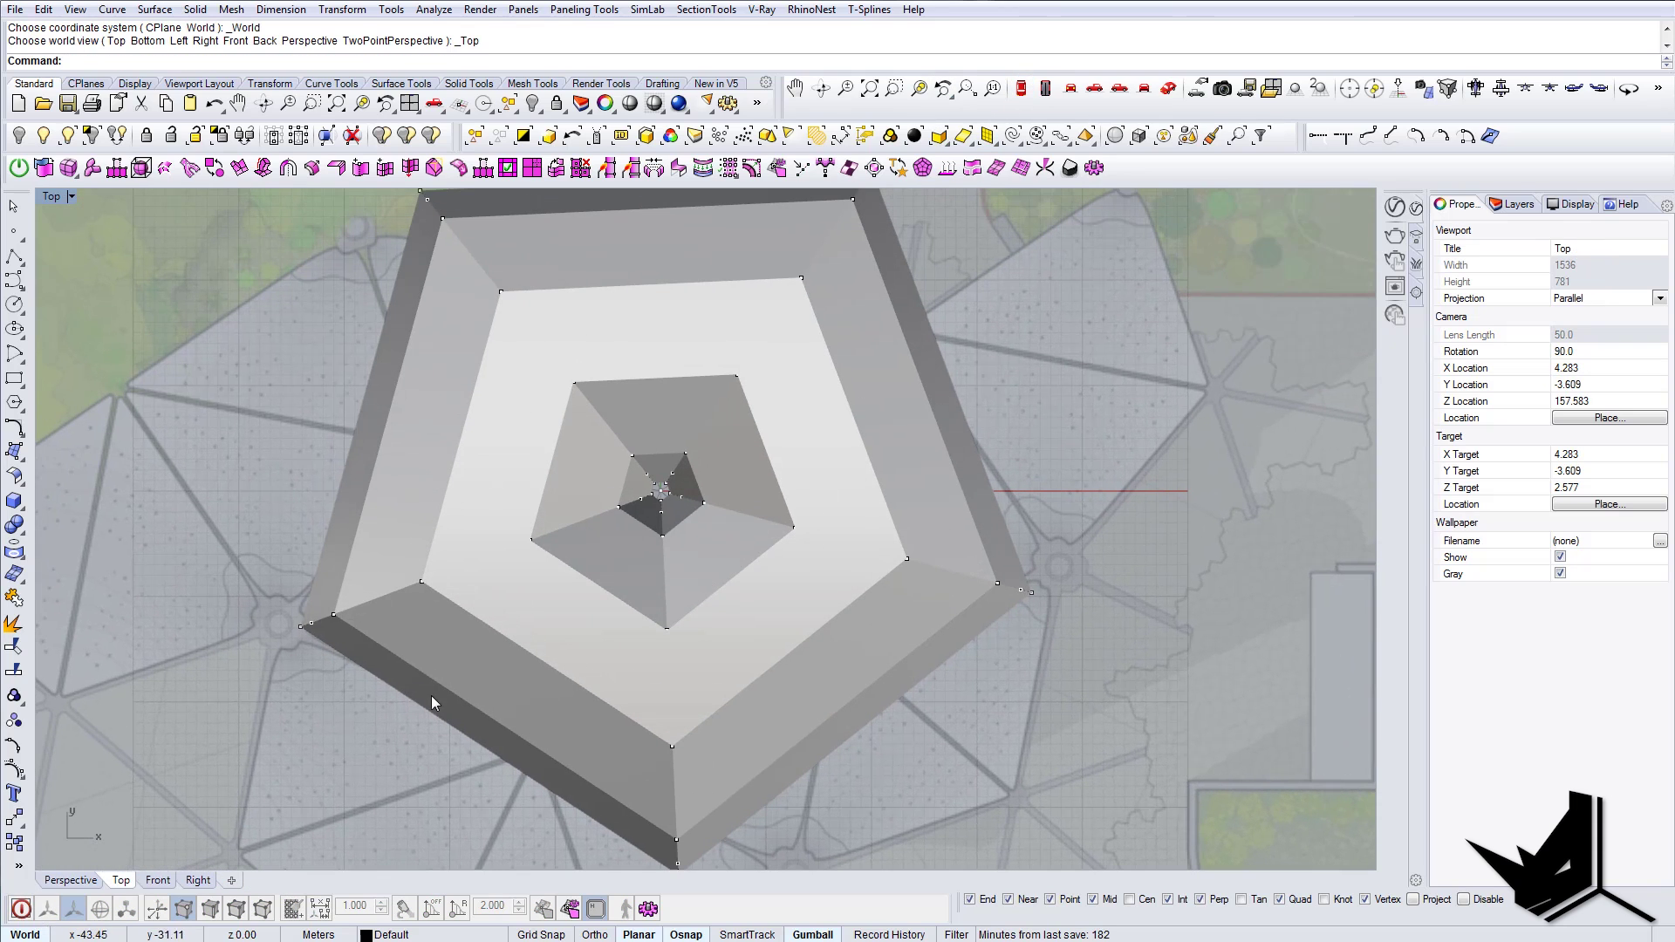
right_drag(621, 584, 620, 544)
text(Wiref)
key(Return)
right_drag(690, 600, 736, 649)
scroll(706, 595, down, 4)
scroll(698, 601, up, 4)
scroll(723, 599, down, 4)
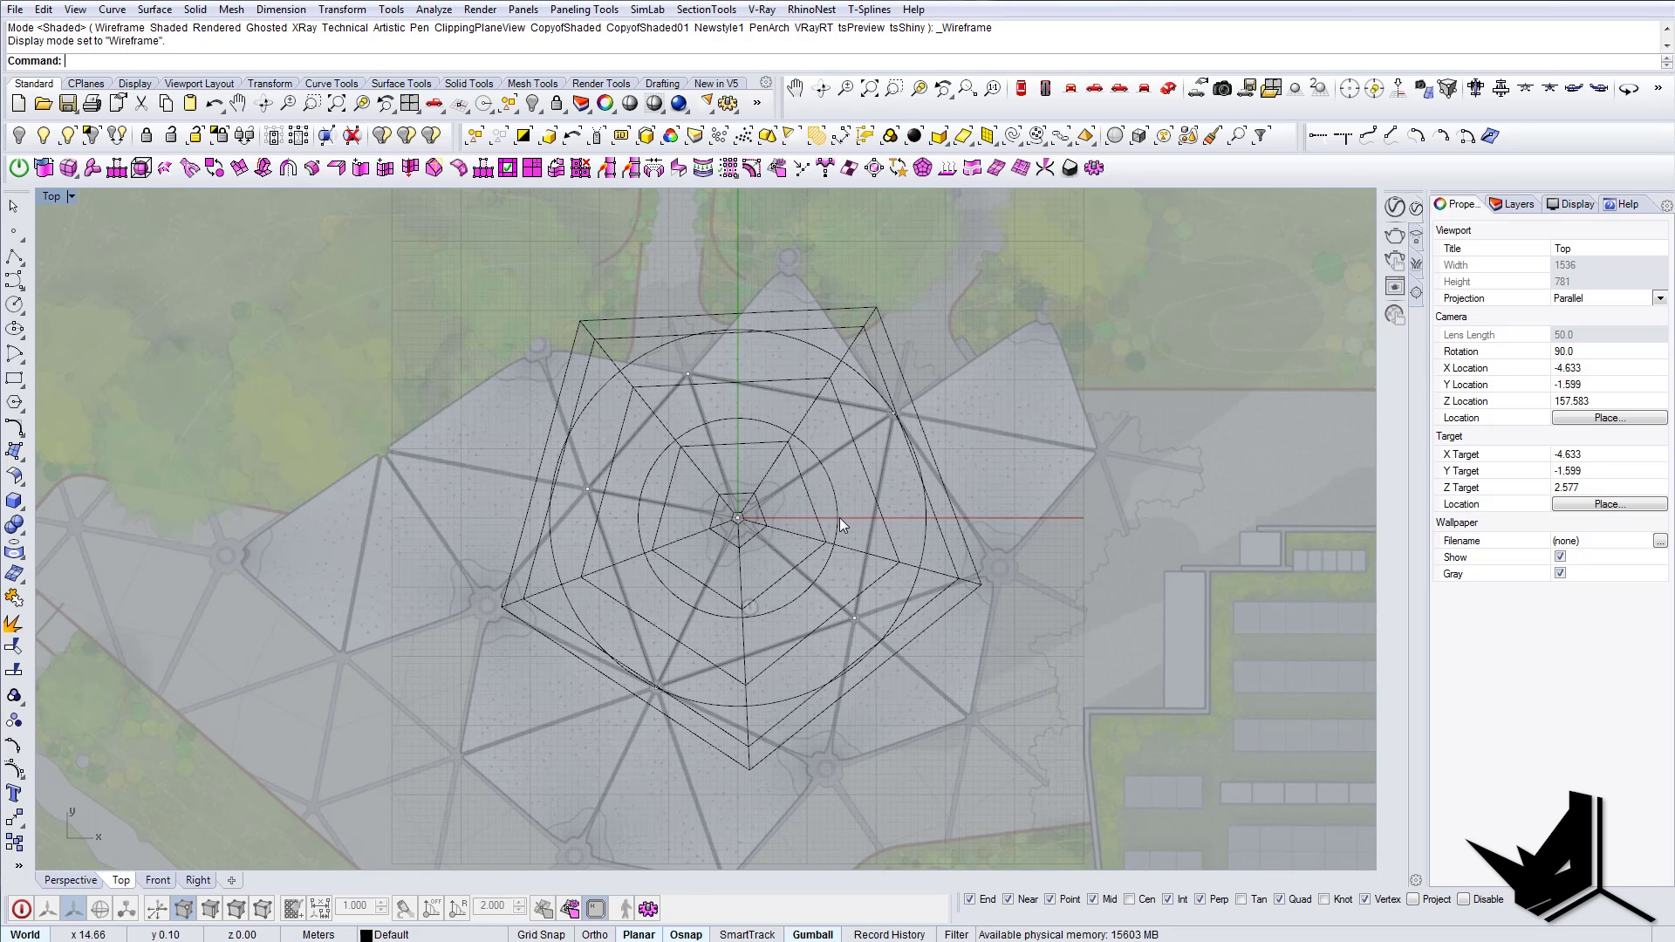
Step: Rotate the T-spline torus about the middle column point until its five spokes roughly follow the roof seams in the plan
click(742, 628)
right_drag(755, 530, 771, 569)
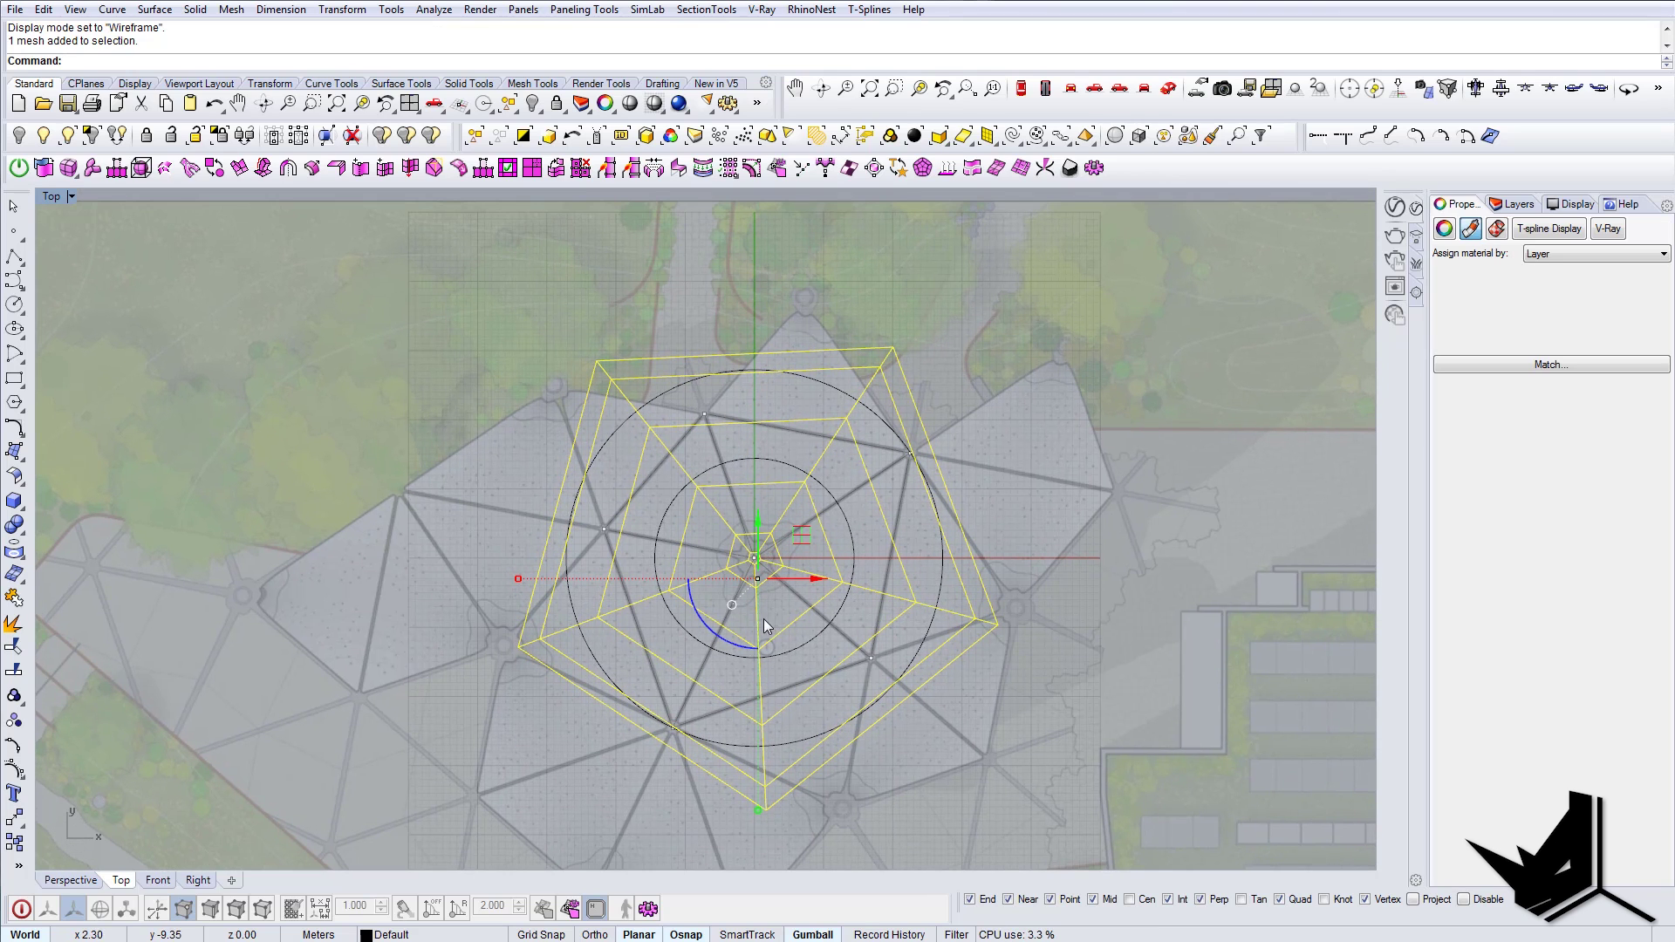
scroll(768, 569, up, 4)
scroll(781, 575, down, 4)
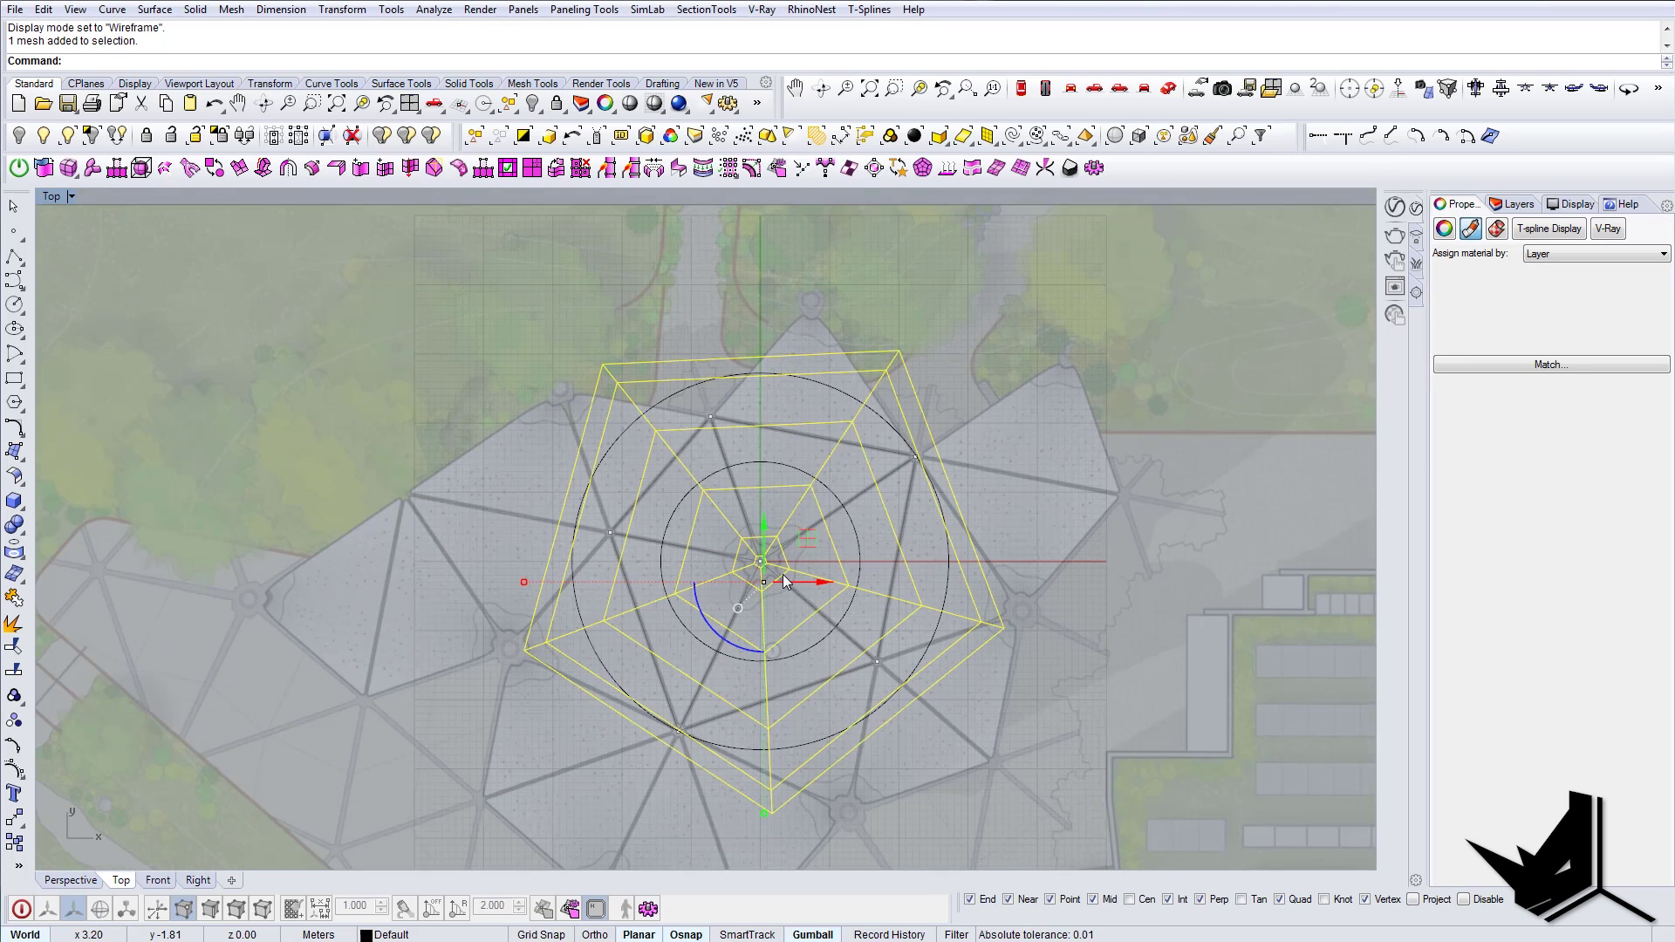
text(R2)
key(Return)
scroll(760, 564, up, 8)
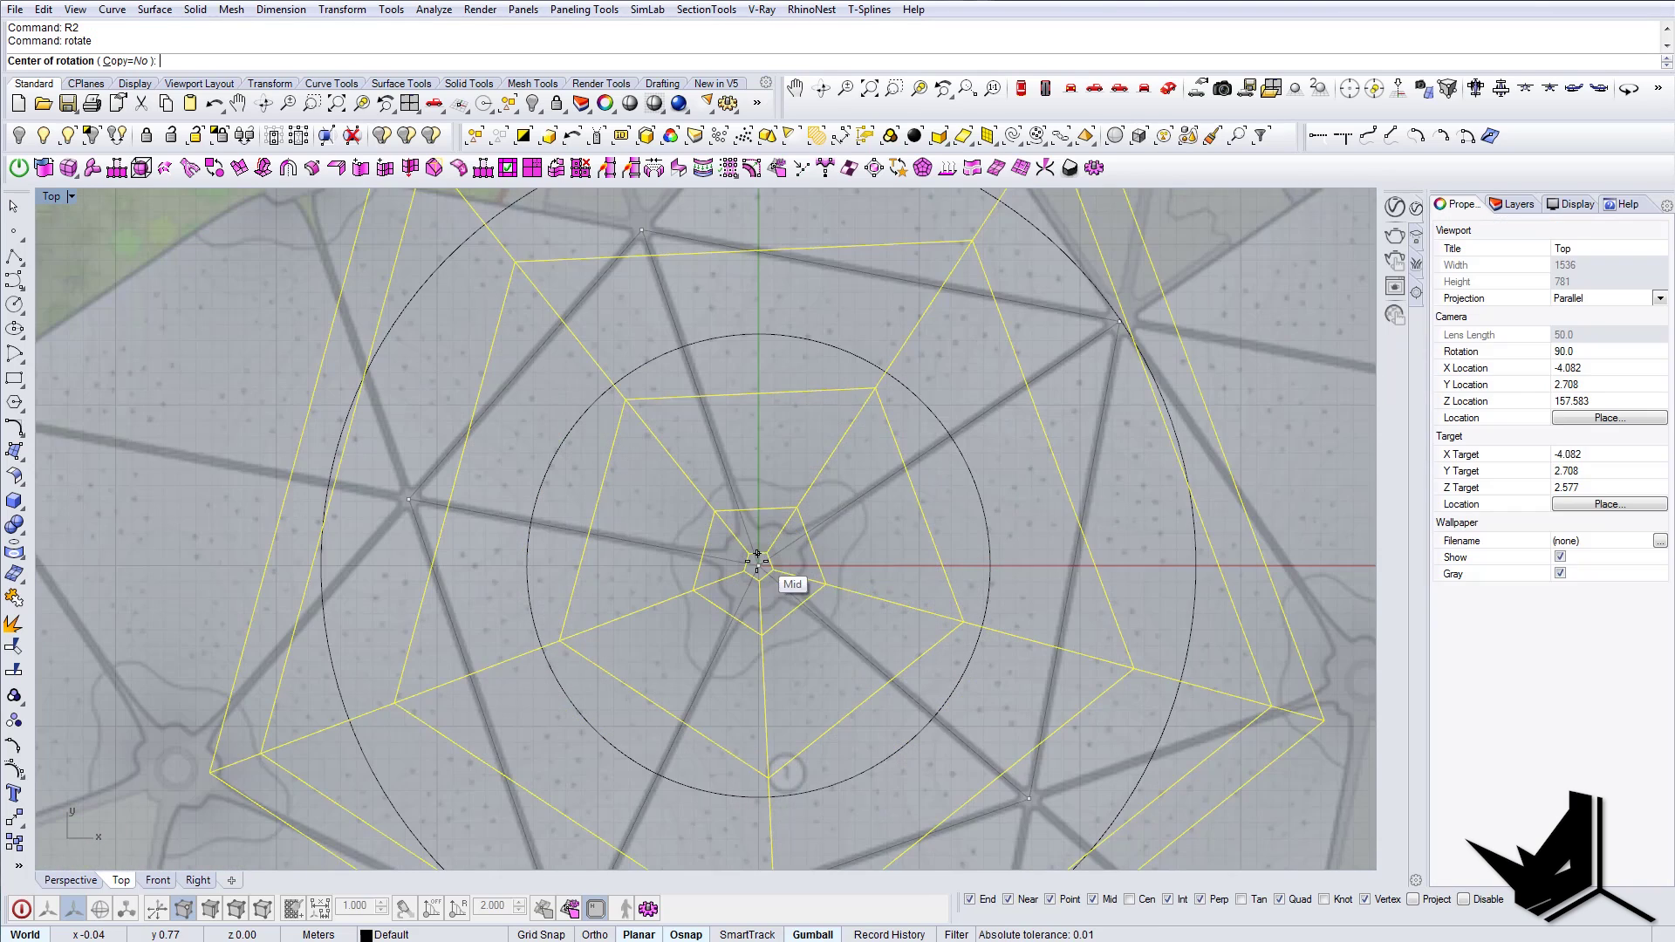
click(759, 565)
scroll(759, 564, down, 10)
scroll(657, 382, up, 2)
click(624, 410)
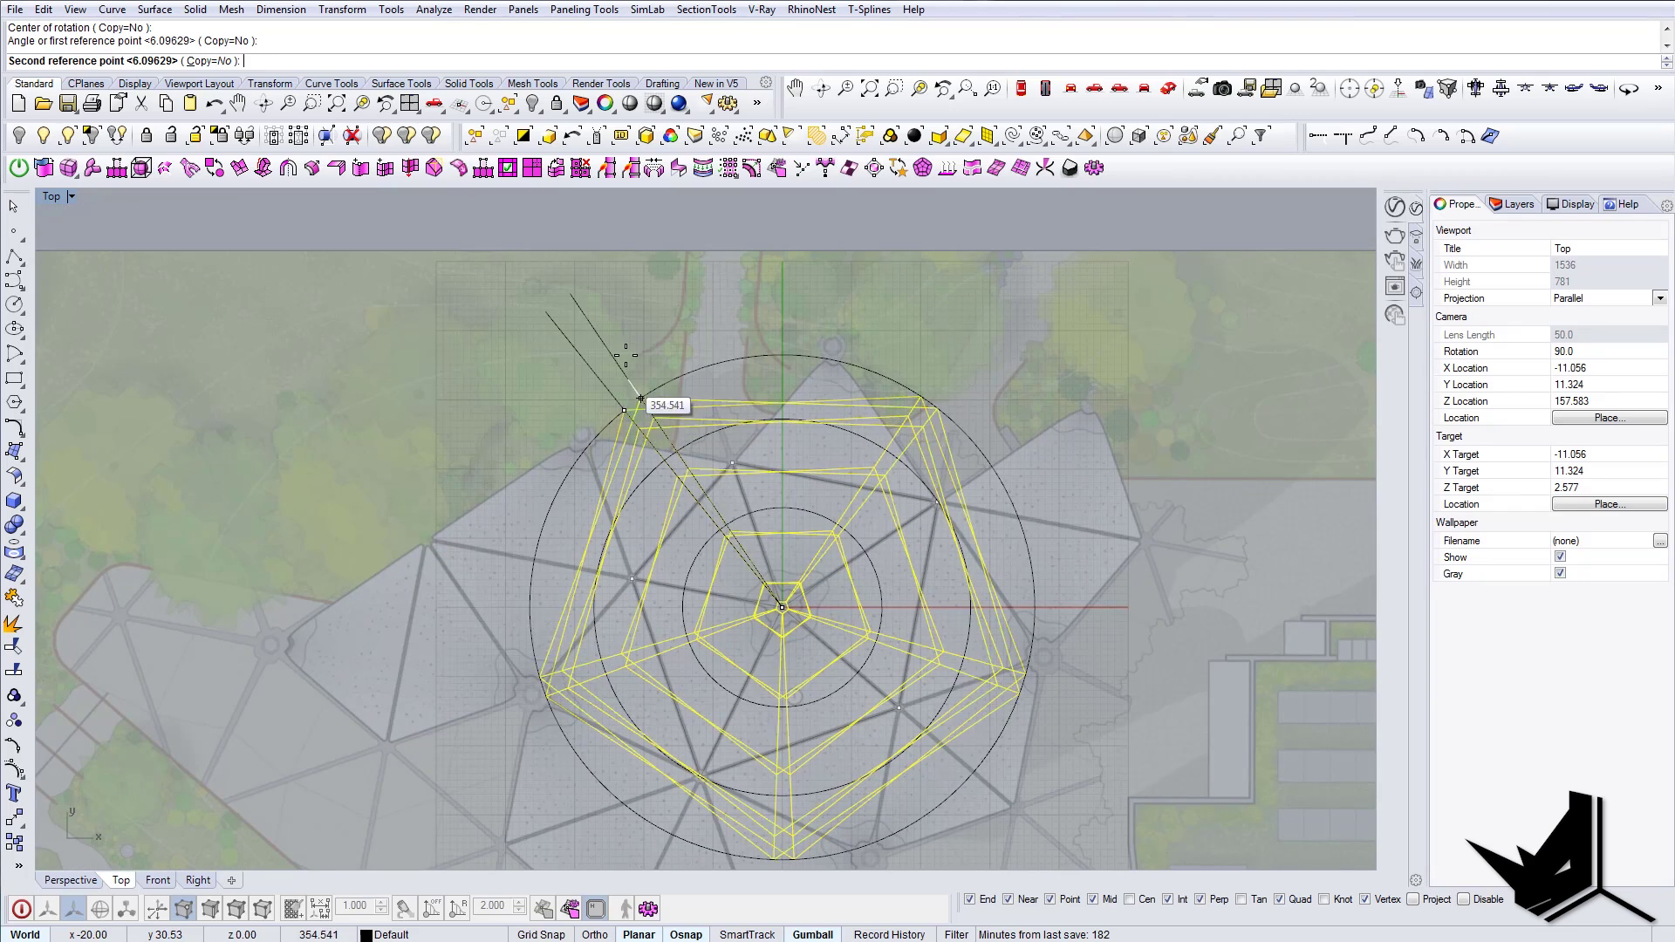
click(721, 310)
right_drag(855, 568, 830, 495)
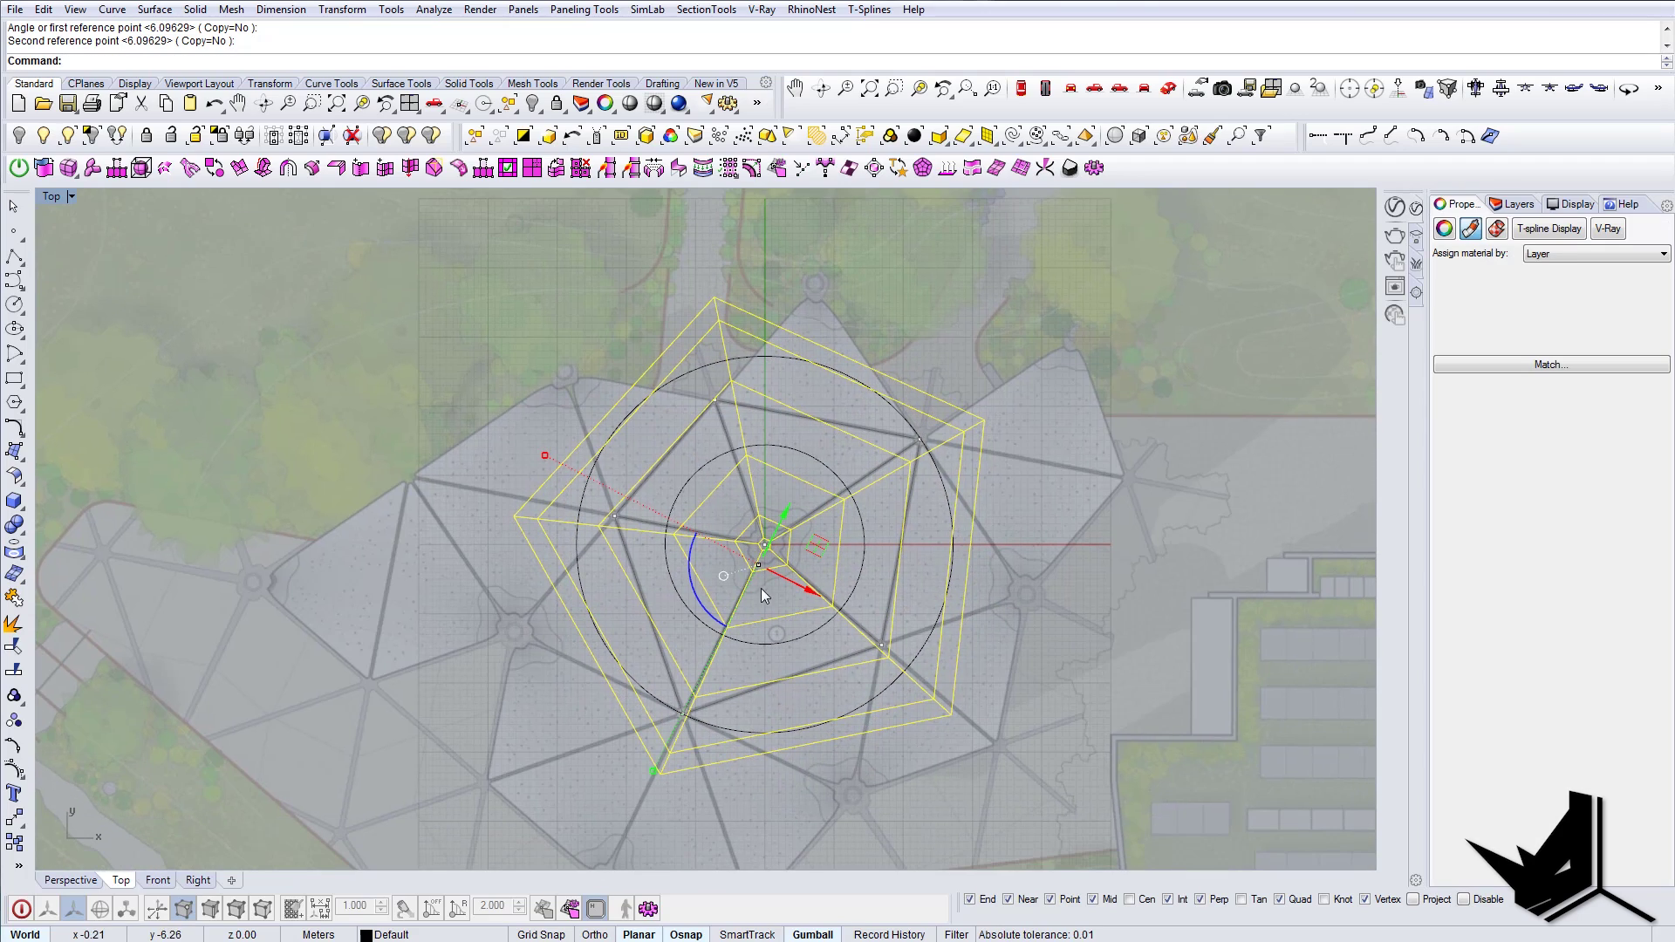
Step: Enable T-Splines edge editing and select the complete edge loop of the torus's western spoke, checking it in the perspective view
scroll(682, 576, up, 8)
scroll(822, 564, up, 4)
click(762, 621)
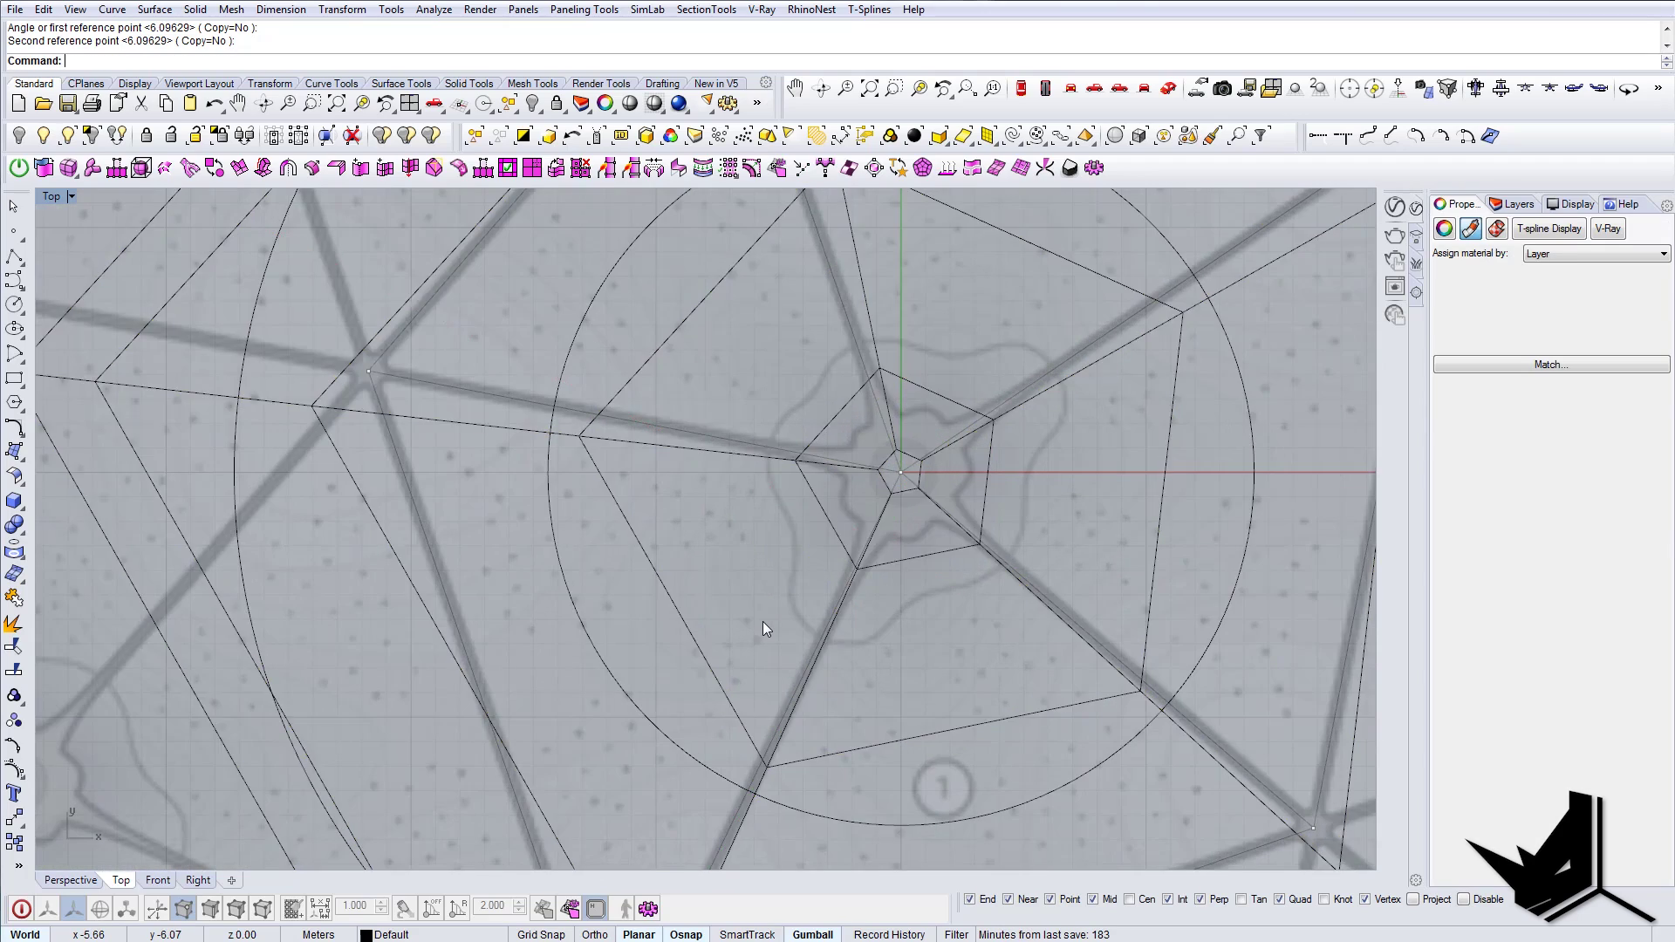
scroll(763, 621, down, 10)
scroll(679, 553, up, 2)
click(656, 557)
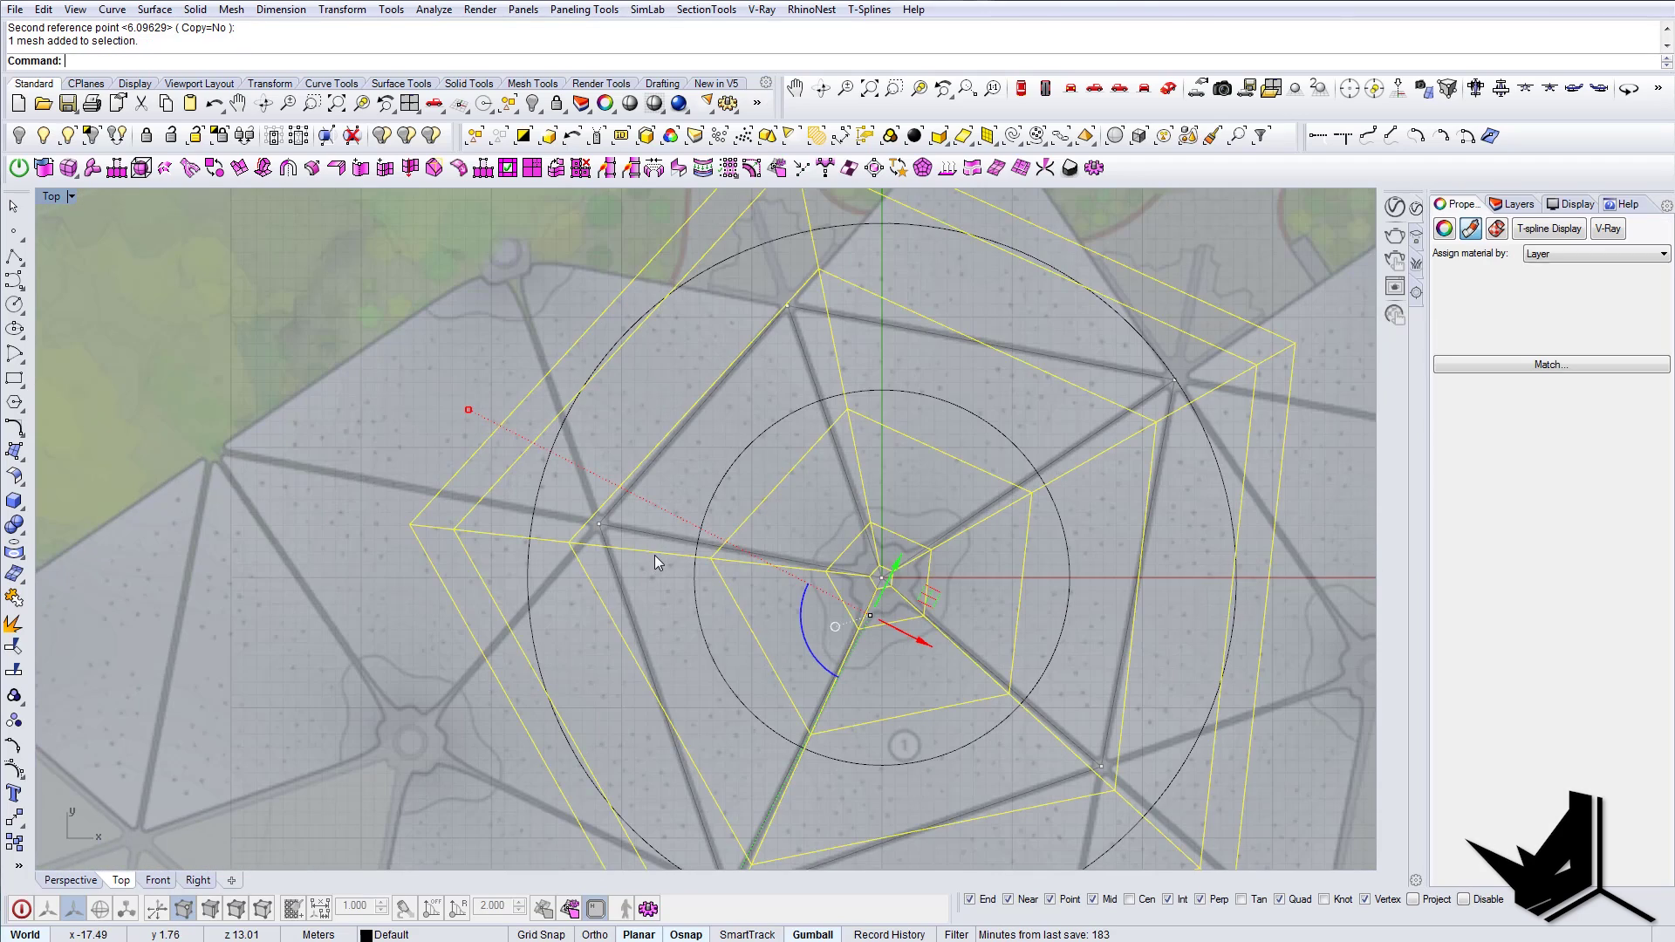
click(21, 910)
click(210, 912)
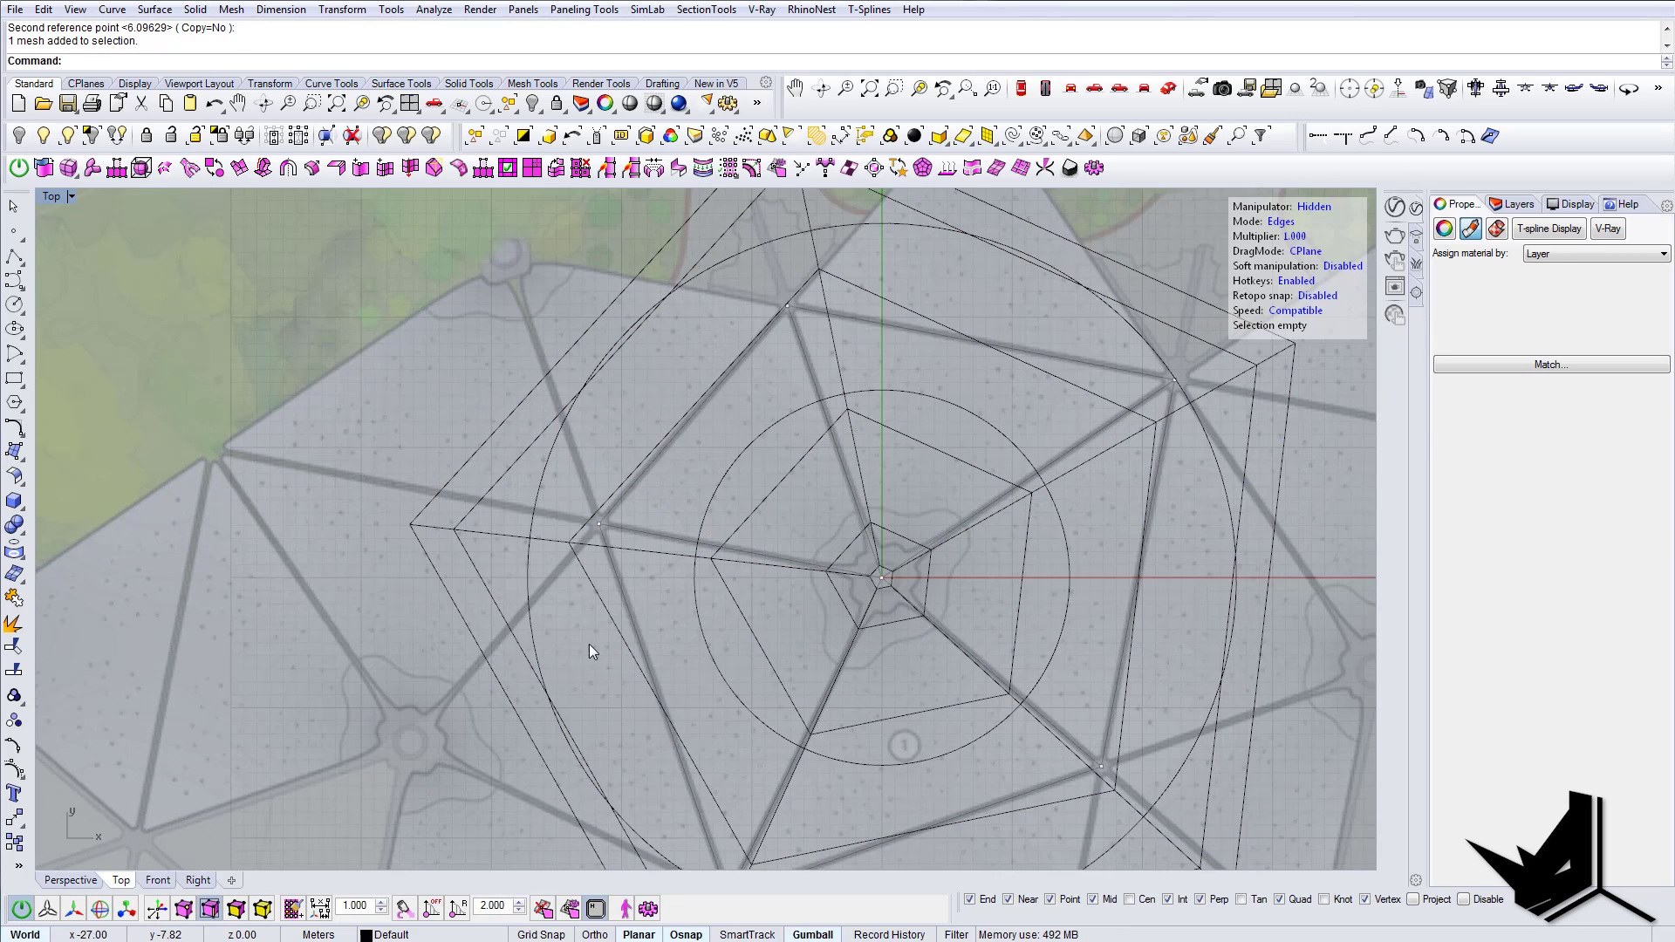
click(643, 554)
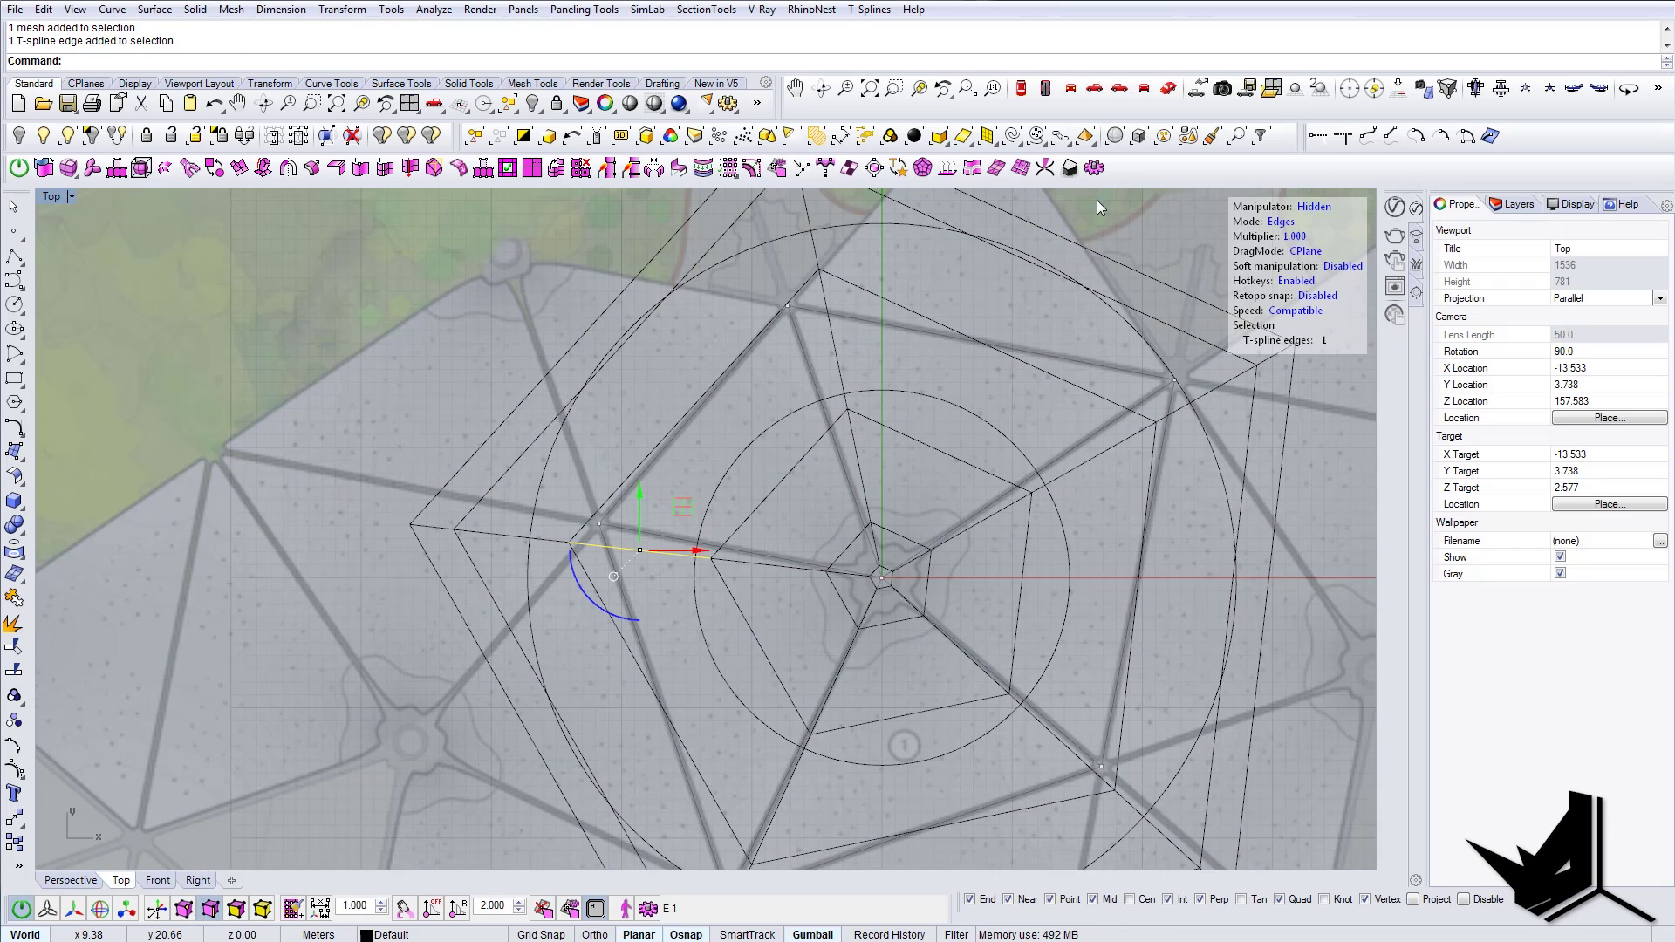
click(1165, 94)
right_drag(787, 521, 753, 516)
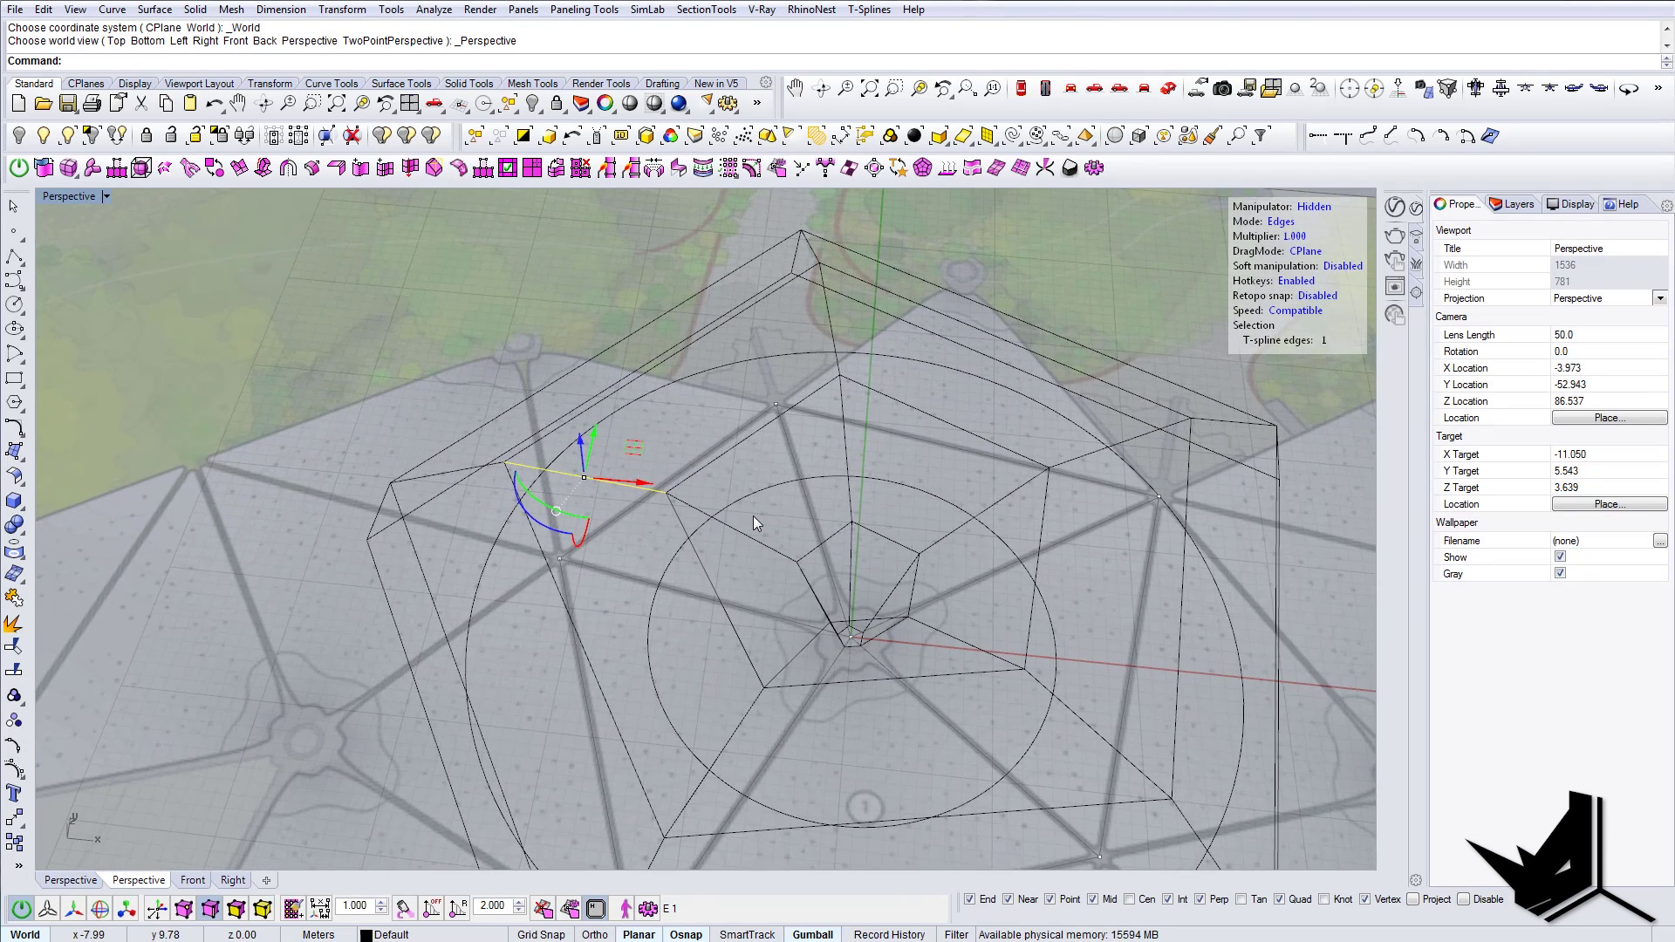
key(l)
right_drag(771, 576, 408, 504)
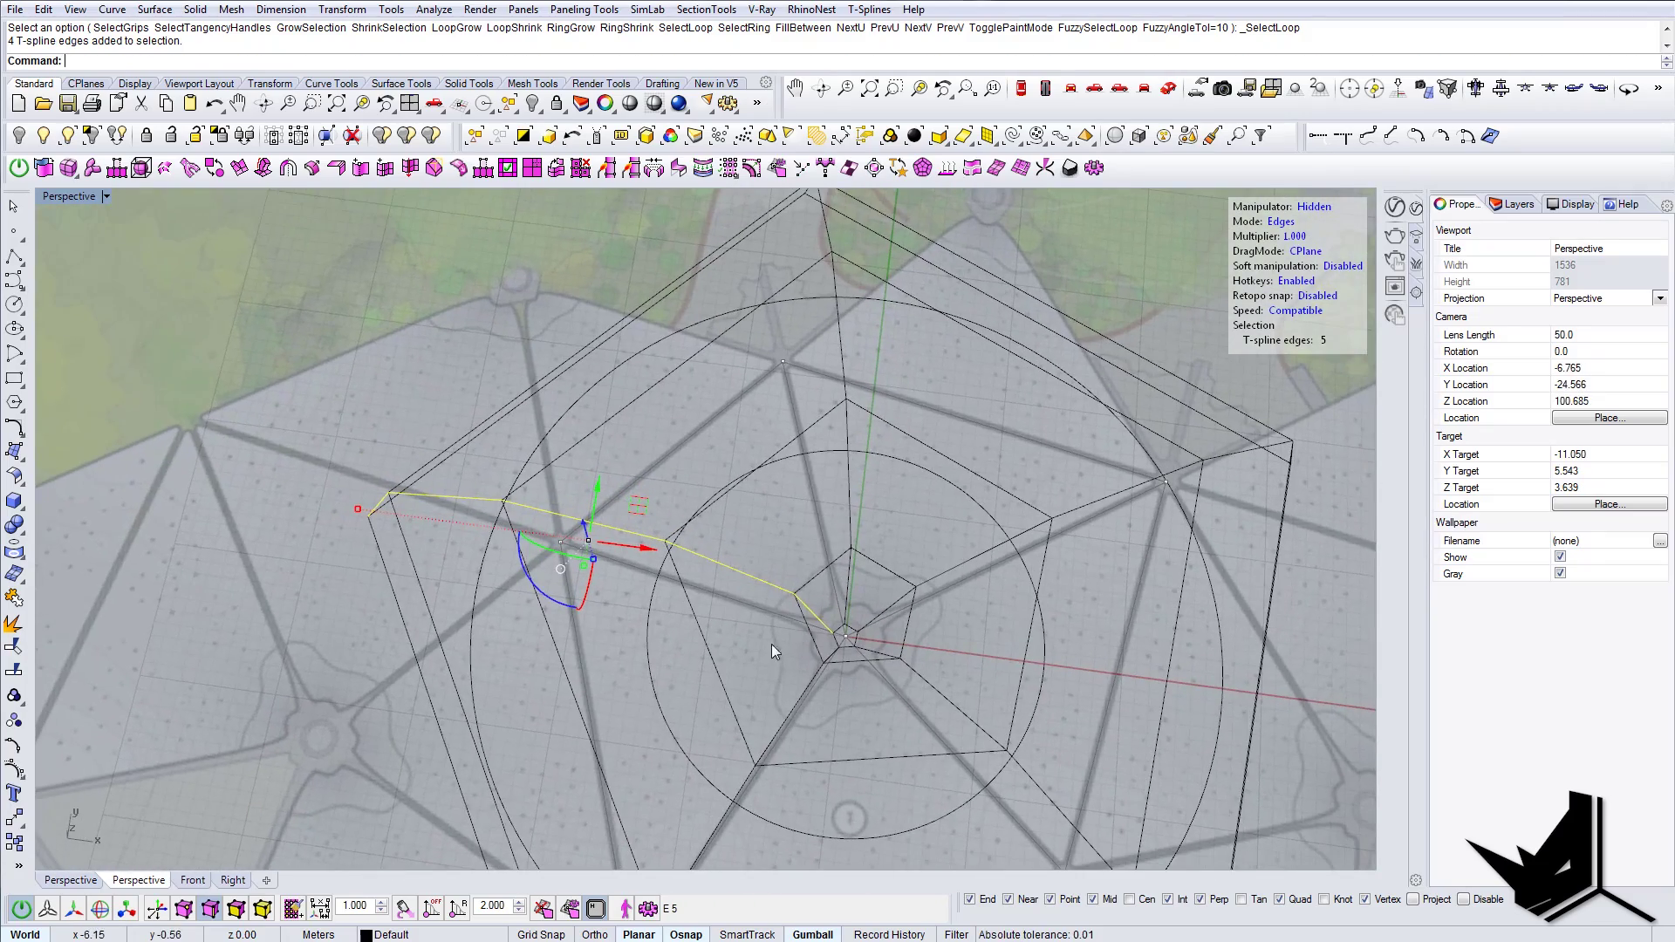
Step: Turn off T-Splines editing and, in the top view, move the western spoke so its inner end vertex lies on the roof seam line
click(24, 910)
shift+right_drag(707, 620, 701, 515)
right_drag(701, 515, 737, 599)
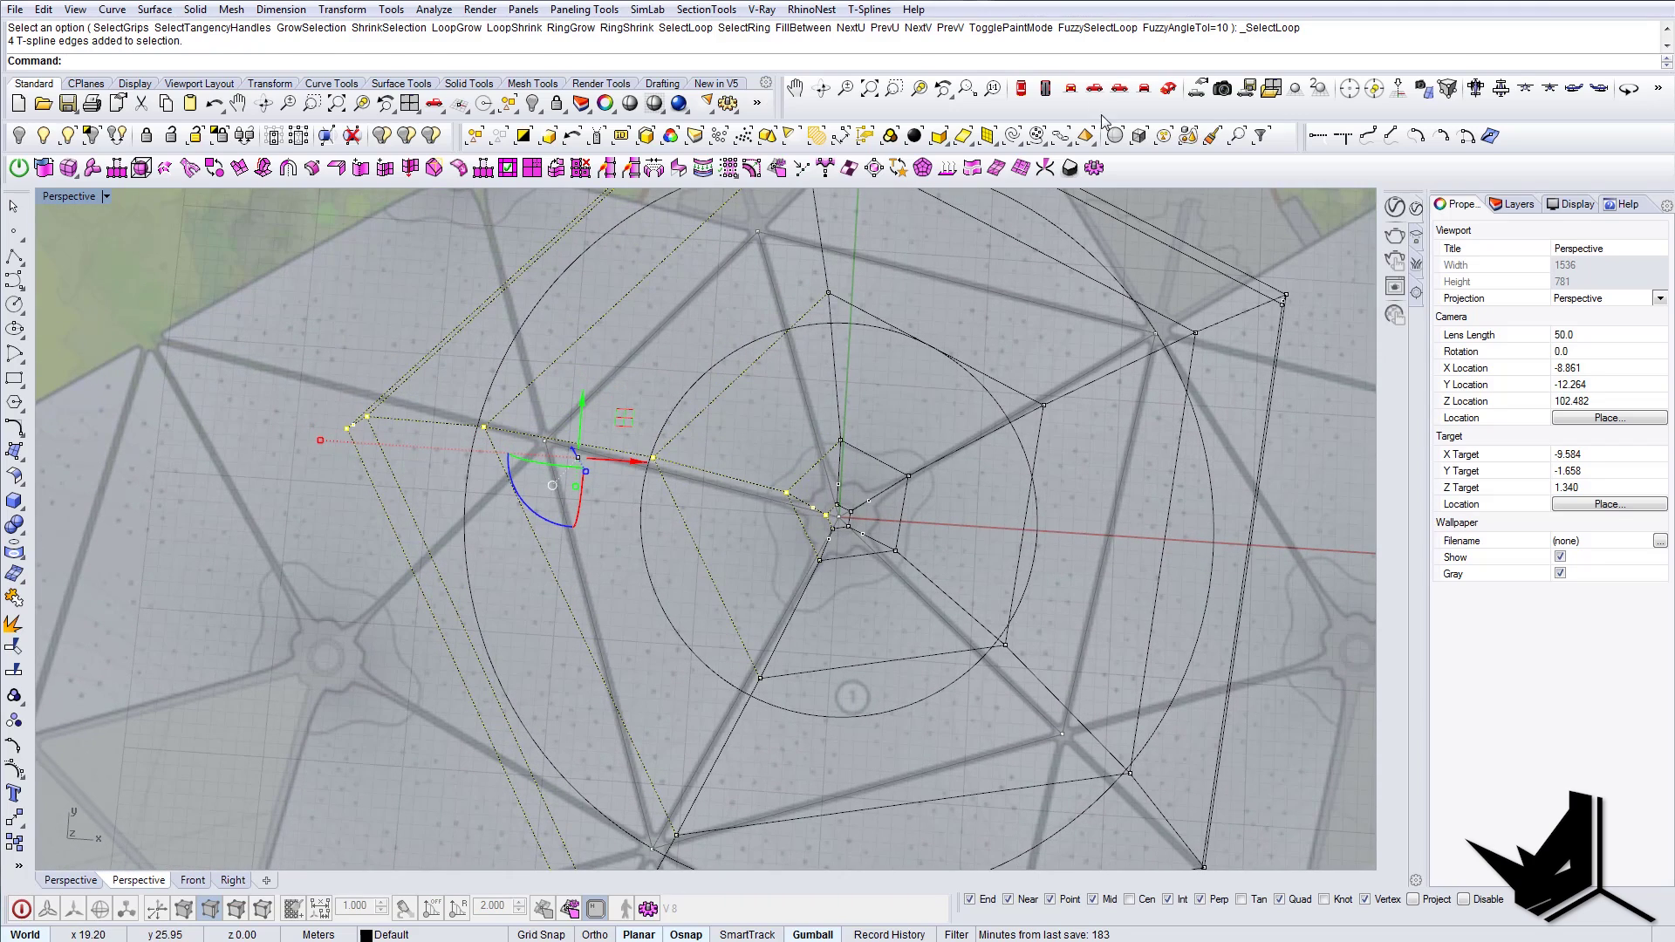
click(1020, 86)
right_drag(833, 514, 806, 618)
scroll(857, 564, up, 10)
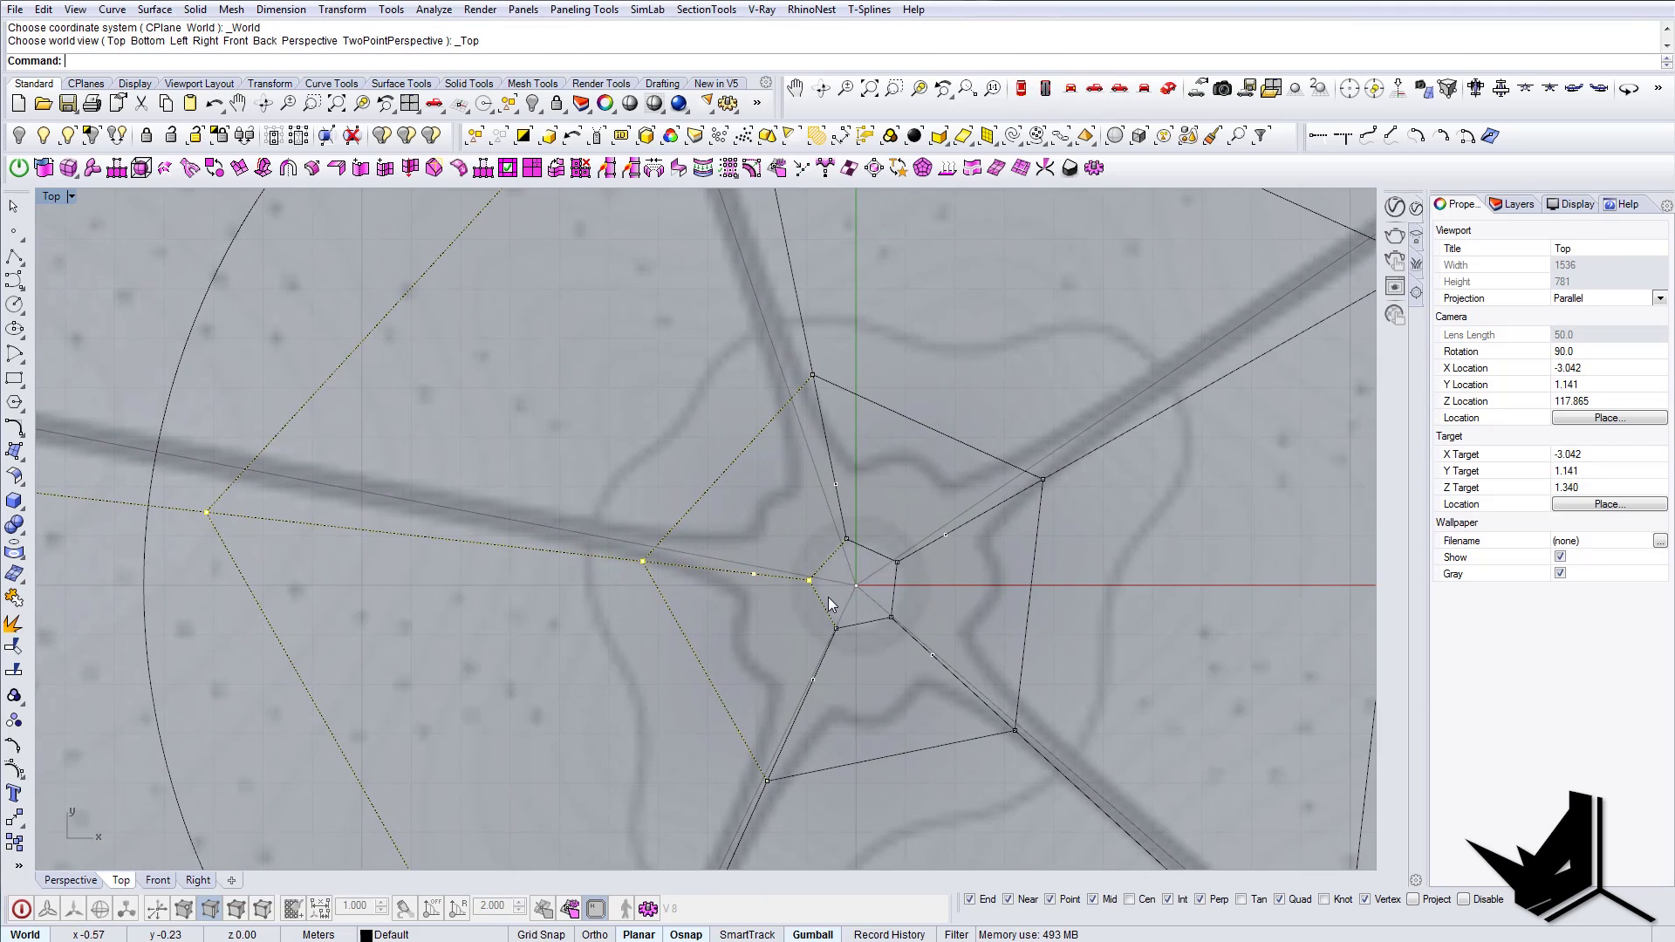
text(m)
key(Return)
scroll(827, 585, up, 5)
click(765, 646)
scroll(765, 646, up, 2)
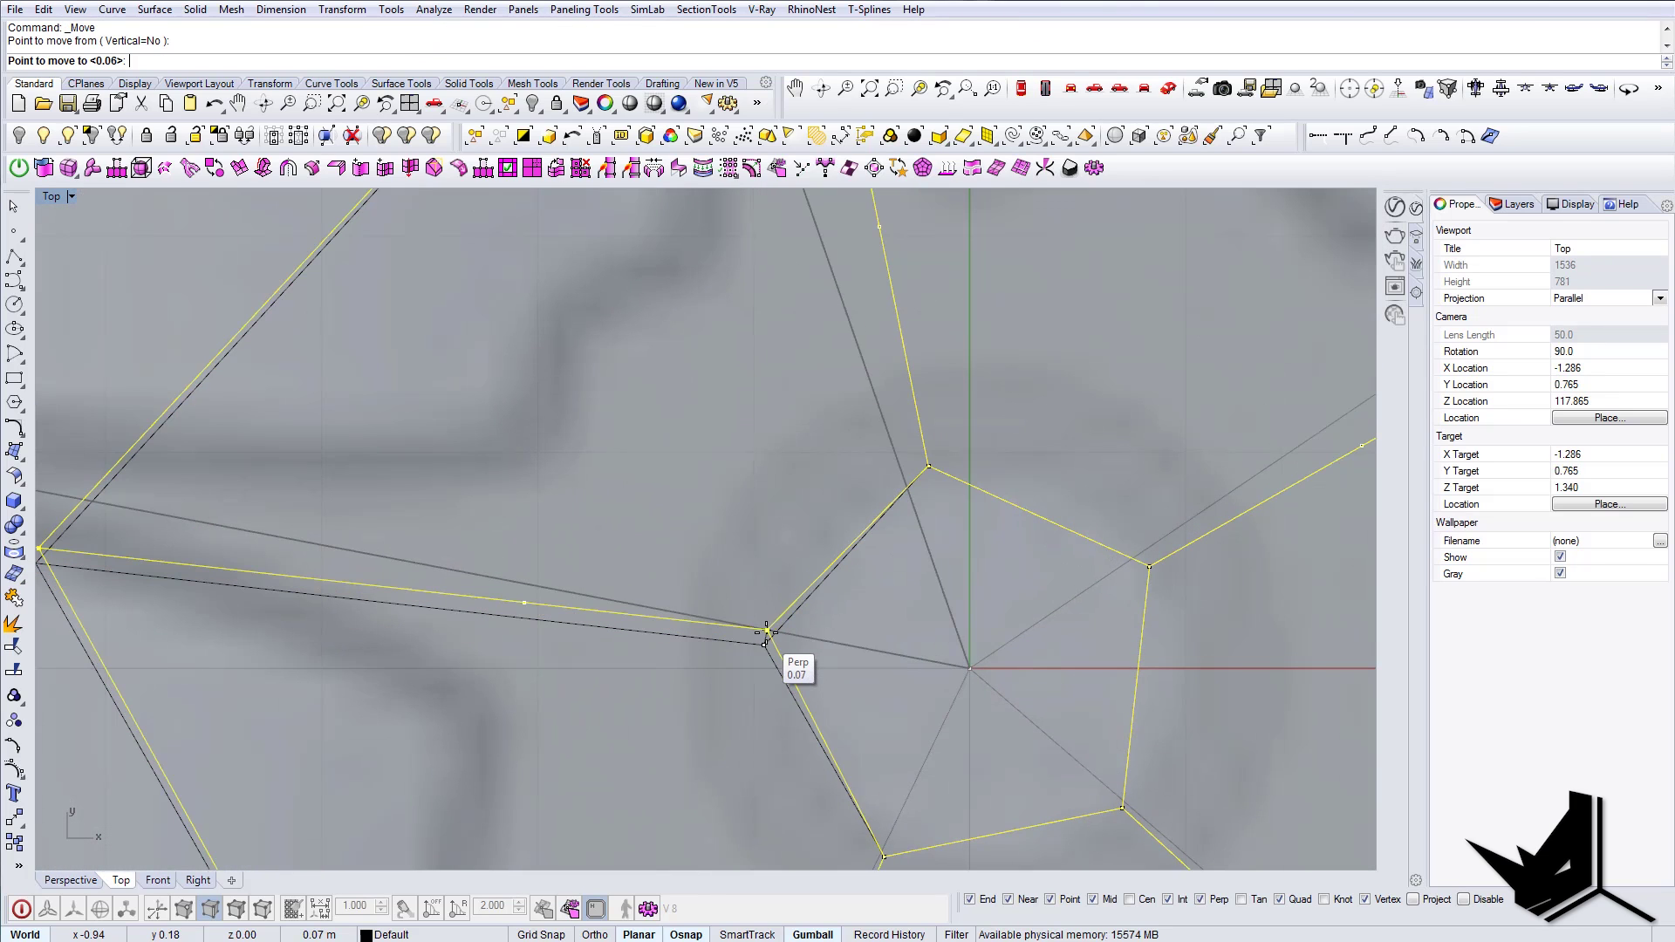
click(767, 629)
scroll(925, 609, down, 12)
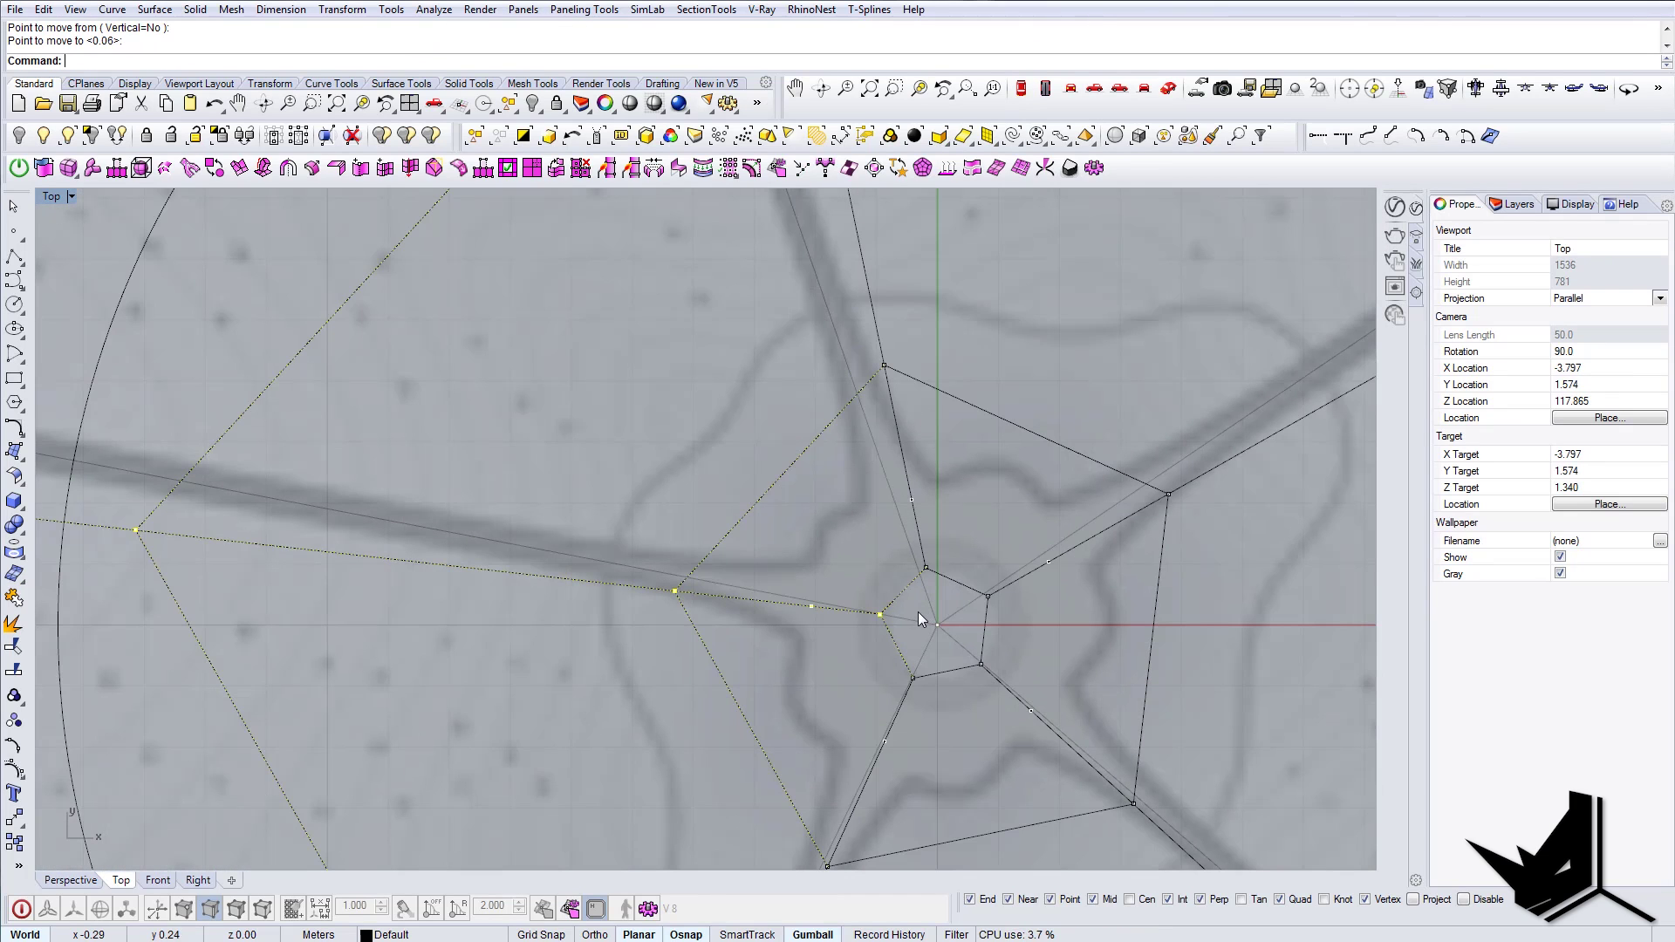
Step: Rotate the western spoke about its inner end vertex so that it lies along the roof seam line
key(Return)
scroll(908, 609, up, 2)
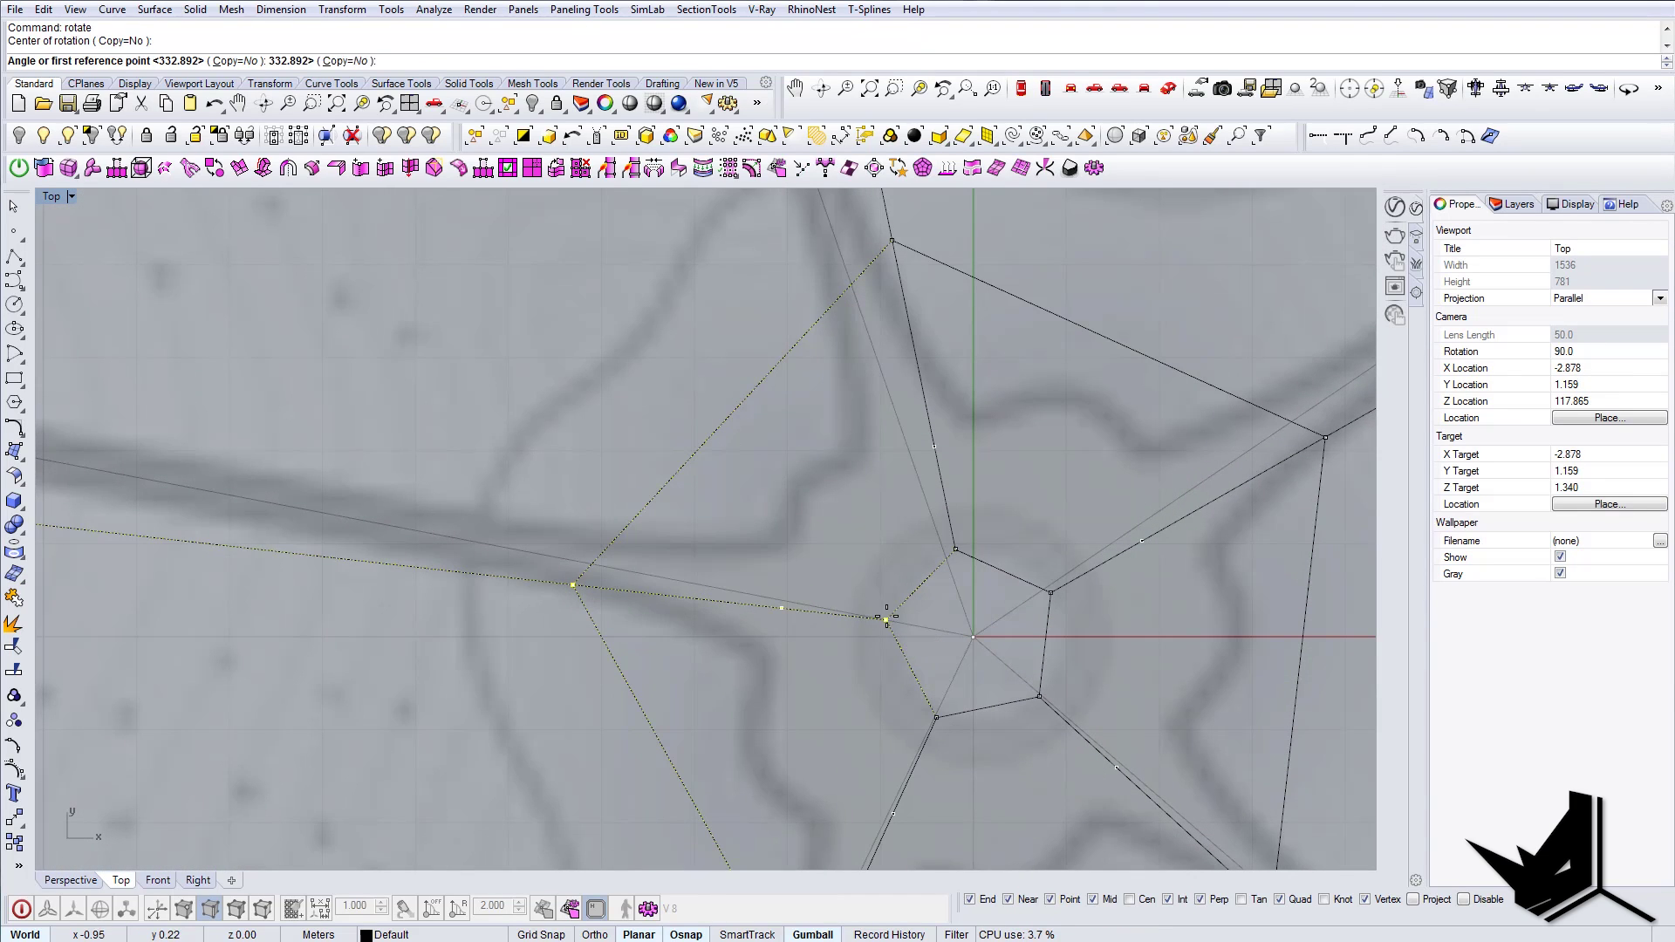
click(918, 617)
scroll(938, 611, down, 3)
scroll(674, 599, up, 3)
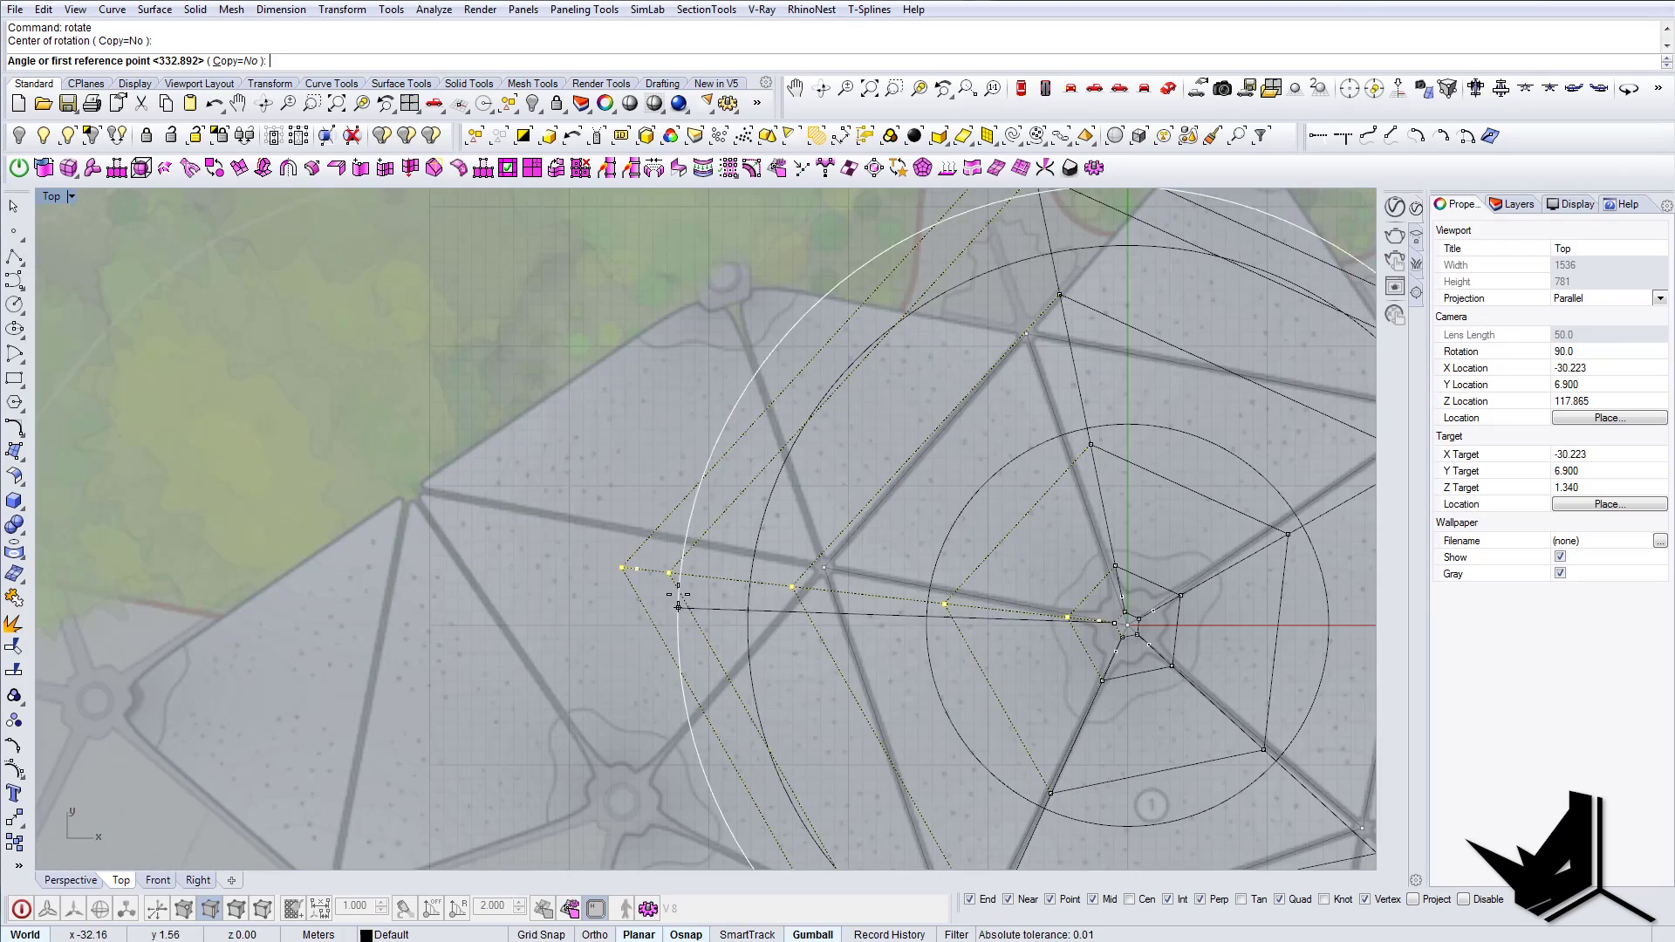
click(621, 568)
scroll(768, 580, up, 5)
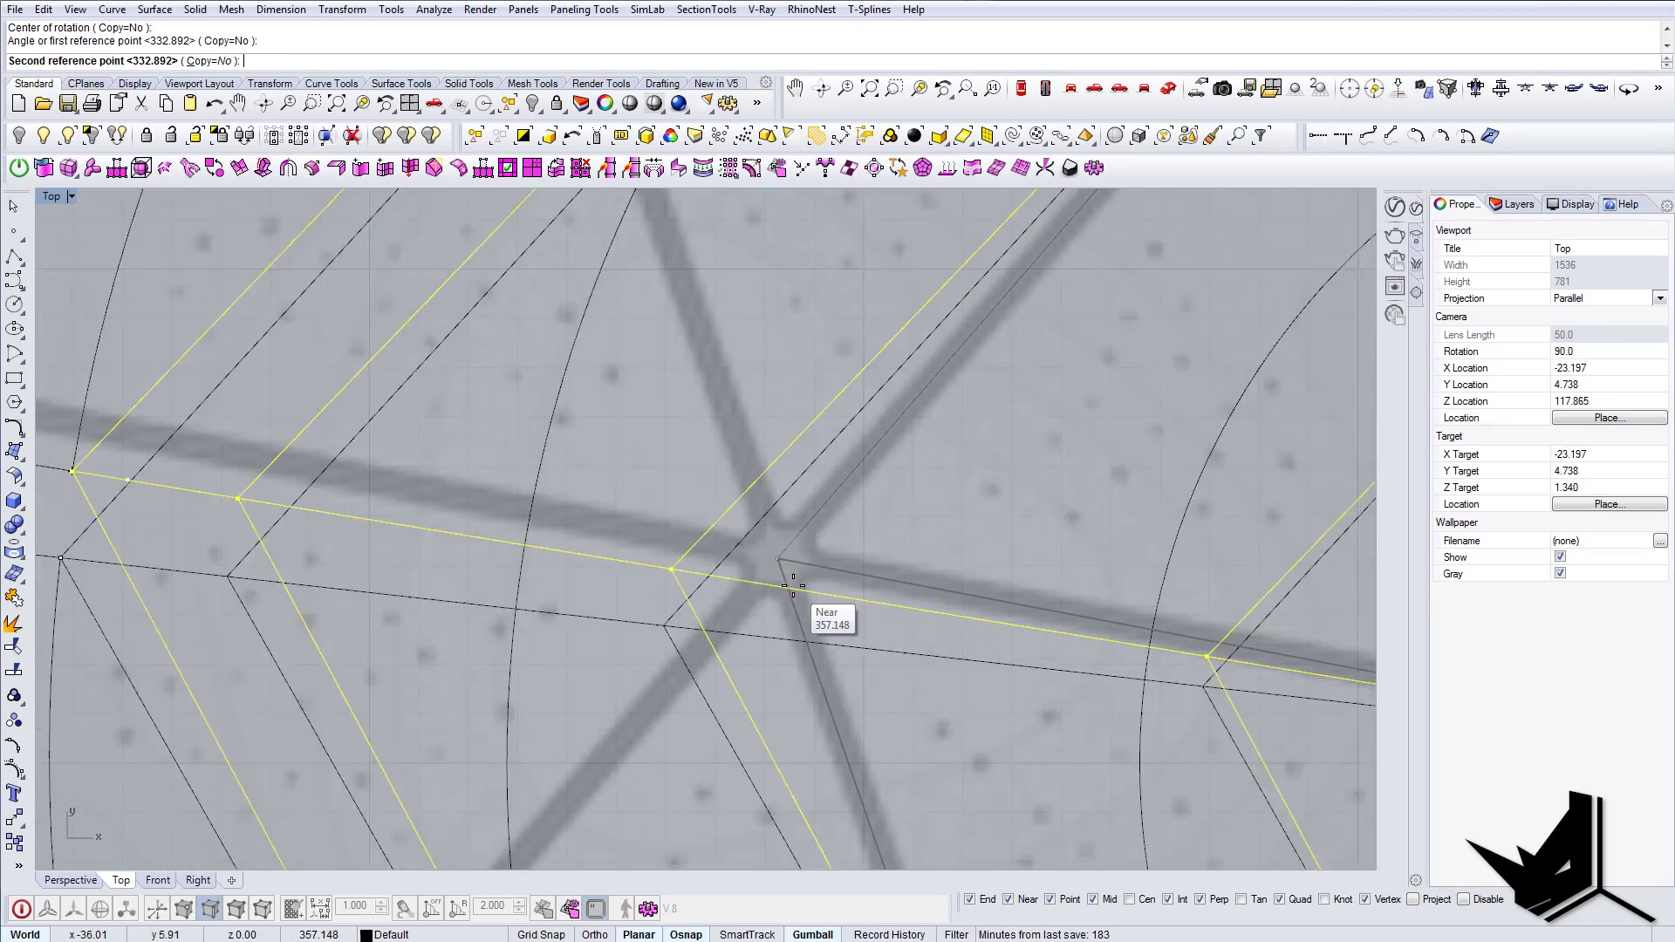
scroll(768, 550, down, 1)
click(767, 534)
scroll(699, 525, down, 4)
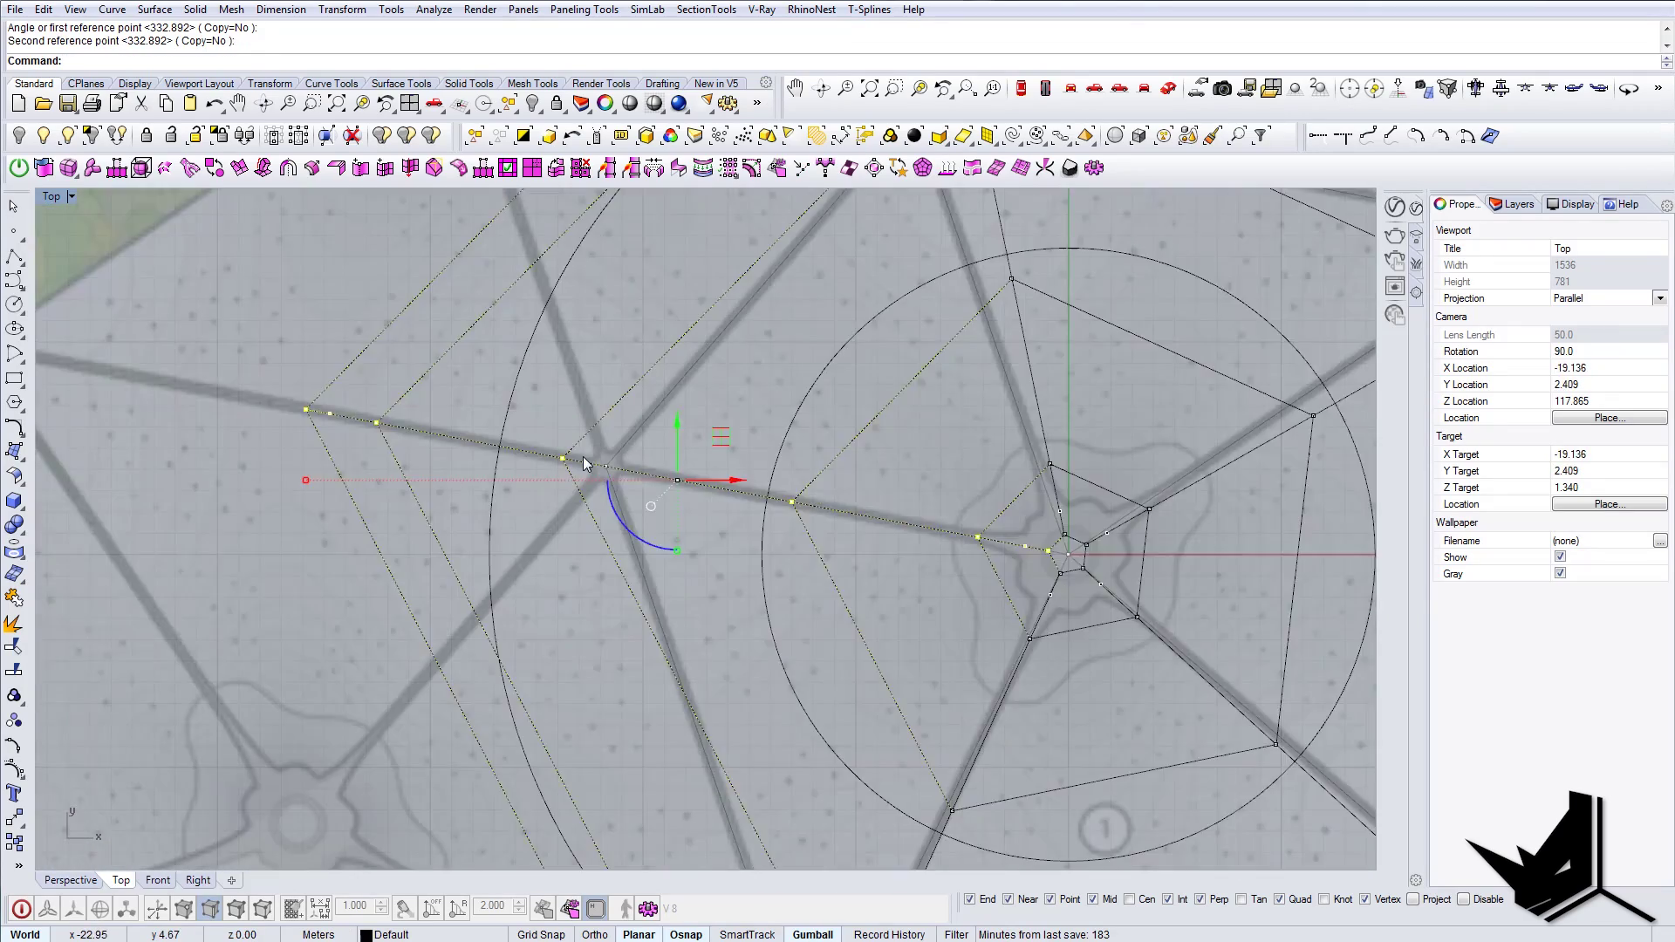
Step: Select the edge loop of the south-western spoke and move its inner end vertex onto the matching roof seam line
scroll(659, 495, up, 3)
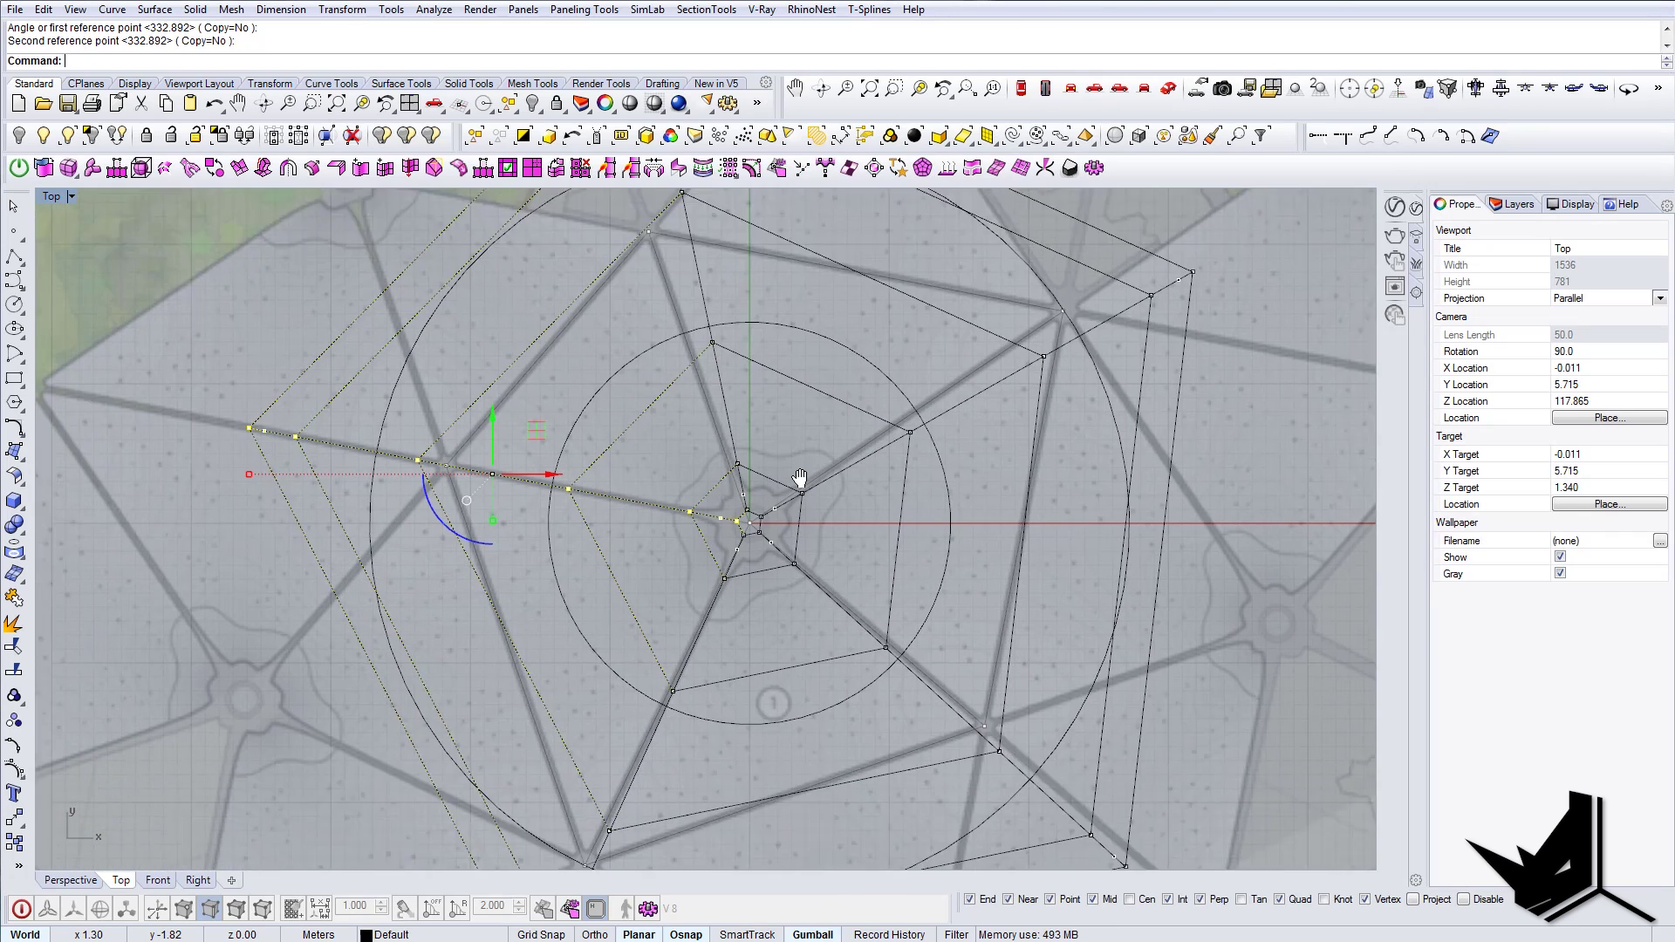
scroll(766, 506, up, 2)
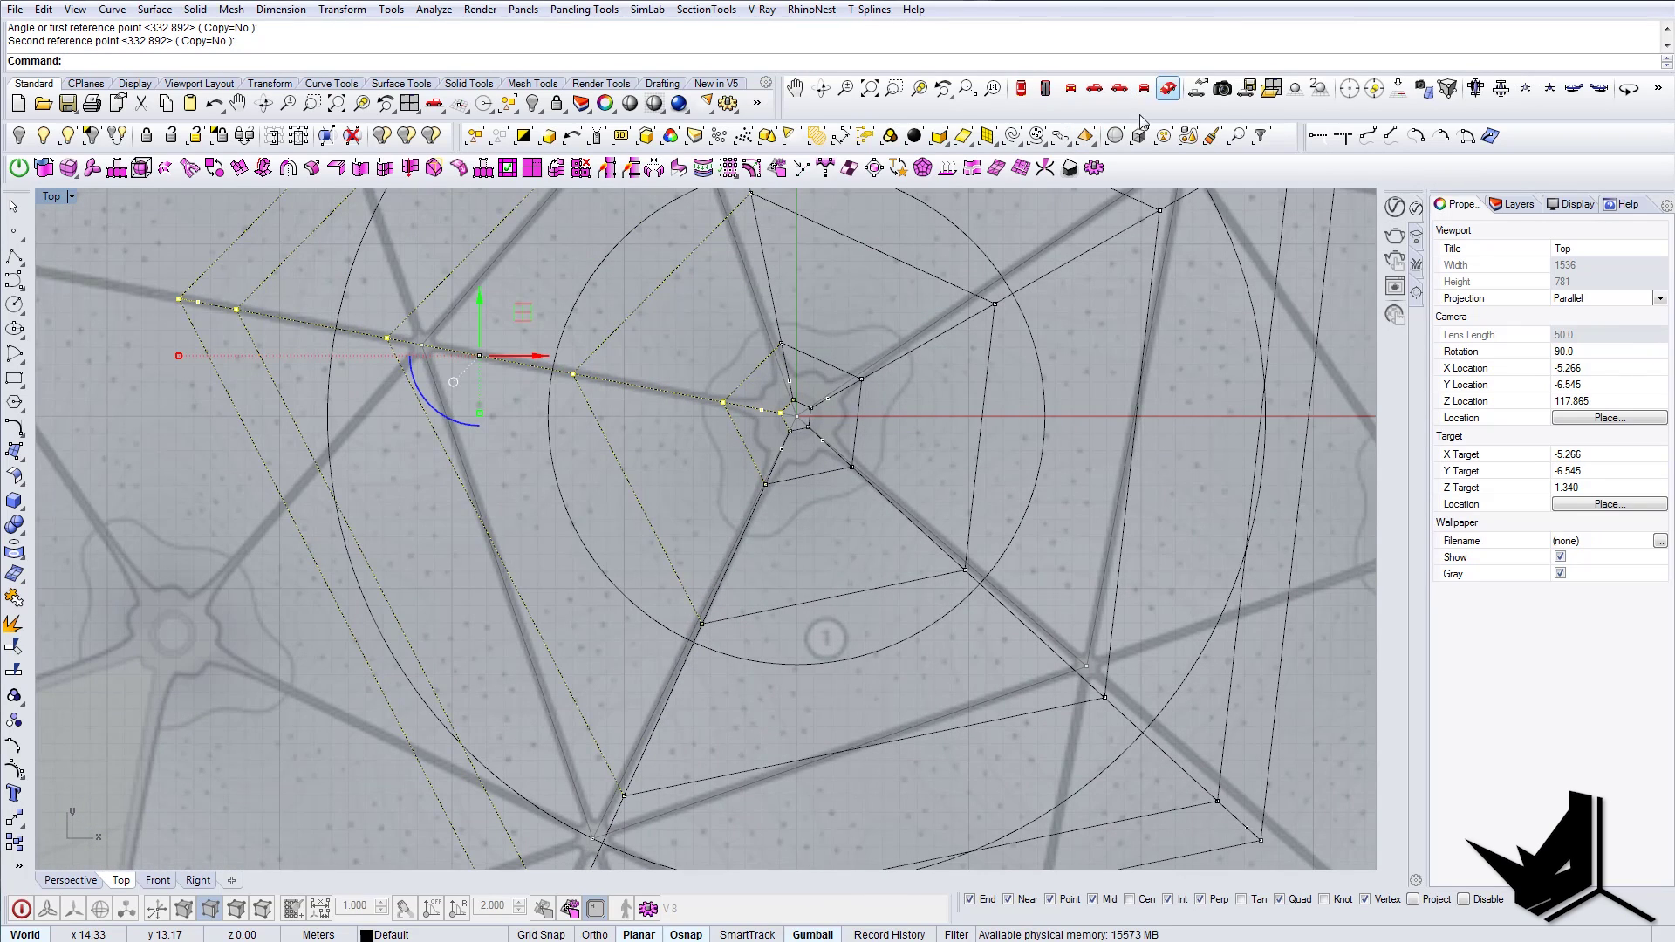
click(33, 910)
right_drag(673, 720, 665, 688)
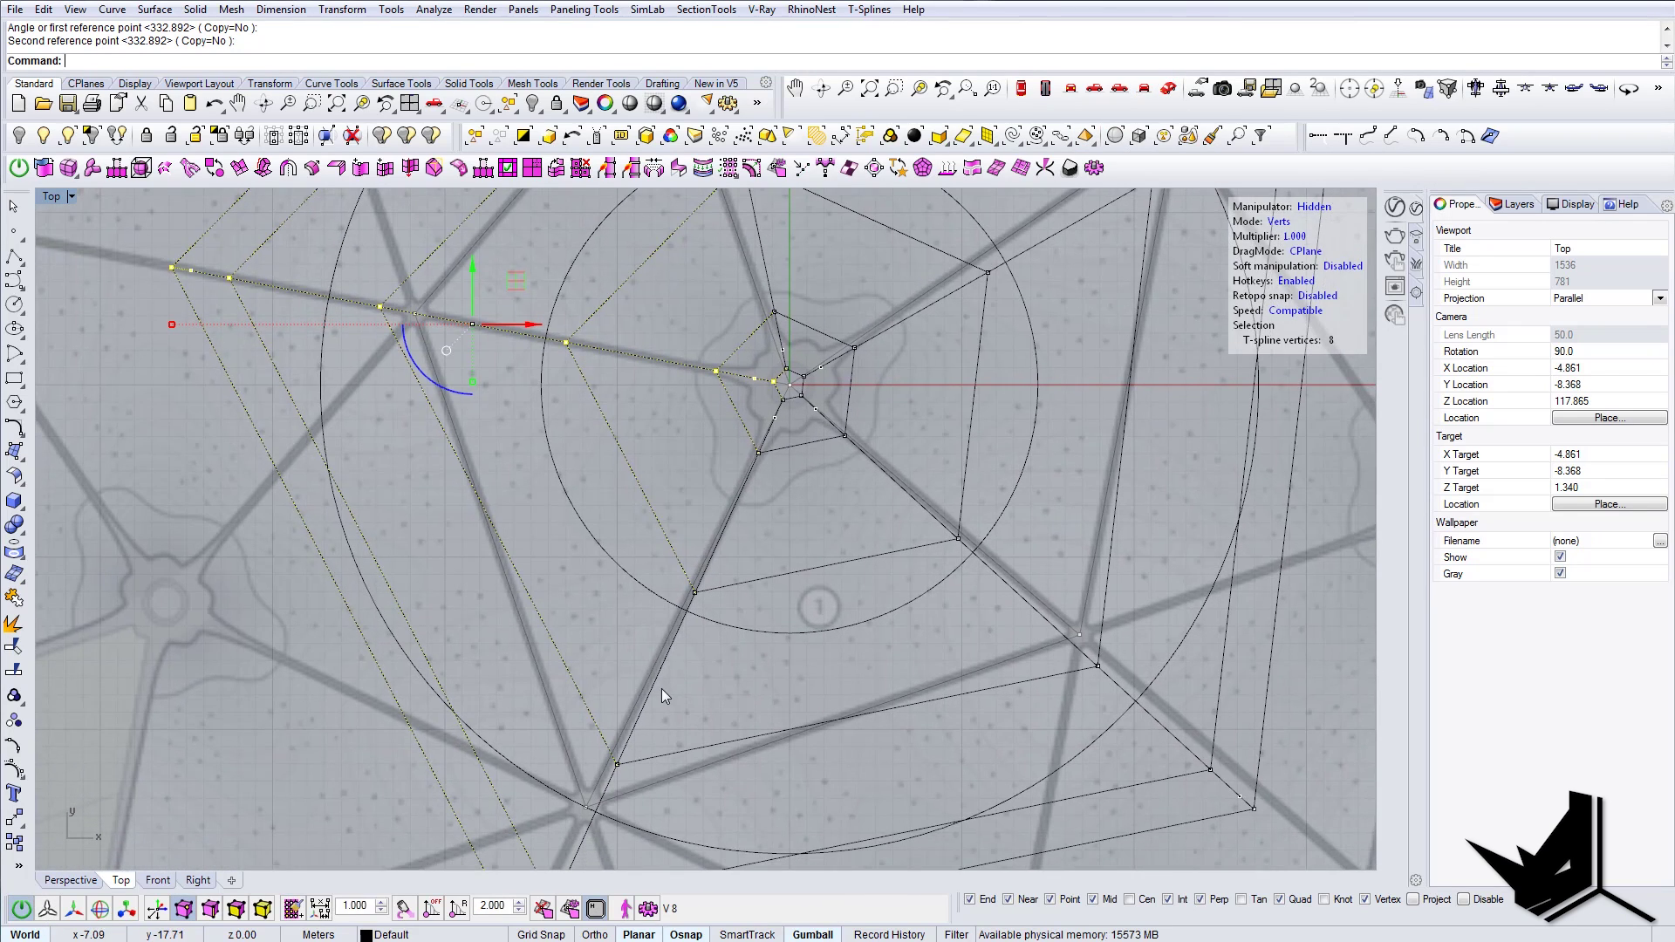
key(Escape)
click(655, 685)
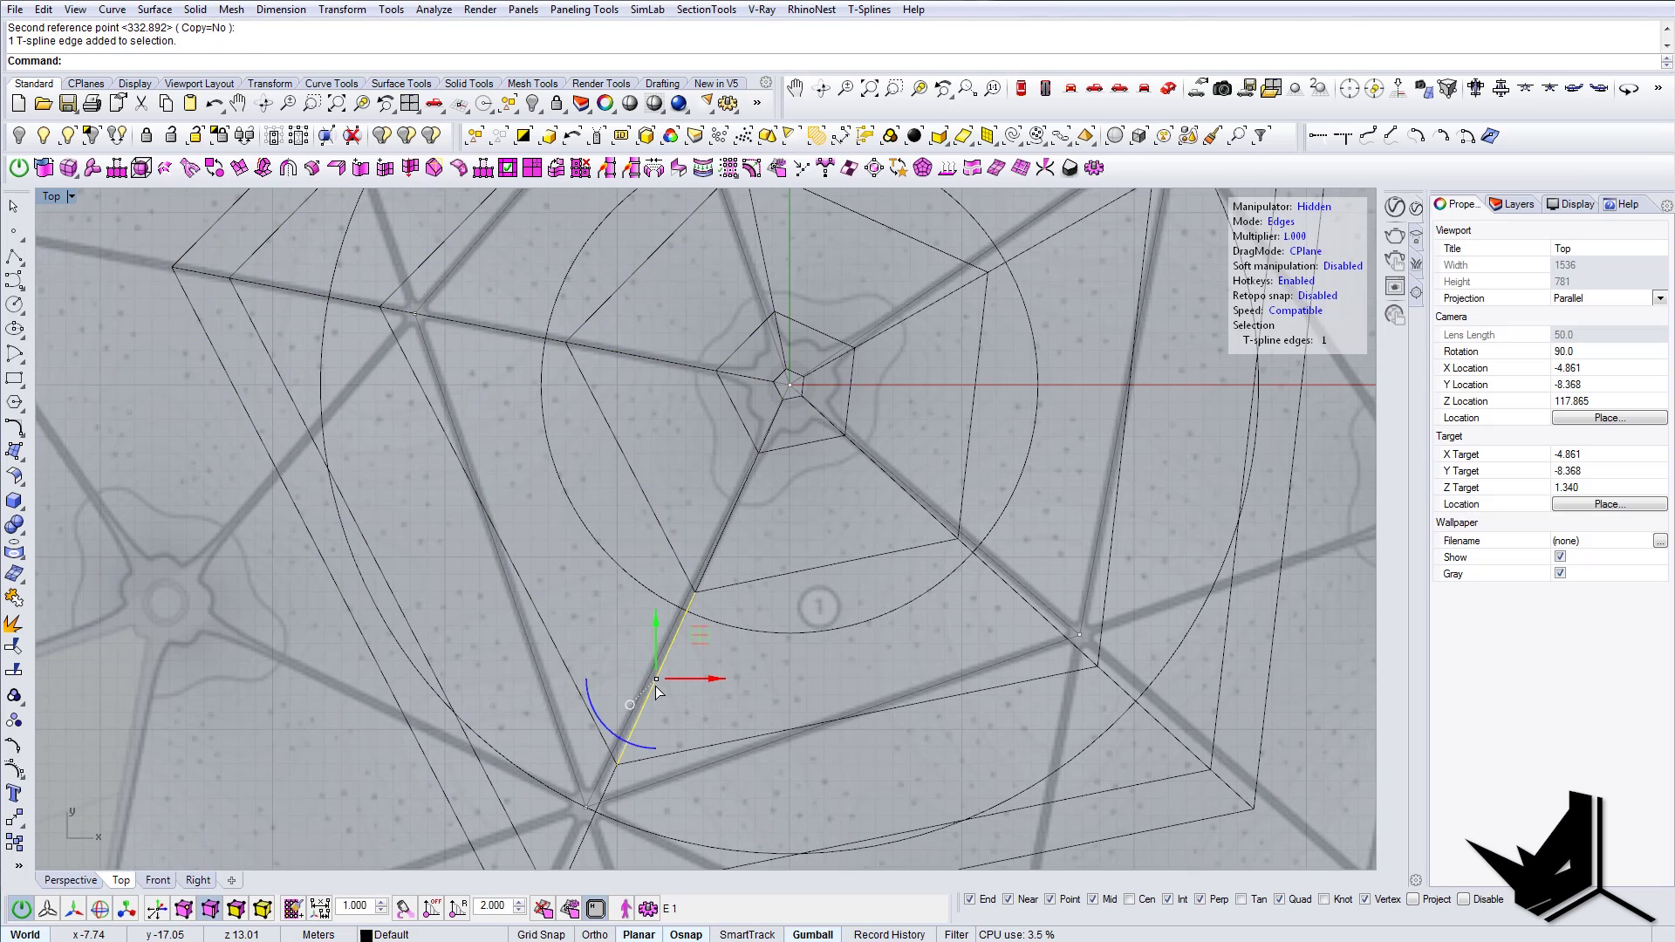
double_click(657, 686)
click(19, 914)
scroll(793, 656, down, 6)
right_drag(794, 651, 731, 641)
text(M)
key(Return)
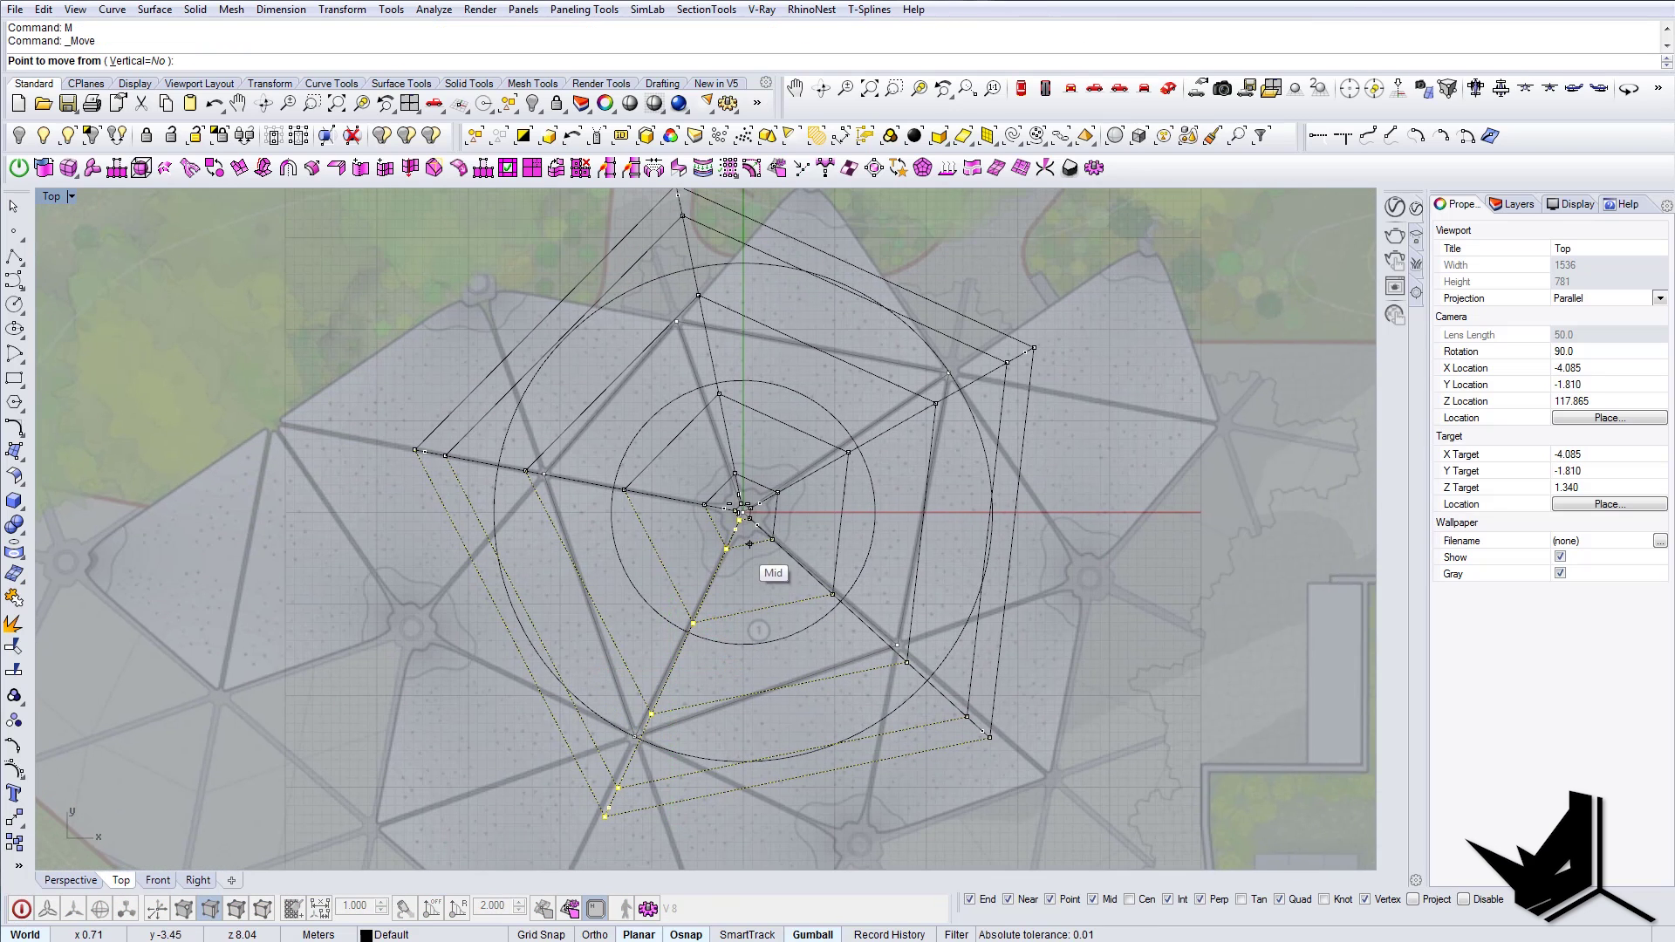
scroll(766, 559, up, 6)
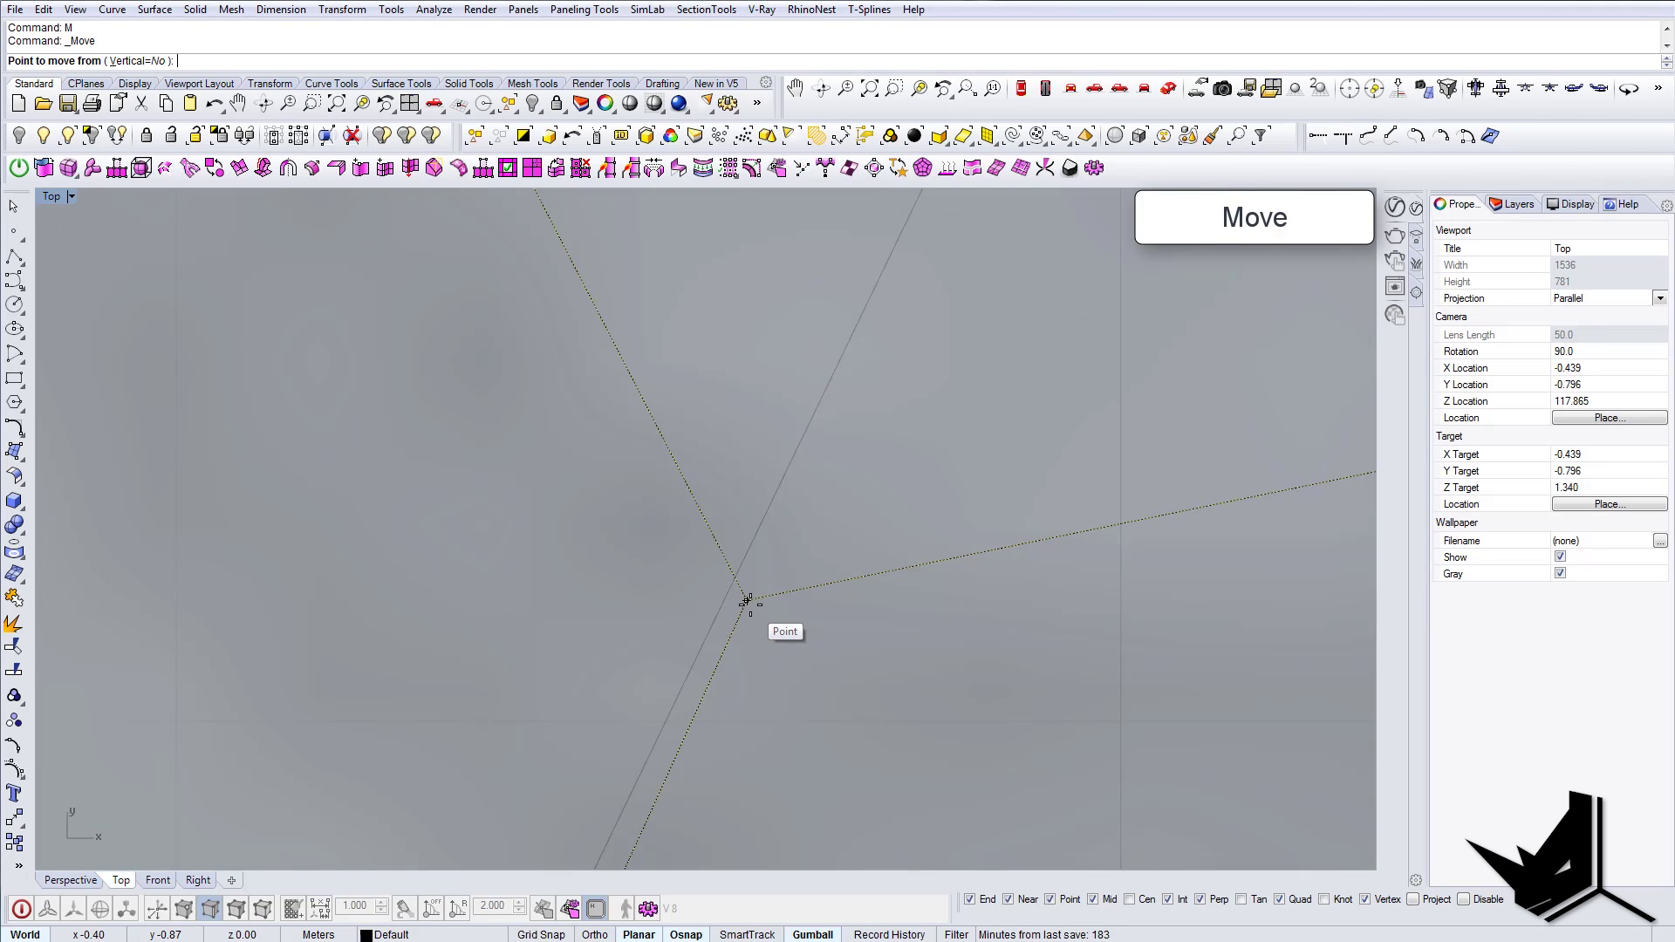
click(750, 600)
scroll(738, 596, up, 2)
click(729, 593)
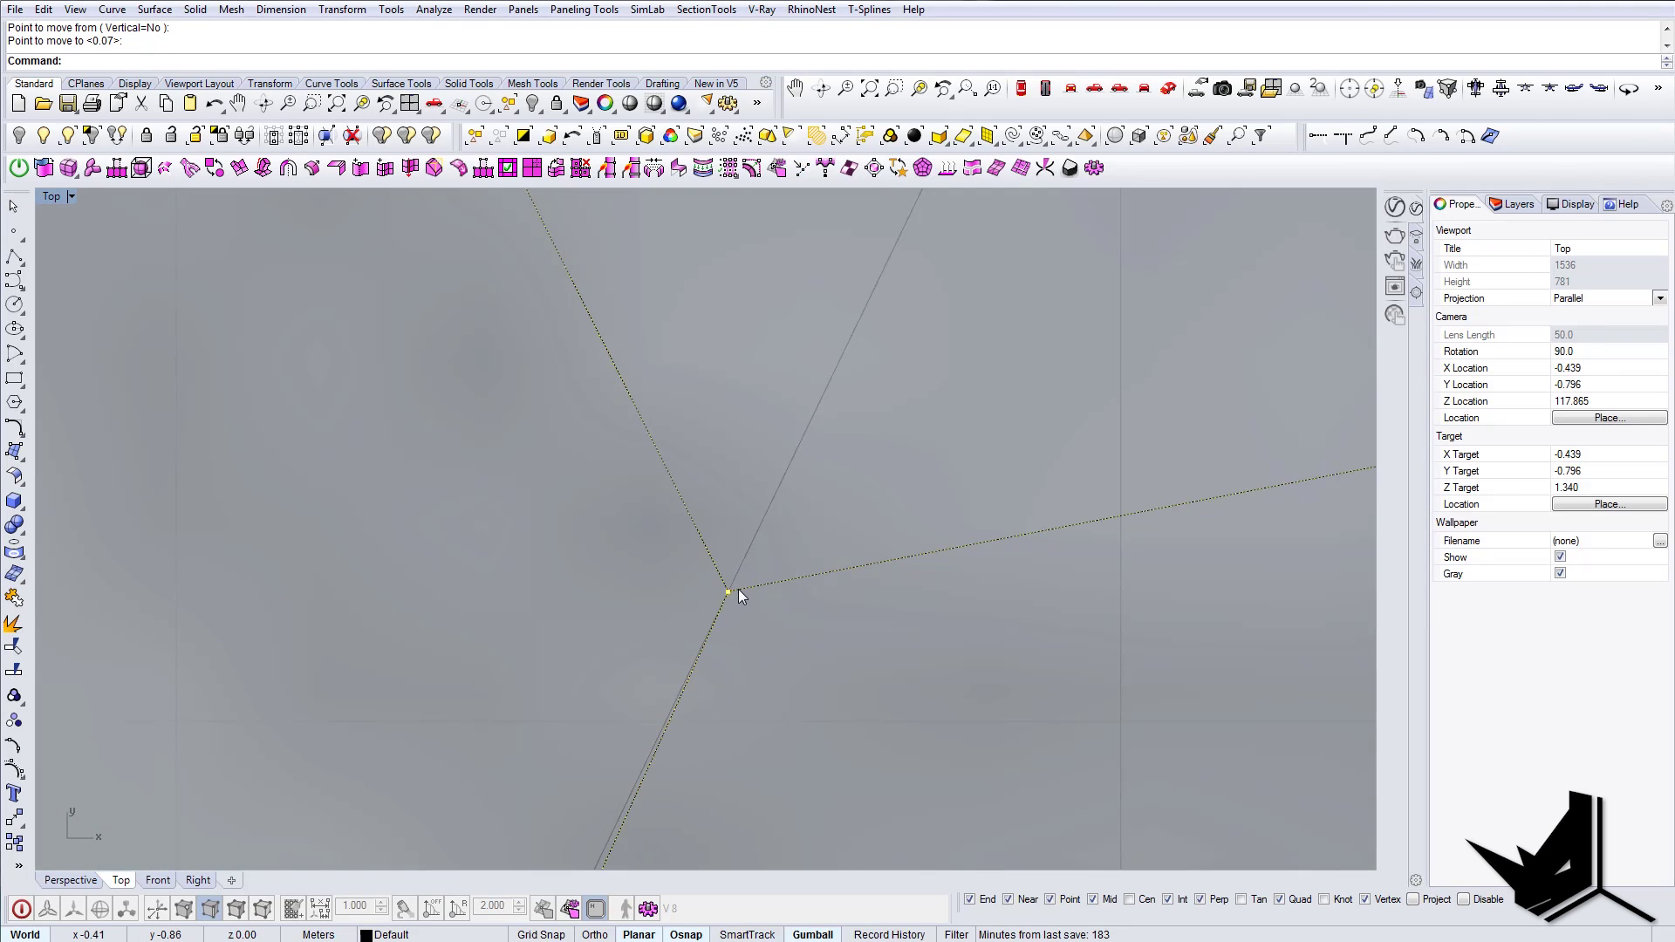
Step: Rotate the south-western spoke about its inner end vertex to align it with the roof seam line, and clear the selection
text(rotate)
key(Return)
click(728, 592)
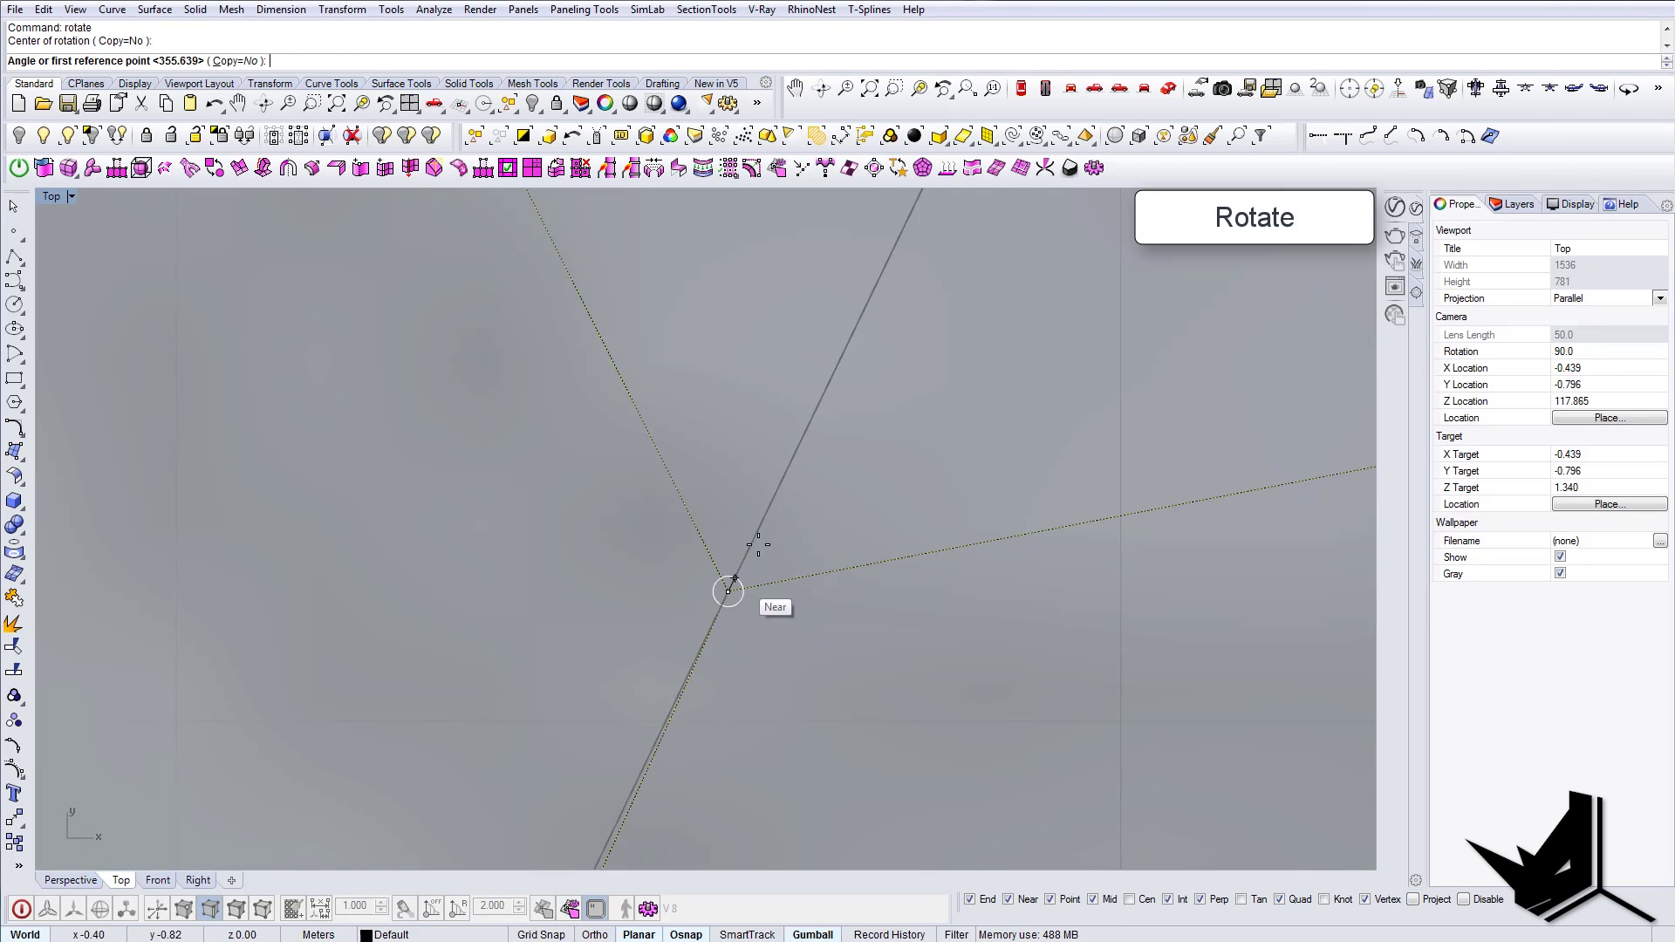
scroll(733, 592, down, 3)
scroll(746, 554, down, 5)
scroll(663, 637, up, 10)
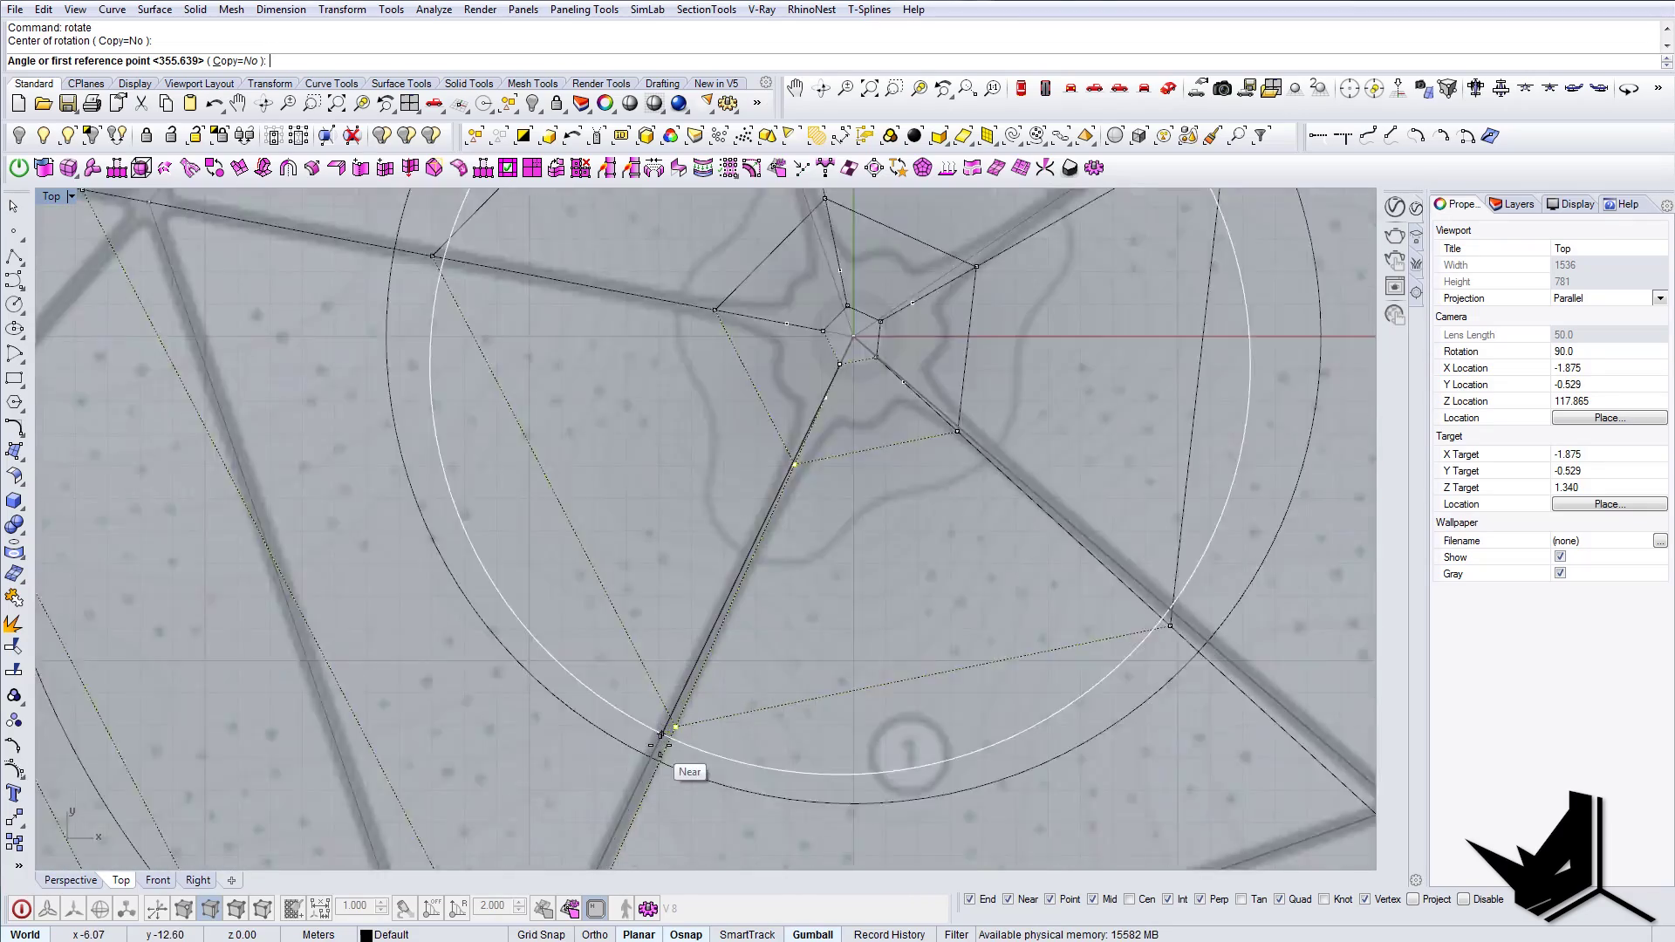
scroll(699, 663, down, 4)
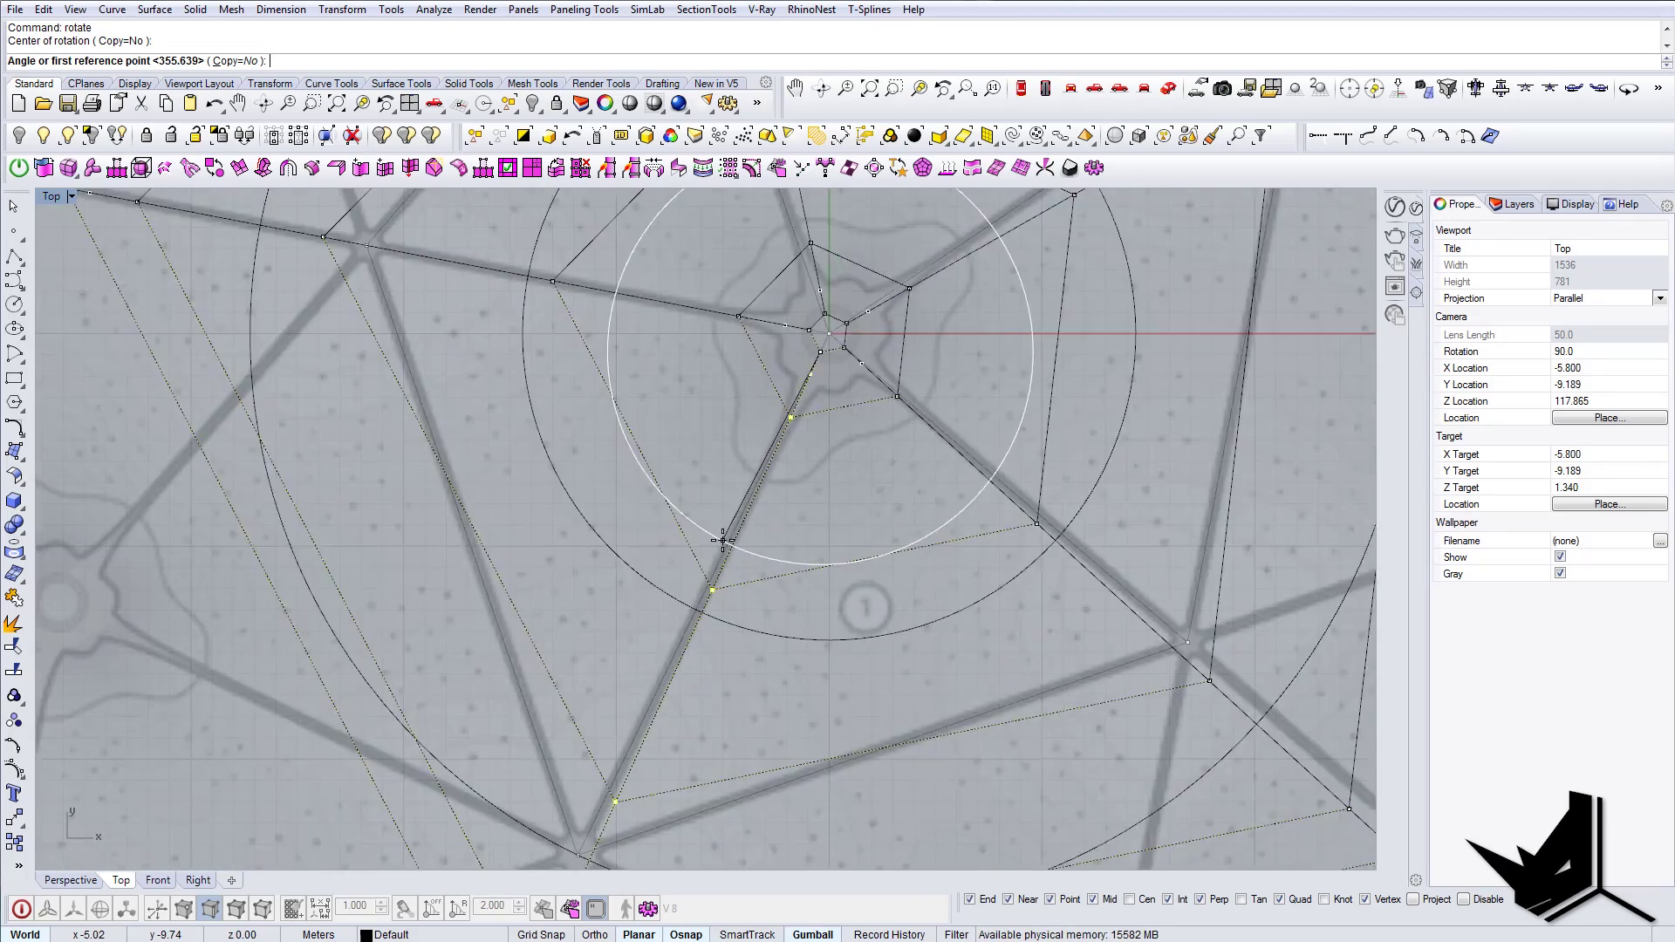
scroll(711, 611, up, 4)
scroll(685, 627, down, 2)
click(690, 626)
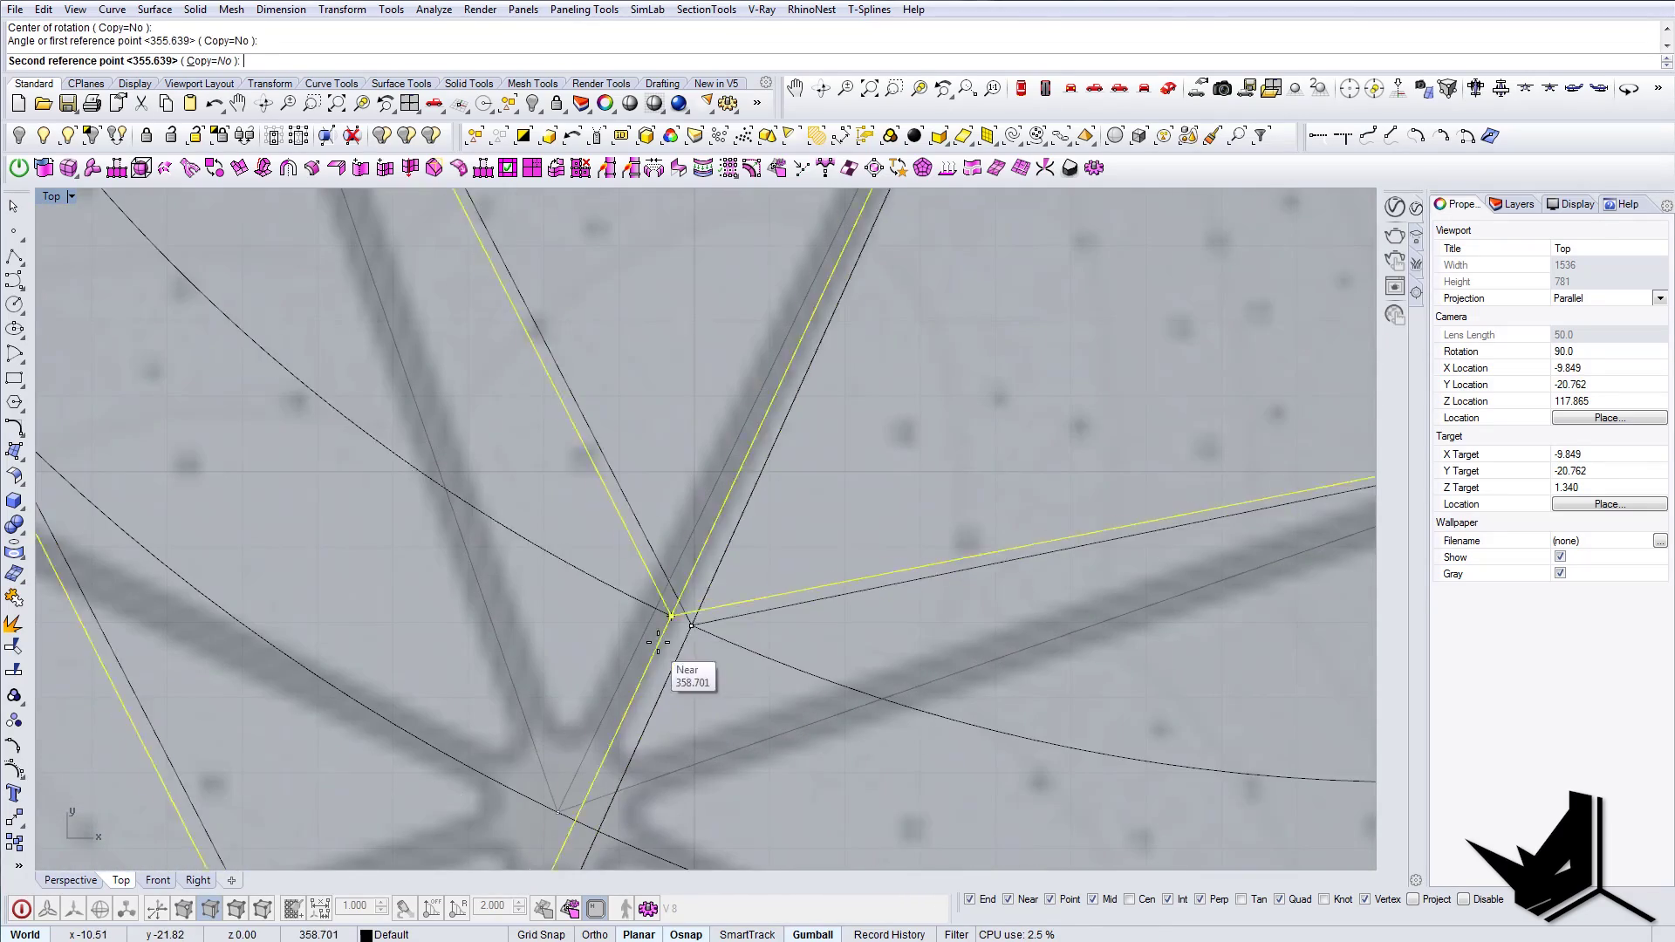
click(674, 633)
scroll(689, 622, down, 8)
scroll(724, 595, up, 4)
right_drag(703, 609, 682, 668)
scroll(678, 645, down, 2)
key(Escape)
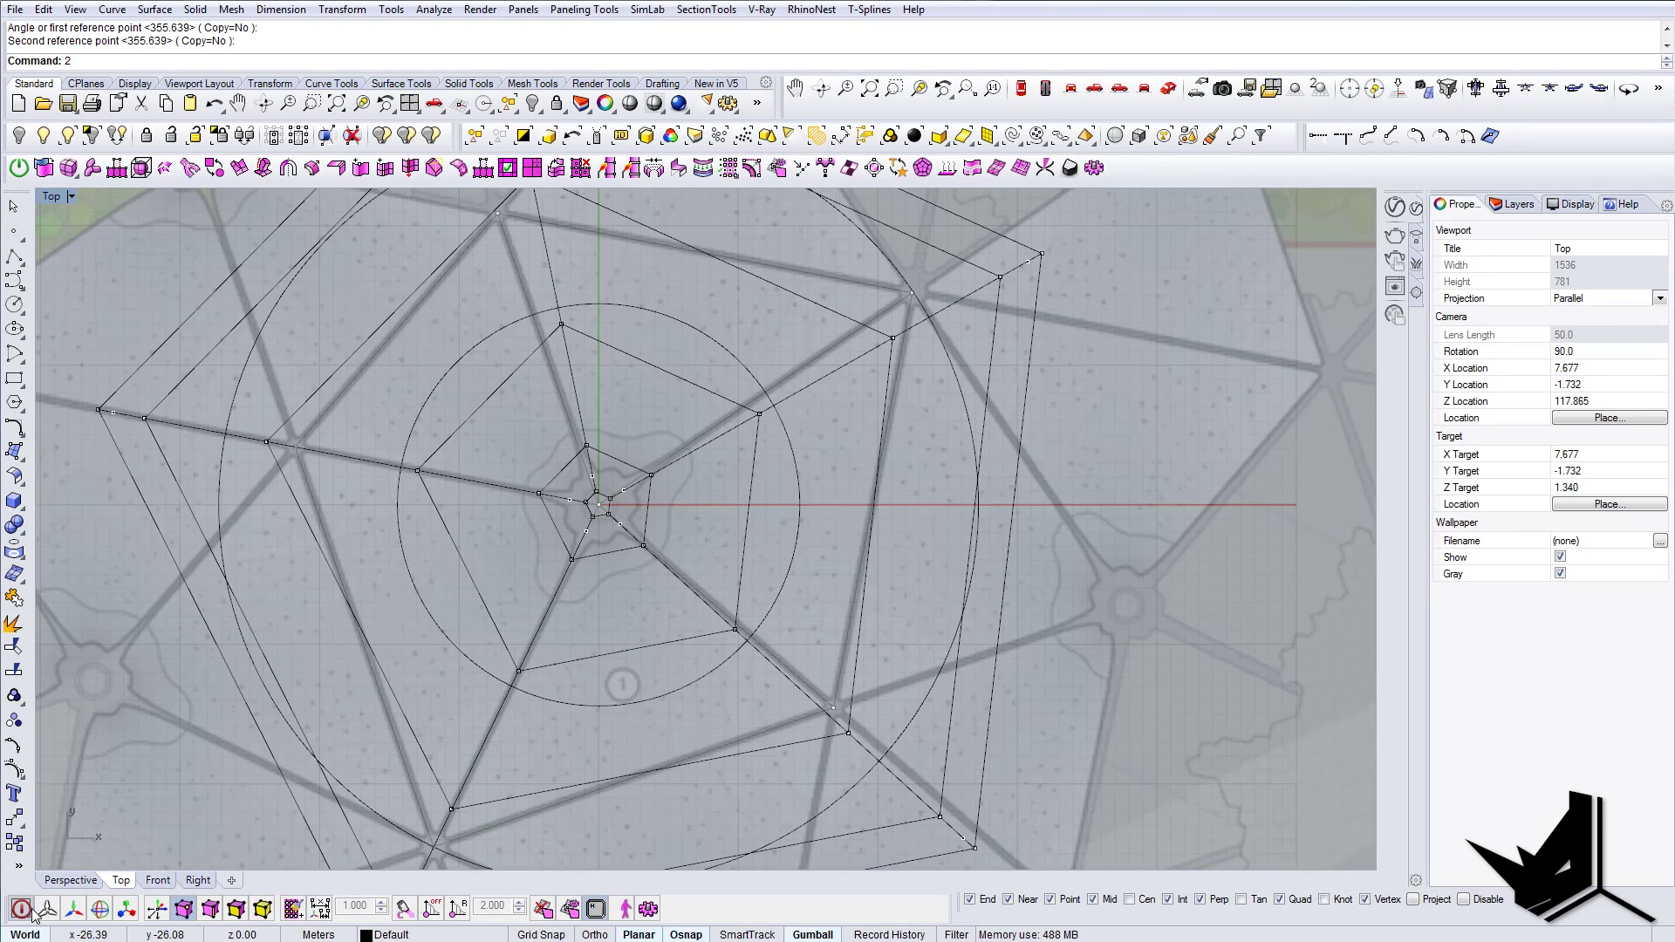
Step: Select the south-eastern spoke's edge loop and move its inner end vertex onto the corresponding roof seam line
double_click(709, 603)
scroll(713, 608, up, 3)
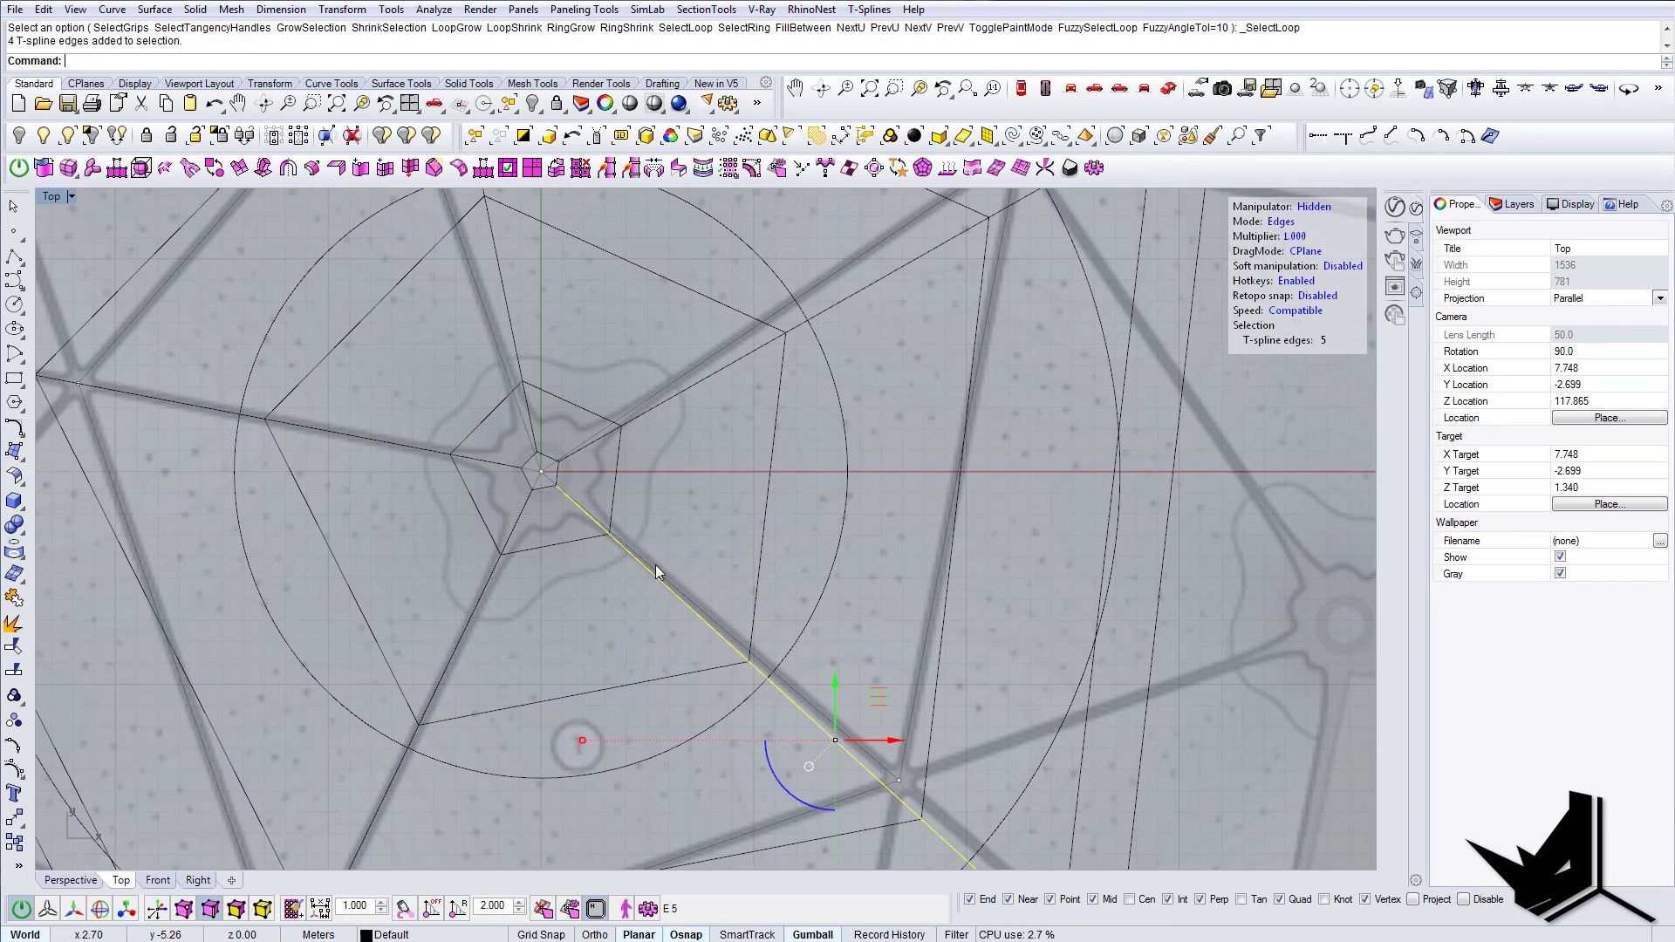
text(42)
right_drag(556, 494, 607, 536)
key(Return)
scroll(647, 572, up, 8)
click(648, 573)
click(664, 537)
click(666, 532)
Step: Rotate the south-eastern spoke about its inner end vertex until it follows the roof seam line
text(42)
key(Return)
click(666, 531)
scroll(666, 531, down, 12)
scroll(909, 692, up, 4)
click(778, 698)
click(785, 683)
scroll(776, 663, down, 6)
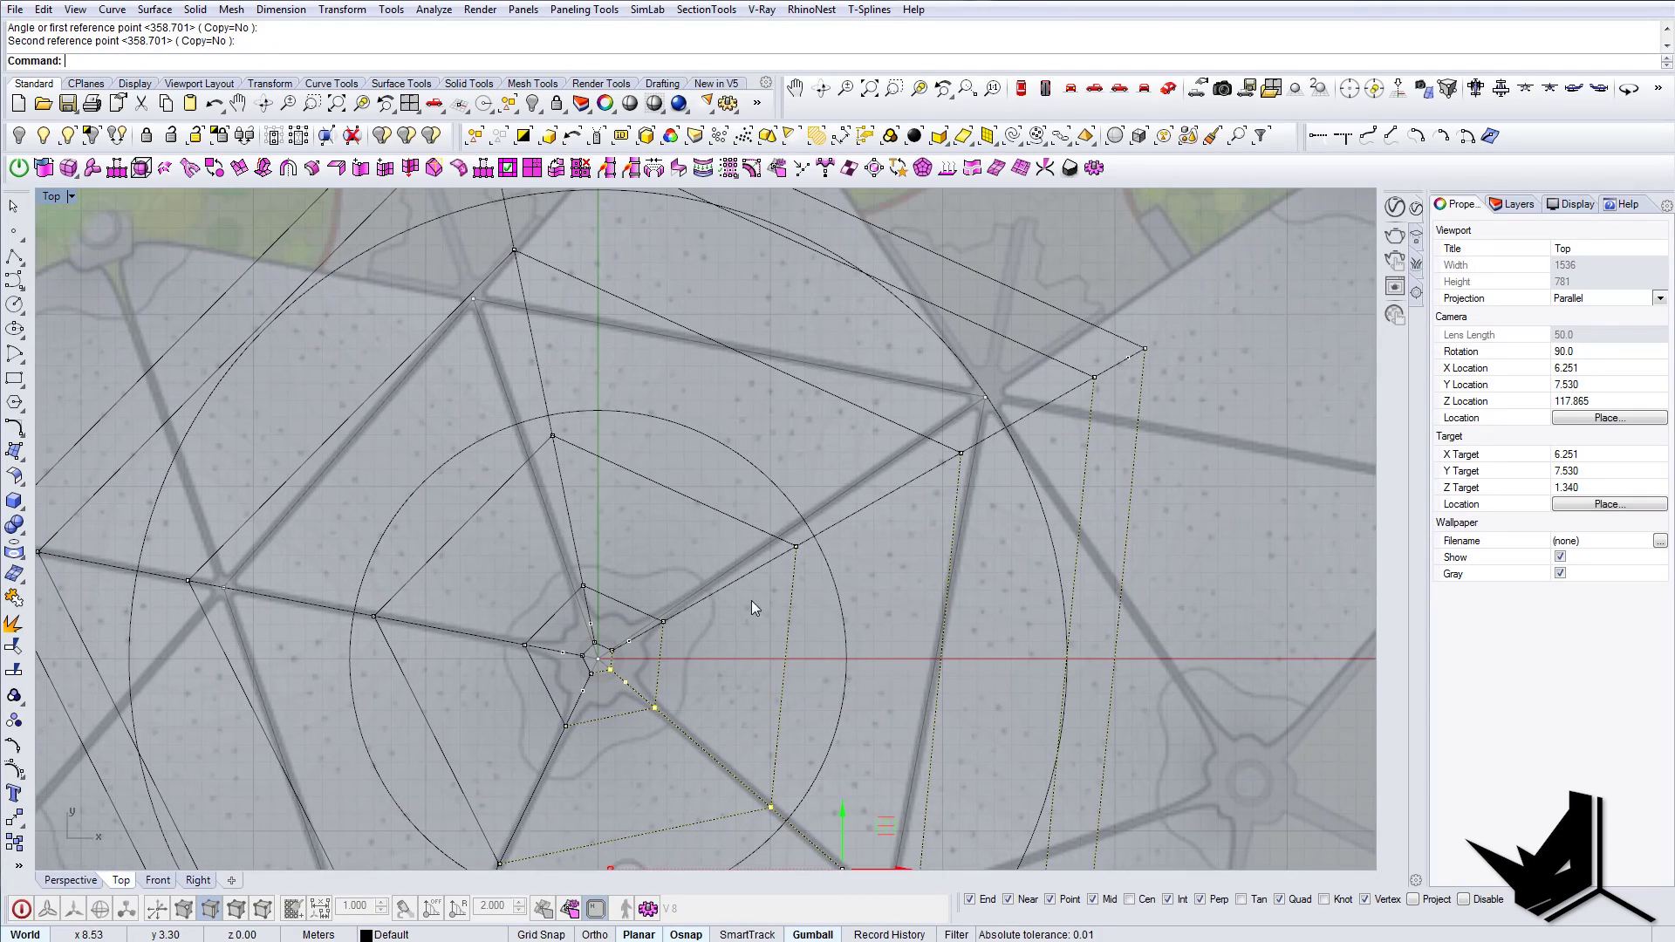
Step: Select the north-eastern spoke's edge loop and move its inner end vertex onto the corresponding roof seam line
right_drag(681, 663, 700, 674)
double_click(754, 594)
right_drag(723, 596, 764, 597)
text(m)
key(Return)
scroll(678, 664, up, 12)
click(641, 627)
click(630, 606)
Step: Rotate the north-eastern spoke about its inner end vertex until it follows the roof seam line
text(4r)
key(BackSpace)
key(BackSpace)
text(r)
key(Return)
click(627, 606)
click(951, 422)
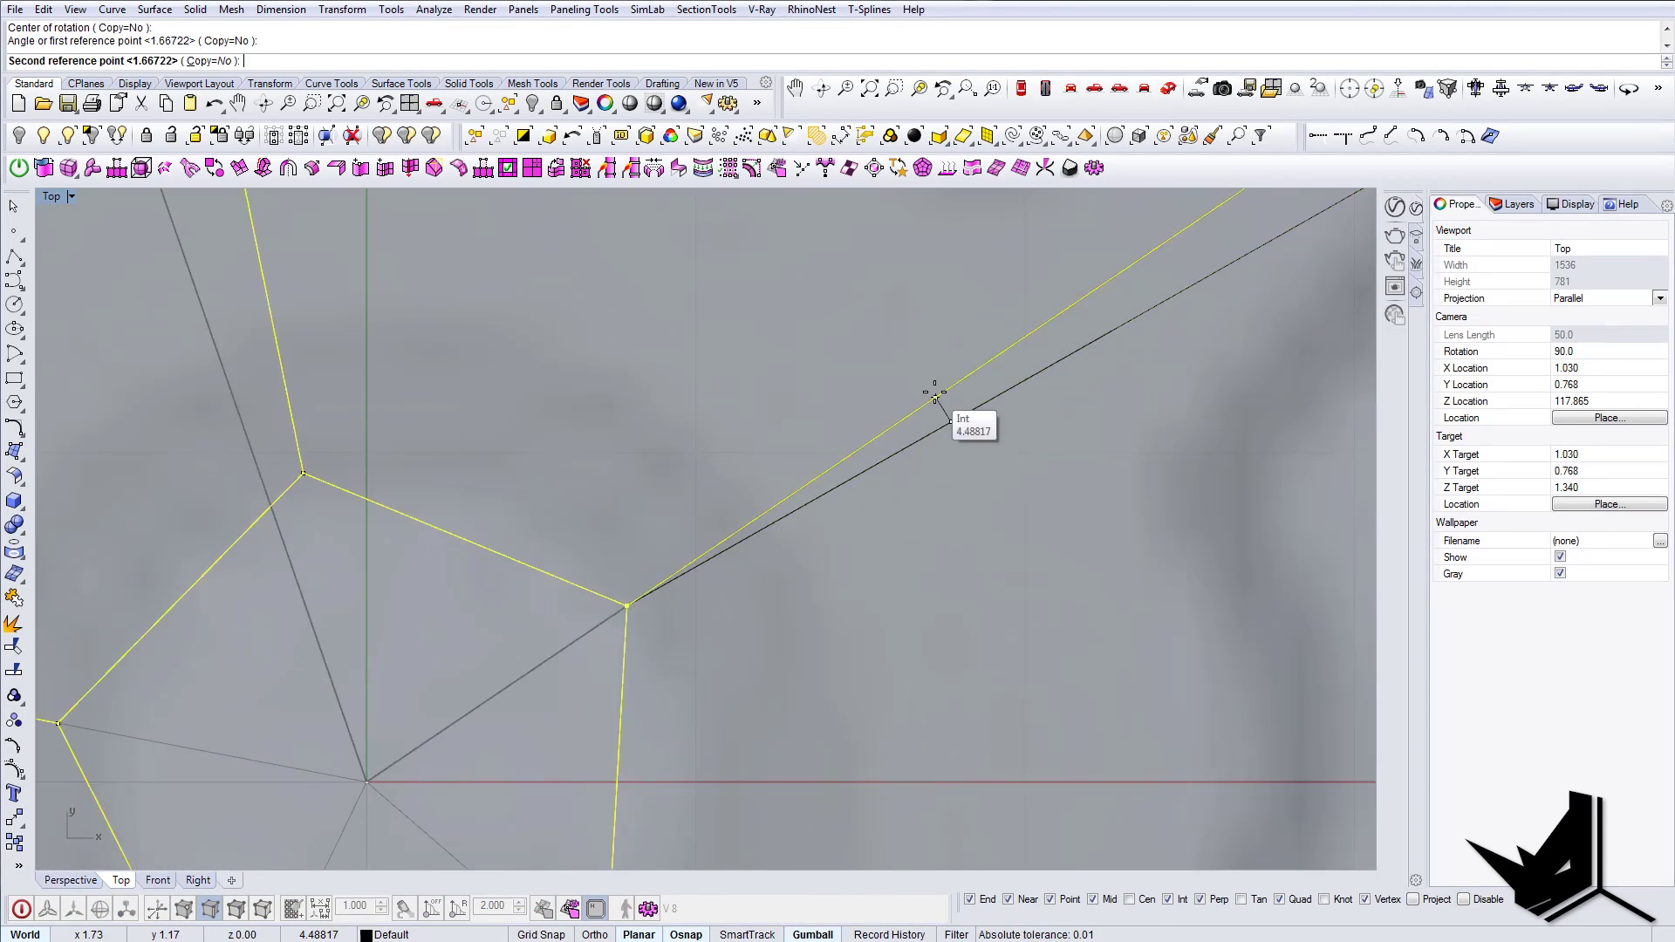
click(936, 395)
scroll(936, 394, down, 14)
Step: Select the northern spoke's edge loop and move its inner end vertex onto the matching roof seam line
double_click(839, 494)
right_drag(839, 494, 894, 537)
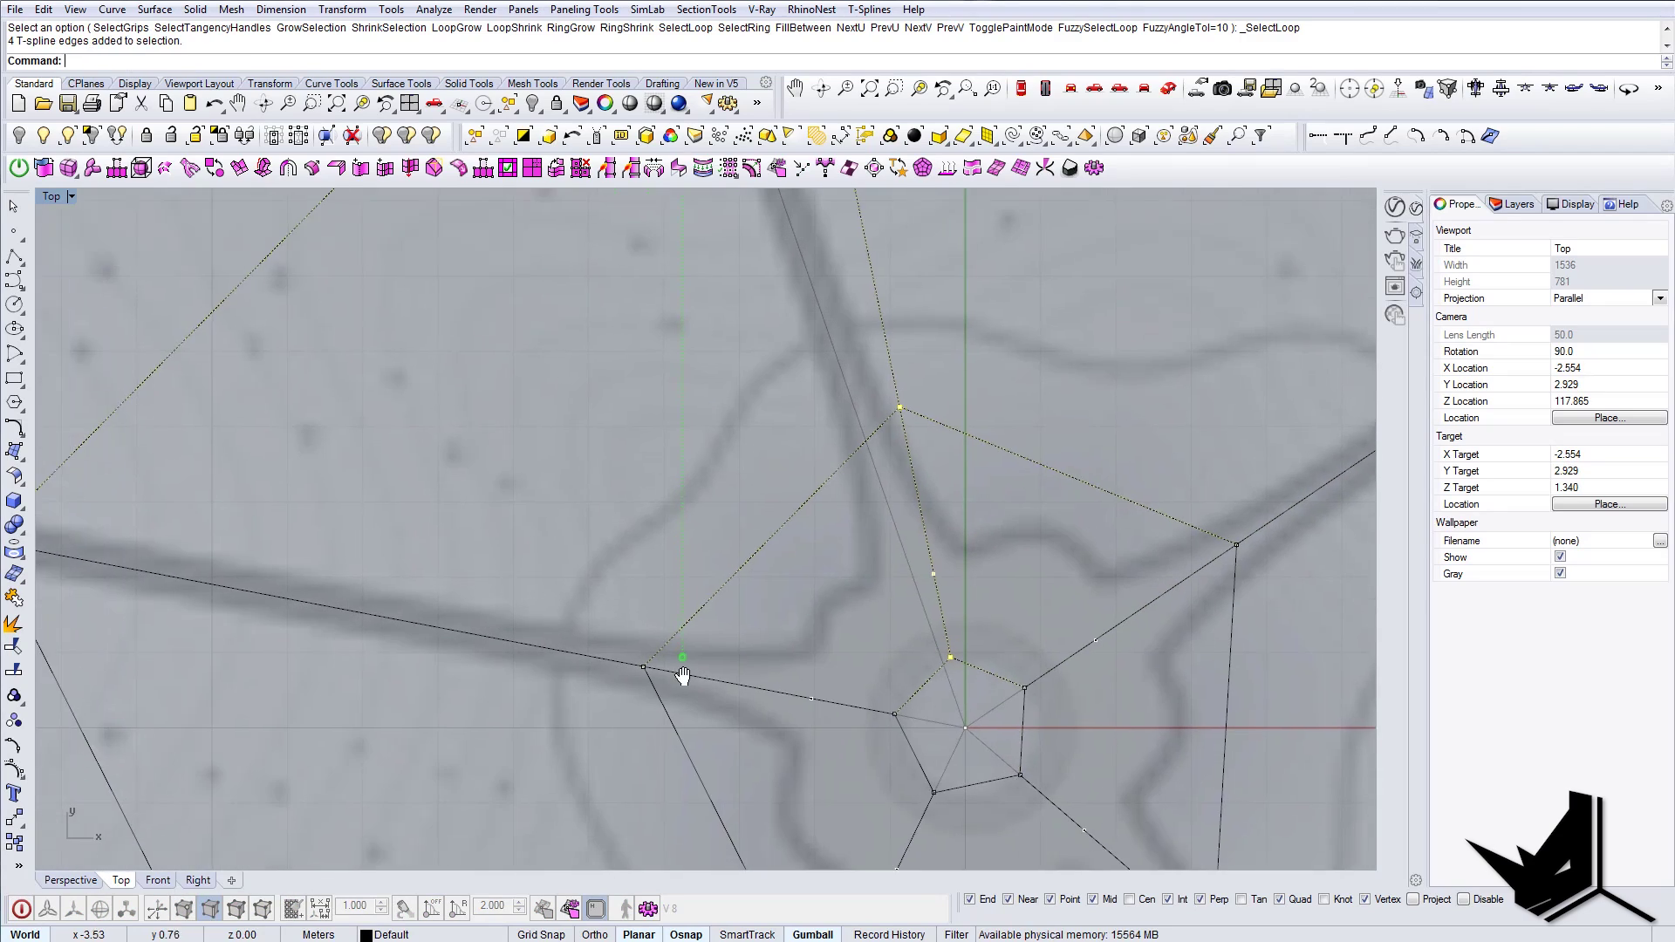
text(m)
key(Return)
scroll(907, 671, up, 10)
click(950, 677)
click(921, 685)
right_drag(921, 685, 916, 600)
Step: Rotate the northern spoke about its inner end vertex to align it with the roof seam line, and clear the selection
text(r)
key(Return)
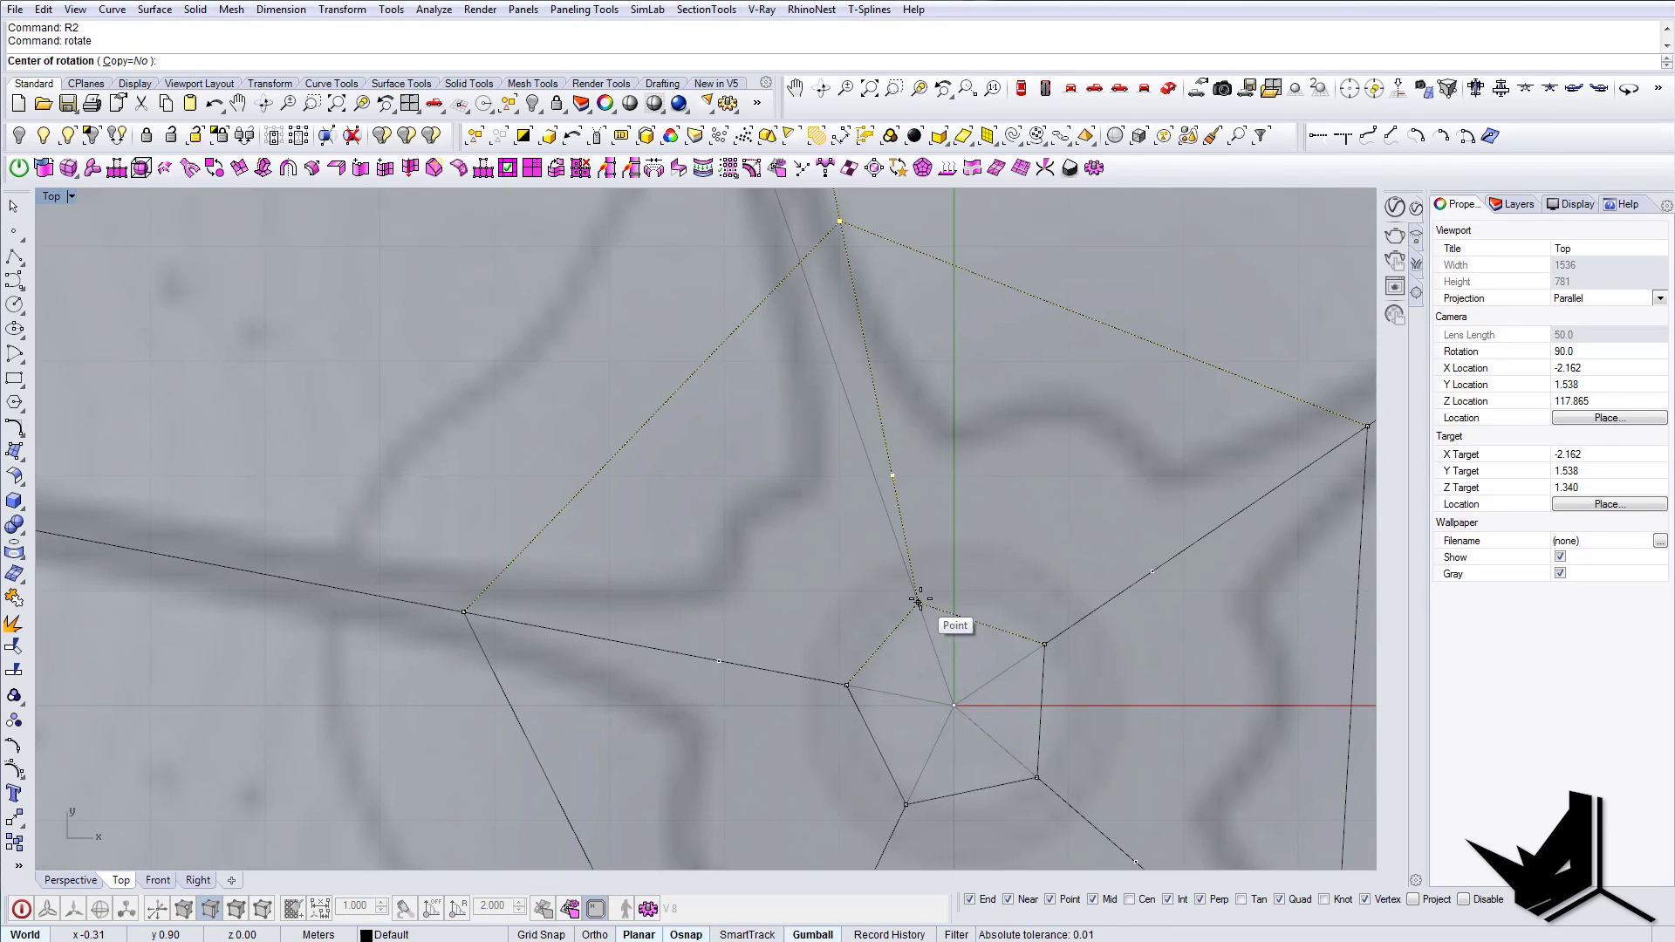
click(921, 602)
scroll(923, 598, down, 6)
right_drag(885, 402, 928, 584)
click(920, 580)
scroll(908, 582, down, 10)
right_drag(798, 280, 882, 561)
scroll(883, 561, up, 8)
click(933, 765)
scroll(951, 762, down, 12)
right_drag(951, 762, 879, 574)
scroll(880, 574, down, 2)
right_drag(874, 443, 901, 463)
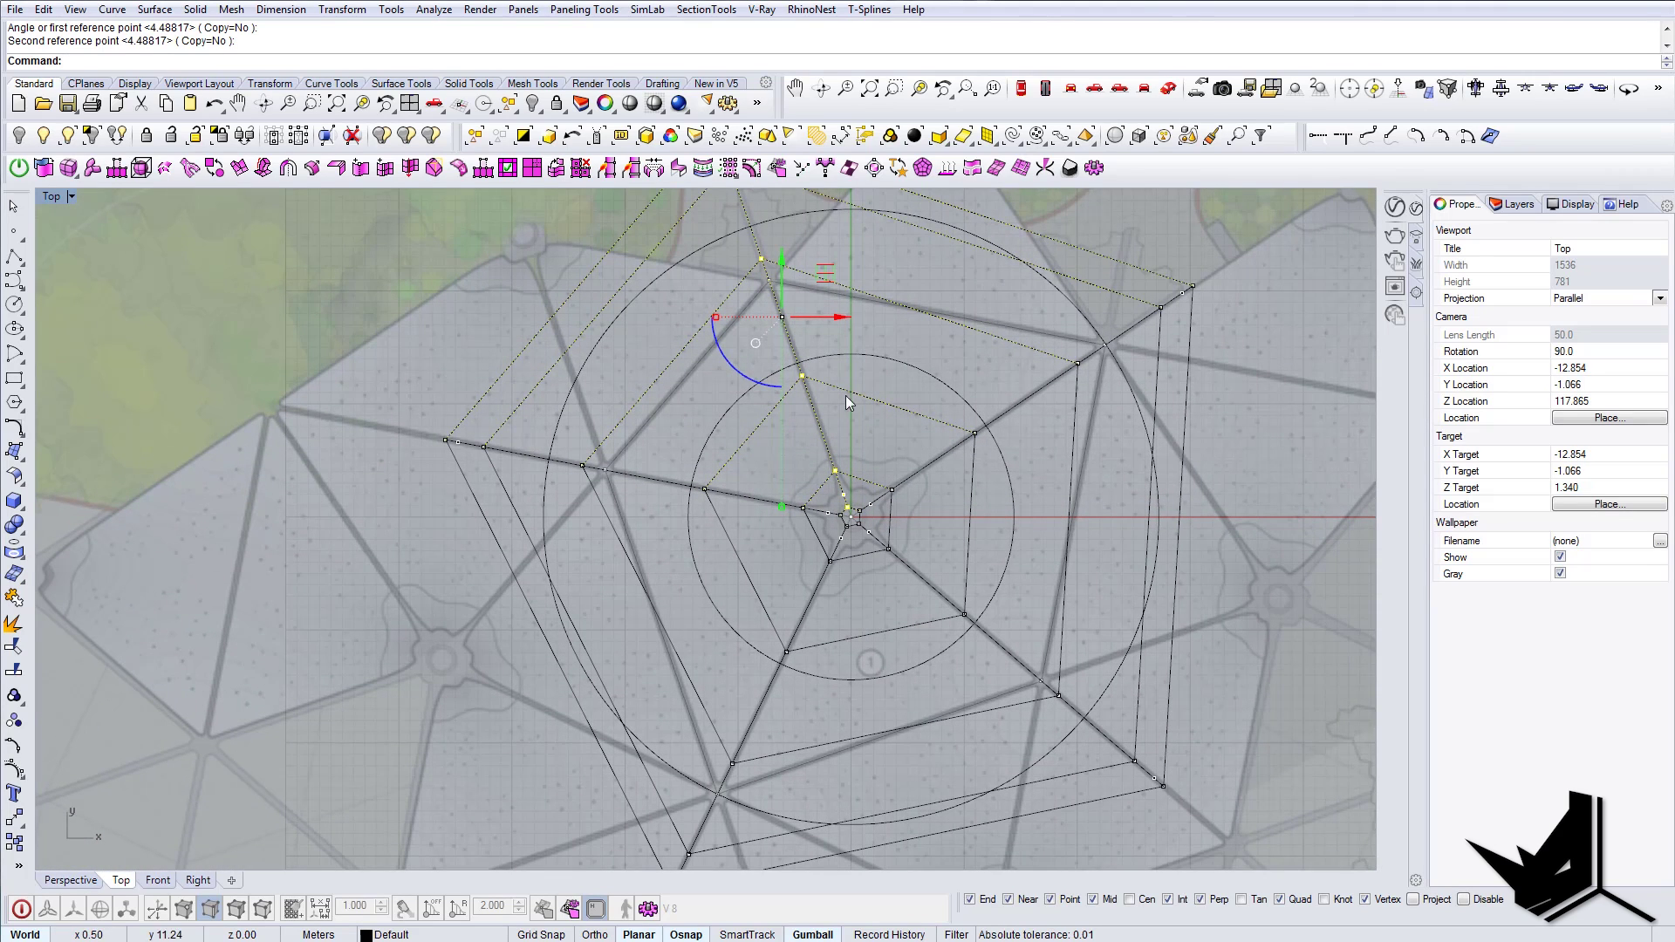
click(26, 912)
key(Escape)
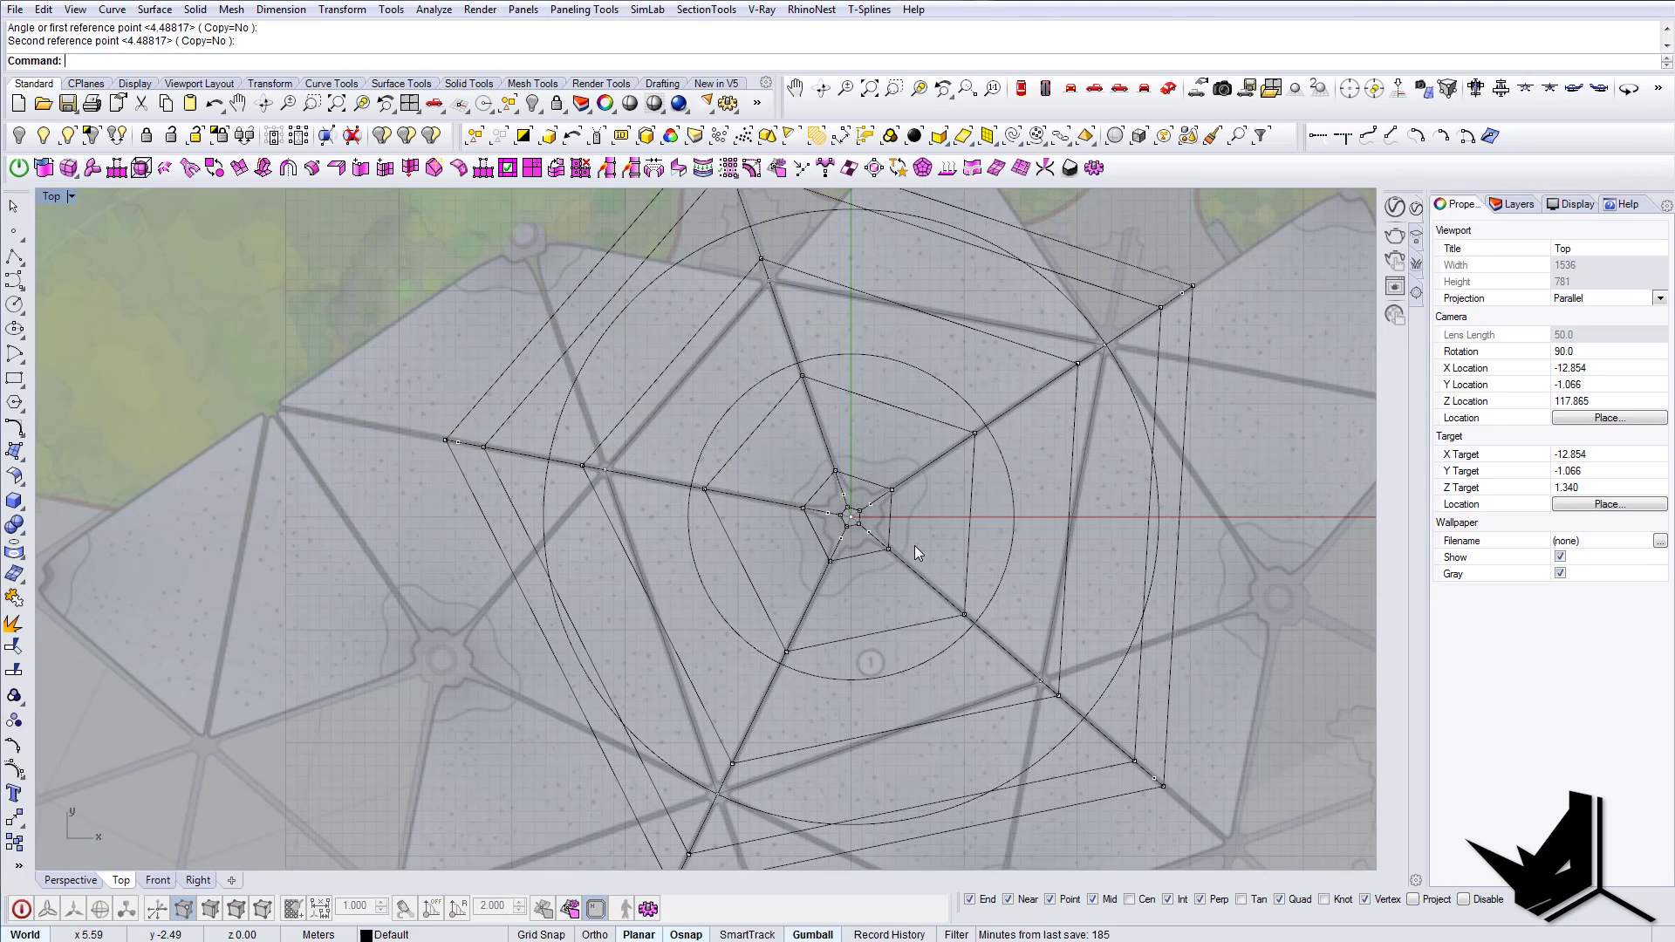
Step: Toggle the T-spline torus to its smooth form and show it in the perspective view with the Shaded display mode
click(21, 908)
click(1170, 90)
key(d)
right_drag(1030, 375, 574, 495)
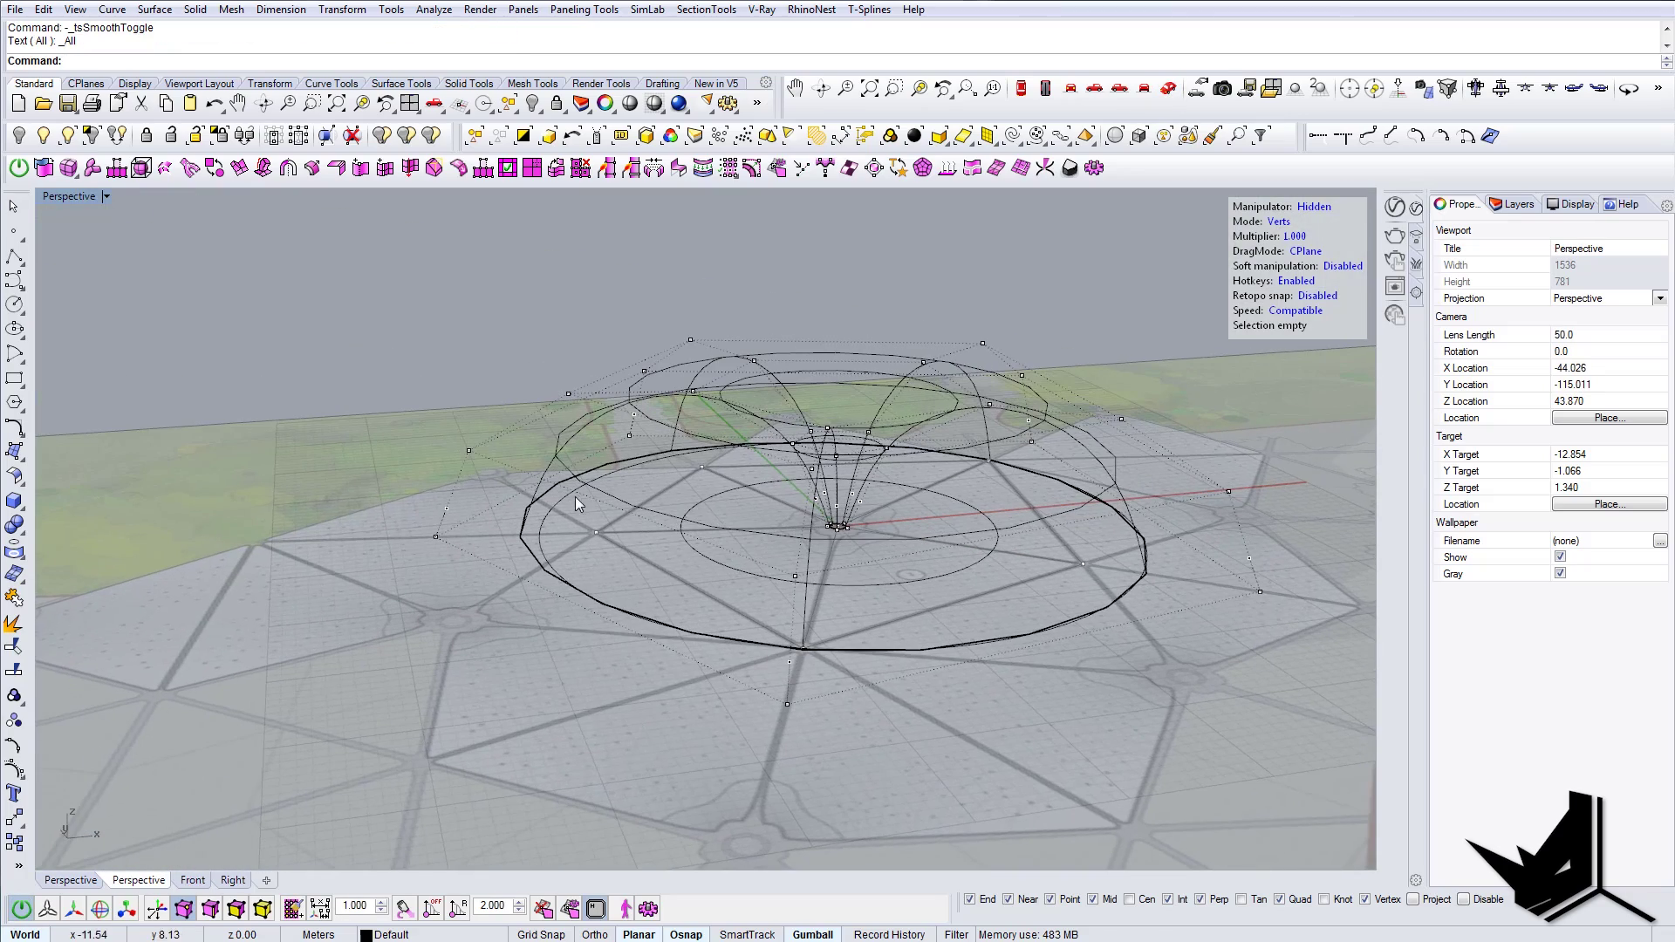
click(106, 197)
click(95, 261)
mouse_move(875, 472)
right_down()
mouse_move(806, 654)
mouse_move(839, 318)
right_up()
right_drag(886, 578, 866, 403)
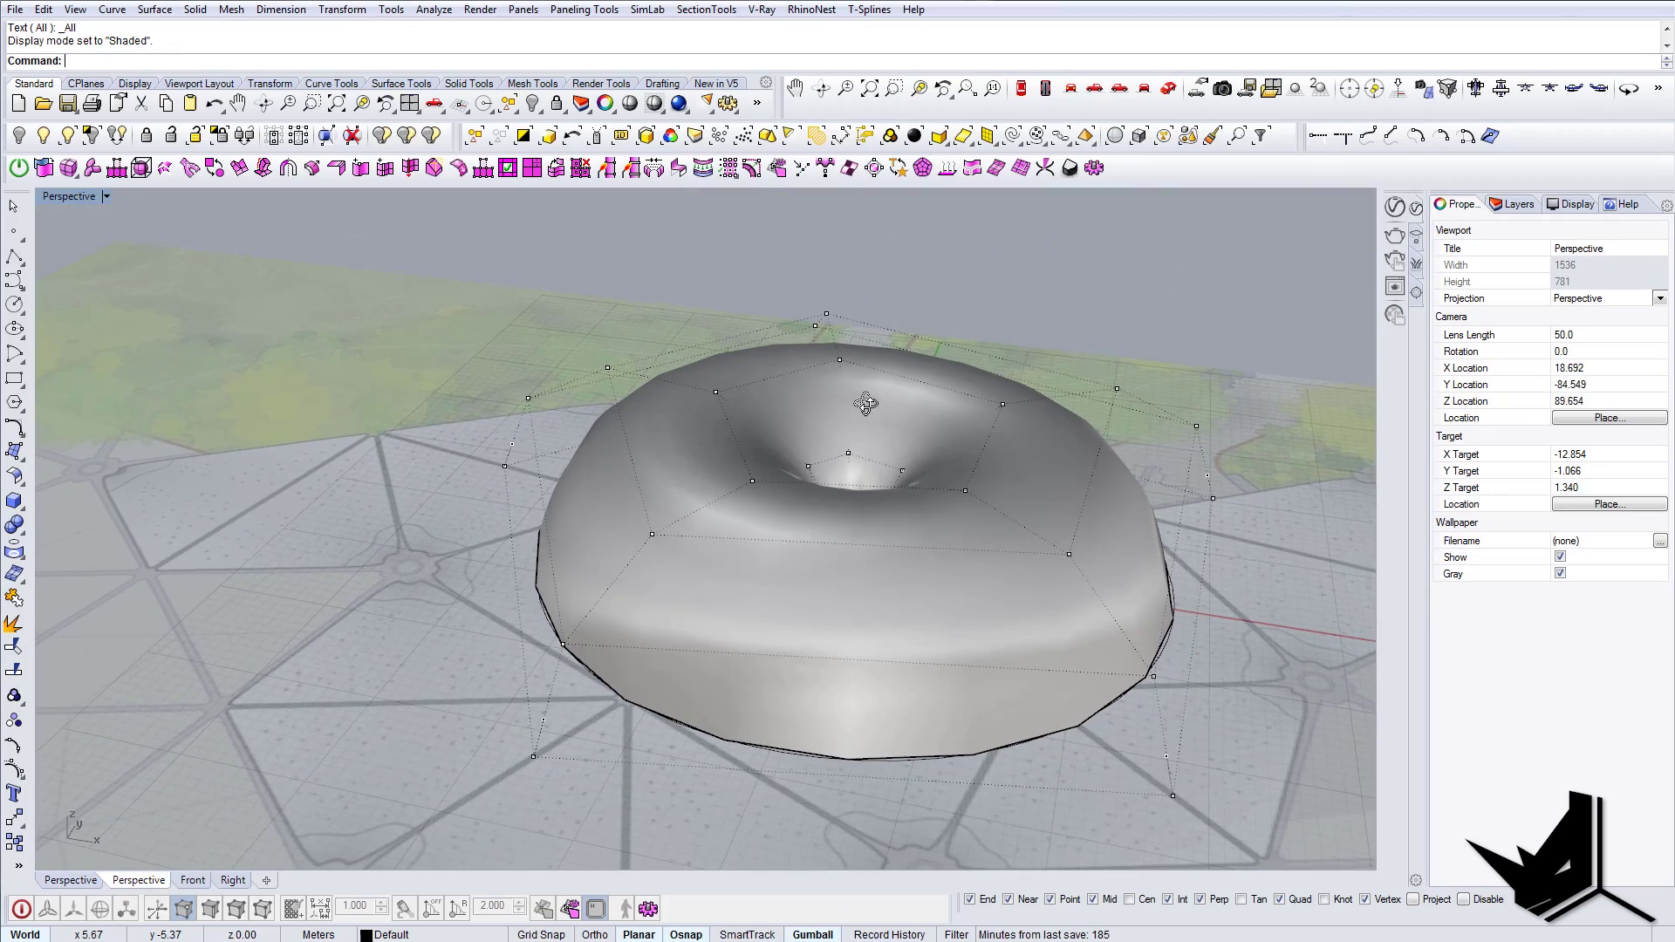
Step: Select the torus's top, outer and bottom rim edge loops in edge mode and raise them vertically
click(21, 910)
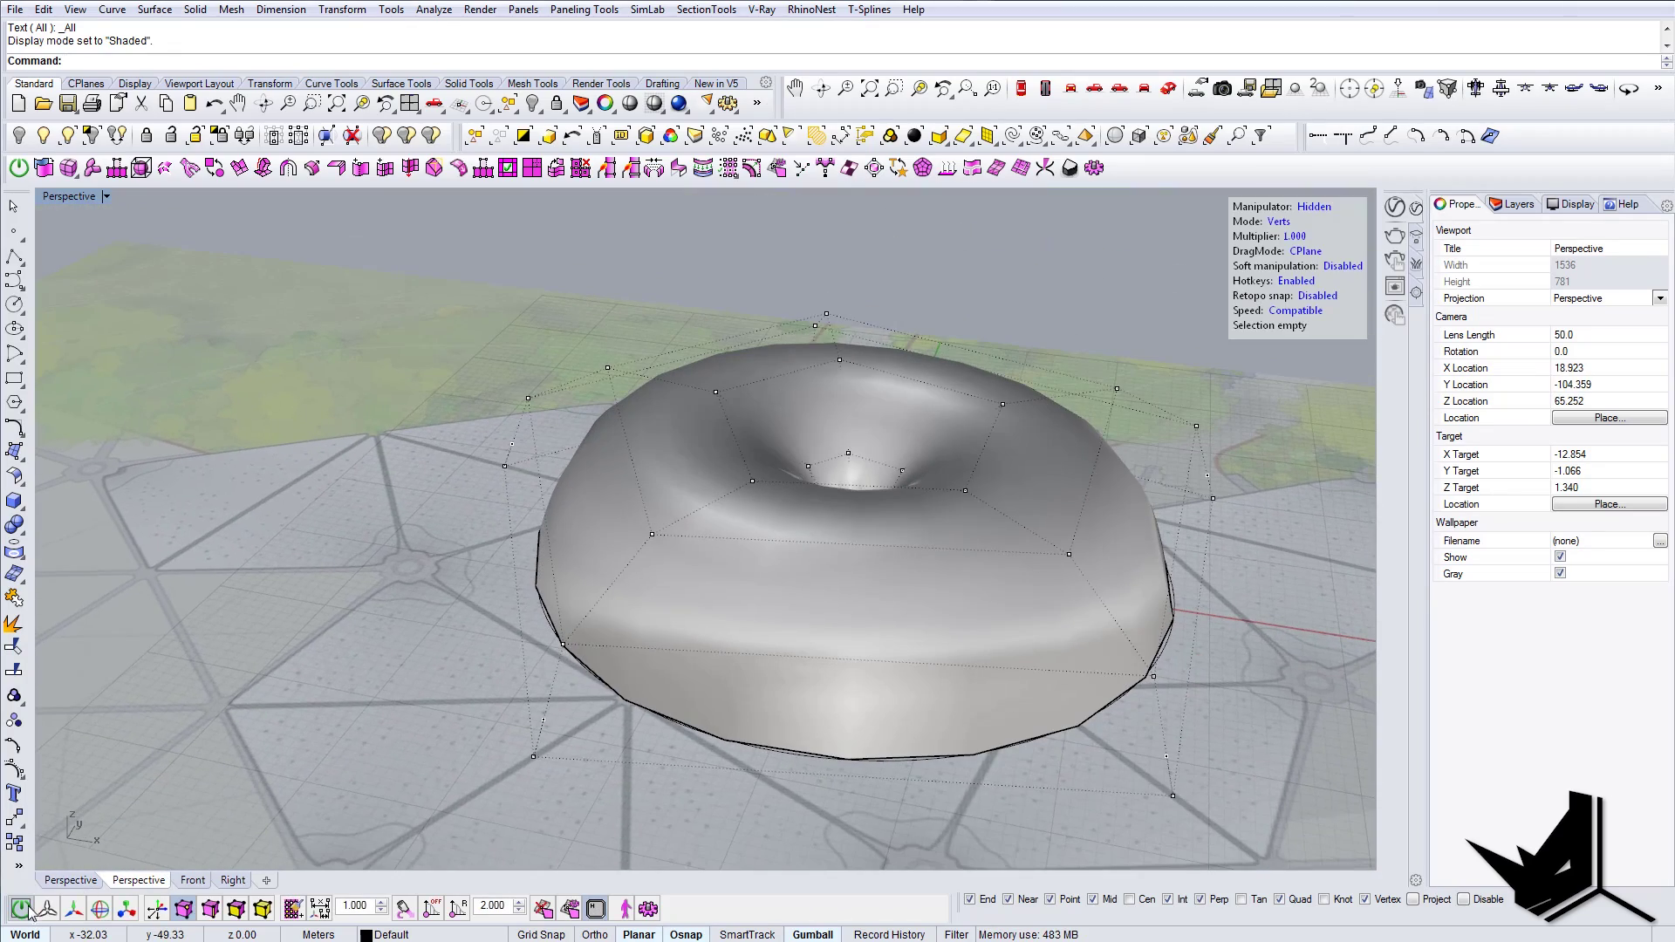
click(210, 910)
right_drag(558, 812, 726, 616)
scroll(741, 698, up, 4)
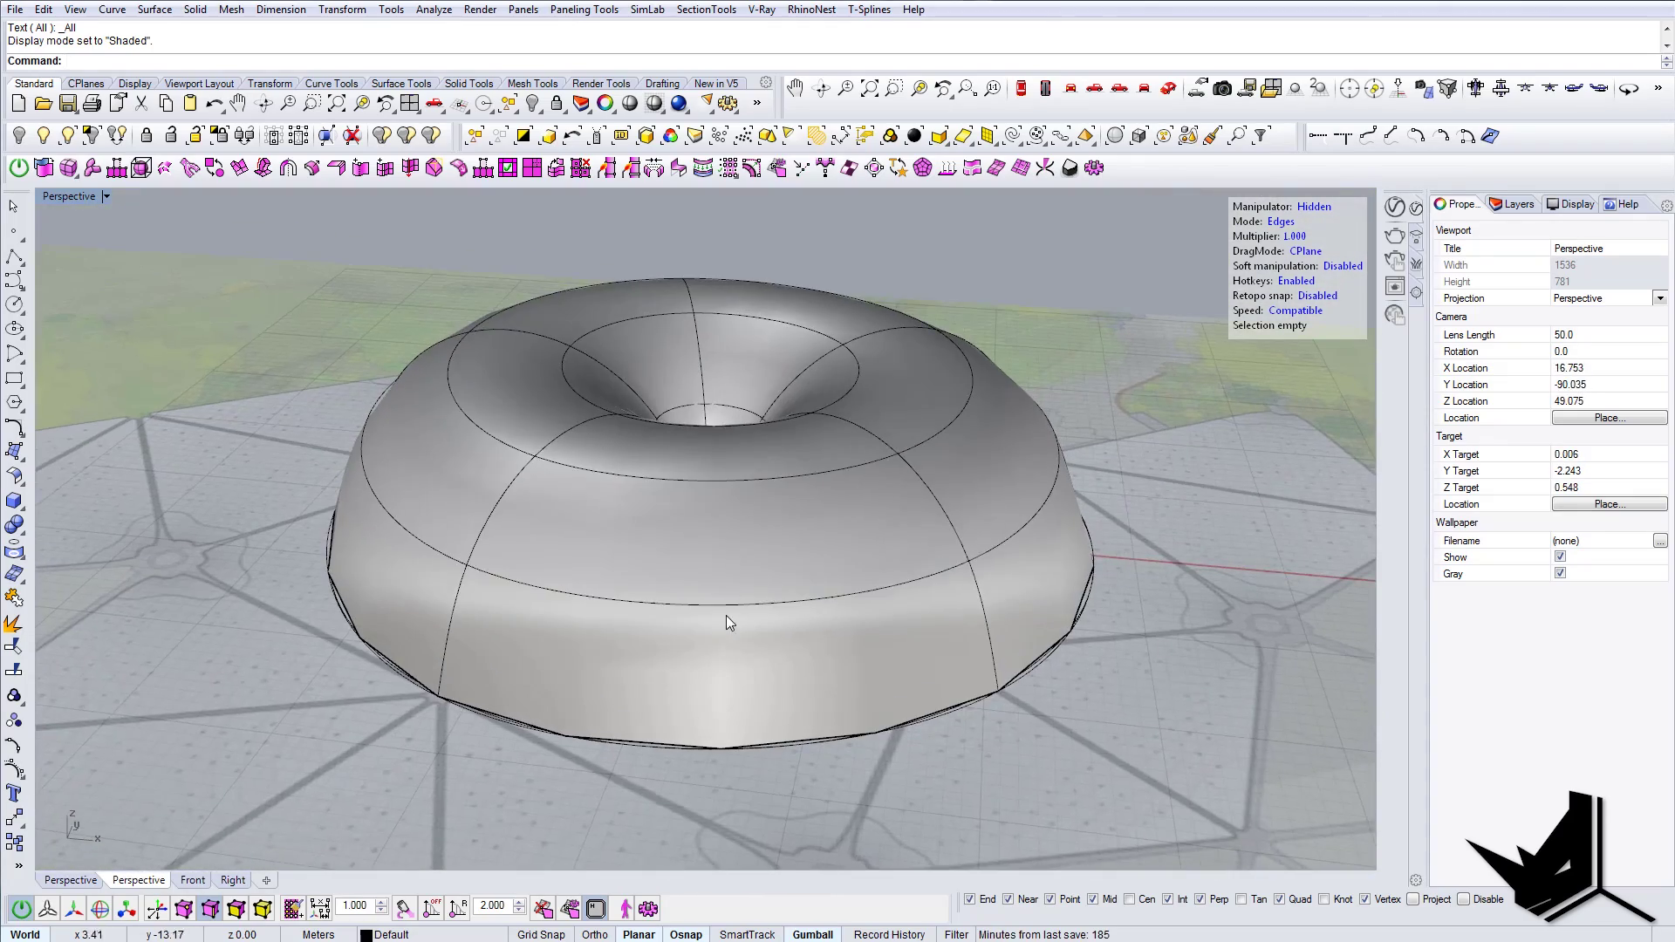
double_click(723, 609)
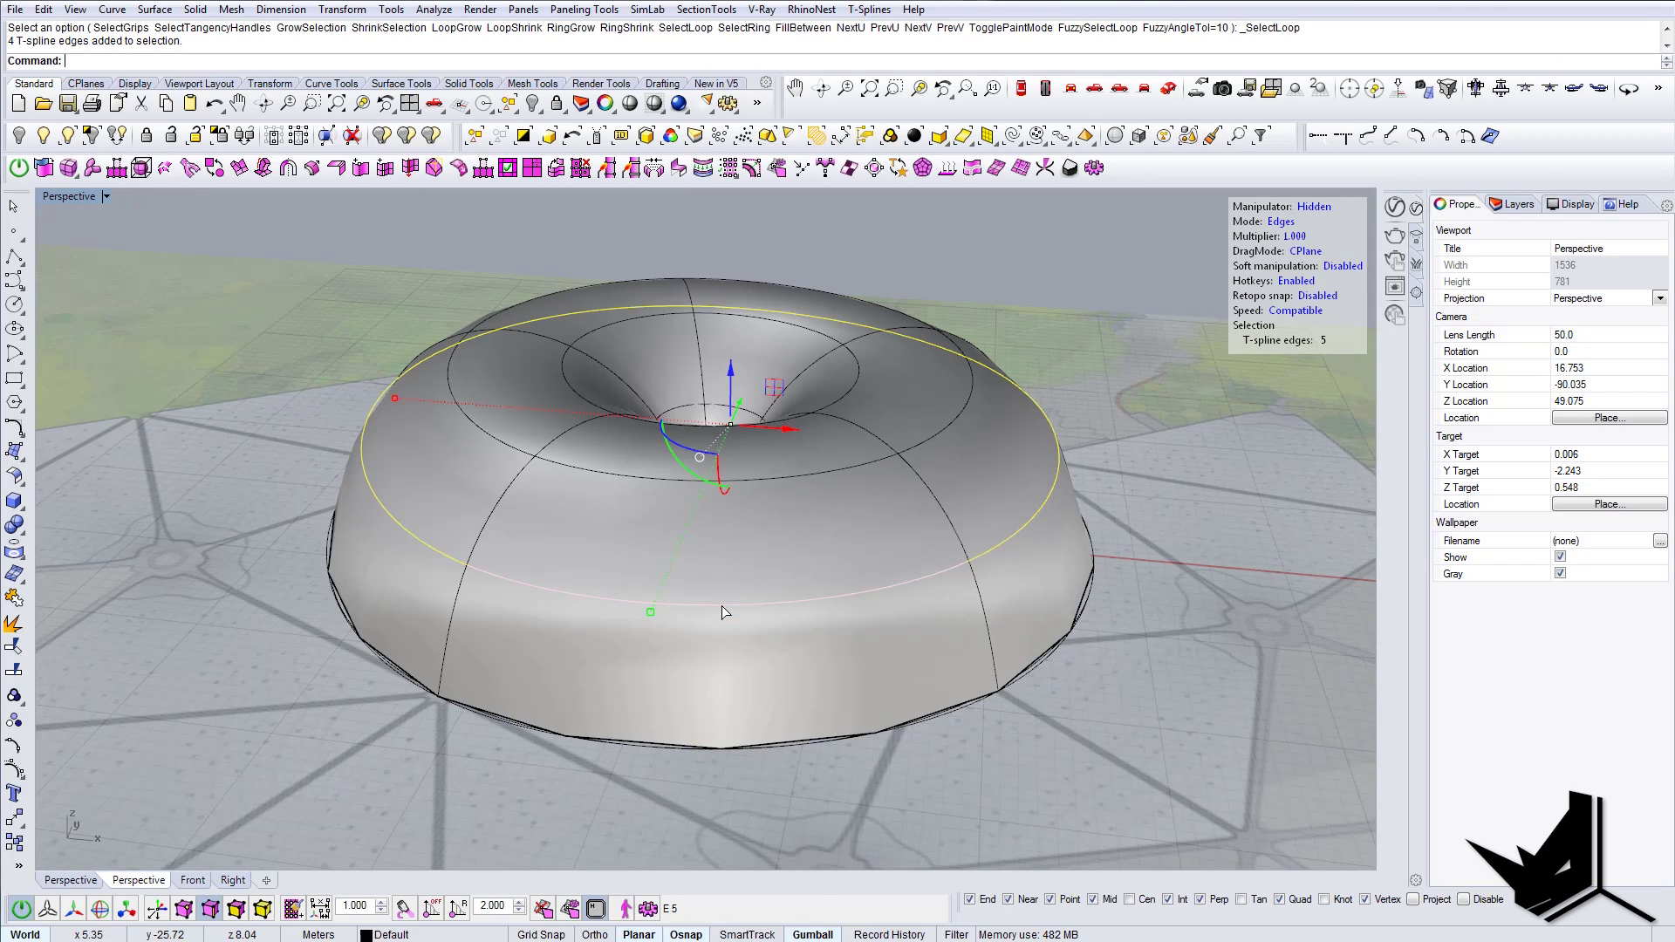
click(818, 738)
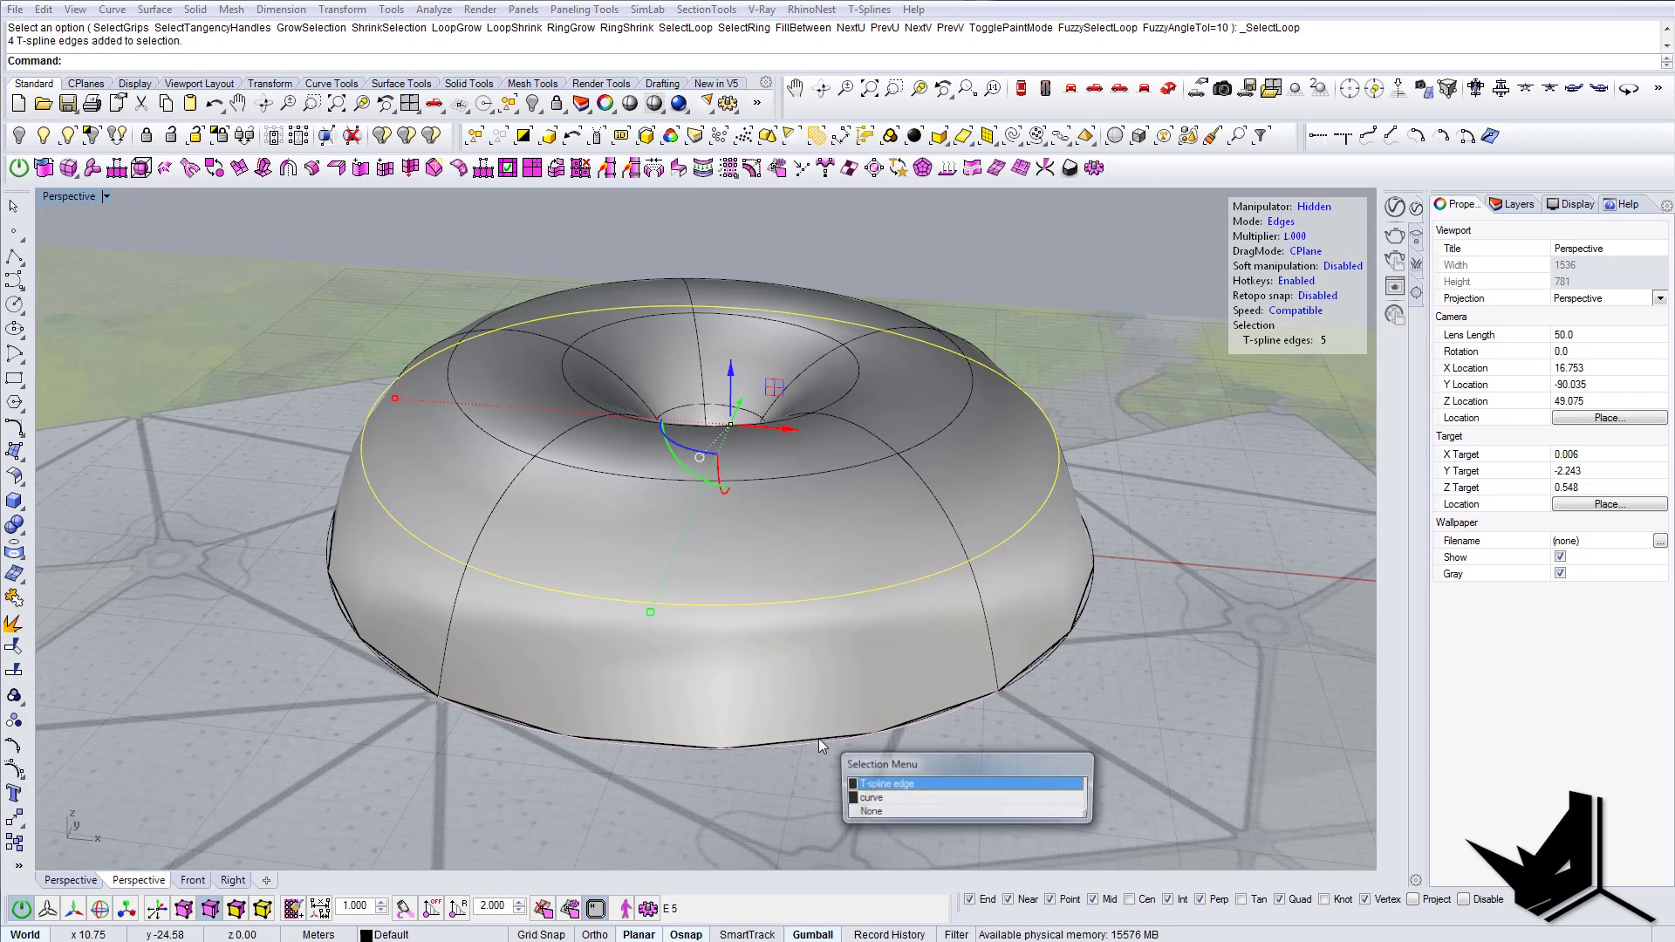
click(912, 785)
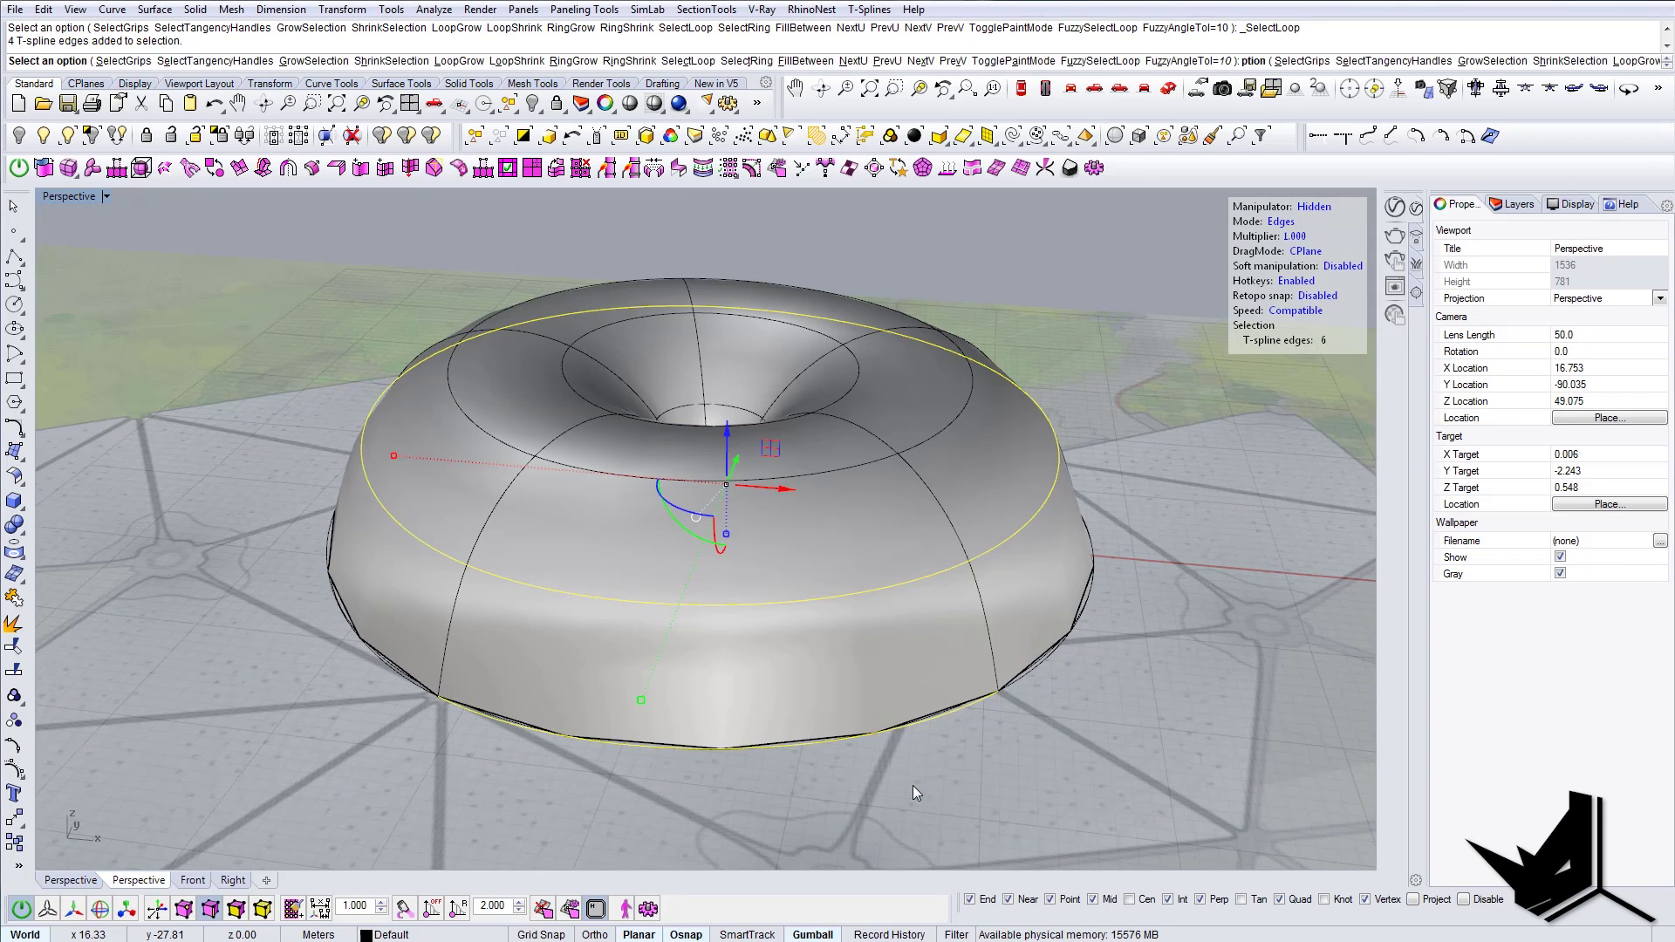
right_drag(794, 610, 740, 473)
click(834, 514)
drag(751, 481, 751, 406)
Step: Deselect the edges of the inner top loop and raise the two remaining outer loops well above the stem
right_drag(699, 346, 903, 474)
ctrl+click(901, 469)
ctrl+click(987, 421)
right_drag(985, 421, 916, 541)
ctrl+click(919, 318)
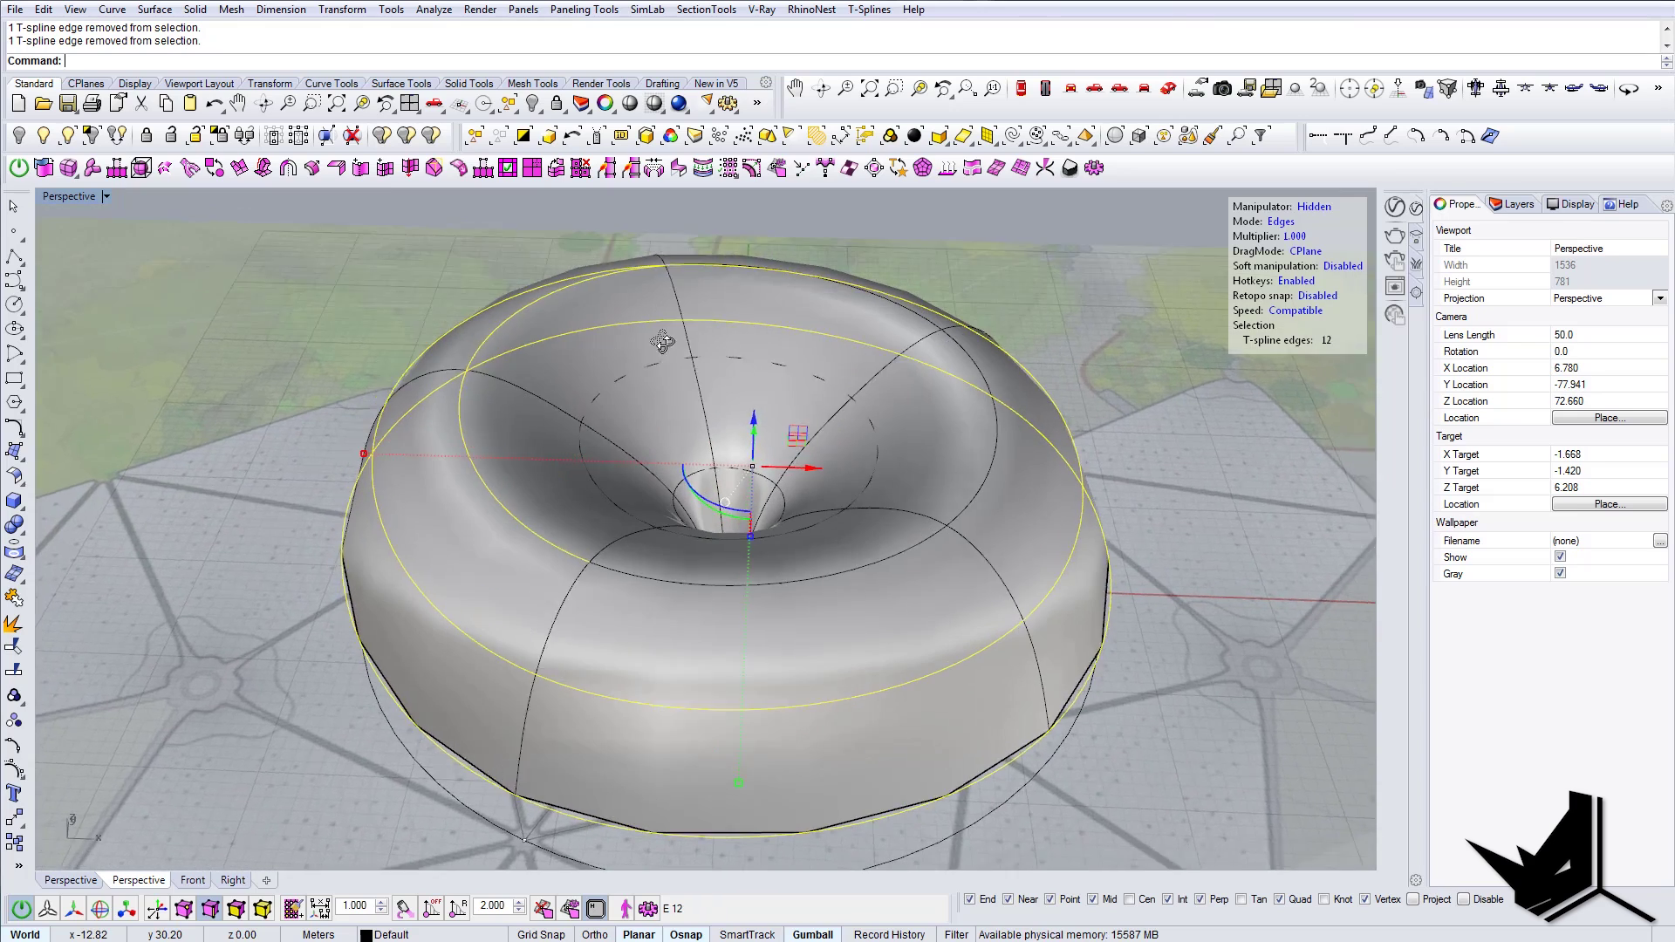
right_drag(639, 348, 469, 373)
ctrl+click(483, 480)
right_drag(484, 480, 752, 427)
drag(746, 432, 752, 307)
drag(753, 282, 752, 274)
right_drag(577, 354, 551, 401)
right_drag(390, 466, 280, 295)
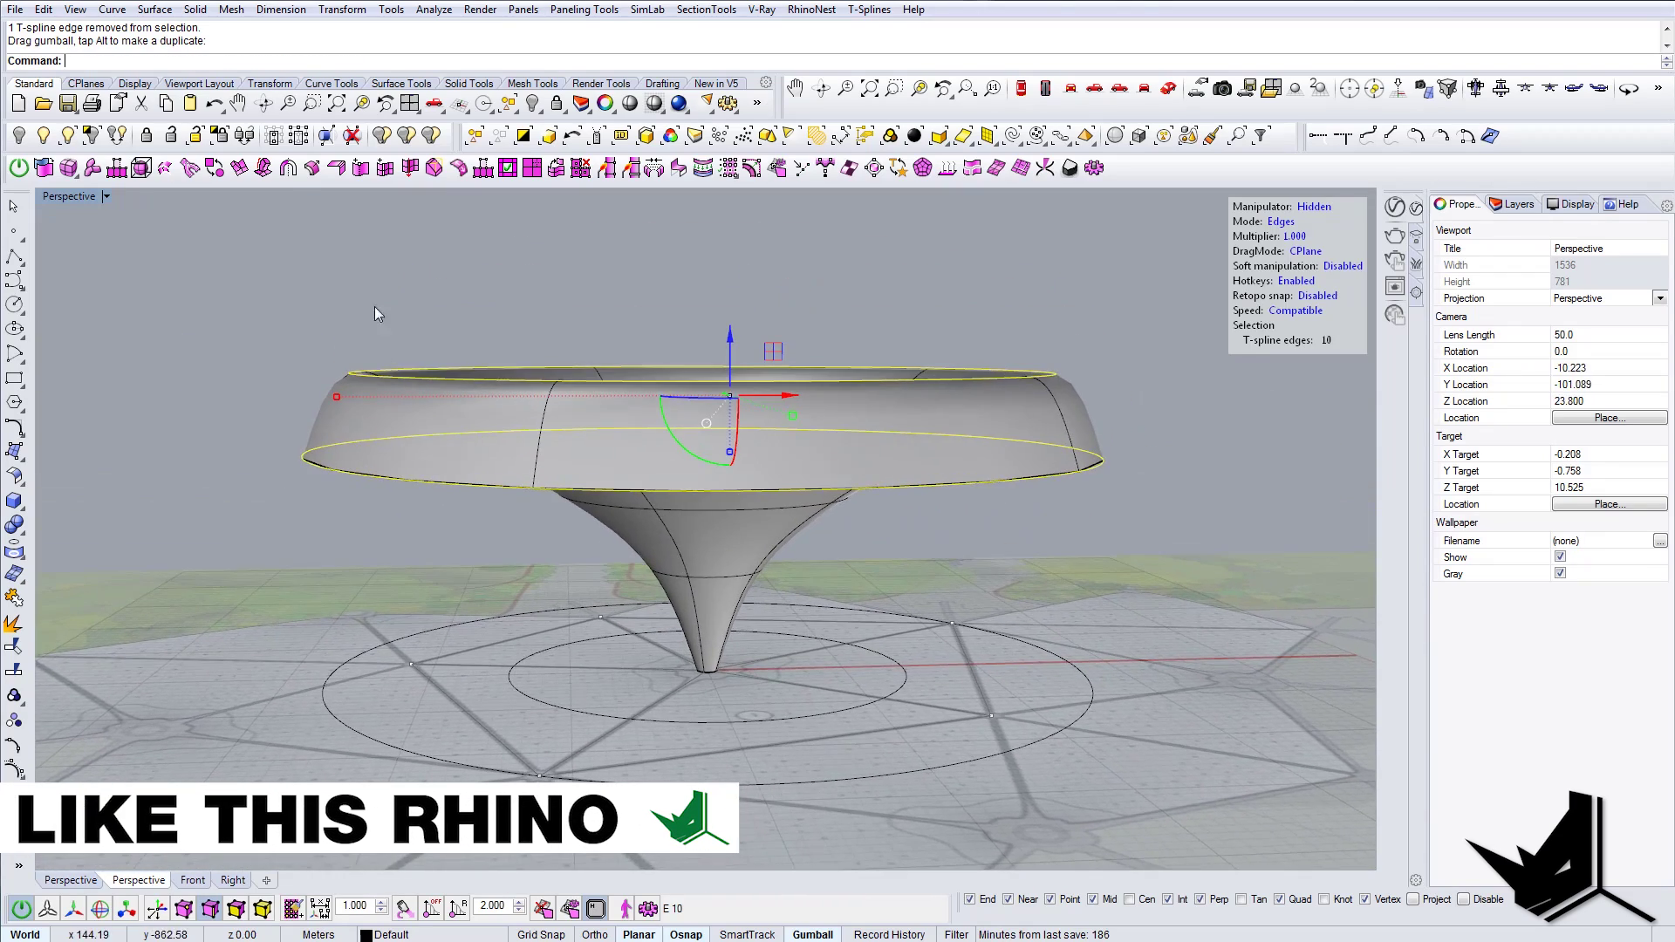
Step: Deselect the upper of the two loops and raise the open outer loop to form the funnel's rim
ctrl+drag(1090, 381, 1102, 393)
mouse_move(690, 441)
right_down()
mouse_move(678, 475)
mouse_move(664, 434)
right_up()
drag(730, 392, 713, 243)
right_drag(752, 343, 371, 410)
scroll(384, 441, up, 3)
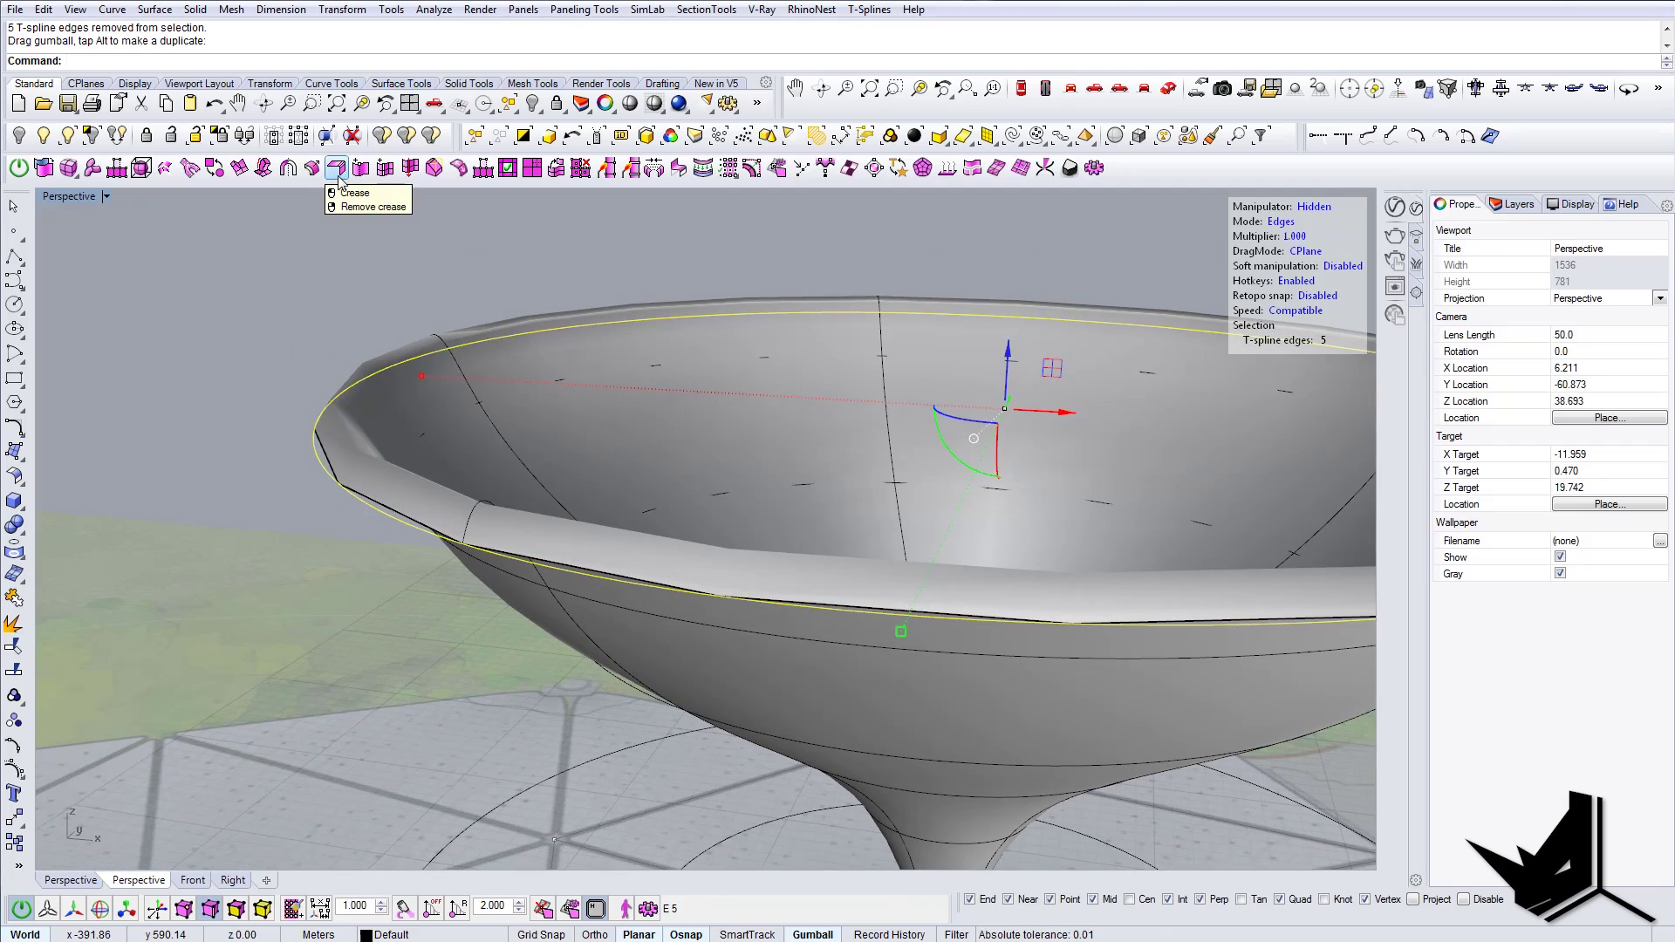
Step: Select the vertices around the funnel's rim in vertex mode and remove the creases there
click(186, 917)
right_drag(375, 515, 455, 476)
scroll(456, 476, down, 7)
right_drag(597, 478, 541, 433)
drag(988, 424, 1003, 445)
right_drag(1002, 445, 567, 392)
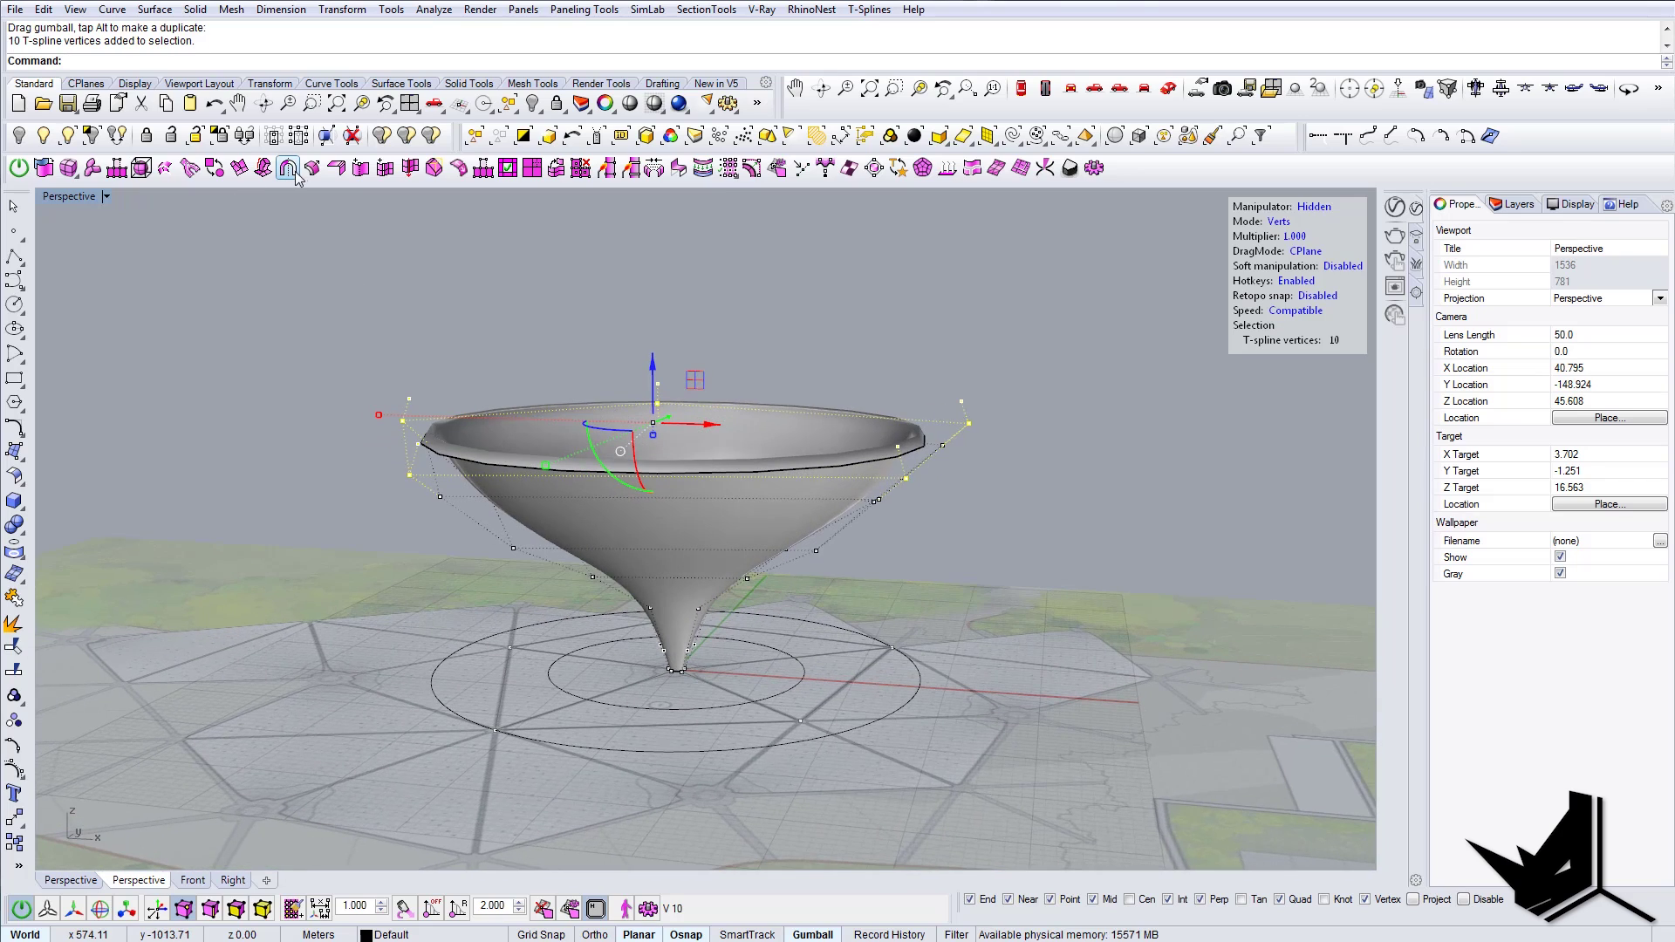
right_click(339, 171)
right_drag(721, 509, 624, 493)
scroll(687, 514, up, 2)
right_drag(901, 493, 848, 524)
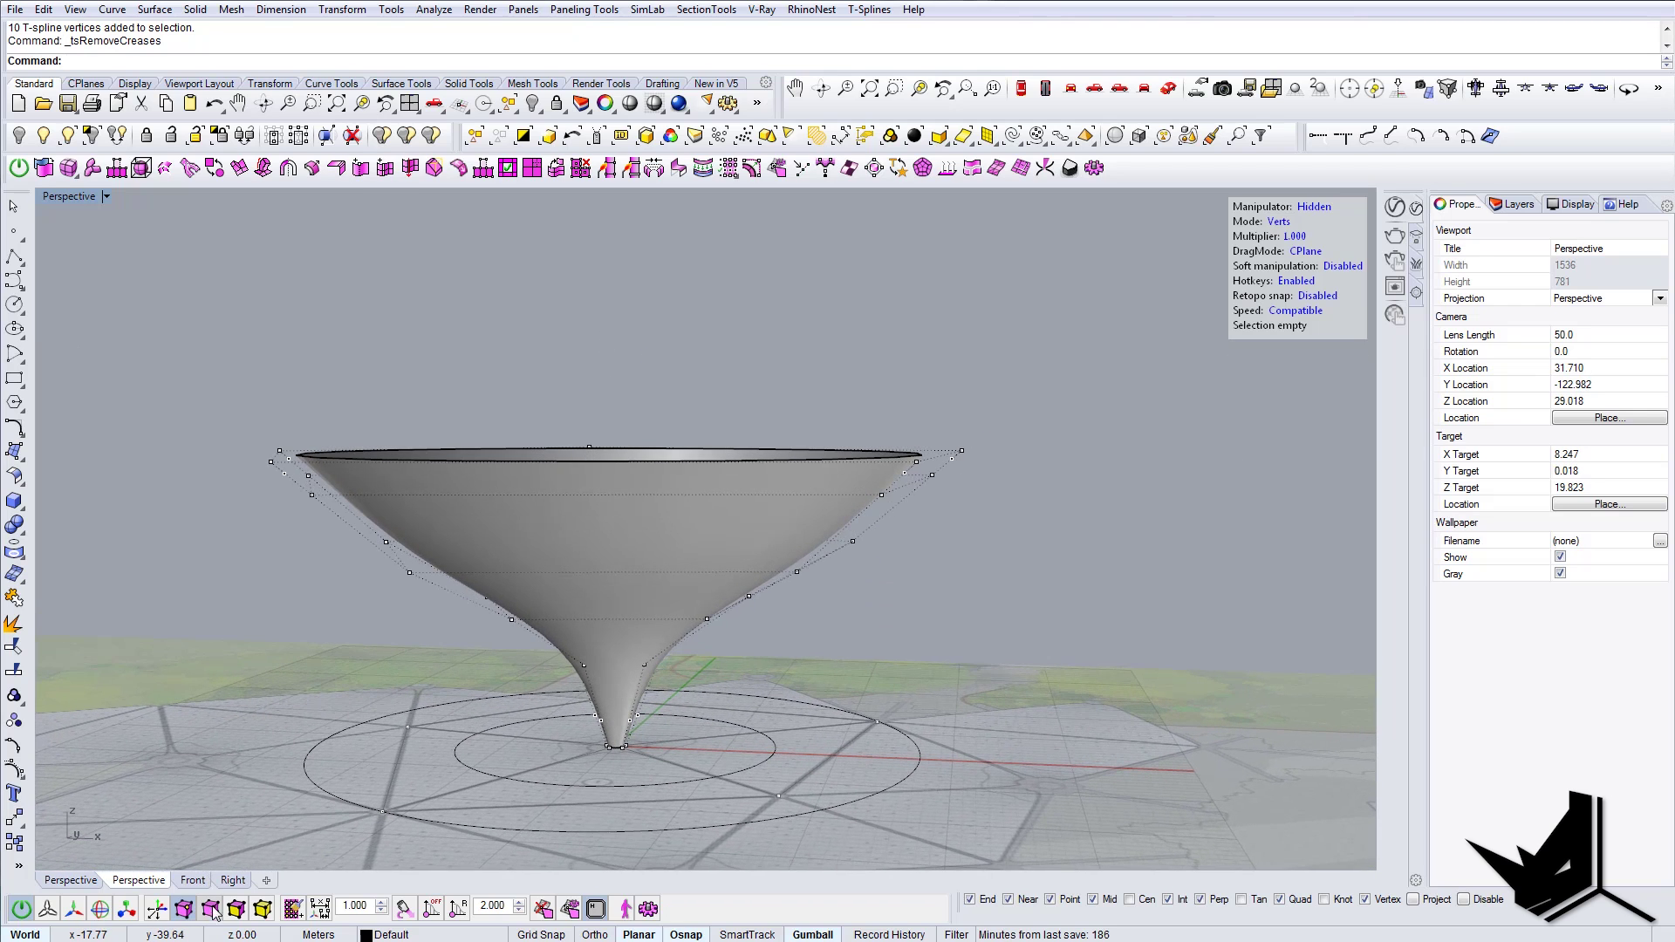
right_drag(610, 567, 641, 537)
click(647, 515)
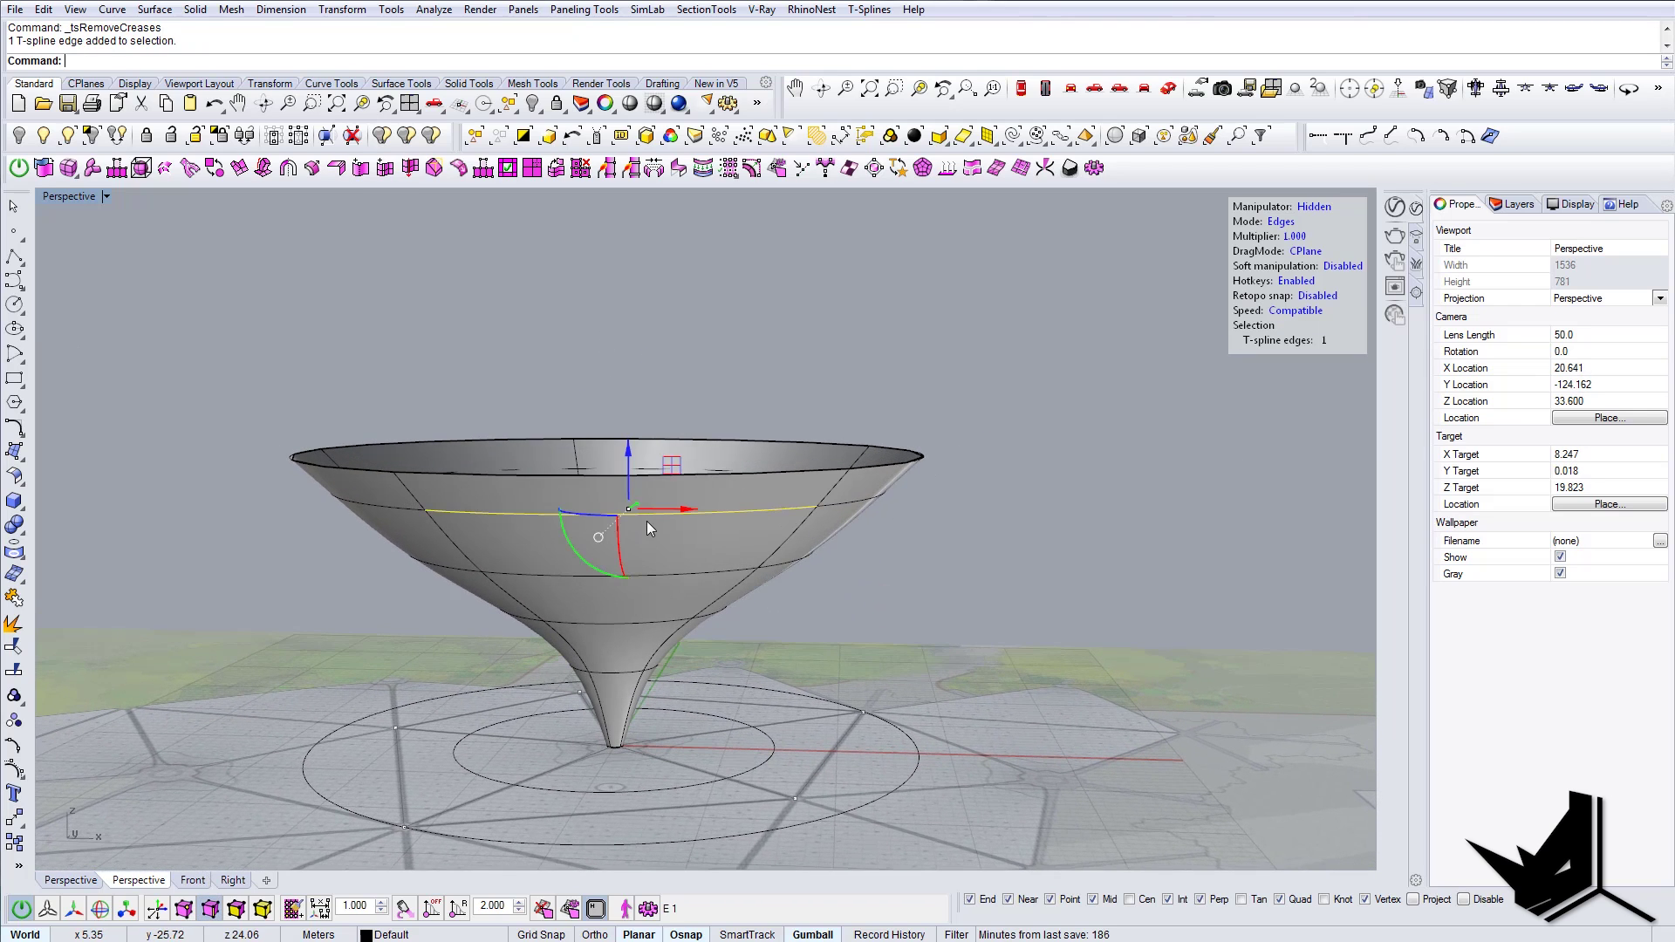
right_drag(531, 556, 527, 521)
key(a)
drag(892, 468, 973, 509)
key(s)
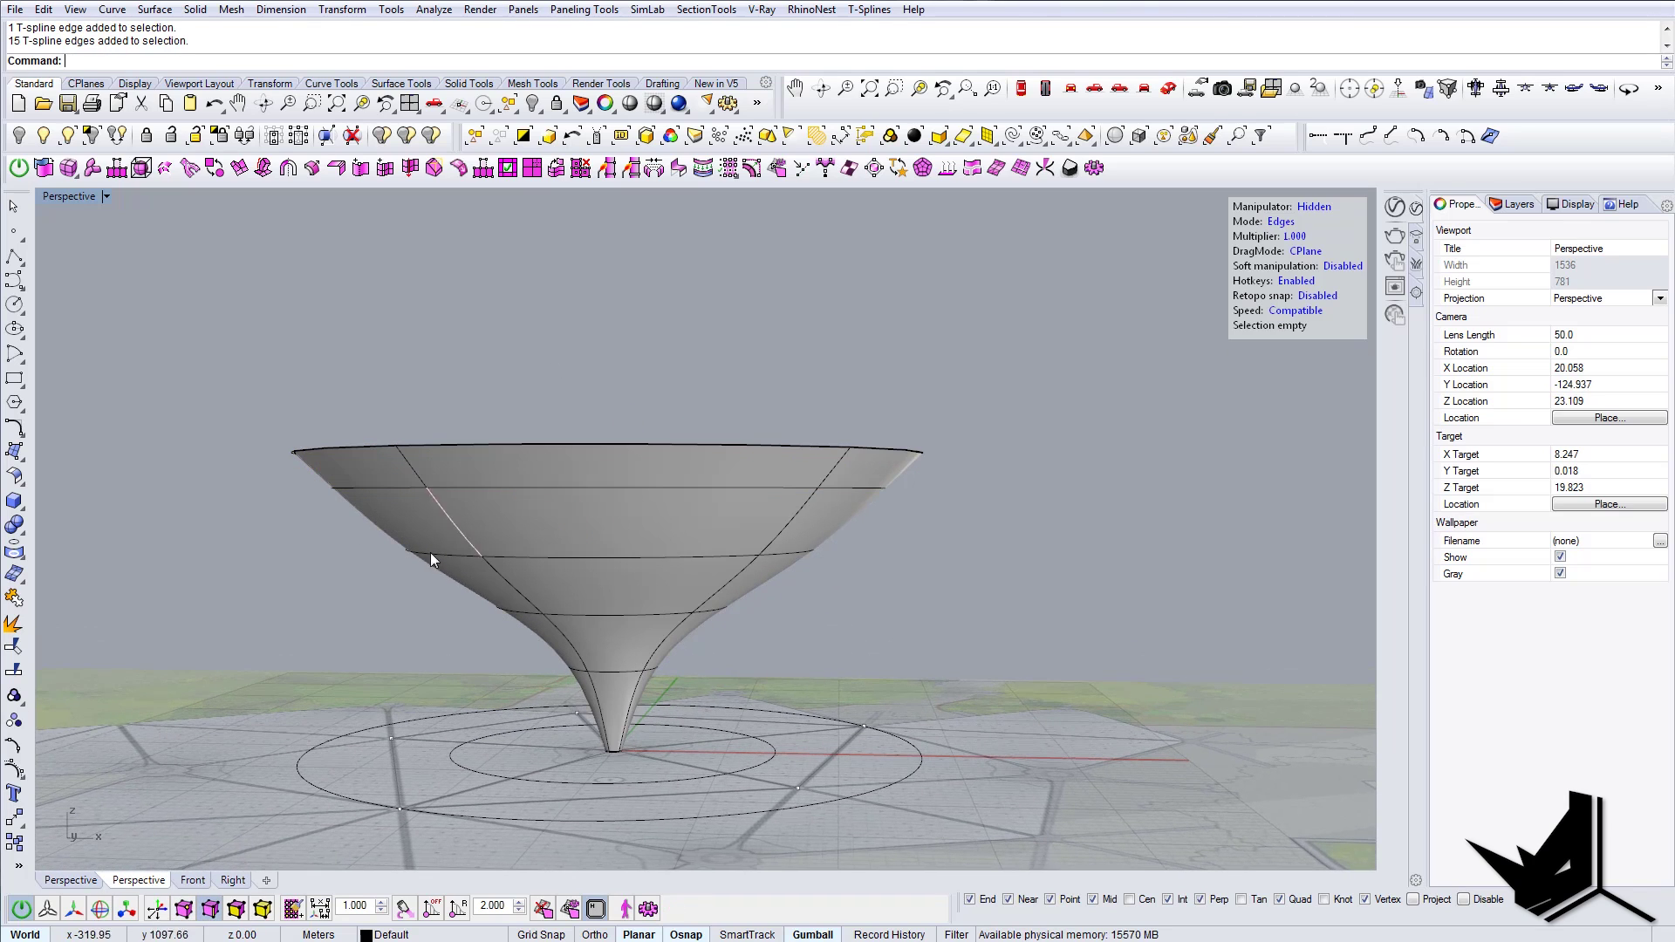
click(623, 555)
right_drag(623, 555, 648, 602)
double_click(641, 610)
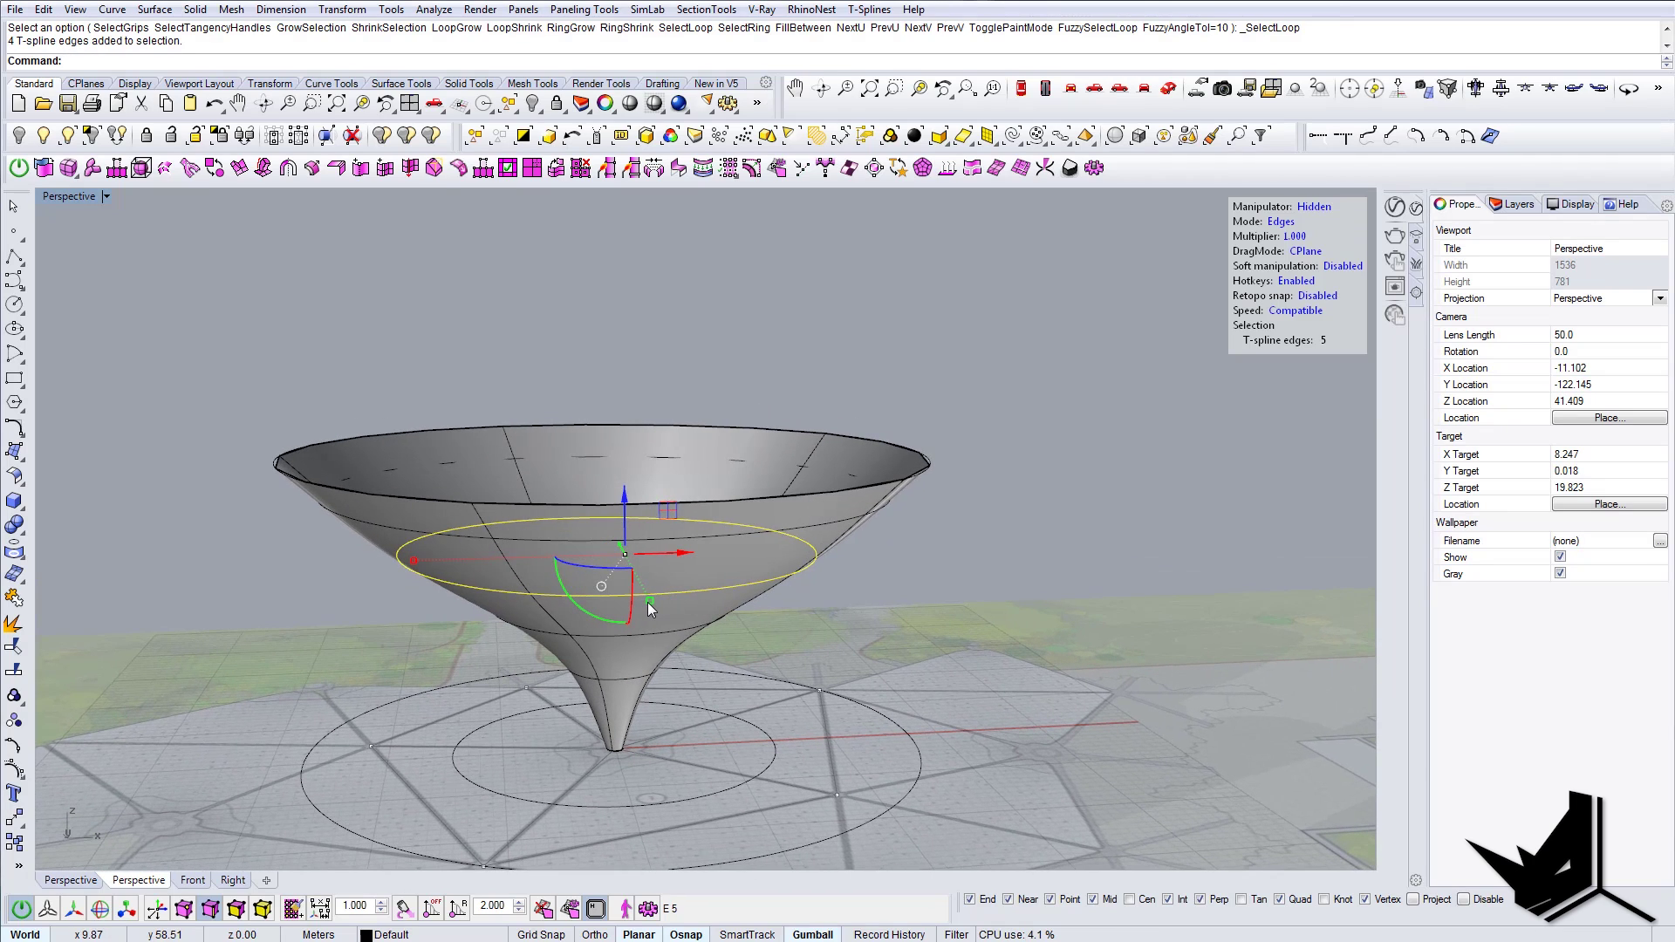
drag(644, 600, 647, 600)
key(ctrl+z)
Step: Select the three edge loops below the funnel's rim together and scale them uniformly inward
right_drag(648, 600, 594, 541)
click(694, 496)
right_drag(696, 499, 640, 500)
double_click(730, 541)
right_drag(562, 569, 586, 564)
shift+click(588, 579)
shift+double_click(589, 580)
shift+double_click(593, 613)
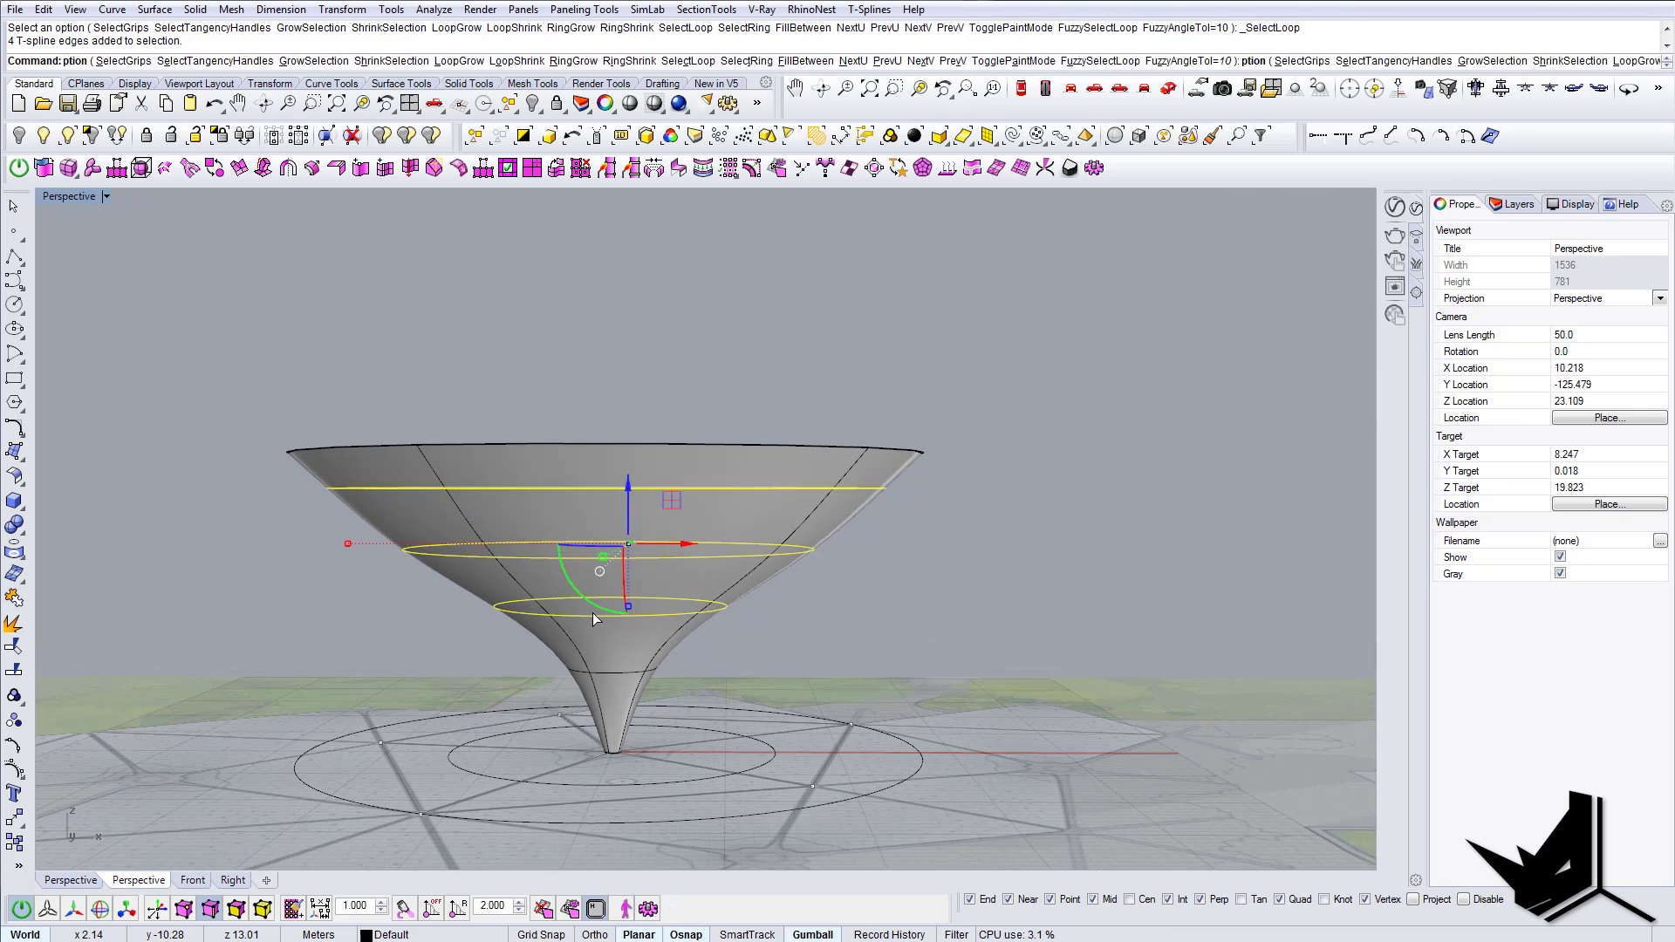
right_drag(616, 618, 752, 617)
drag(751, 620, 726, 584)
right_drag(705, 636, 668, 600)
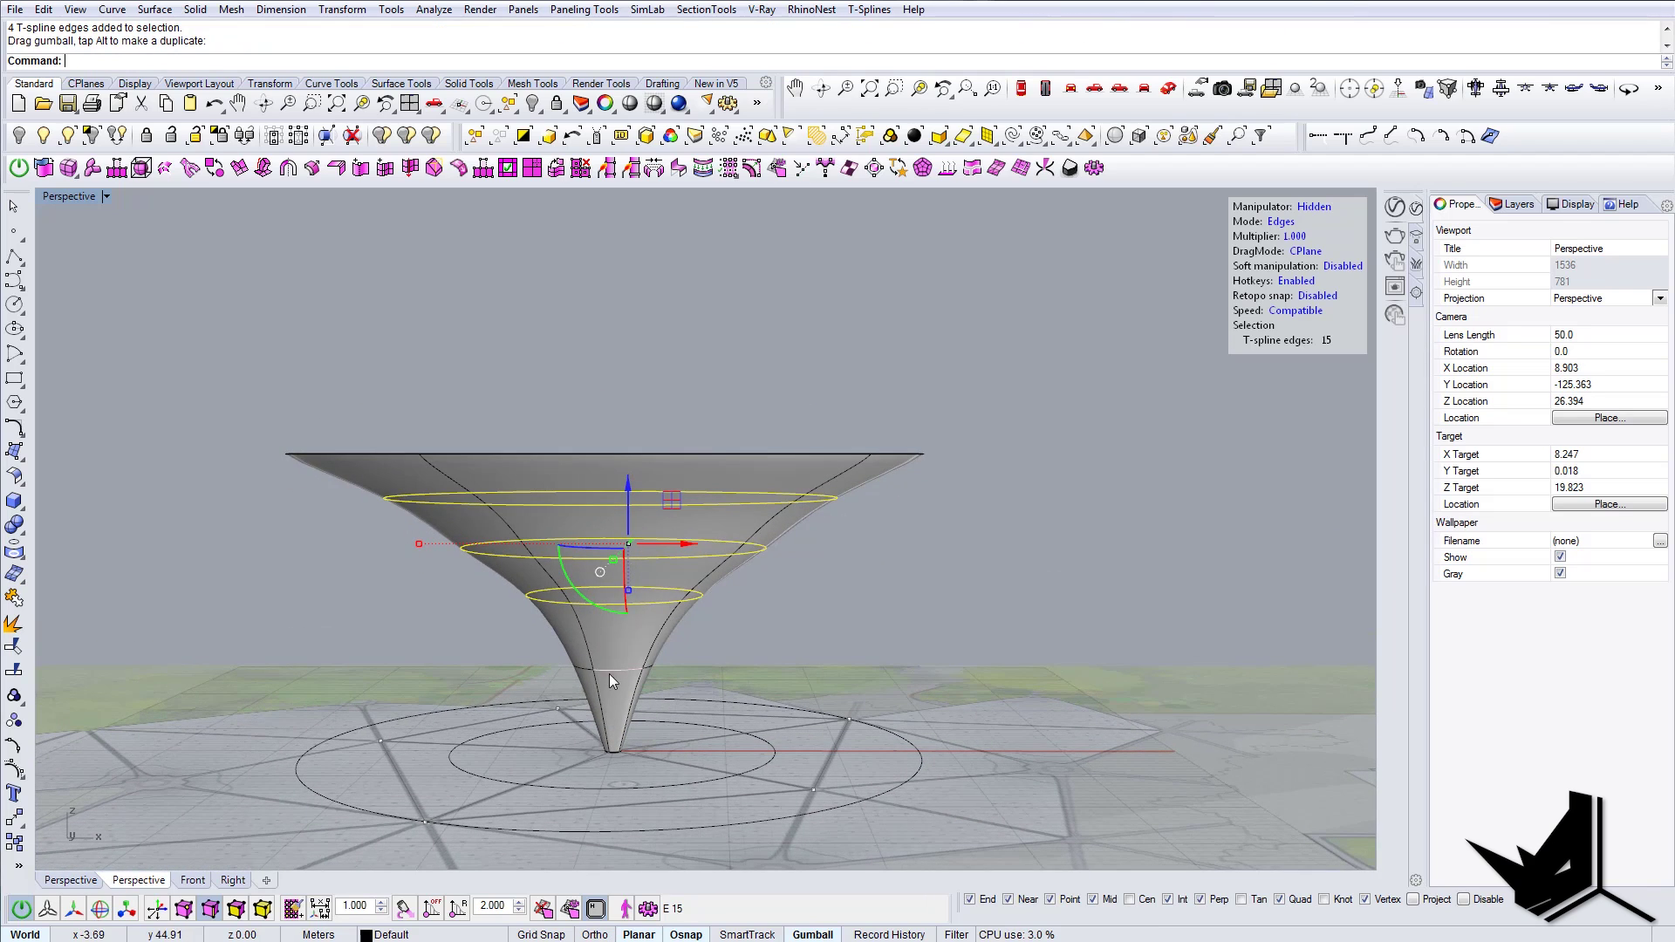
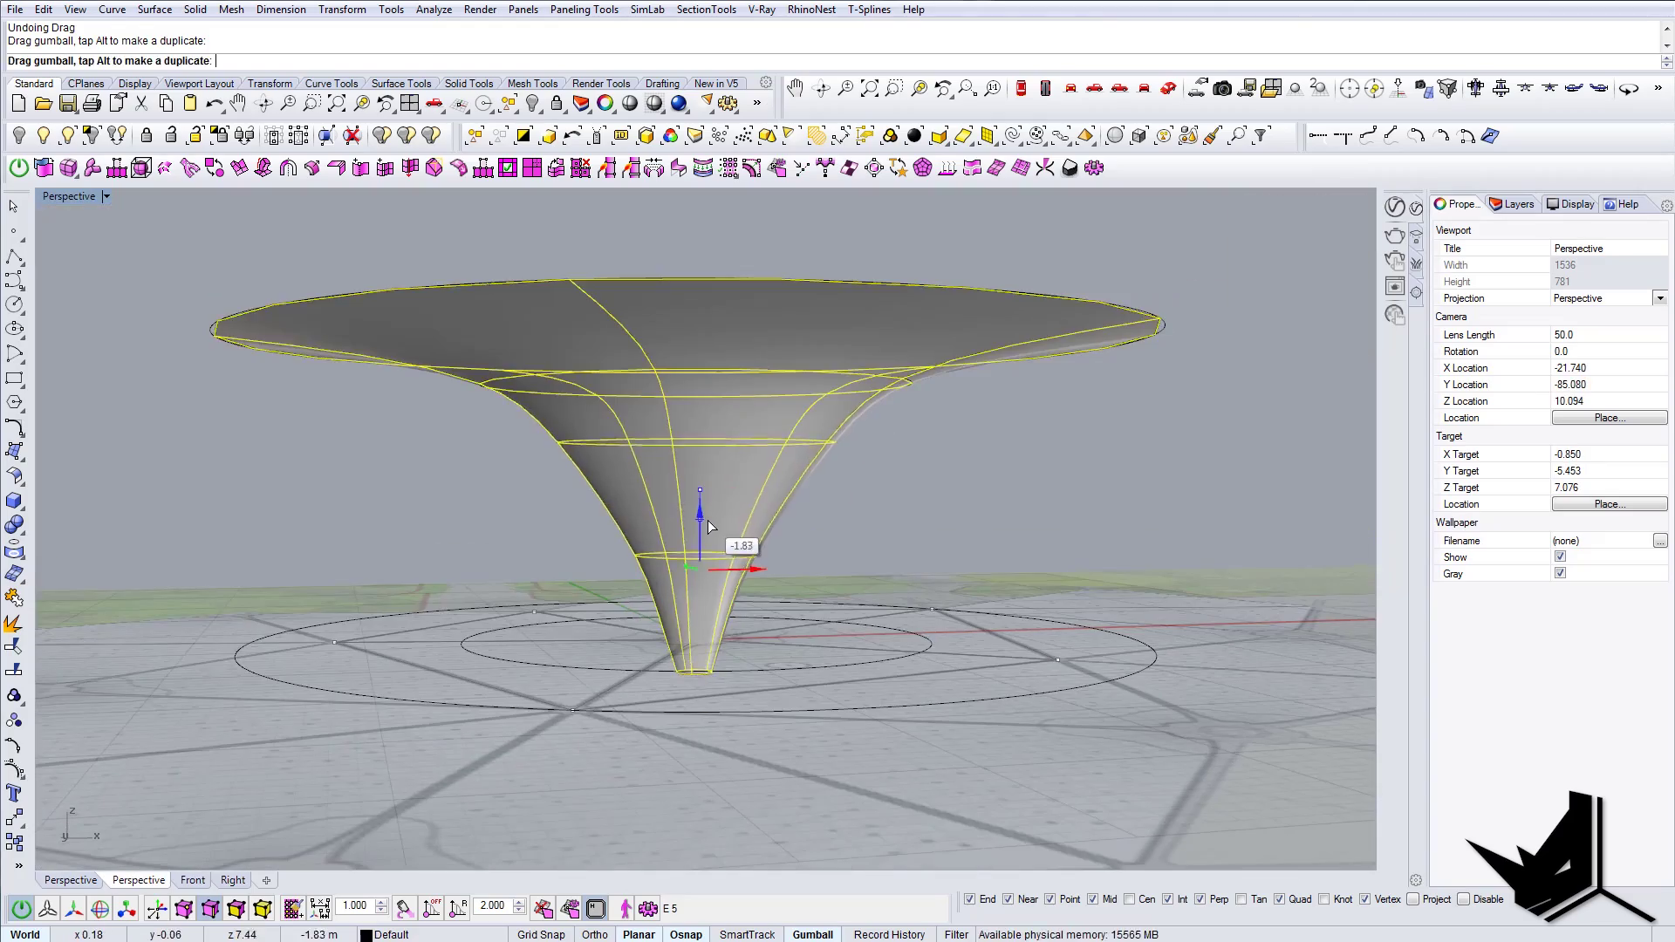
Step: Nudge the funnel's middle edge loop slightly upward and scale it uniformly inward
double_click(716, 443)
drag(706, 388, 706, 381)
shift+double_click(794, 397)
right_drag(690, 471, 825, 467)
double_click(787, 454)
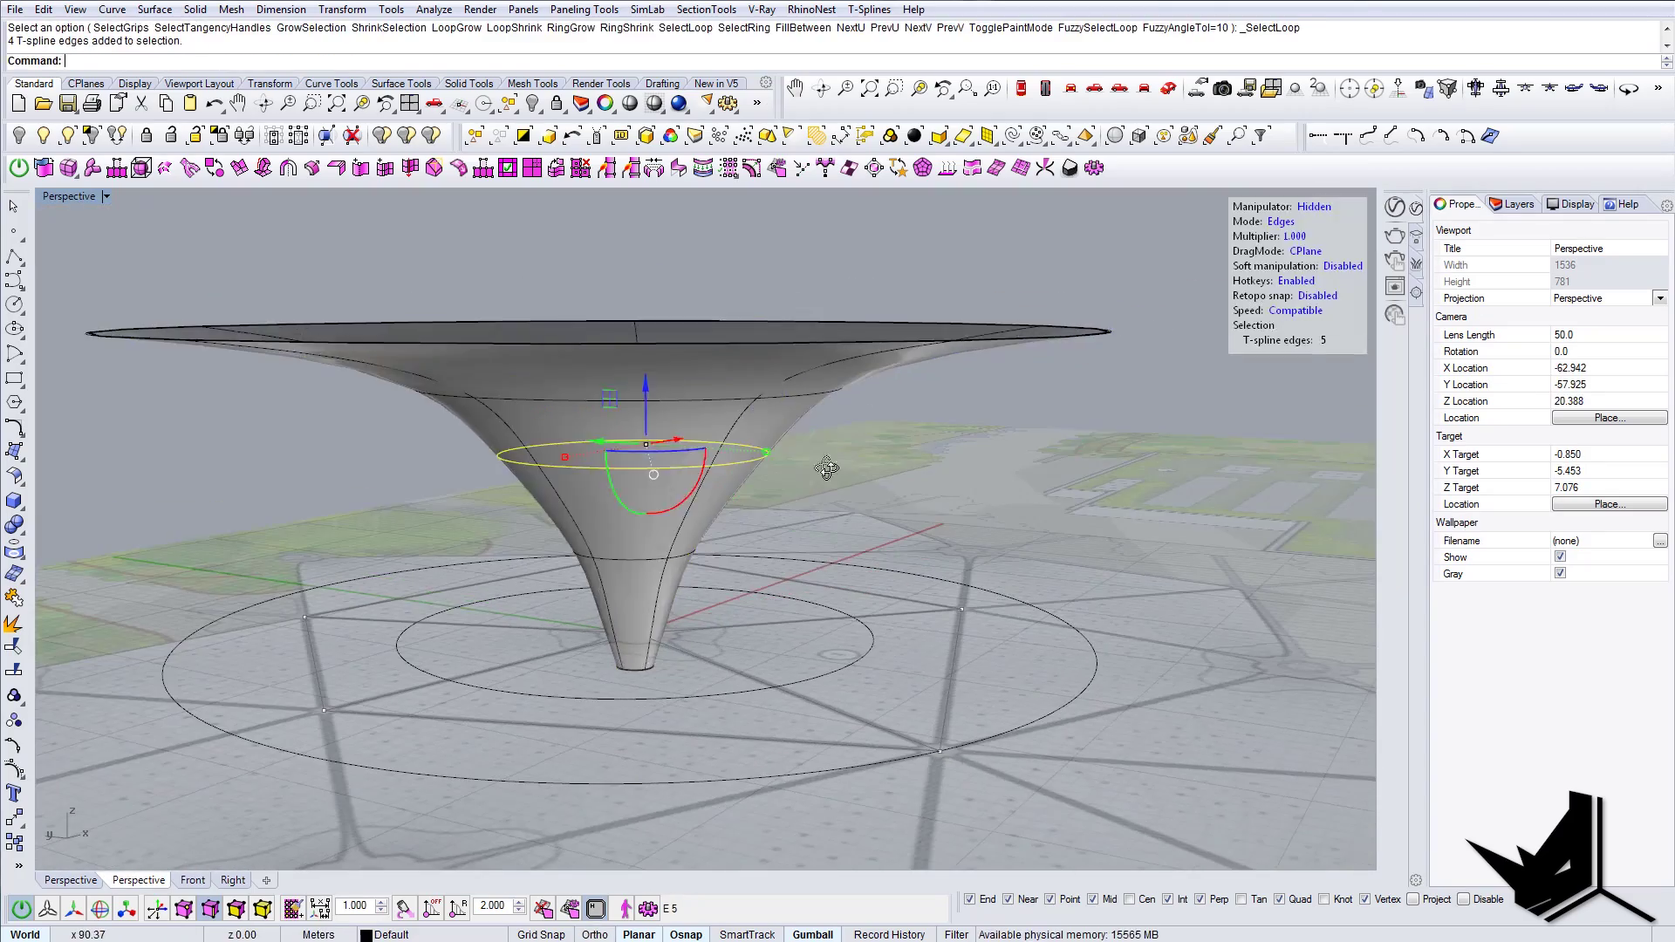
shift+drag(827, 468, 805, 464)
click(778, 448)
Step: Scale the edge loop at the funnel's base uniformly and remove its creases
right_drag(779, 447, 696, 434)
scroll(690, 628, up, 4)
double_click(693, 658)
shift+drag(694, 657, 686, 654)
click(336, 169)
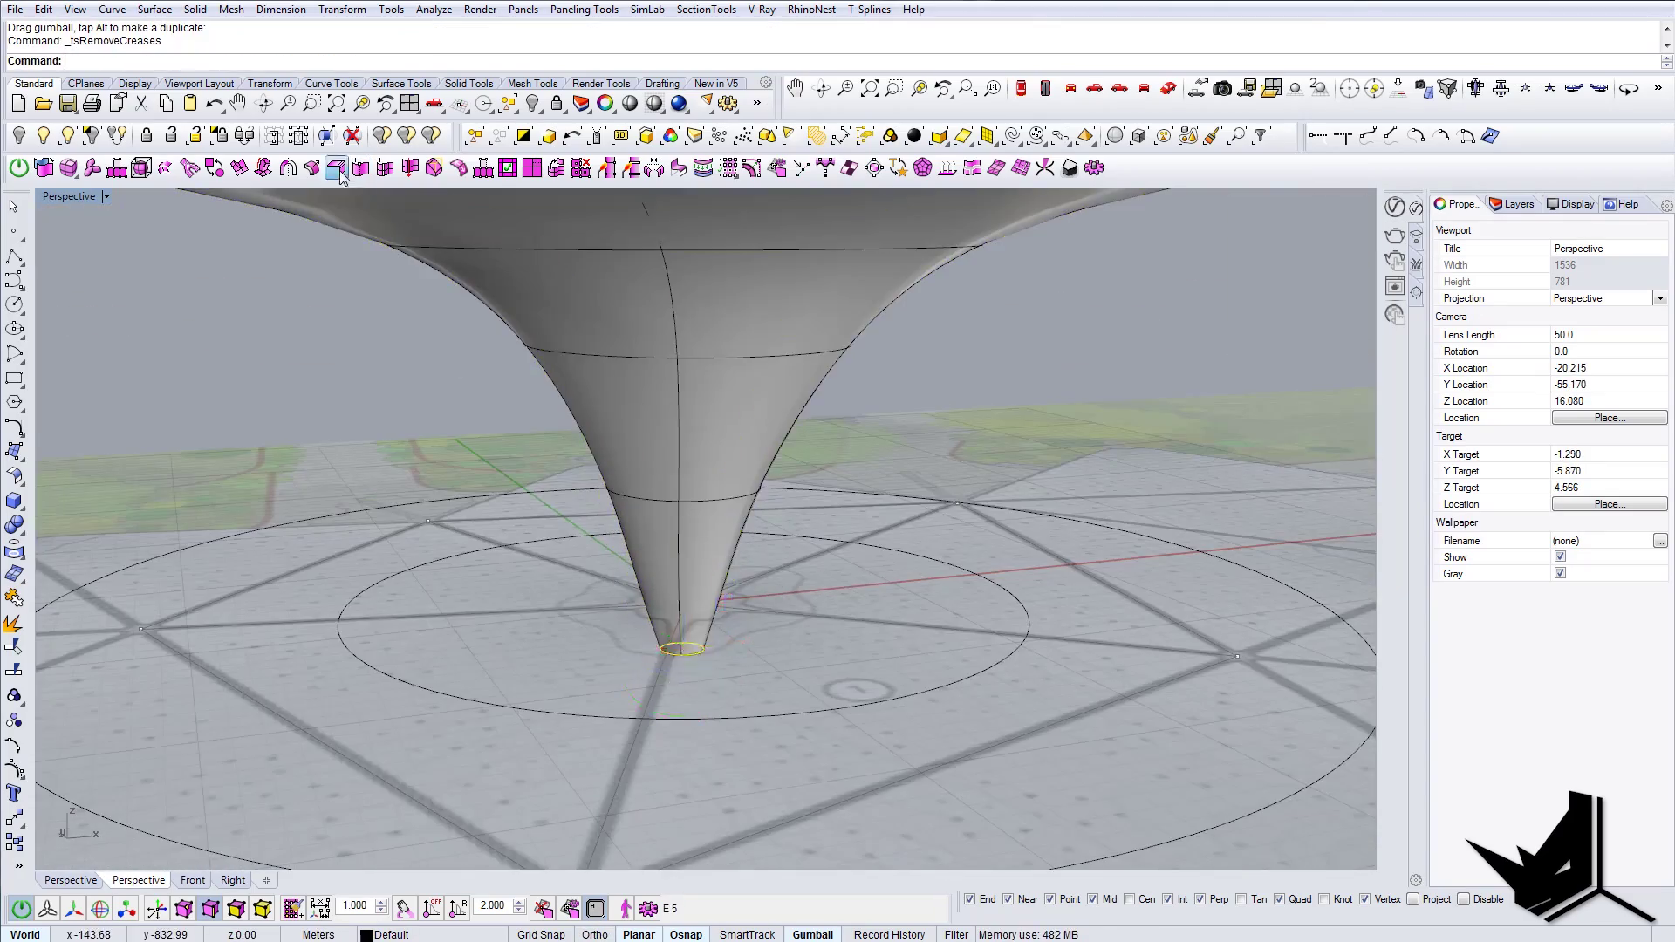
Step: Lower the base edge loop slightly toward the ground and clear the selection
right_drag(698, 611, 716, 624)
drag(677, 624, 682, 656)
right_drag(698, 611, 785, 664)
scroll(786, 646, down, 4)
click(722, 586)
Step: Select the edge loop just below the funnel's rim and scale it uniformly inward
right_drag(723, 576, 748, 484)
double_click(717, 478)
scroll(798, 471, up, 2)
mouse_move(806, 449)
shift+mouse_down()
mouse_move(870, 455)
mouse_move(836, 452)
shift+mouse_up()
right_drag(836, 475, 792, 494)
key(ctrl+z)
shift+drag(754, 443, 735, 449)
right_drag(732, 450, 709, 450)
Step: Select the funnel's middle edge loop and scale it slightly inward
double_click(675, 542)
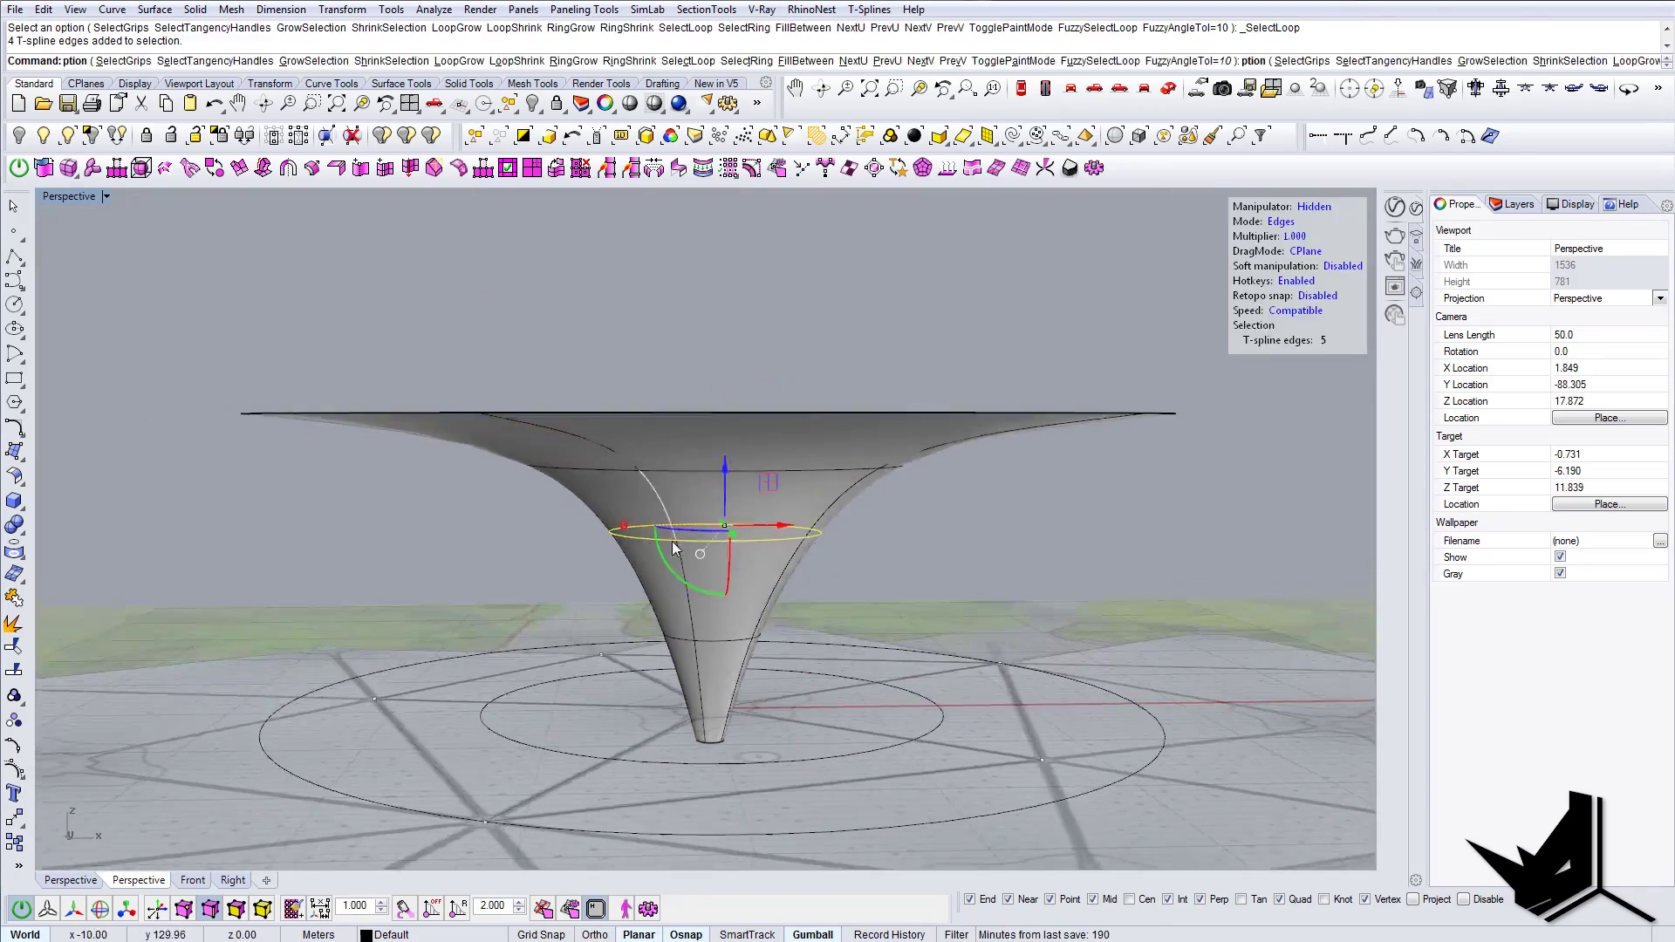
scroll(690, 523, up, 3)
shift+drag(753, 524, 726, 539)
right_drag(726, 558, 740, 602)
Step: Select the lowest edge loop on the funnel's stem and scale it slightly outward
double_click(740, 600)
scroll(698, 620, up, 6)
shift+drag(782, 569, 796, 565)
scroll(789, 572, down, 6)
right_drag(790, 576, 738, 698)
scroll(681, 627, down, 3)
Step: Clear the selection, leave T-spline edit mode and check the whole funnel from the side and from above
key(Escape)
click(789, 617)
scroll(756, 687, up, 5)
scroll(756, 687, down, 7)
key(Escape)
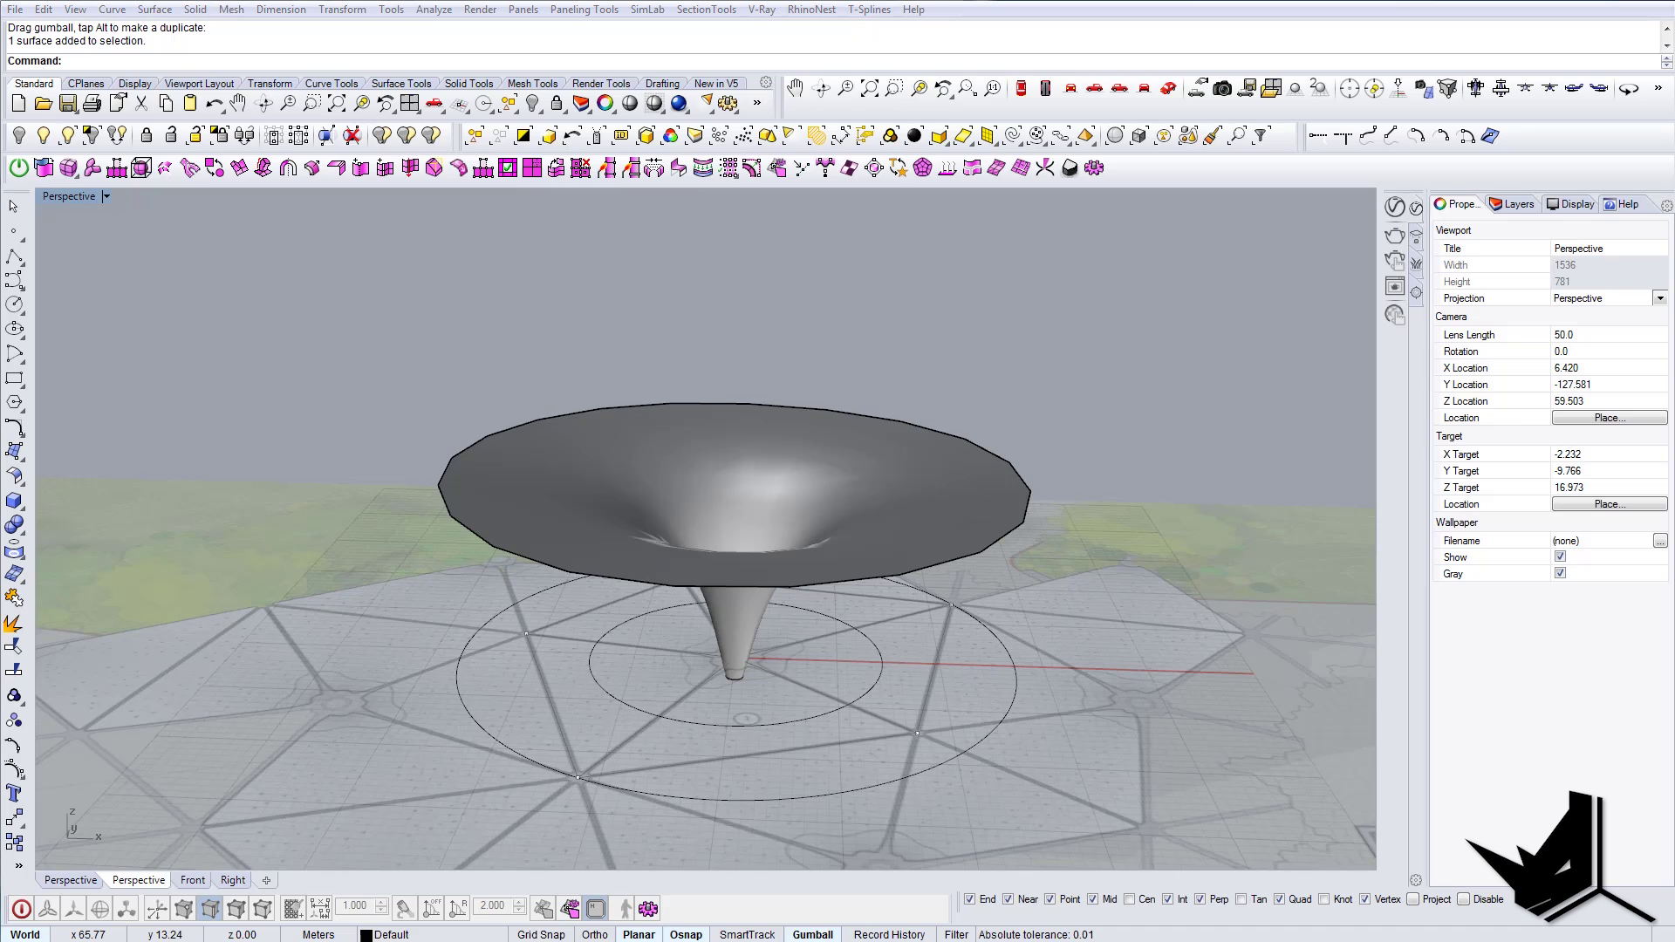
right_drag(933, 468, 868, 540)
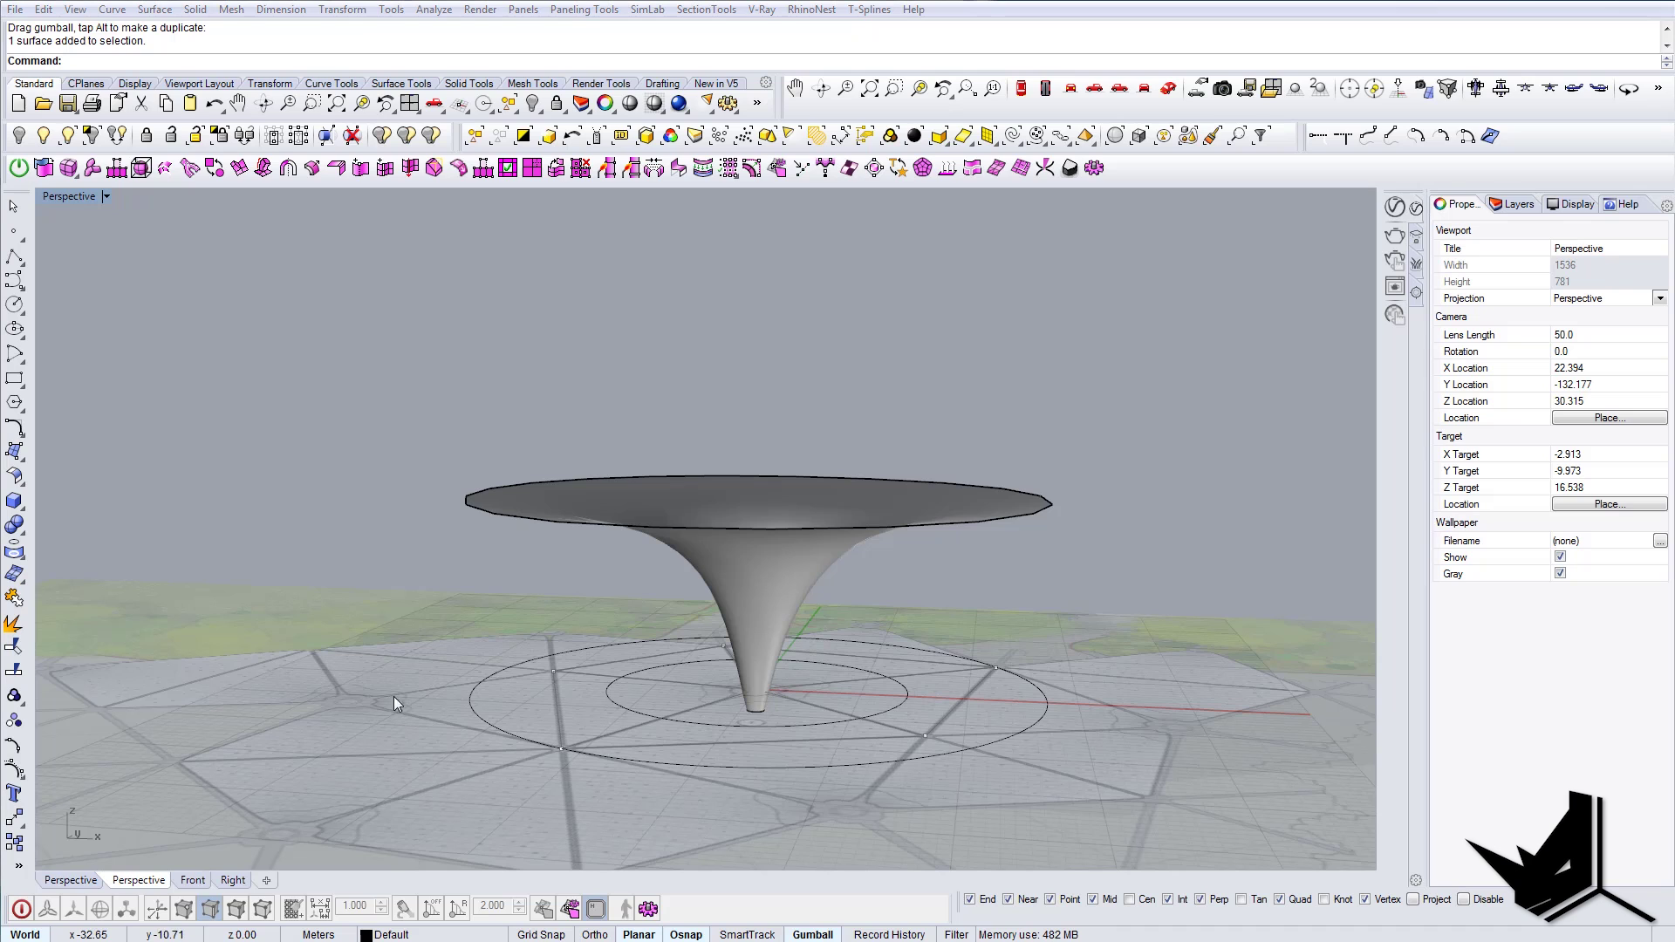
right_drag(590, 635, 672, 610)
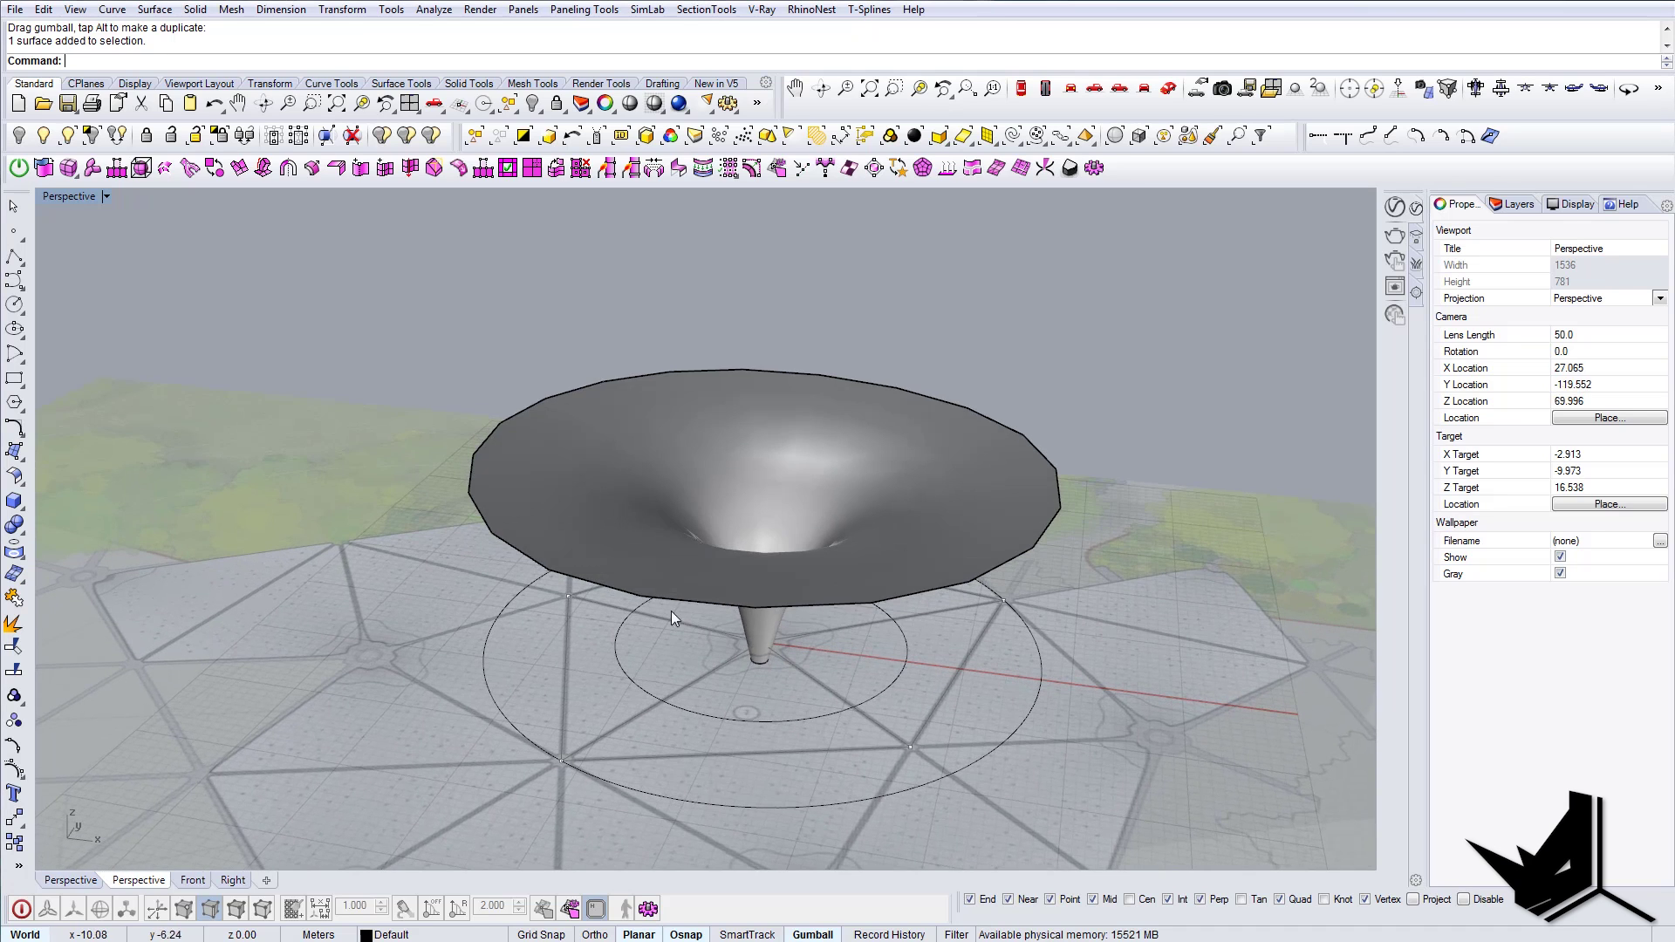
Step: Switch to Windows Photo Viewer to examine the vaulted pavilion in the reference diagram, and return to Rhino
click(666, 557)
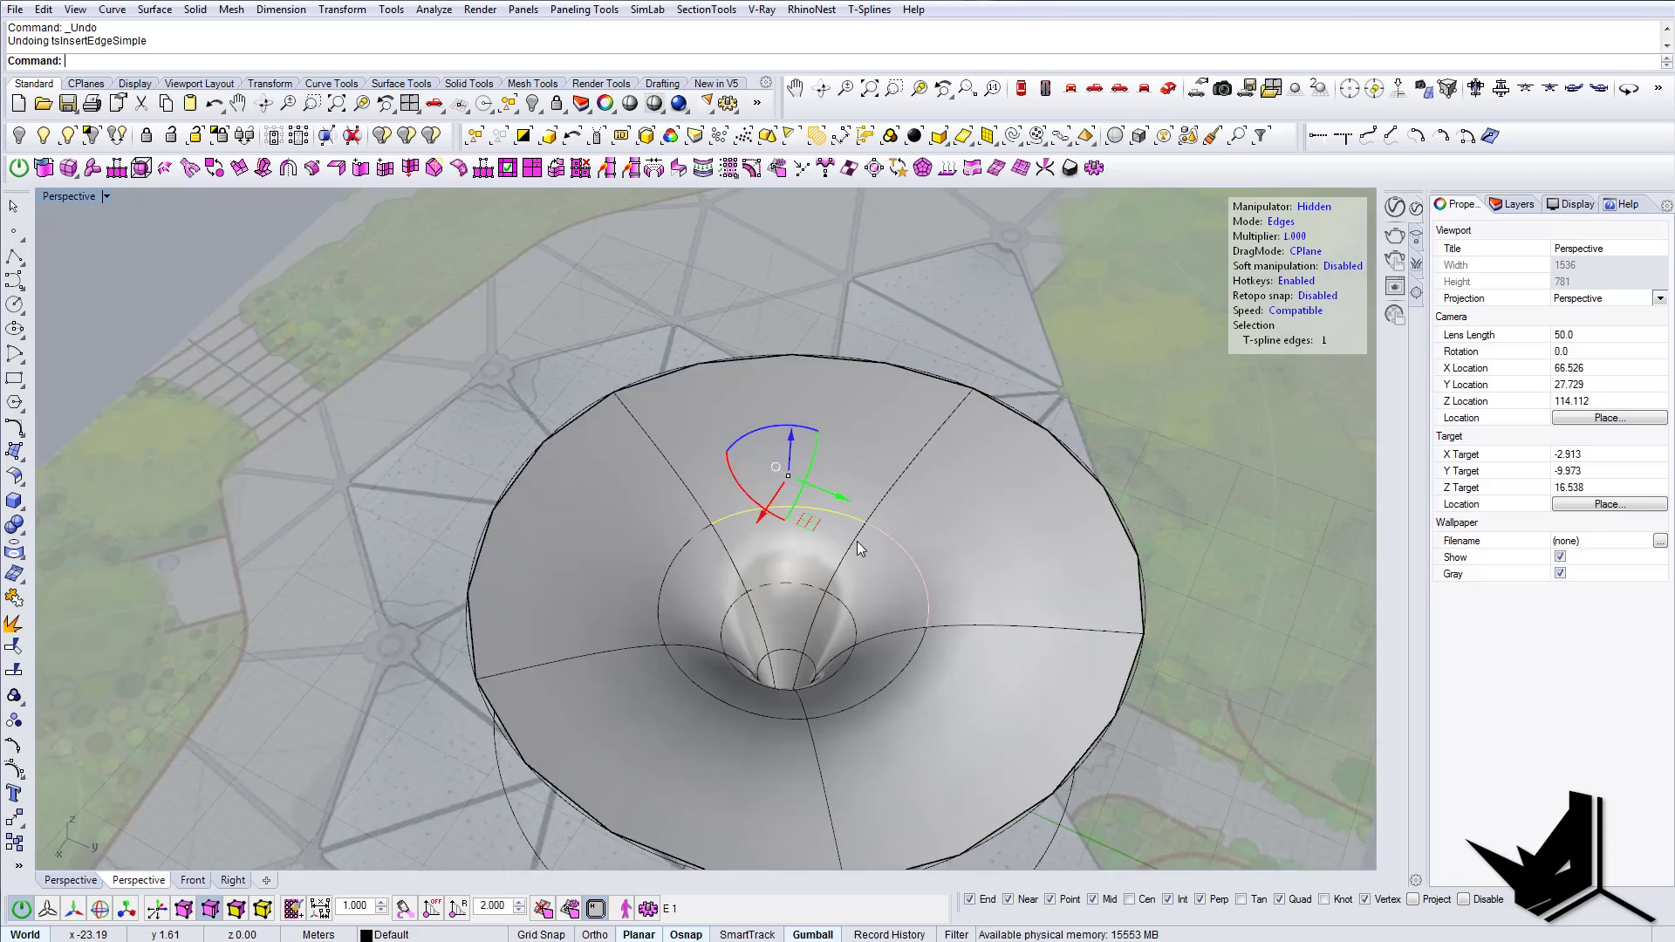
right_drag(928, 544, 960, 559)
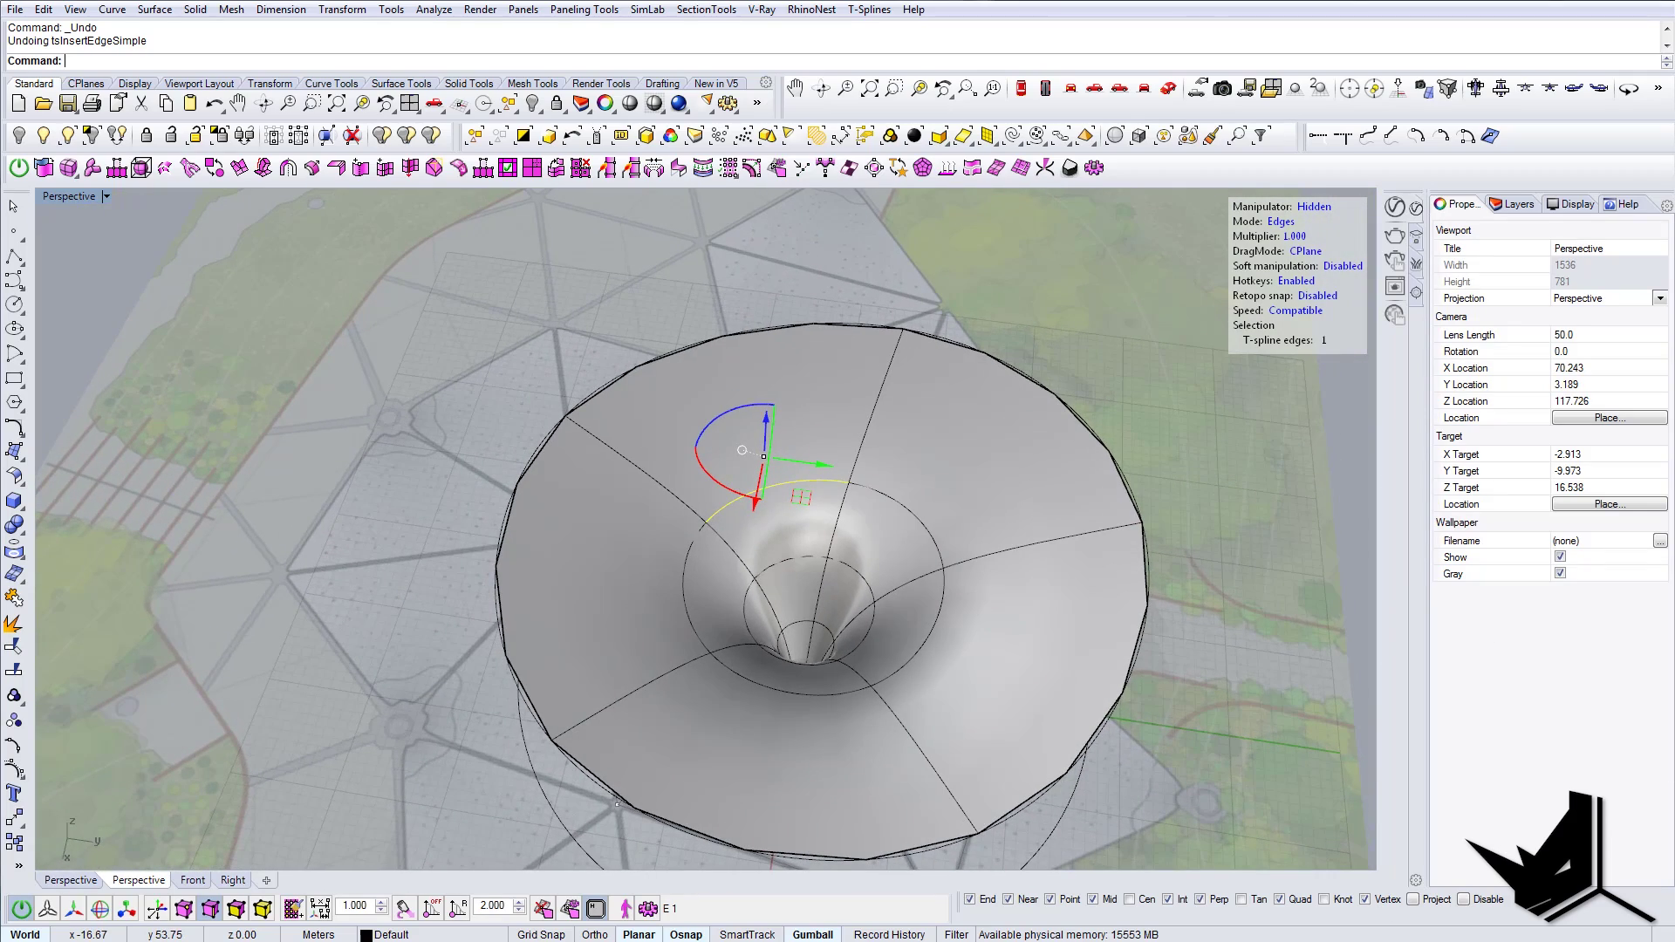
key(alt+Tab)
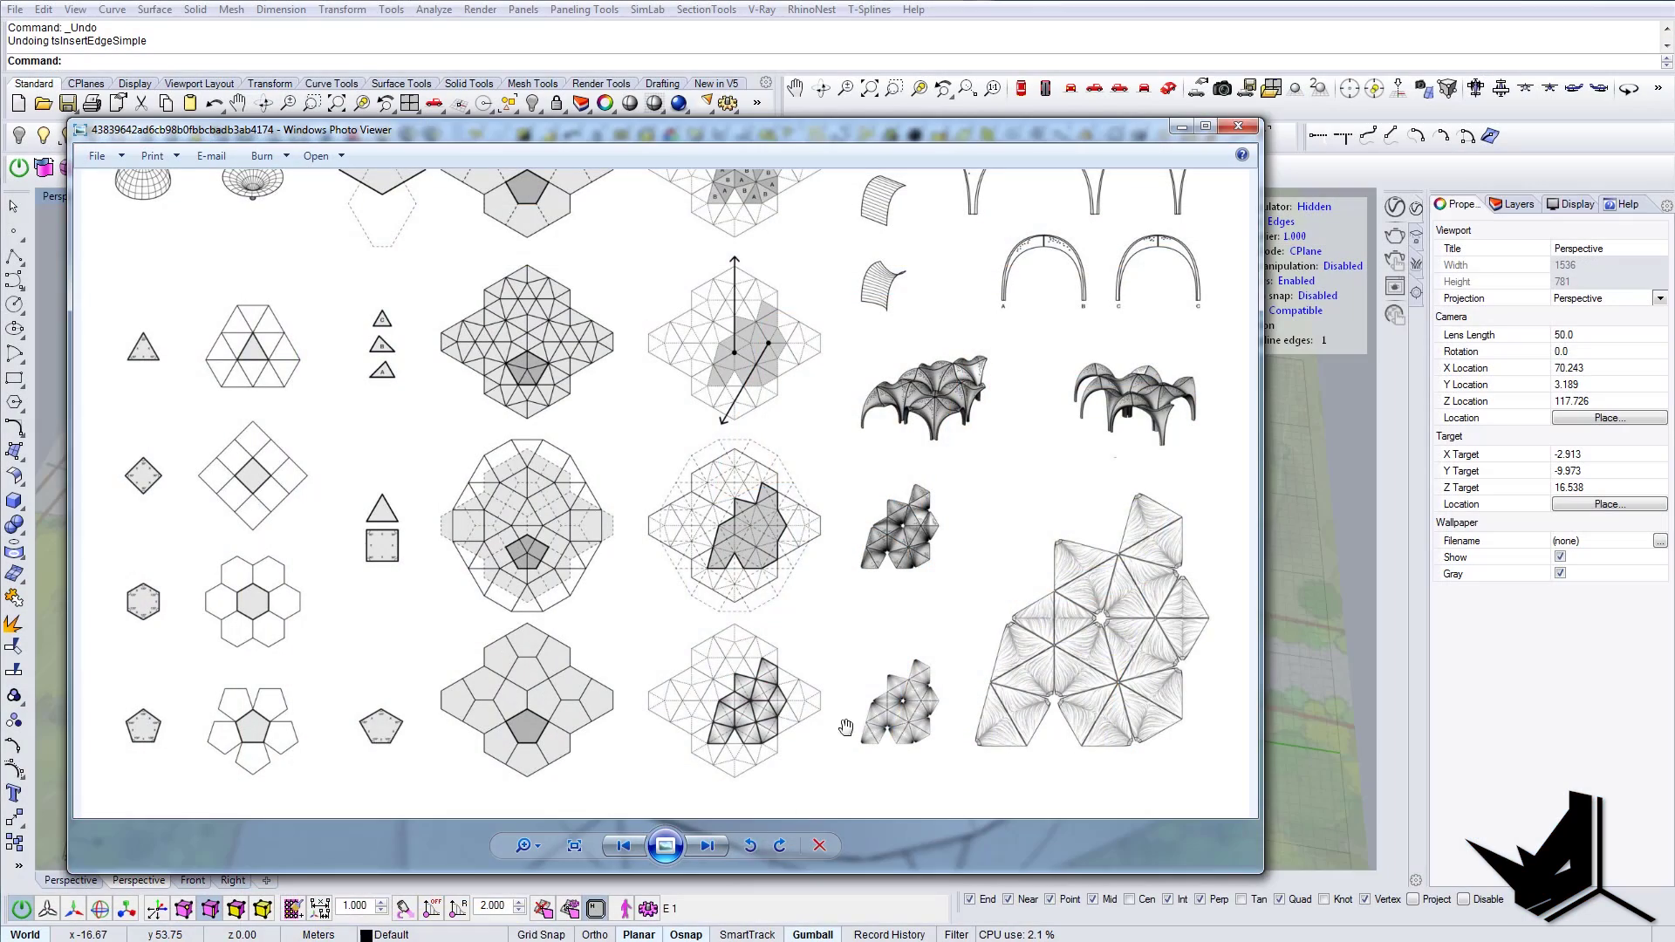
scroll(925, 392, up, 5)
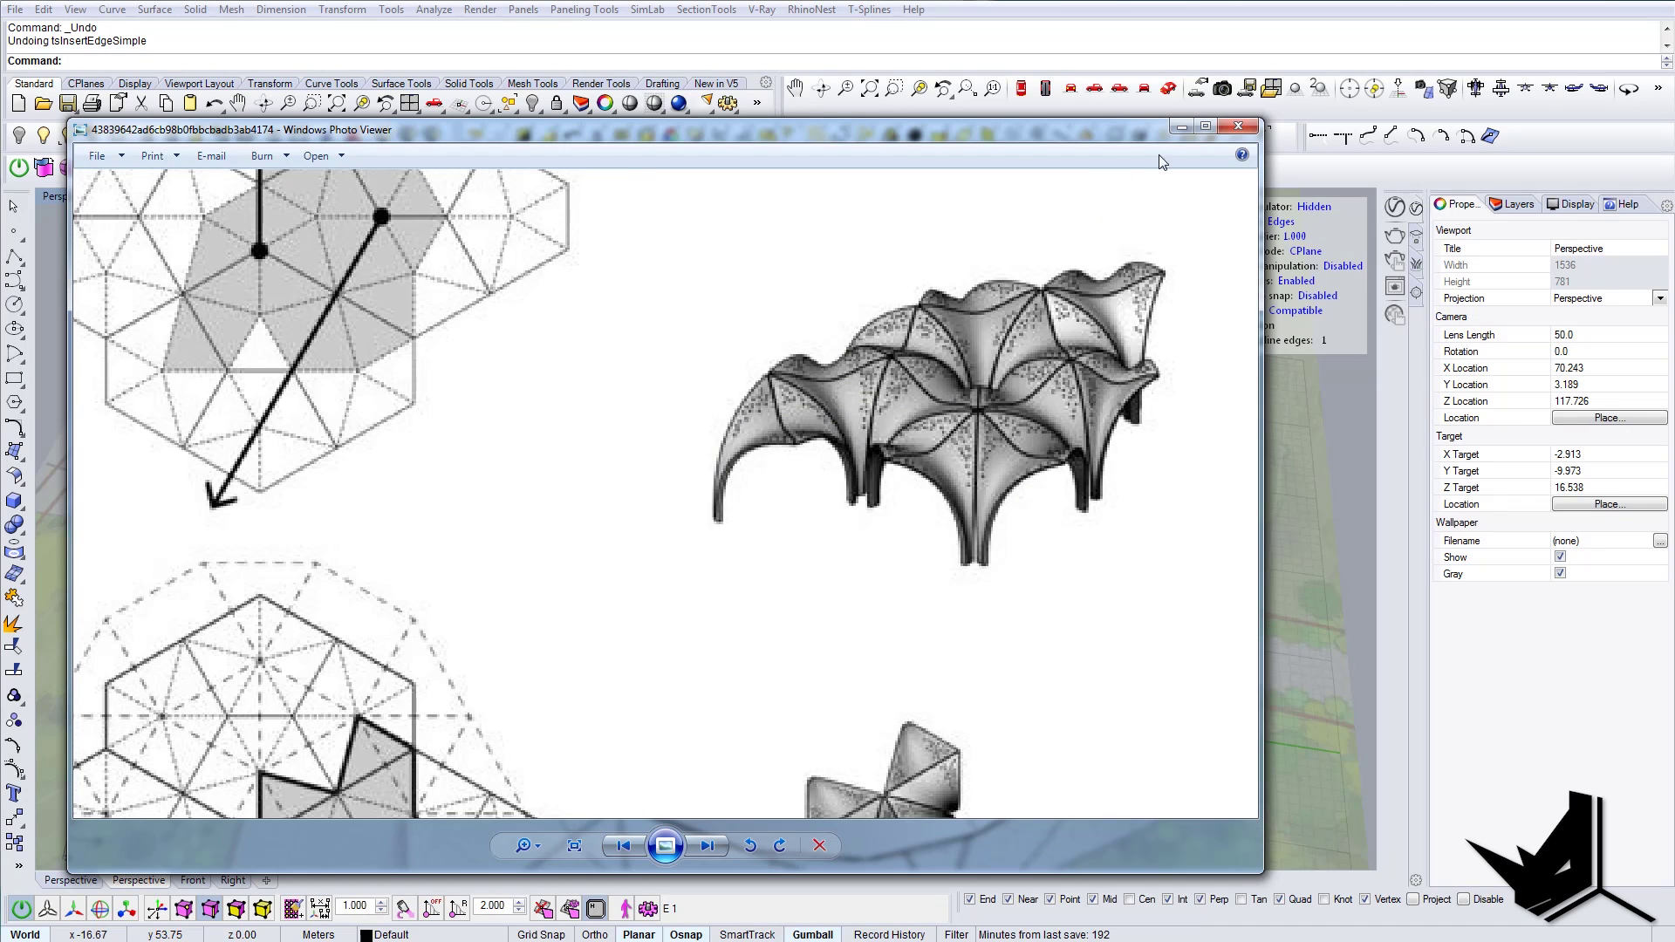
click(1179, 128)
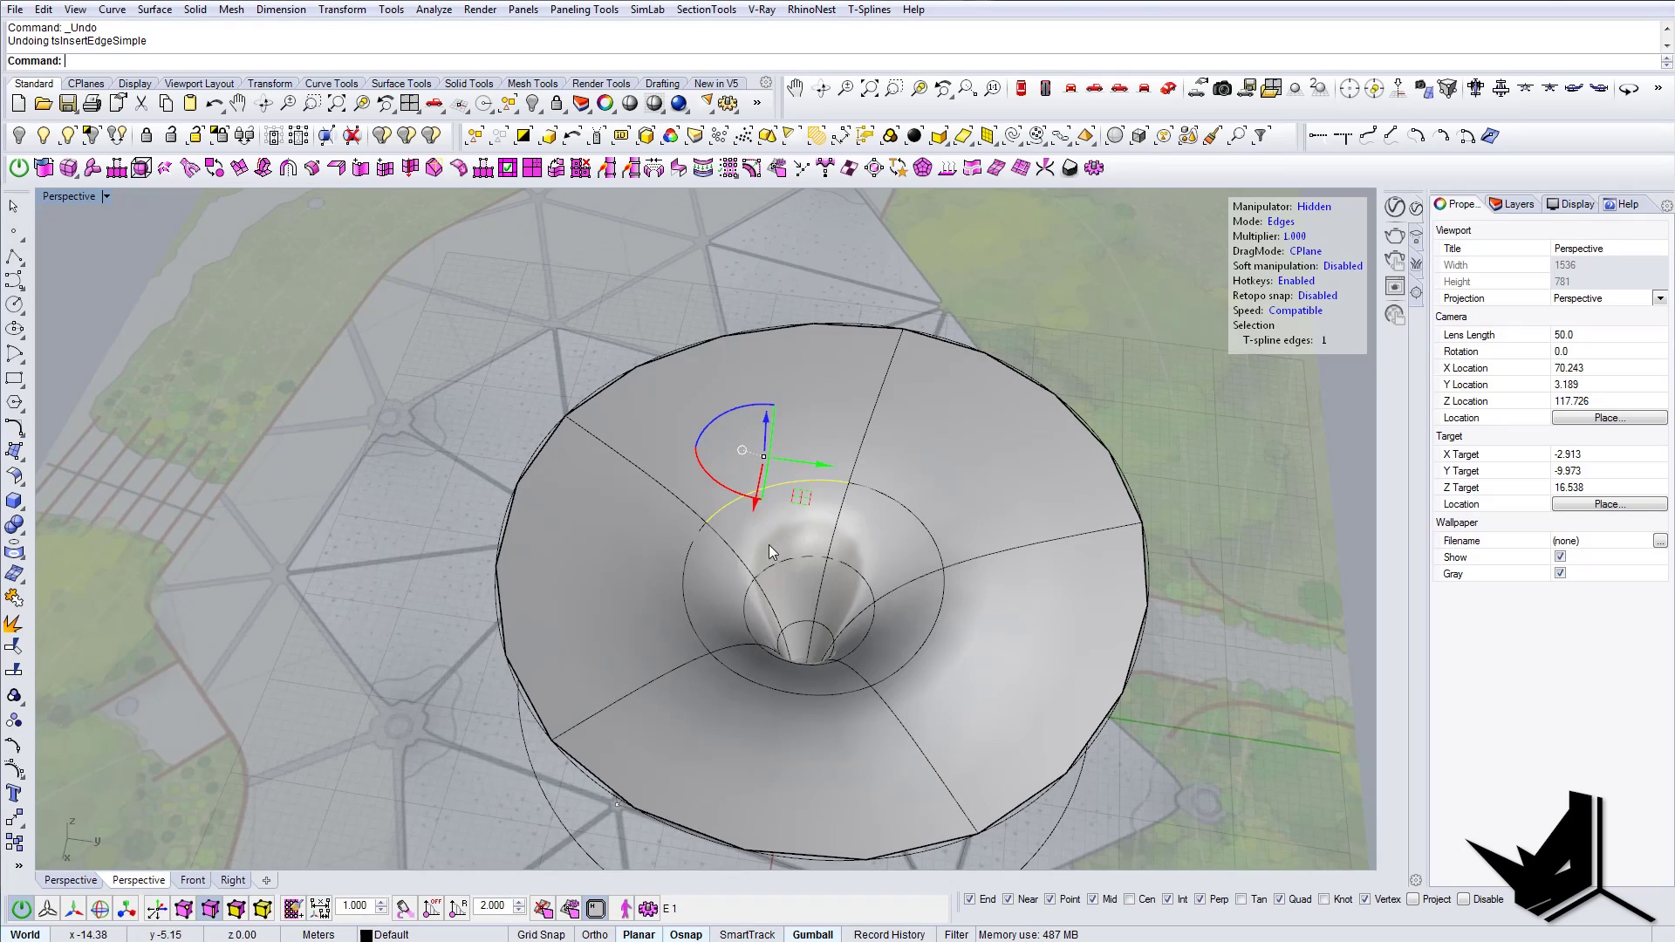
Step: Select the edge ring of one funnel side and insert a simple radial edge at its midpoint, from rim to stem
right_drag(815, 492, 735, 495)
key(i)
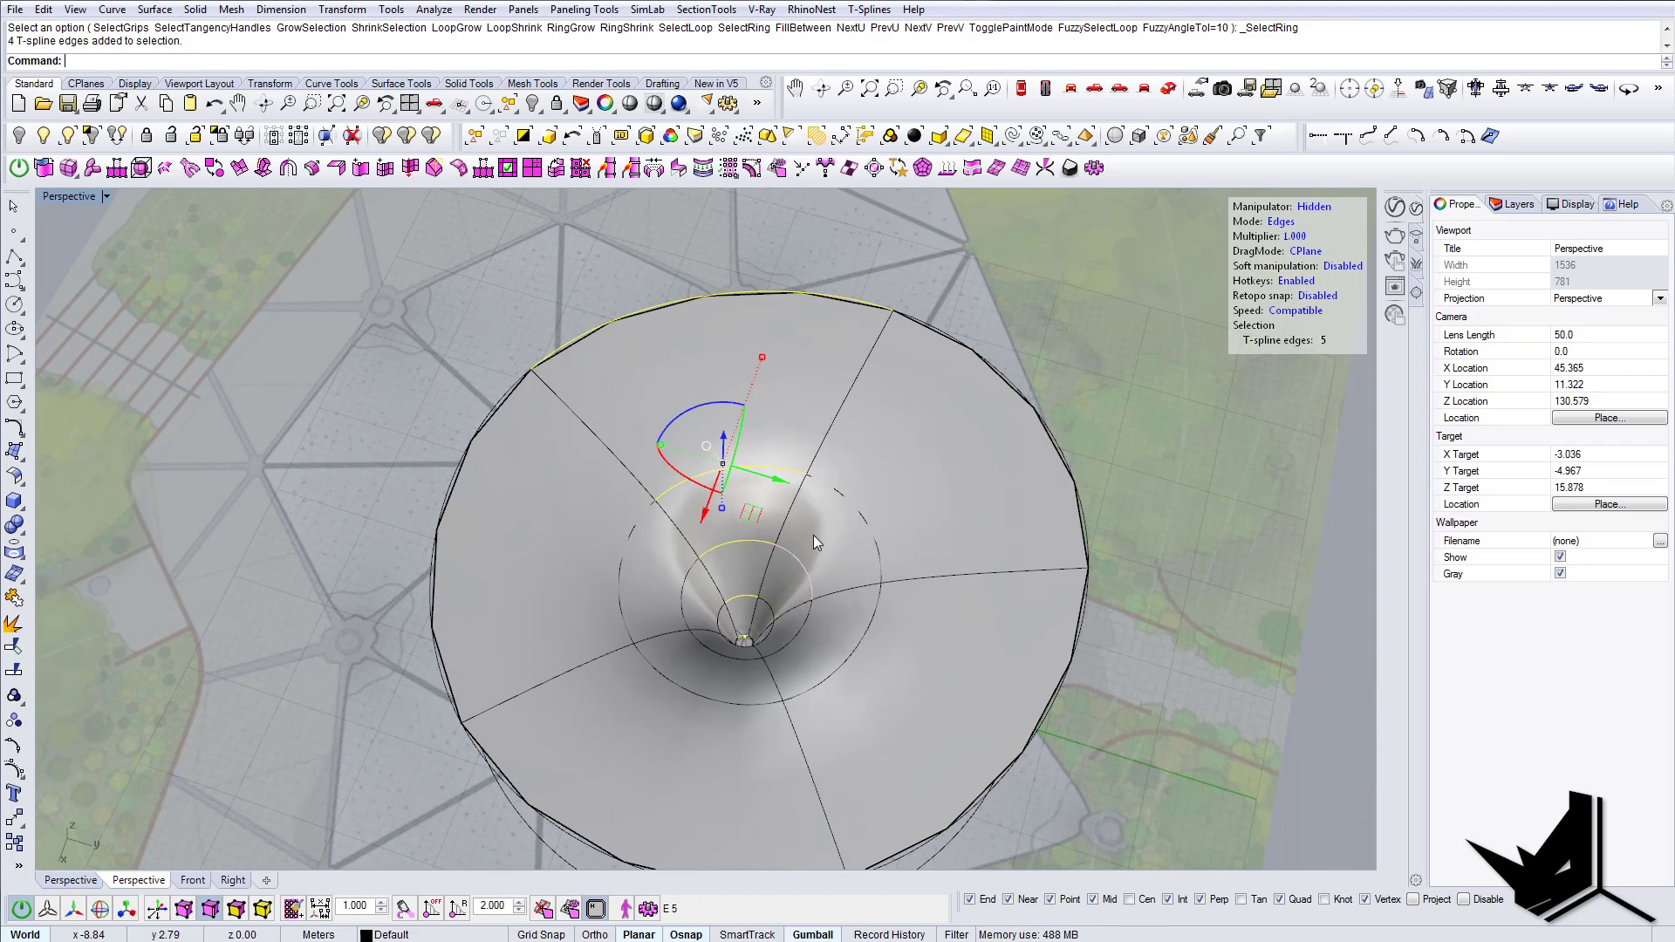
right_drag(814, 536, 741, 432)
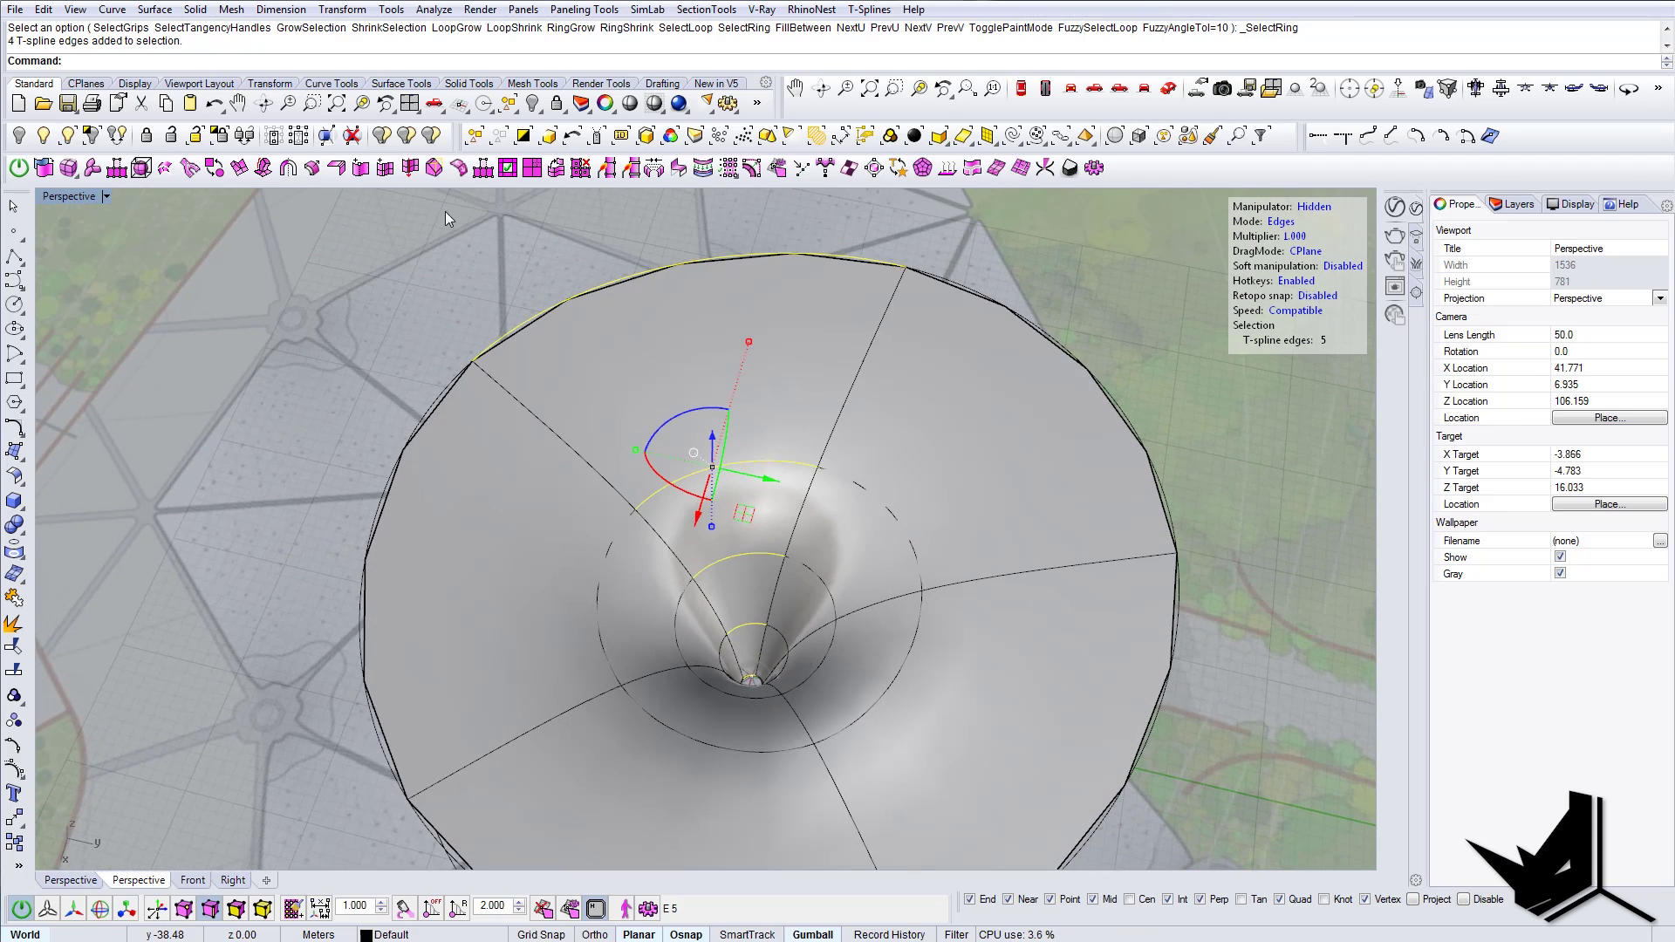
click(382, 168)
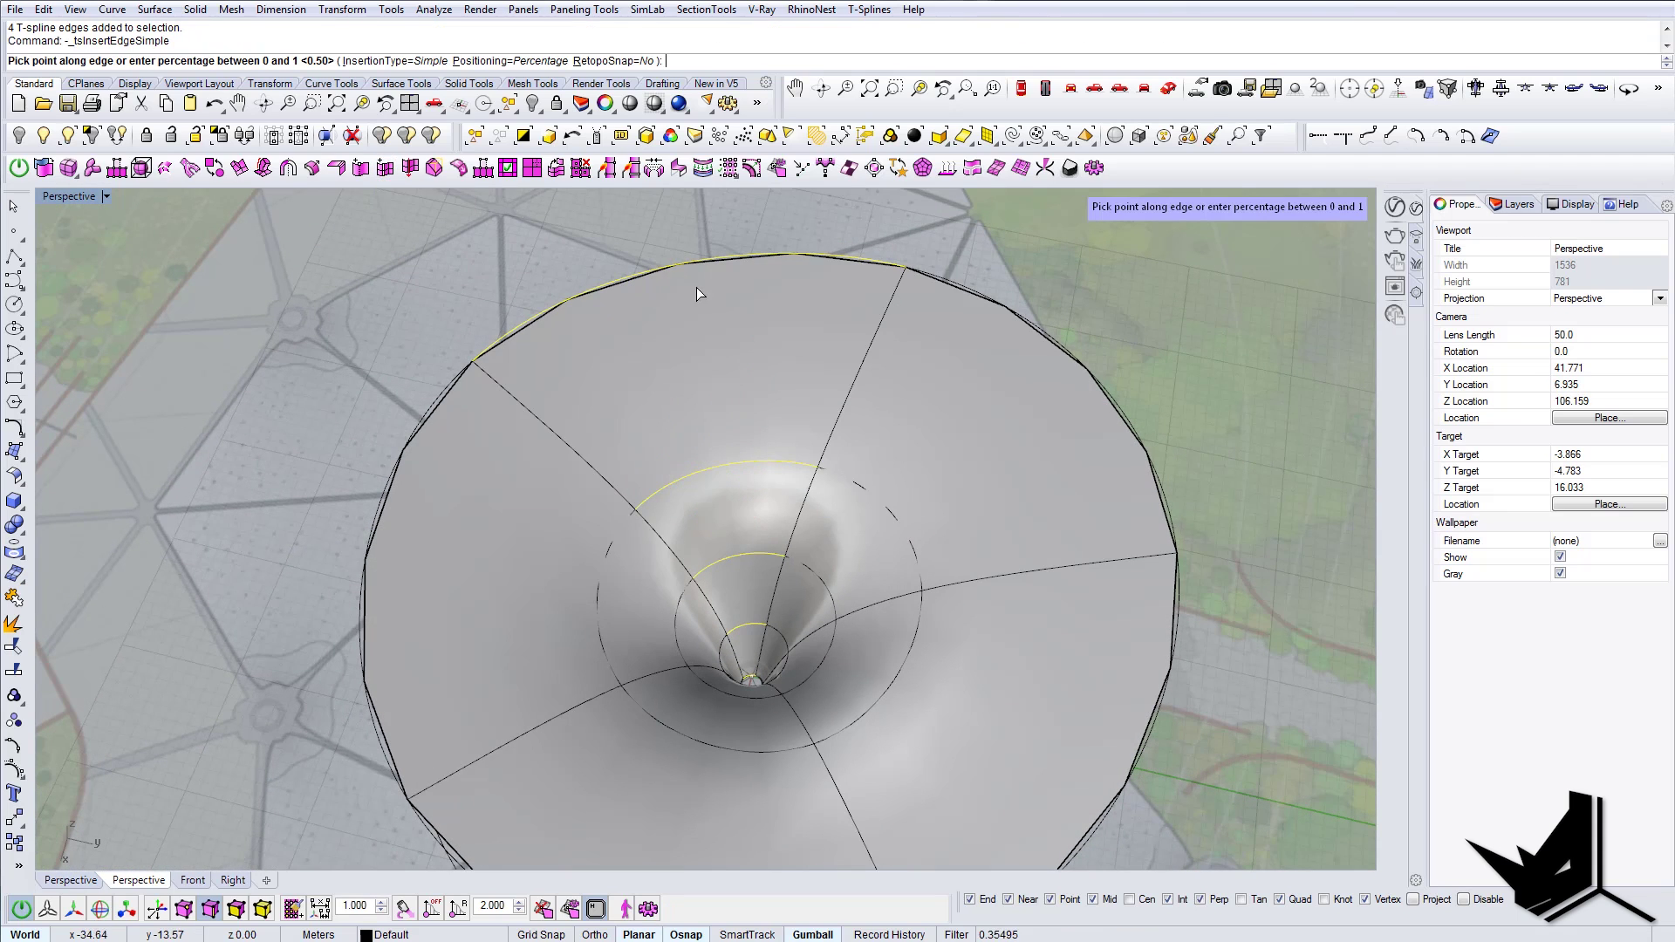
click(682, 264)
right_drag(787, 386, 747, 402)
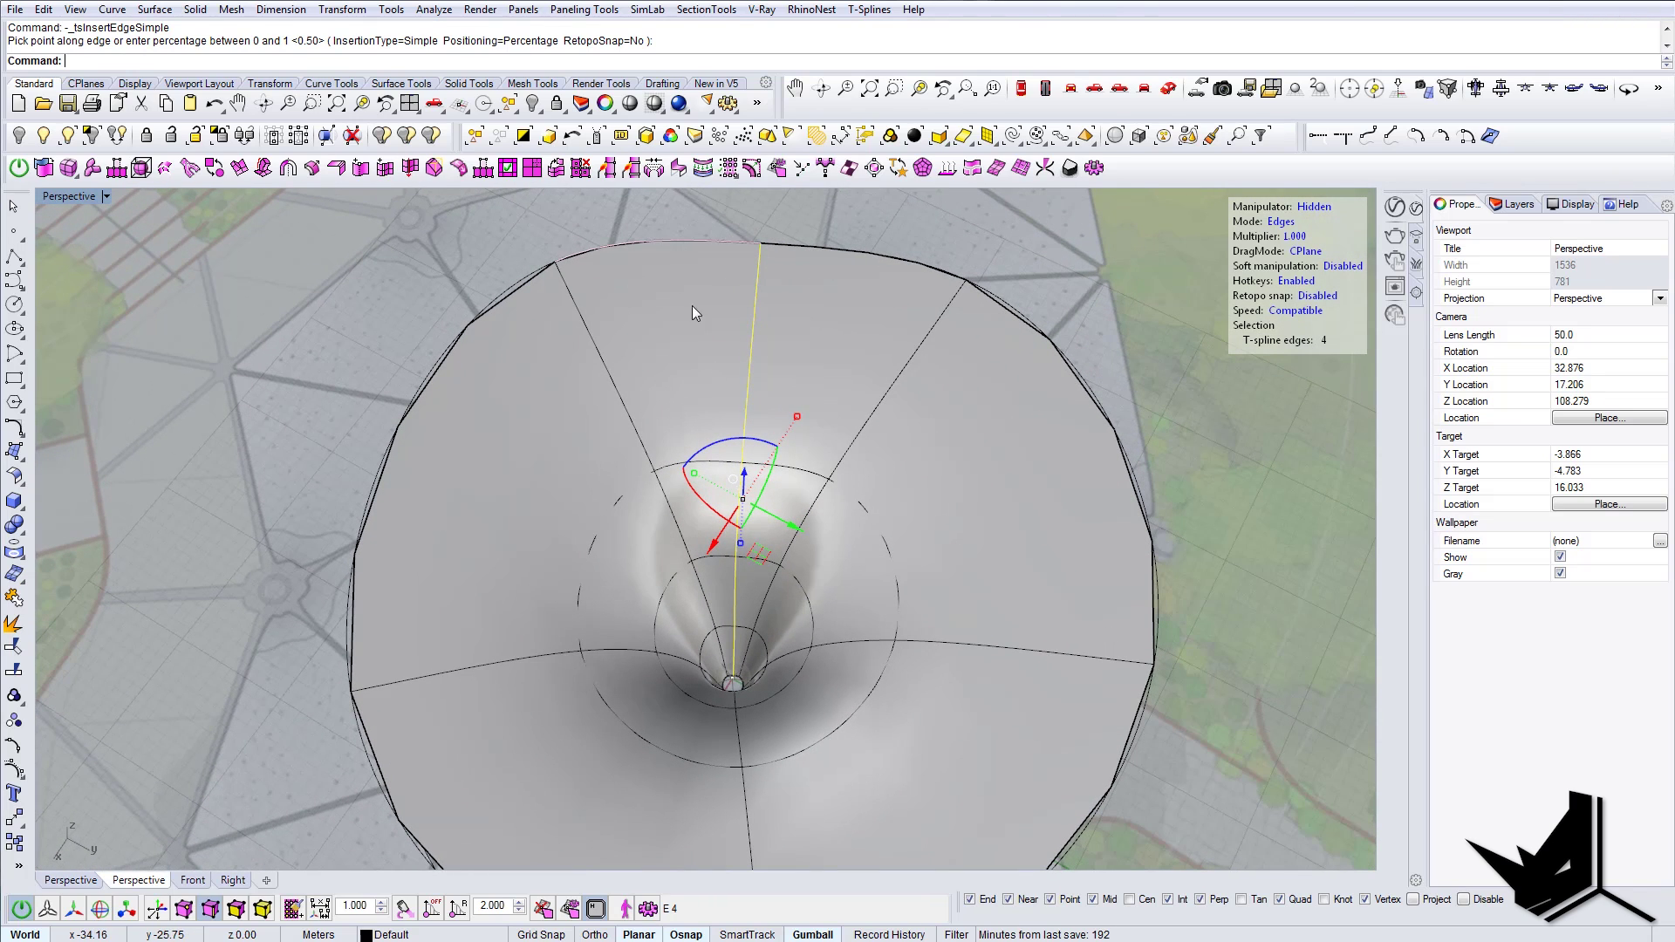
Step: Insert a simple radial edge midway through each half of the split side, dividing that side into four strips
double_click(719, 464)
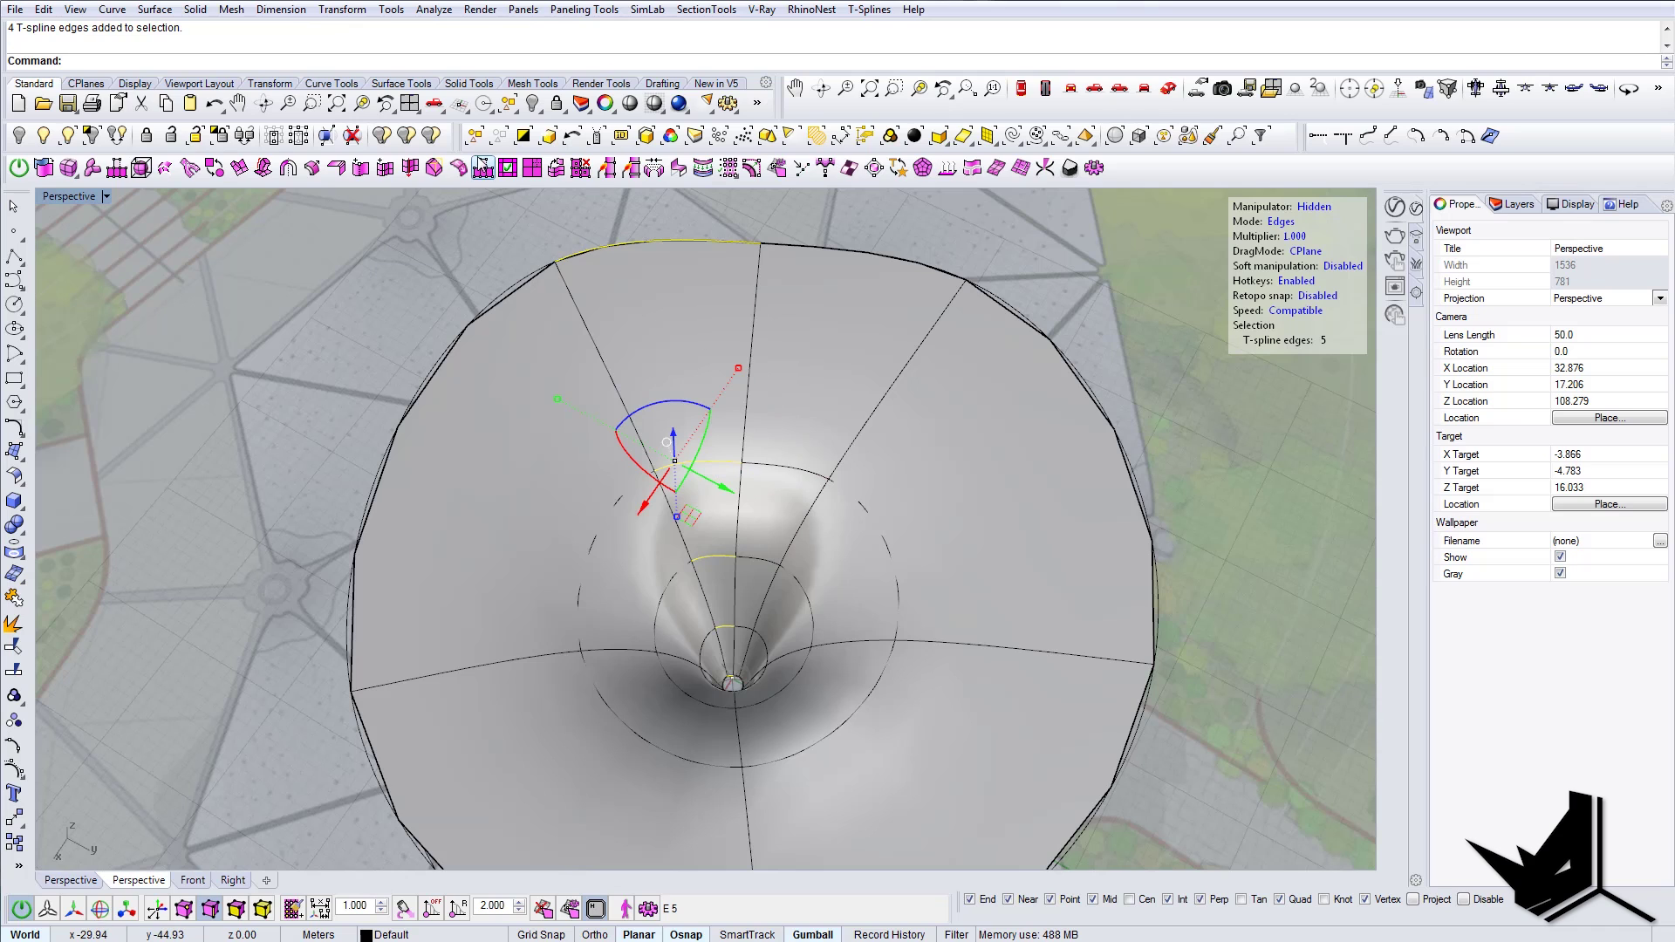
click(388, 170)
click(703, 464)
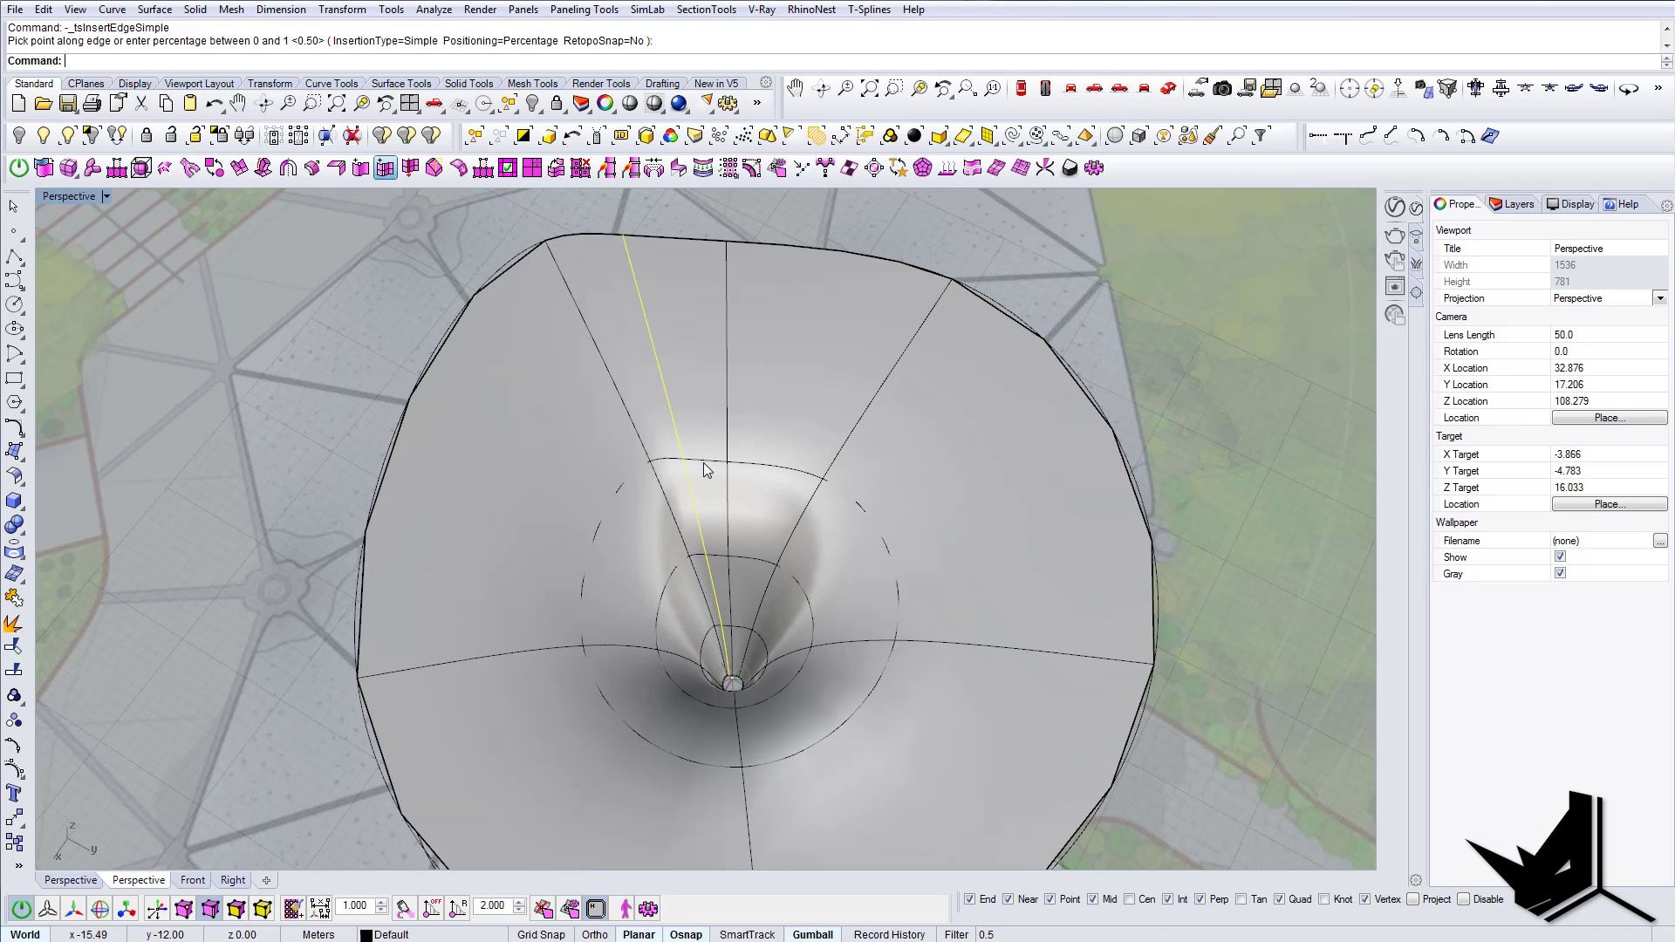
right_drag(707, 468, 740, 490)
click(745, 458)
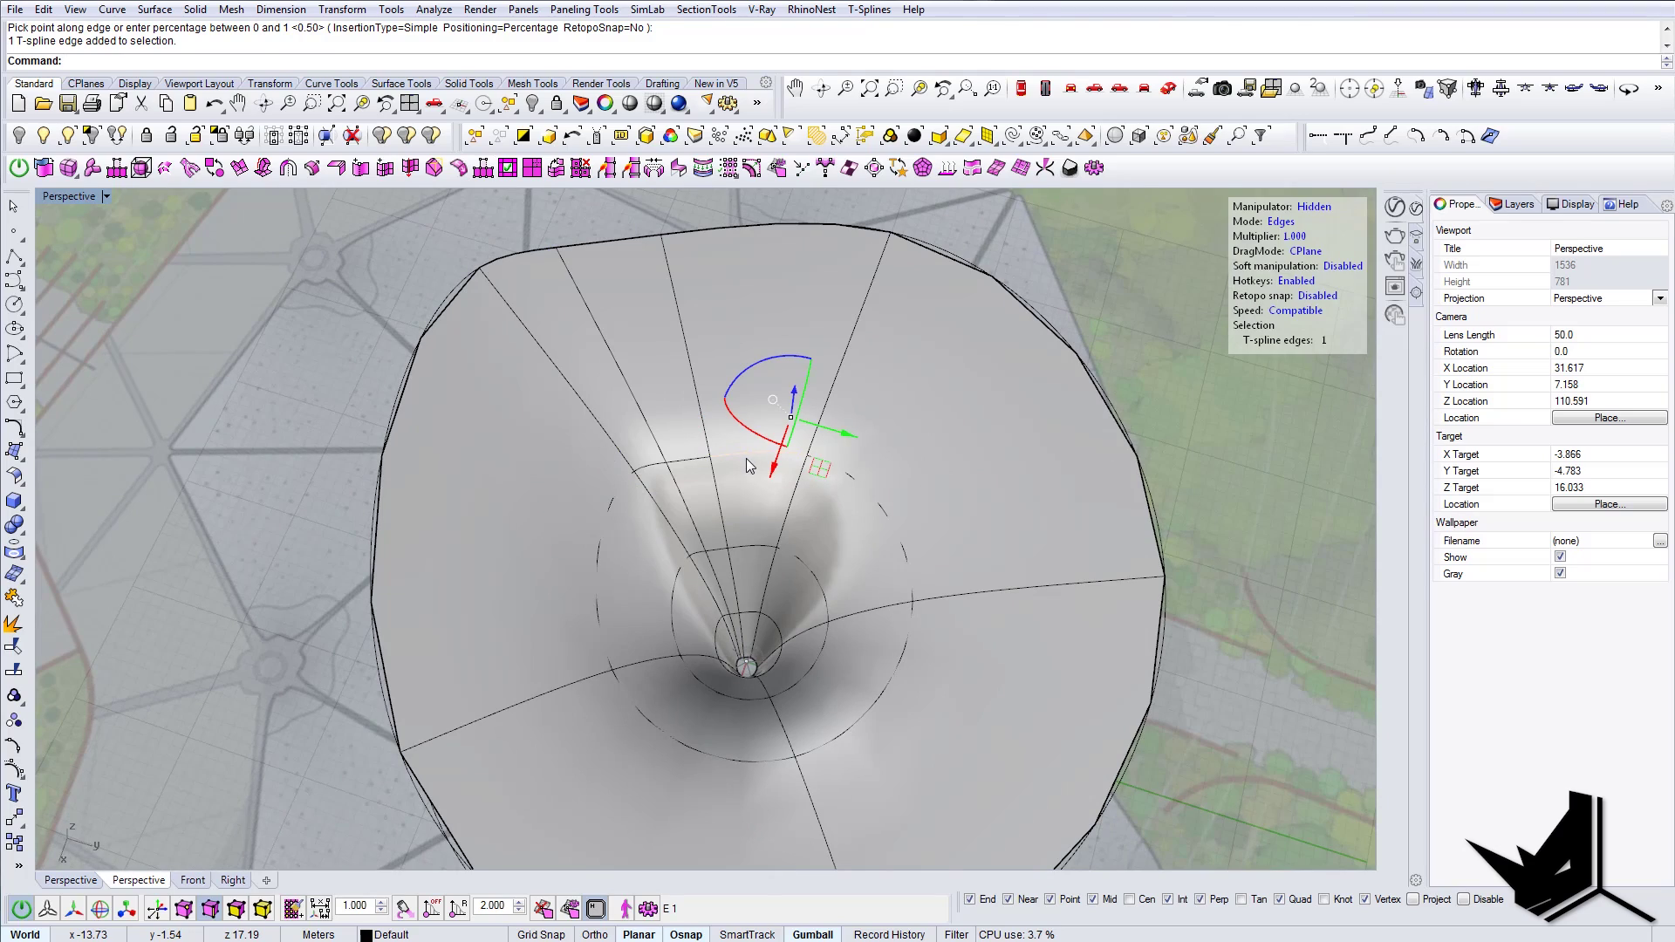
double_click(746, 458)
click(385, 173)
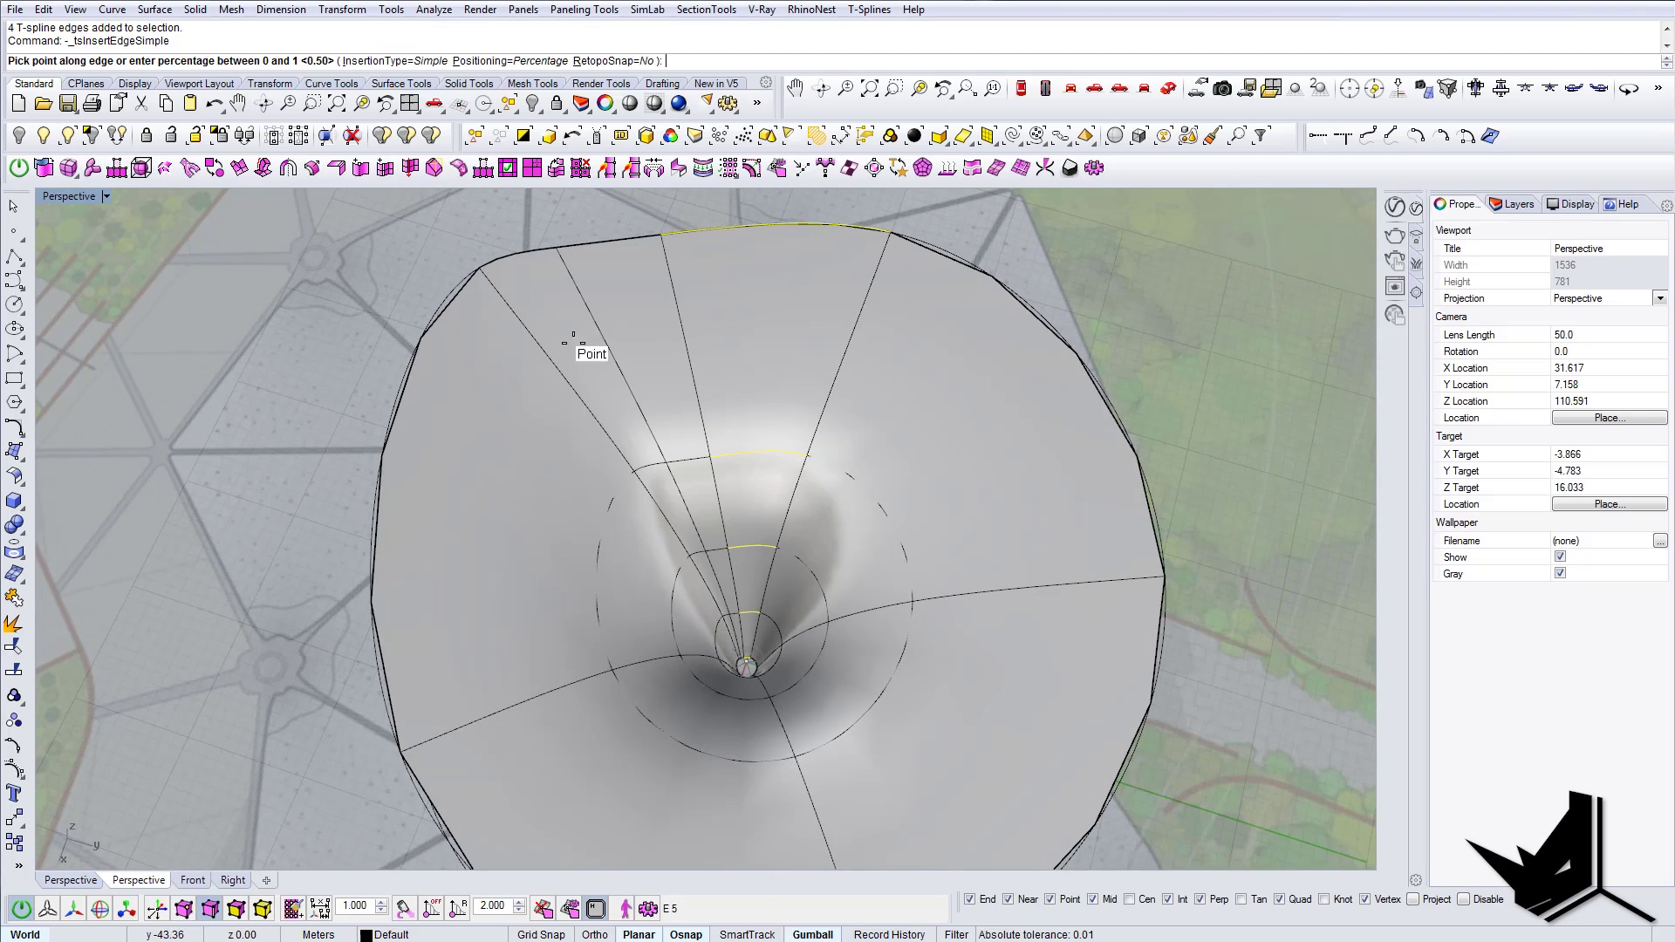
click(766, 452)
Step: Insert a radial edge at the middle of the adjacent second side and another midway through its half
right_drag(759, 460, 752, 546)
click(752, 544)
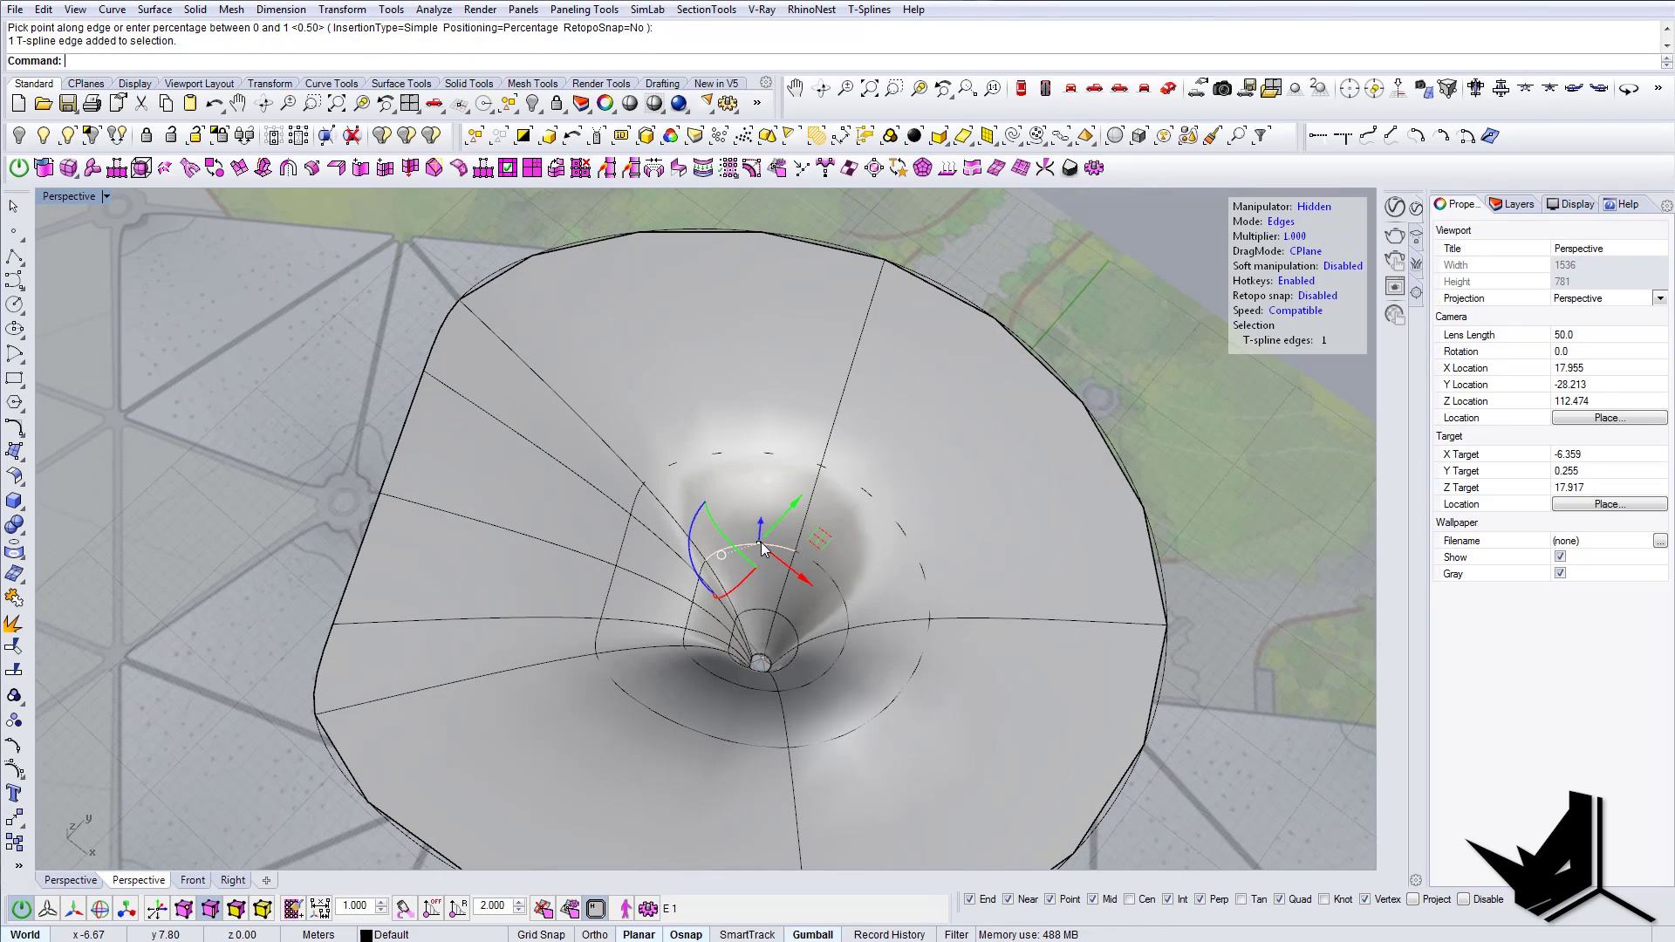
key(i)
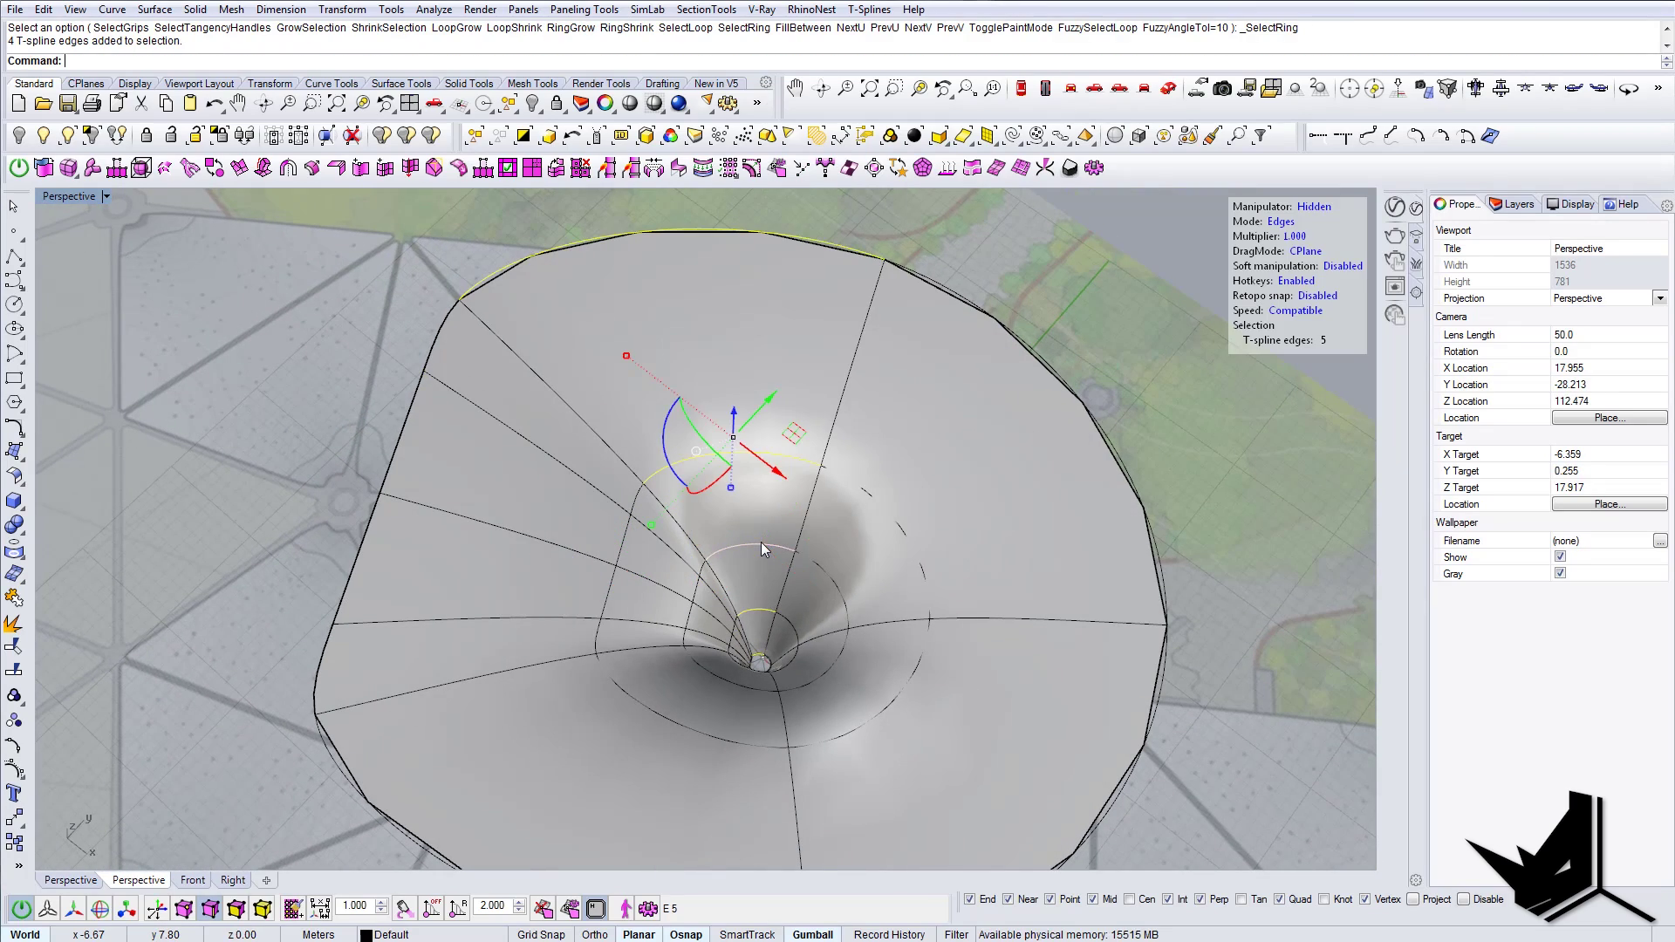
click(385, 168)
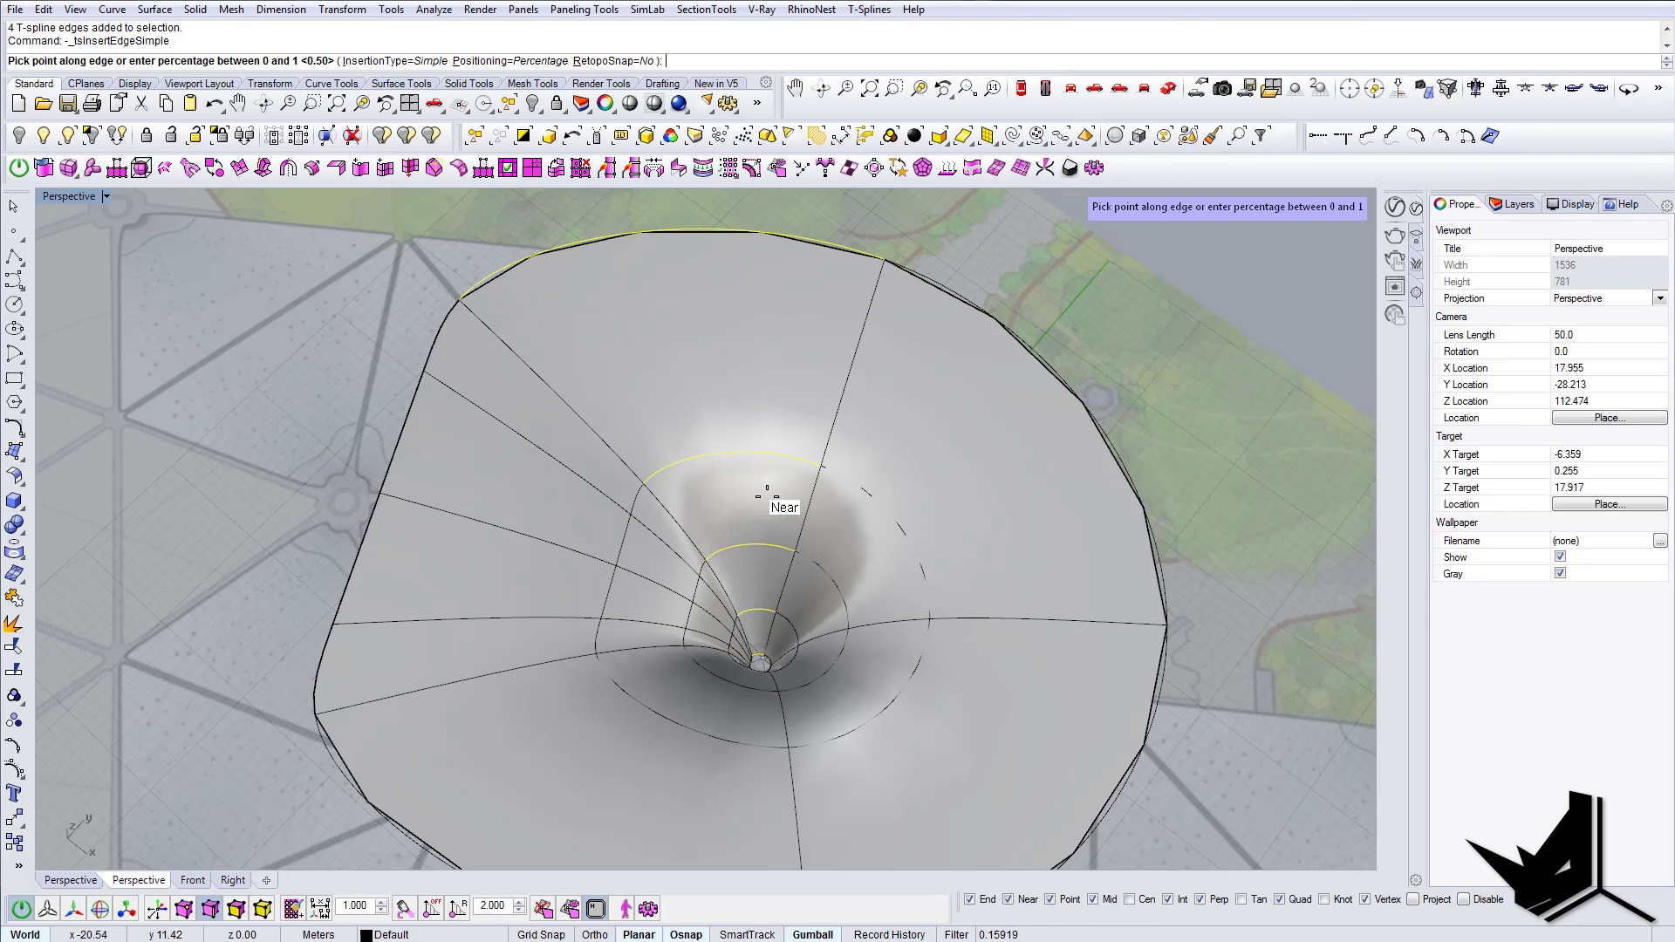
click(742, 542)
right_drag(742, 543, 736, 400)
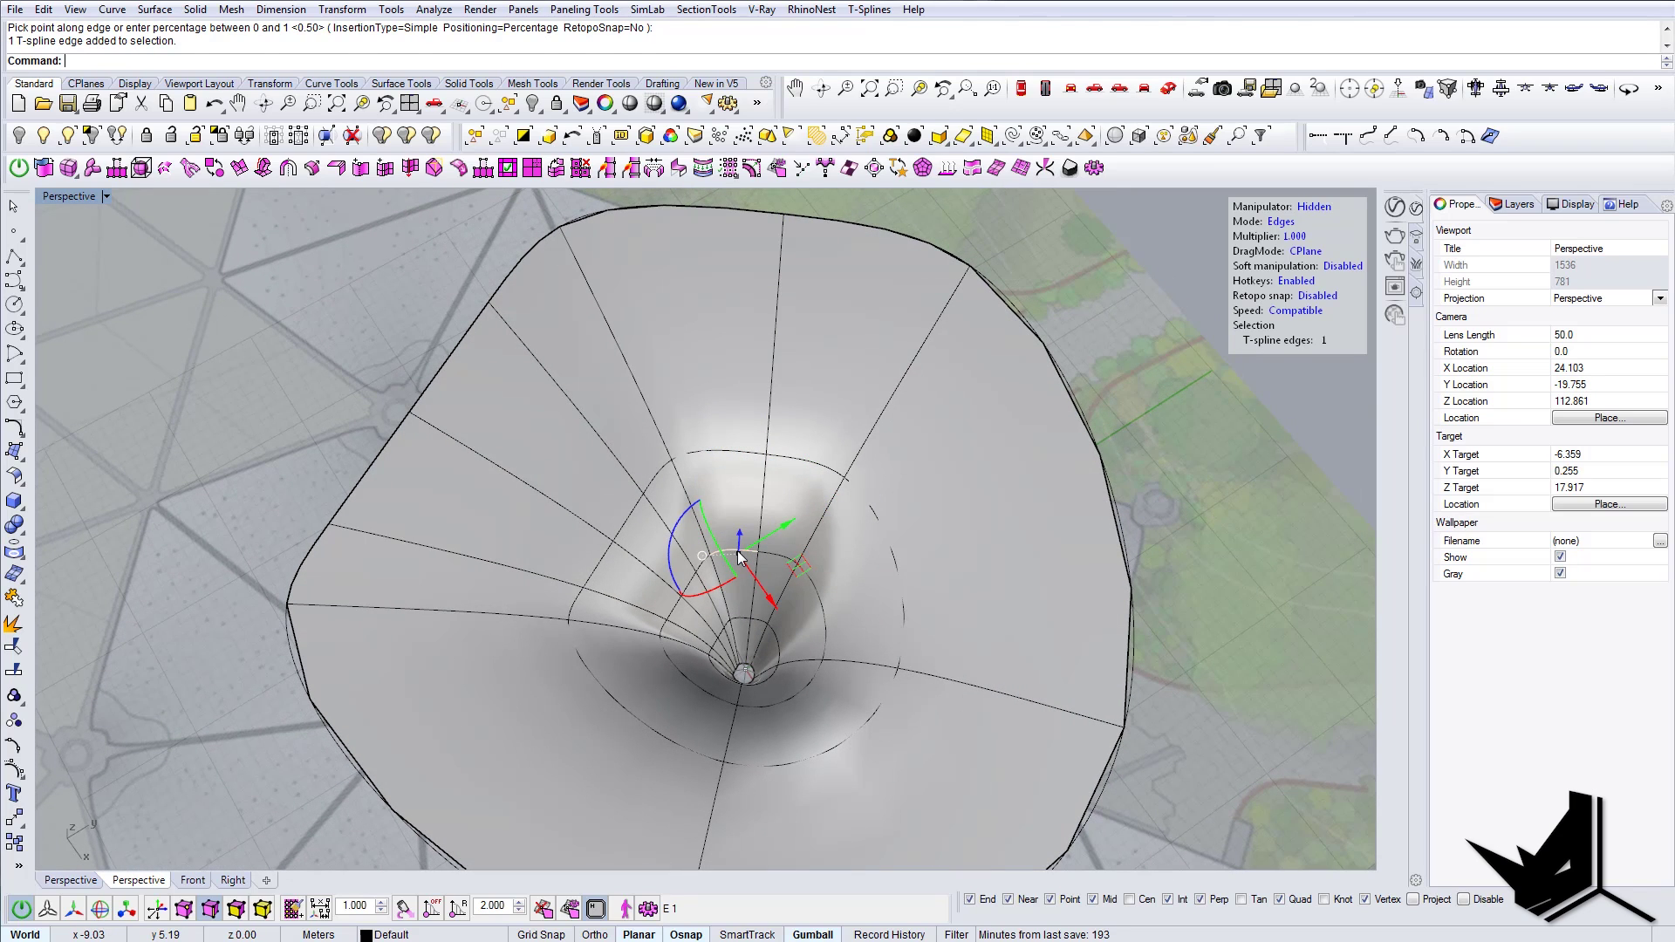
key(i)
click(386, 169)
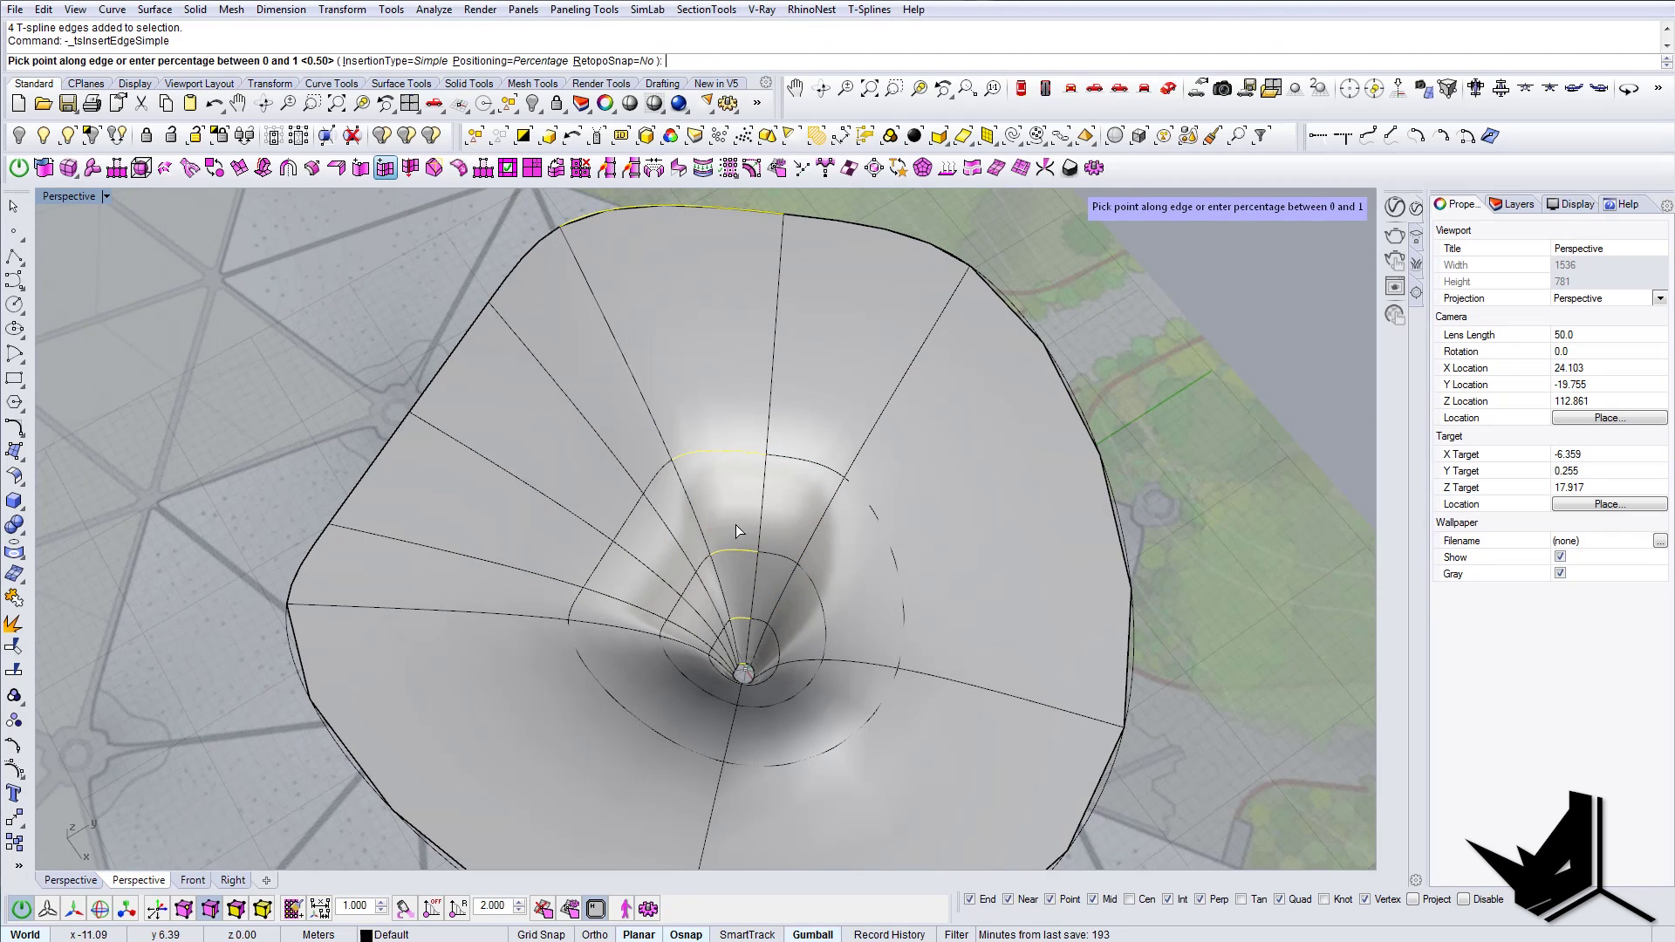
click(731, 545)
Step: Subdivide the third side with simple radial edges at its middle and midway through its halves
right_drag(731, 541, 798, 548)
click(774, 527)
key(i)
click(410, 167)
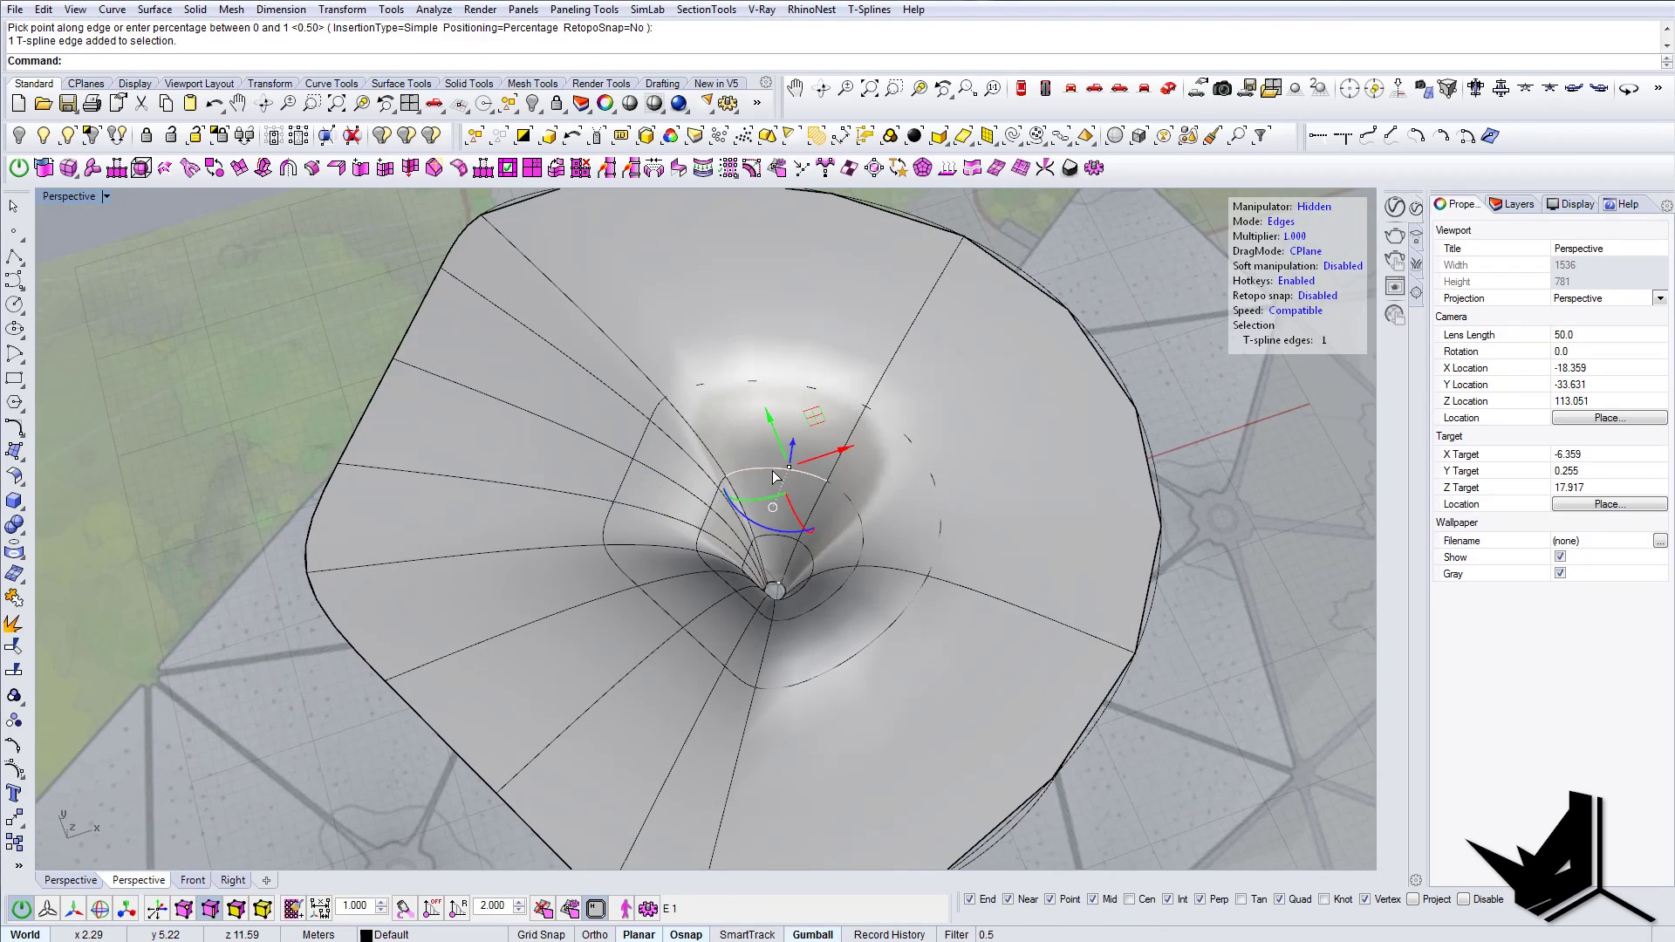
key(Return)
click(763, 377)
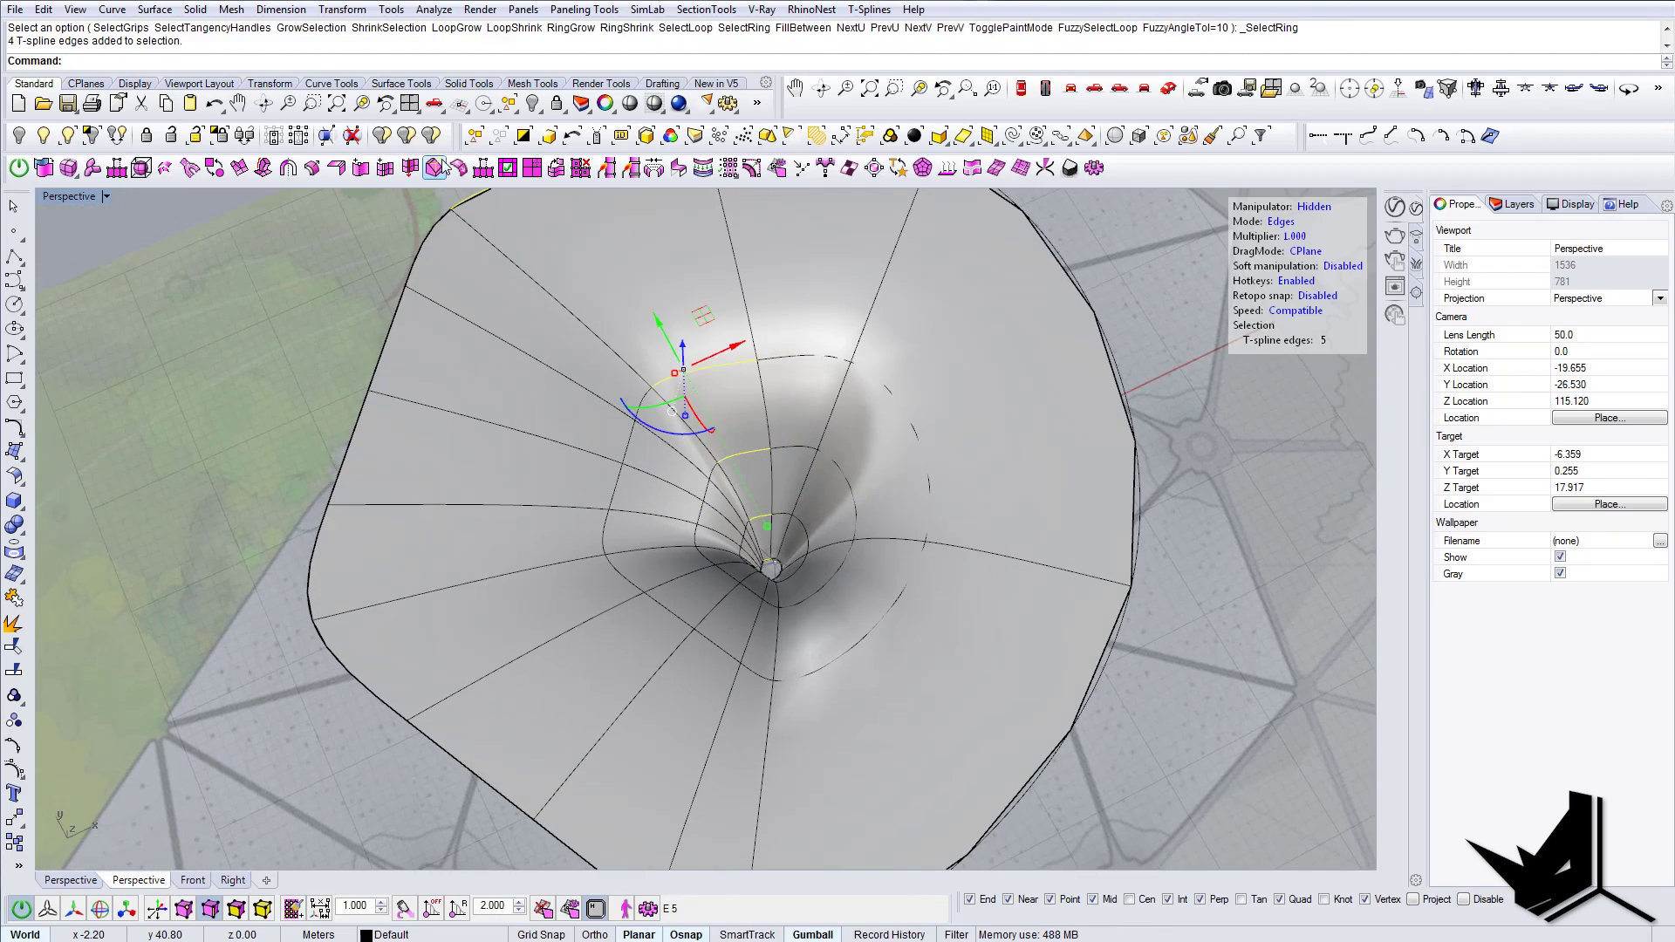
right_drag(752, 454, 881, 476)
key(Return)
click(747, 432)
Step: Subdivide the fourth side of the funnel with evenly spaced simple radial edges from rim to stem
click(802, 424)
key(i)
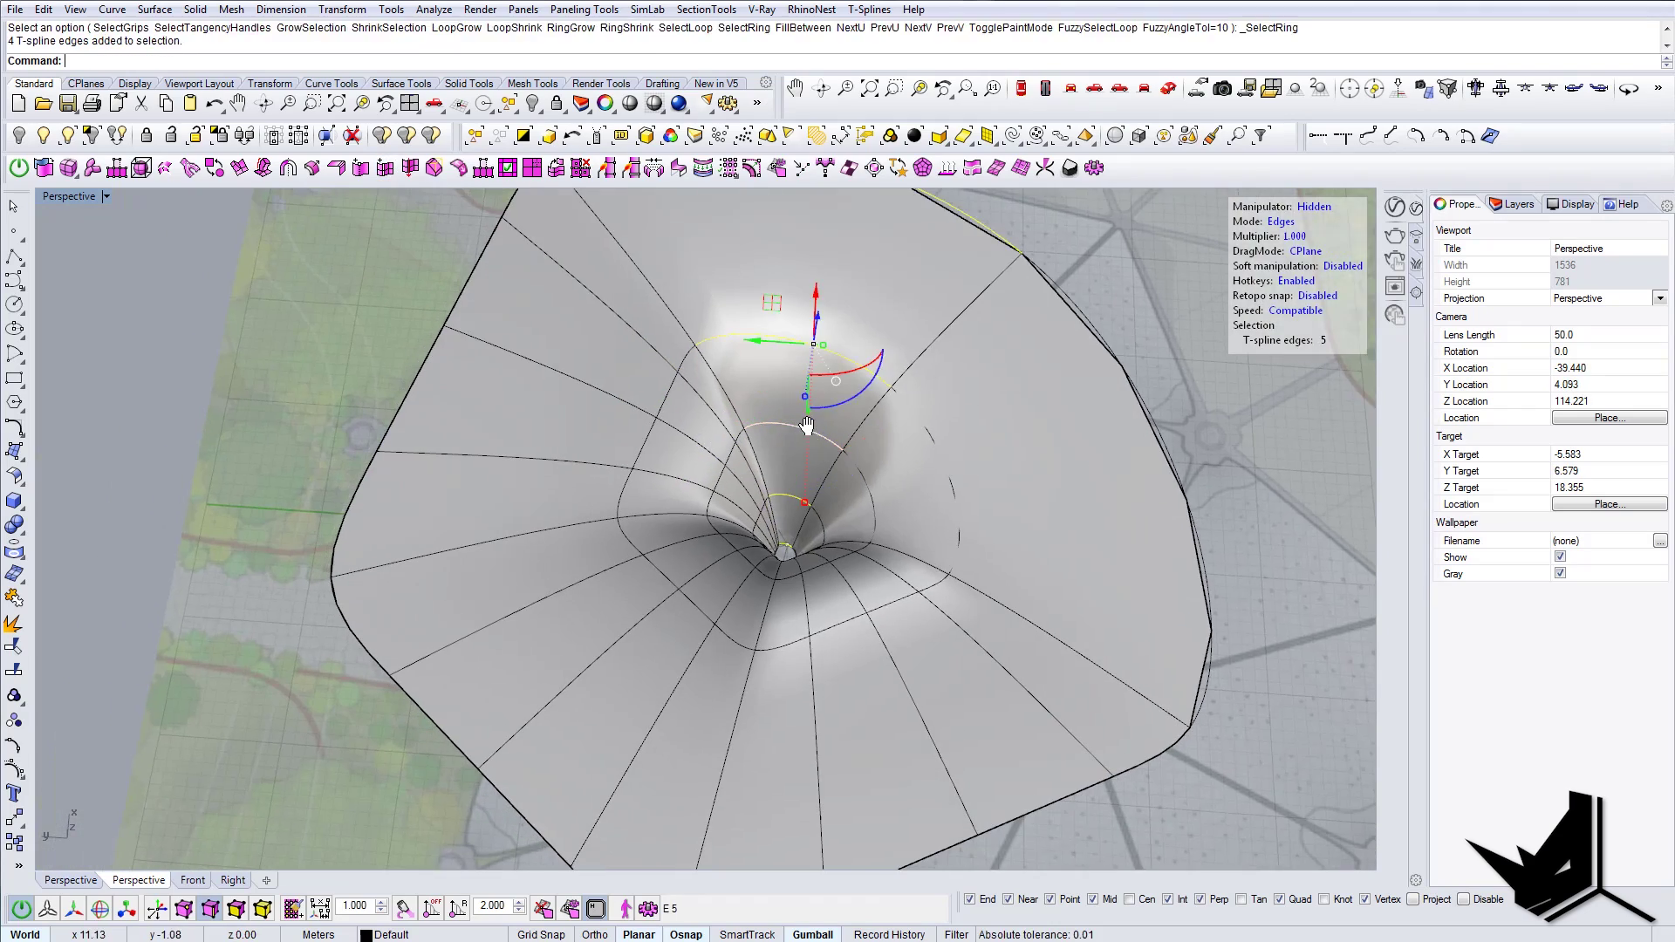
key(Return)
click(791, 426)
key(Return)
key(Return)
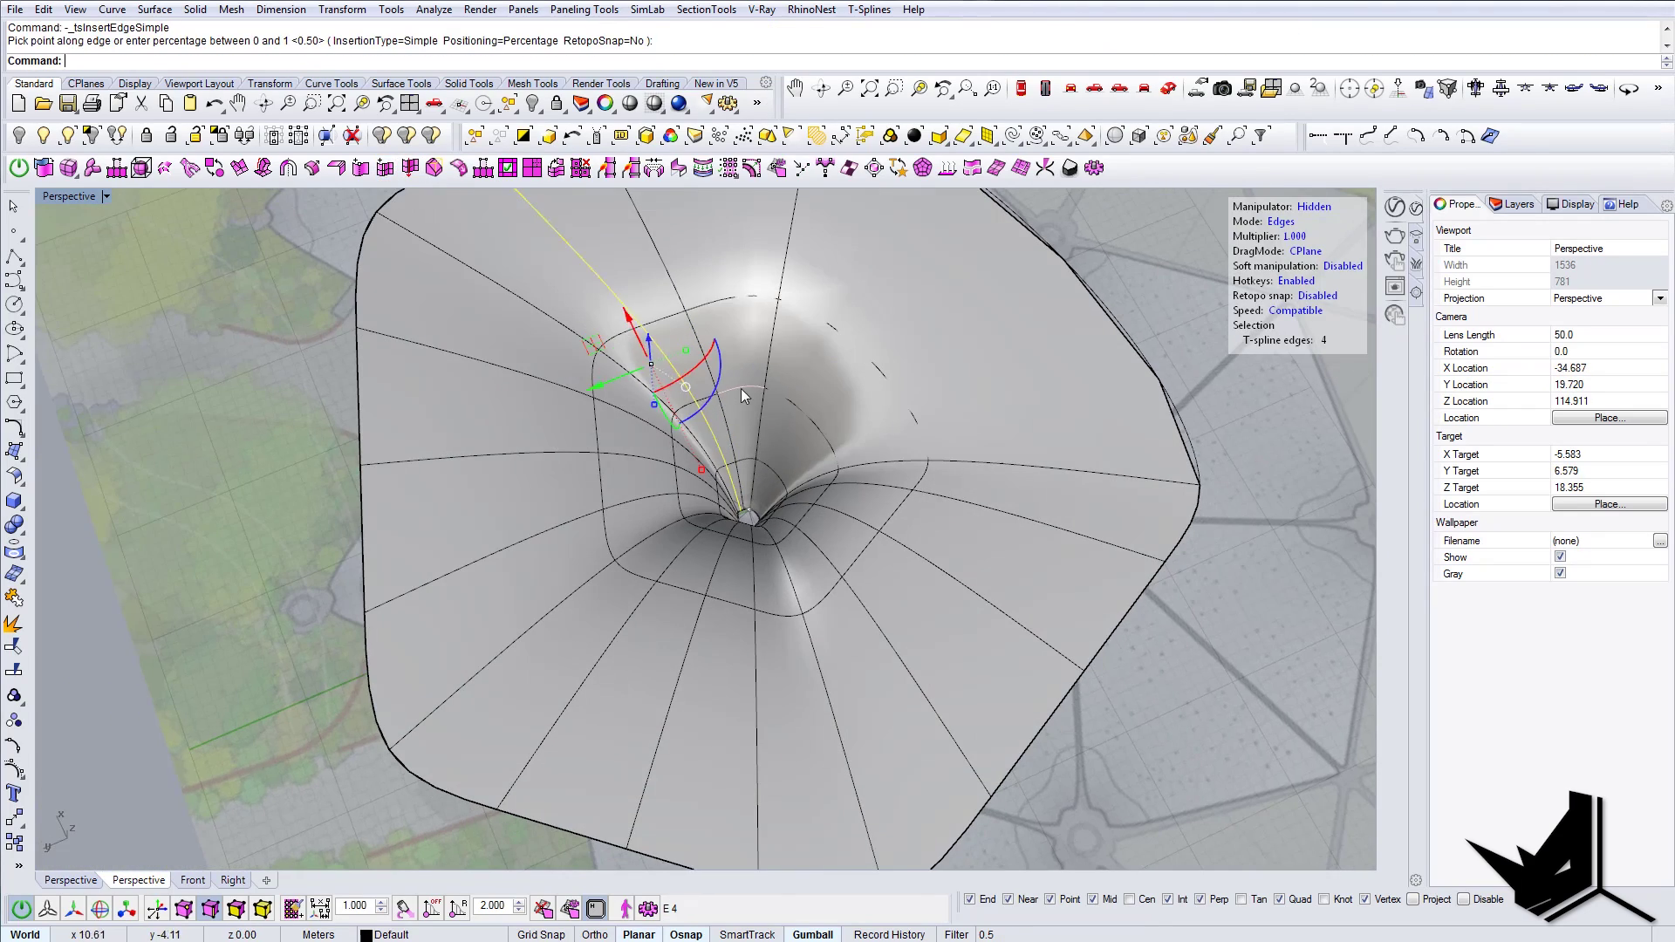
Step: Insert simple radial edges at the middle of the fifth side and midway through its halves, matching the other sides
key(Return)
key(Return)
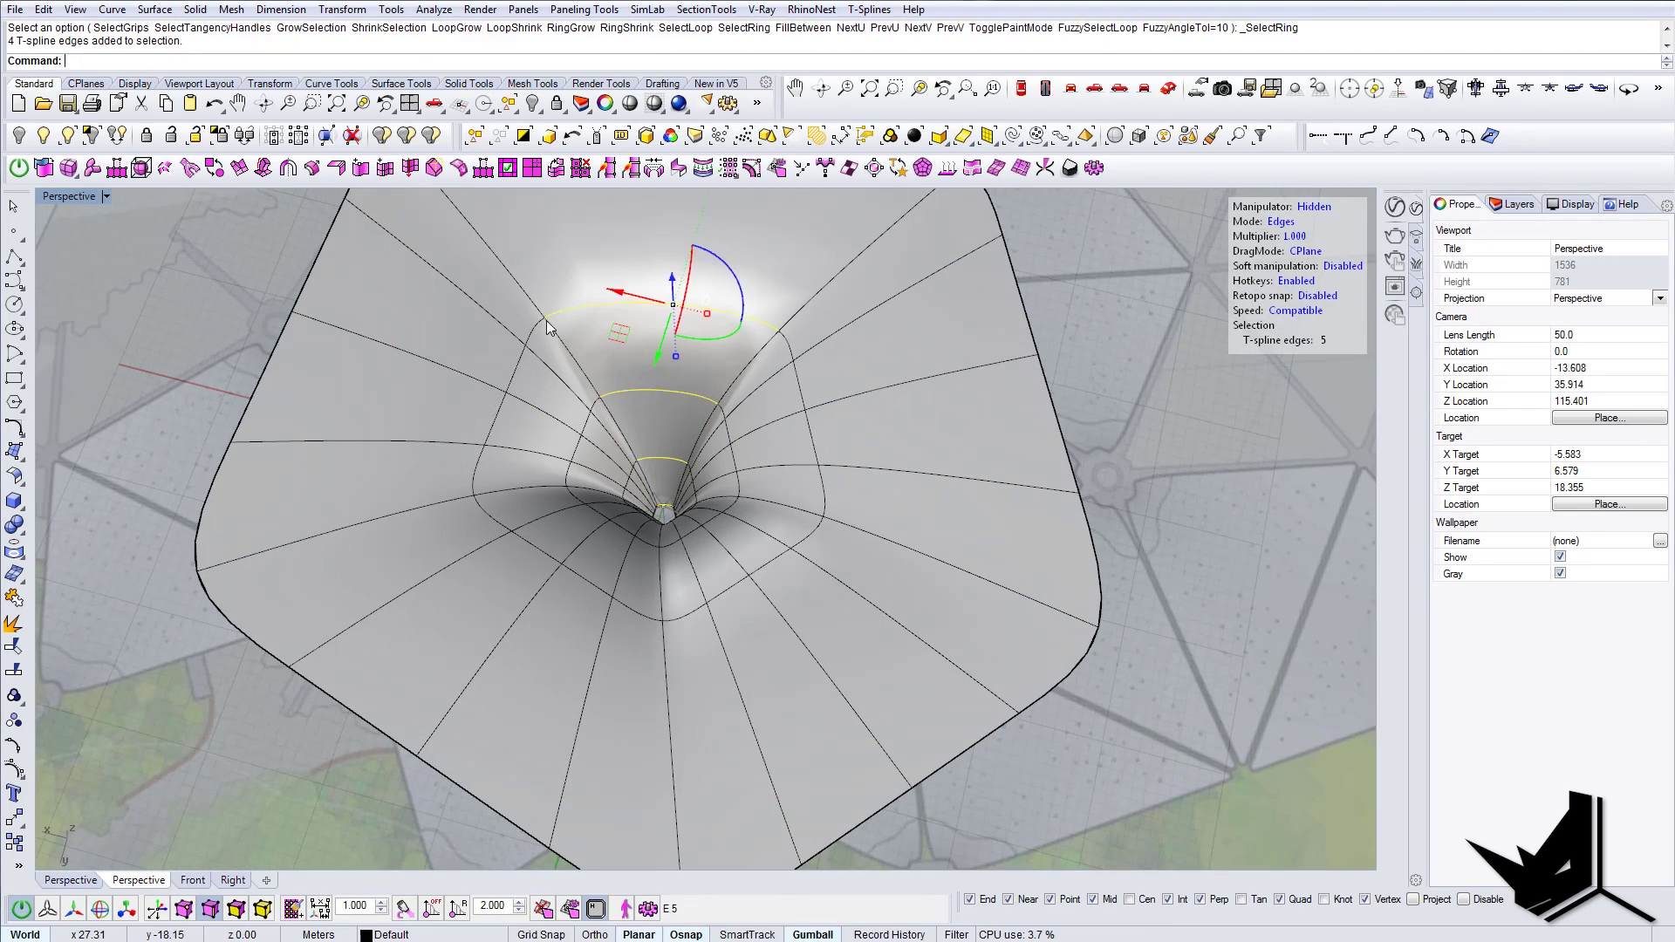
double_click(639, 388)
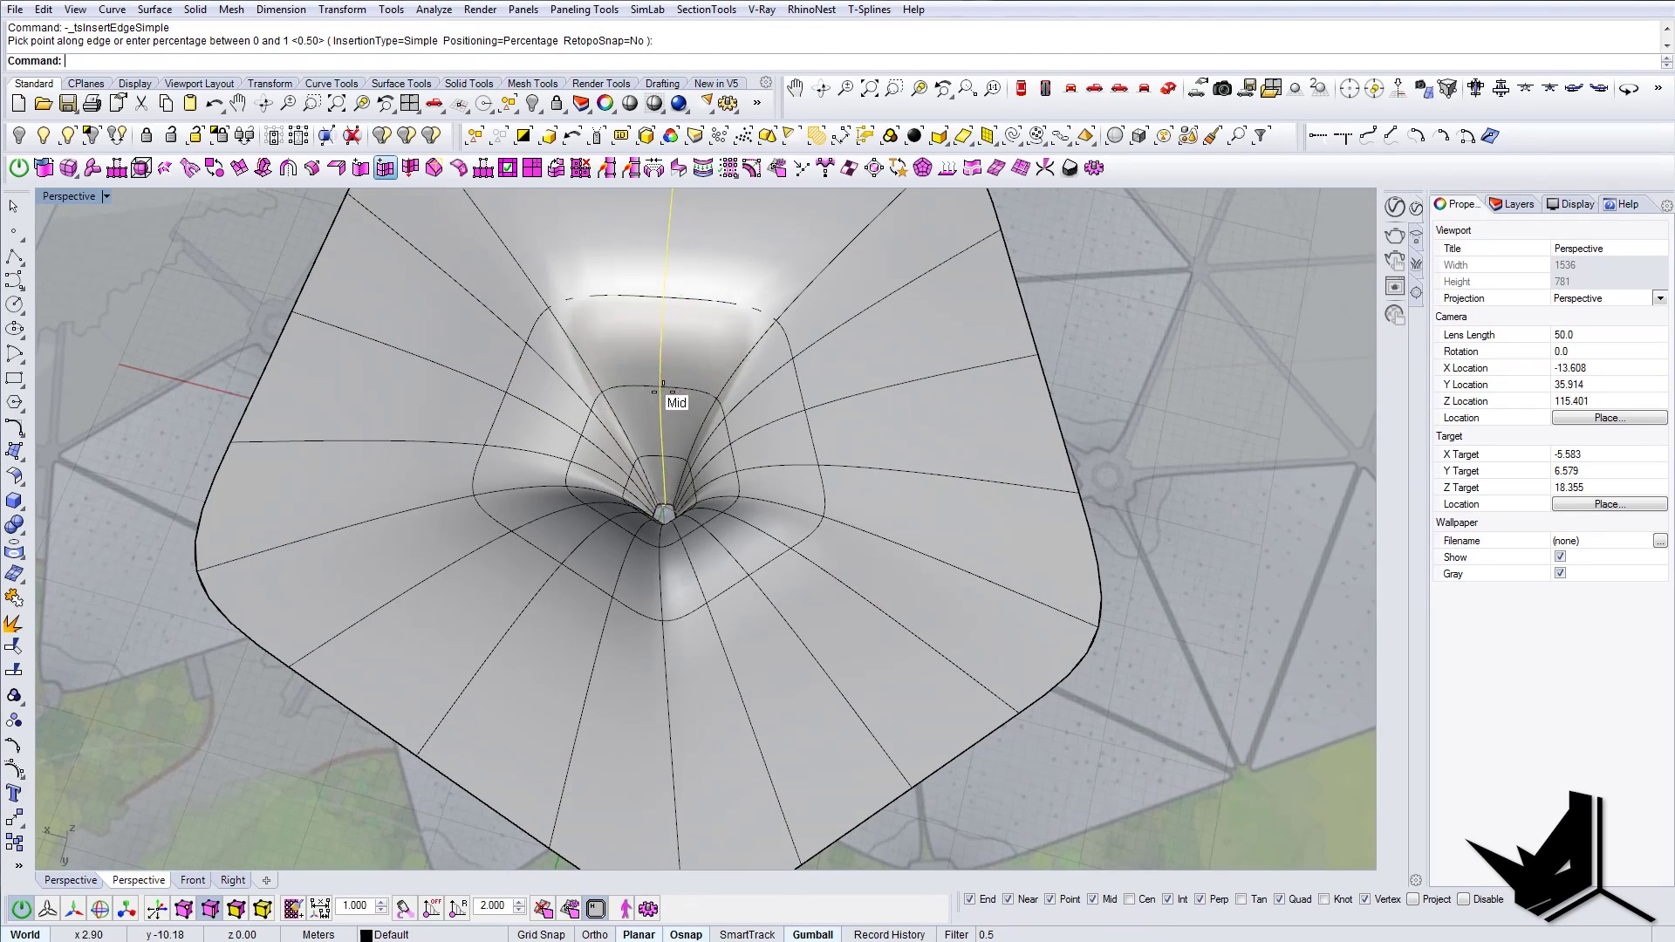
click(385, 168)
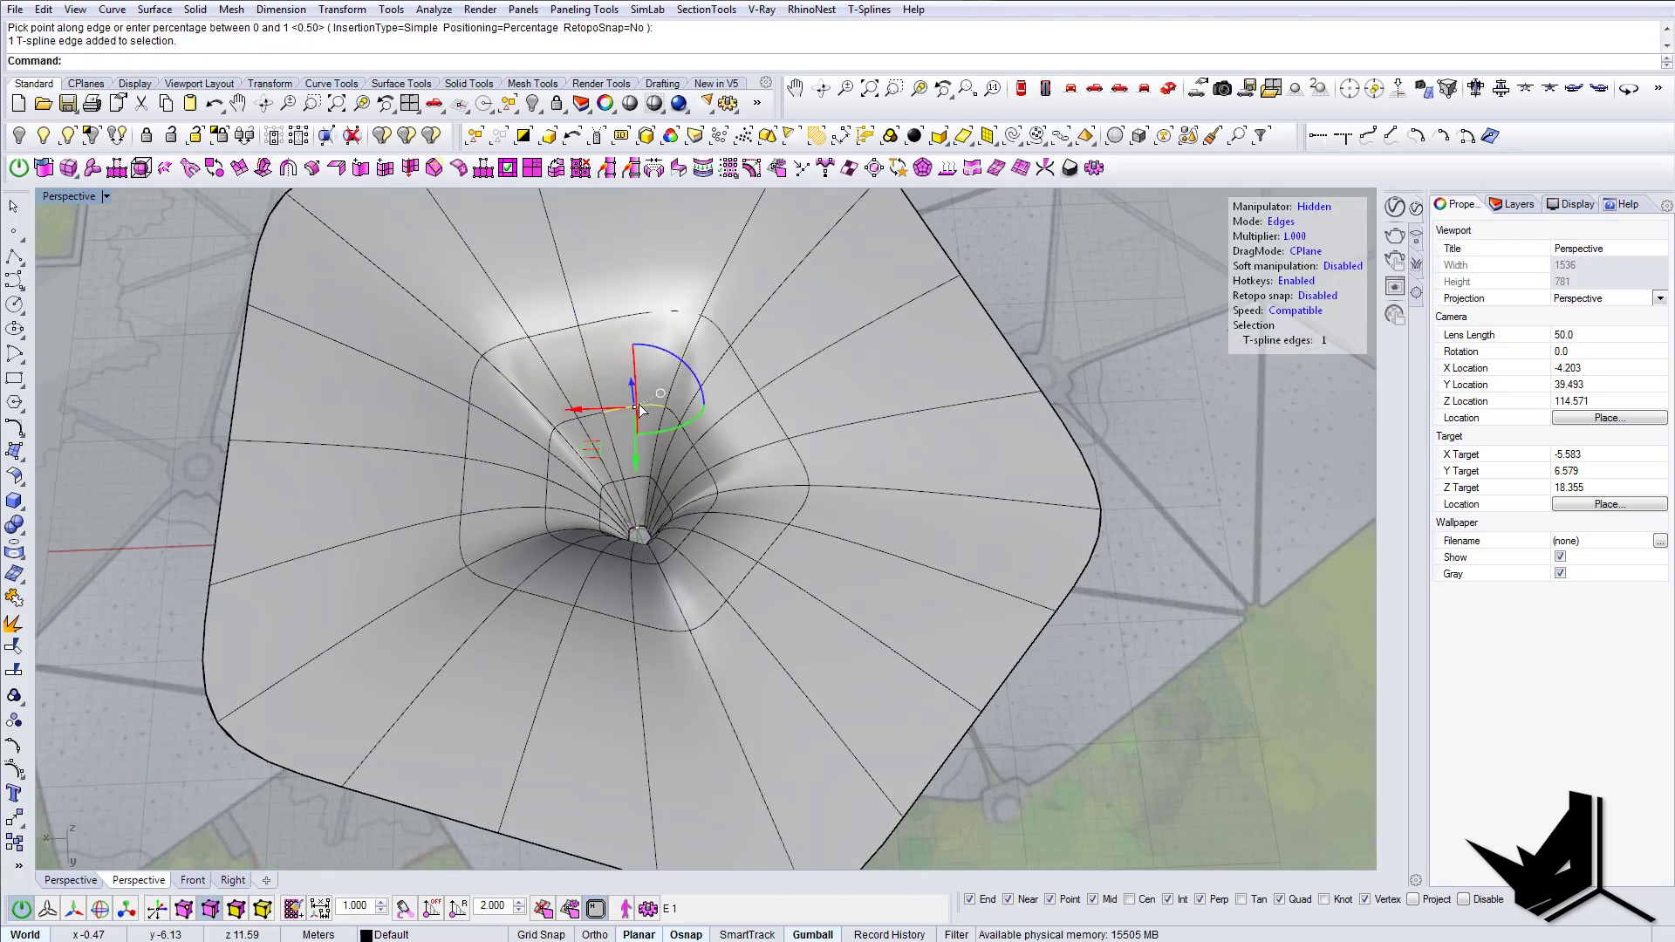
click(385, 168)
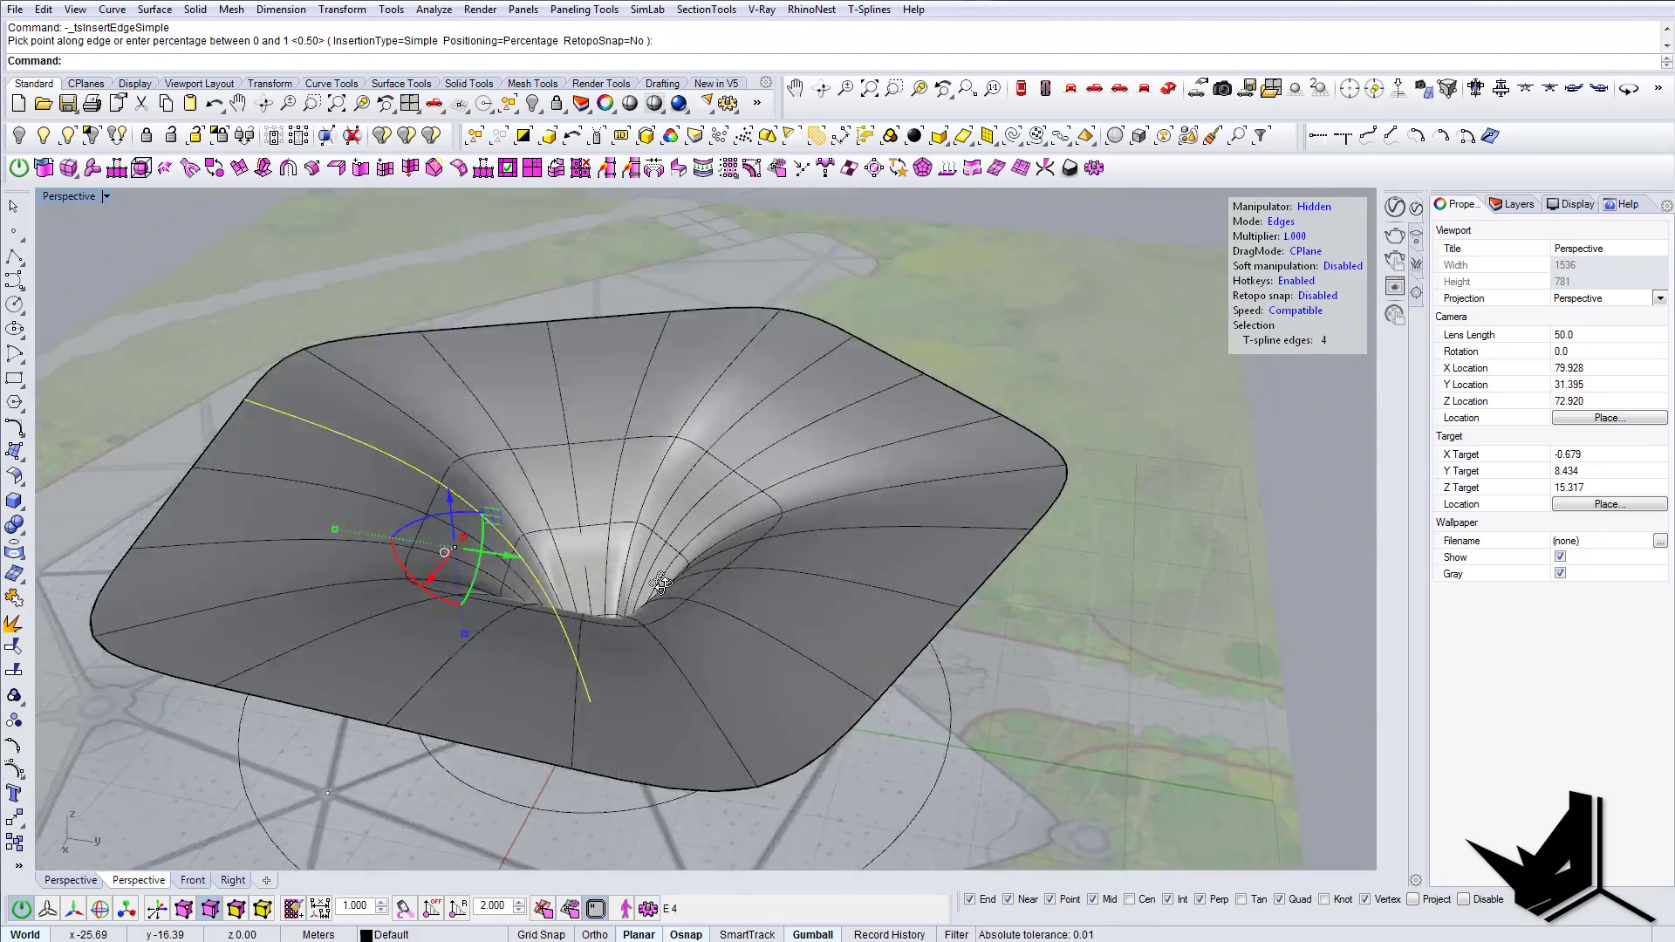
Step: Clear the vertex selection and leave T-spline edit mode
right_drag(582, 634, 693, 446)
scroll(693, 446, up, 4)
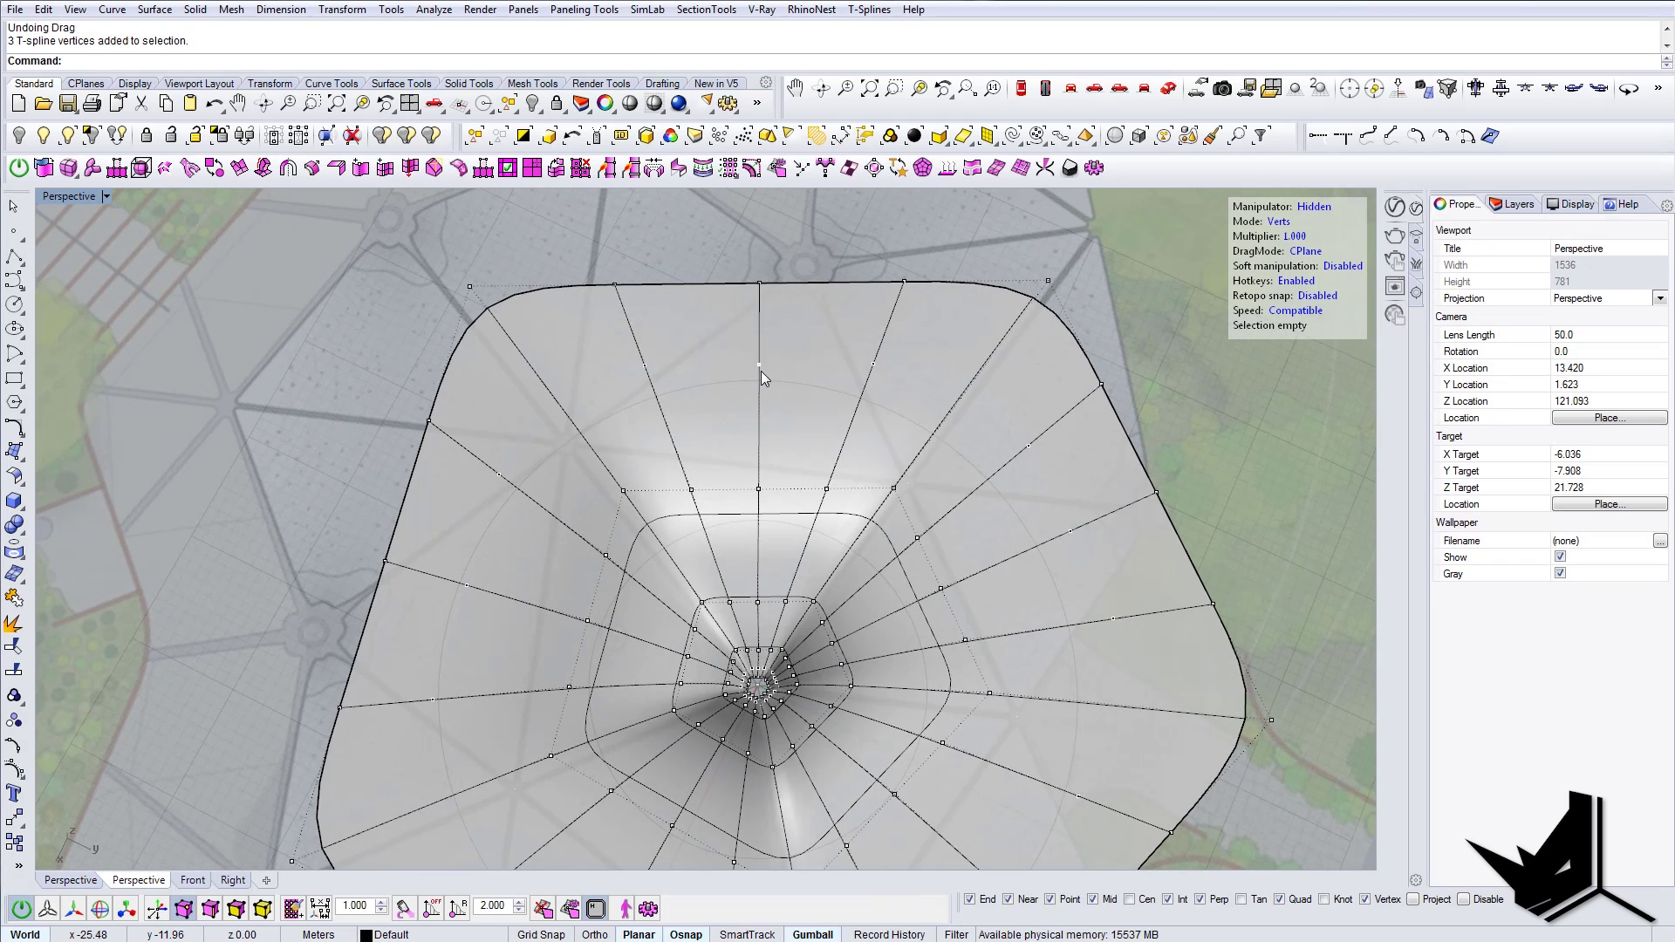
key(Escape)
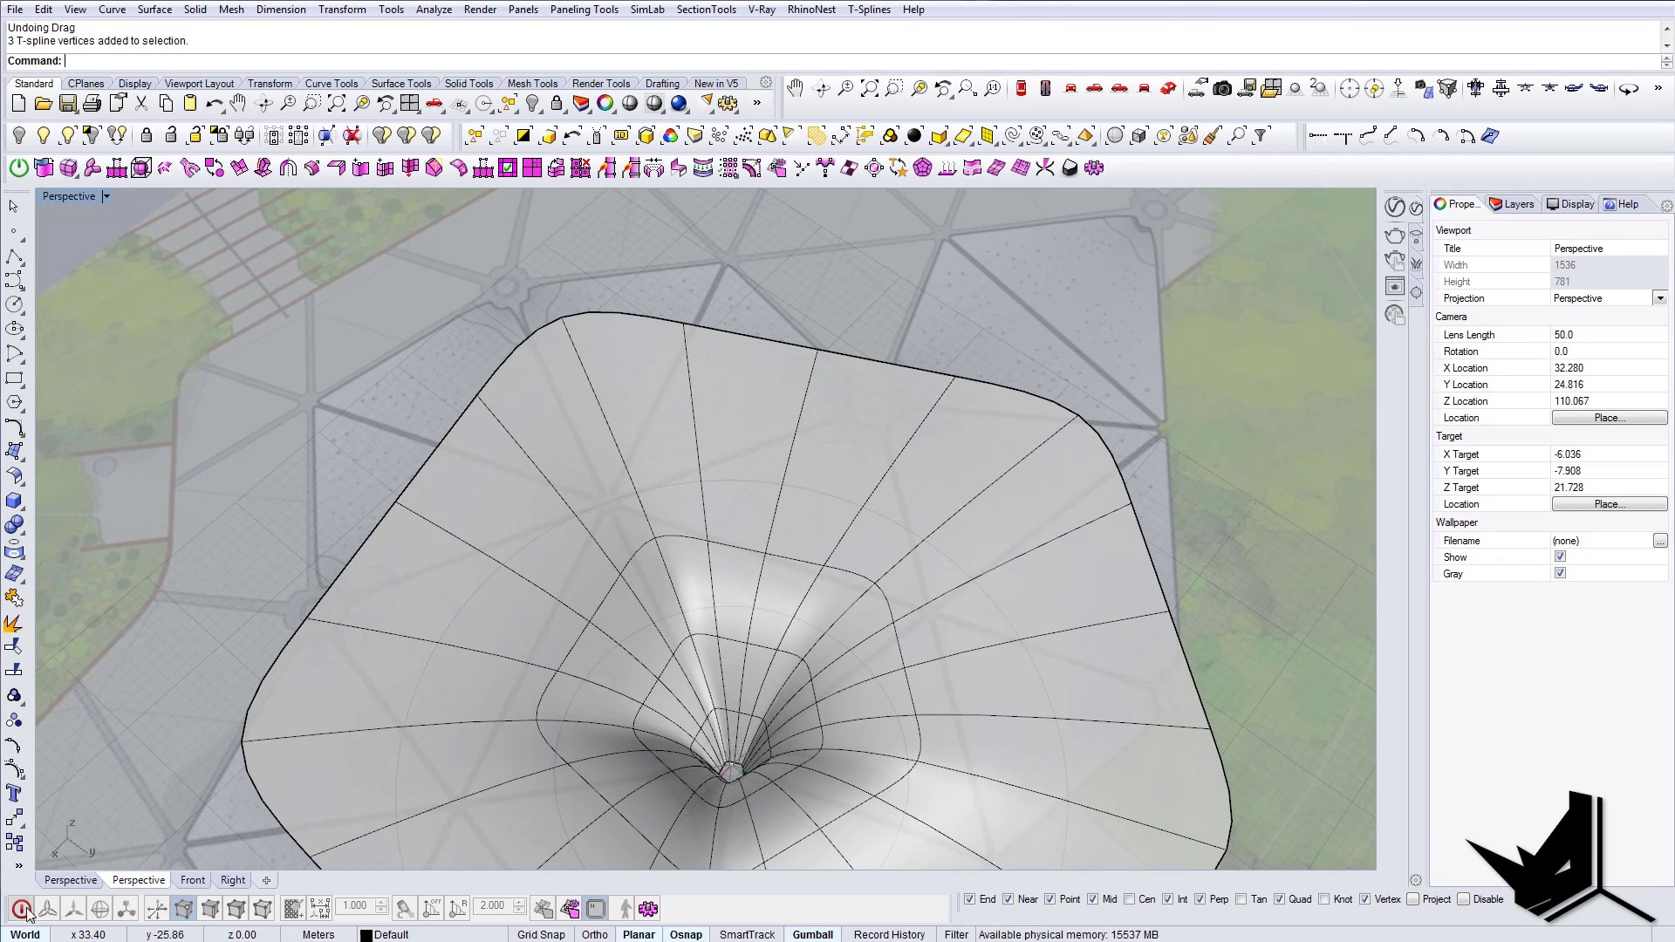
click(21, 910)
Step: Start editing T-spline edges again and select the middle radial edge loops of two funnel sides
right_drag(768, 584, 787, 506)
click(787, 507)
click(786, 507)
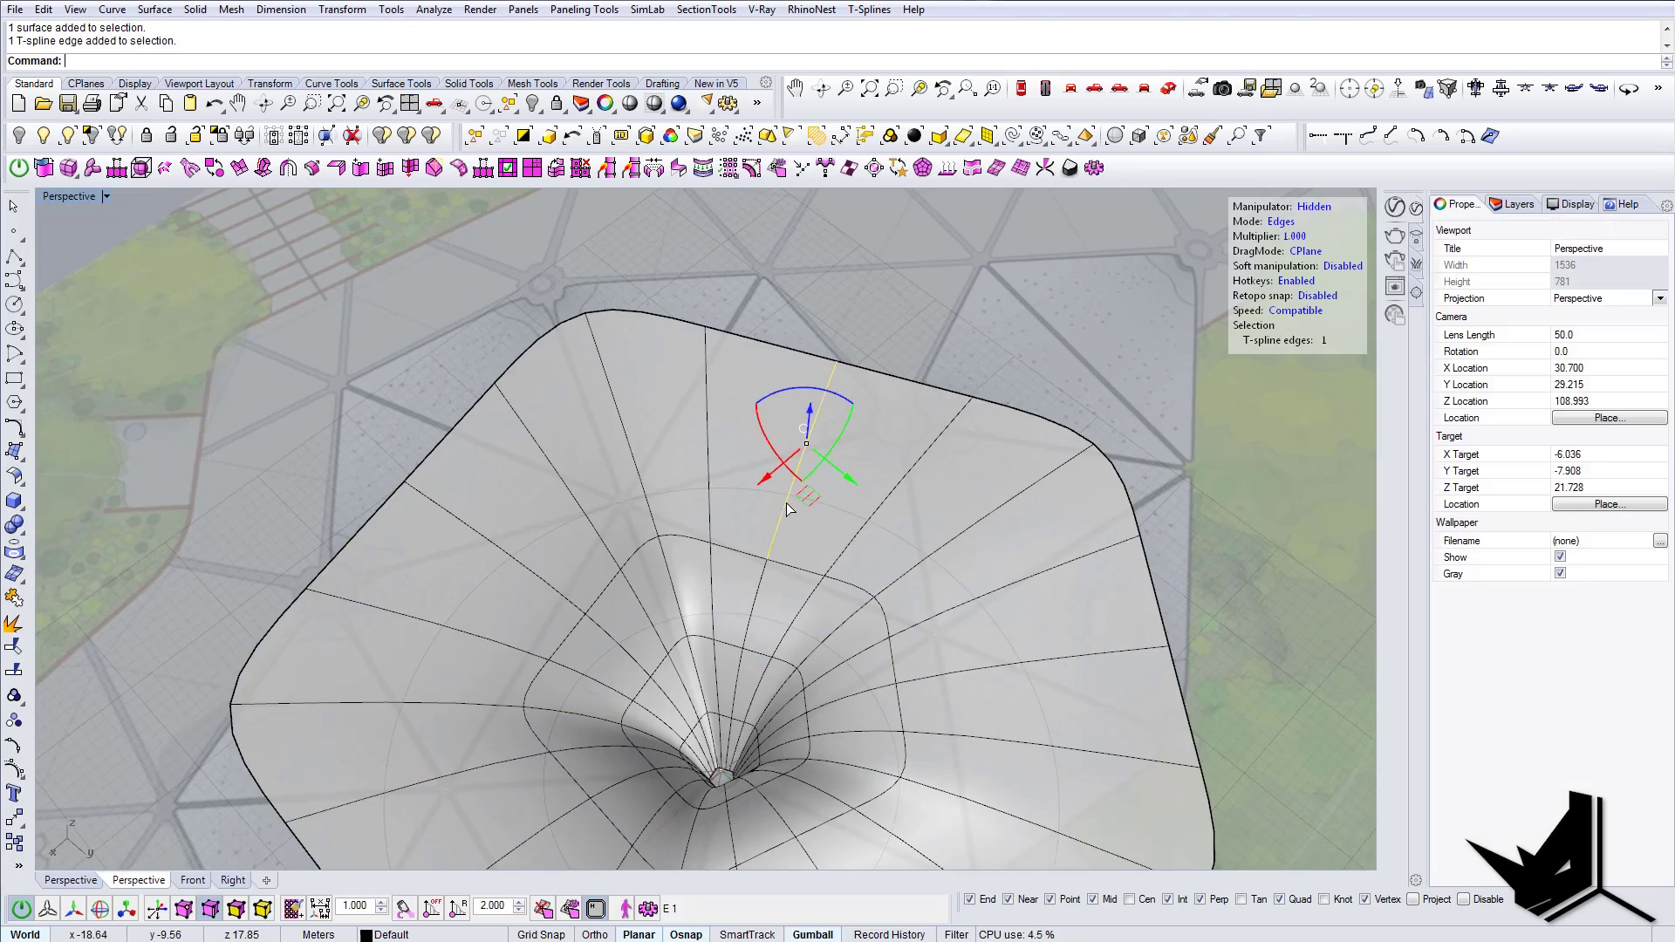
double_click(787, 506)
right_drag(871, 673, 674, 511)
shift+right_drag(688, 614, 1078, 578)
shift+right_drag(762, 548, 719, 602)
right_drag(726, 578, 893, 613)
shift+click(805, 427)
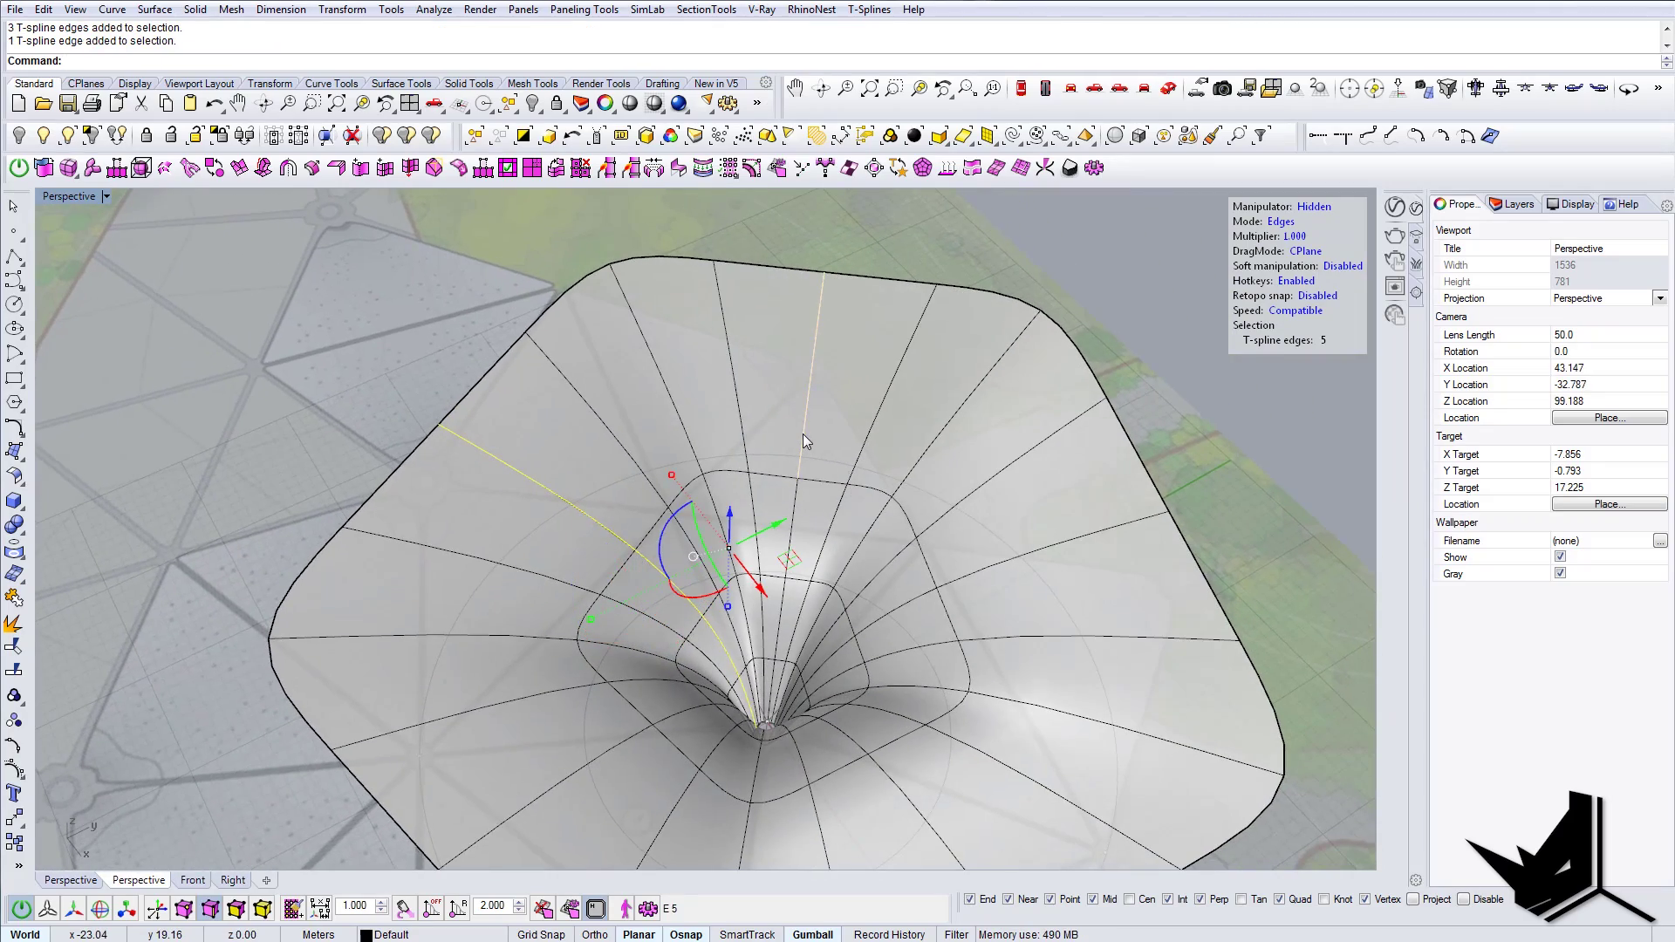
shift+double_click(803, 433)
Step: Add the middle radial edge loops of the remaining three sides to the selection
right_drag(787, 441, 777, 396)
shift+double_click(847, 368)
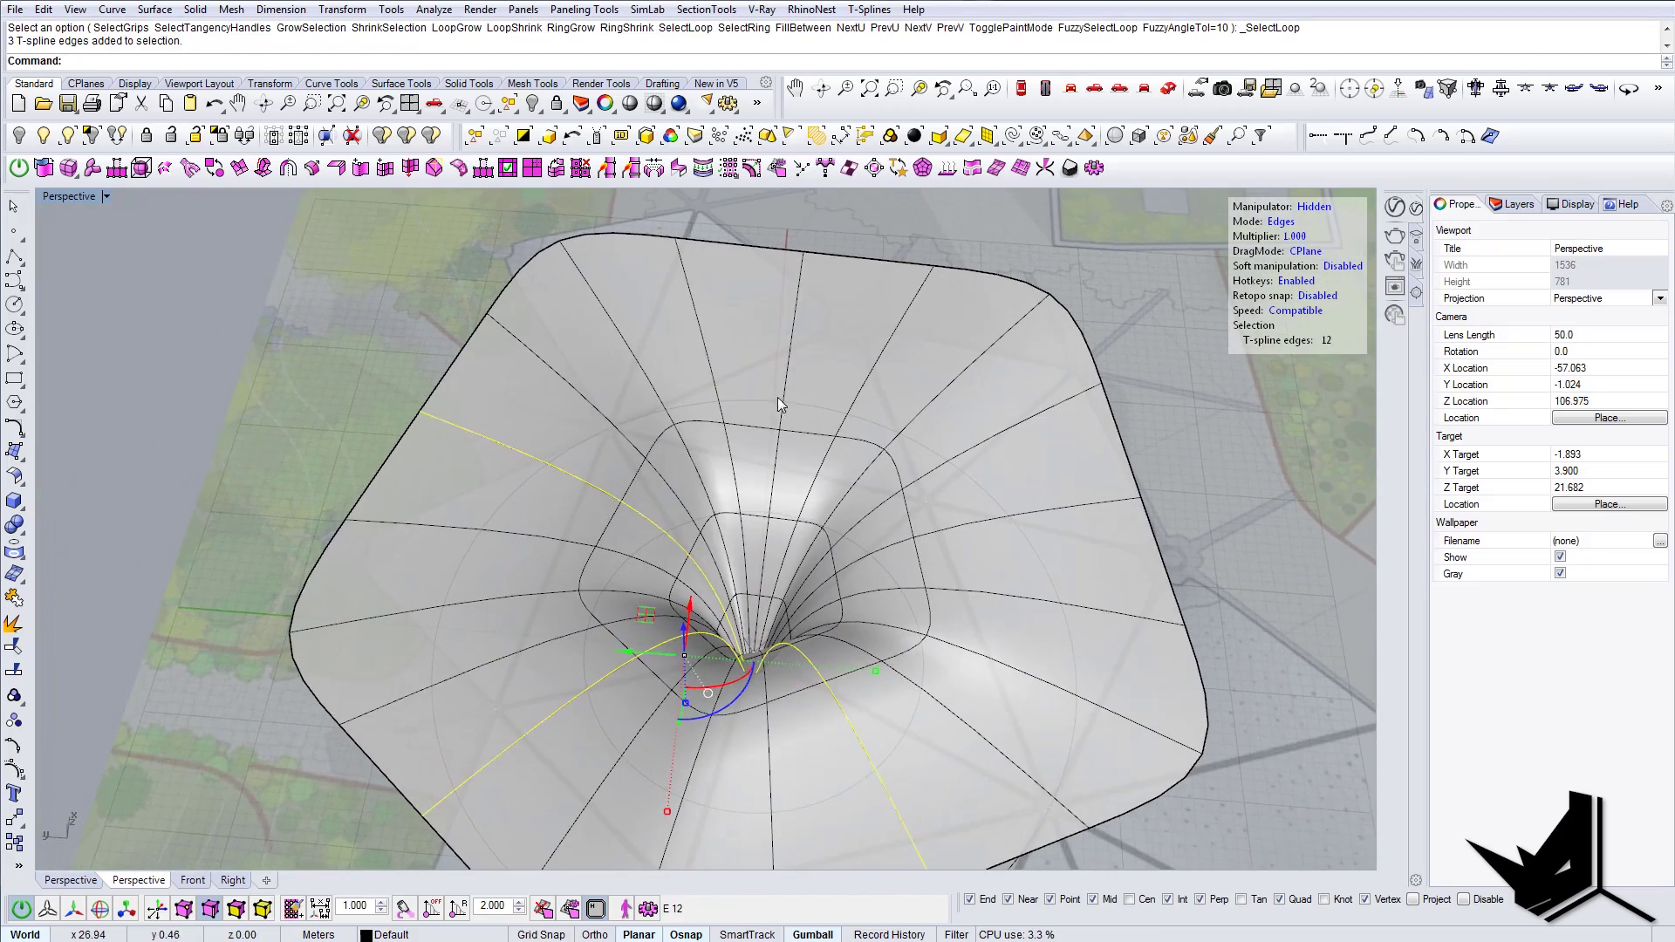
shift+click(782, 399)
right_drag(690, 449, 684, 356)
shift+click(696, 353)
shift+double_click(705, 348)
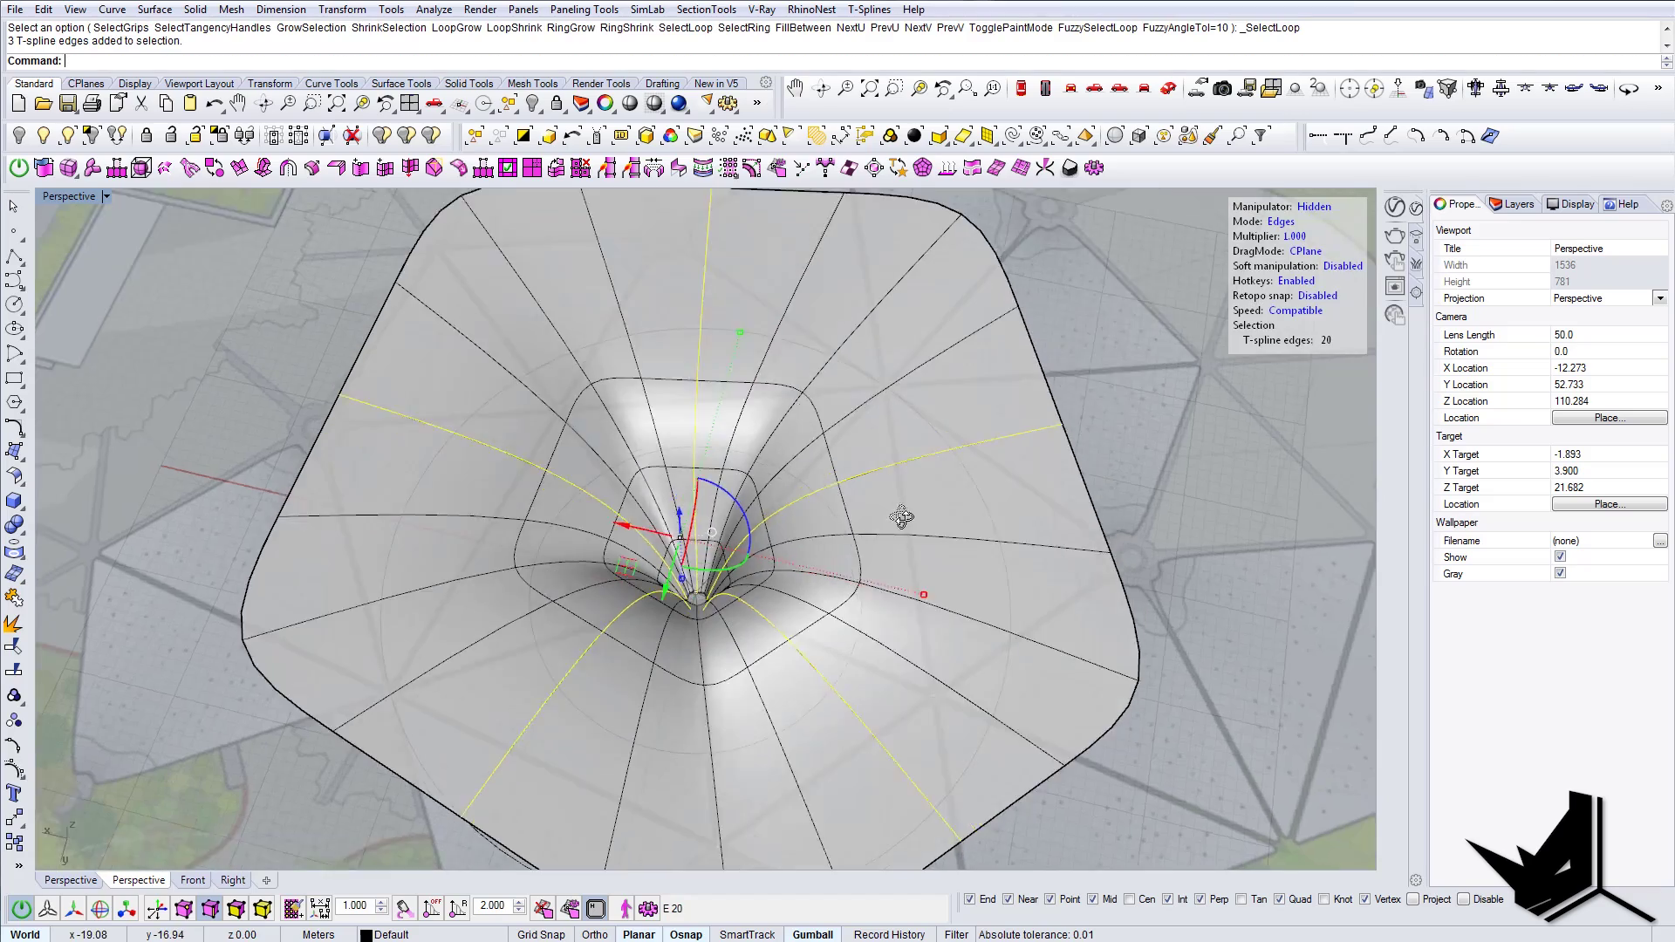
Step: Move the five selected radial edge loops slightly down along Z so the middle of each side dips
right_drag(898, 515, 767, 552)
drag(738, 551, 740, 599)
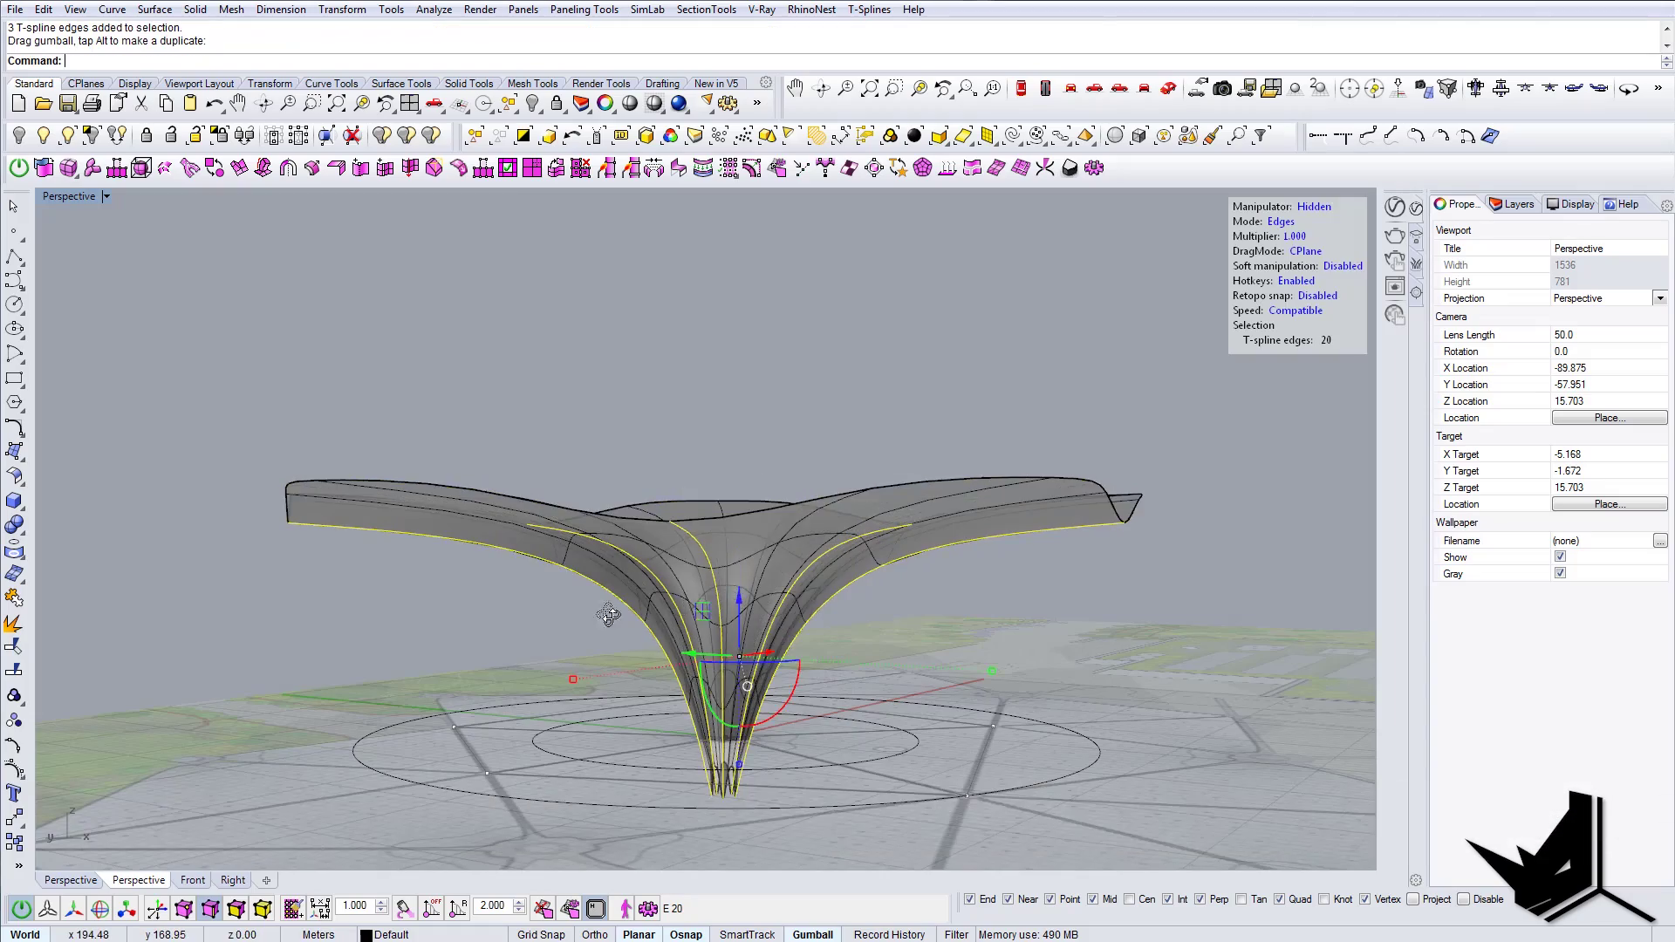
right_drag(740, 599, 1018, 545)
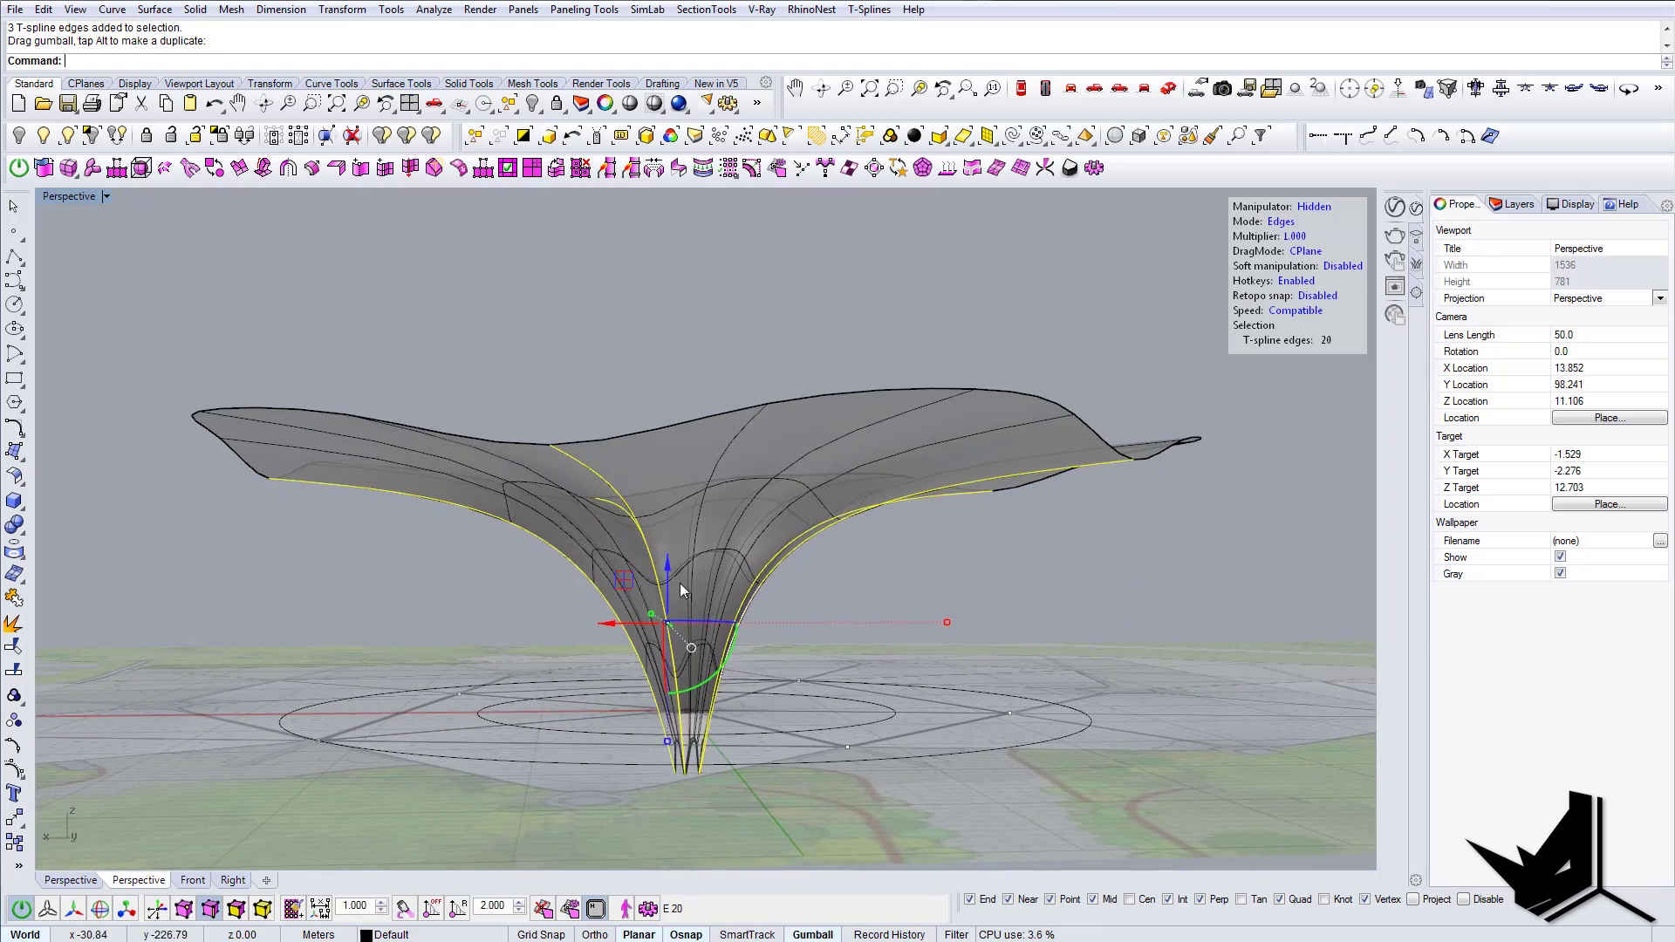
drag(668, 573, 671, 590)
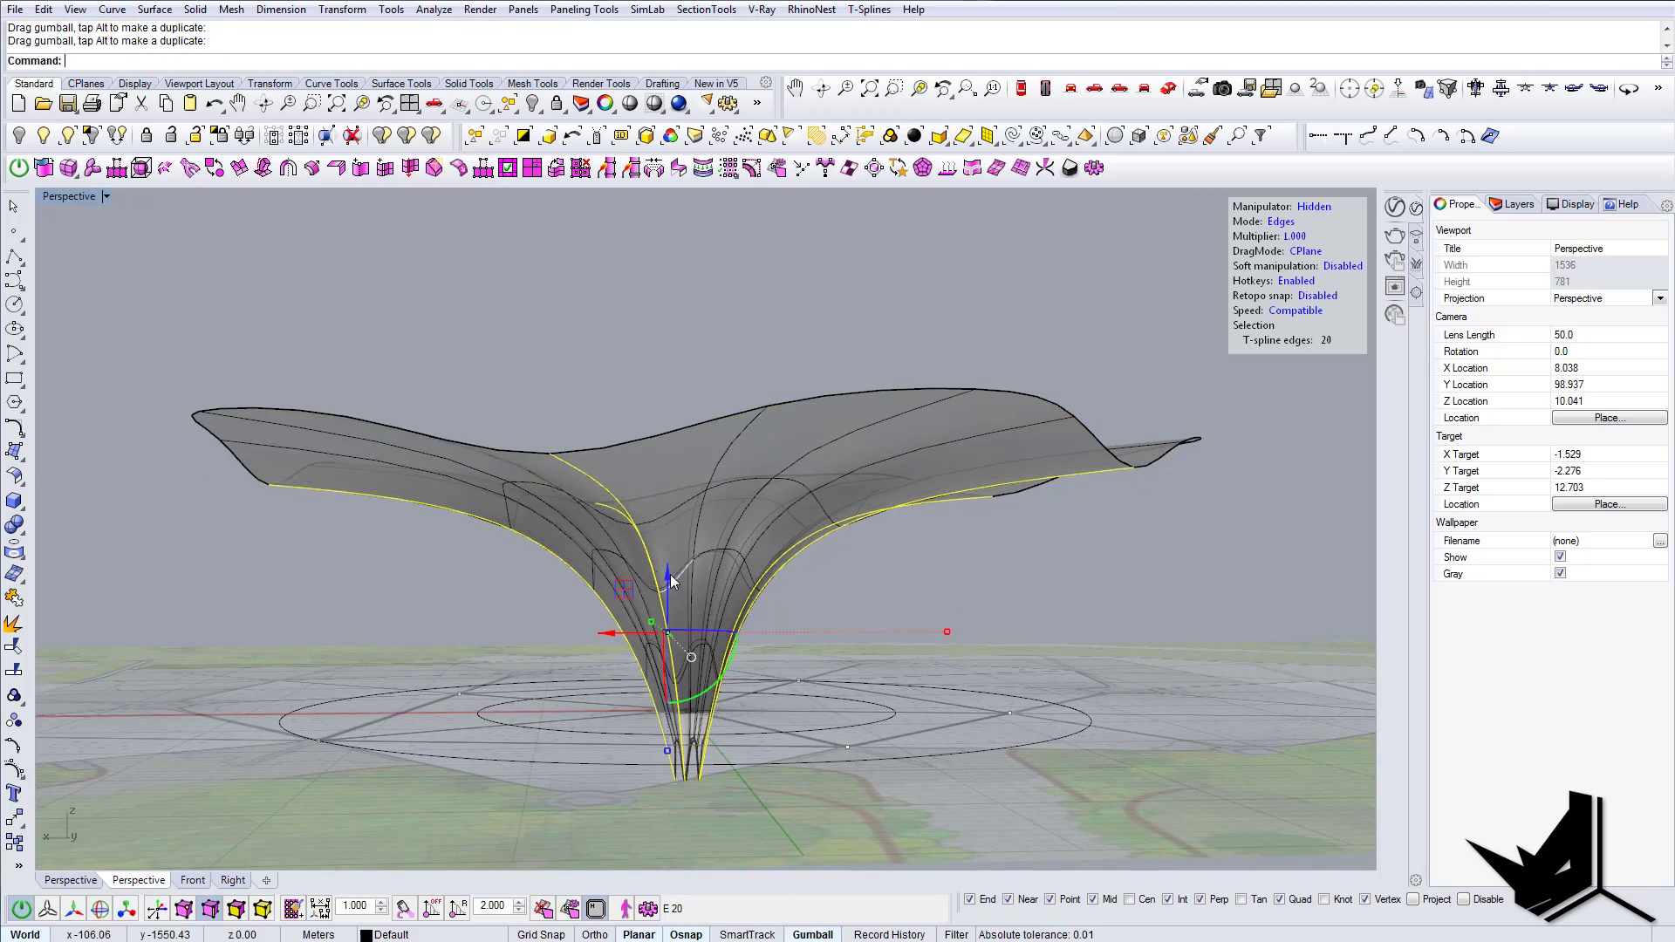
right_drag(671, 590, 696, 554)
right_drag(696, 554, 642, 501)
Step: Switch the selection to vertices and remove the canopy's upper vertices near the rim, keeping only those on the stem selected
key(a)
scroll(726, 734, up, 2)
shift+right_drag(726, 735, 686, 724)
mouse_move(686, 725)
right_down()
mouse_move(687, 698)
mouse_move(672, 702)
right_up()
scroll(680, 668, down, 4)
scroll(672, 700, up, 3)
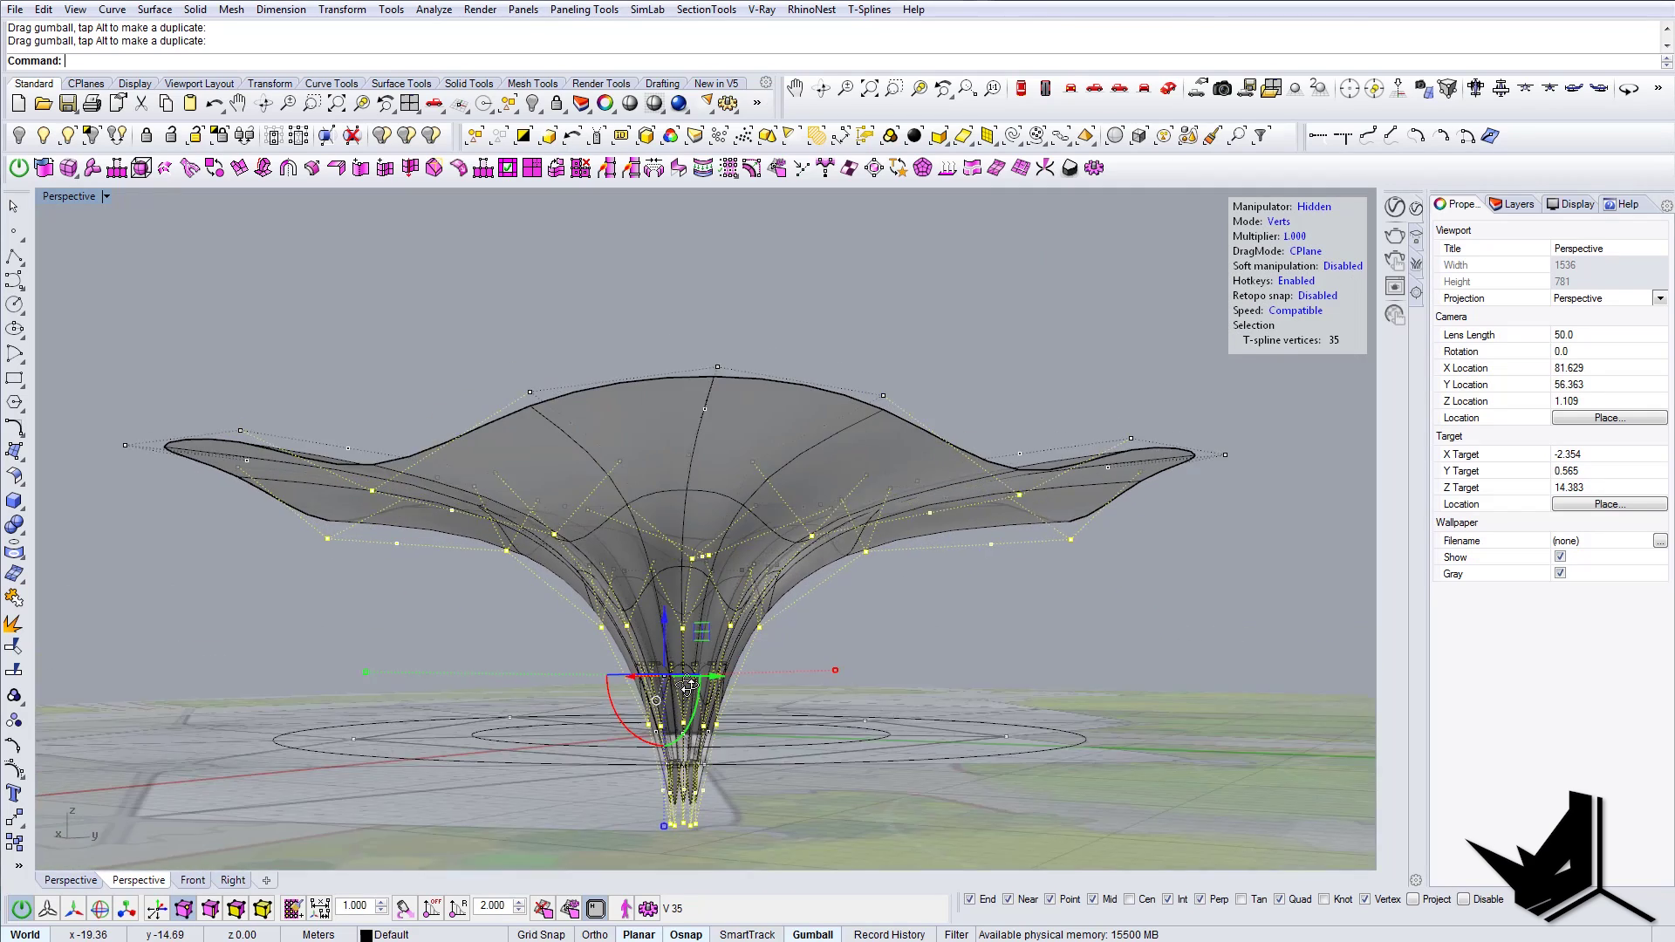
scroll(483, 611, down, 2)
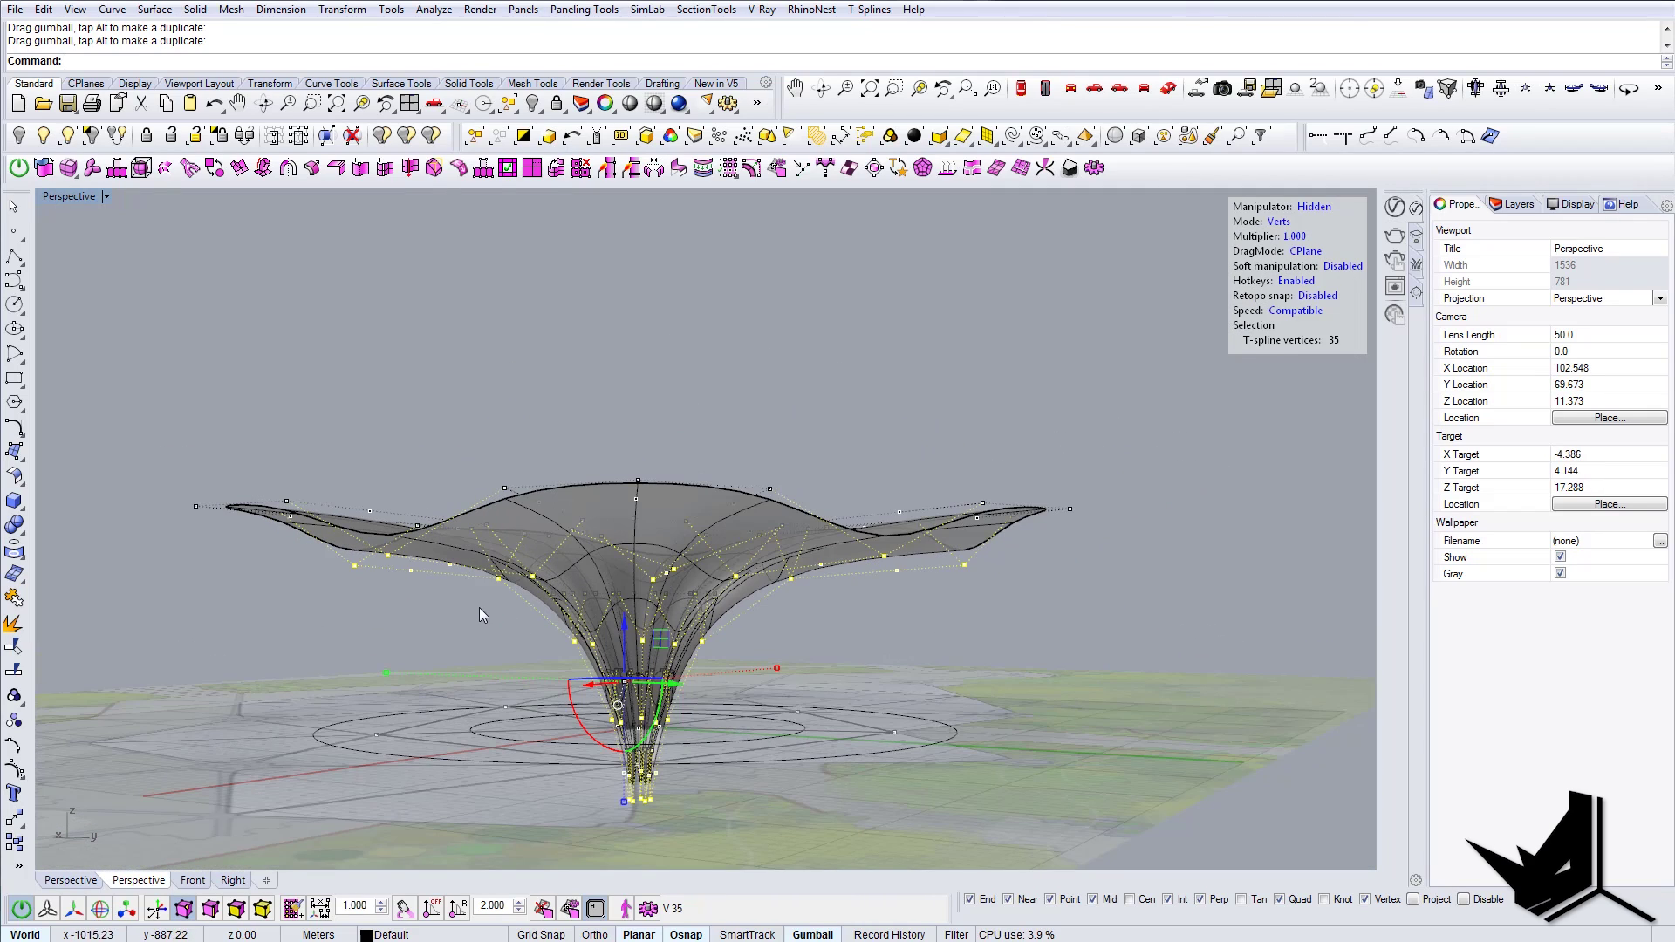
drag(163, 411, 1061, 589)
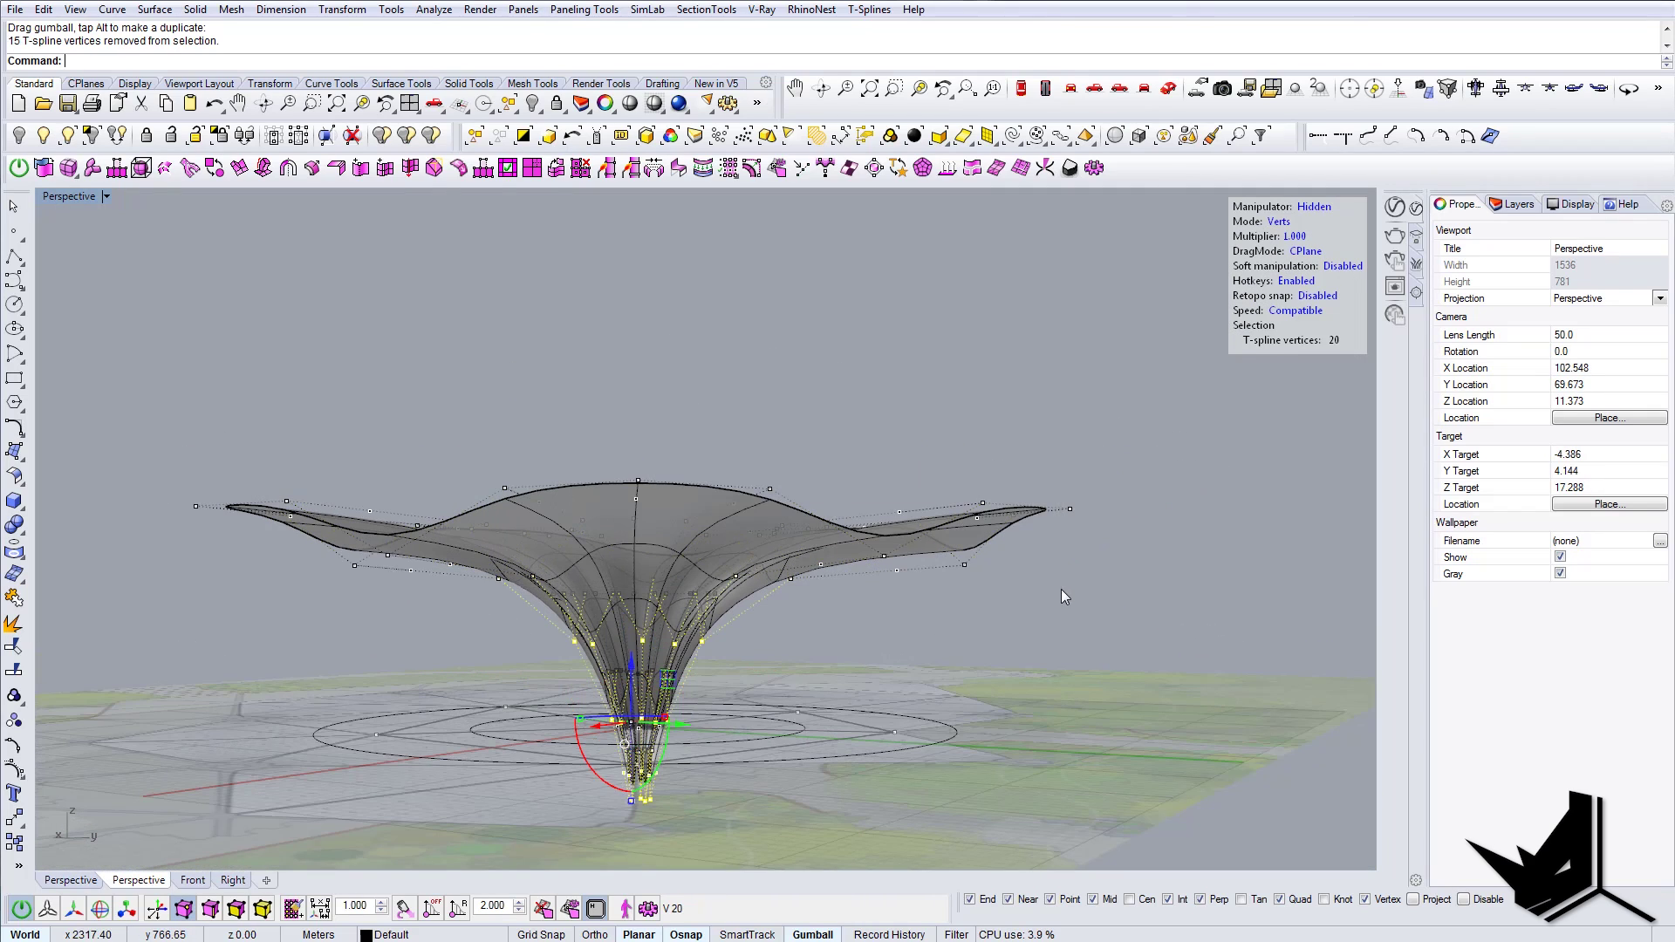
Step: Raise the vertices still selected on the funnel's stem slightly along Z
scroll(649, 593, up, 2)
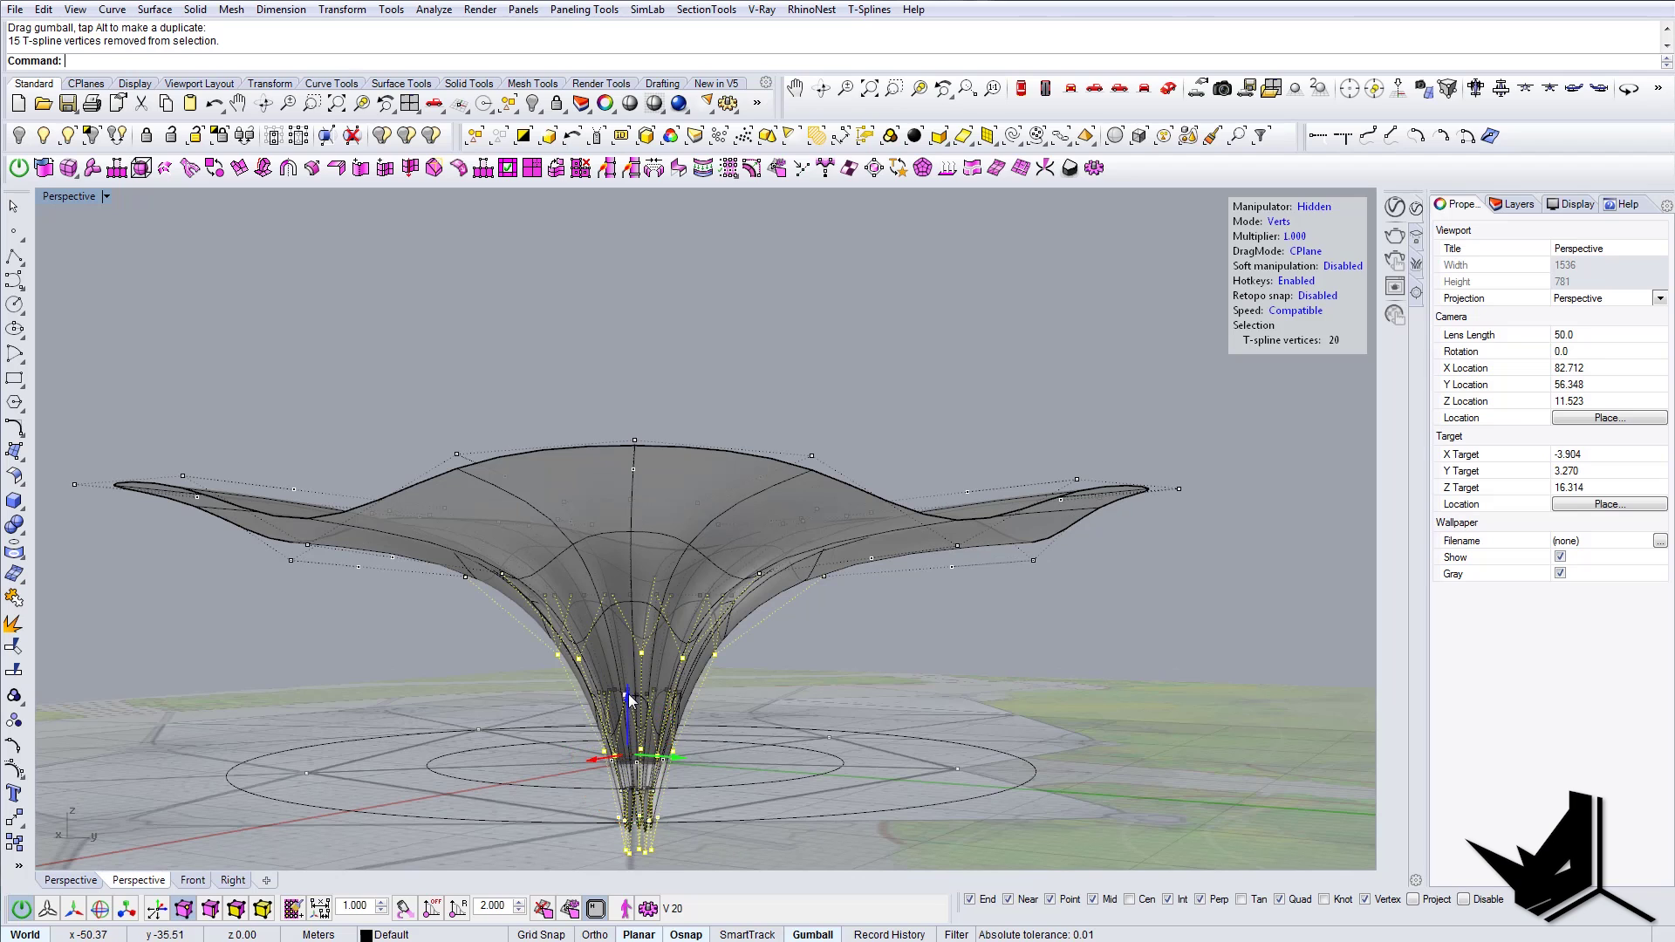
drag(629, 698, 625, 643)
shift+right_drag(599, 674, 336, 483)
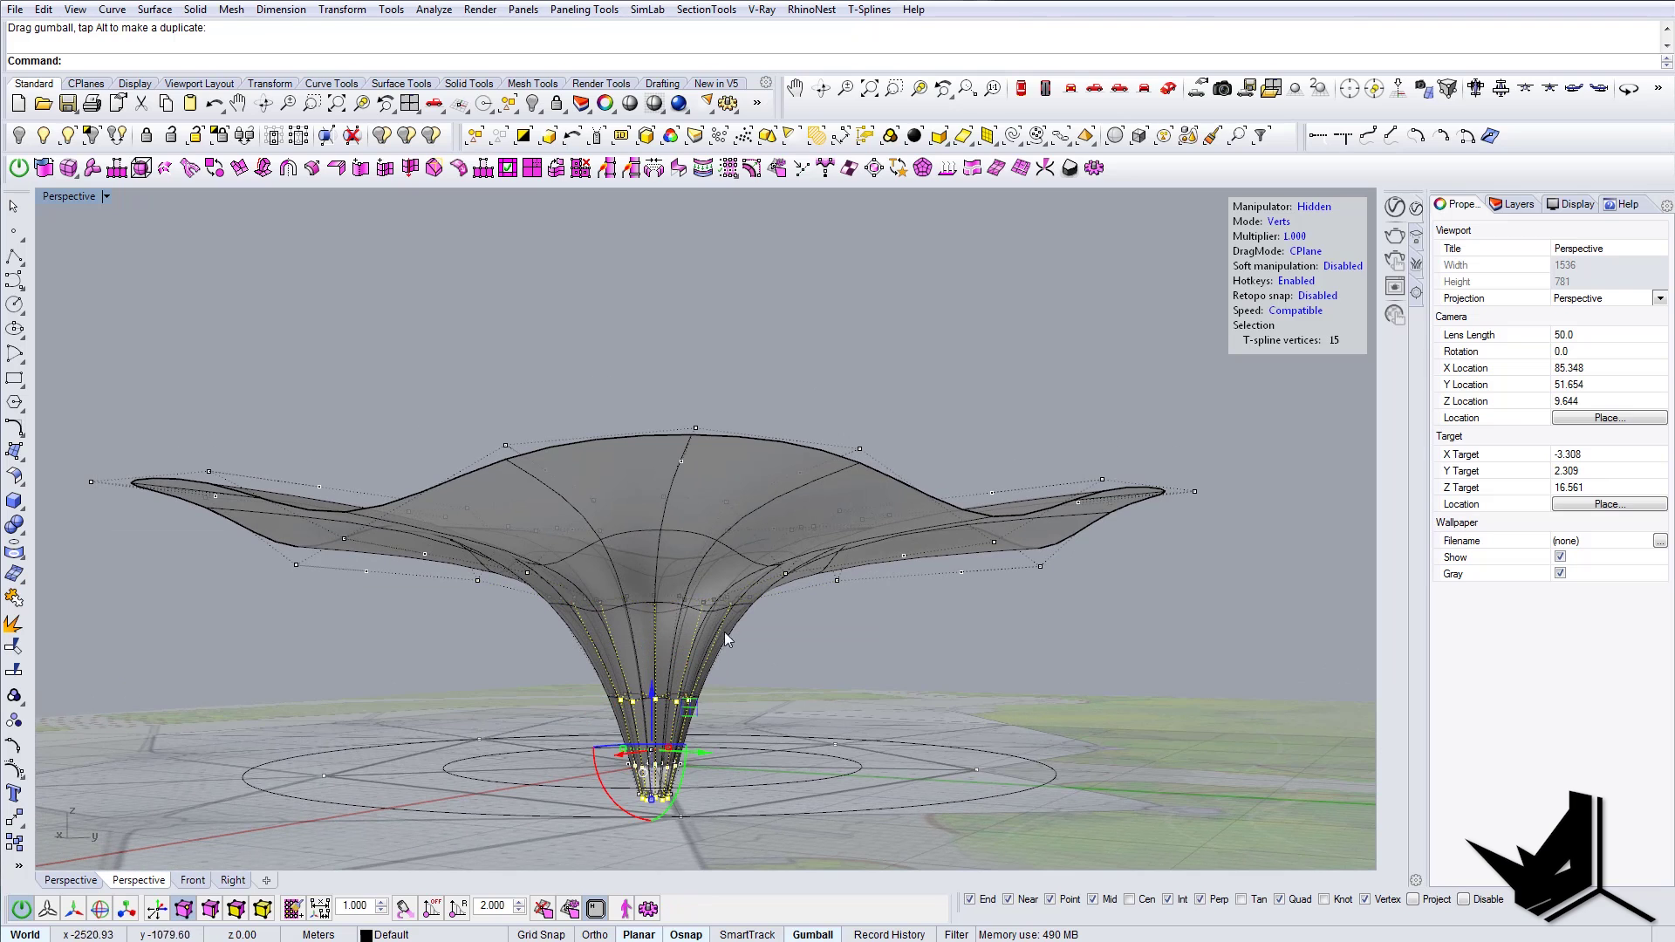
Step: Raise the selected stem vertices along Z, then deselect their upper ring and raise the ten that remain selected
scroll(651, 678, up, 3)
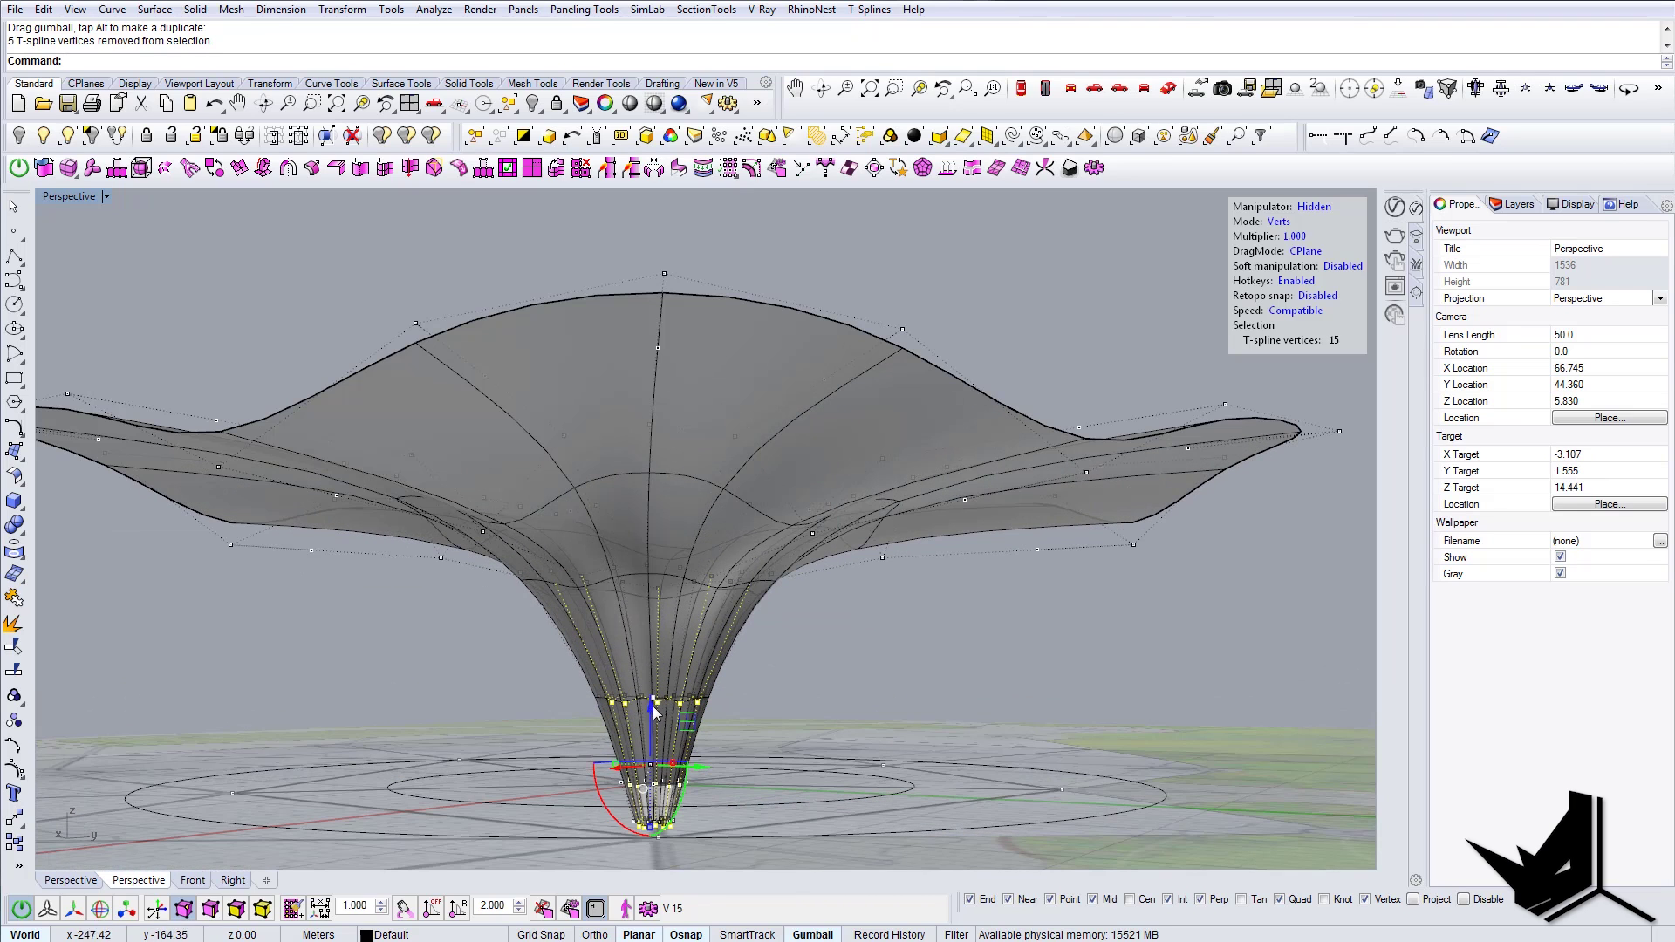
drag(655, 711, 653, 678)
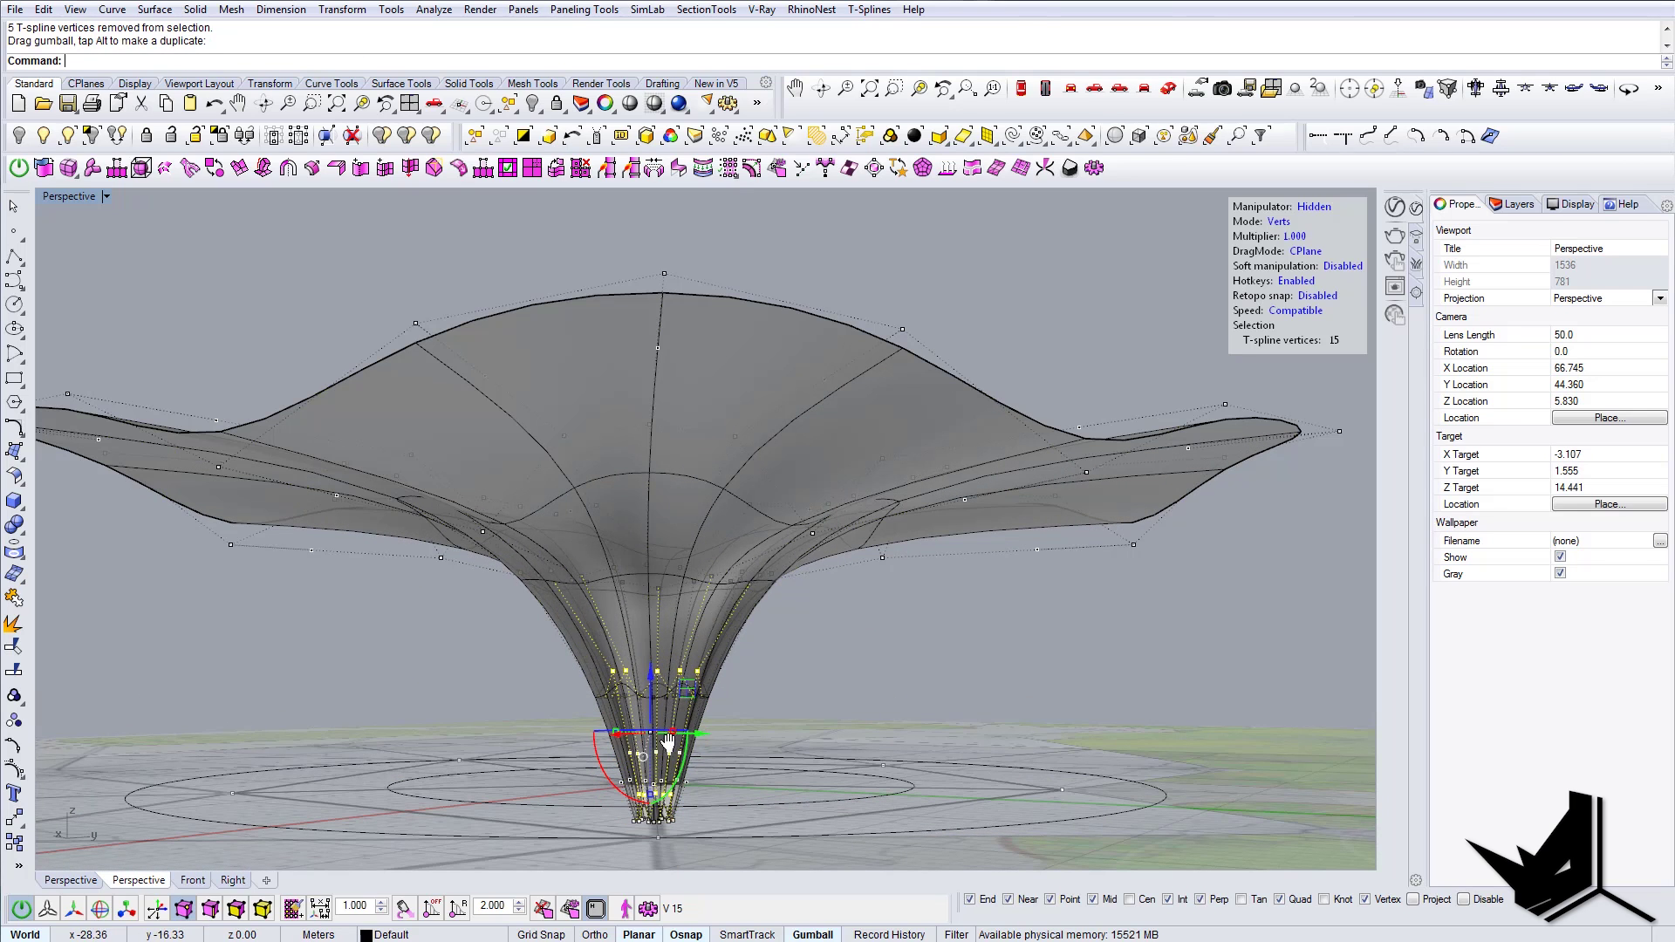
scroll(525, 541, down, 2)
right_drag(525, 559, 541, 586)
ctrl+drag(525, 631, 689, 676)
scroll(674, 744, up, 3)
scroll(674, 742, up, 5)
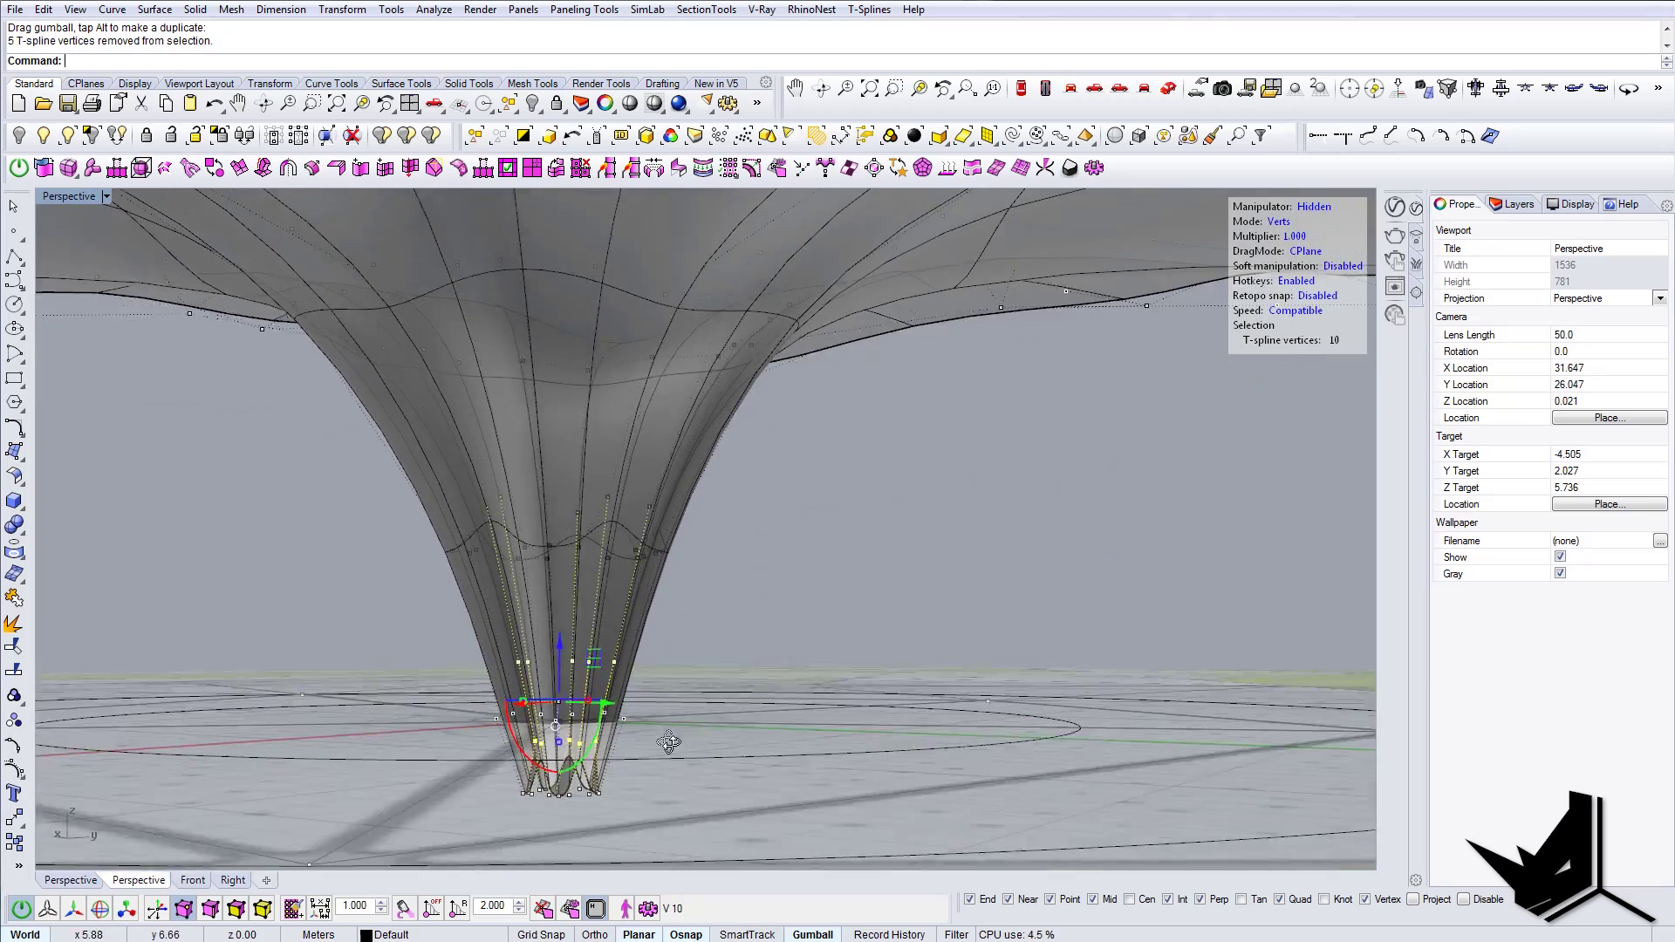
drag(564, 643, 576, 642)
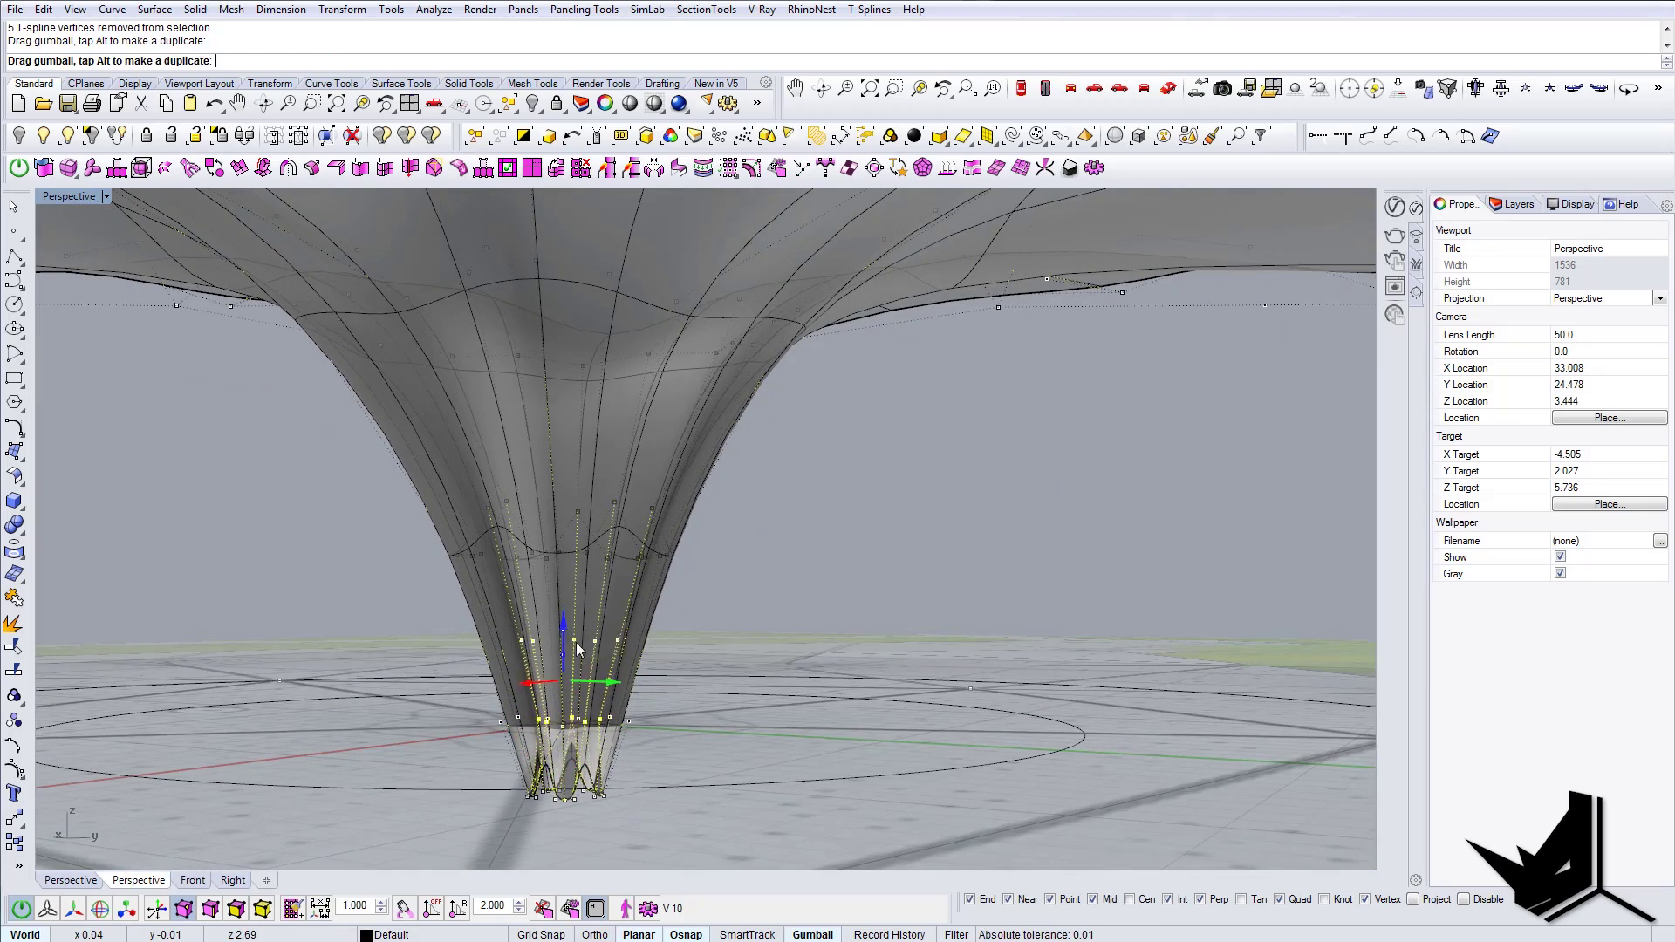
Step: Try to raise the lowest ring of vertices at the stem's foot along Z
right_drag(576, 642, 493, 731)
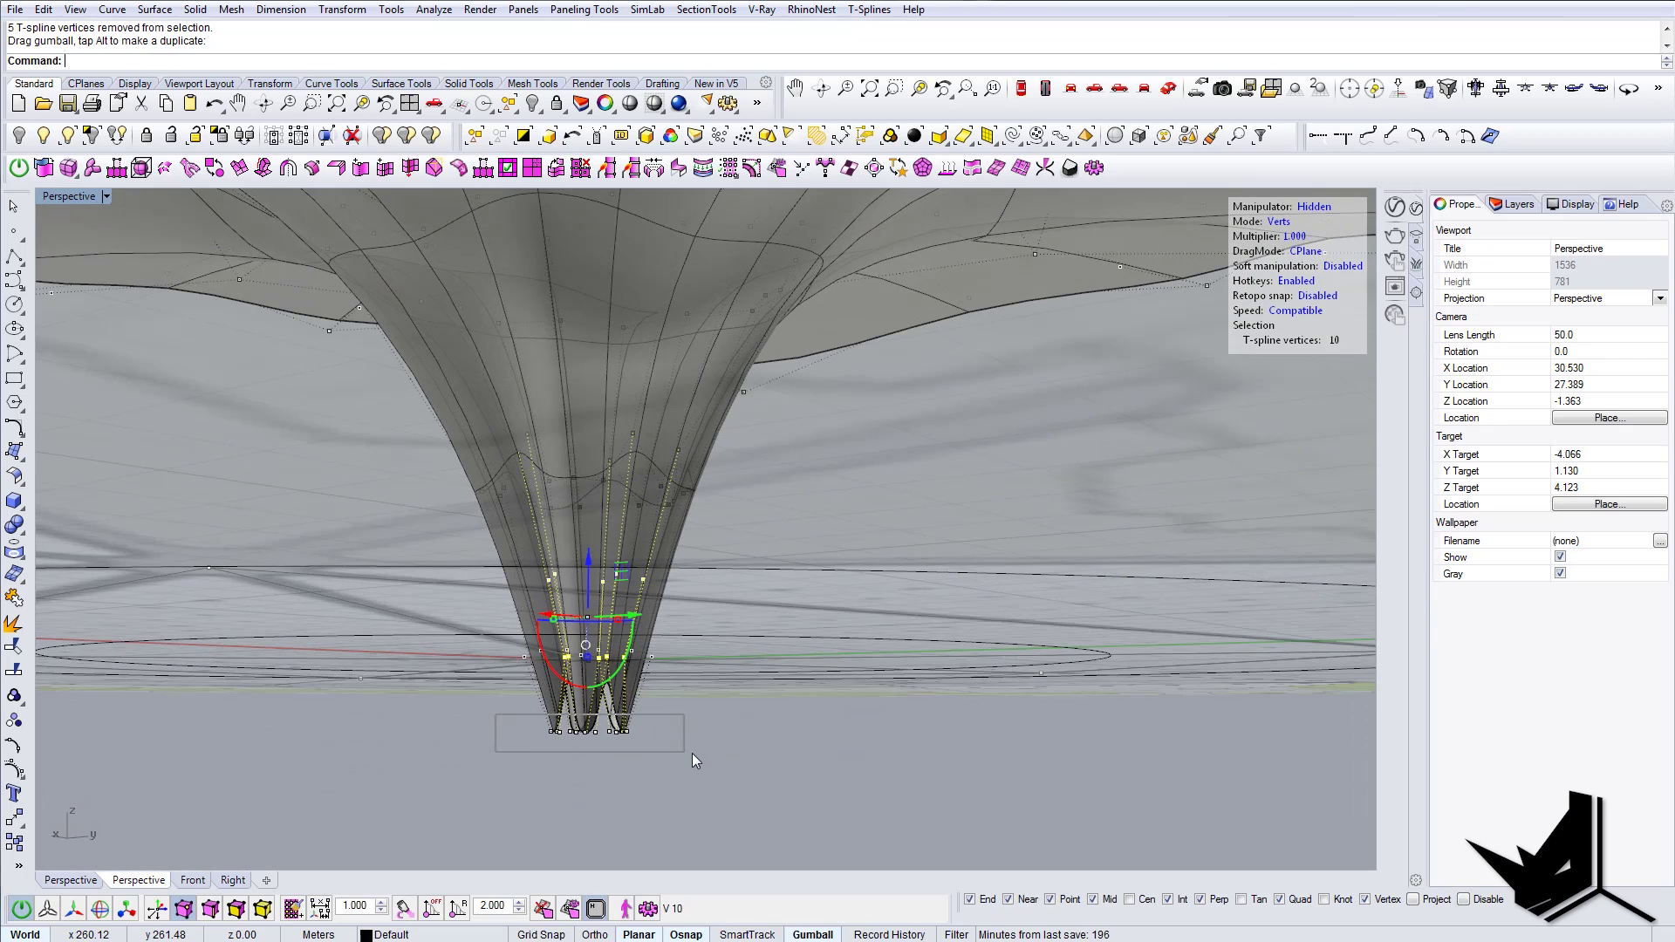
shift+drag(693, 754, 695, 755)
drag(462, 714, 744, 764)
drag(594, 685, 605, 616)
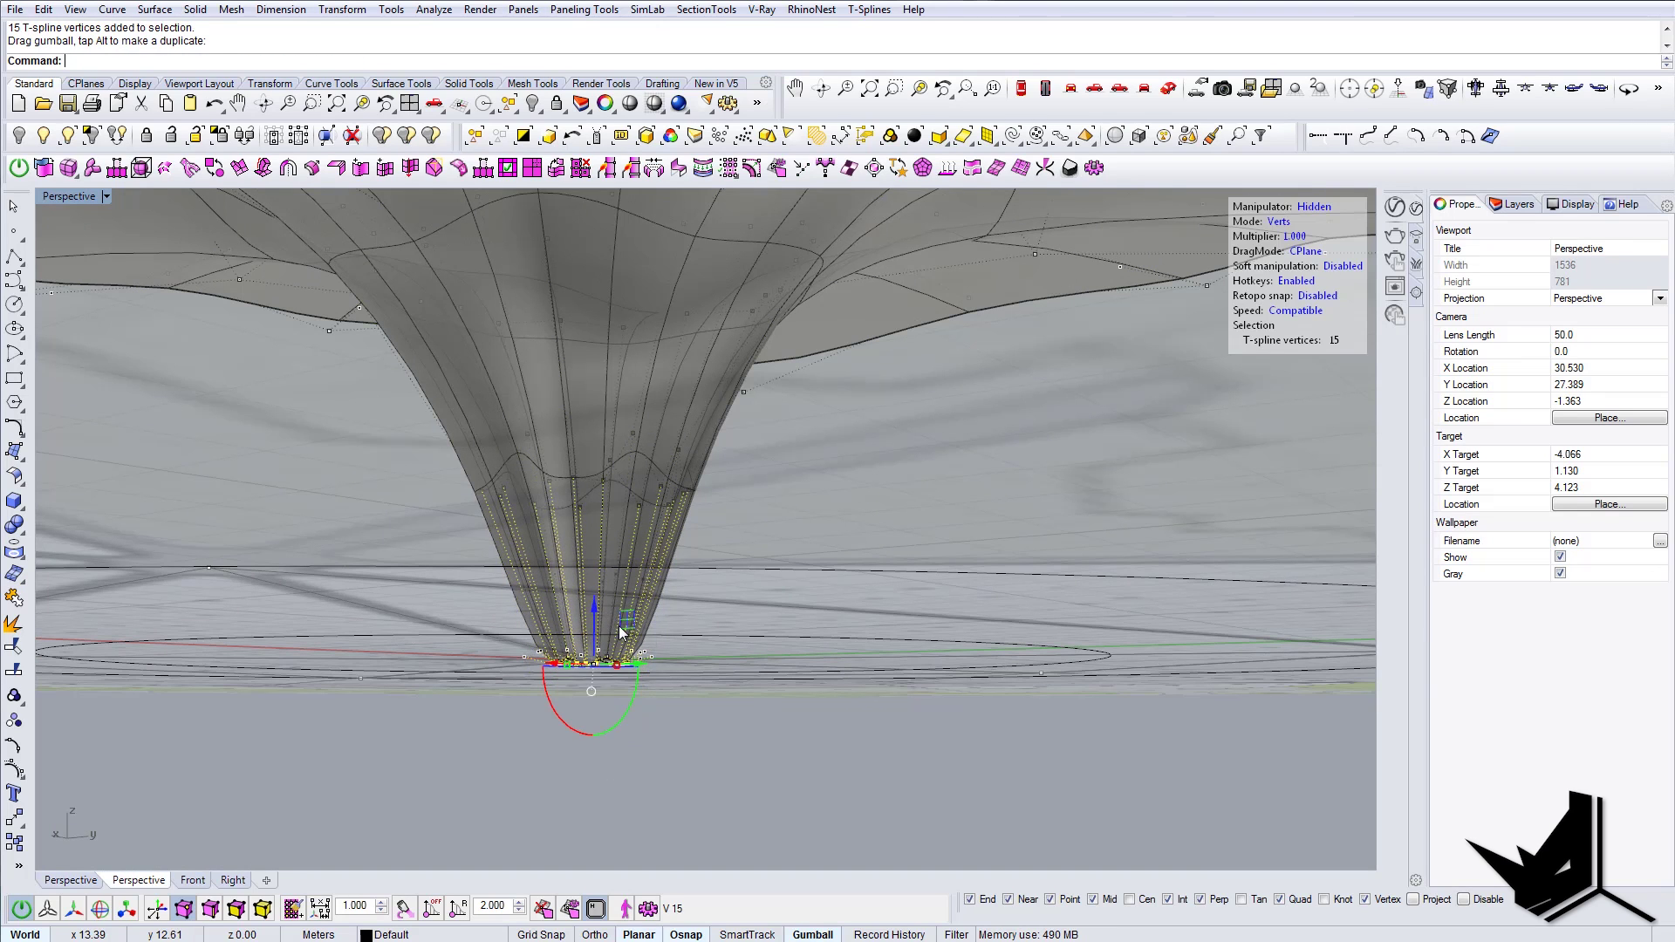
key(ctrl+z)
Step: Examine the funnel's inner opening and the shape of the canopy from above and from the side
right_drag(625, 652, 839, 831)
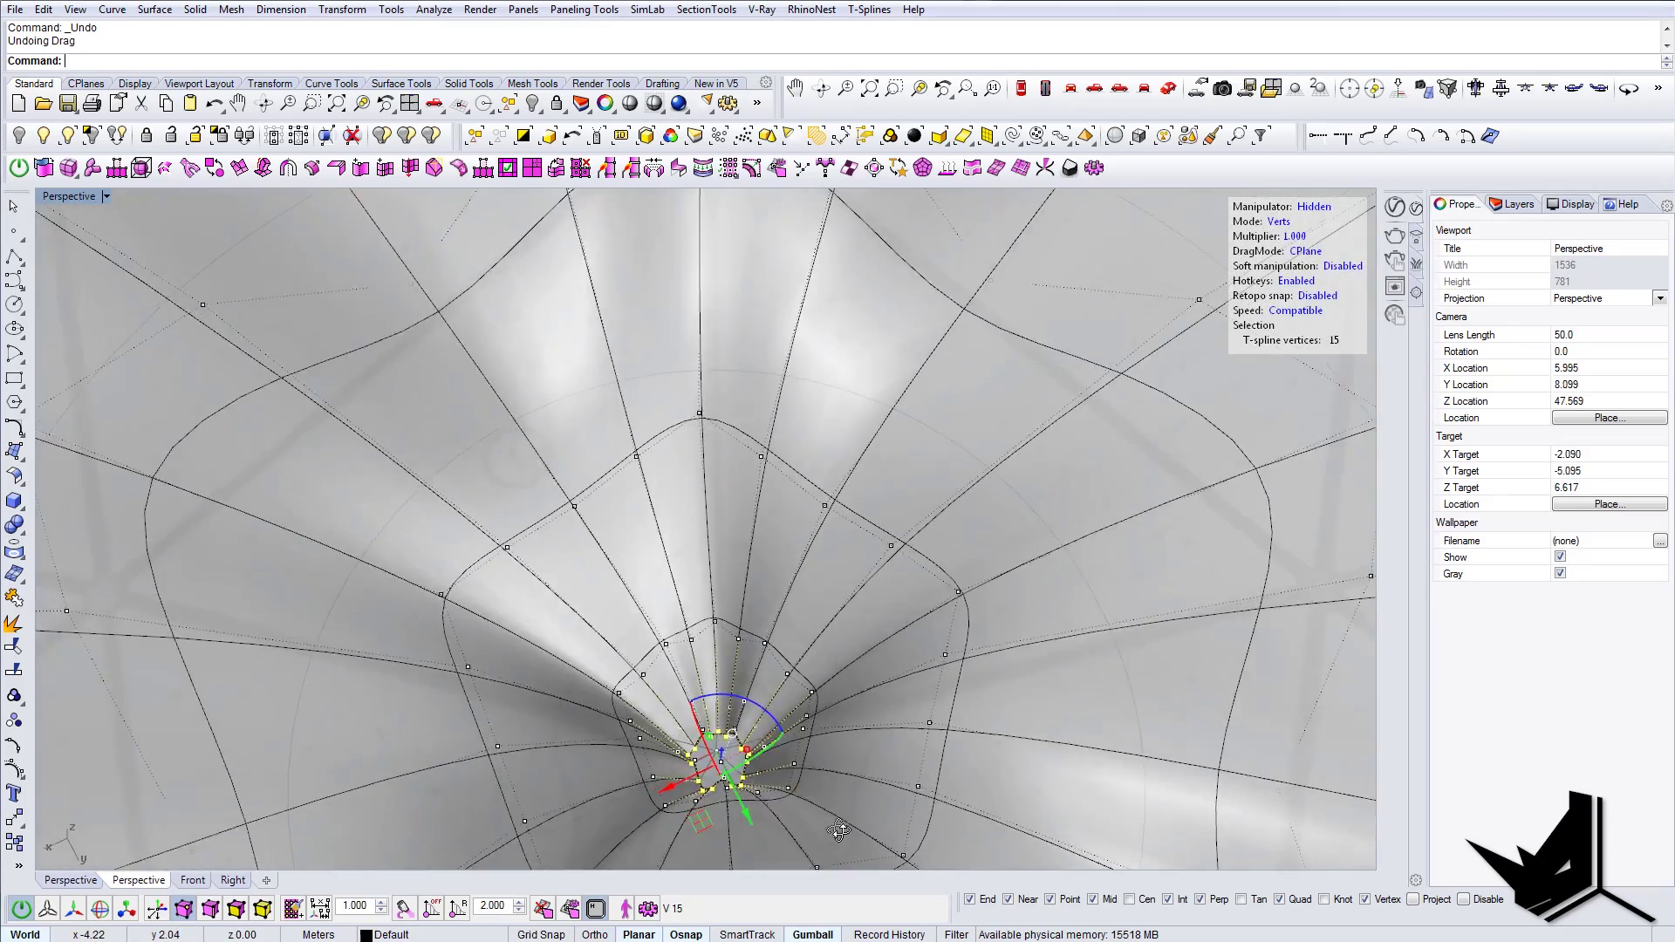
scroll(766, 759, up, 10)
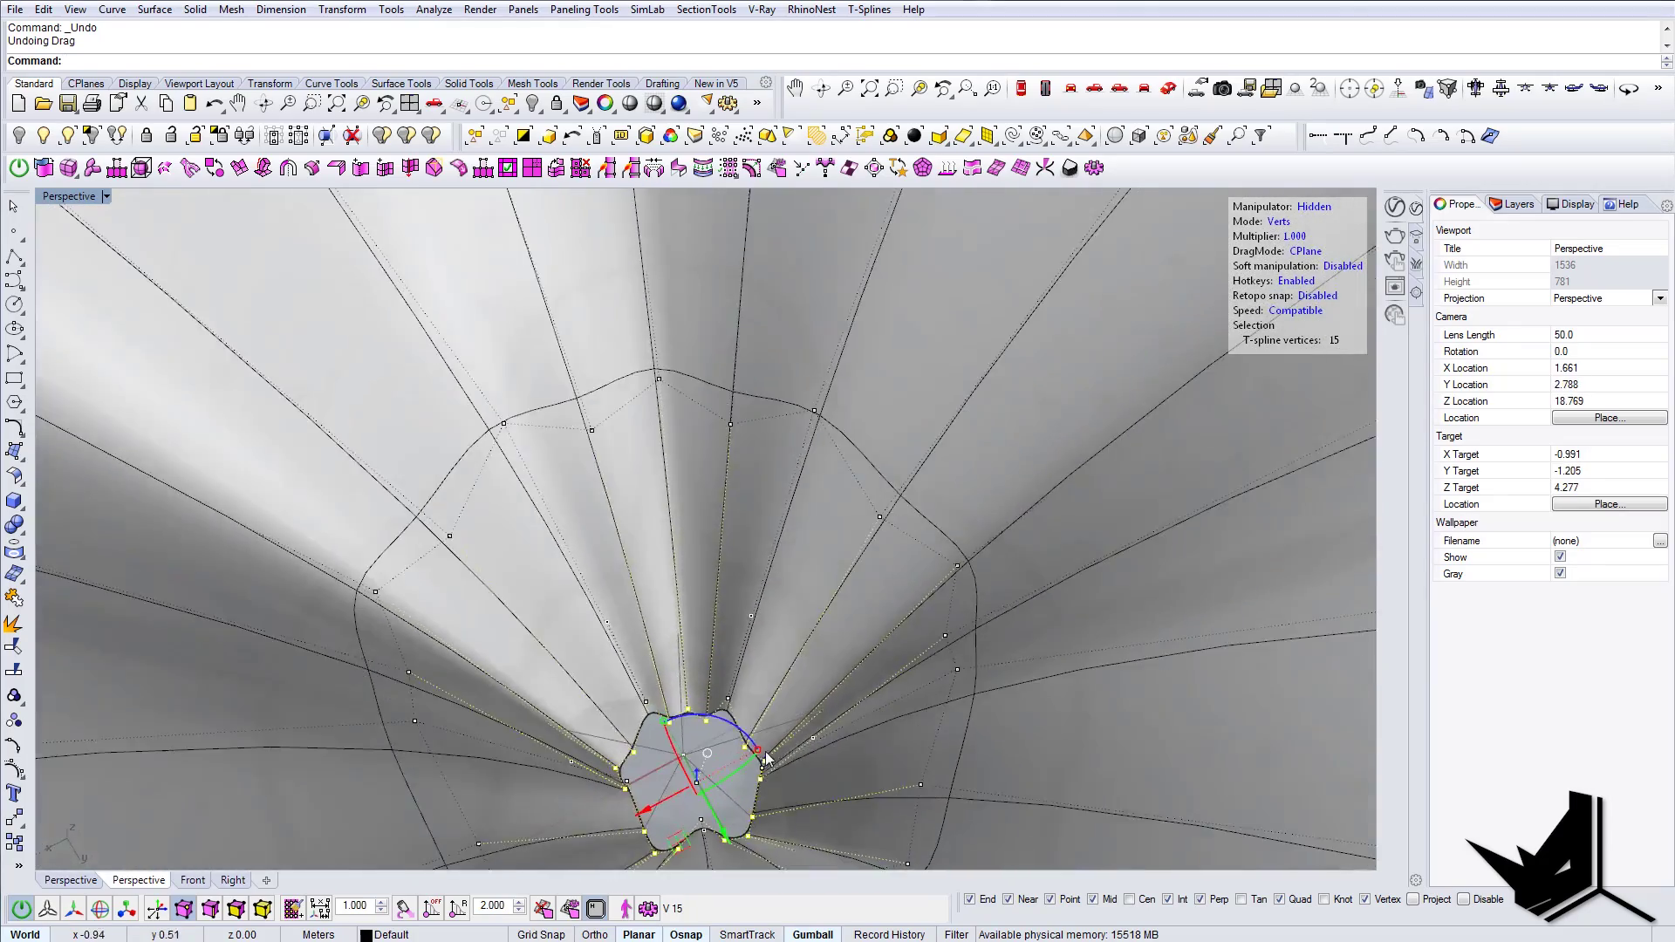
scroll(766, 759, down, 7)
right_drag(766, 759, 502, 585)
scroll(797, 712, down, 8)
shift+right_drag(506, 515, 604, 664)
scroll(841, 659, up, 4)
right_drag(754, 596, 600, 621)
Step: Try to move a single vertex on the inside of the funnel
click(574, 541)
scroll(573, 630, up, 4)
drag(575, 586, 578, 581)
key(ctrl+z)
Step: Leave T-spline vertex editing and set the perspective view's display mode to Shaded
scroll(605, 584, down, 7)
right_drag(604, 584, 827, 531)
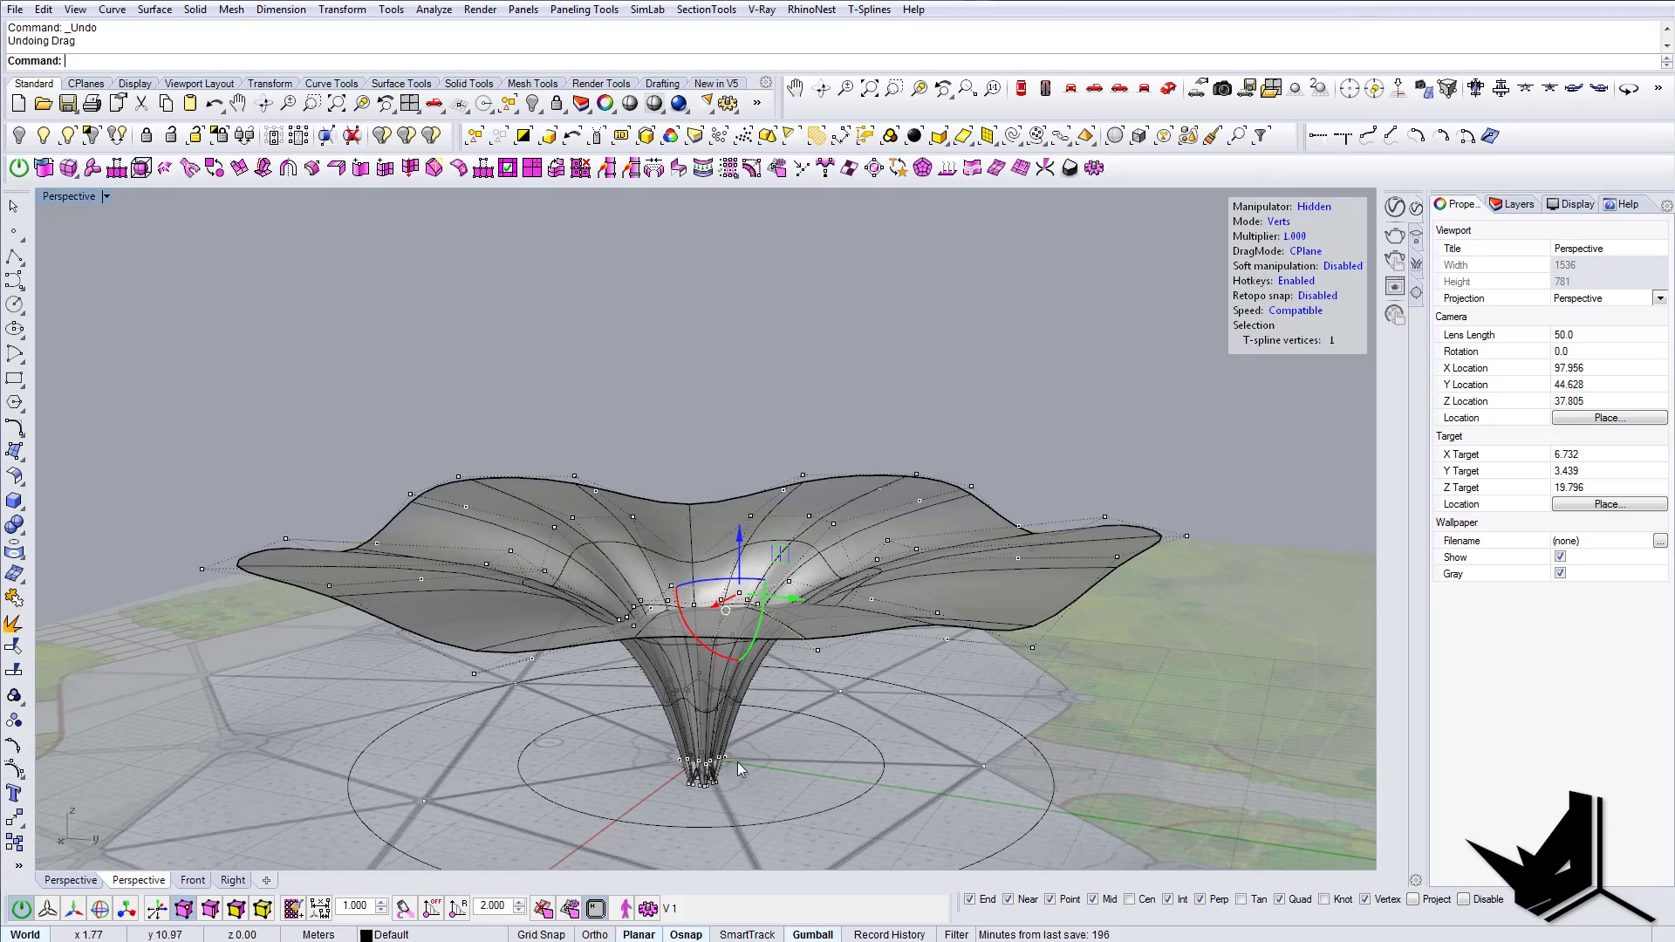
right_drag(616, 583, 820, 715)
key(Escape)
key(Escape)
click(105, 195)
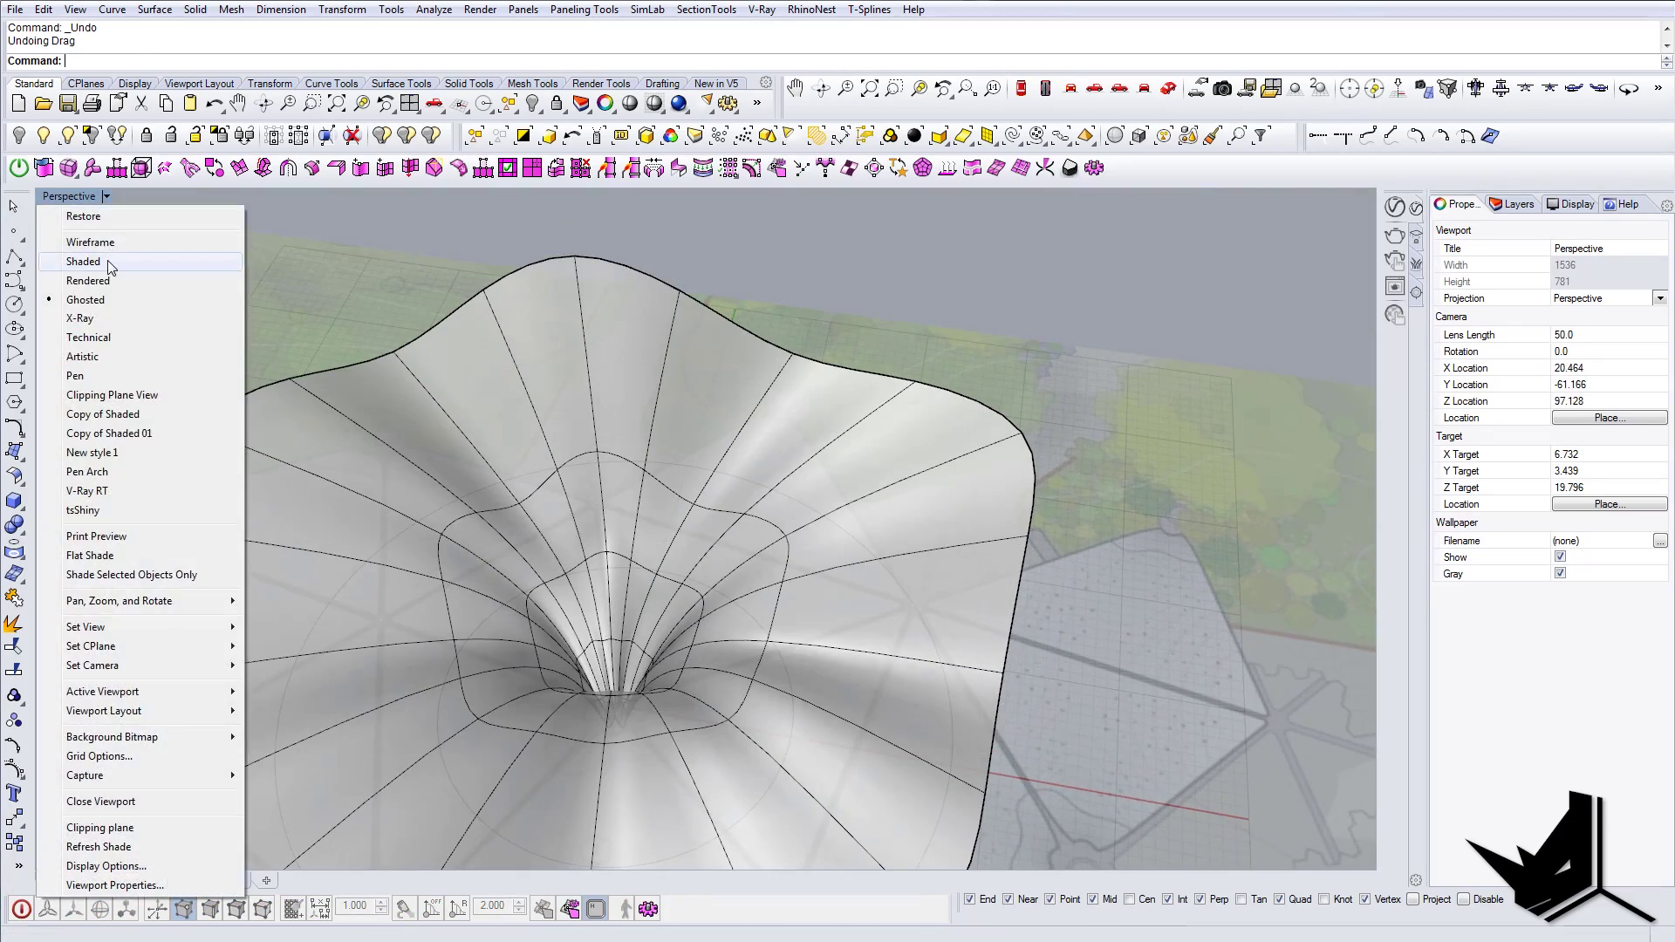
click(107, 260)
mouse_move(683, 588)
right_down()
mouse_move(748, 534)
mouse_move(692, 590)
mouse_move(701, 648)
mouse_move(673, 497)
mouse_move(683, 547)
right_up()
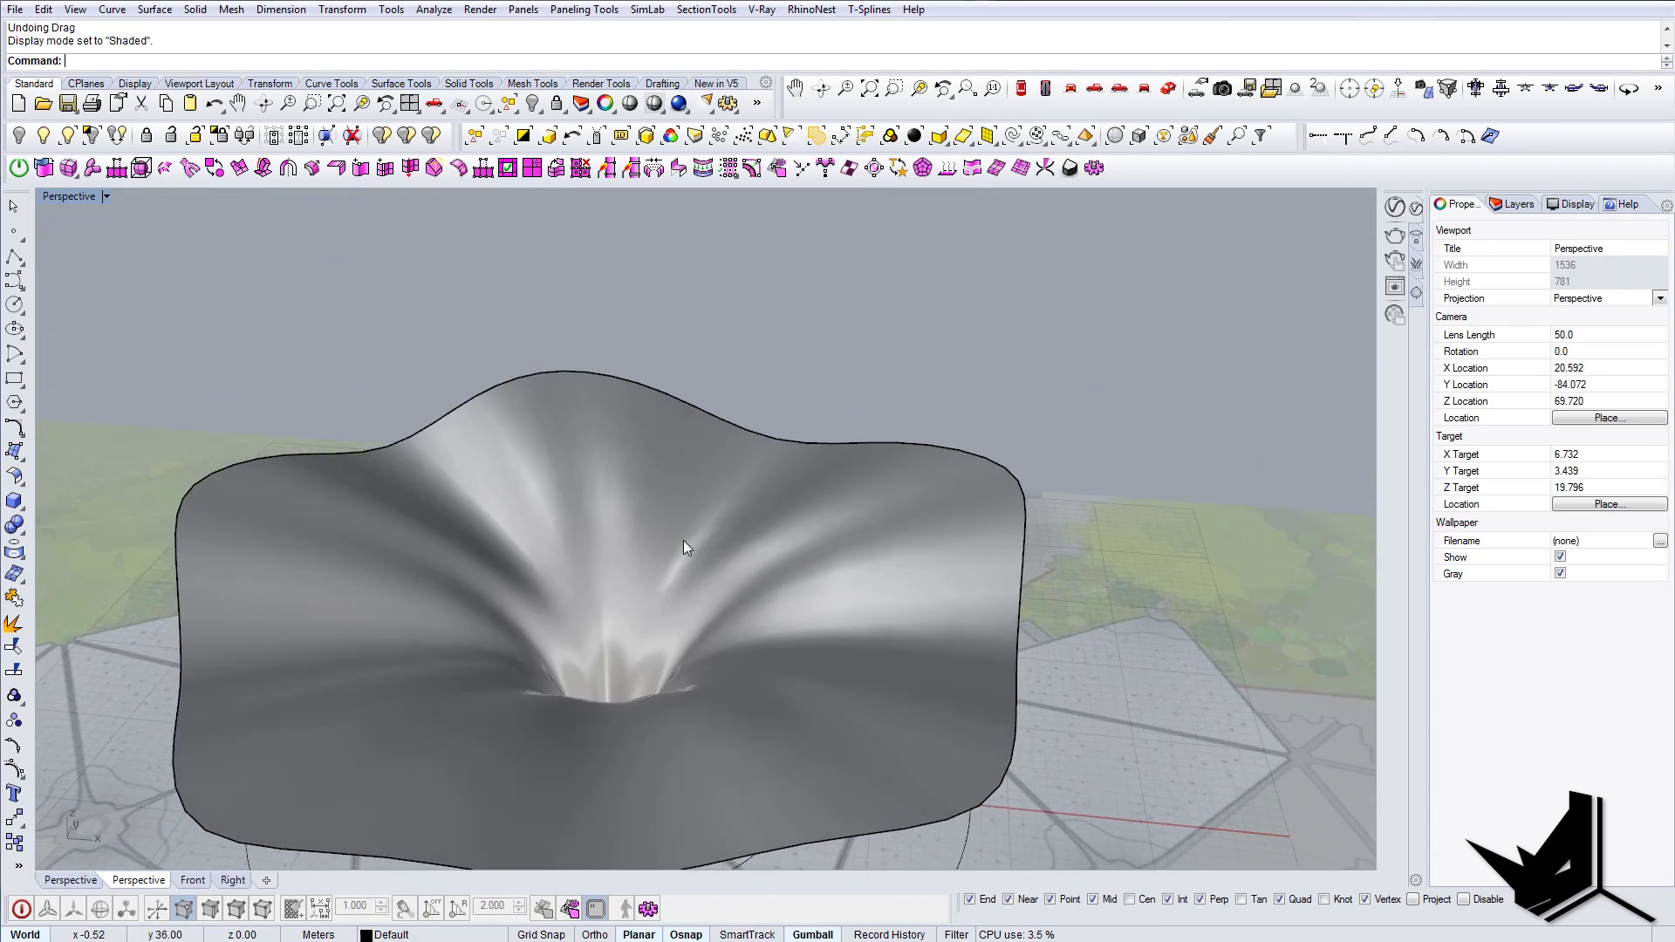
Step: Unlock all locked objects in the model
click(684, 543)
scroll(694, 558, down, 7)
click(726, 726)
mouse_move(728, 731)
right_down()
mouse_move(730, 685)
mouse_move(721, 717)
right_up()
scroll(720, 719, up, 6)
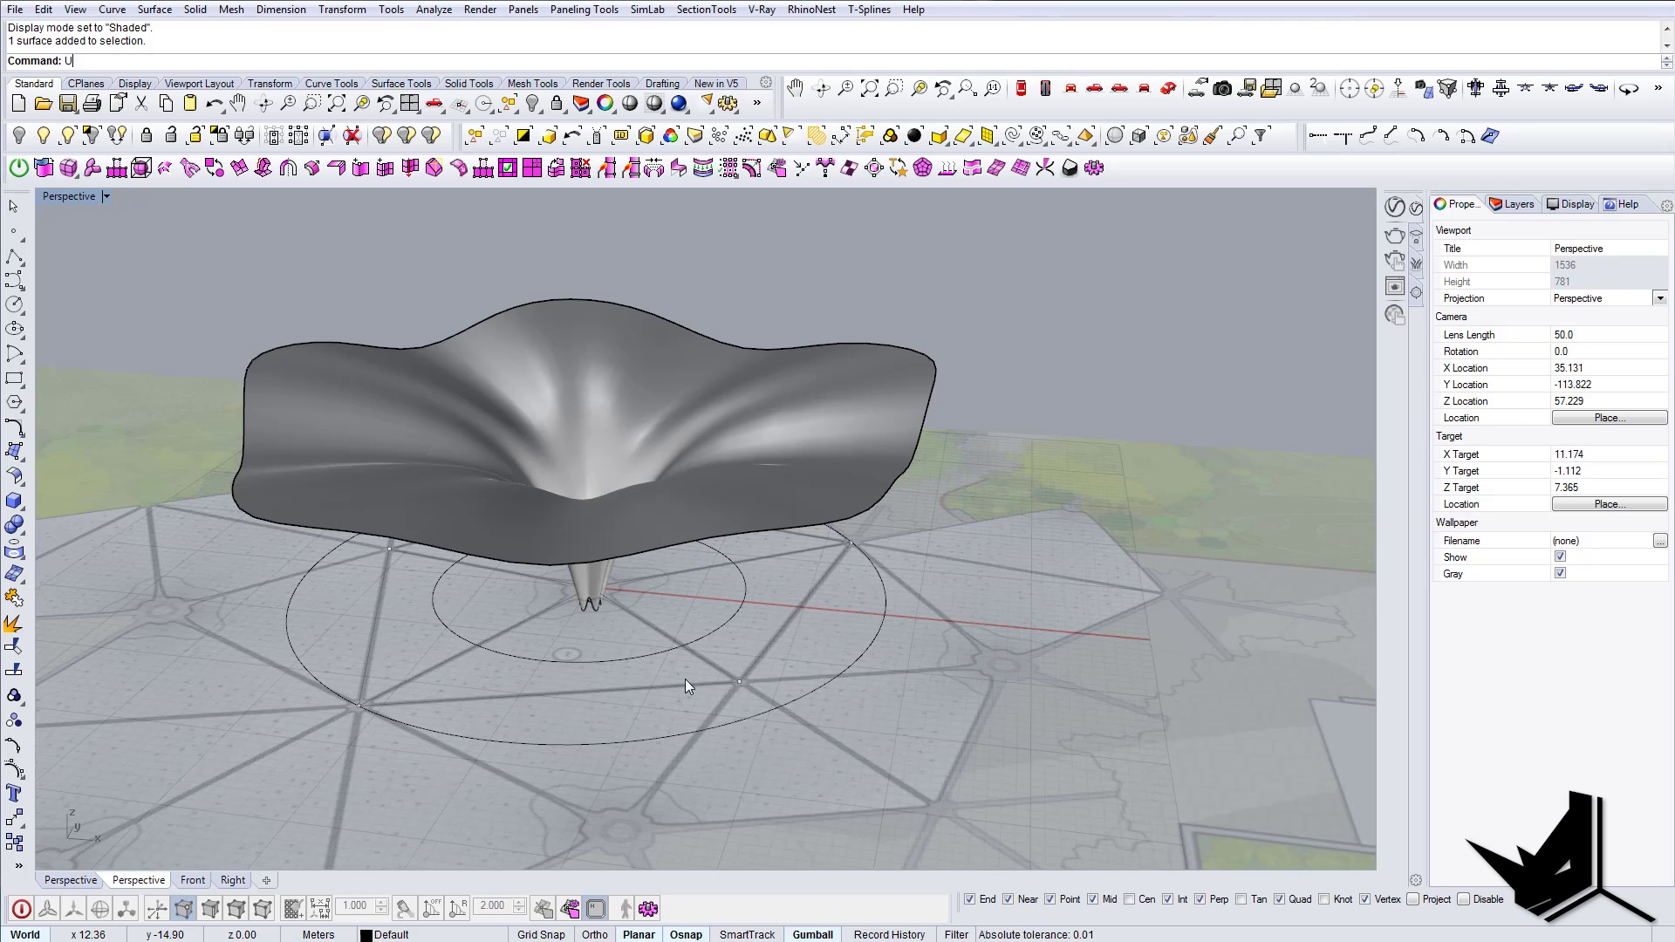
text(nlock)
key(Return)
Step: Select the triangular plan curves beneath the funnel and combine their regions into one pentagonal outline with CurveBoolean, keeping the input curves
click(684, 679)
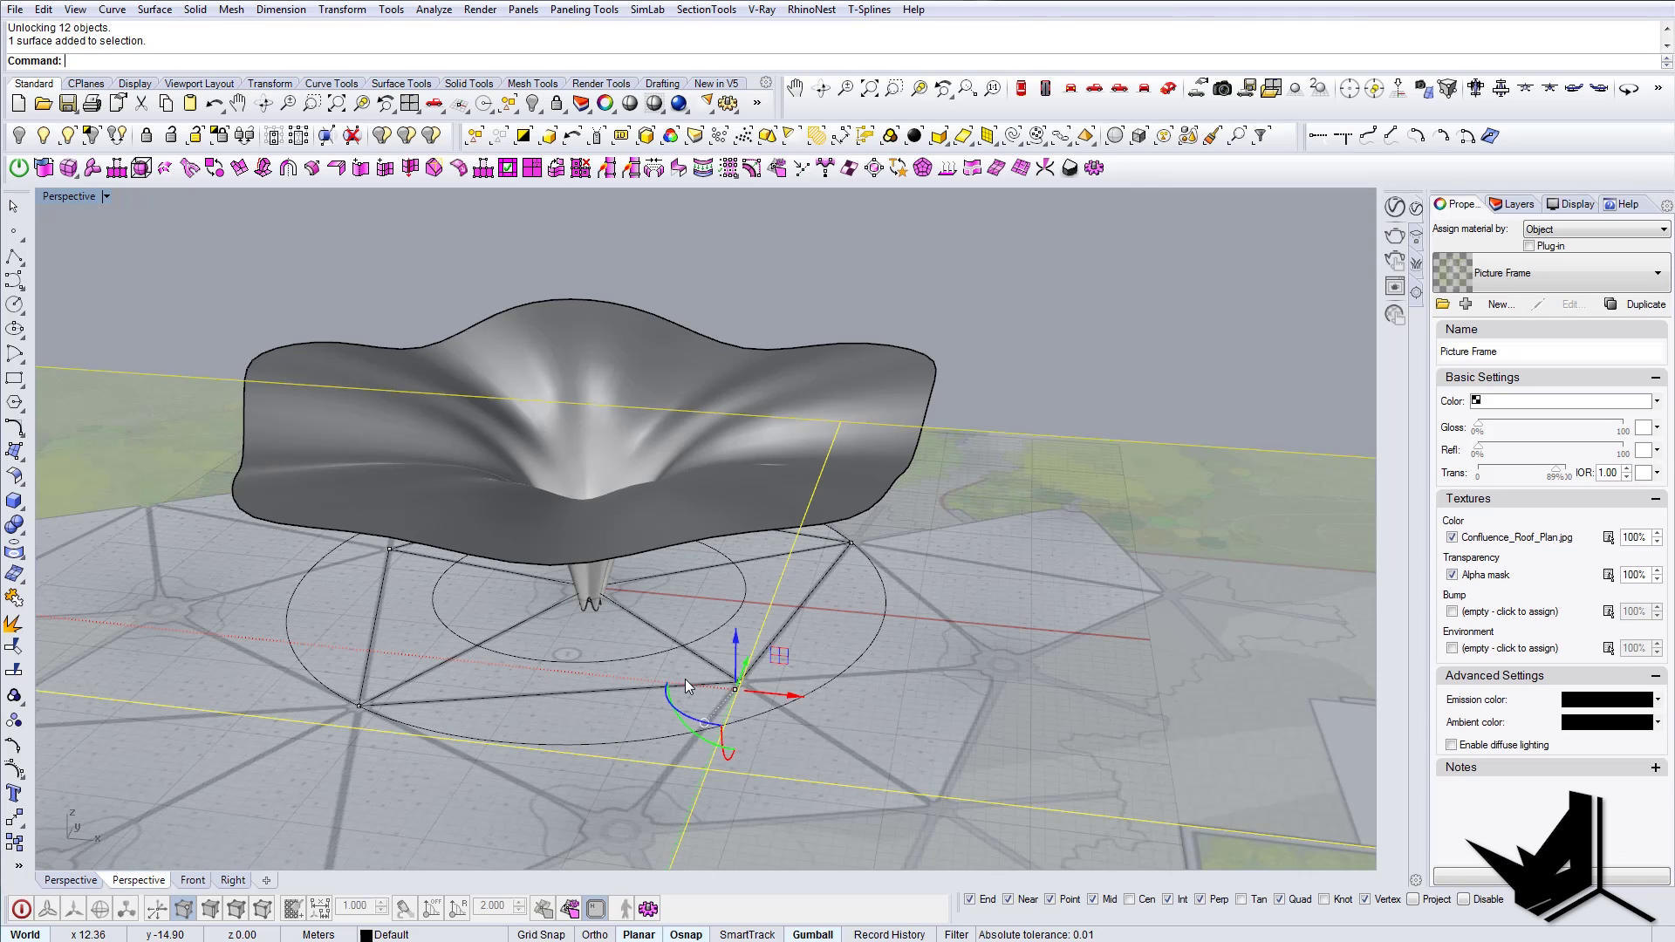
click(782, 647)
right_drag(767, 641, 688, 663)
click(688, 663)
right_drag(595, 567, 632, 624)
click(443, 559)
click(497, 610)
click(403, 559)
click(493, 616)
text(CB)
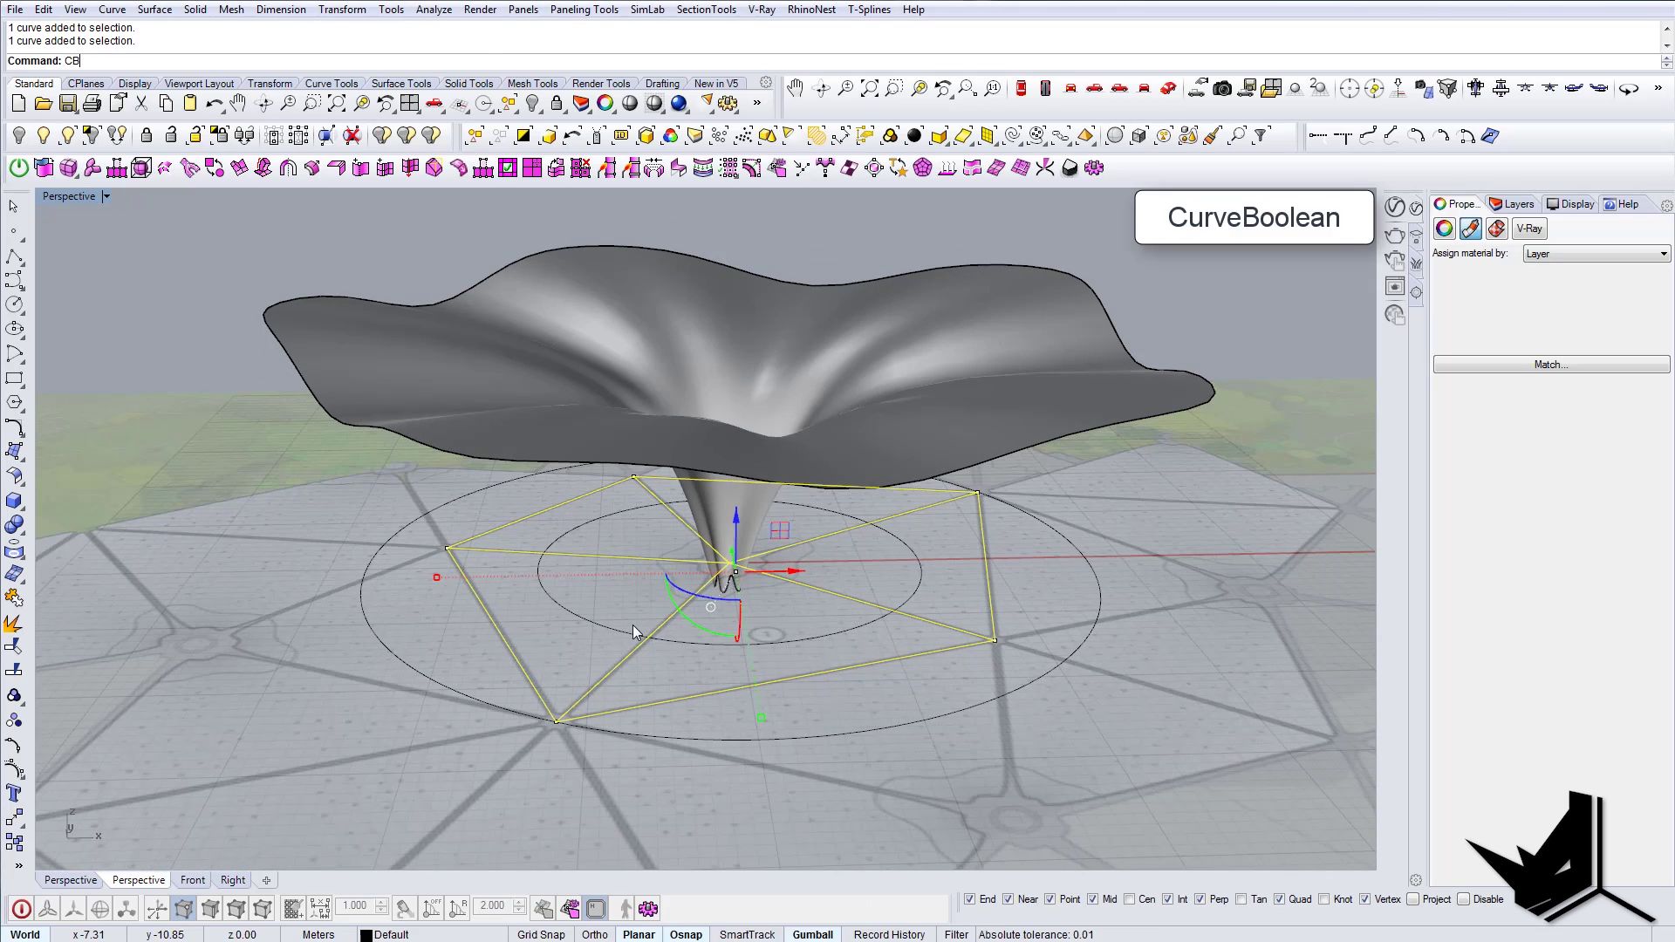
key(Return)
click(604, 615)
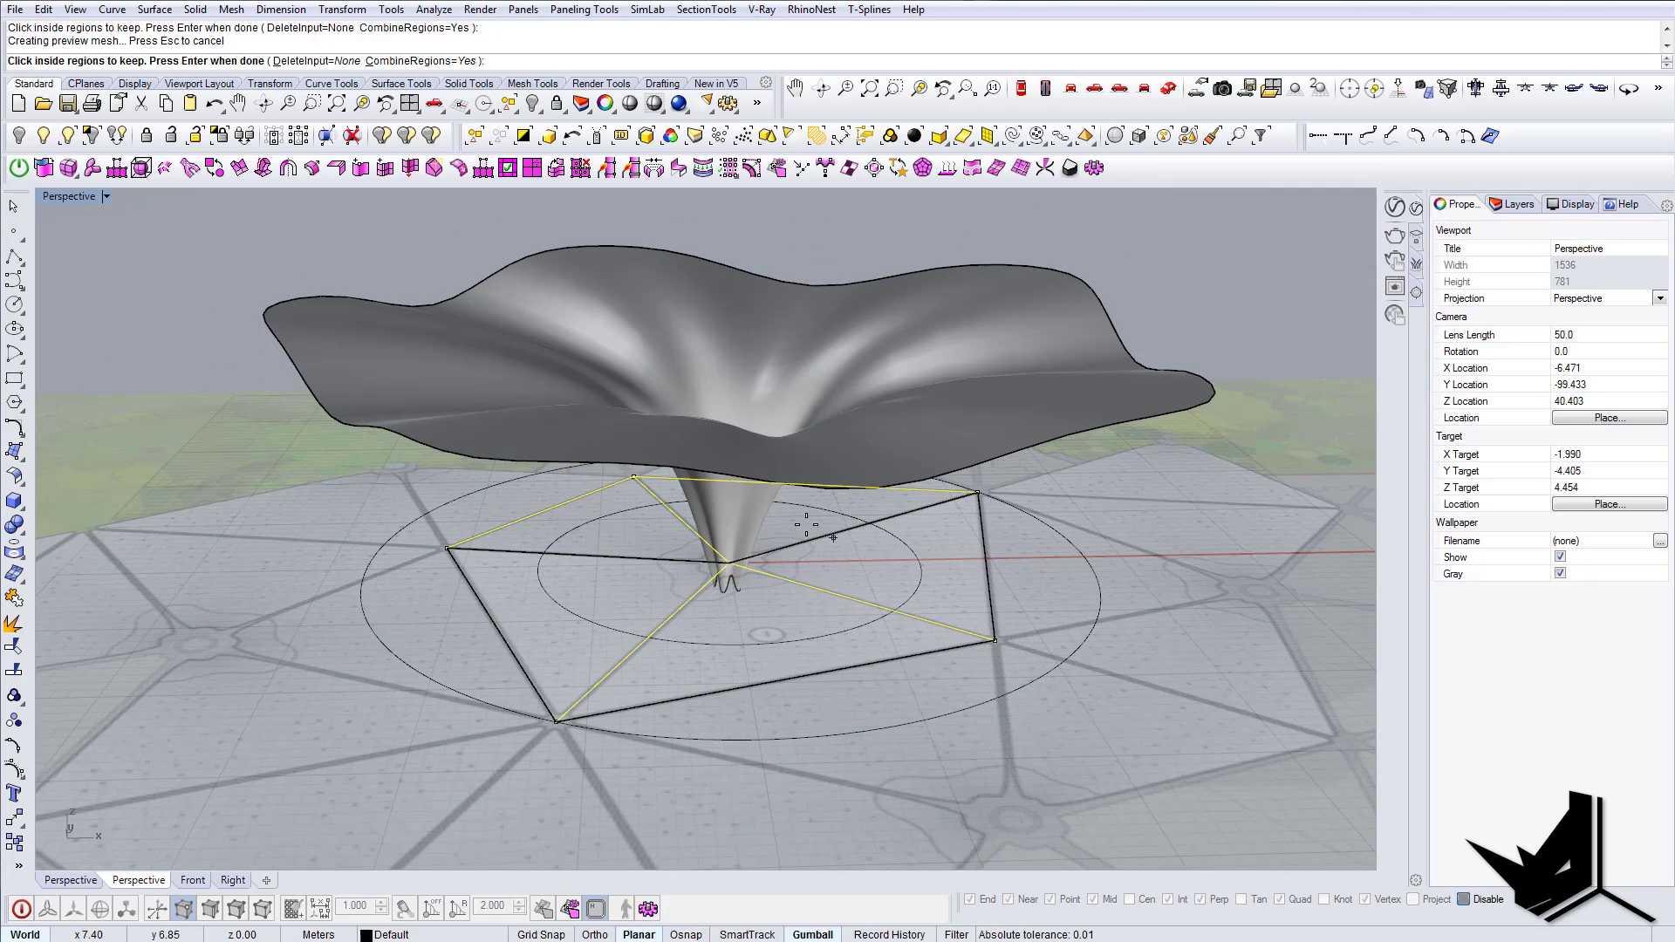
key(Return)
Step: Move the pentagonal outline straight up along Z to a position above the canopy
scroll(712, 609, down, 5)
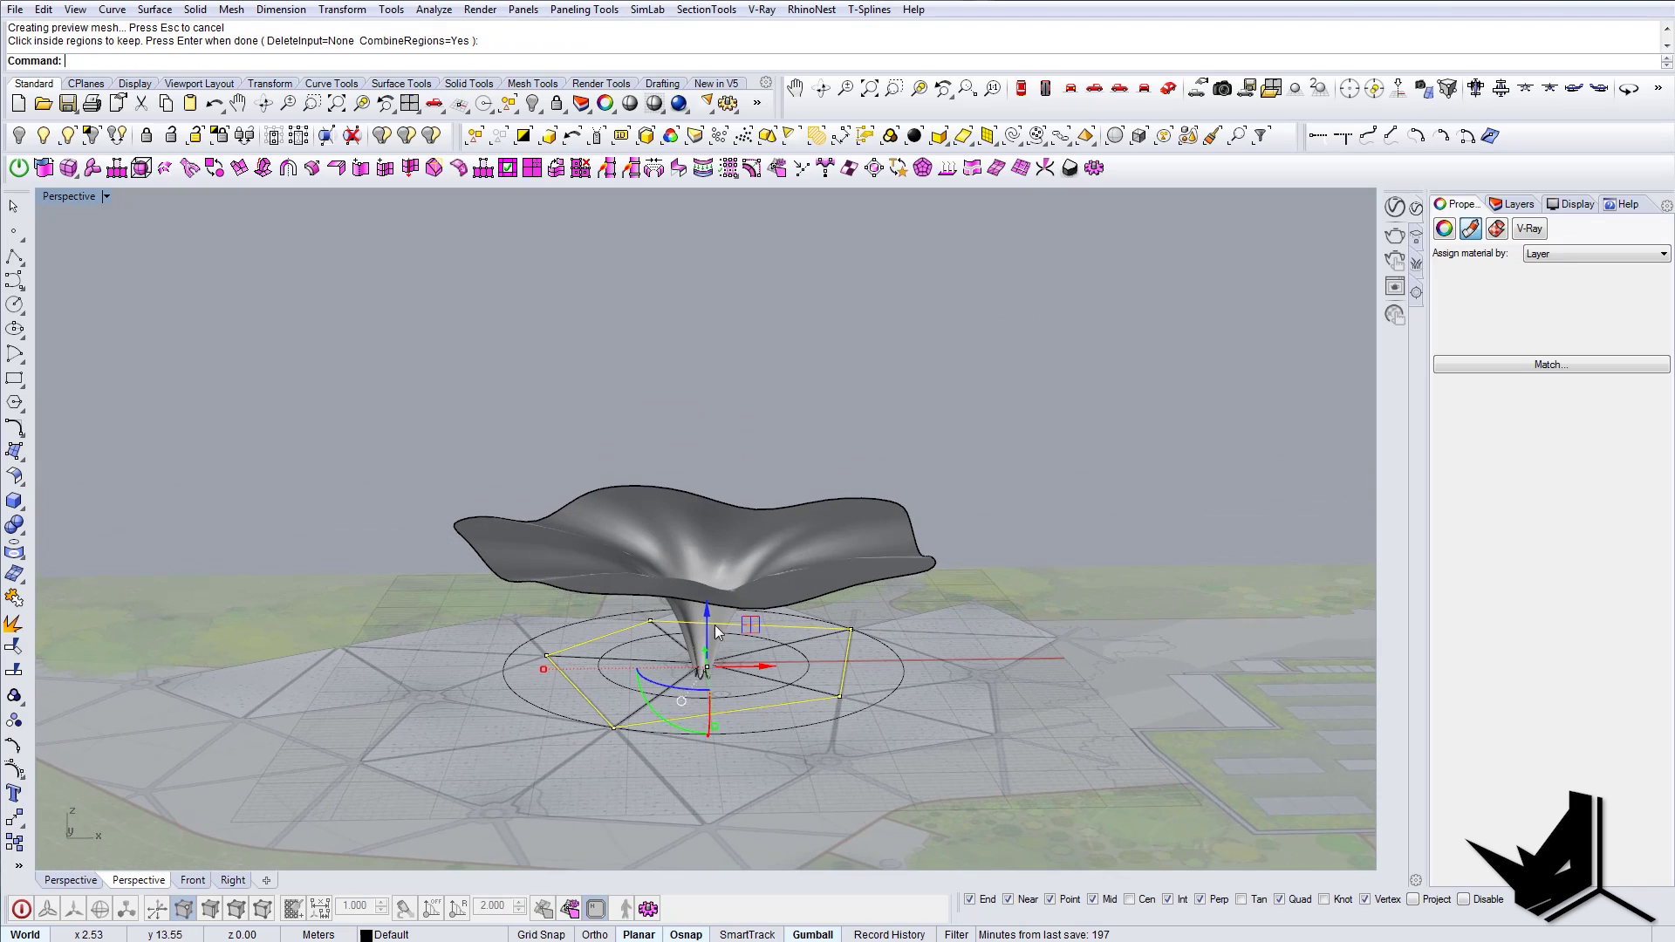
alt+drag(703, 509, 715, 330)
click(732, 407)
right_drag(735, 409, 733, 524)
key(Escape)
Step: Copy the funnel's T-spline surface in place
click(735, 525)
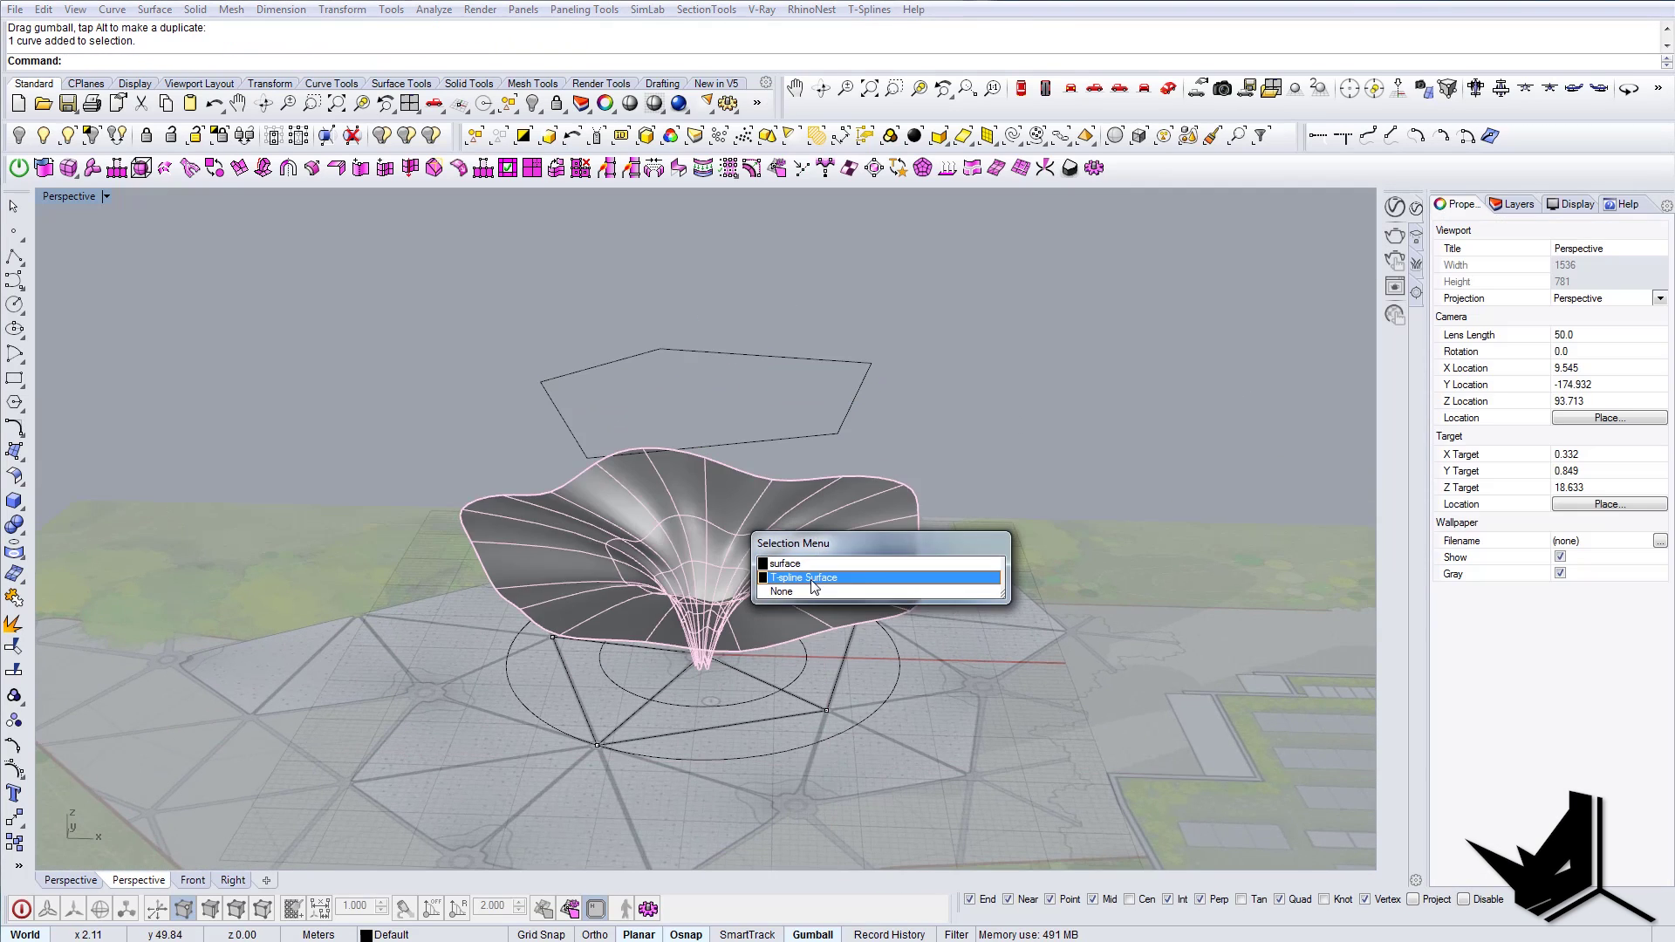
click(813, 579)
right_drag(855, 521, 909, 462)
click(1514, 202)
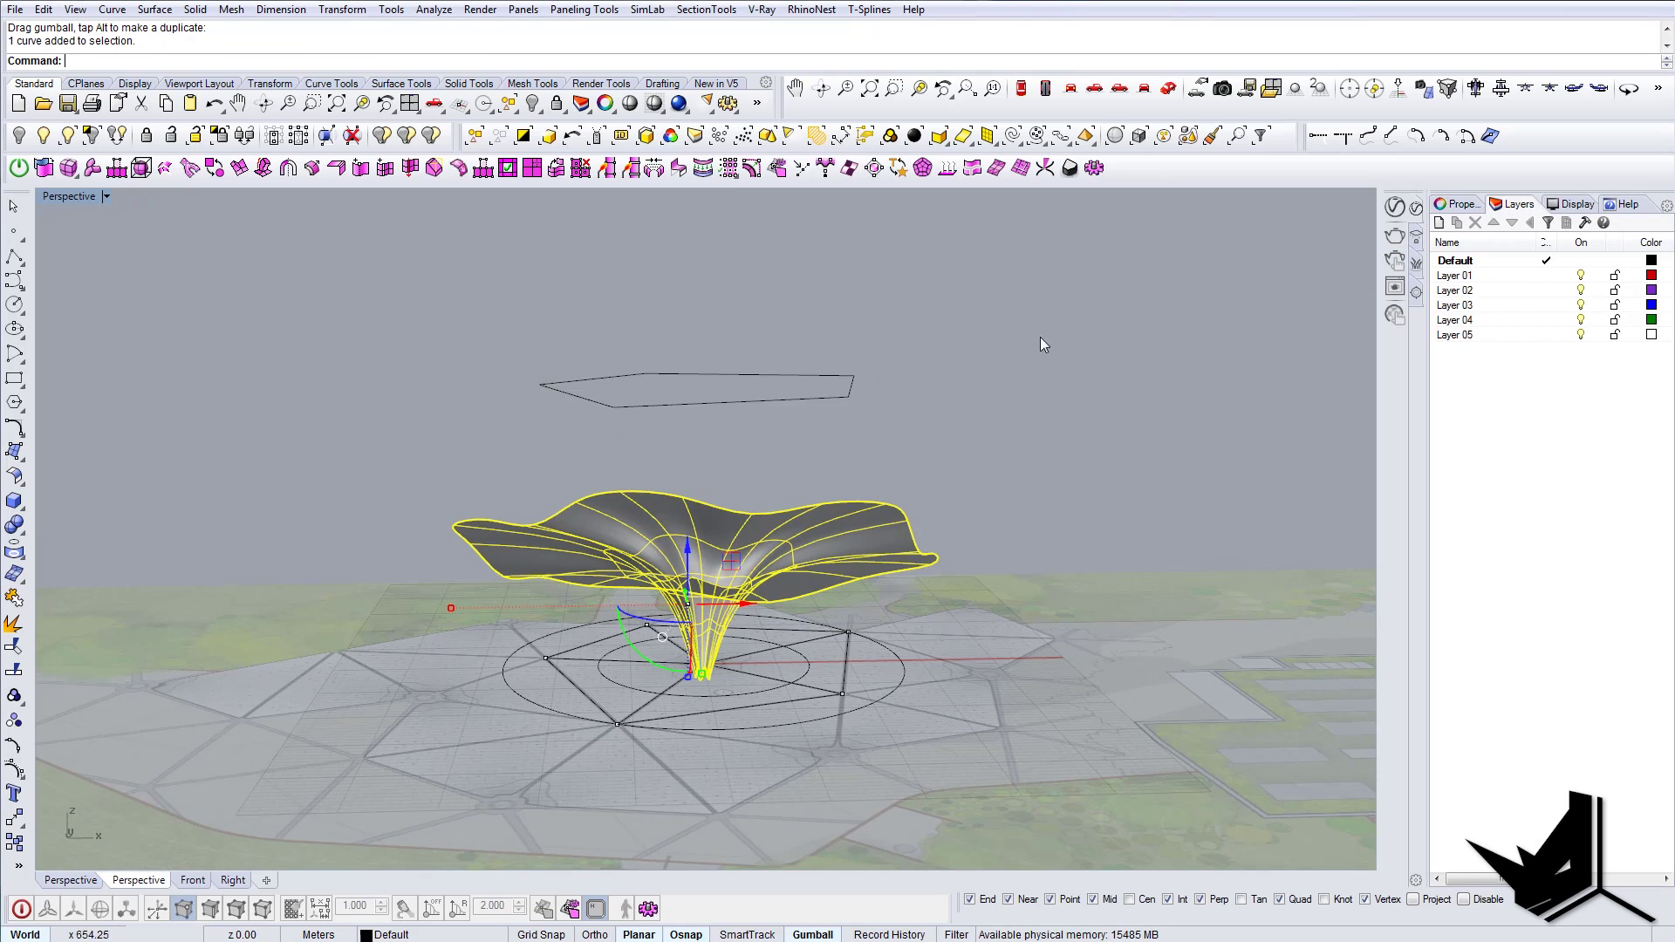
text(C)
key(Return)
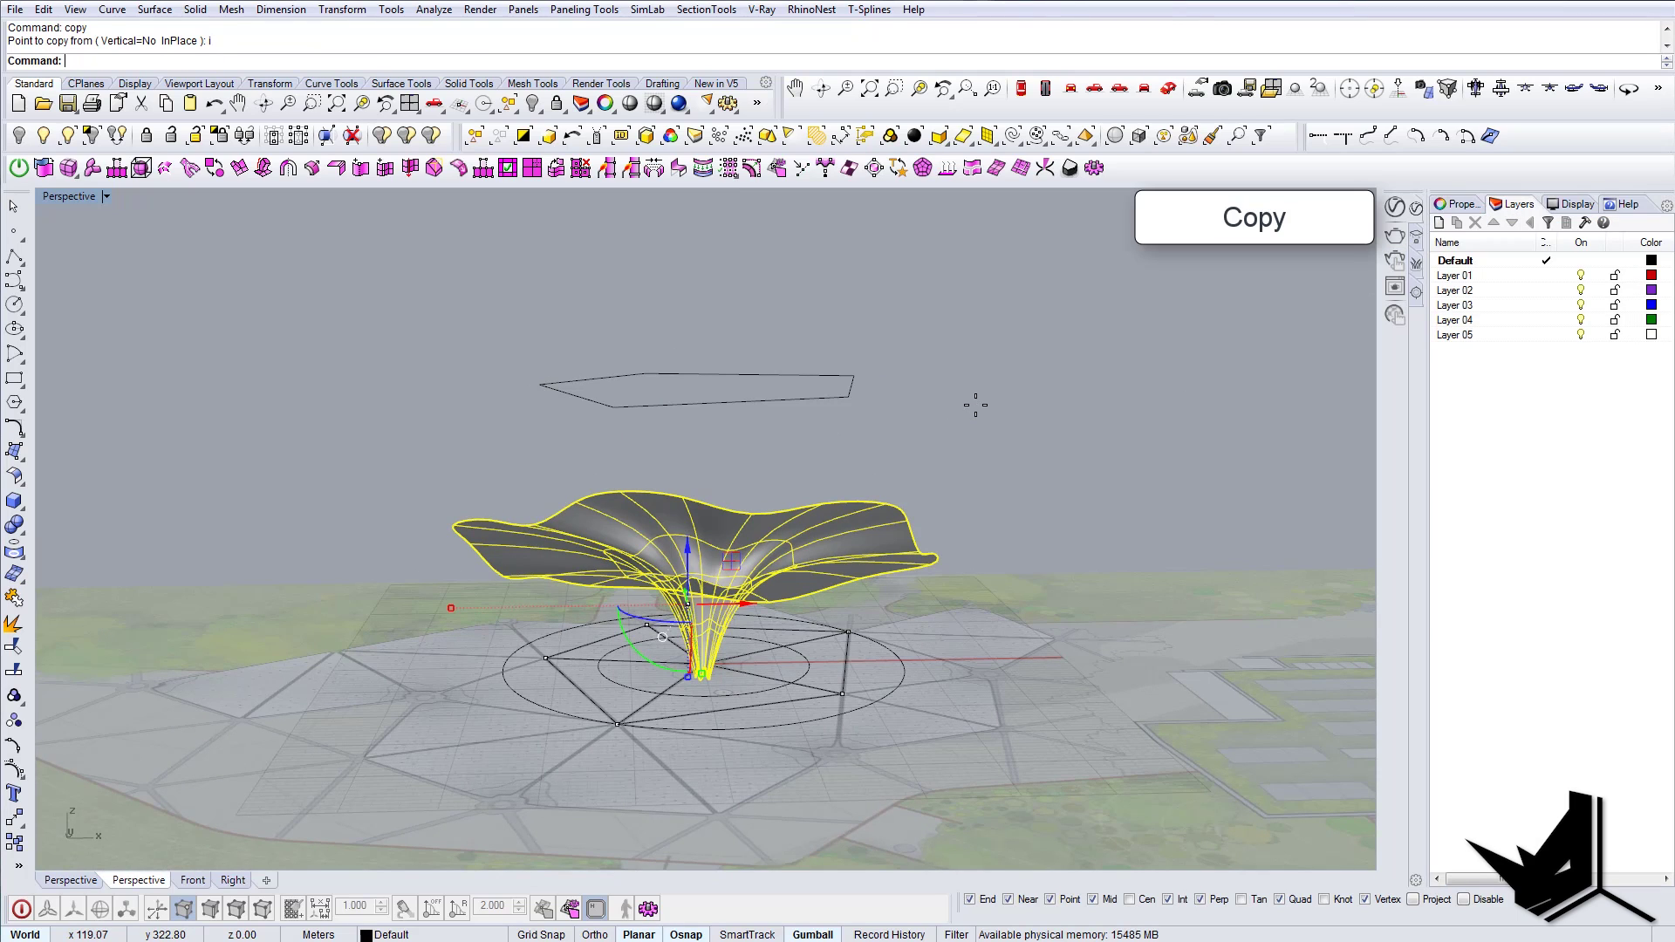
click(862, 516)
click(882, 566)
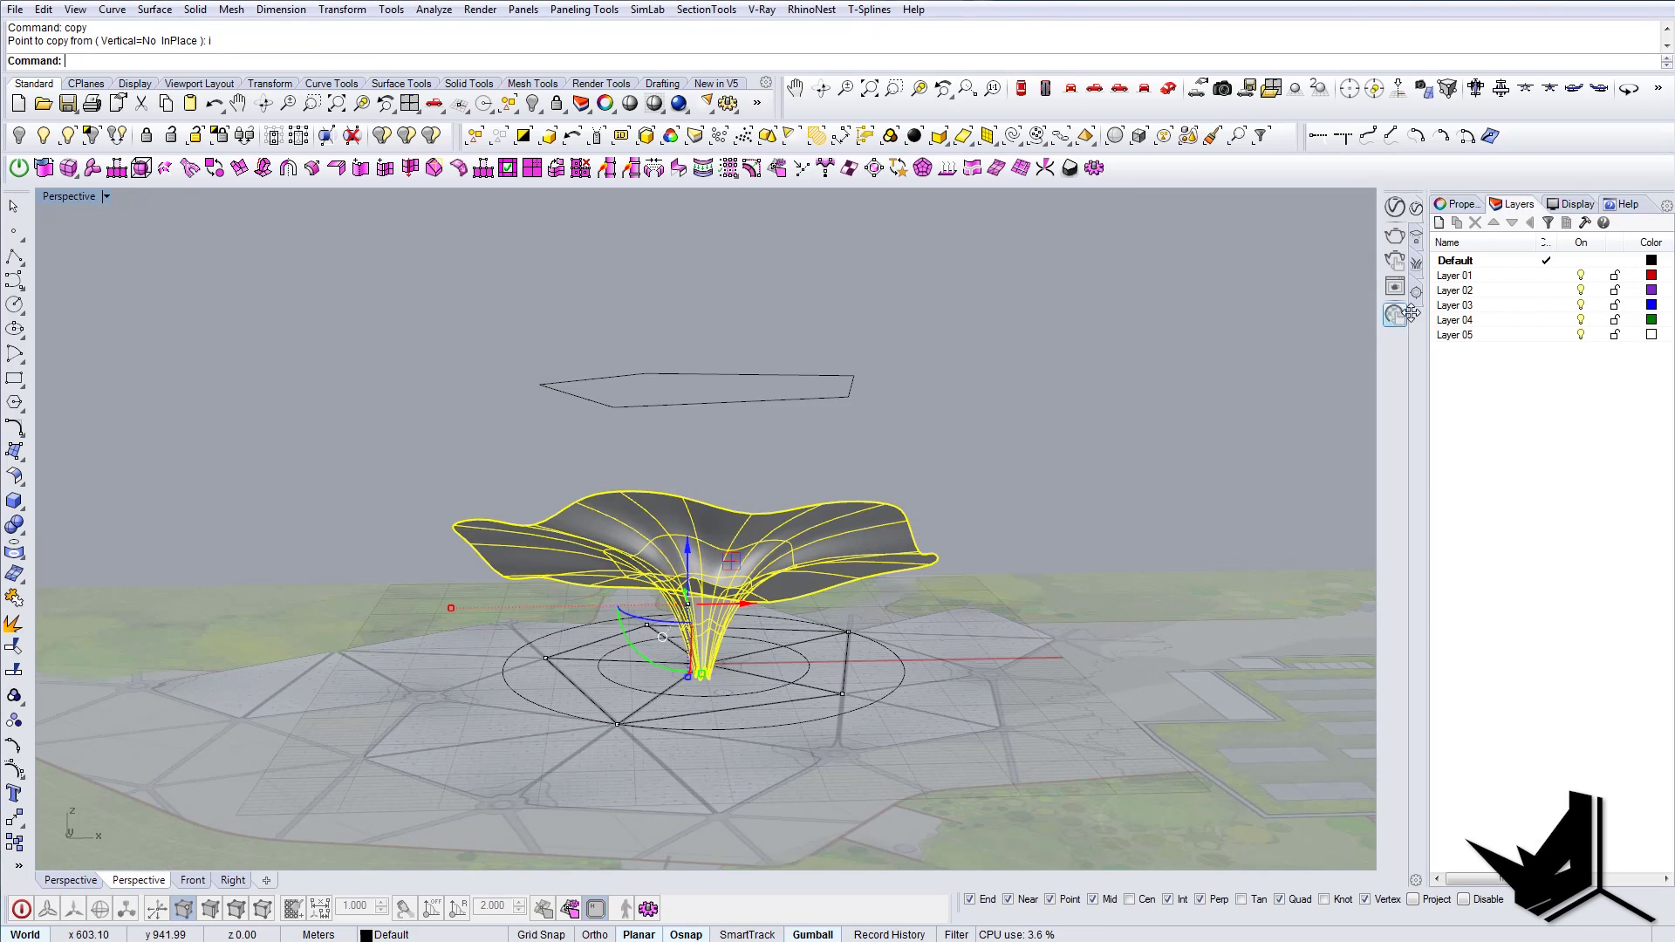
Step: Assign the selected T-spline funnel to Layer 03 and turn that layer off
right_click(1457, 305)
click(1528, 612)
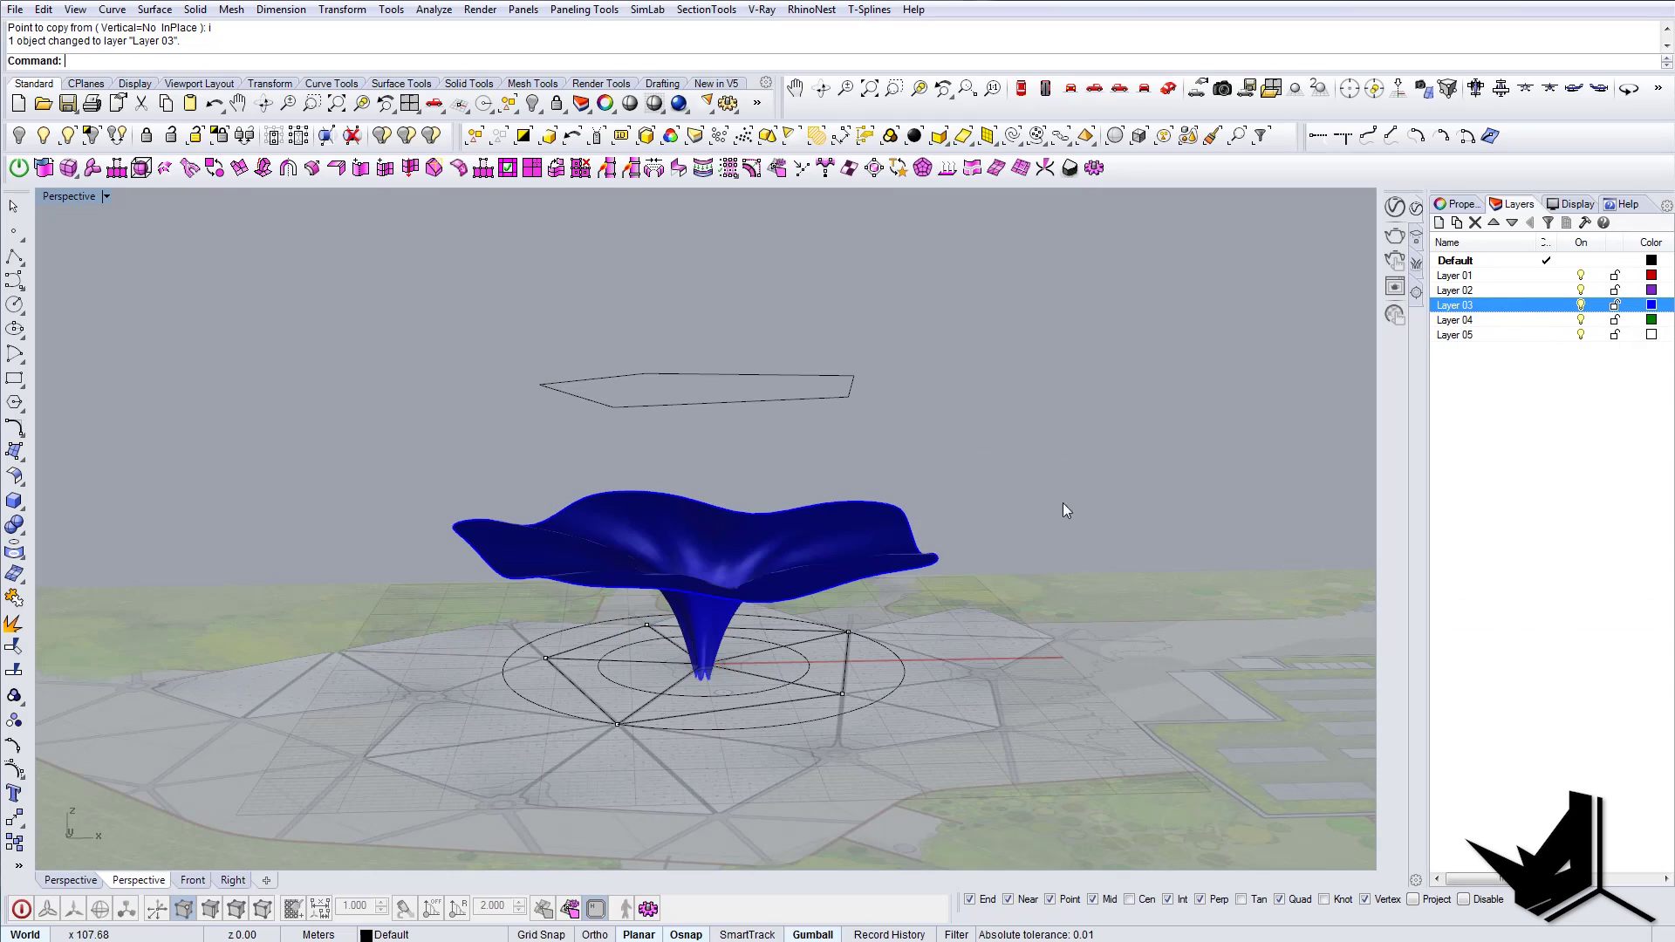
click(1582, 305)
right_drag(911, 466, 926, 503)
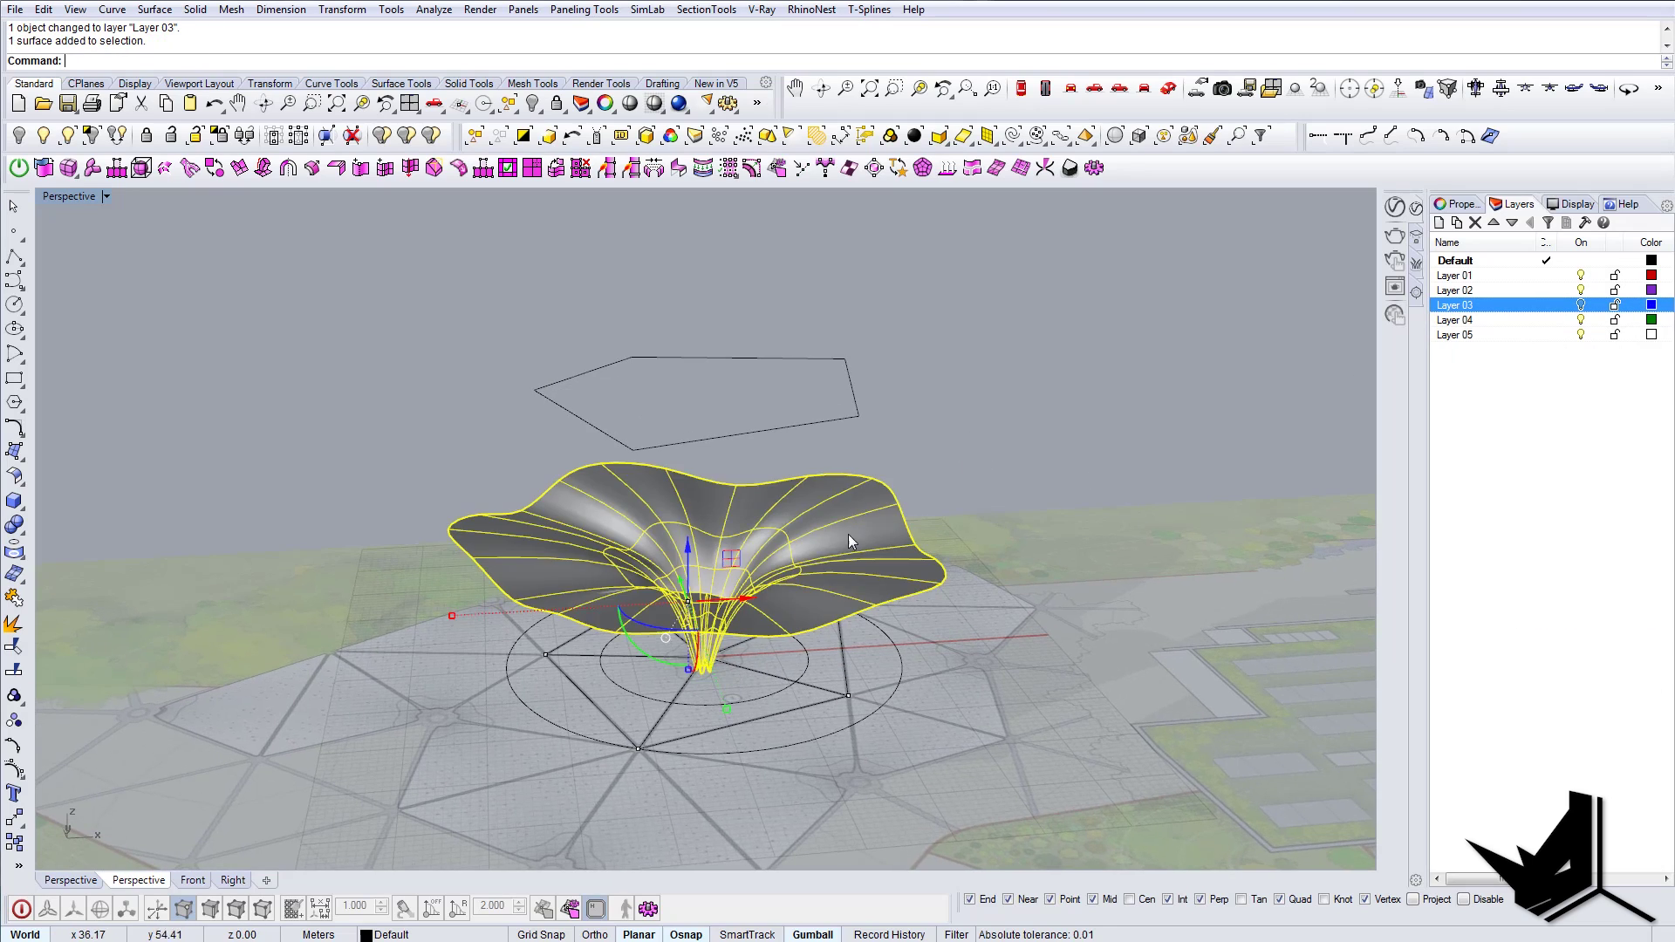
Step: Extrude the raised pentagonal outline straight down along Z so its walls pass fully through the canopy
right_drag(848, 541, 724, 536)
right_drag(567, 515, 1002, 406)
click(643, 562)
key(Escape)
scroll(820, 302, down, 4)
click(819, 302)
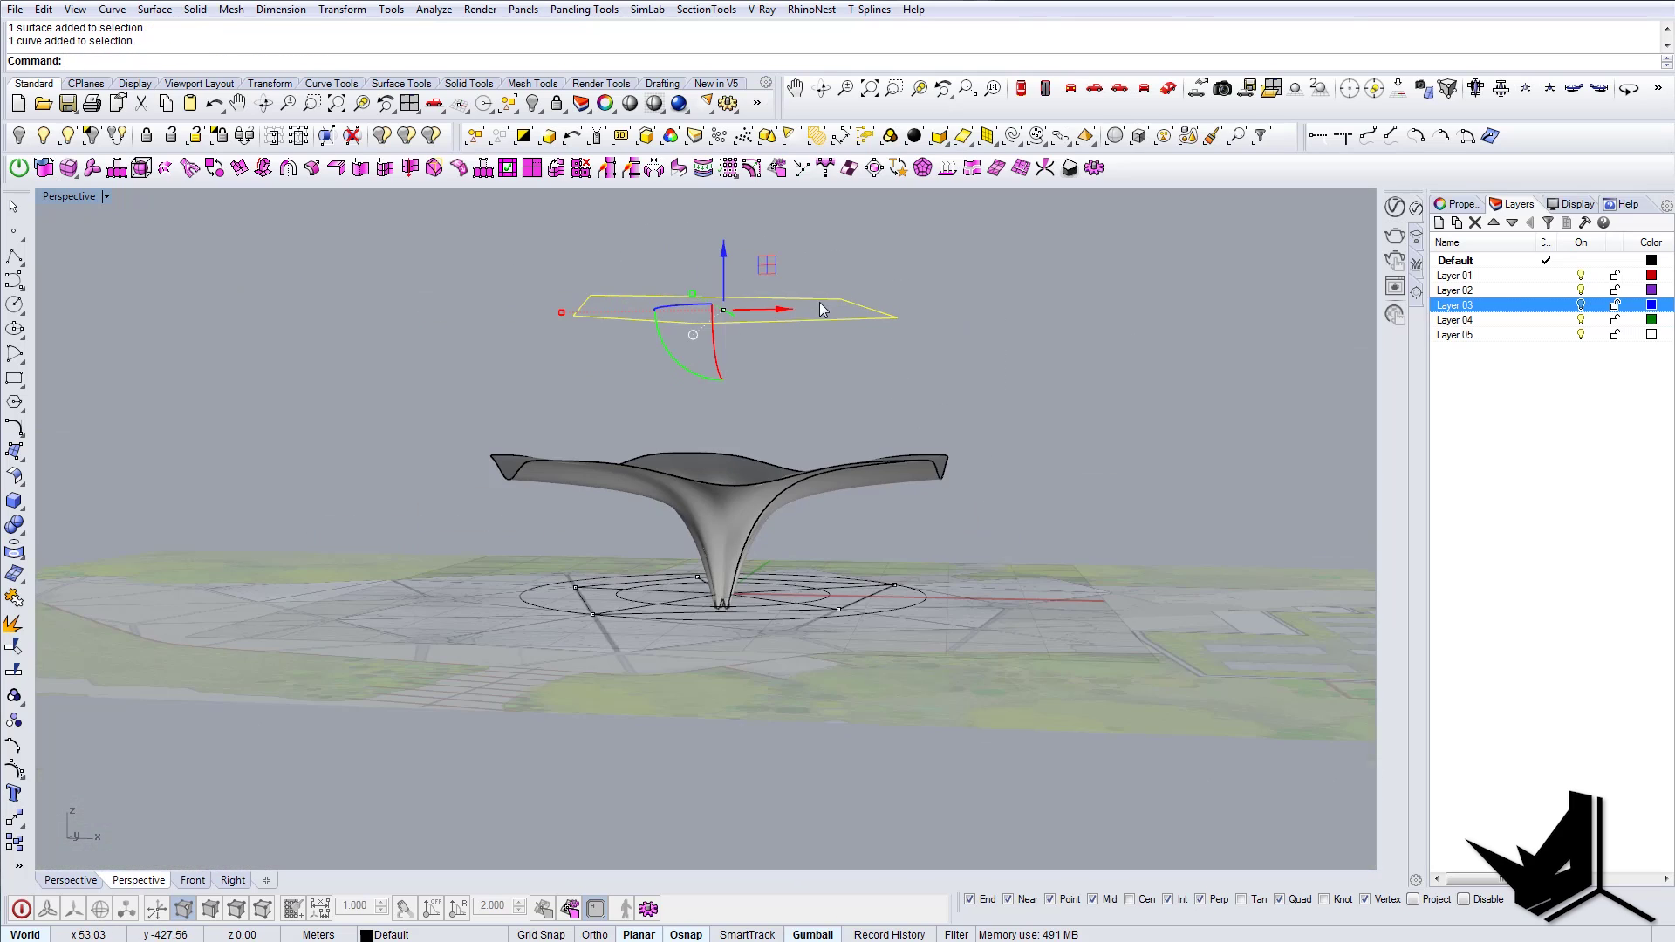
ctrl+alt+drag(724, 247, 757, 640)
right_drag(743, 493, 810, 565)
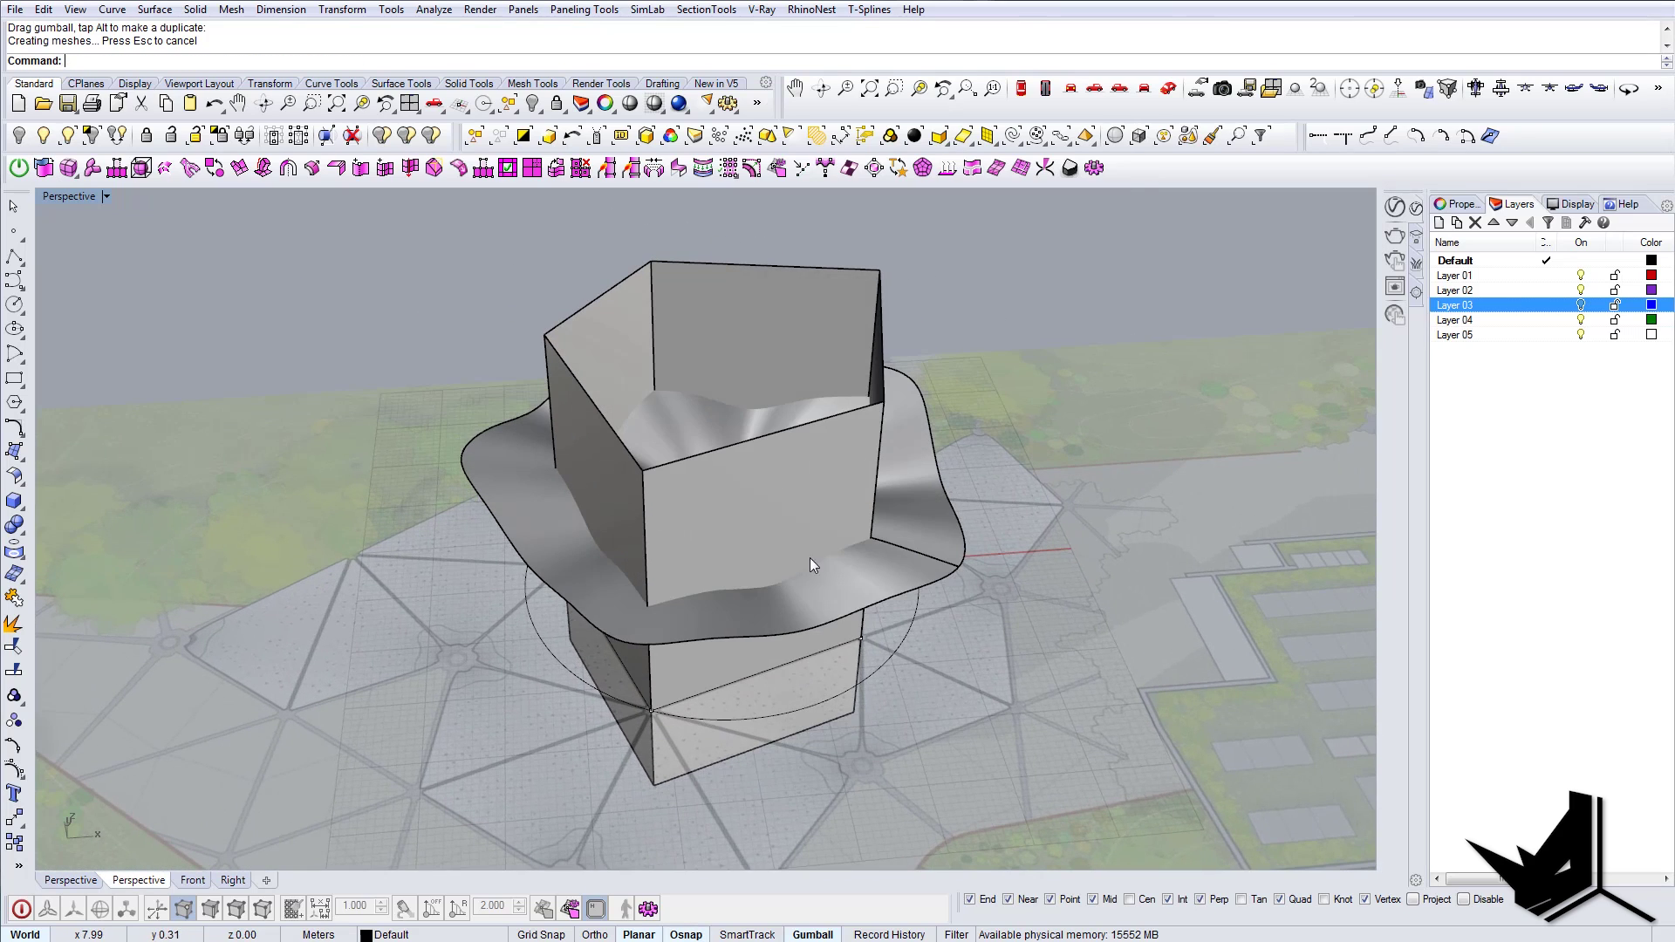
Step: Split the canopy surface using the extruded pentagonal walls as the cutting object
text(Split)
key(Return)
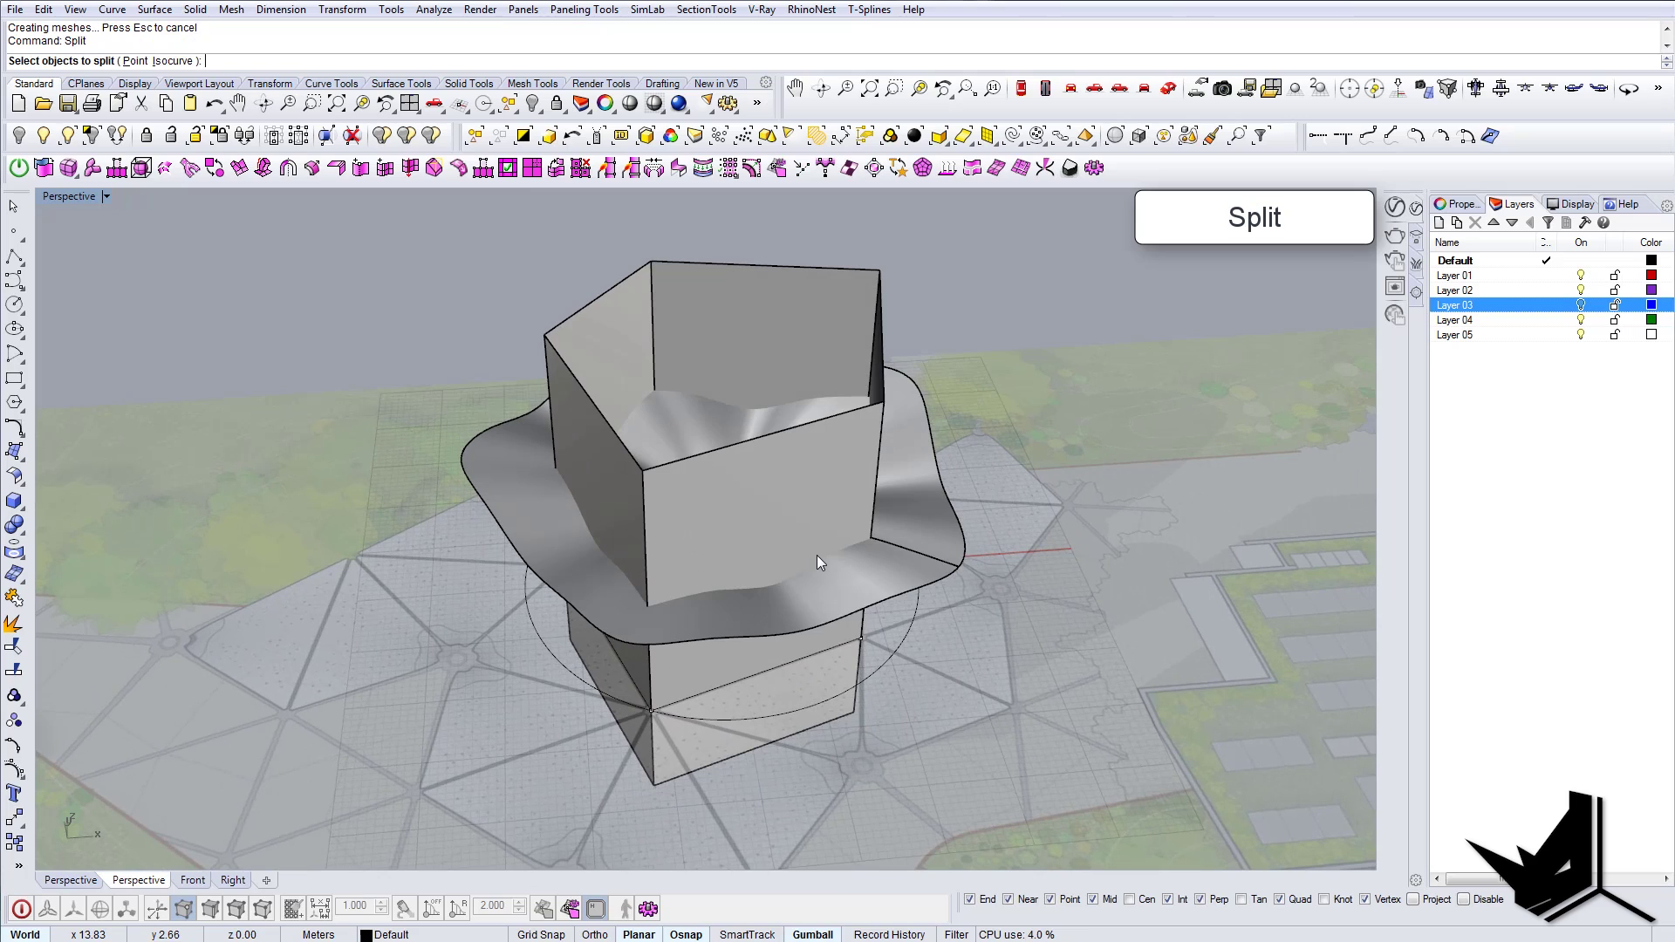
click(922, 487)
right_drag(921, 487, 851, 462)
key(Return)
click(843, 363)
key(Return)
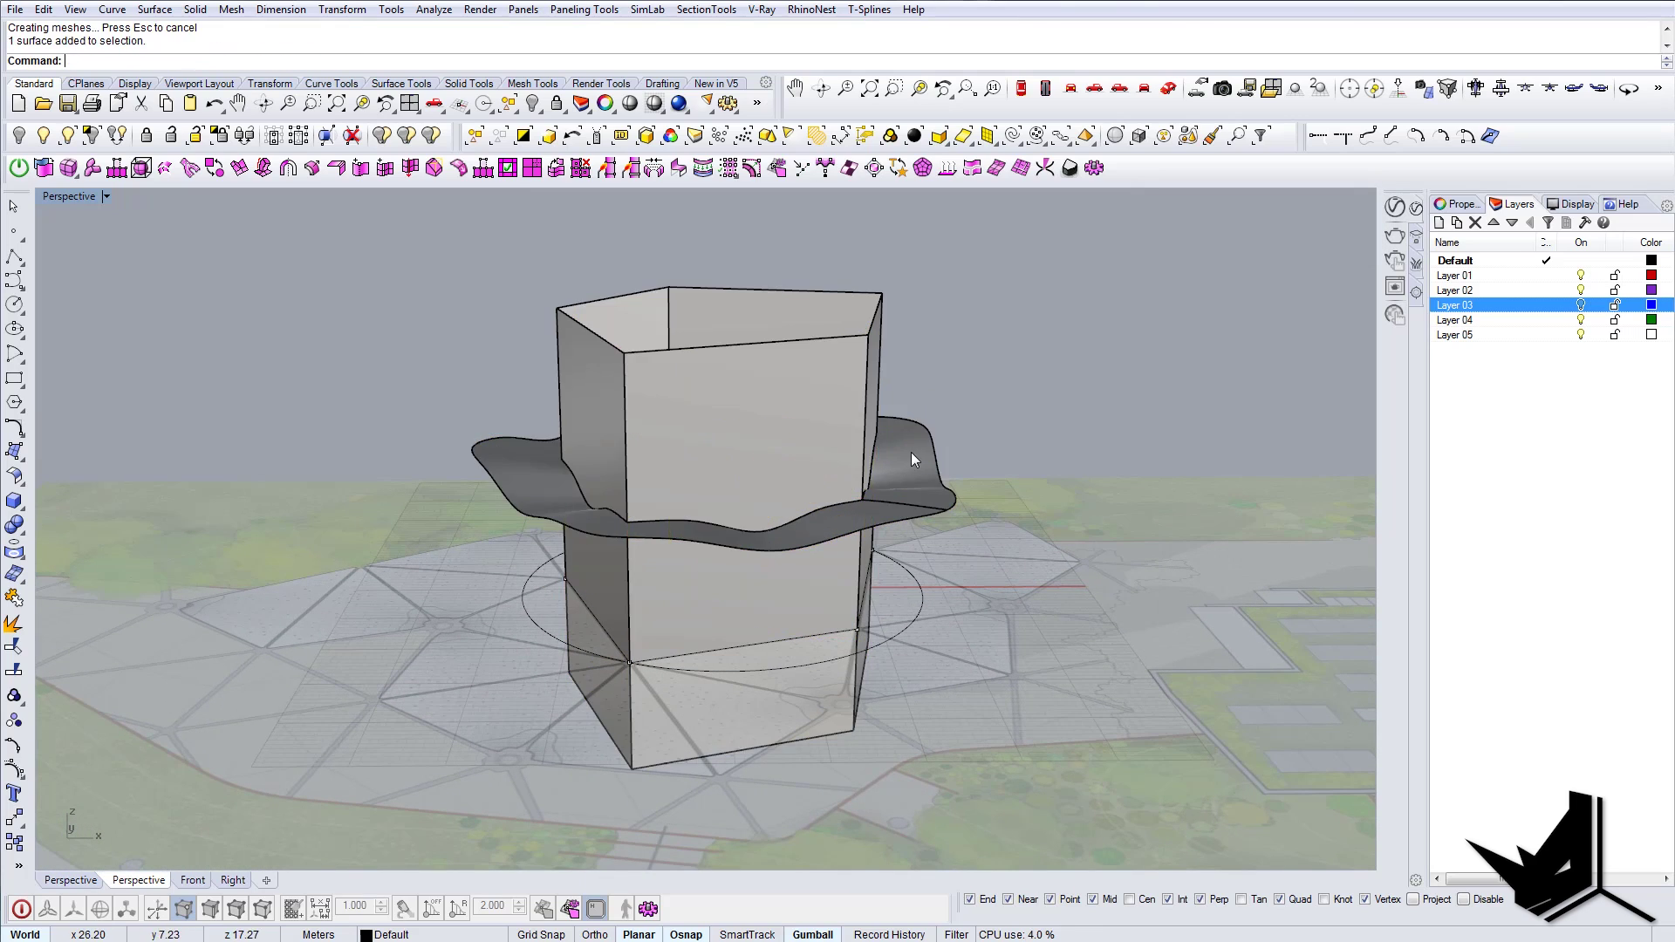
Step: Delete the canopy's outer piece, the extruded walls and the pentagonal outline above it
click(851, 382)
key(Delete)
right_drag(851, 382, 850, 452)
click(851, 353)
key(Delete)
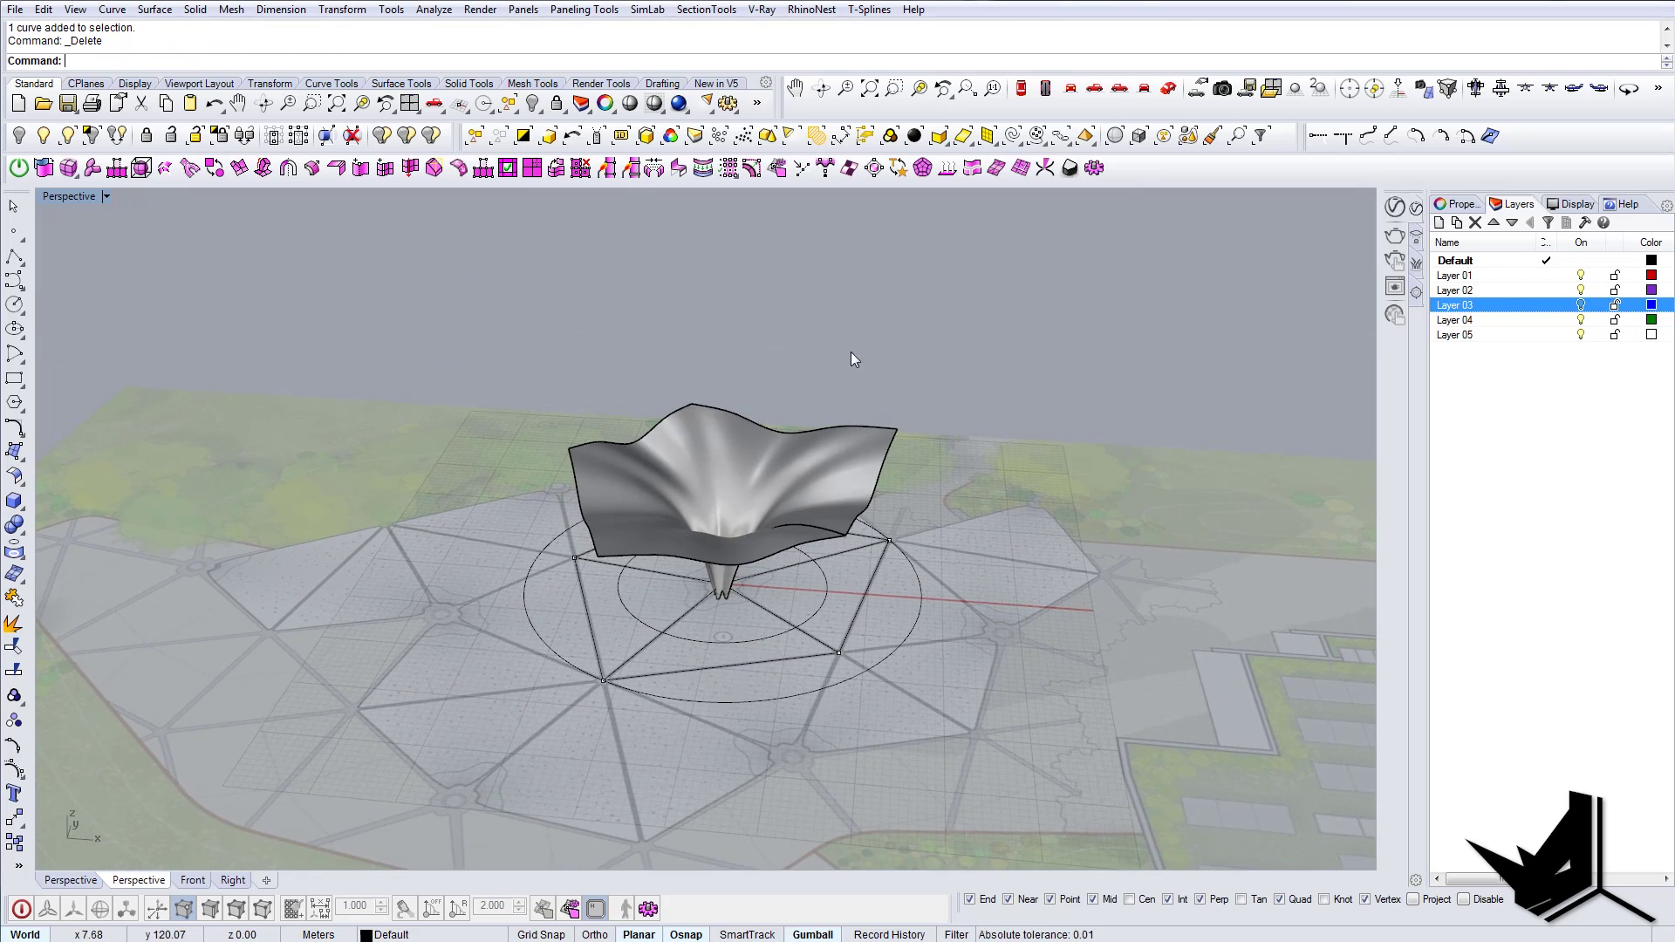
Step: Hide the roof plan picture on the ground
right_drag(851, 353, 703, 744)
click(703, 743)
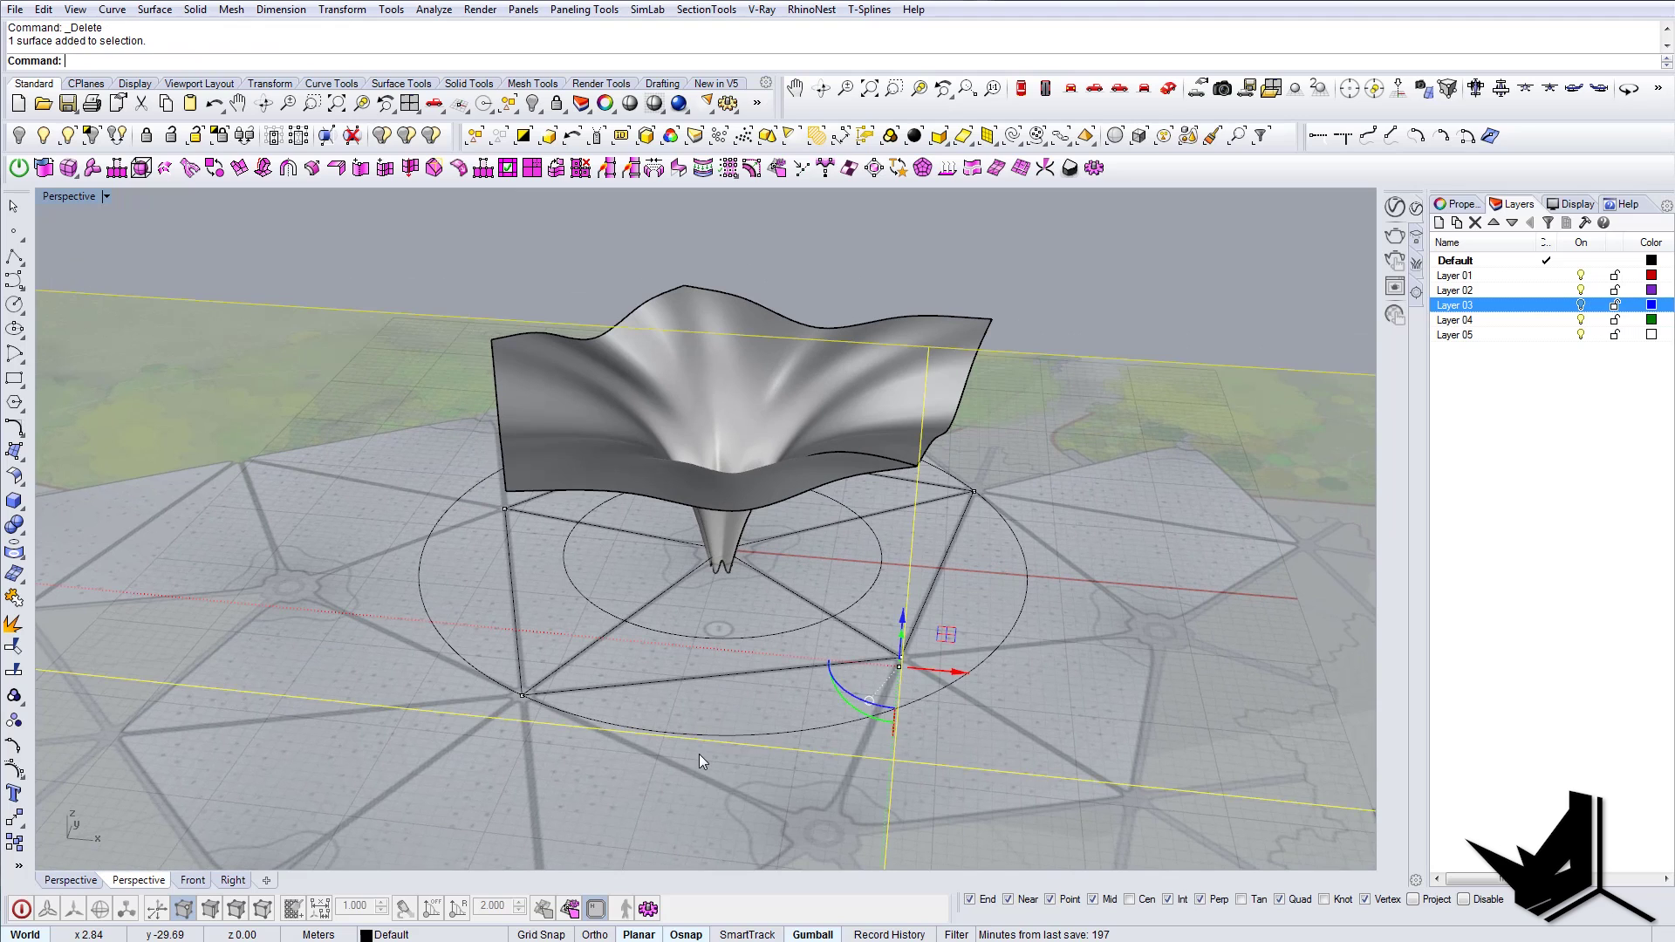
click(20, 135)
right_drag(126, 223, 705, 696)
Step: Offset the five triangular plan curves around the stem inward by 0.1 with sharp corners
scroll(656, 732, up, 4)
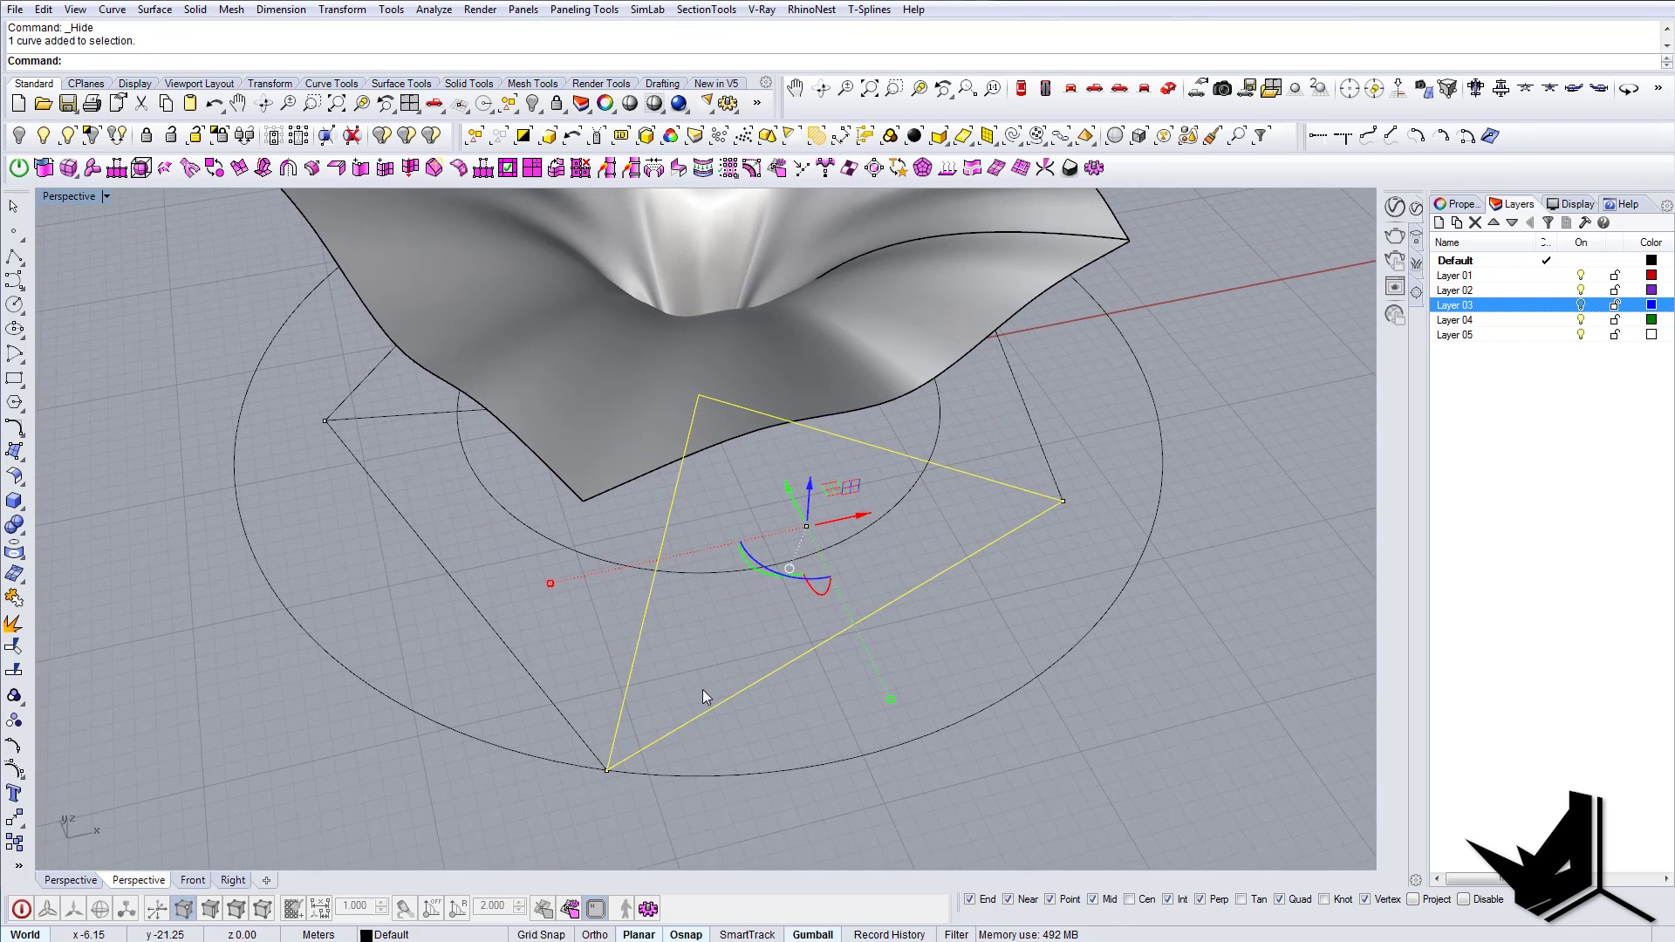
text(O)
key(Return)
scroll(699, 689, up, 3)
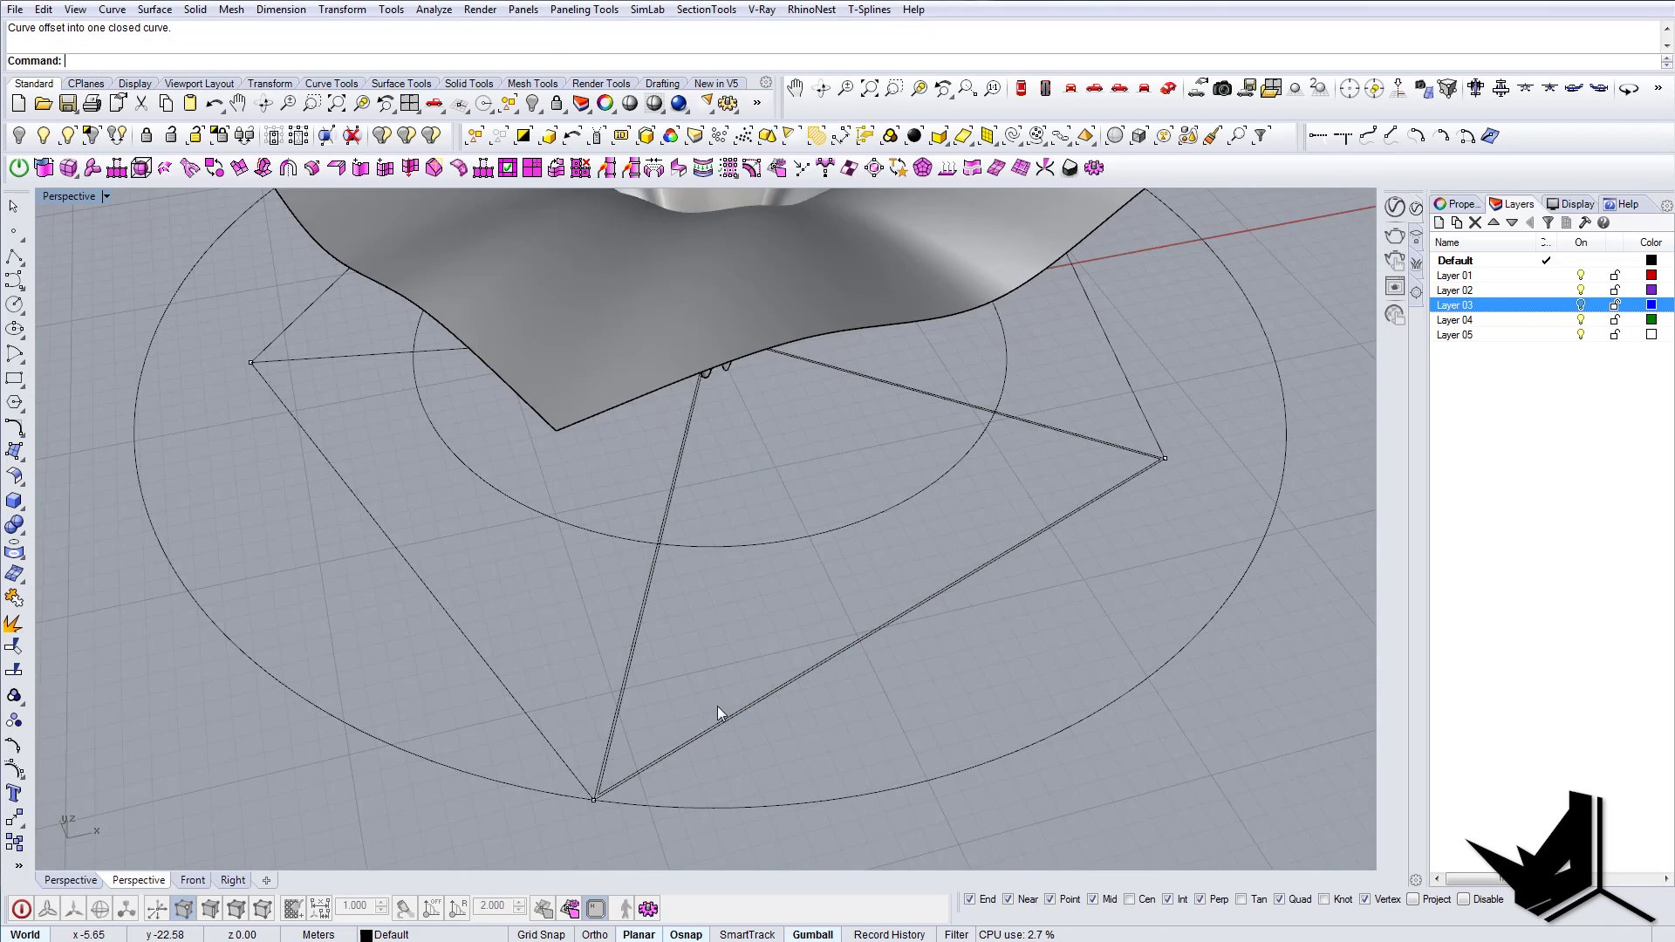
right_drag(717, 705, 913, 676)
click(611, 745)
click(671, 709)
scroll(680, 716, up, 5)
scroll(681, 716, down, 6)
scroll(464, 693, up, 5)
right_drag(464, 693, 646, 665)
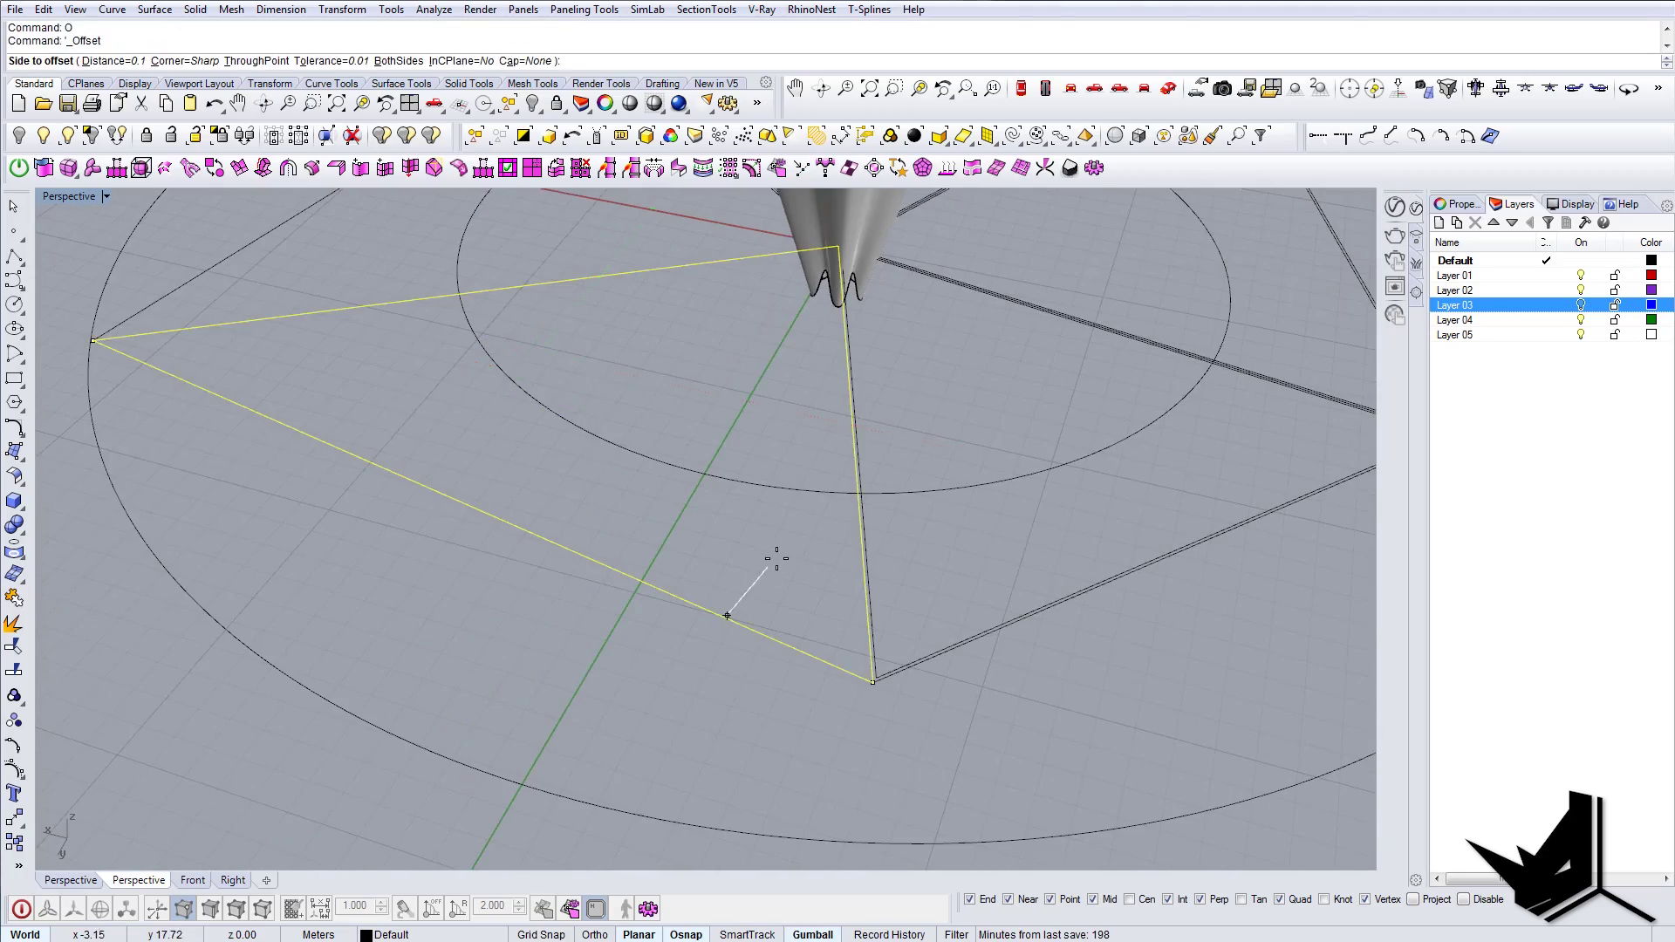
click(774, 561)
right_drag(614, 604, 695, 614)
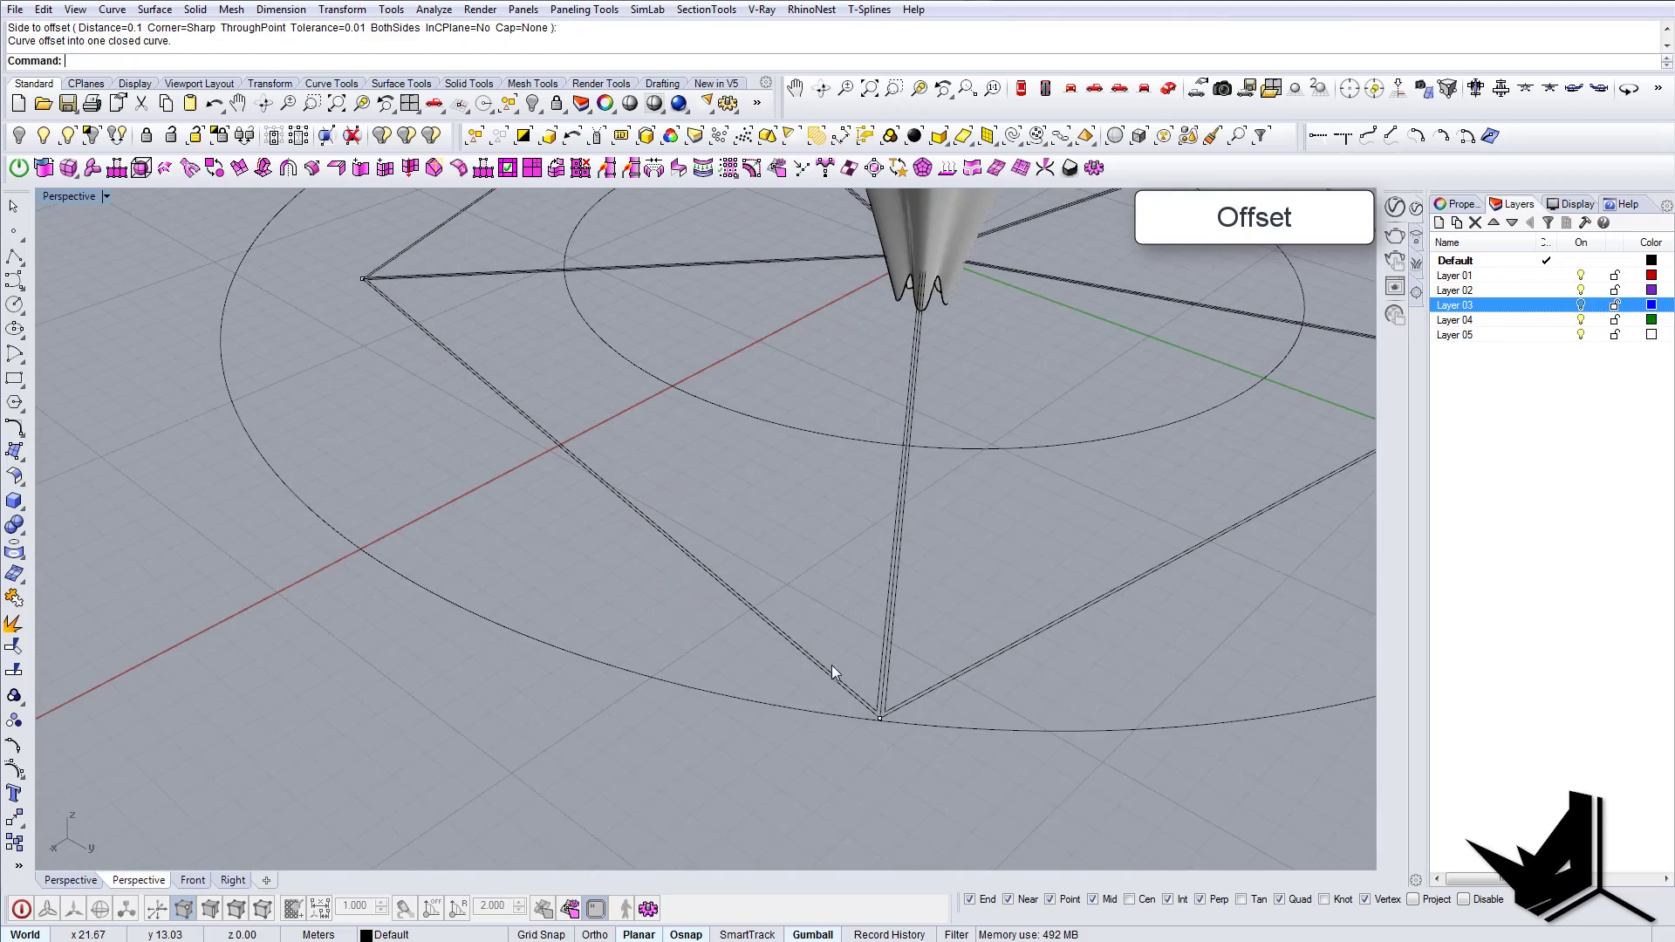
Step: Copy the five inset triangles straight down below the ground and extrude the copies upward past the top of the canopy
click(830, 665)
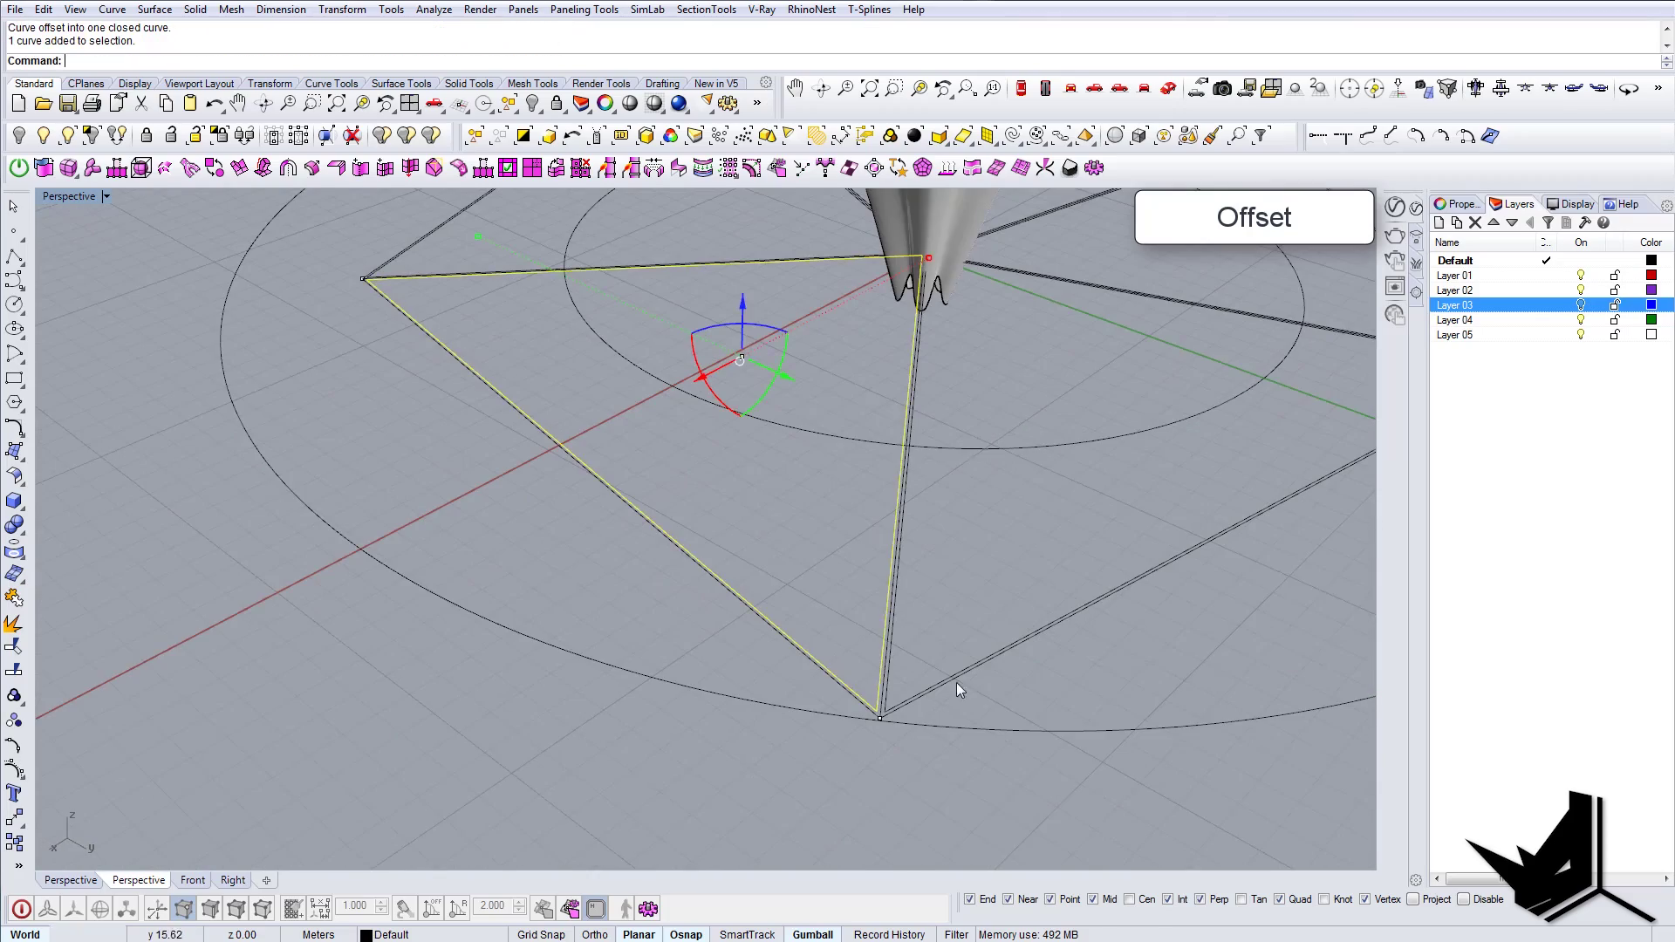
scroll(883, 699, up, 6)
shift+click(882, 698)
scroll(882, 698, down, 6)
right_drag(1161, 715, 850, 714)
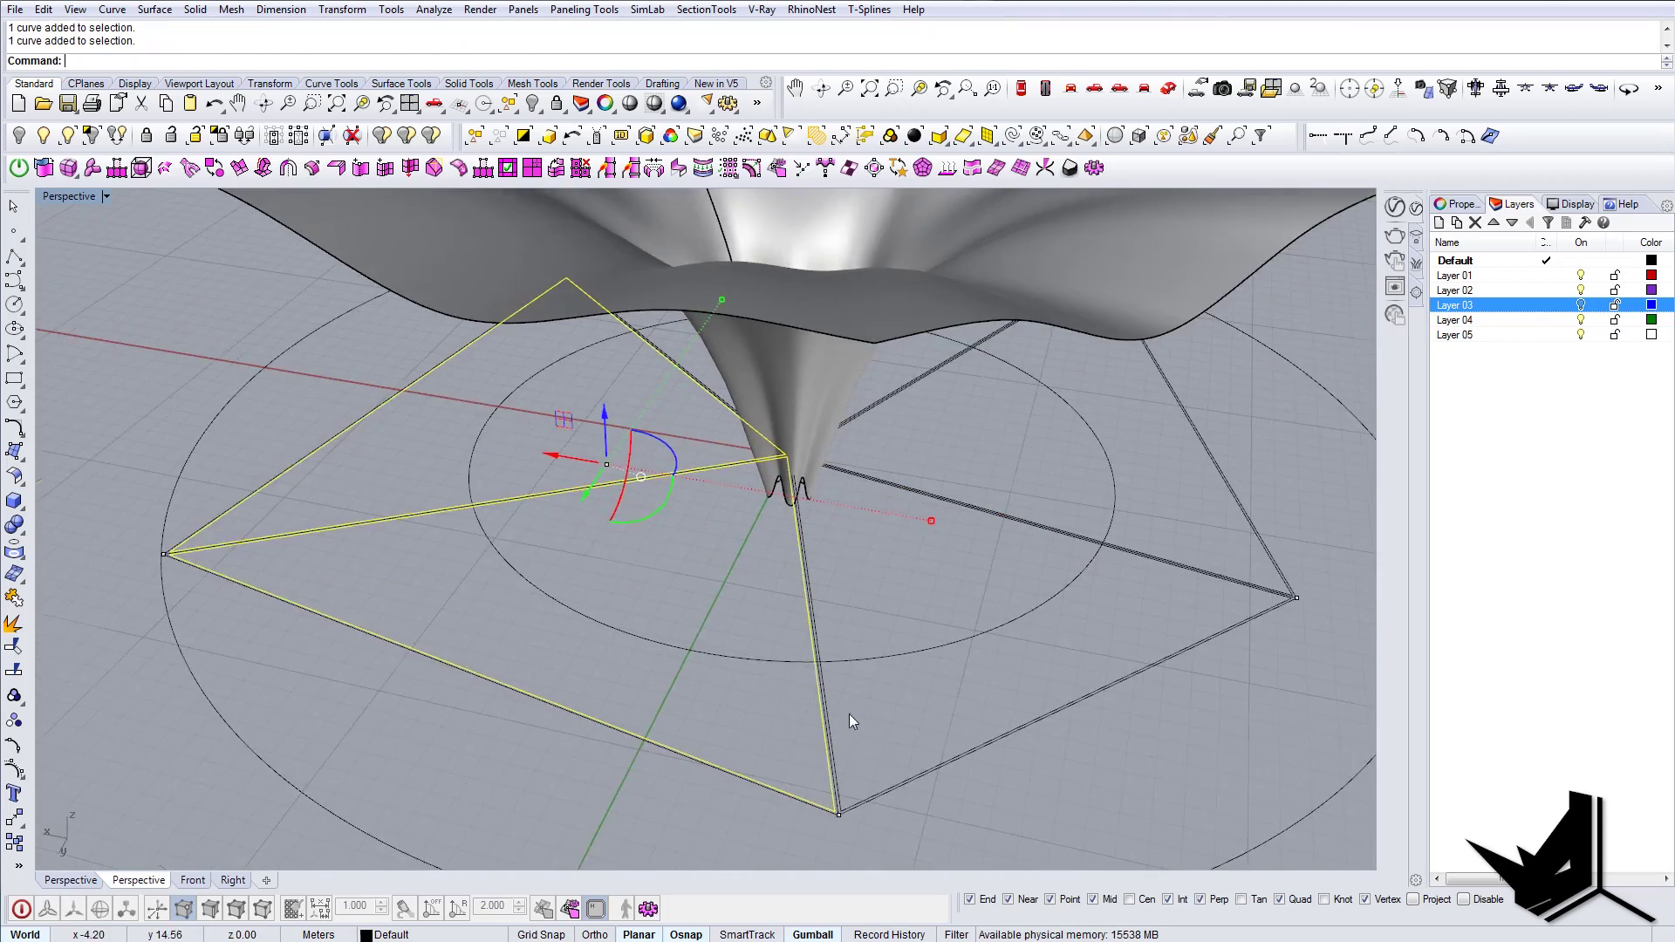
scroll(850, 714, up, 2)
shift+click(840, 774)
right_drag(1036, 692, 1074, 646)
scroll(698, 631, down, 10)
right_drag(688, 632, 725, 559)
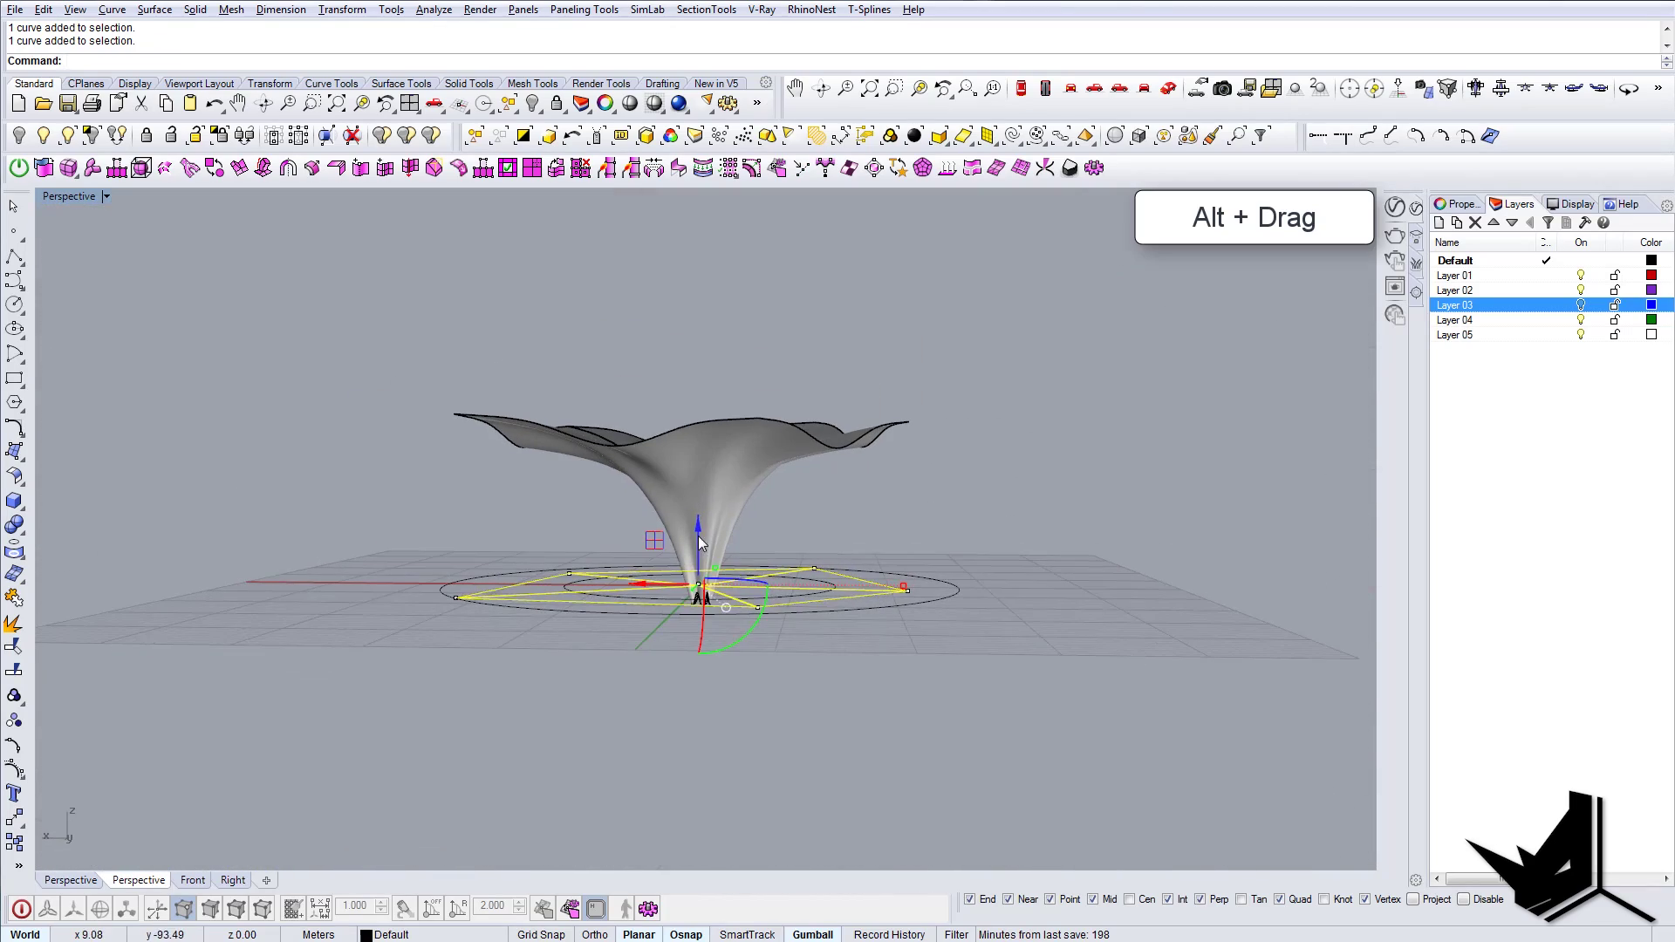
ctrl+drag(699, 696, 697, 278)
right_drag(698, 375, 764, 473)
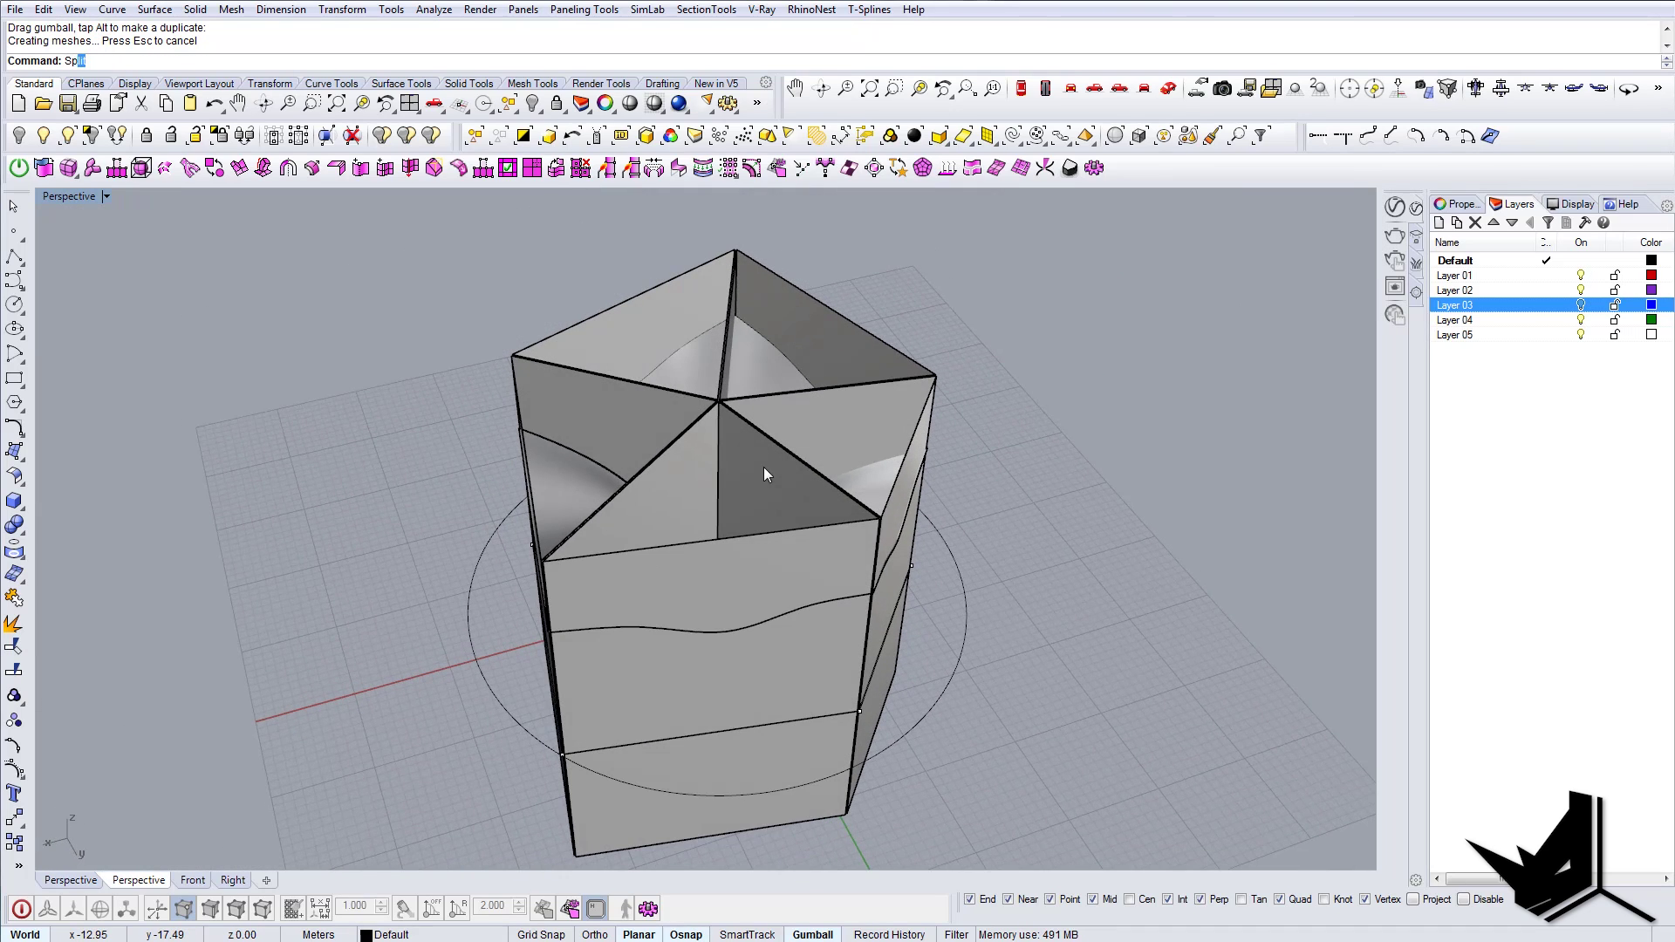
Step: Split the canopy surface with the five triangular extrusions, and delete those extrusions
text(lit)
key(Return)
click(767, 376)
right_drag(766, 376, 775, 254)
key(Return)
drag(1045, 365, 432, 316)
key(Return)
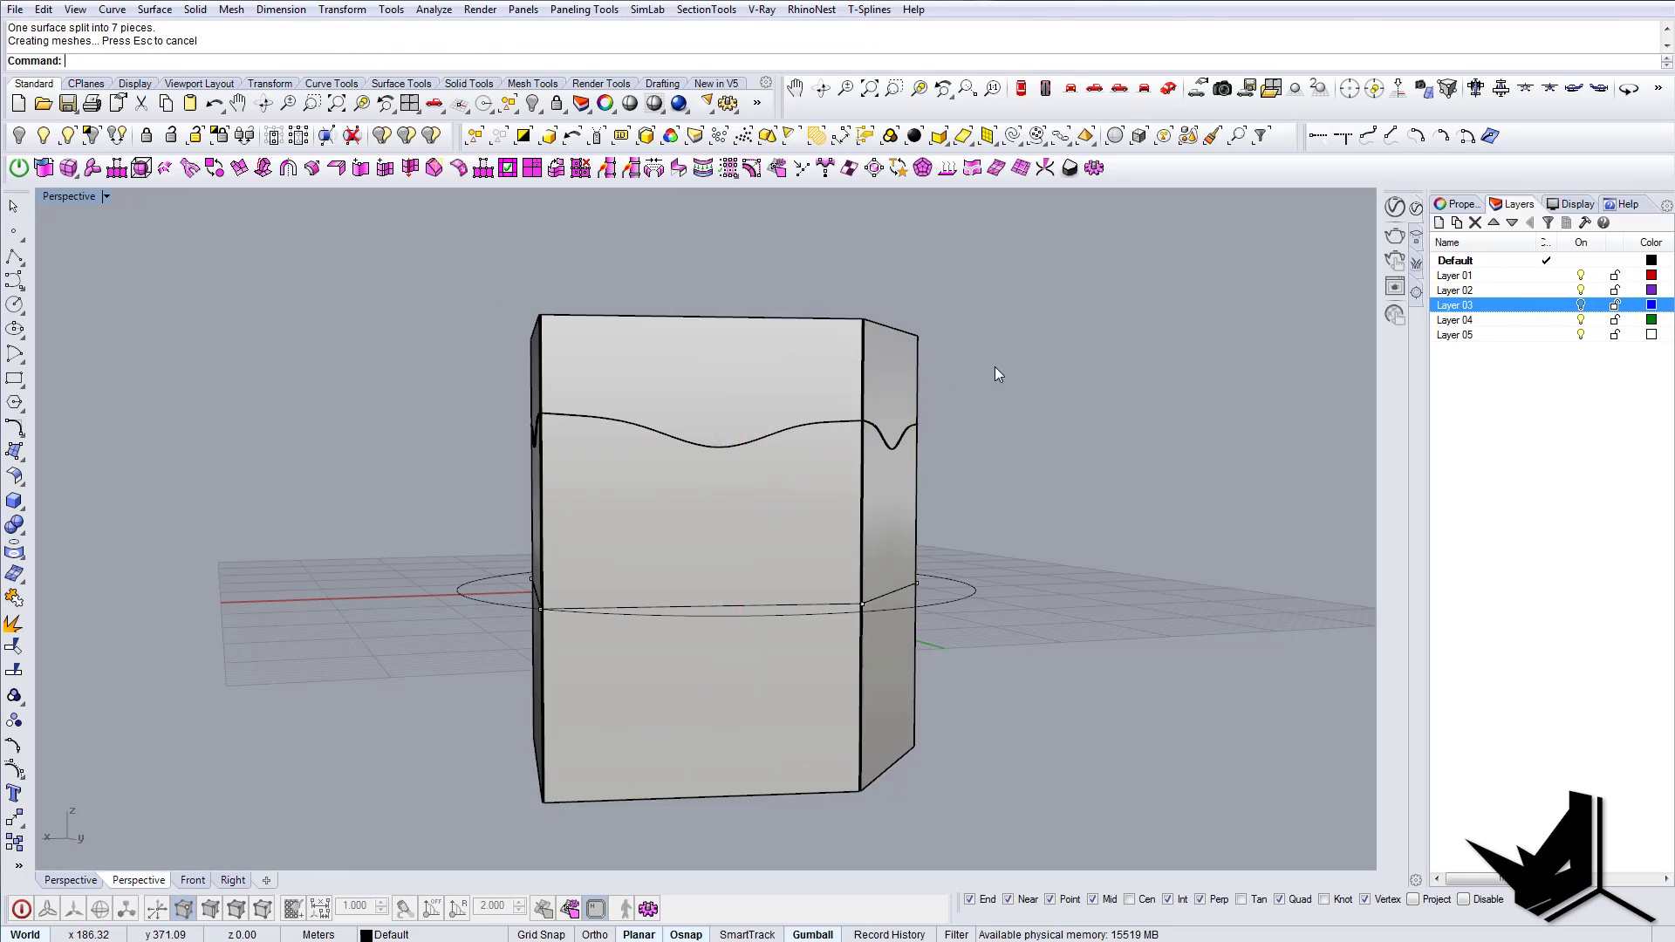
drag(995, 367, 522, 312)
key(Delete)
Step: Delete the narrow leftover strip between the five canopy modules and the copied triangles below the ground
right_drag(664, 402, 684, 531)
scroll(684, 559, up, 12)
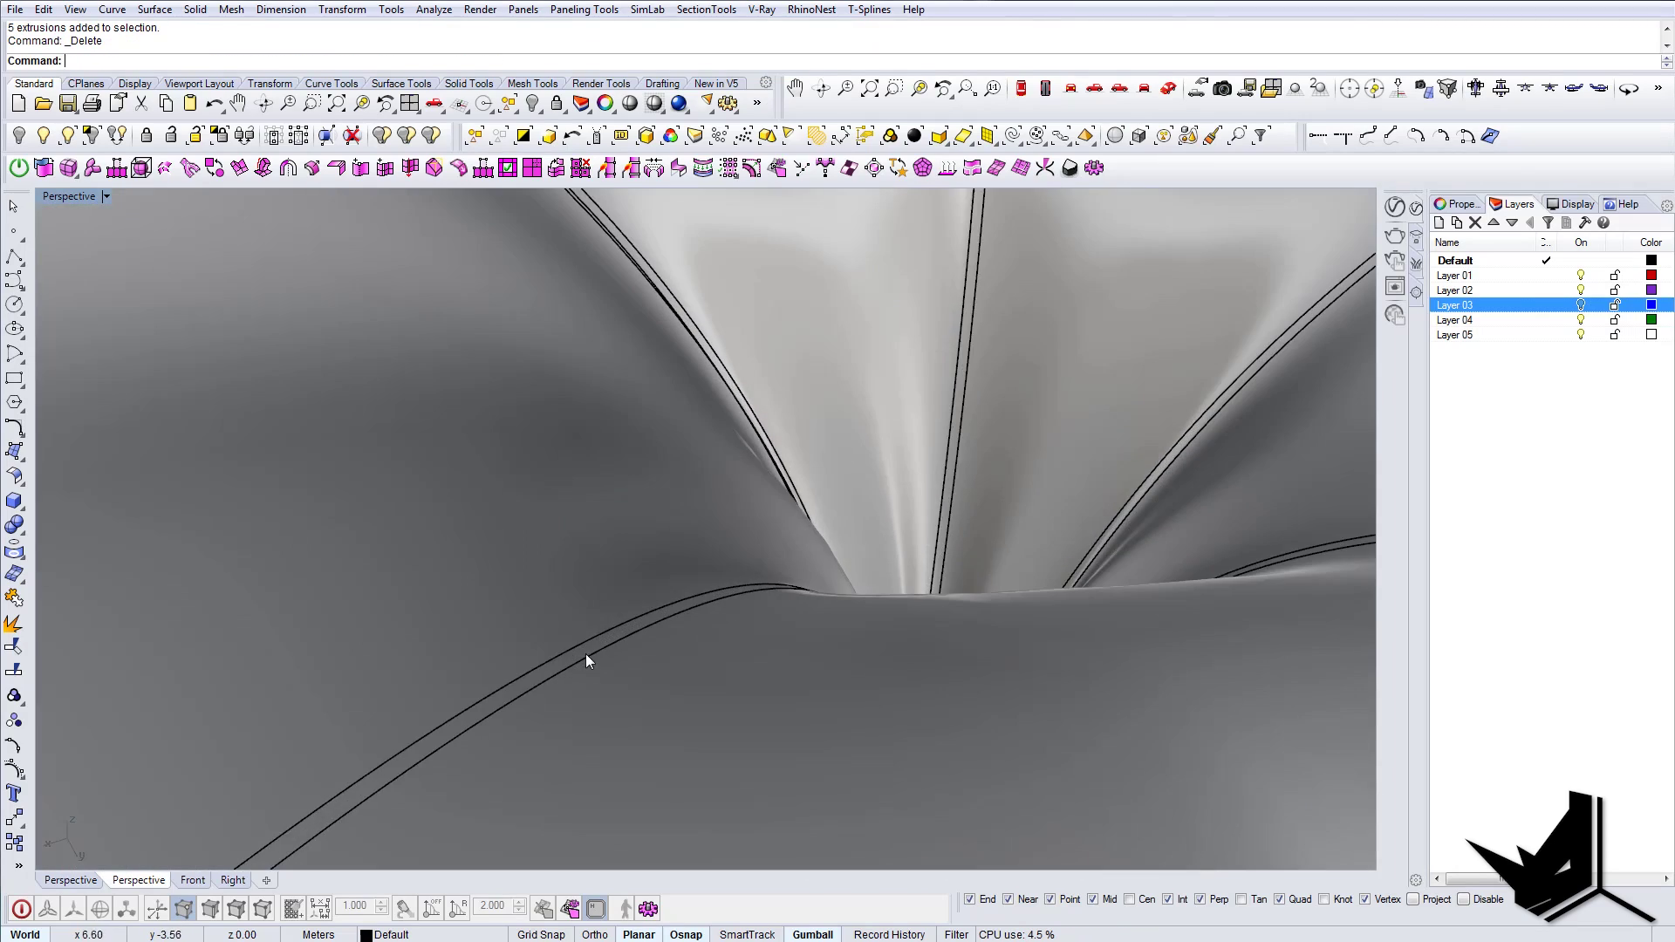
click(586, 660)
click(653, 702)
key(Delete)
scroll(712, 568, down, 12)
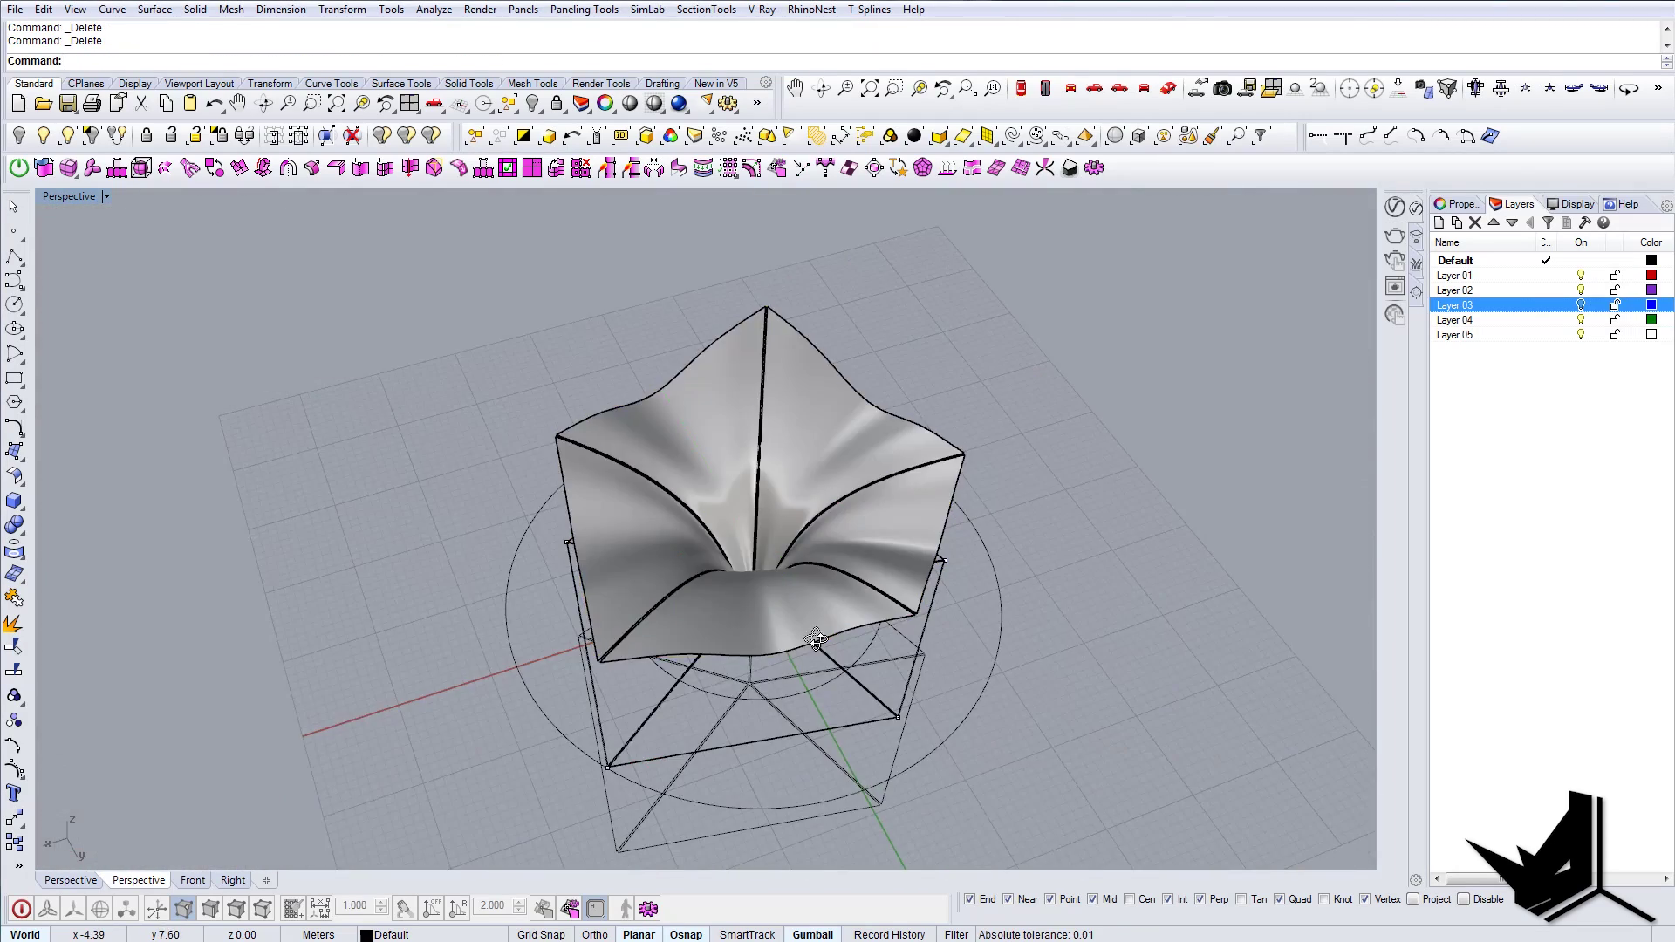
right_drag(731, 624, 821, 611)
key(Delete)
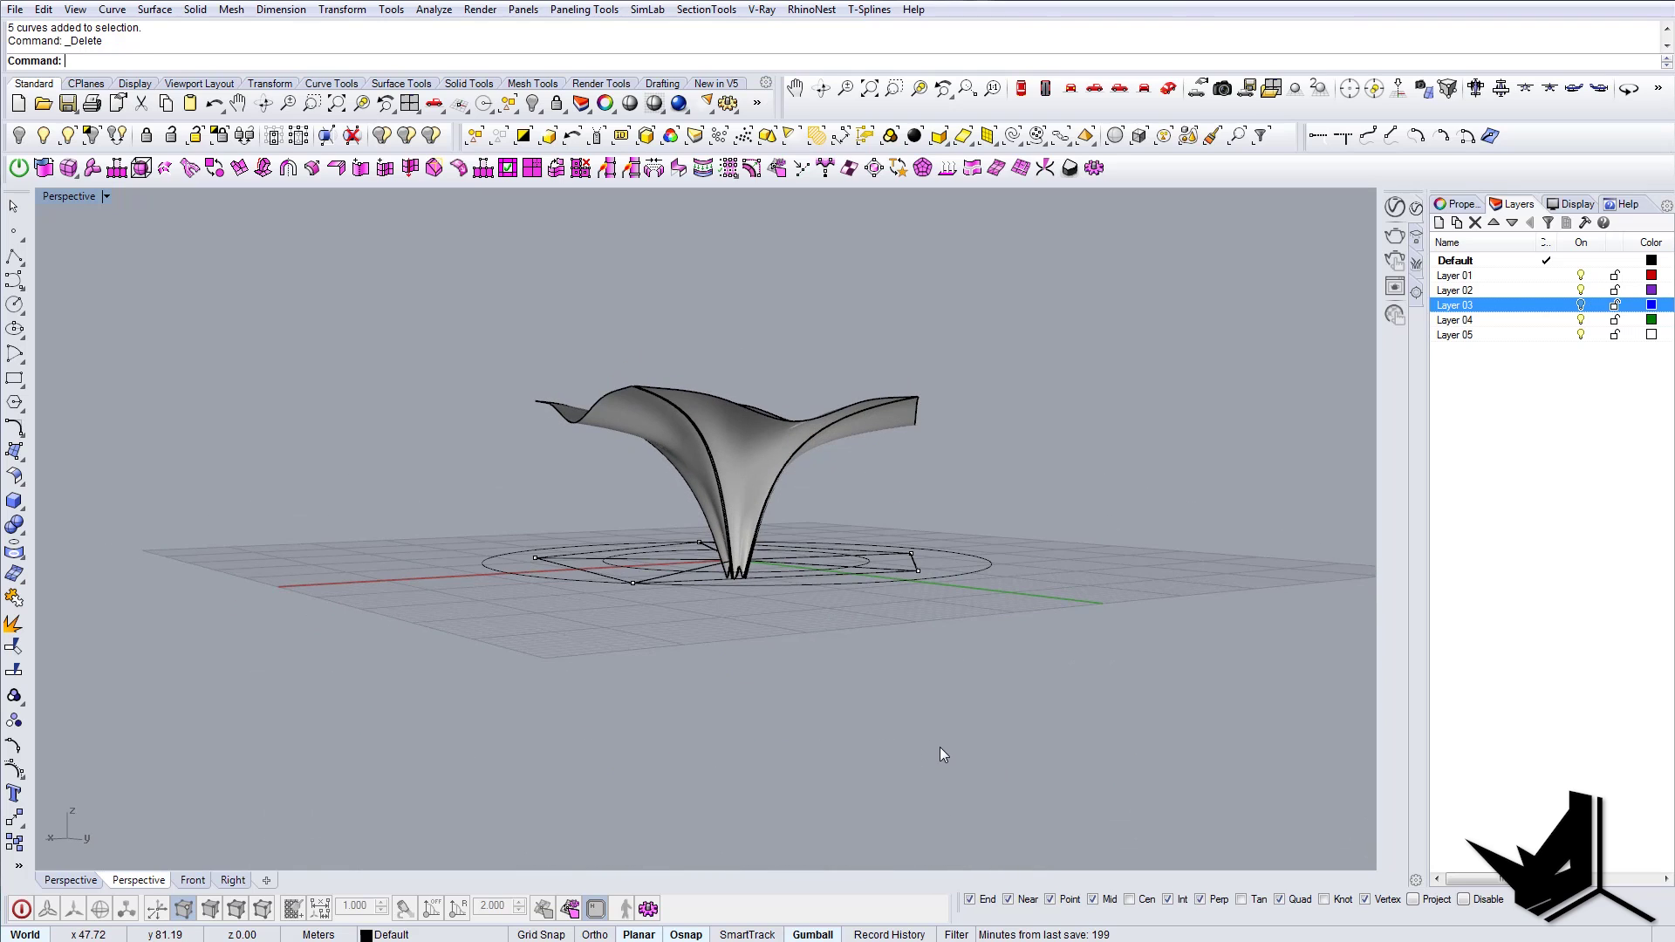
Step: Draw a straight ground line starting from the quadrant point of the outer circle on the green axis
right_drag(940, 747, 899, 719)
text(L)
key(Return)
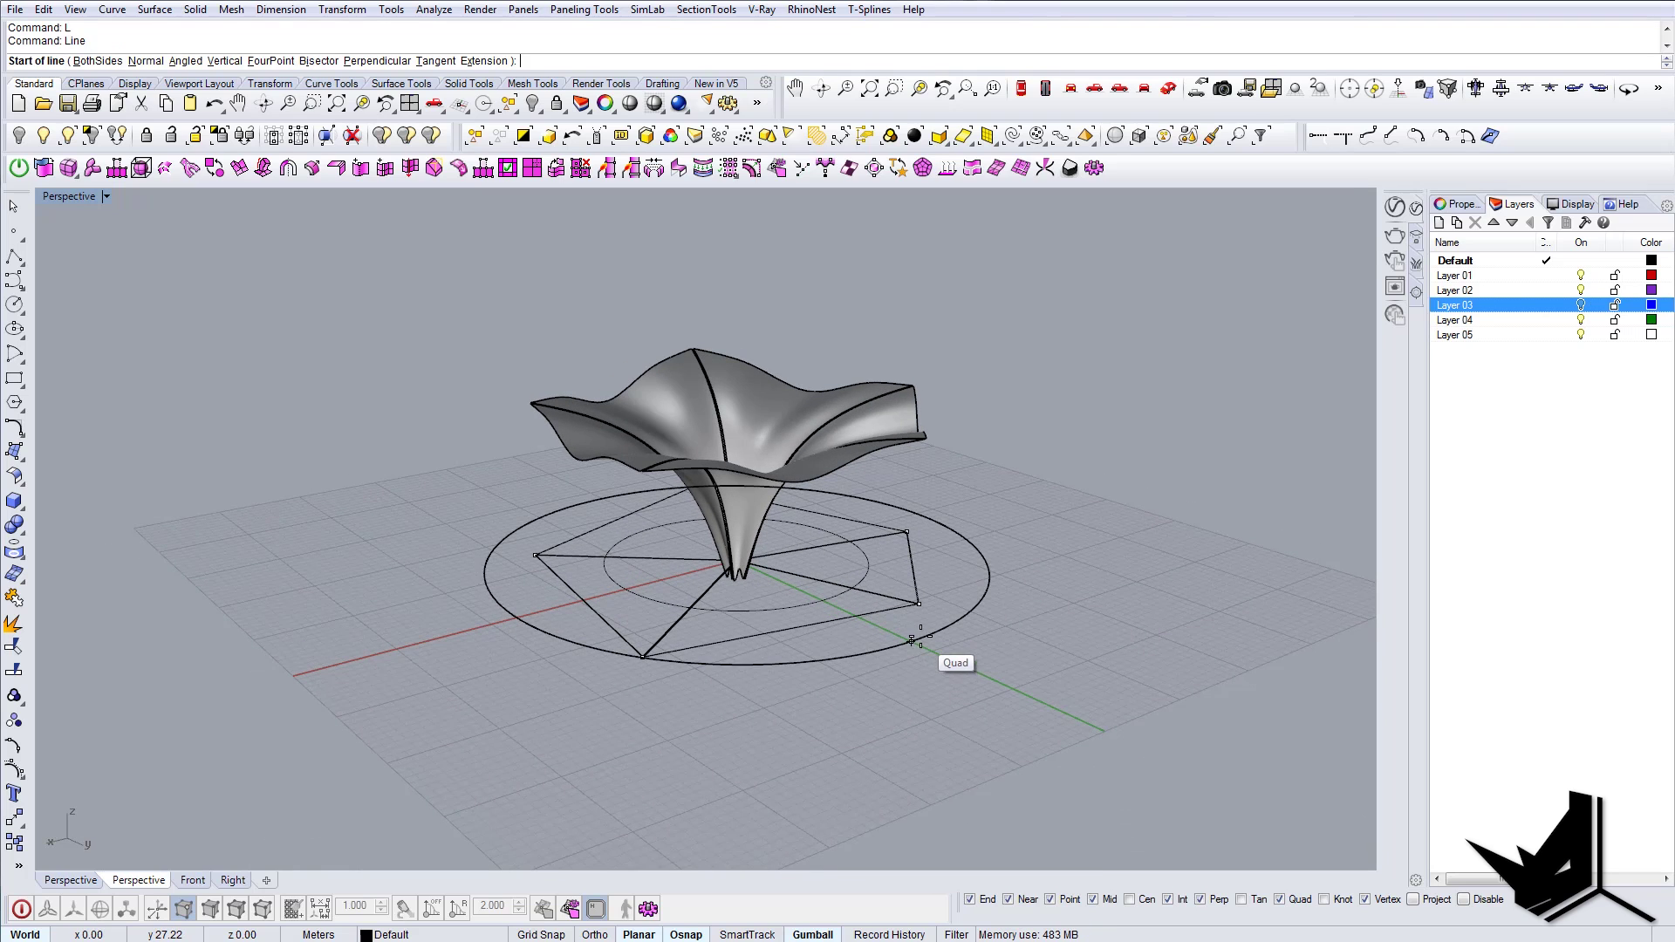
click(925, 653)
shift+click(1213, 521)
right_click(1174, 524)
key(Escape)
Step: Move the line outside the outer circle and extrude it into a horizontal plane passing through the base of the stem
click(1058, 594)
right_drag(1049, 620, 956, 751)
drag(700, 773, 701, 774)
right_drag(701, 773, 967, 739)
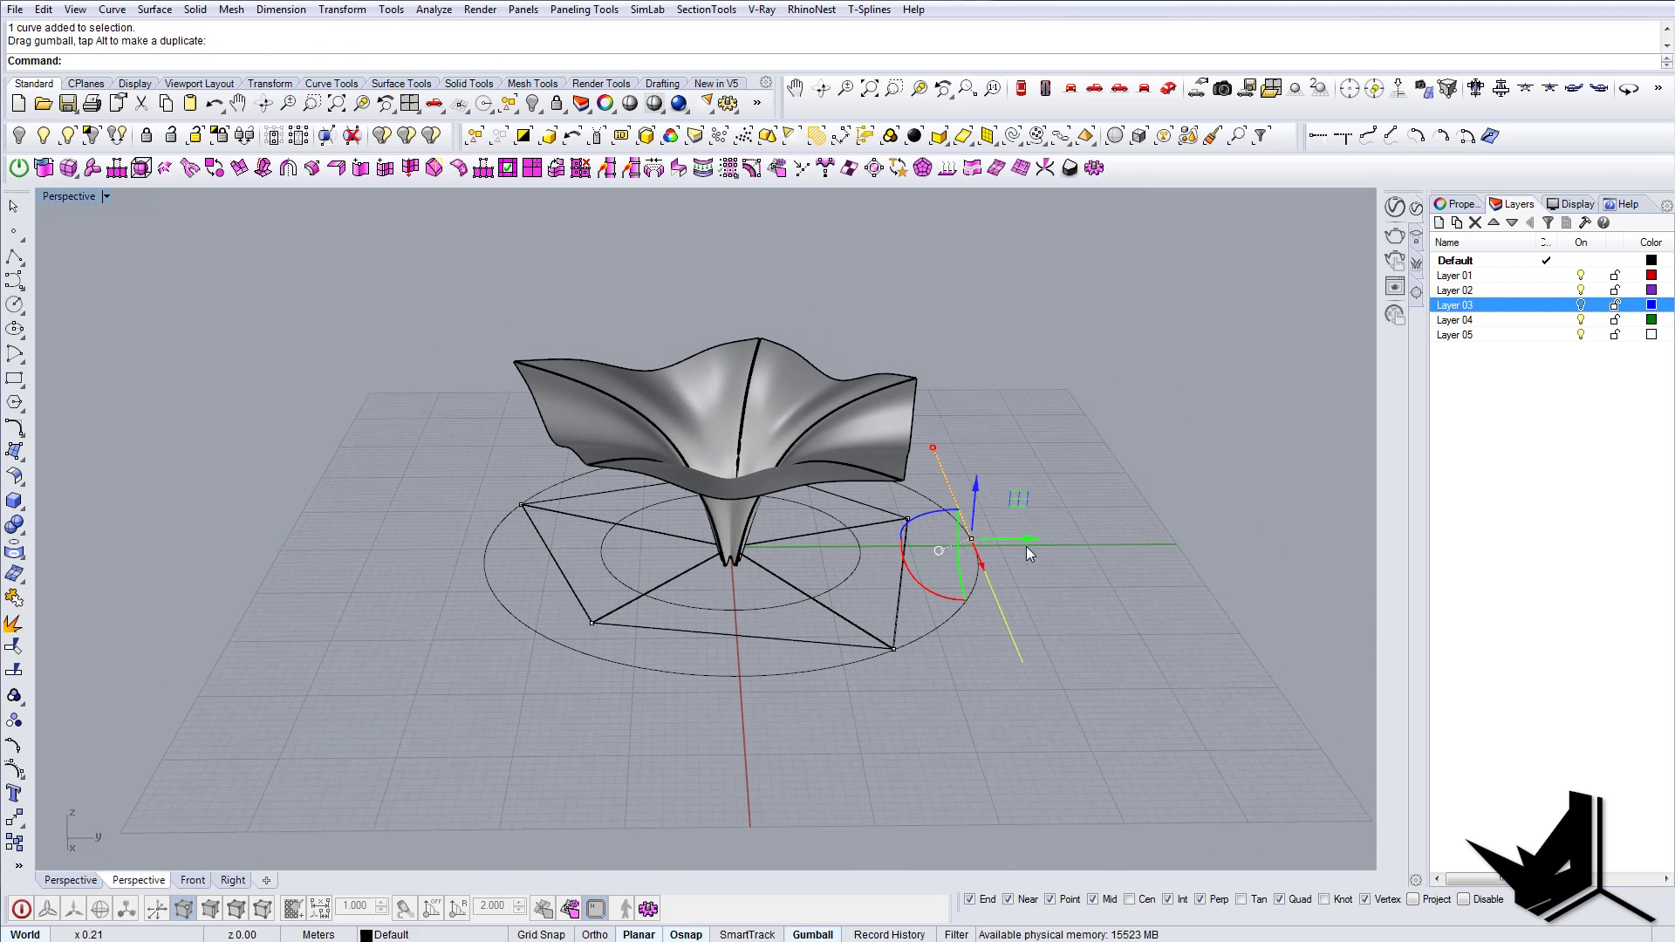
ctrl+alt+drag(481, 569, 483, 569)
right_drag(571, 590, 665, 541)
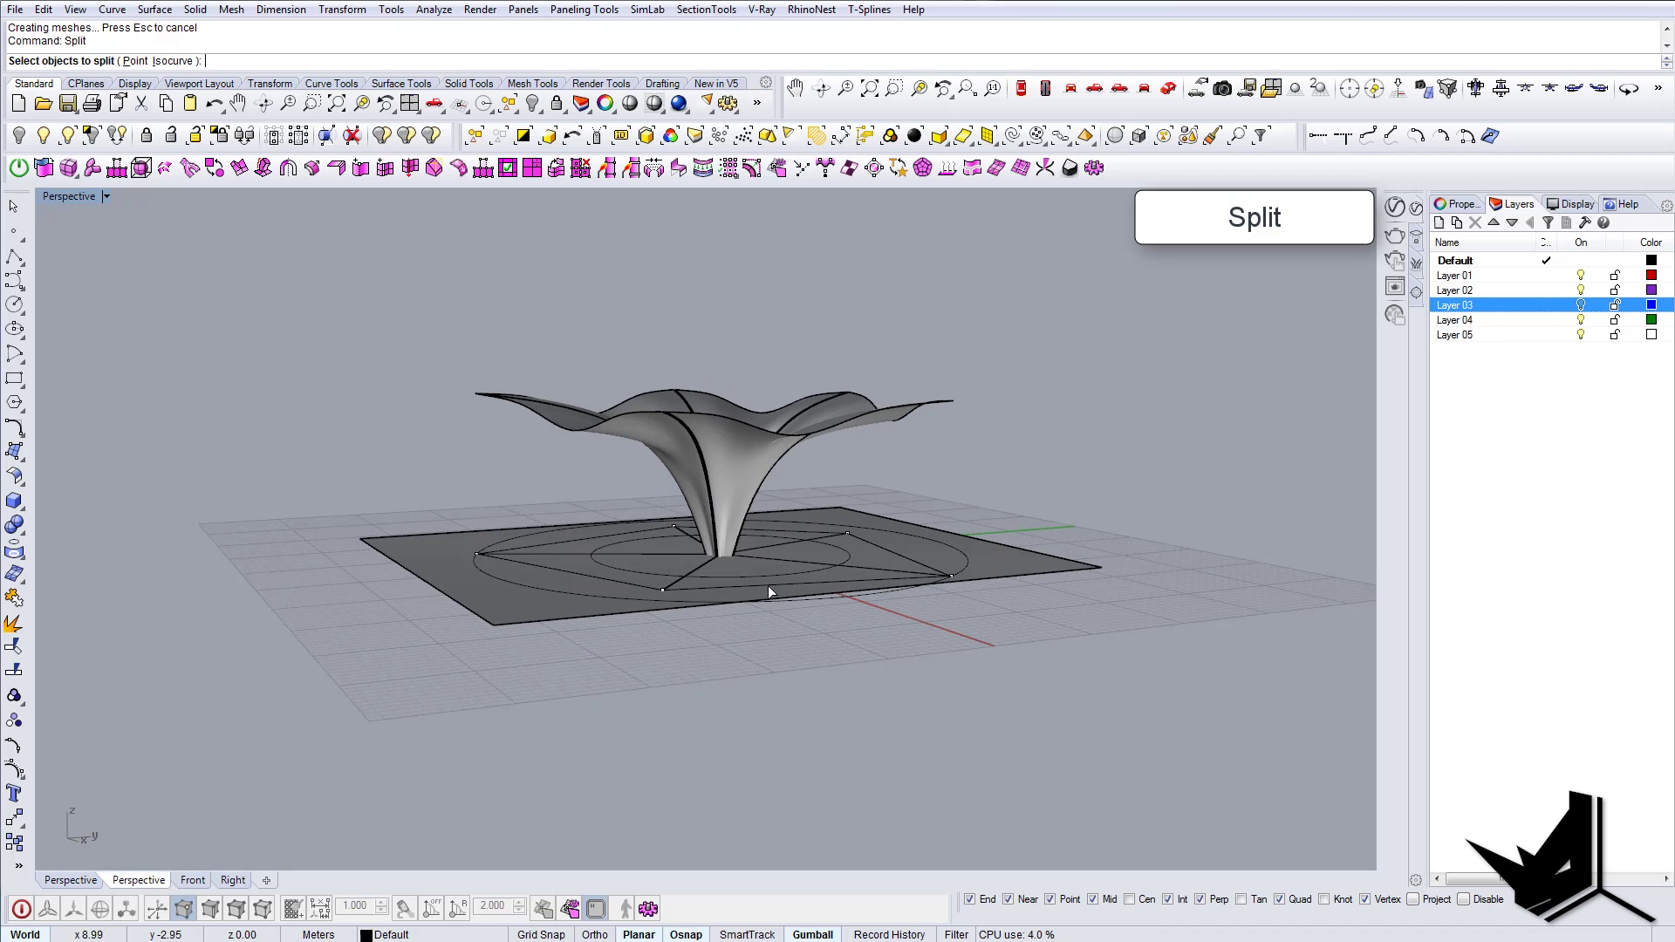
Step: Split the canopy modules and the horizontal plane with each other, and delete the plane's large outer piece
right_drag(779, 506, 790, 438)
drag(816, 488, 584, 459)
right_drag(790, 458, 821, 547)
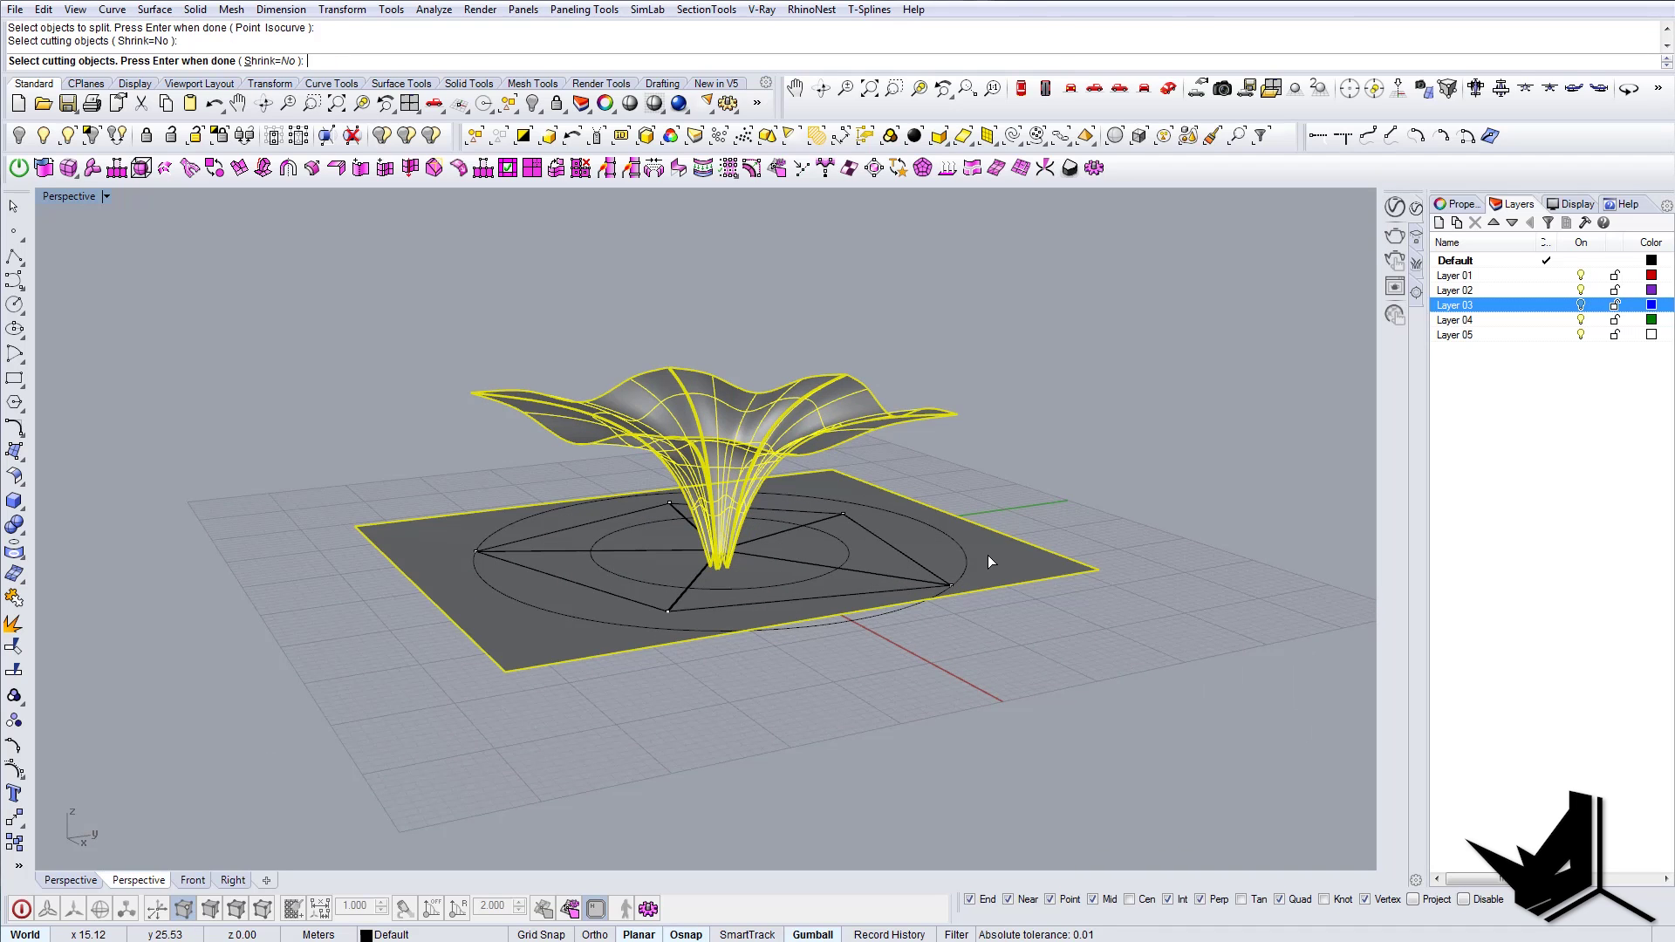
click(536, 641)
key(Delete)
Step: Delete the pieces of the stem left below the horizontal cut
right_drag(677, 680, 782, 581)
scroll(721, 616, up, 5)
key(Delete)
right_drag(688, 551, 594, 573)
click(548, 562)
right_drag(901, 430, 850, 593)
click(1309, 681)
right_drag(707, 515, 1165, 173)
right_drag(1176, 264, 955, 517)
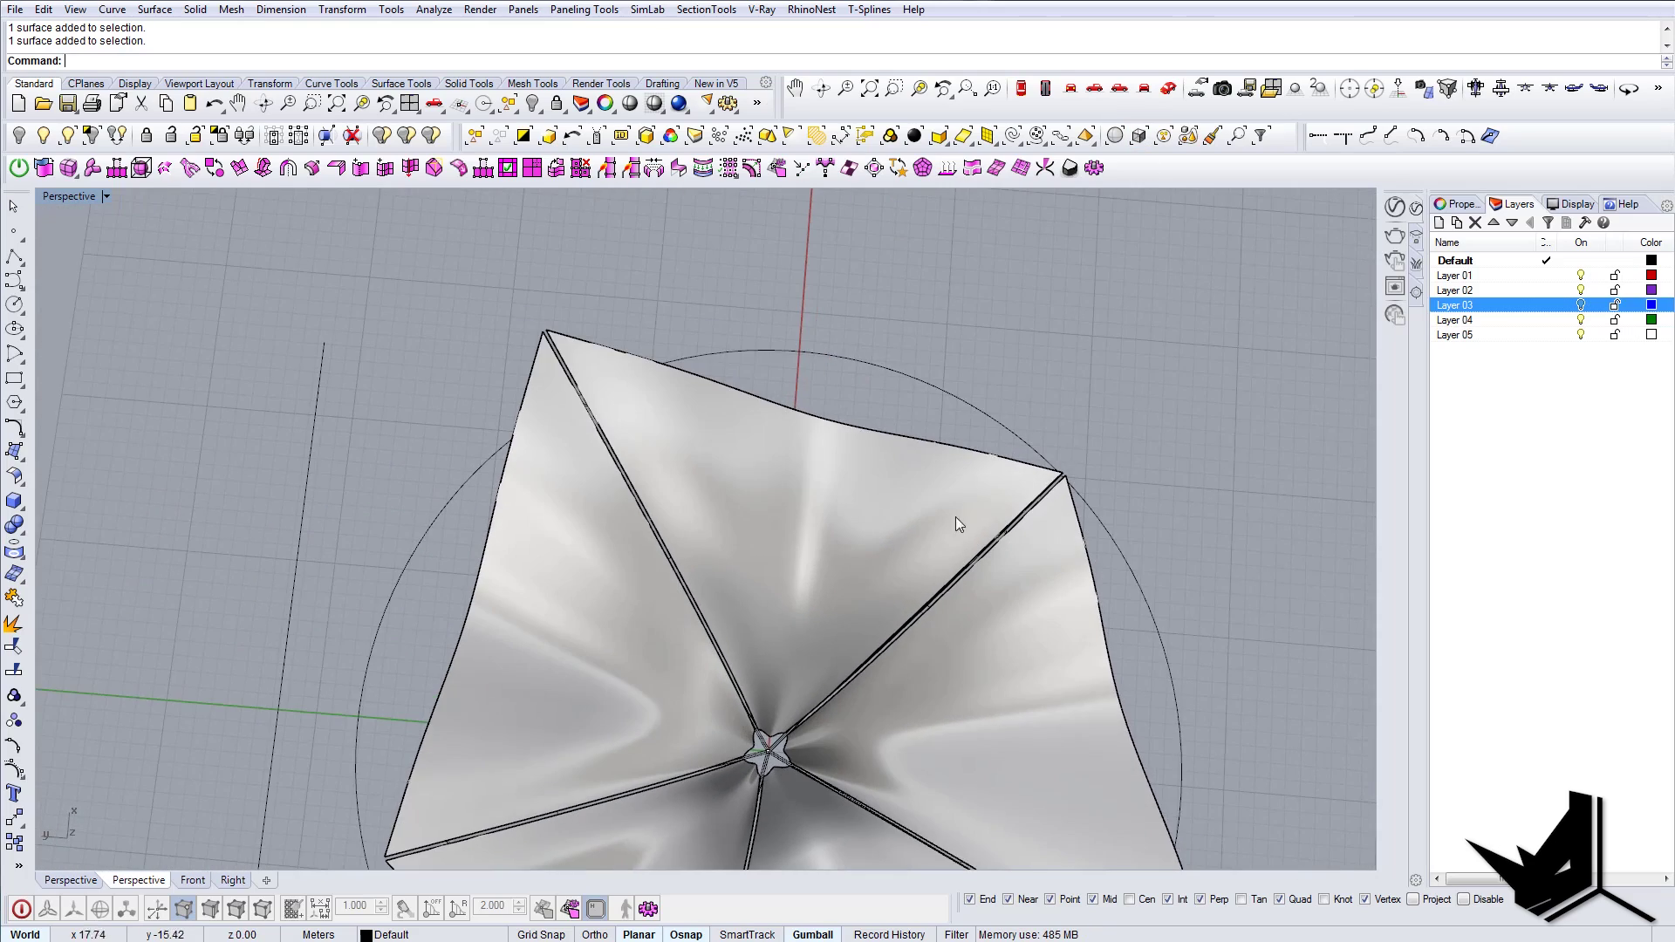
Step: Extrude the canopy module surfaces 0.5 upward to give them thickness
right_drag(861, 606, 879, 574)
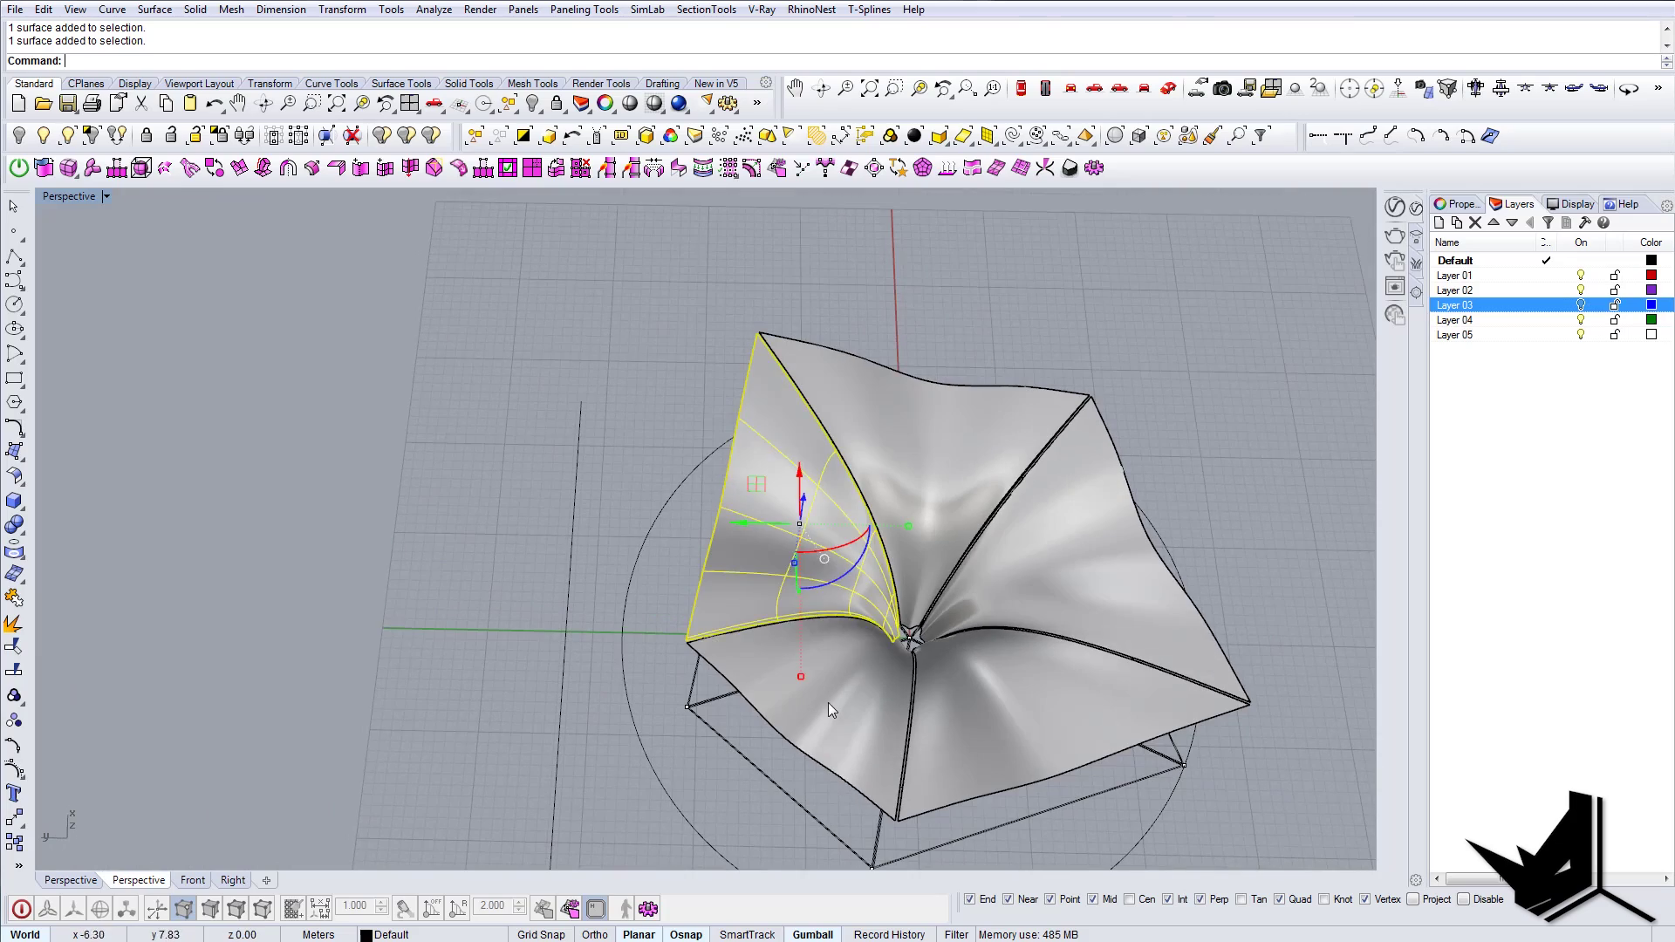
shift+click(957, 492)
right_drag(951, 515, 882, 430)
scroll(893, 557, up, 6)
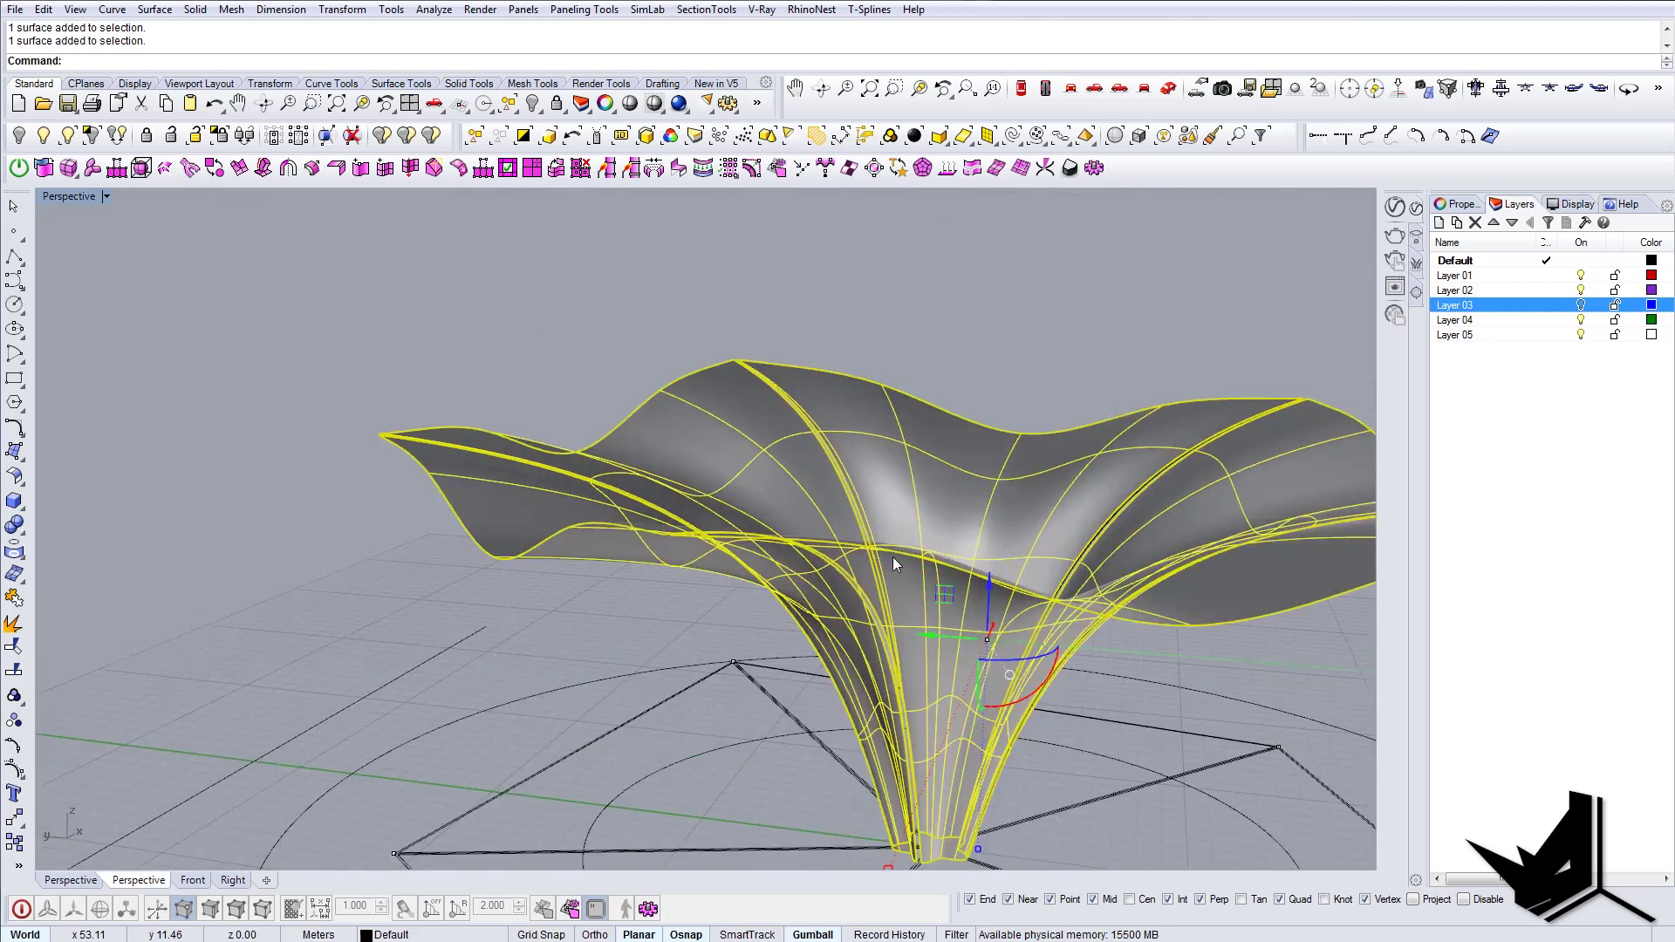
right_drag(892, 557, 955, 547)
drag(986, 562, 982, 548)
text(0)
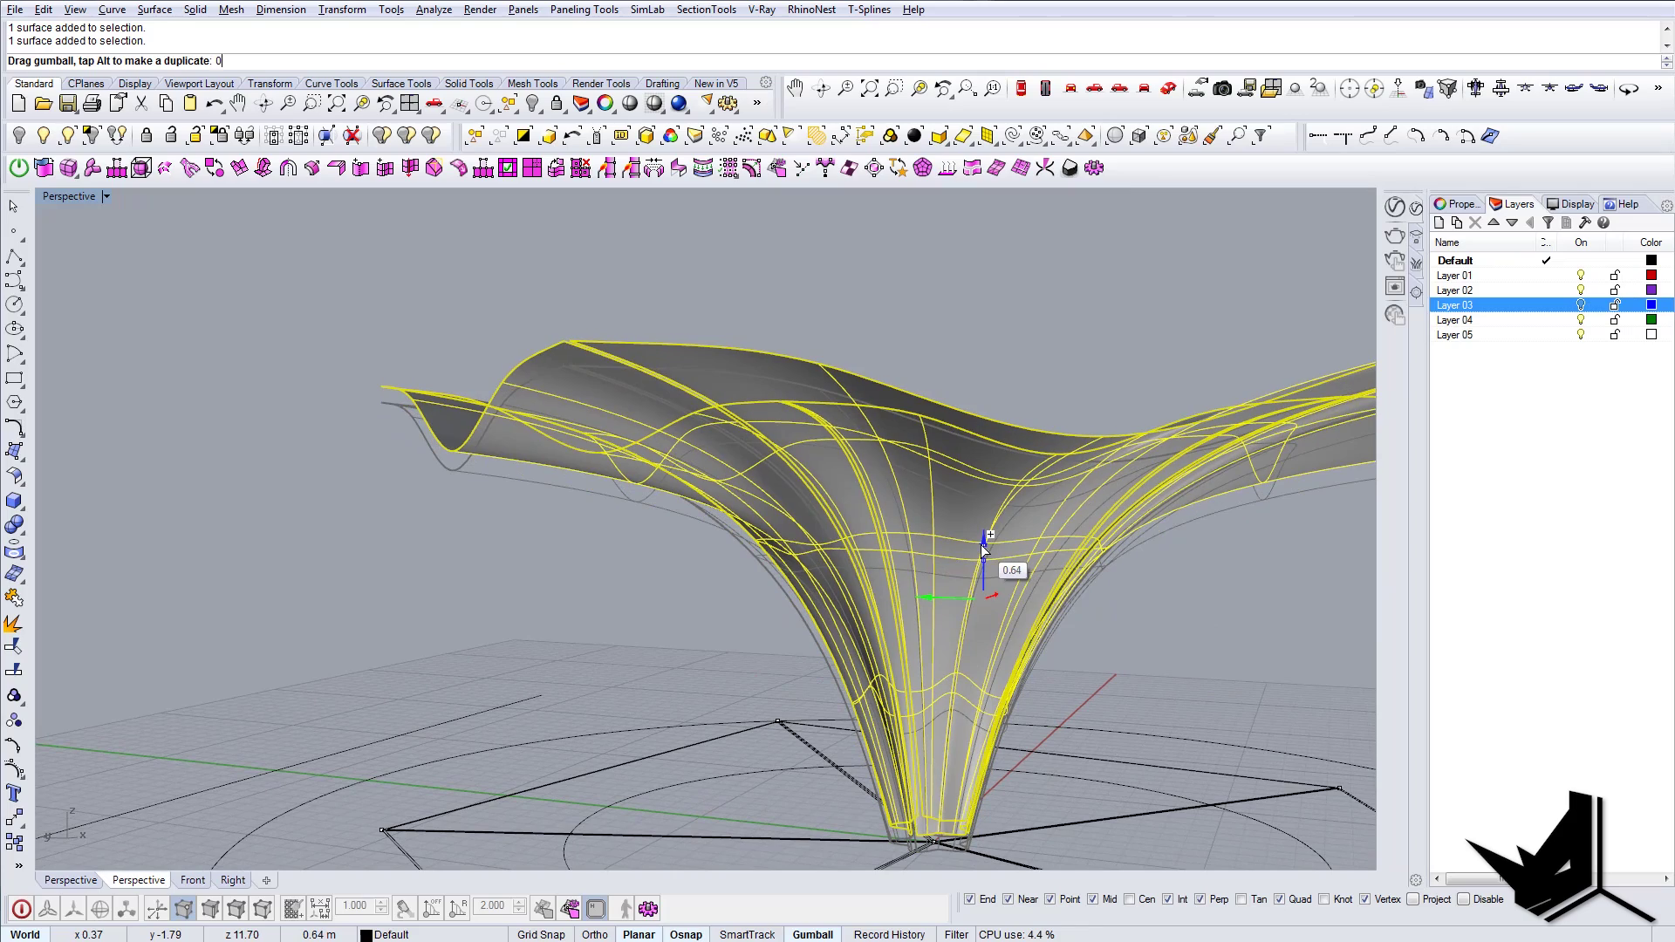
text(.5)
key(Return)
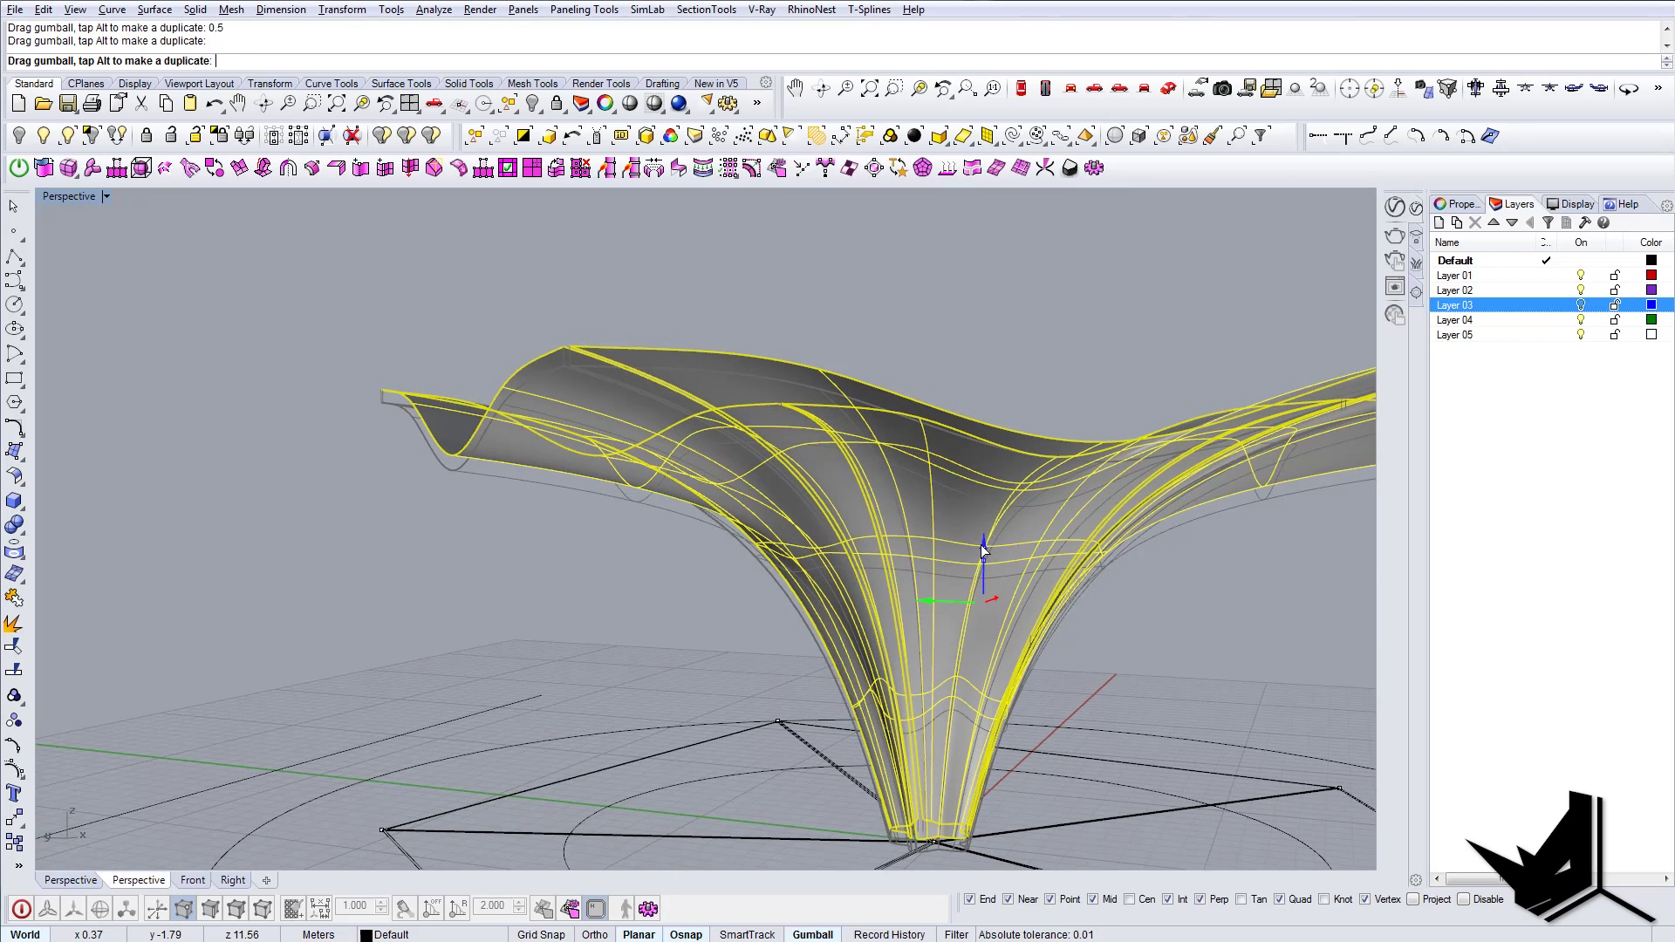
ctrl+drag(981, 544, 981, 545)
key(Escape)
right_drag(925, 562, 978, 672)
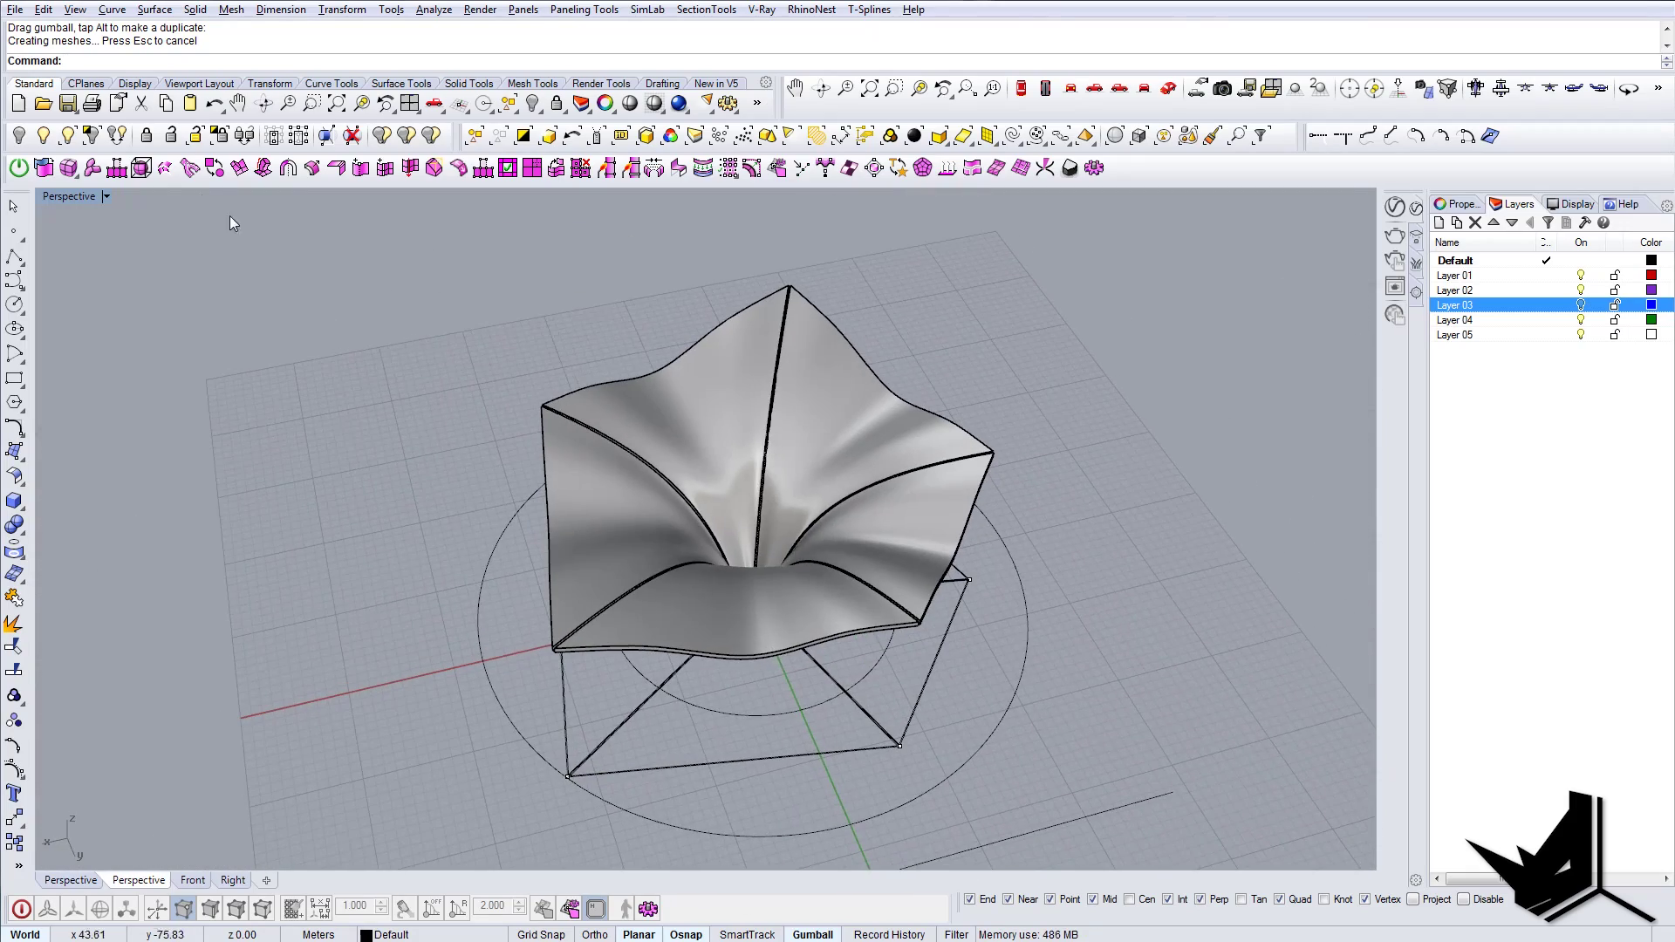
Step: Show the hidden roof plan picture on the ground again, leaving the other hidden objects off
click(70, 140)
right_drag(636, 576, 759, 592)
click(866, 569)
right_click(865, 569)
Step: Try hiding the construction curves and points on the ground
scroll(866, 569, down, 5)
right_drag(865, 569, 843, 499)
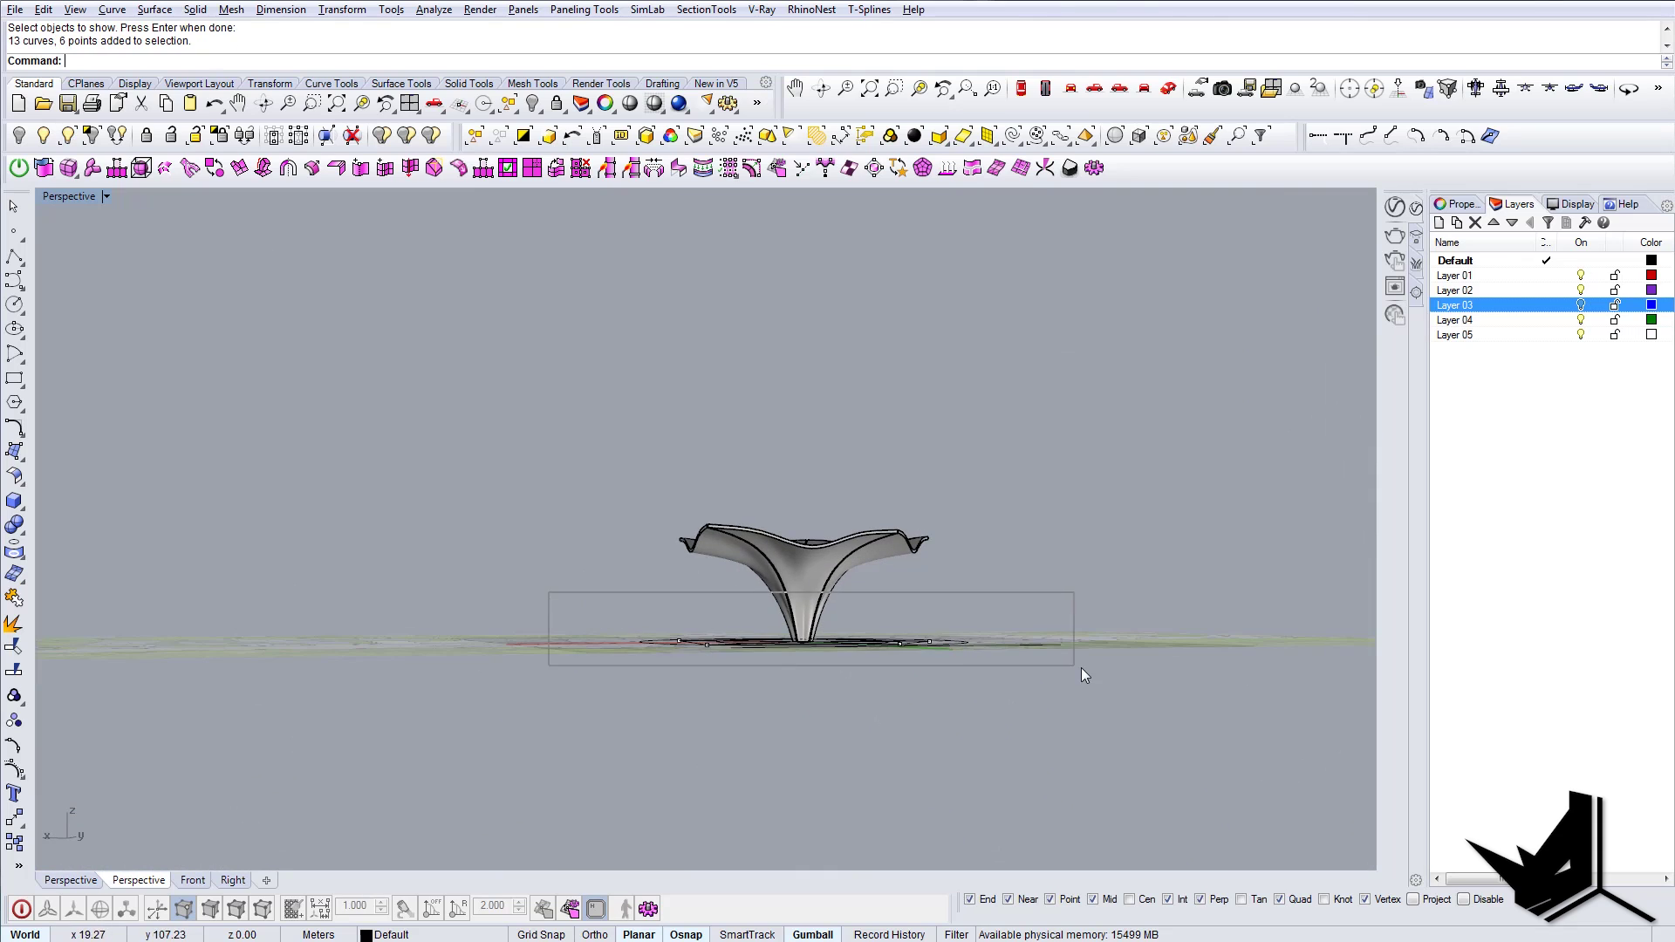
click(19, 137)
right_drag(777, 580, 815, 638)
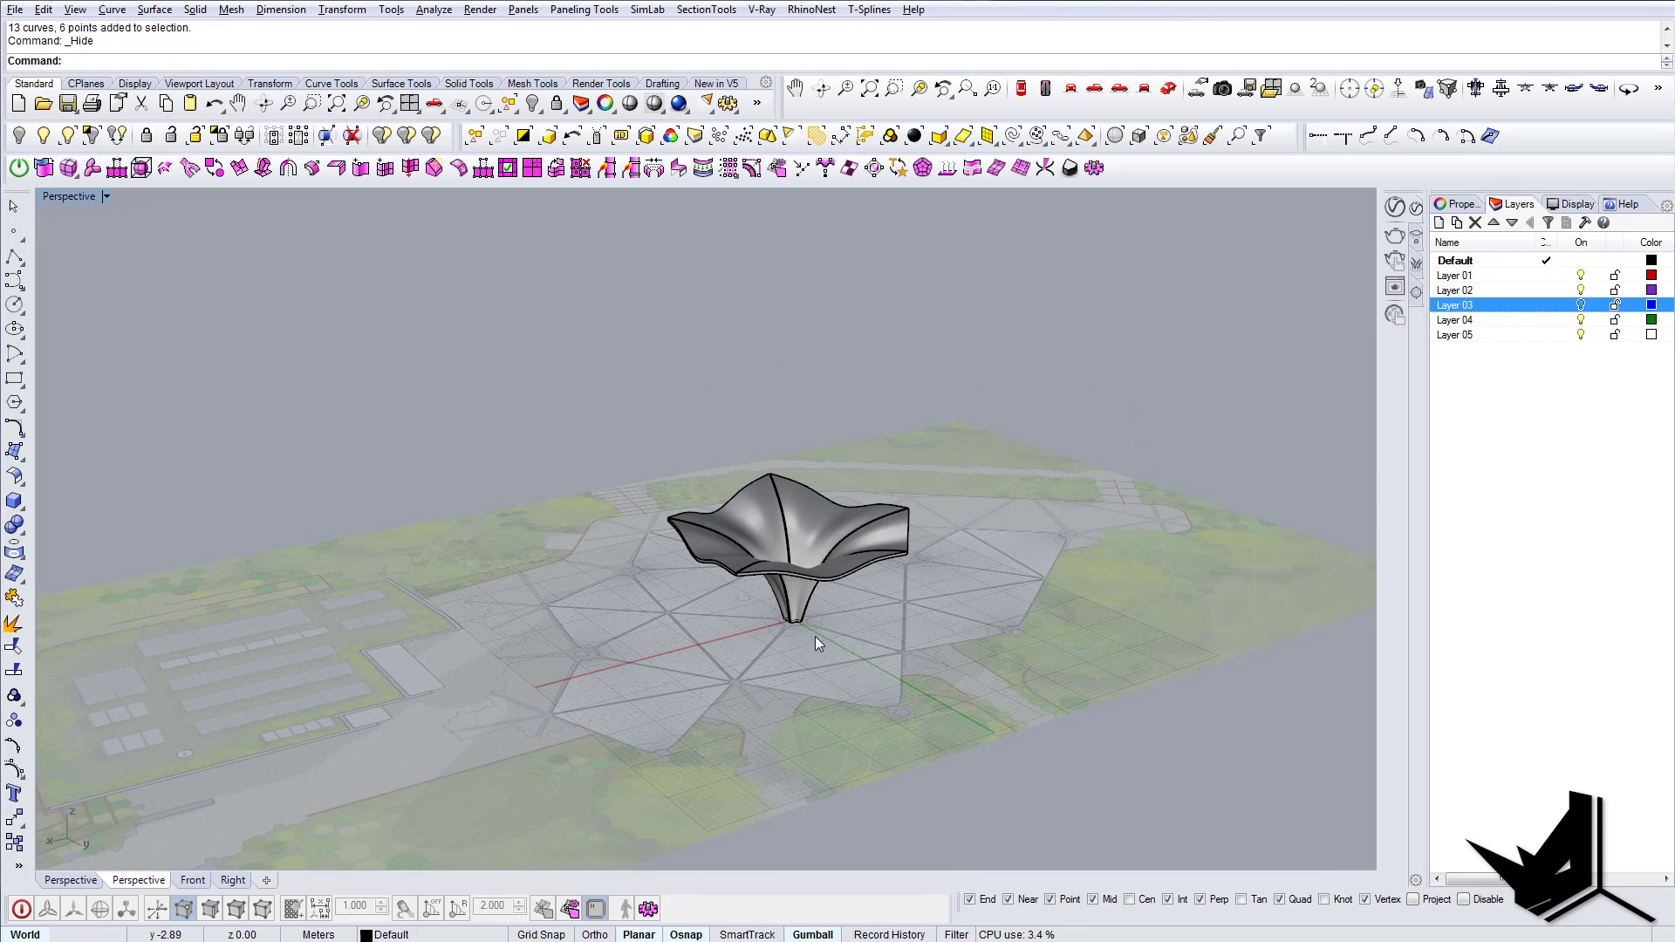
scroll(813, 652, up, 3)
click(792, 693)
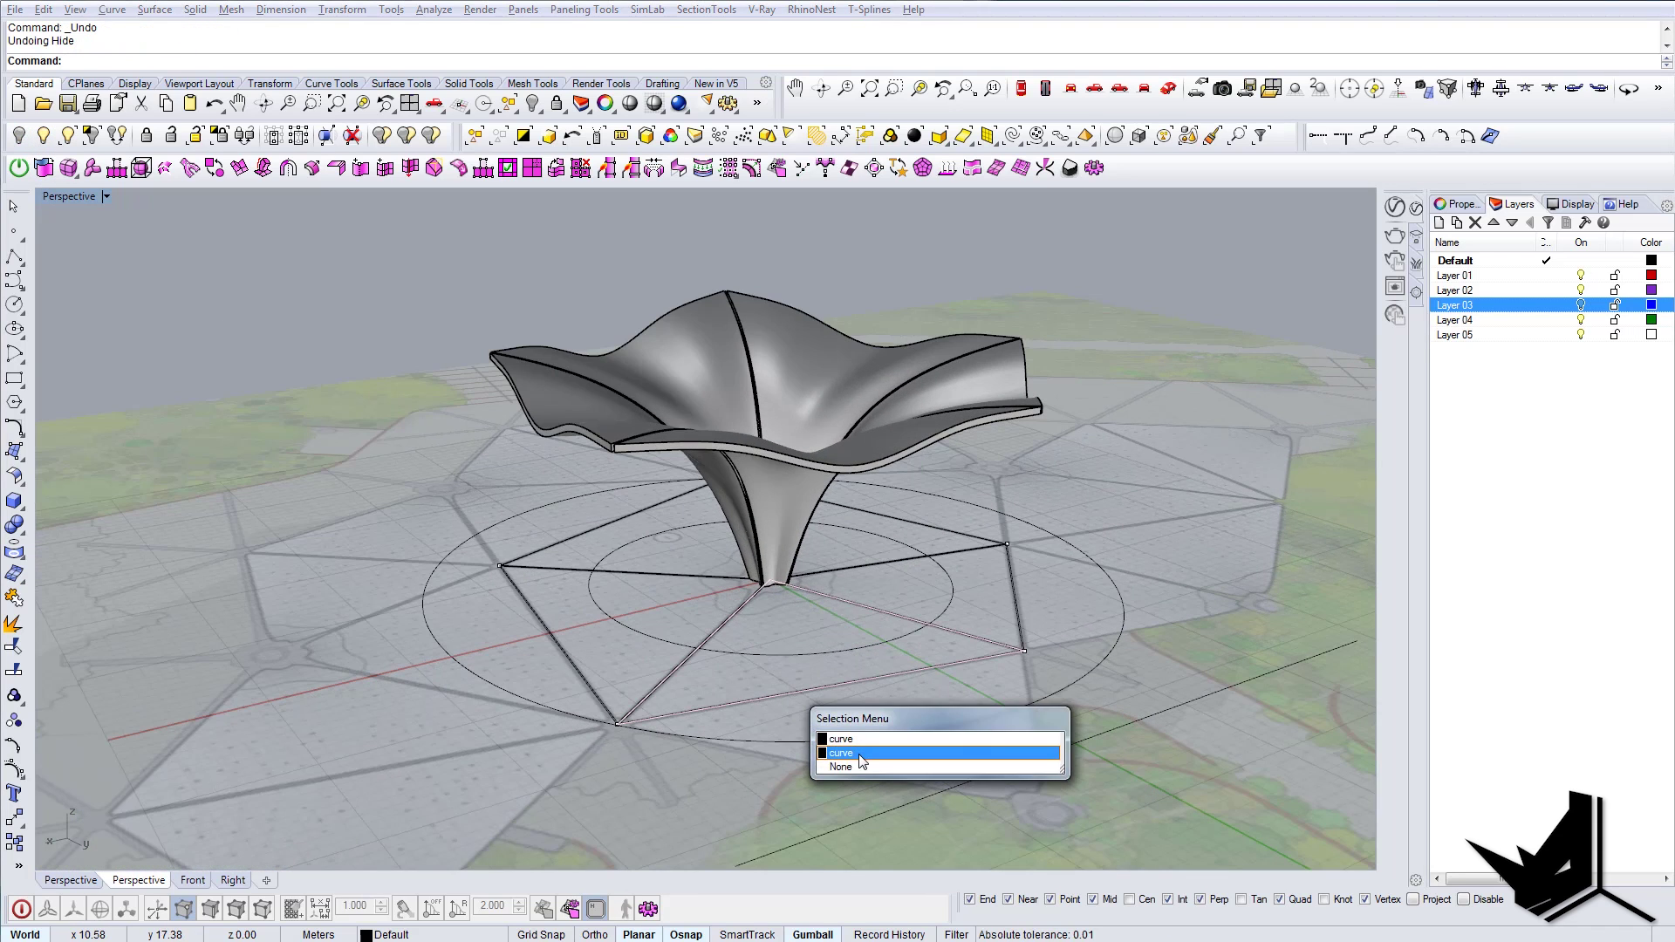
key(Escape)
Step: Mirror a copy of the canopy module on the red-axis side across the outer edge of its ground triangle
scroll(807, 696, down, 7)
right_drag(801, 694, 689, 715)
scroll(695, 705, up, 5)
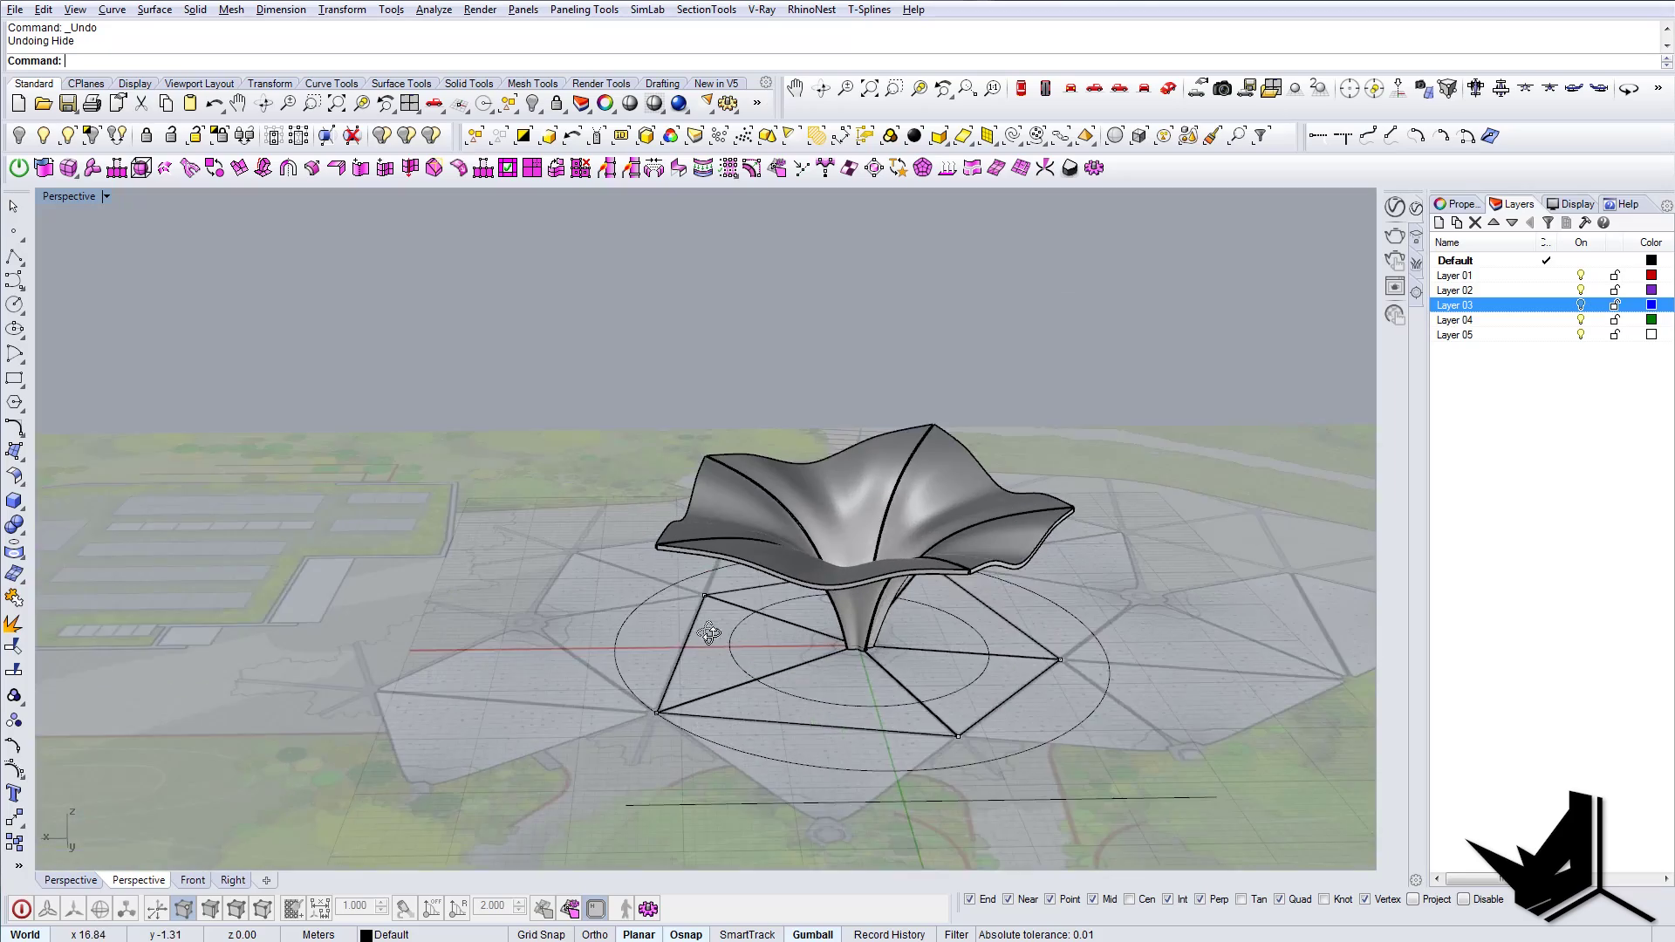
right_drag(709, 634, 927, 749)
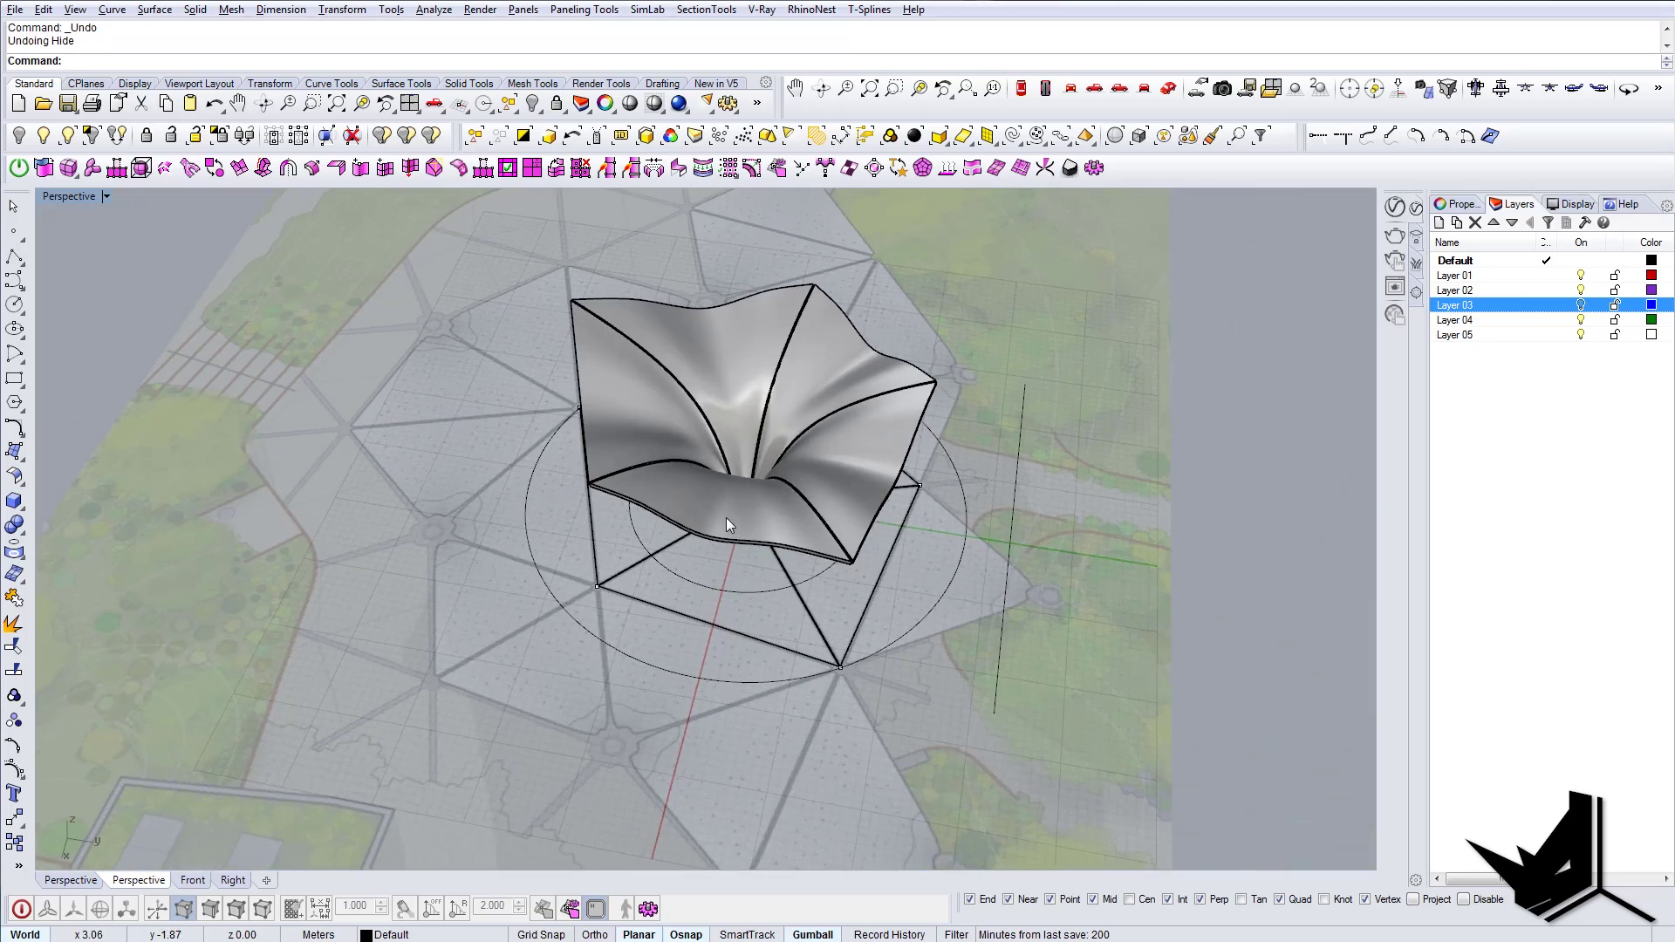
scroll(740, 562, down, 3)
right_drag(756, 610, 995, 625)
scroll(772, 563, up, 4)
shift+right_drag(785, 566, 757, 590)
text(Mirror)
key(Return)
scroll(707, 655, up, 5)
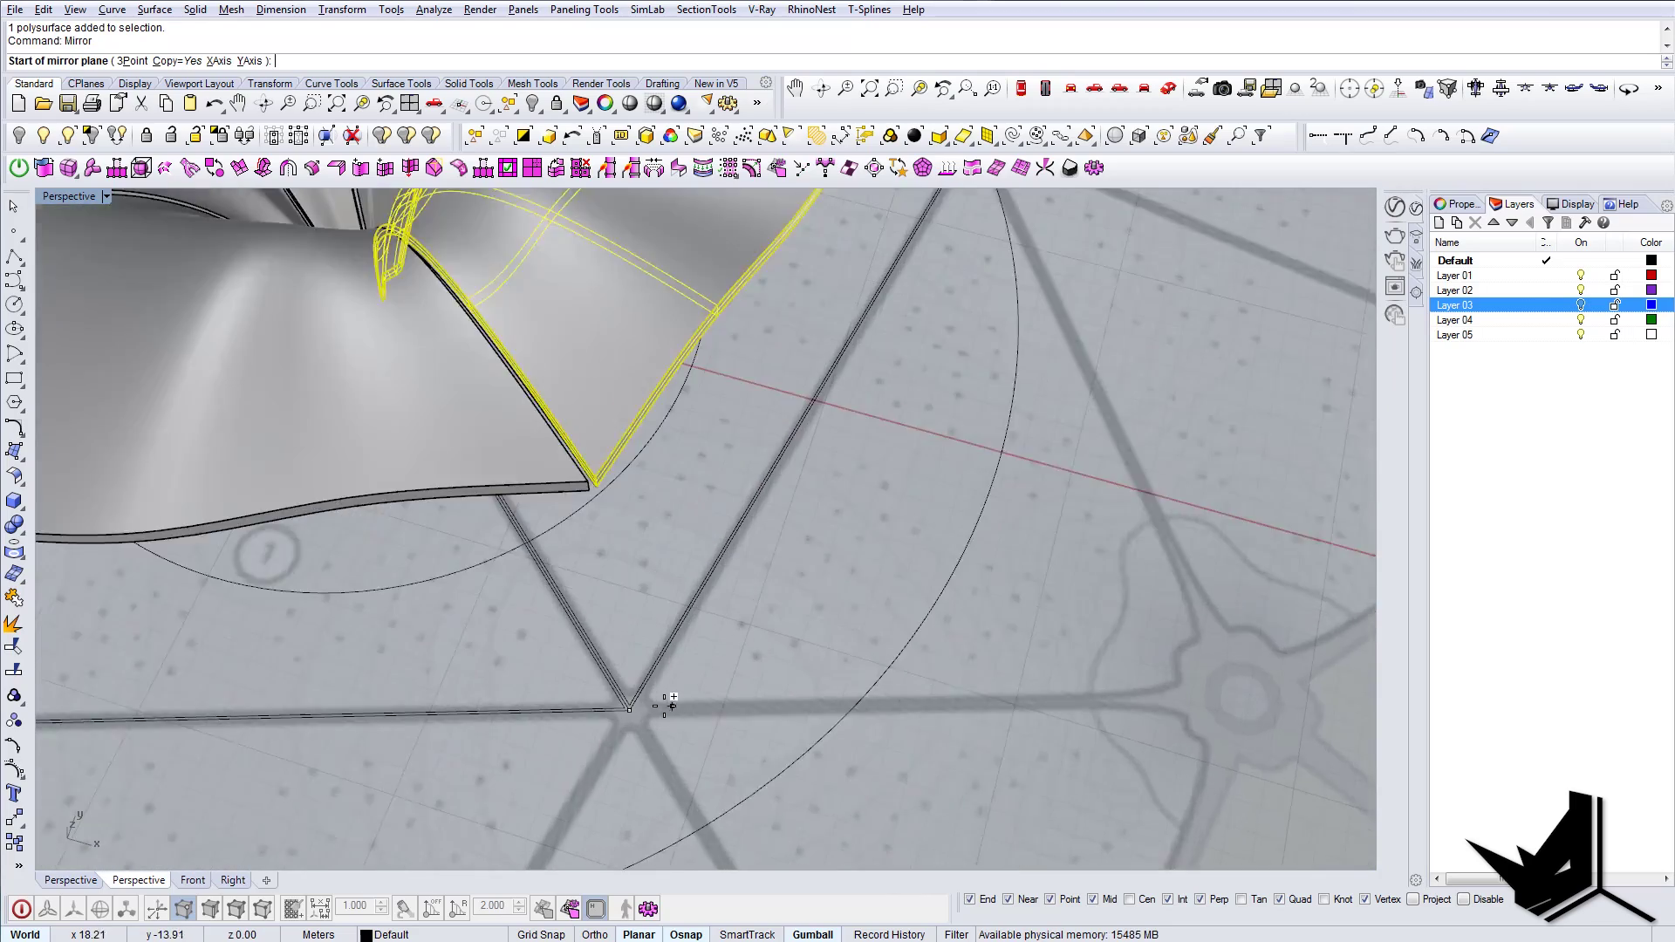
click(683, 669)
click(634, 690)
scroll(635, 680, down, 8)
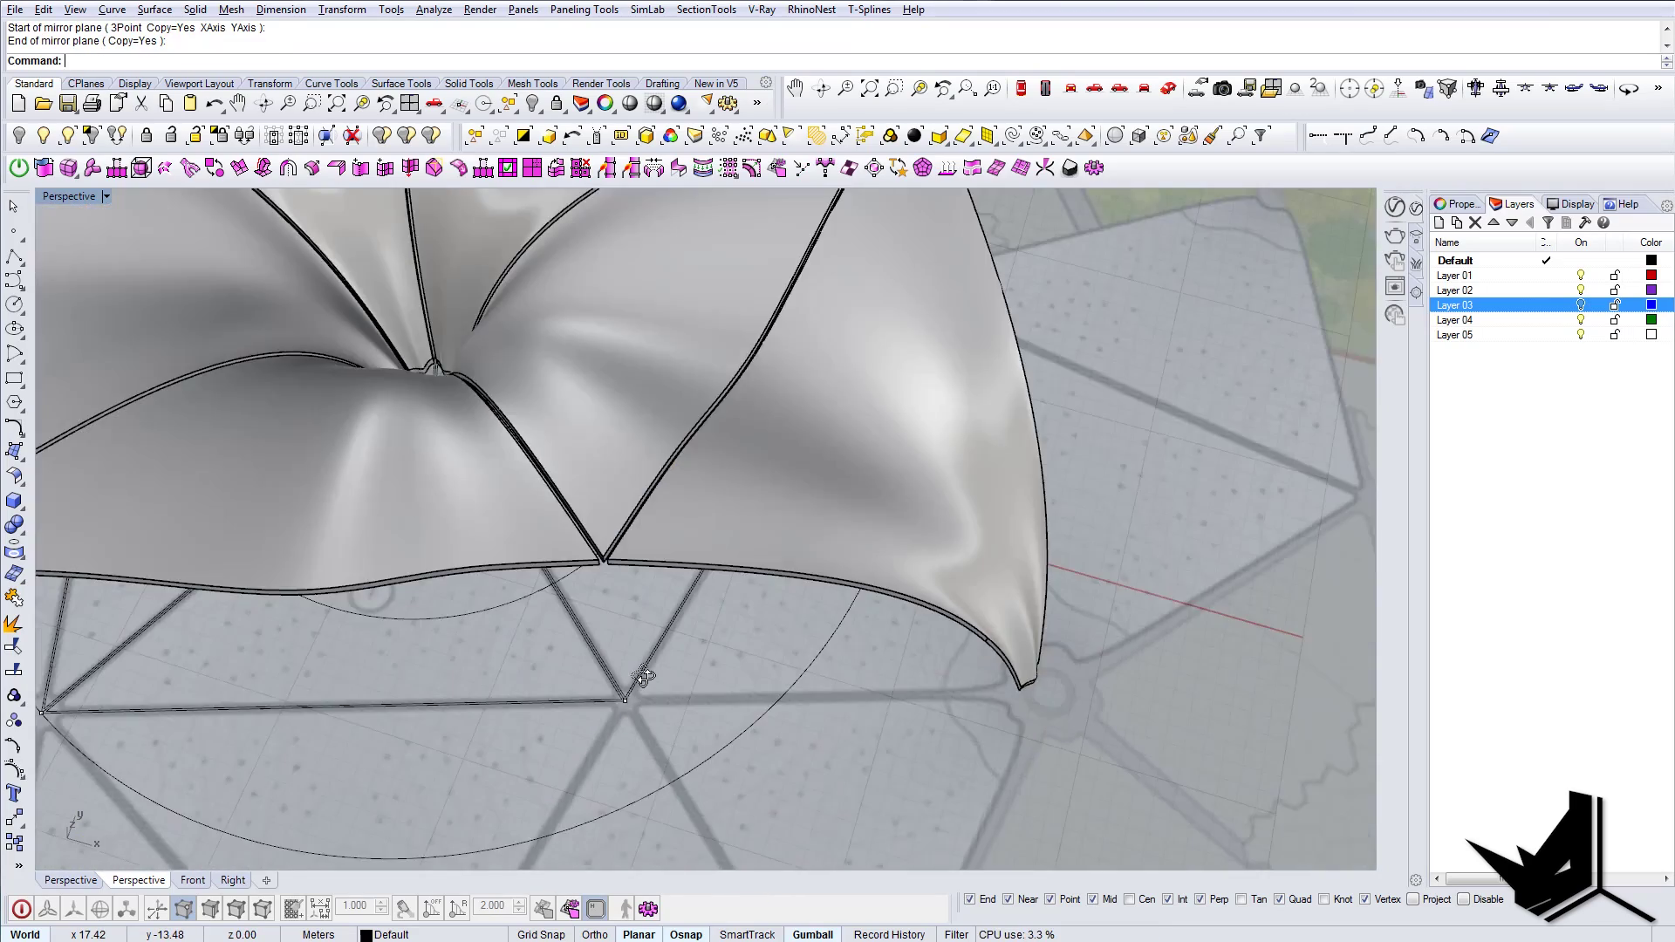
Step: Mirror a copy of the module adjacent to the first mirrored one across the outer edge of its ground triangle
right_drag(636, 677, 833, 563)
scroll(588, 631, down, 3)
mouse_move(833, 562)
right_down()
mouse_move(827, 606)
mouse_move(837, 556)
right_up()
shift+right_drag(837, 556, 942, 486)
right_drag(745, 559, 835, 557)
click(781, 475)
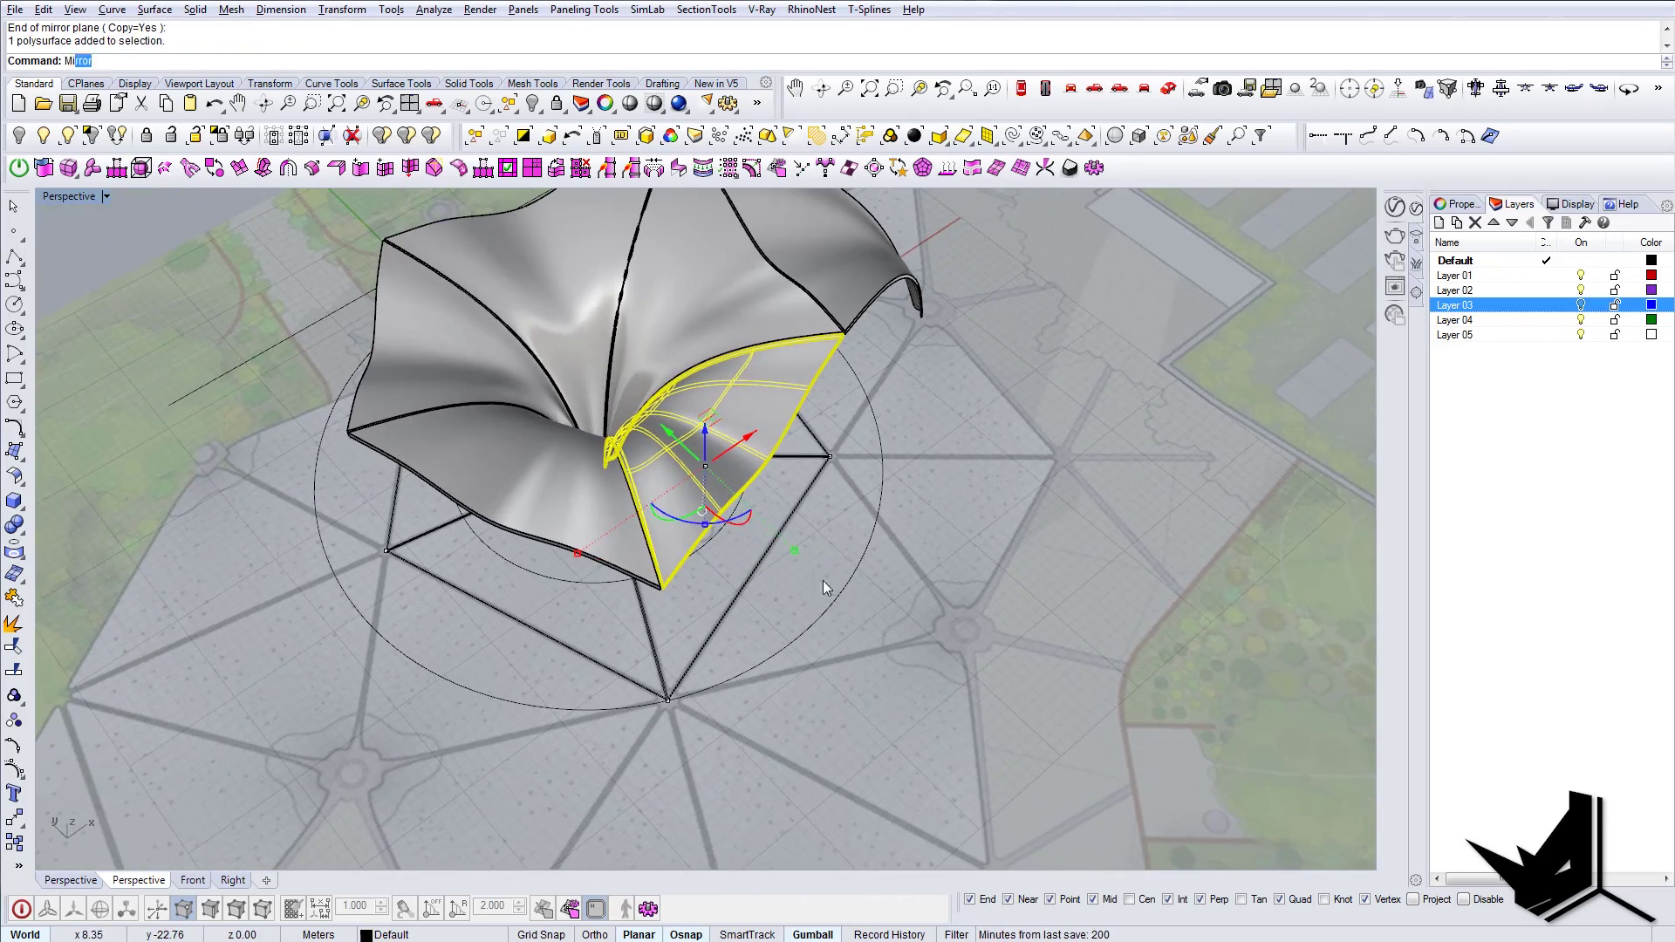
scroll(705, 712, up, 5)
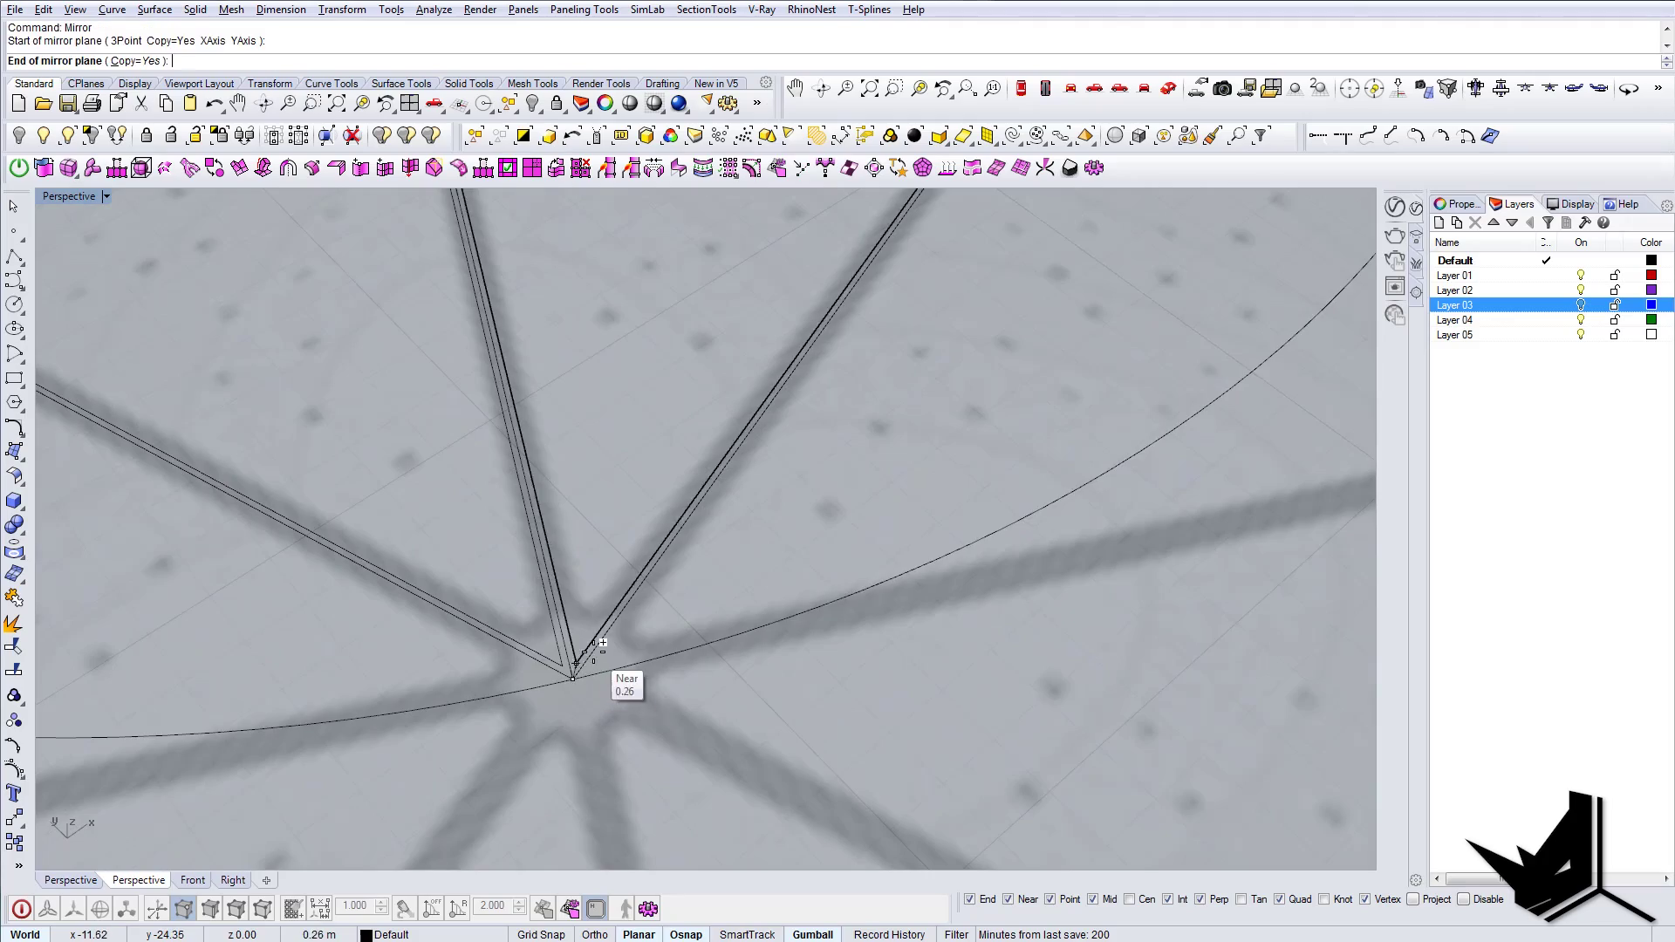
click(596, 650)
scroll(606, 641, down, 10)
right_drag(605, 641, 810, 550)
Step: Mirror a copy of the third neighbouring canopy module outward across its ground triangle's outer edge
right_drag(810, 504, 1042, 305)
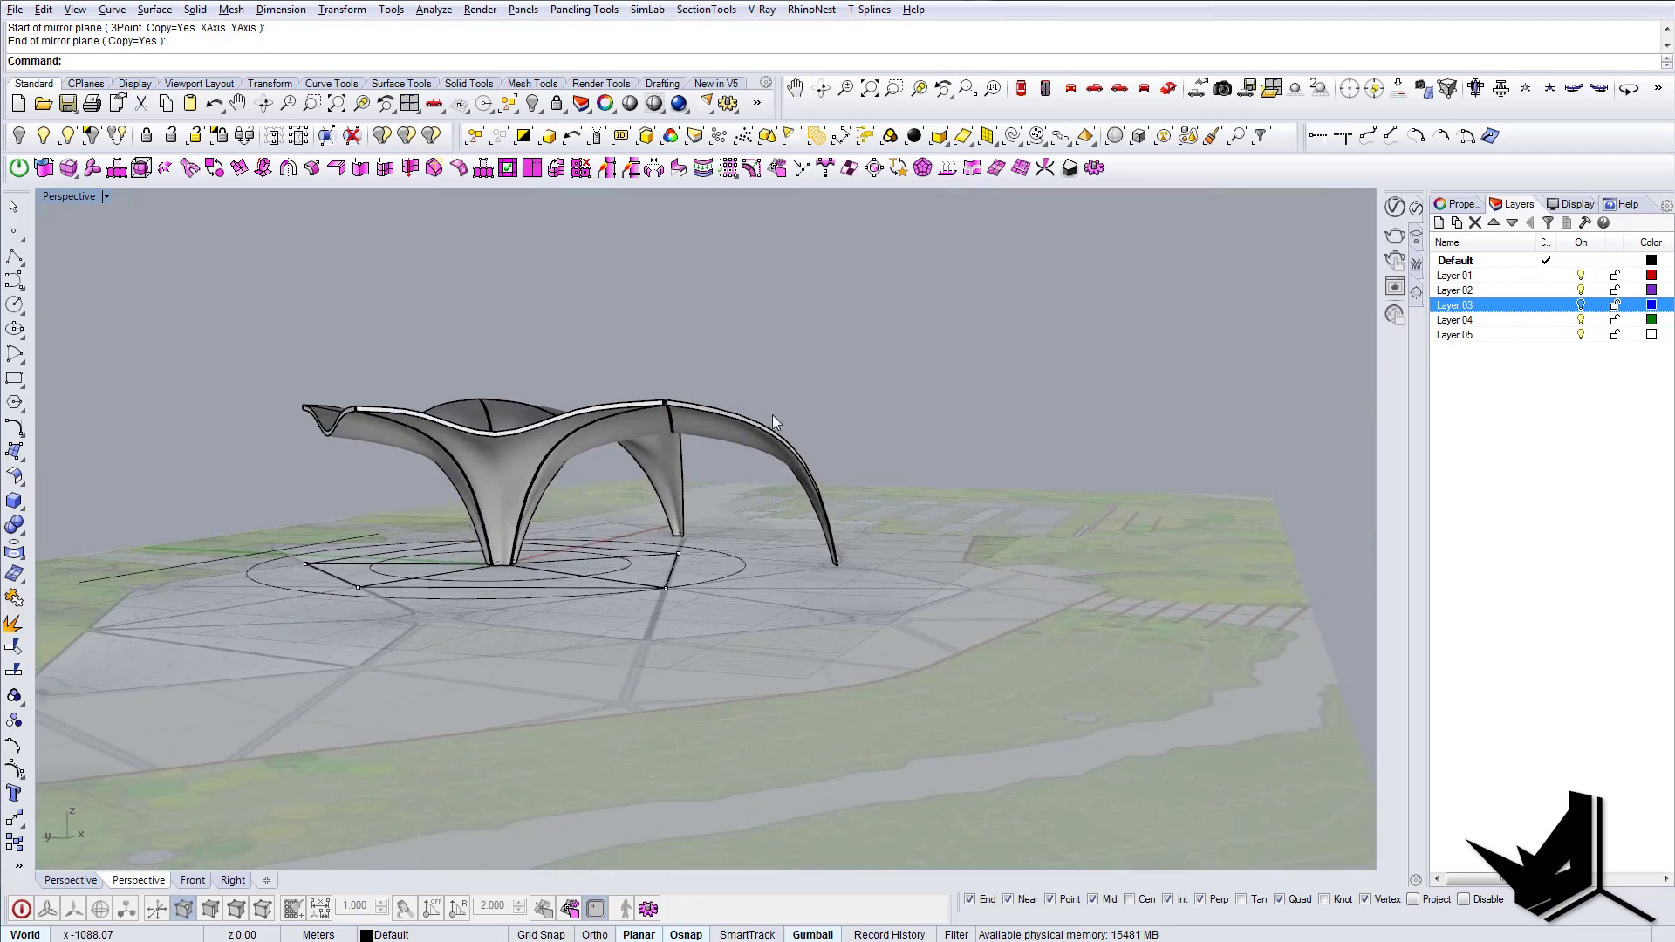
scroll(716, 423, up, 7)
right_drag(721, 422, 726, 624)
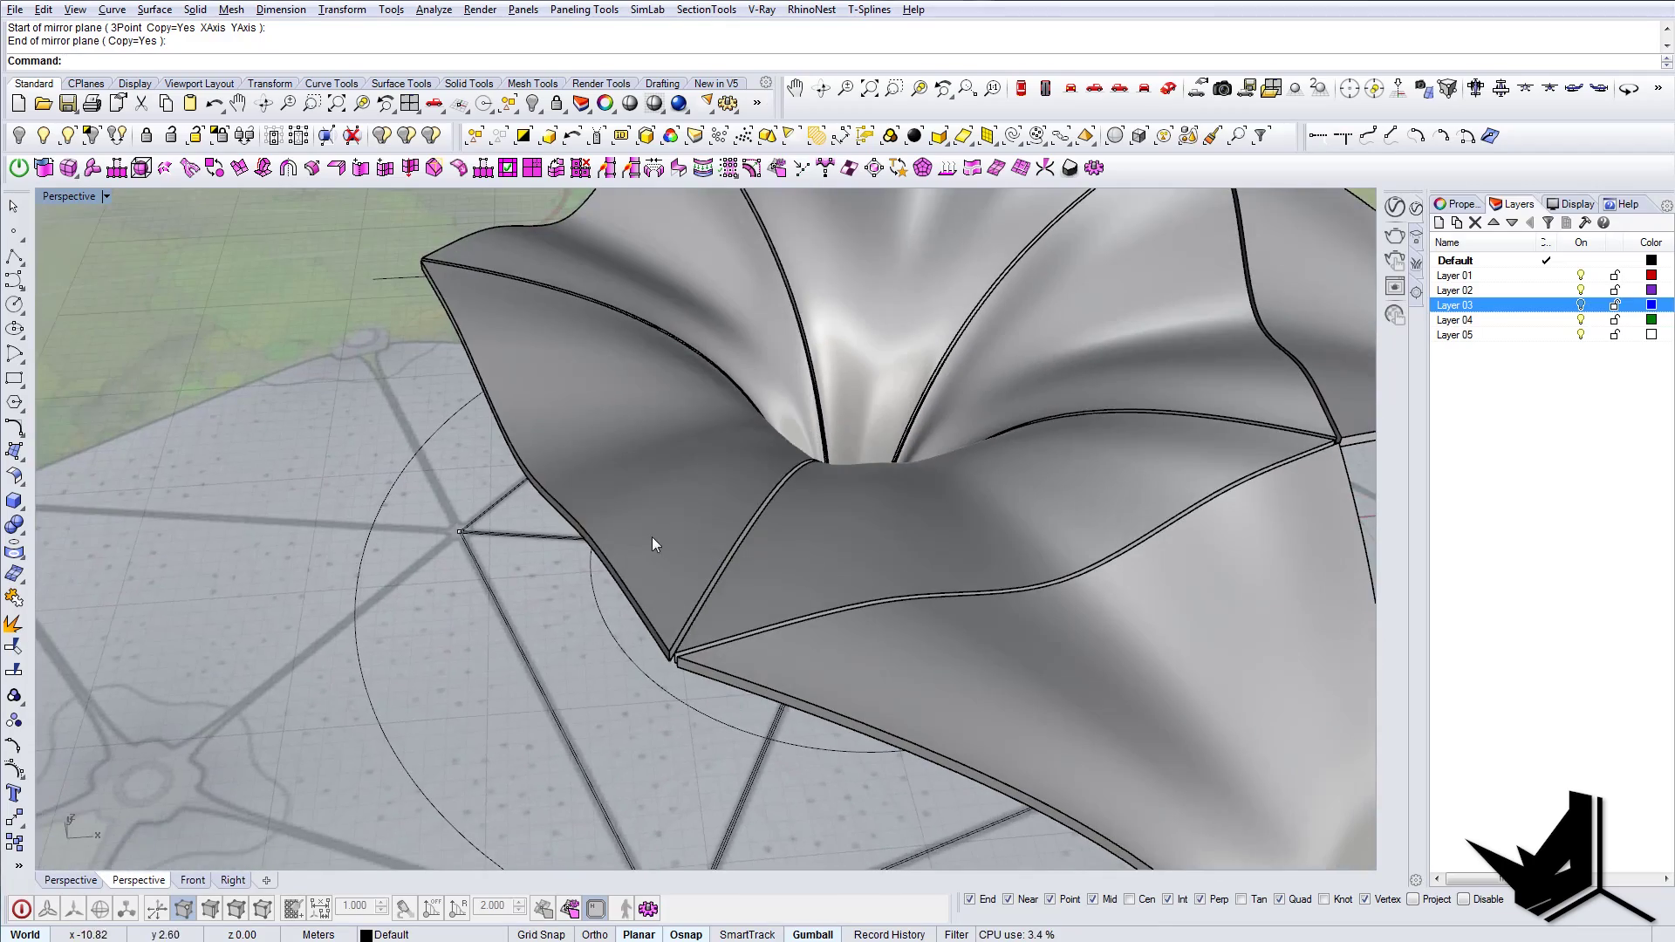
click(652, 537)
right_drag(651, 537, 704, 488)
text(mi)
key(Return)
scroll(643, 774, up, 5)
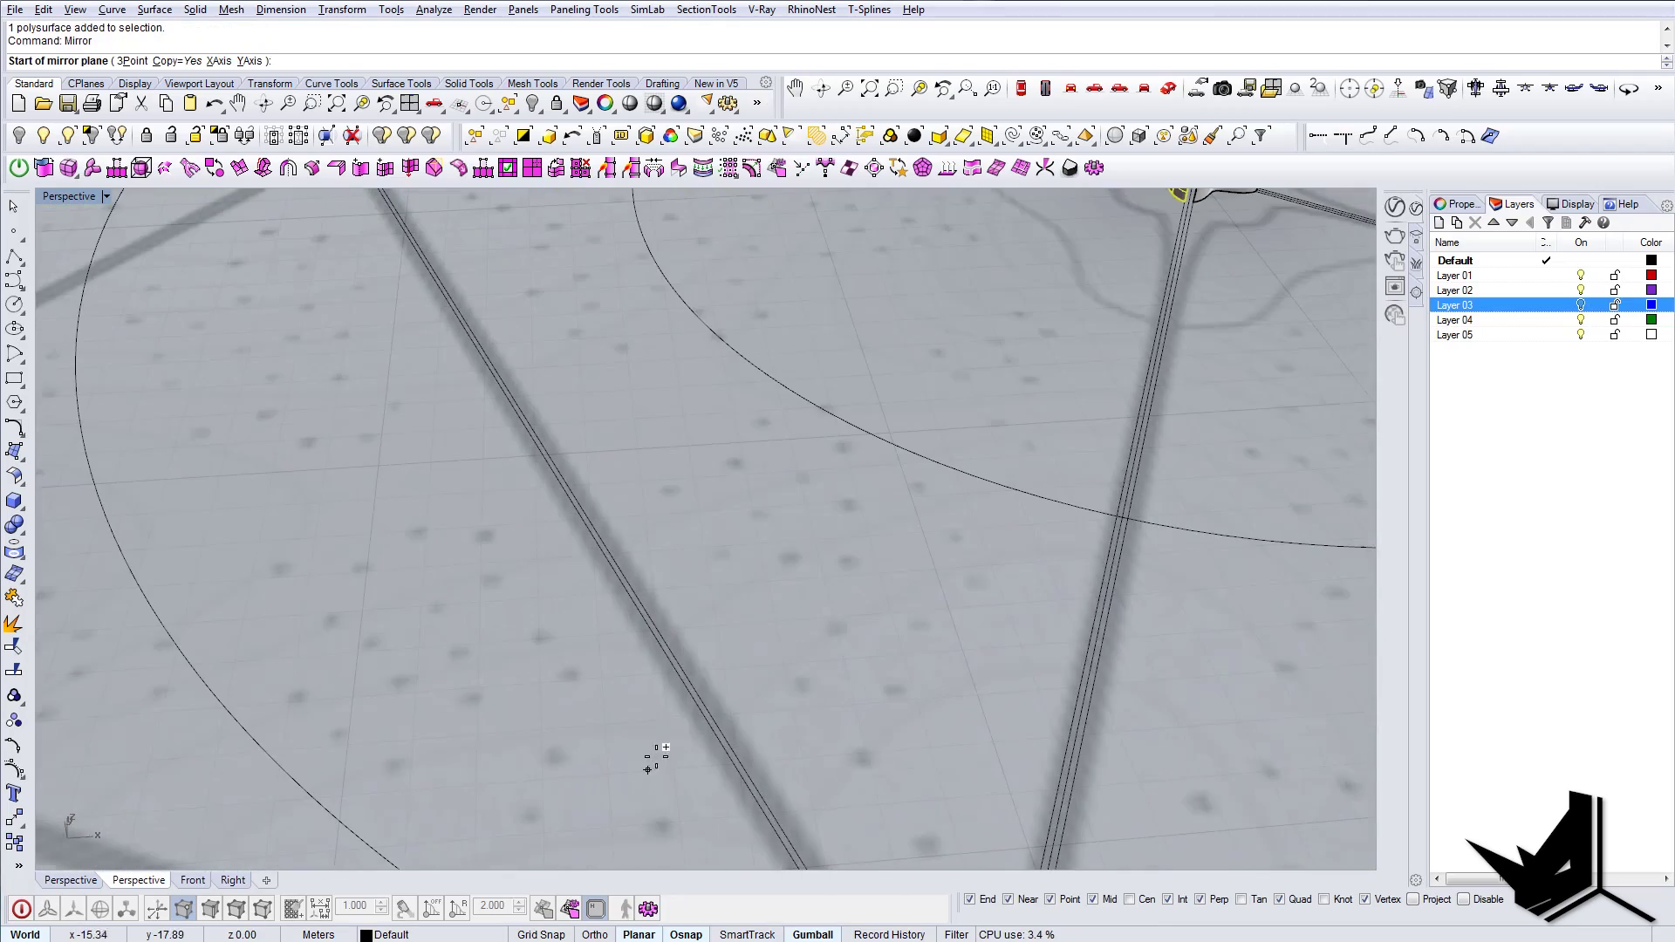
scroll(682, 677, down, 5)
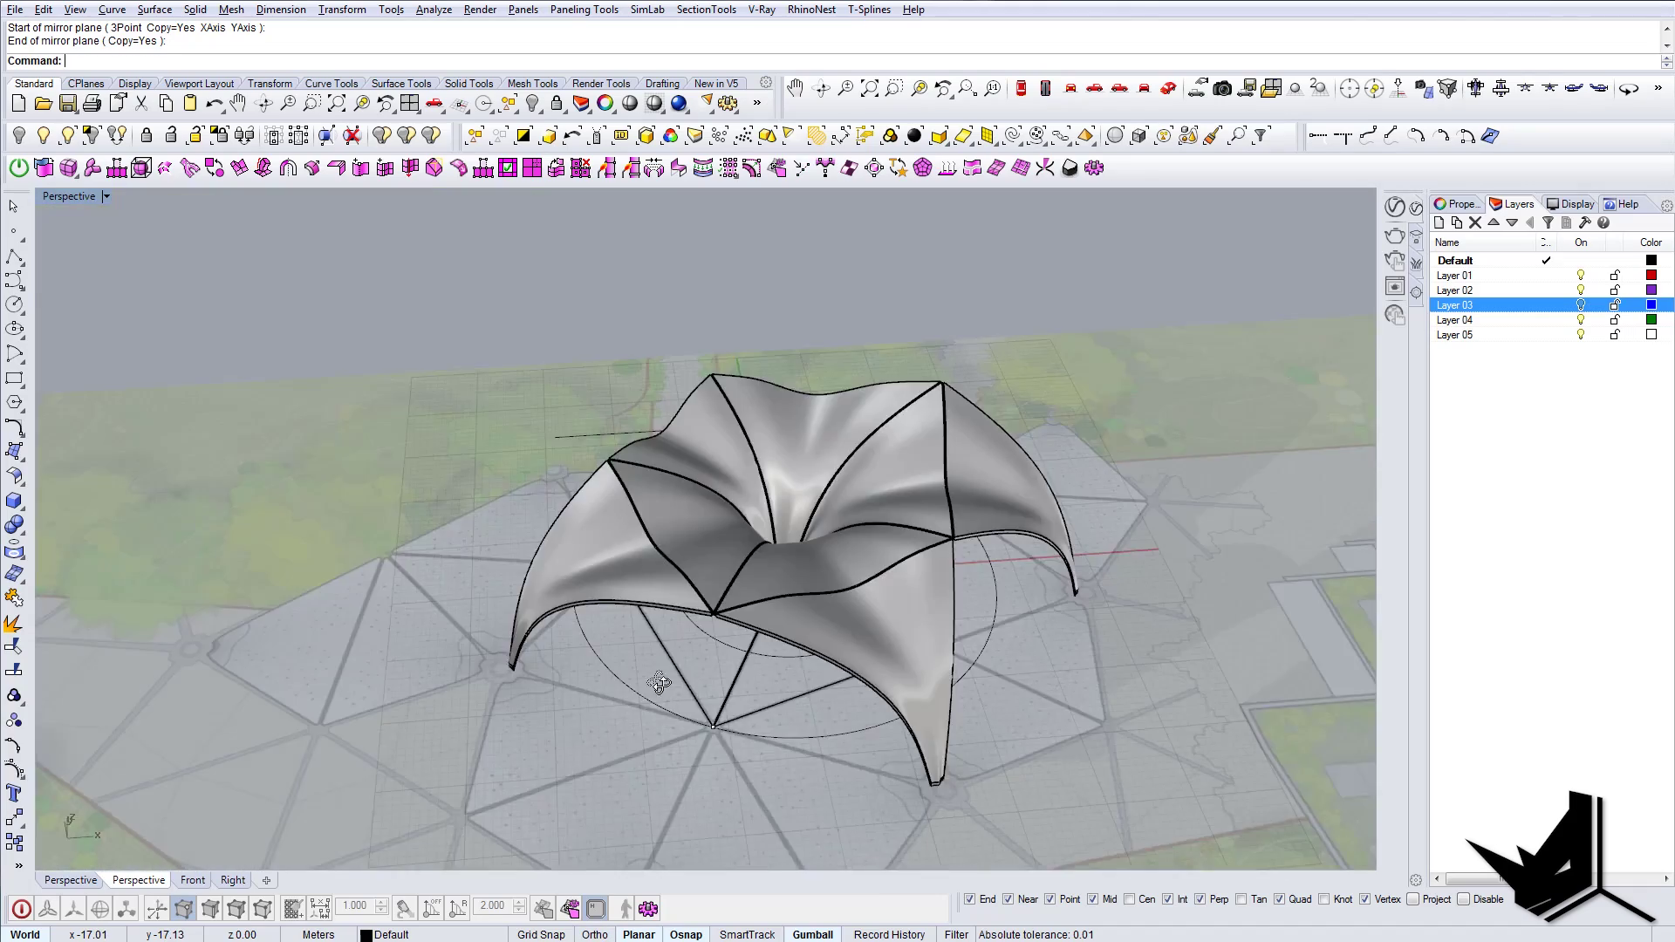
Step: Examine the seams between the original and mirrored modules from below, from the side and from above
right_drag(682, 677, 604, 570)
scroll(622, 580, up, 5)
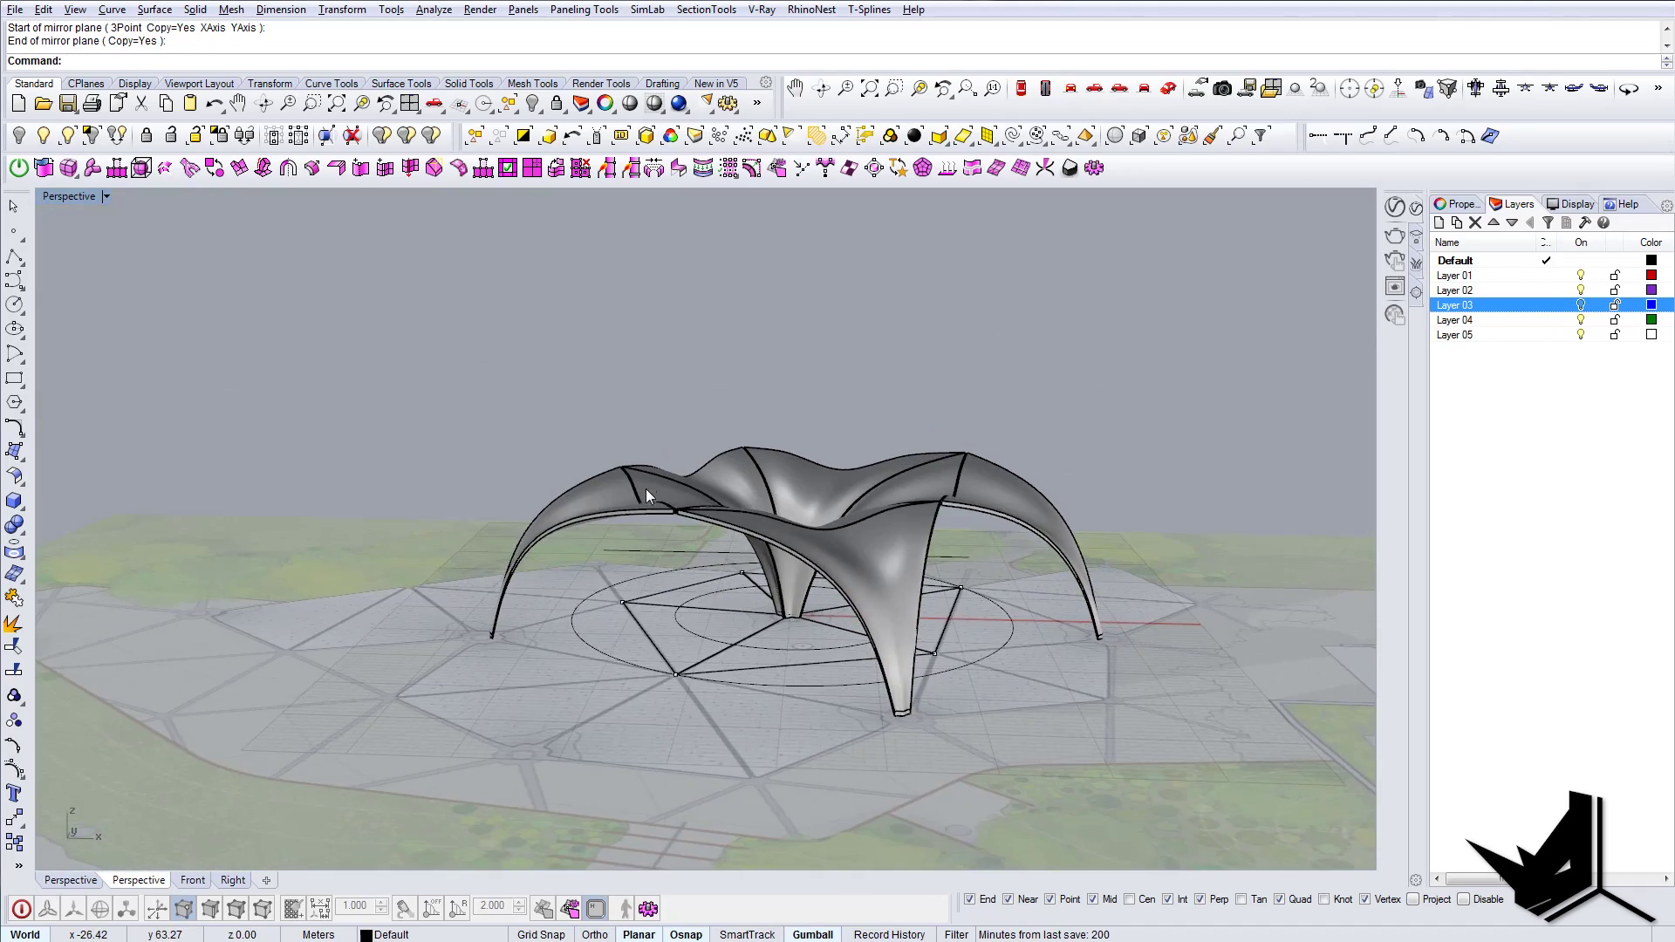
right_drag(677, 641, 644, 598)
scroll(637, 559, up, 8)
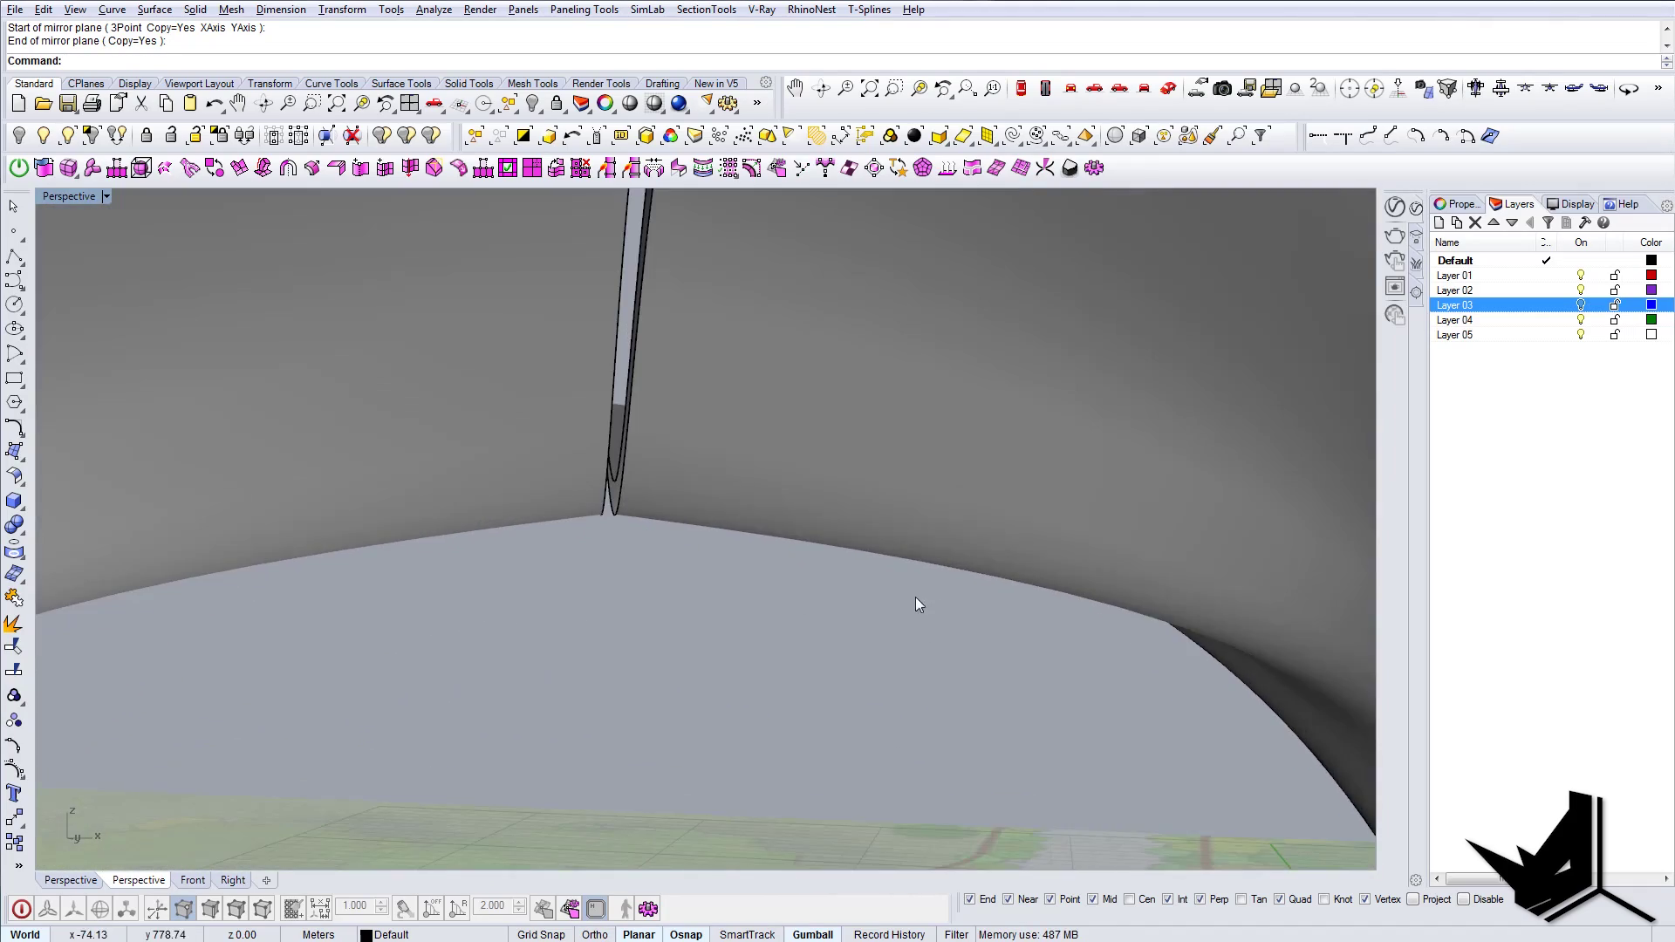
scroll(916, 602, down, 5)
right_drag(890, 617, 841, 558)
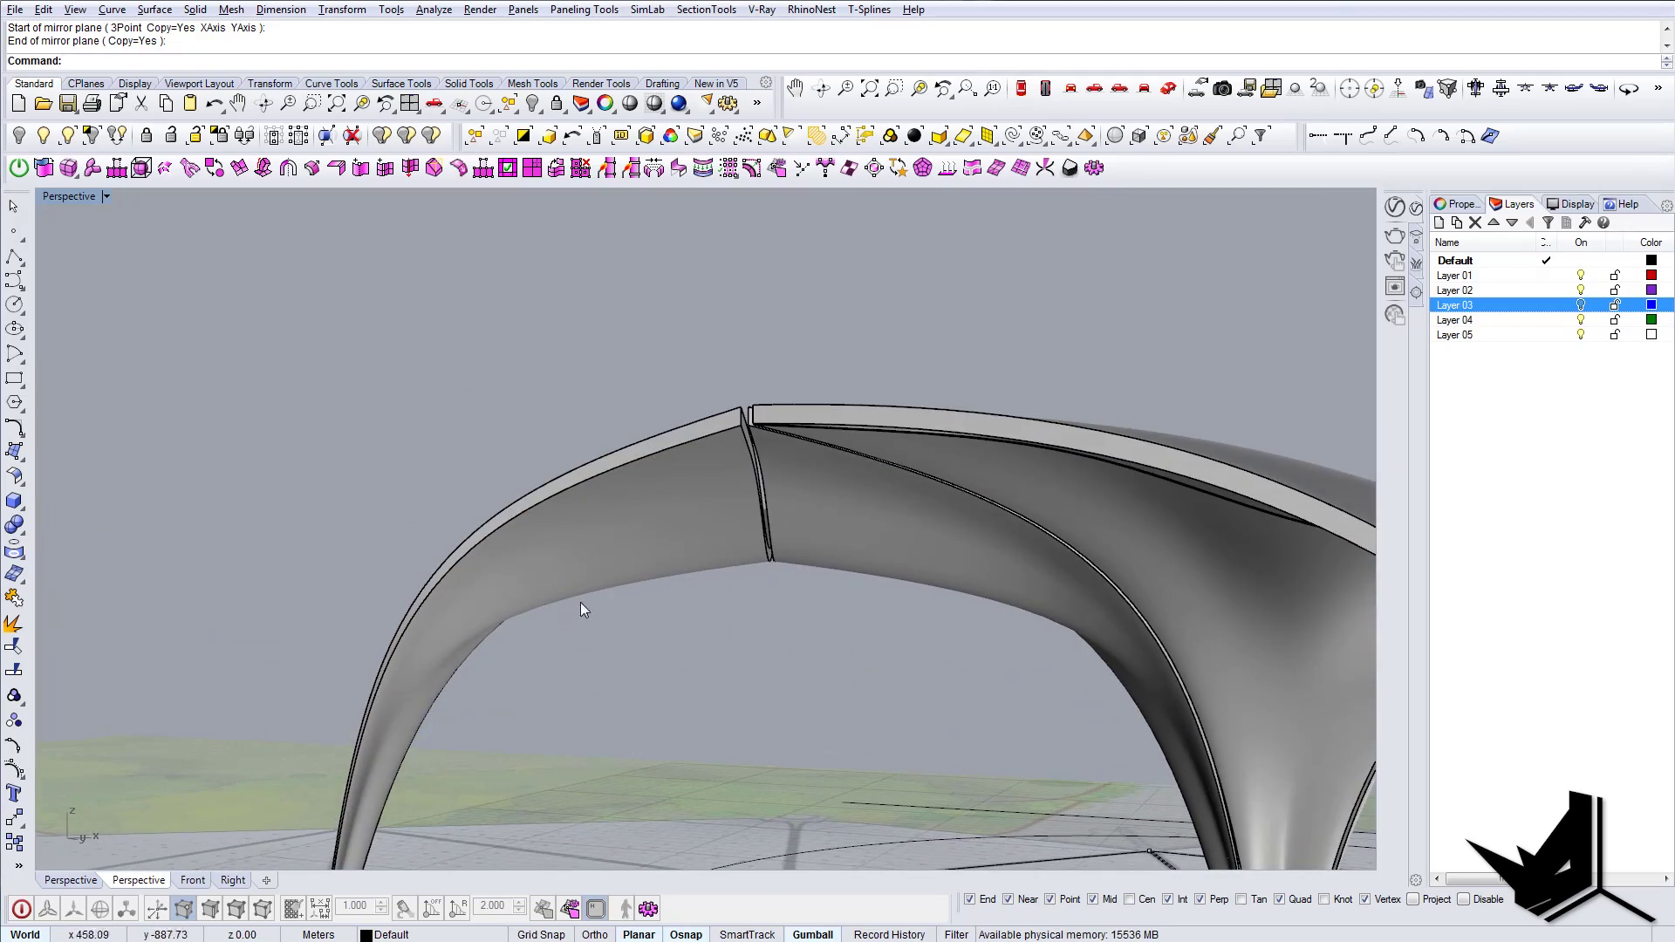
right_drag(580, 602, 850, 651)
scroll(848, 650, down, 5)
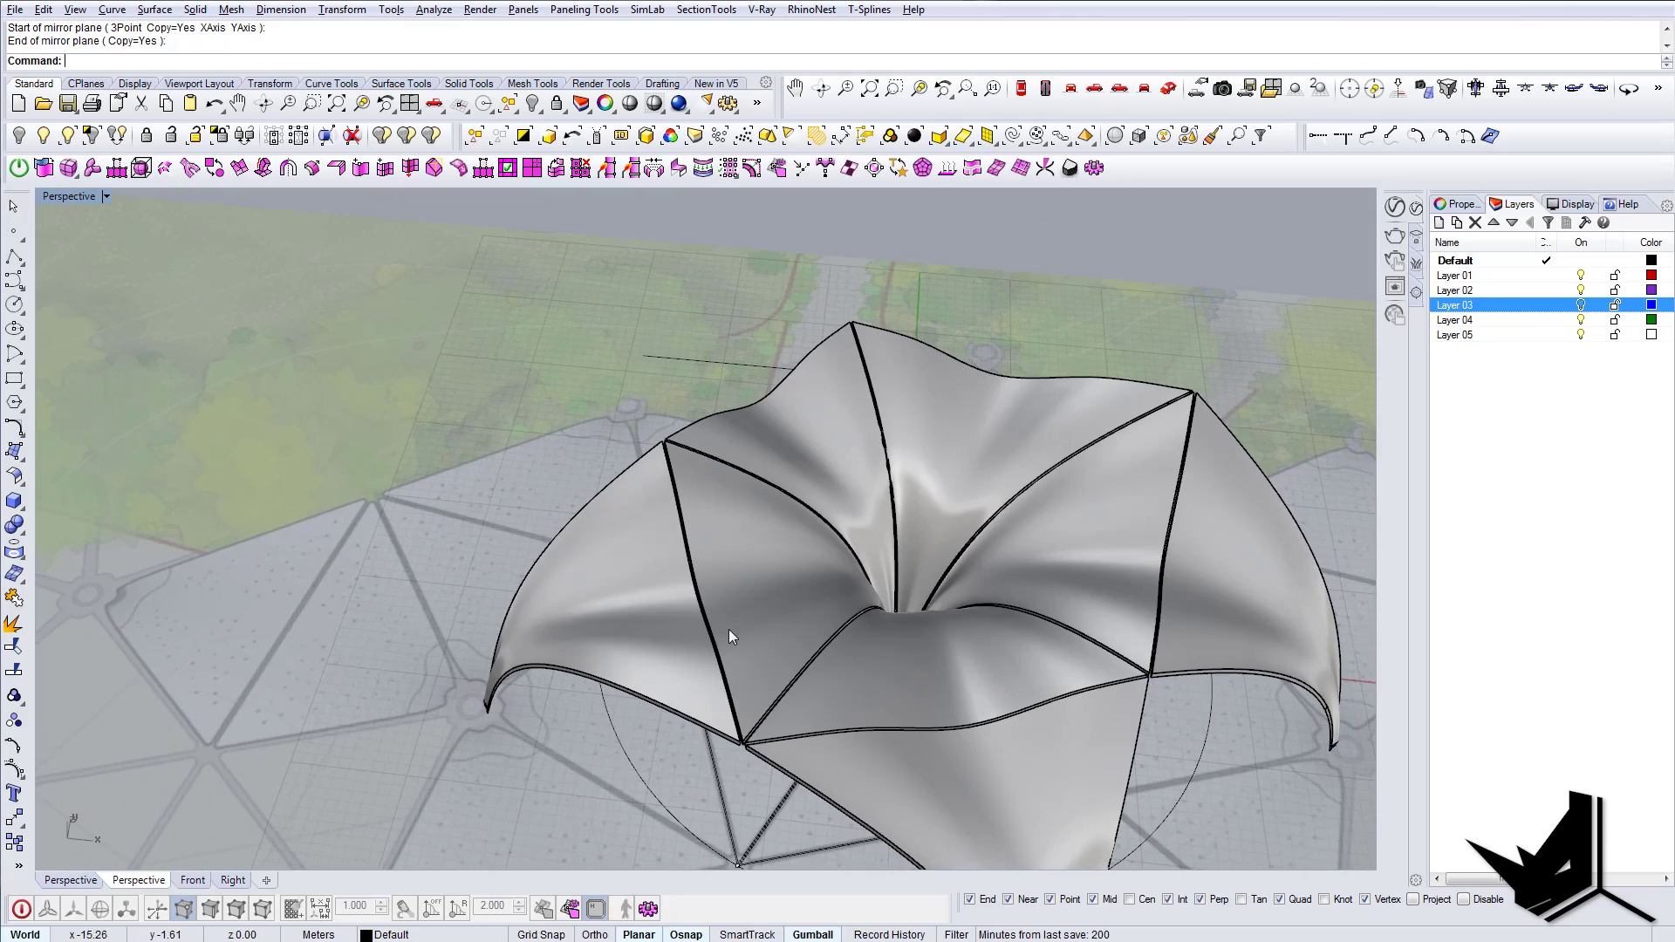
Step: Inspect the mirrored canopy from above, including a close-up top view of the gaps where the module corners meet
right_drag(730, 637, 654, 634)
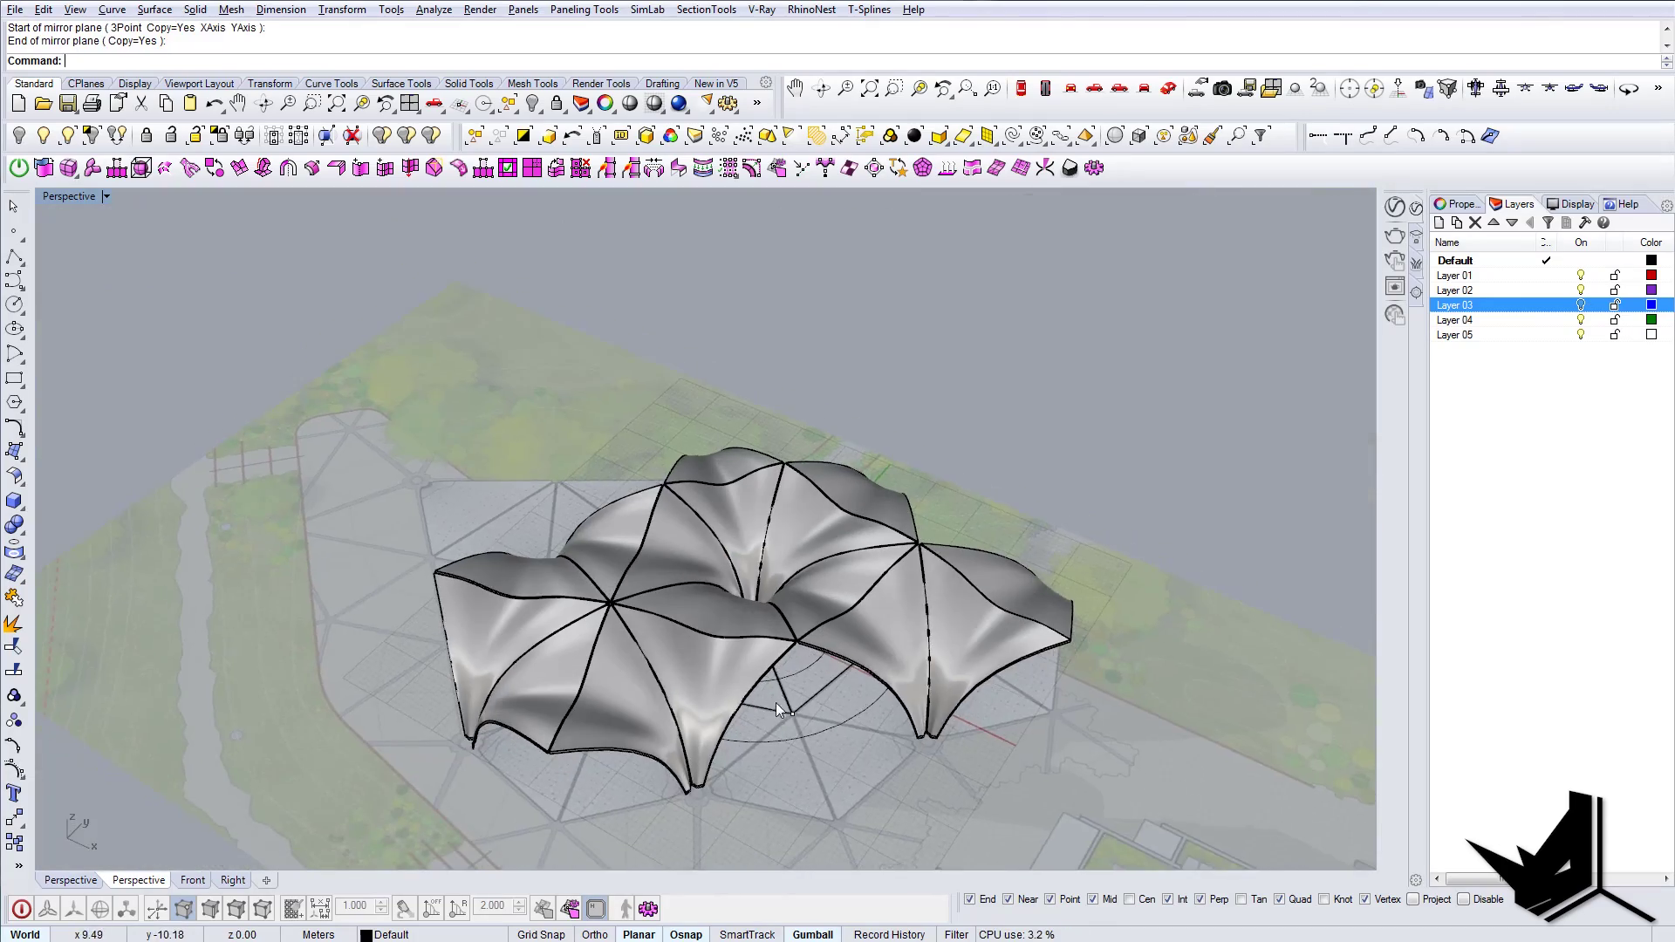
scroll(775, 689, up, 4)
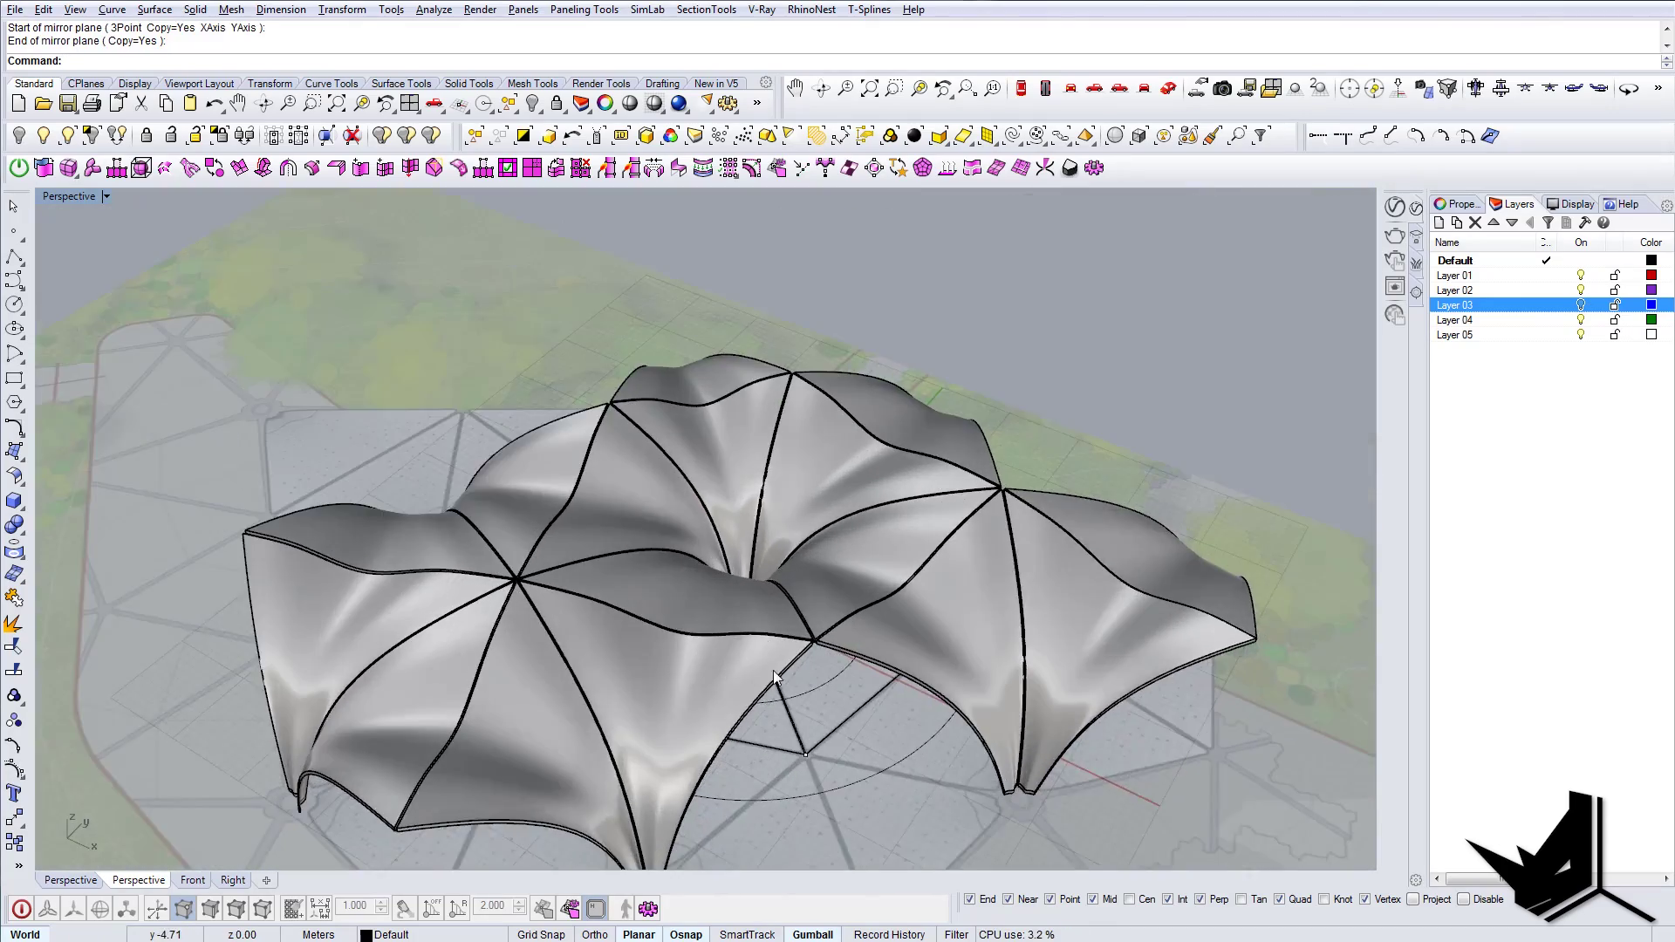
right_drag(773, 670, 700, 598)
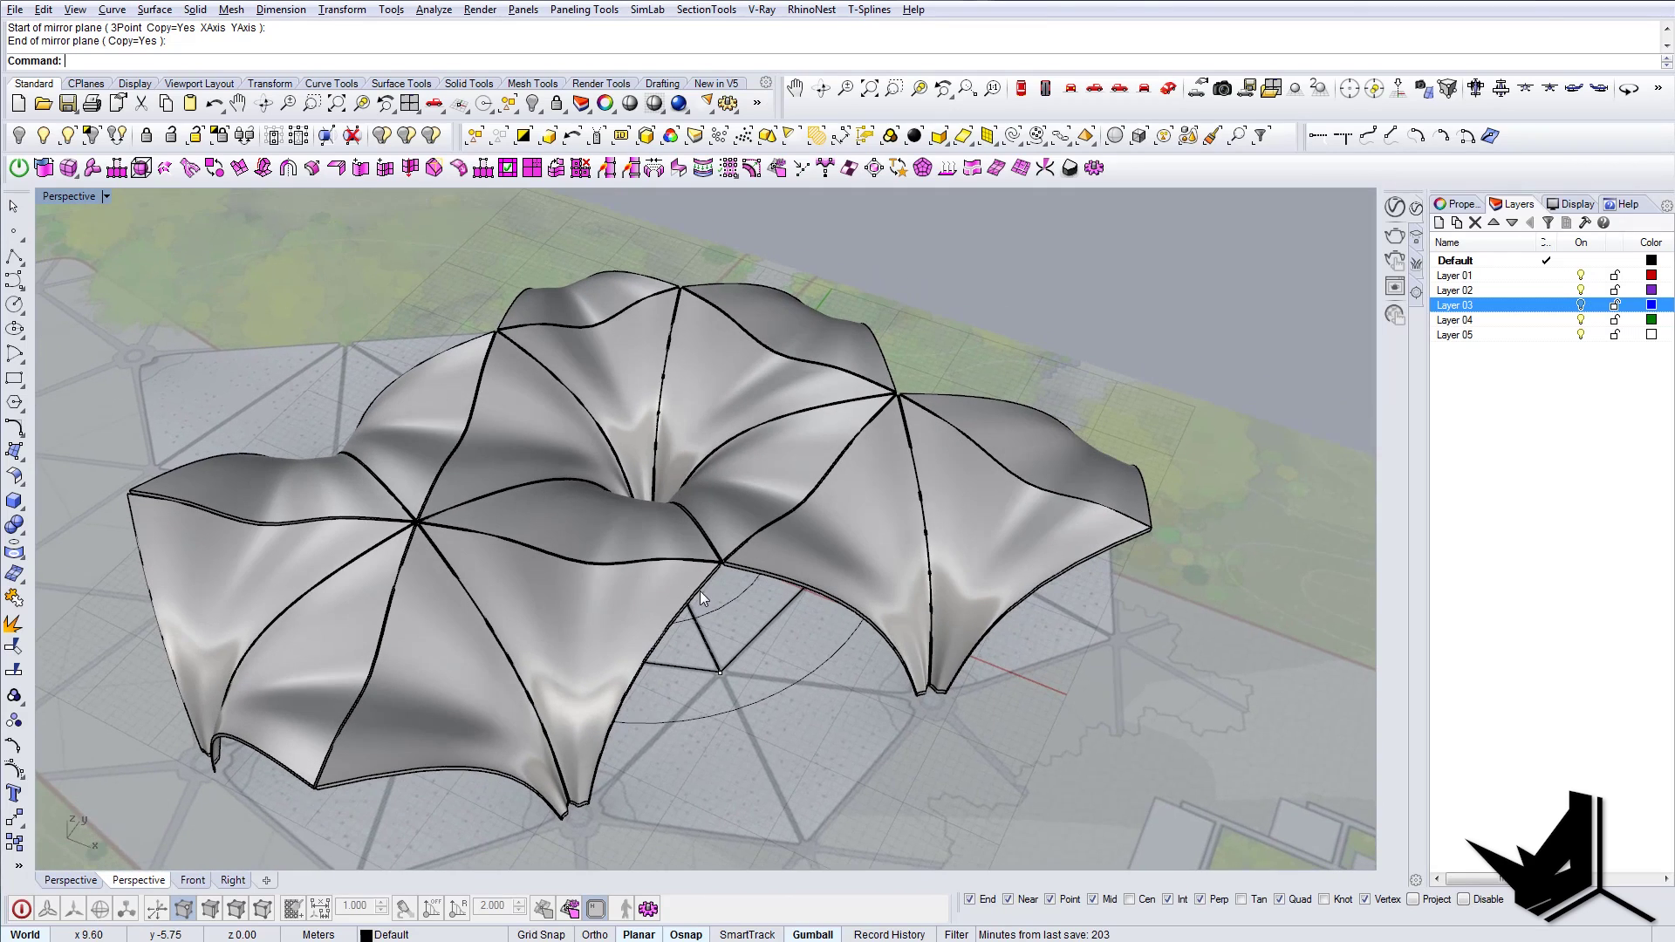
shift+right_drag(428, 567, 756, 646)
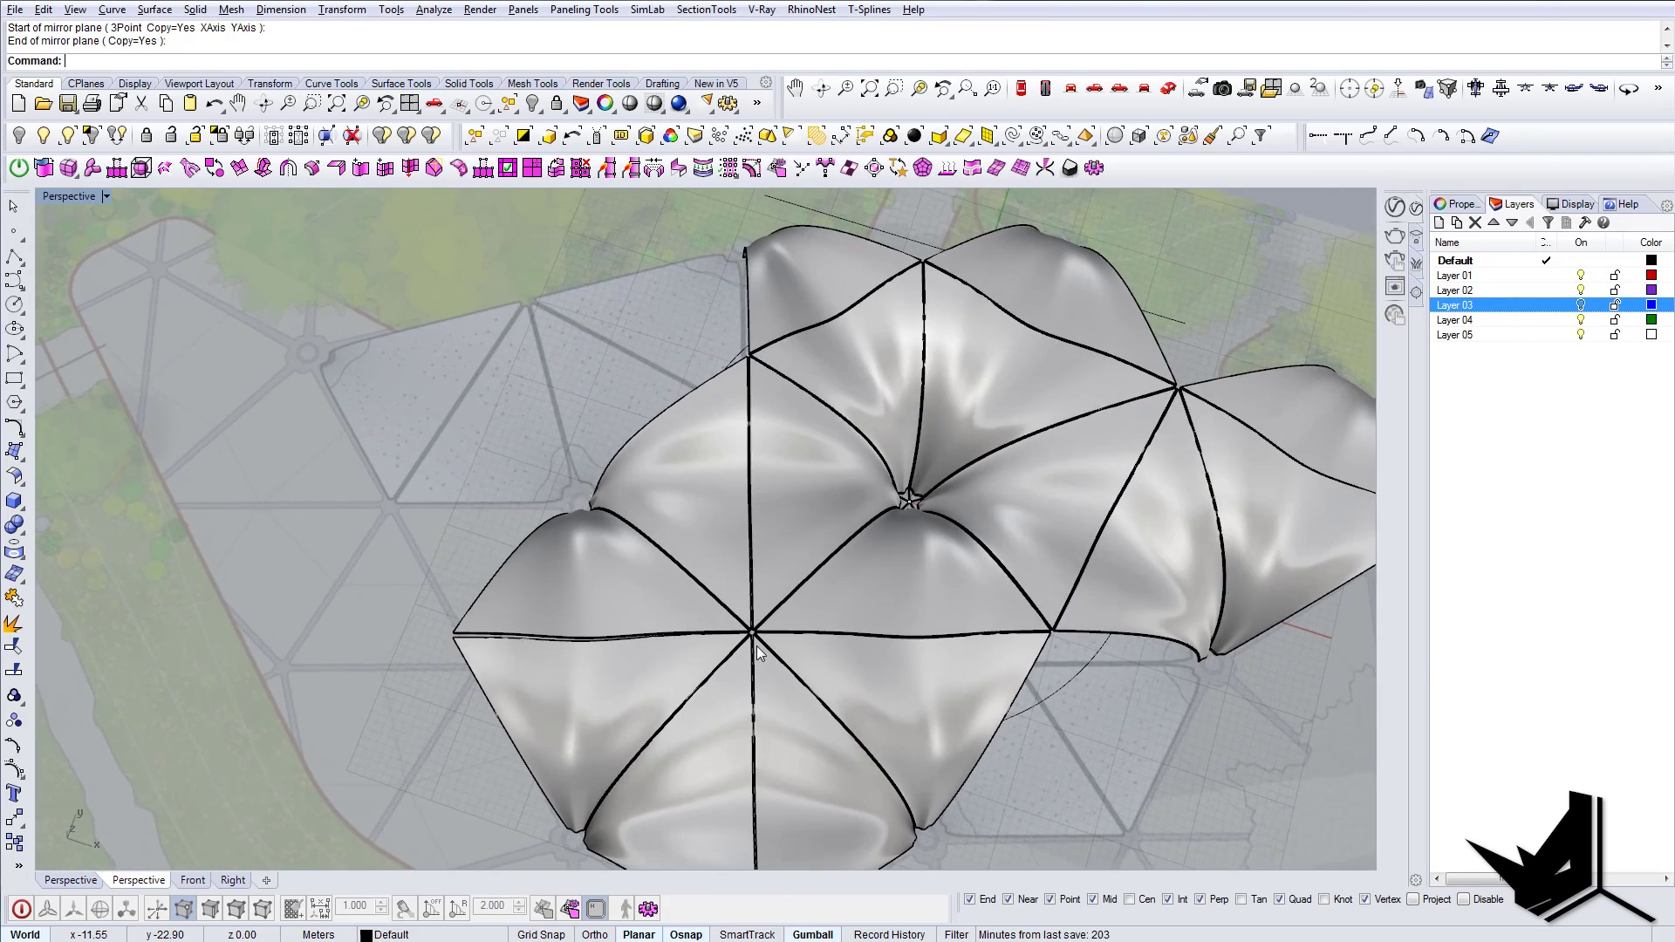
scroll(756, 644, up, 12)
click(1037, 89)
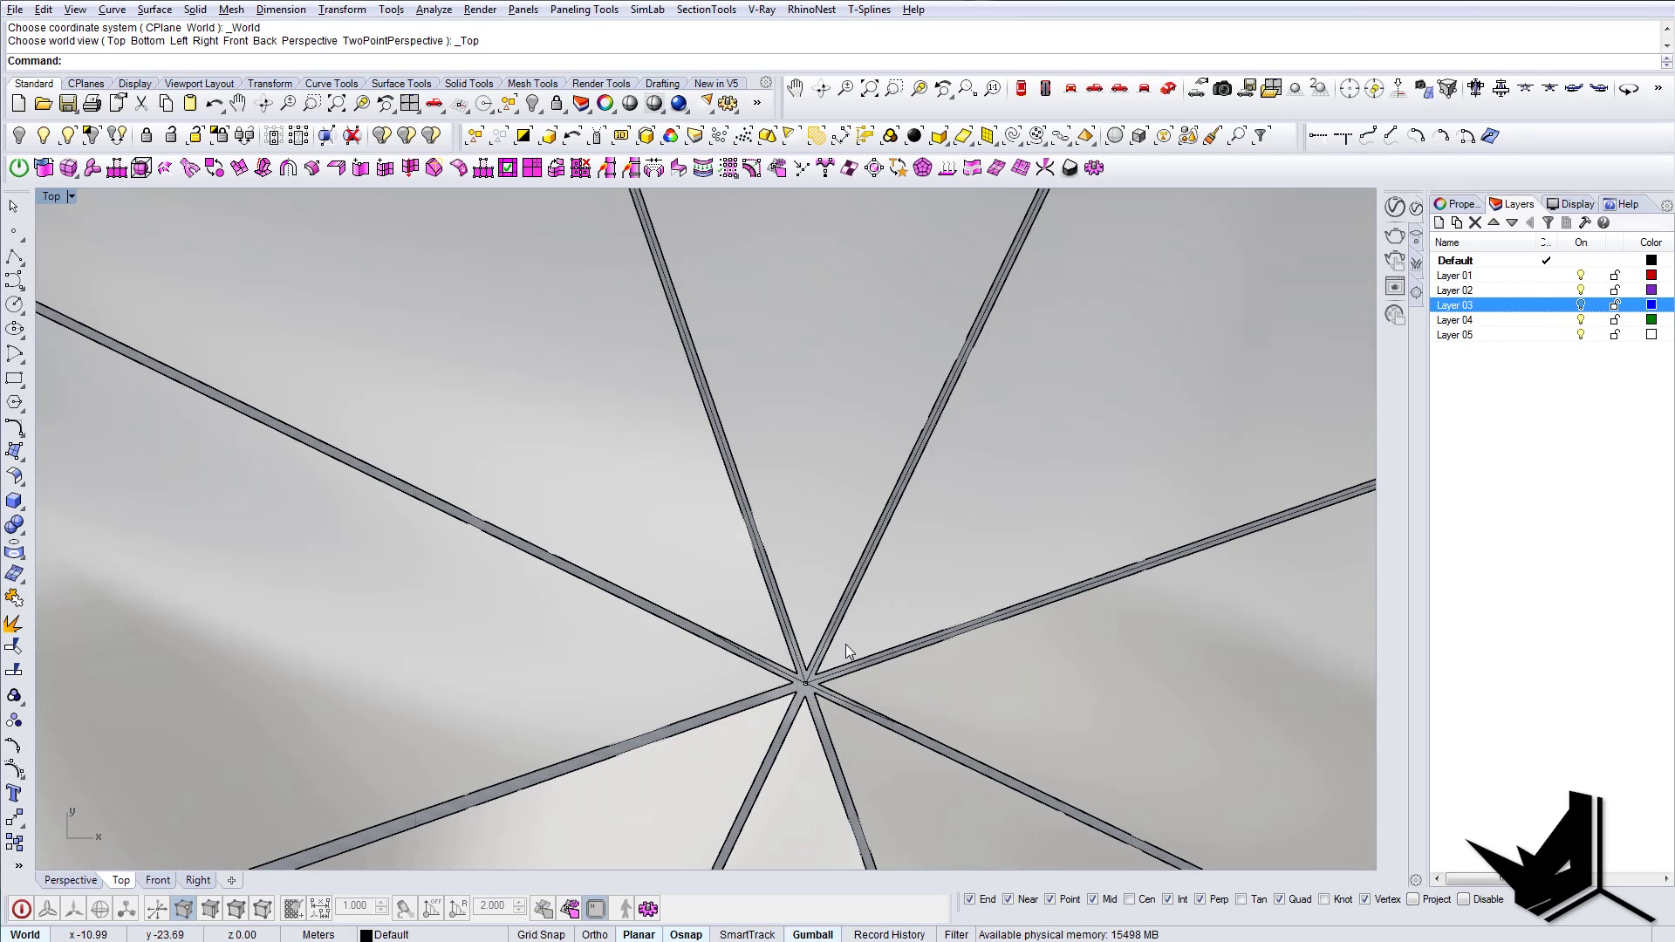
scroll(858, 621, down, 10)
Step: Review the whole pavilion in perspective, from a high angle down to ground level, checking the arches and column legs
click(1171, 89)
right_drag(991, 703, 812, 546)
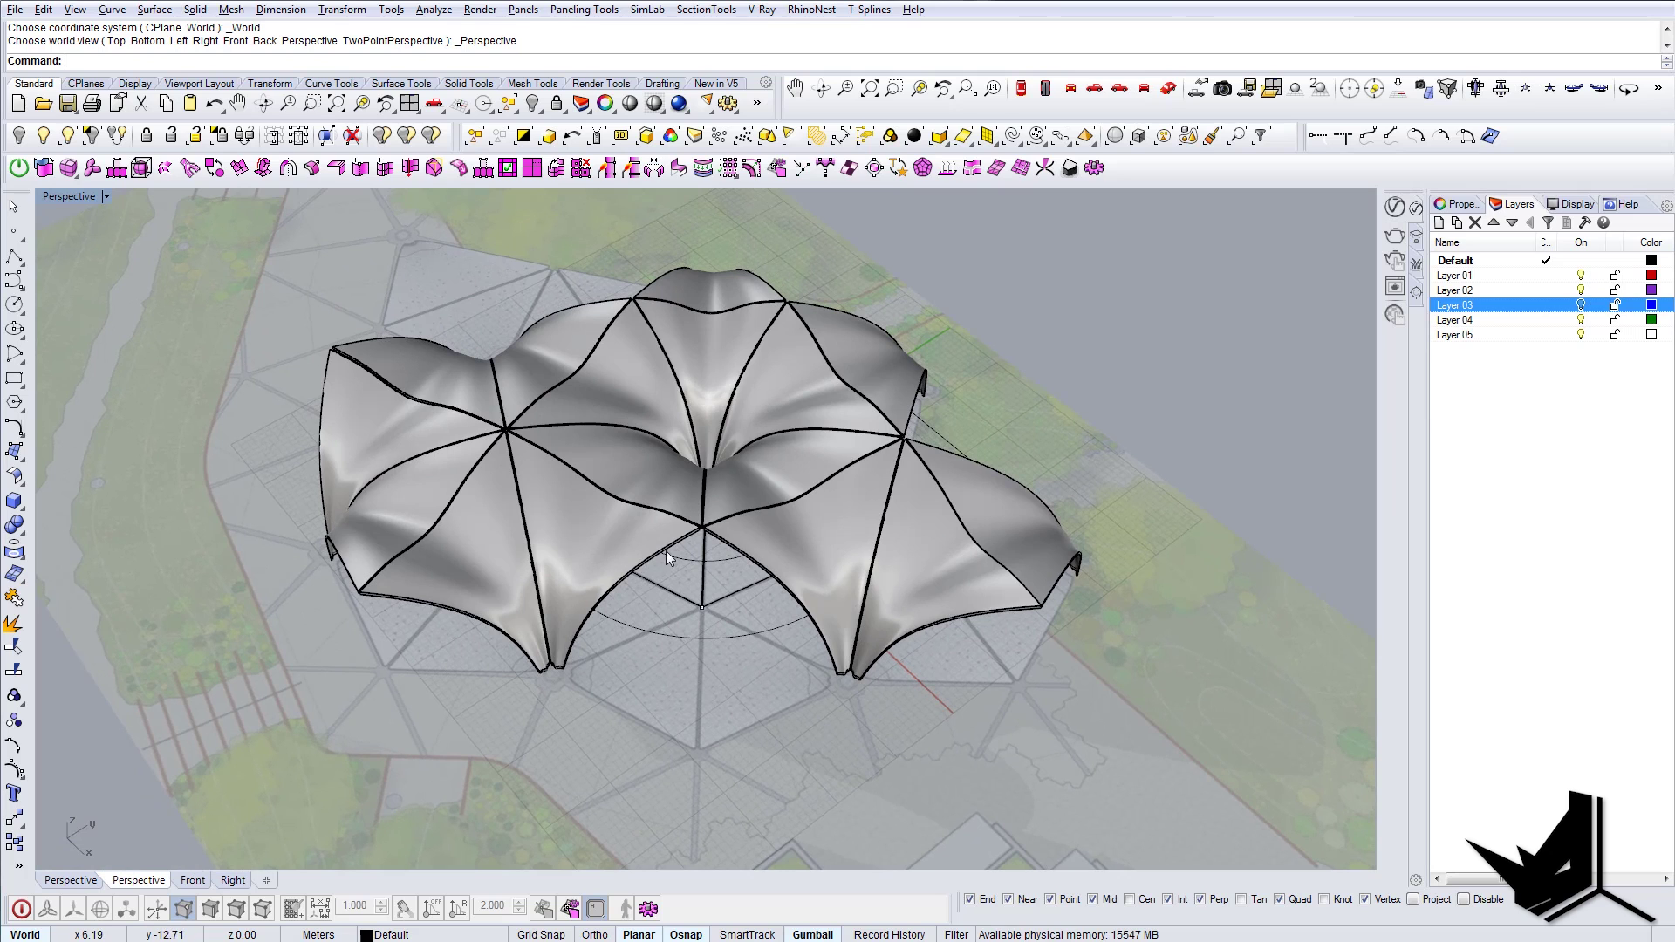
right_drag(666, 552, 731, 569)
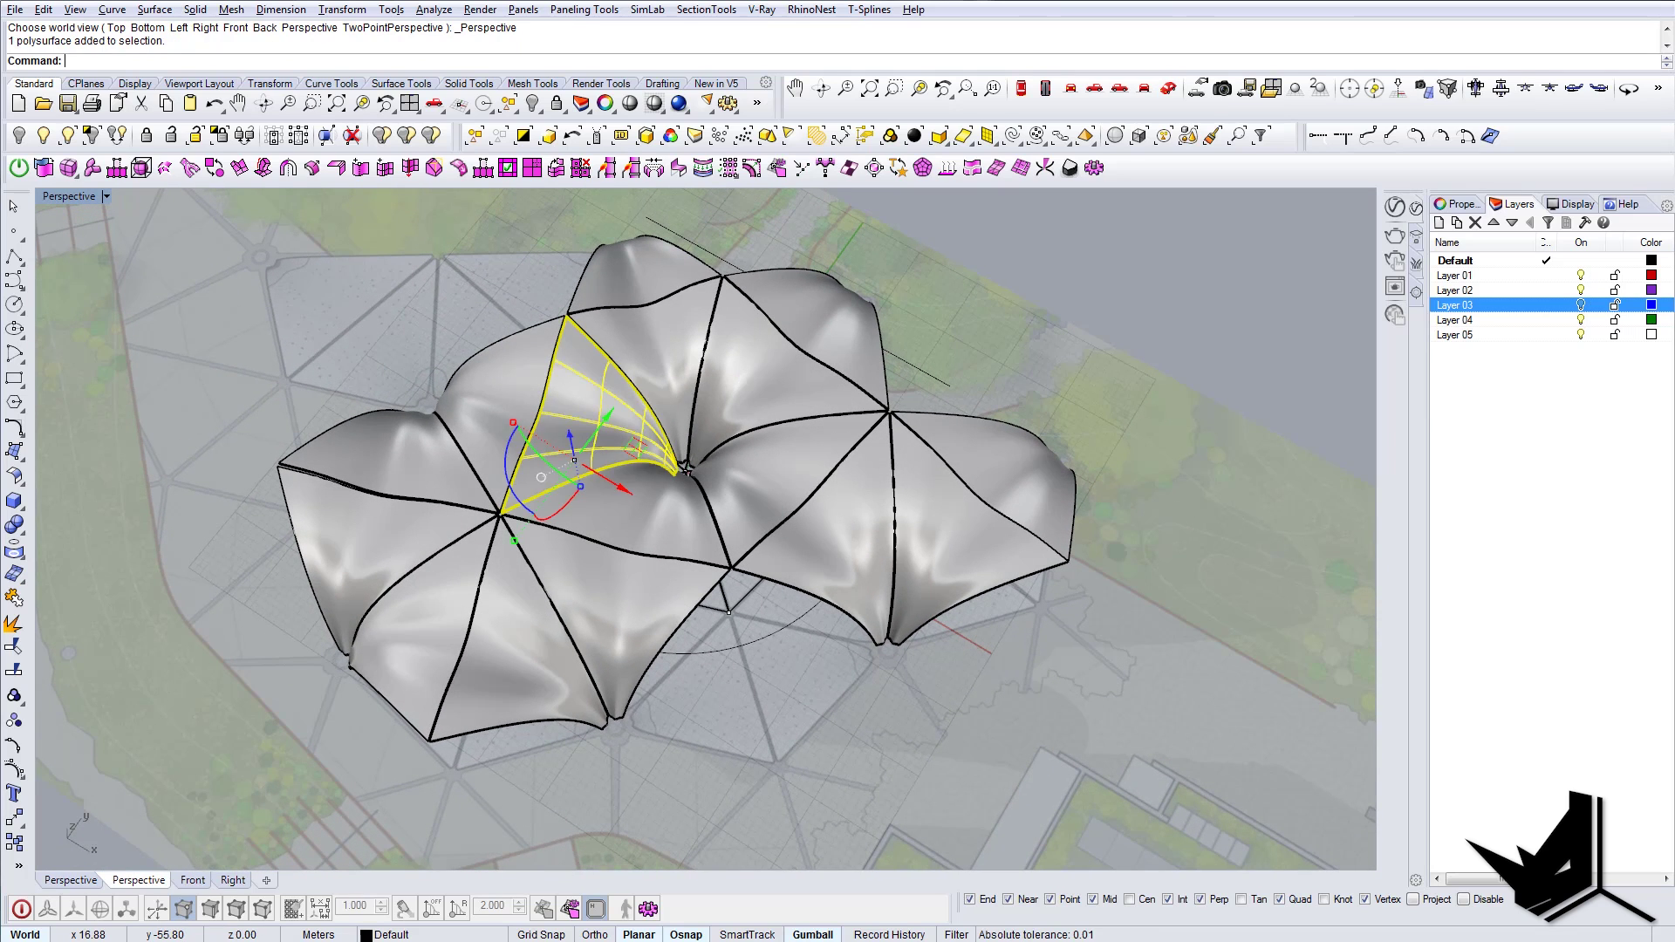
right_drag(817, 660, 837, 454)
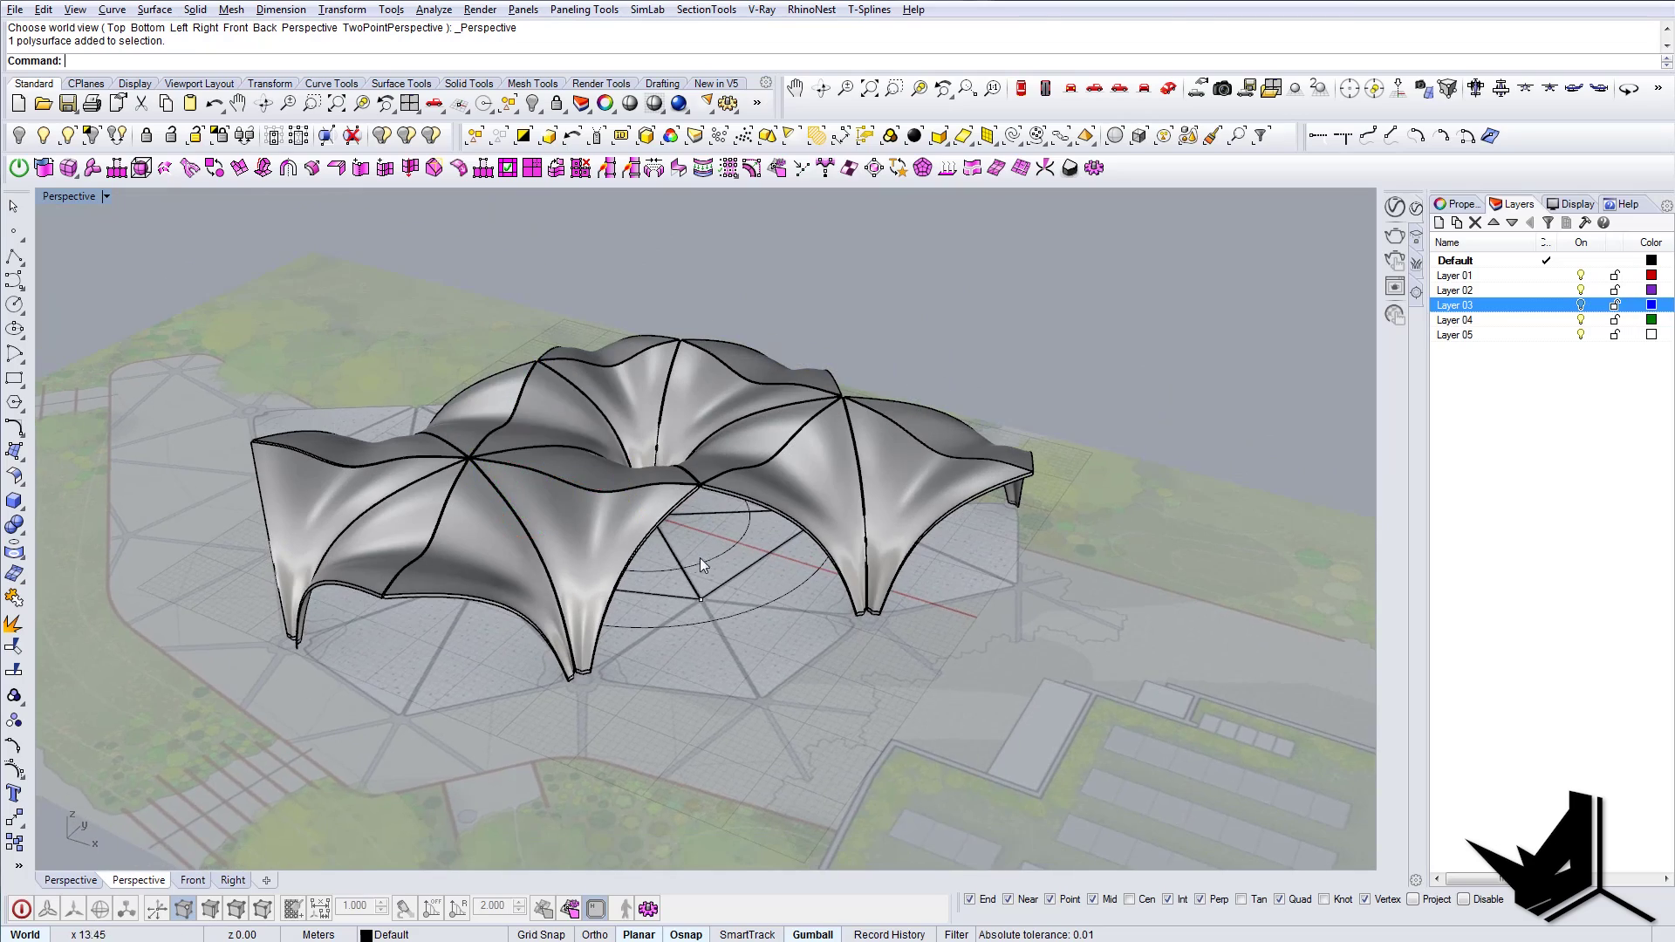
right_drag(703, 564, 765, 551)
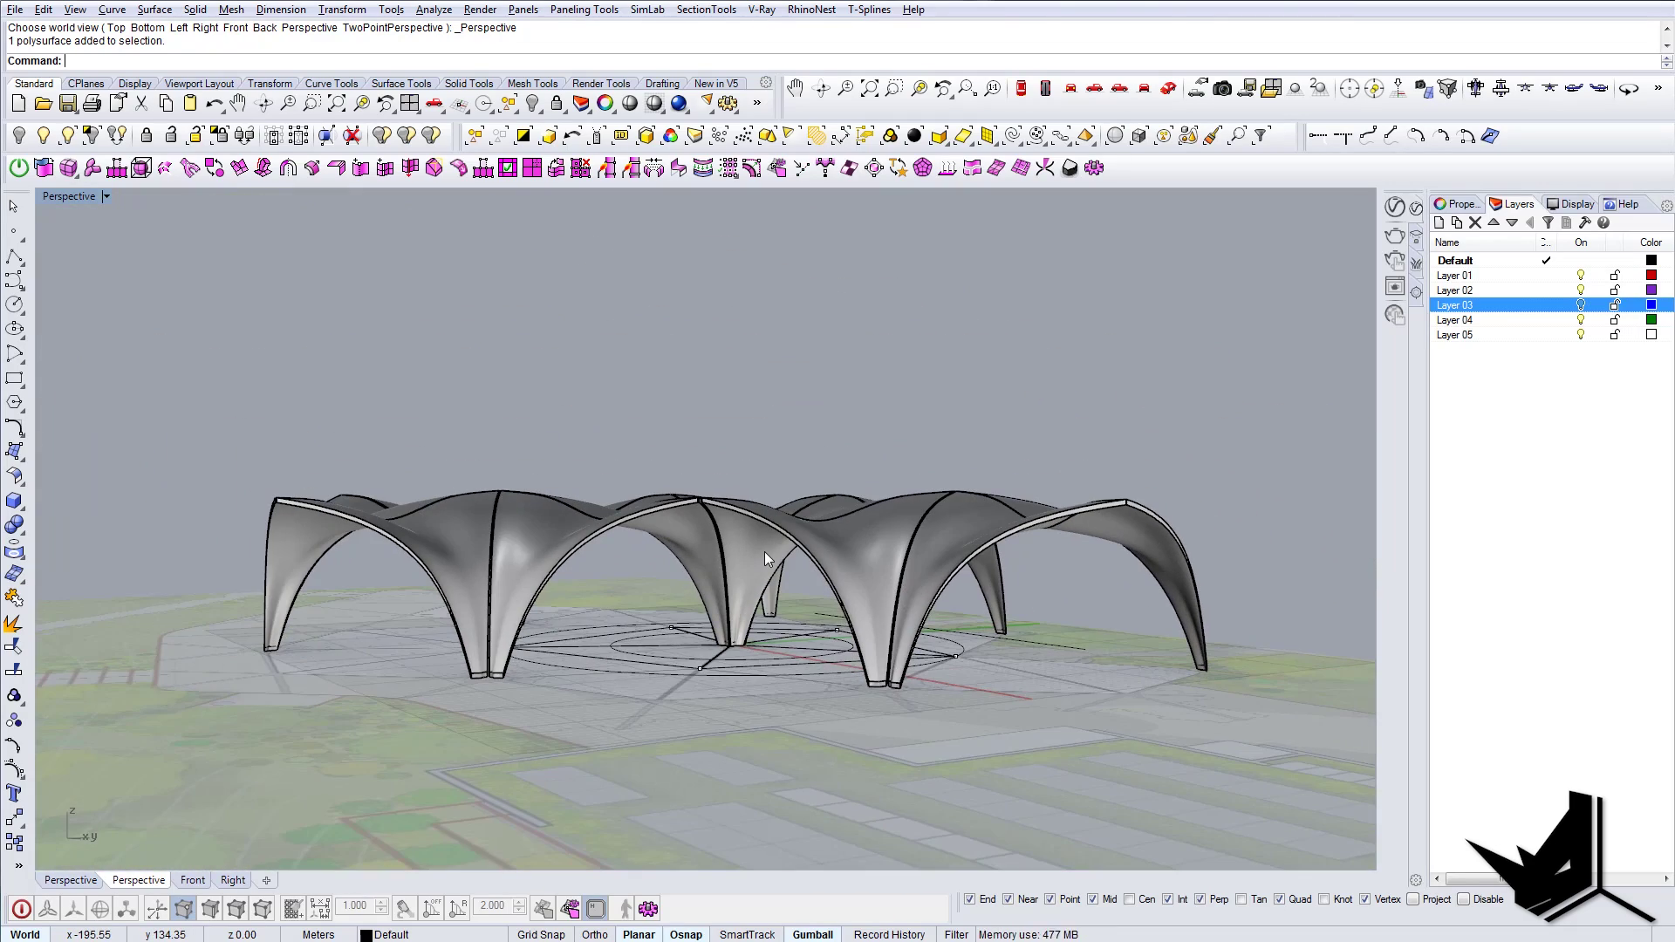